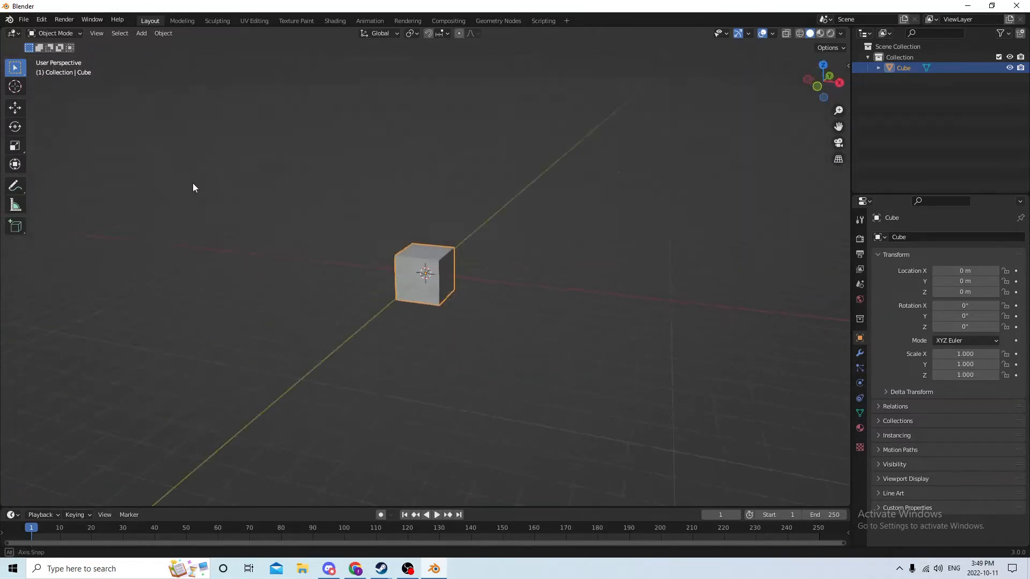
- Set the transform orientation to Local
scroll(344, 182, "up", 4)
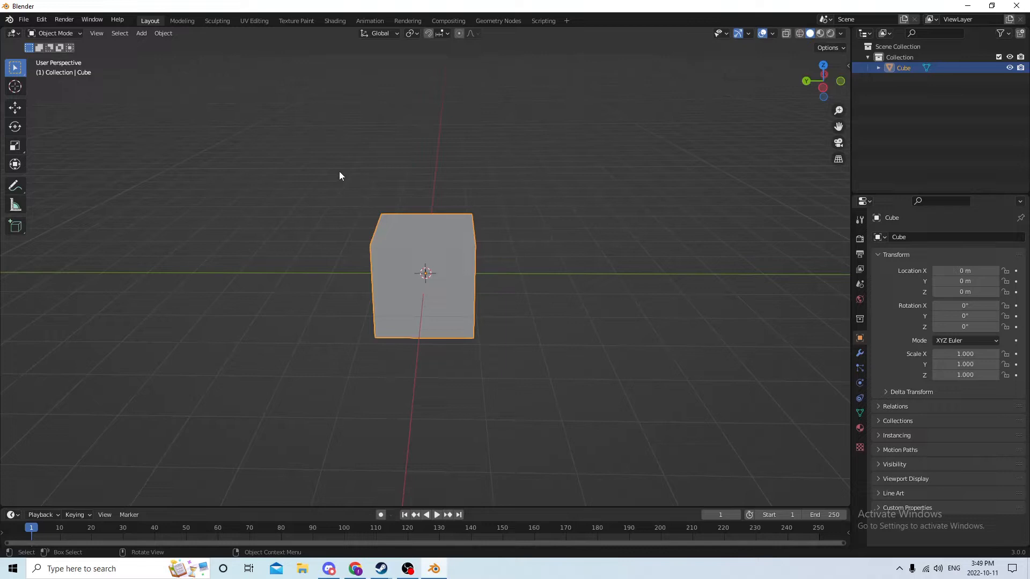
middle_click_drag(771, 178, 680, 176)
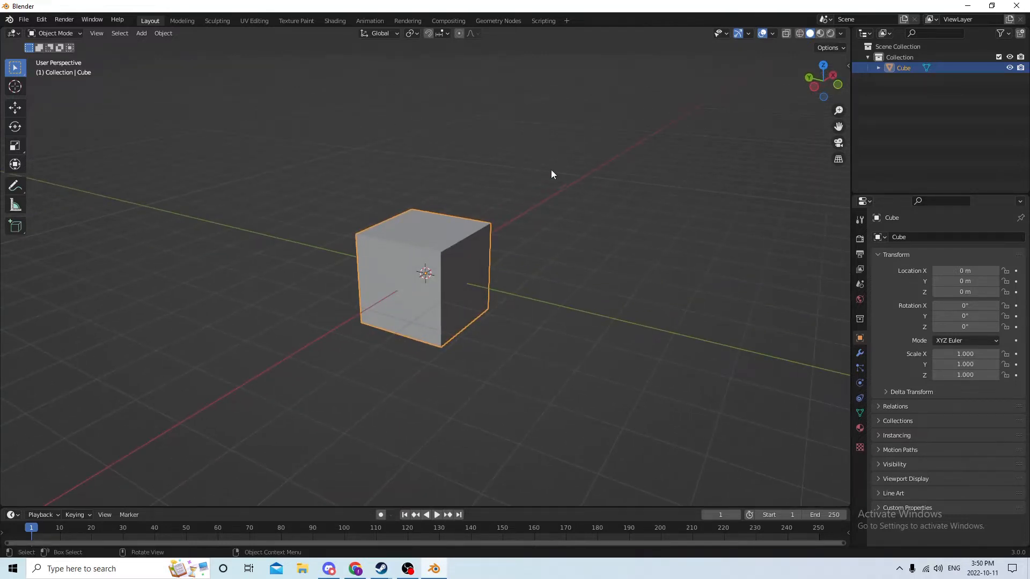
middle_click_drag(551, 171, 570, 165)
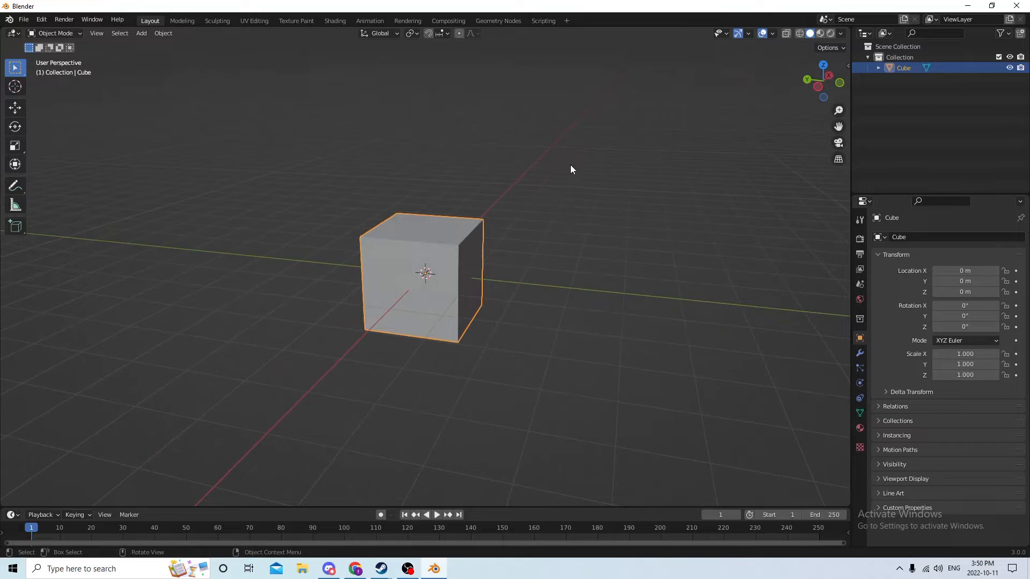
left_click(397, 33)
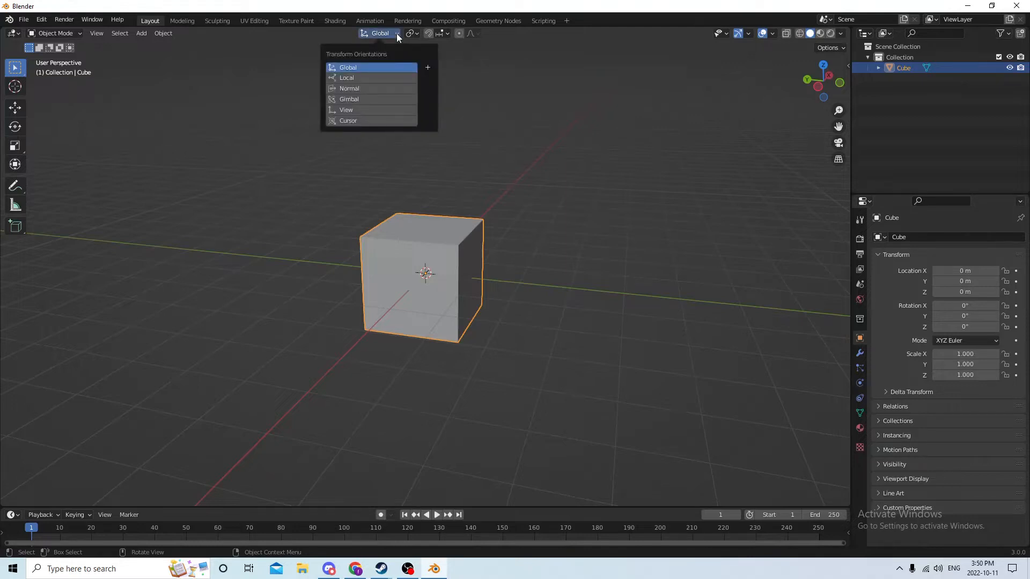
left_click(375, 76)
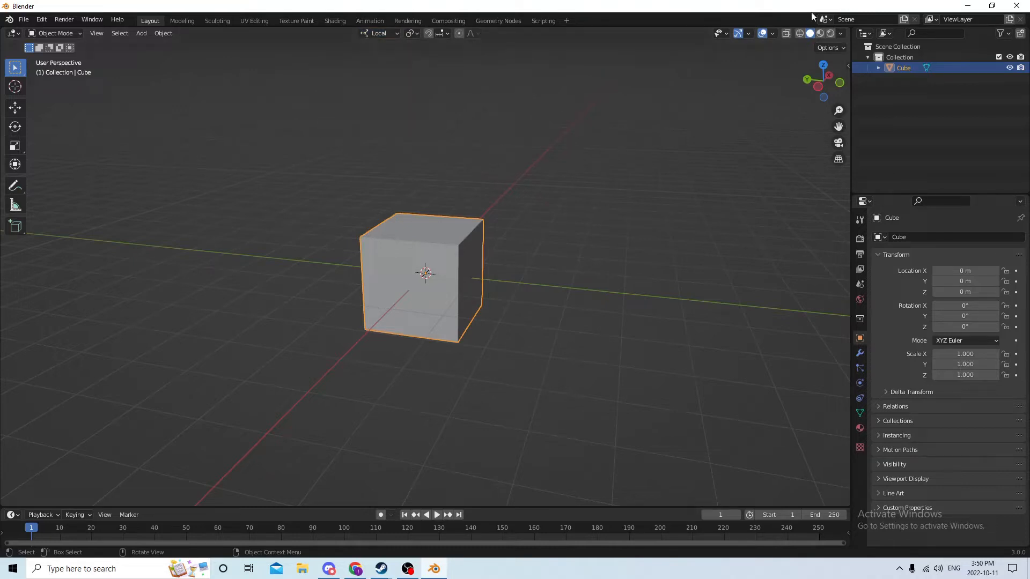
- Set the viewport overlay grid scale to 0.01
left_click(774, 33)
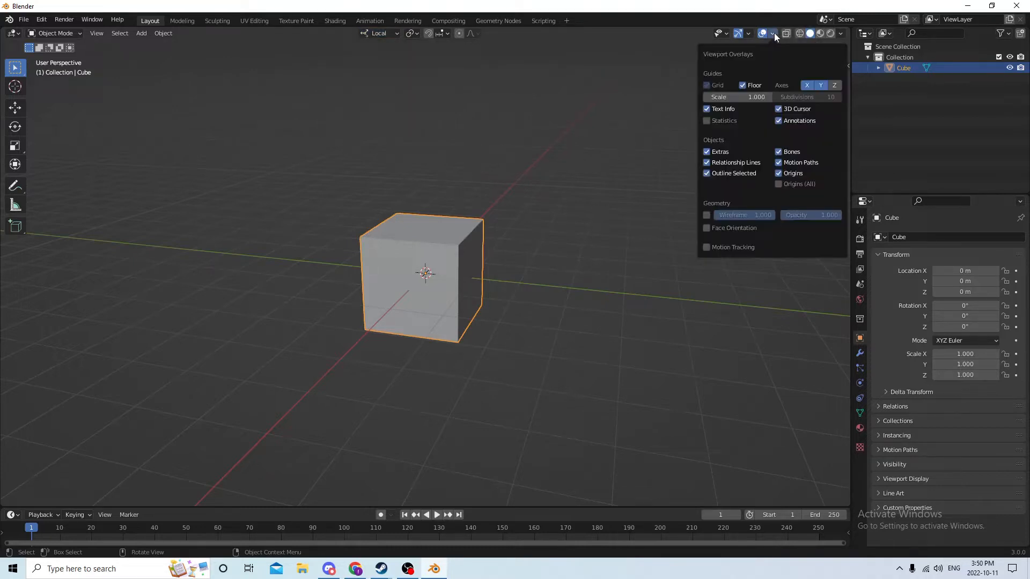
left_click(741, 97)
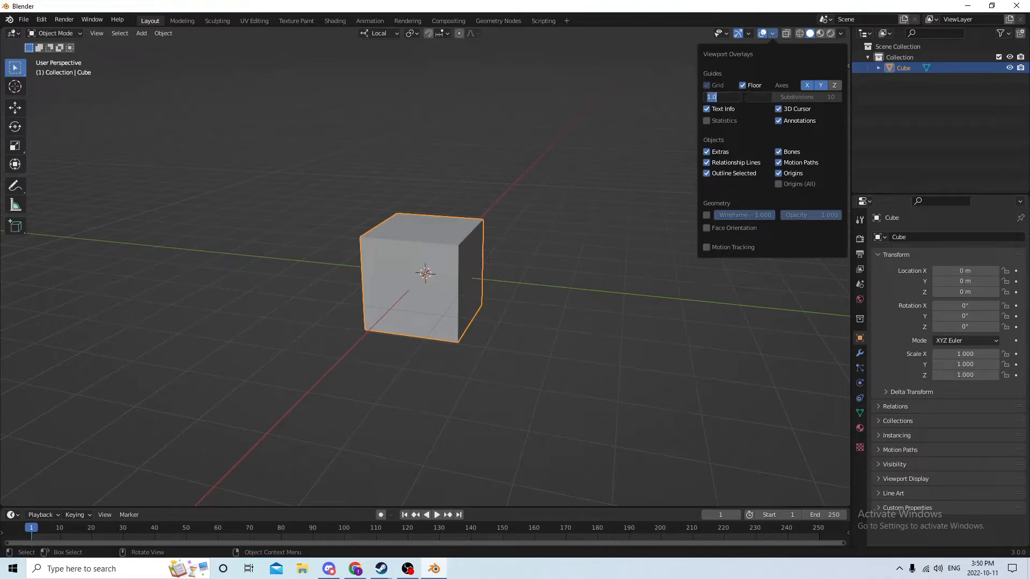
type(".01")
key("Return")
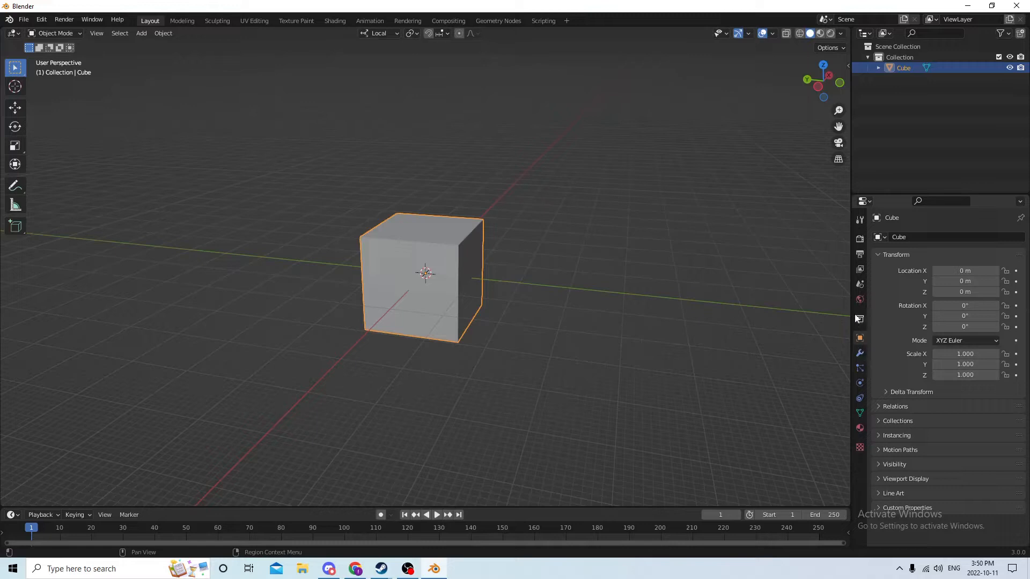
- Set the scene's unit scale to 0.01, keeping the metric unit system
left_click(859, 284)
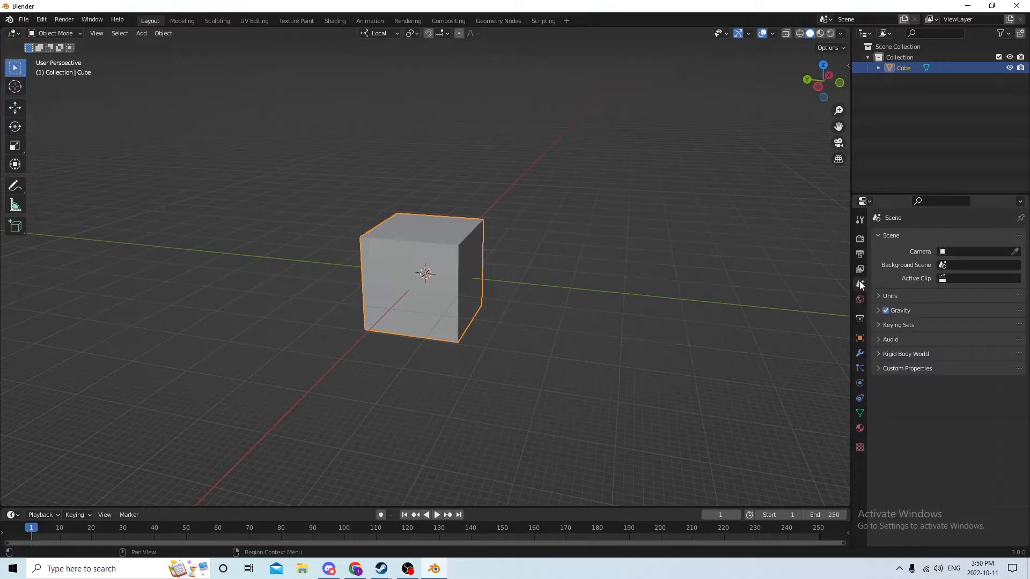
left_click(899, 296)
left_click(959, 326)
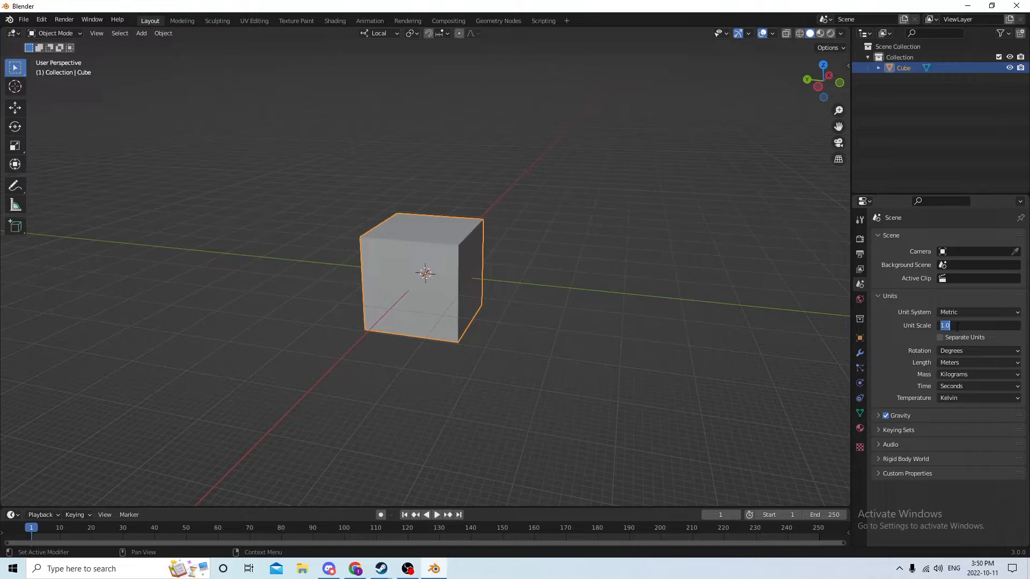
key("BackSpace")
type(".01")
key("Return")
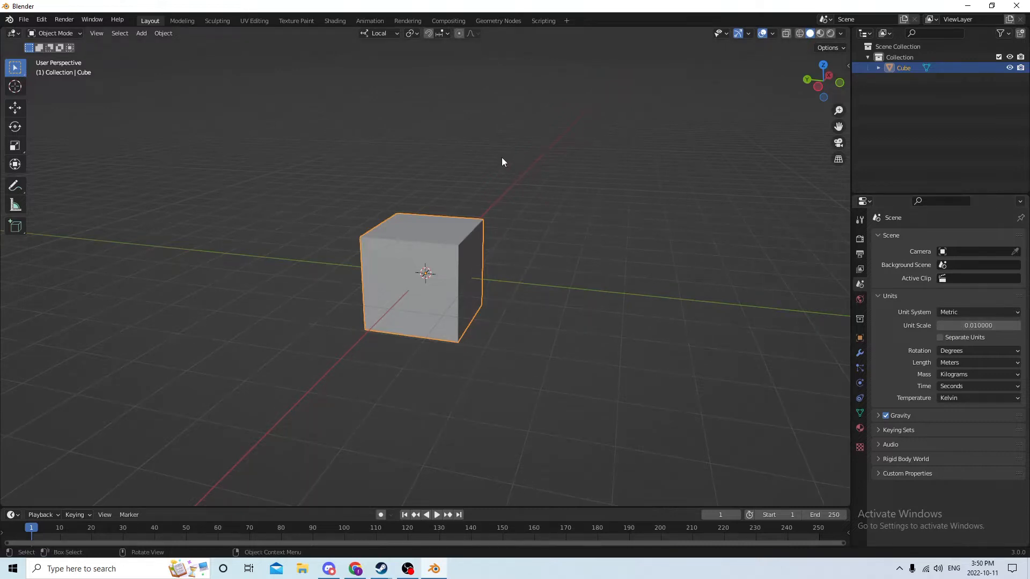
- In Edit Mode with face selection, bevel all the cube's edges by about 0.0009 m
mouse_move(502, 158)
middle_mouse_down()
mouse_move(579, 179)
mouse_move(487, 154)
mouse_move(503, 159)
middle_mouse_up()
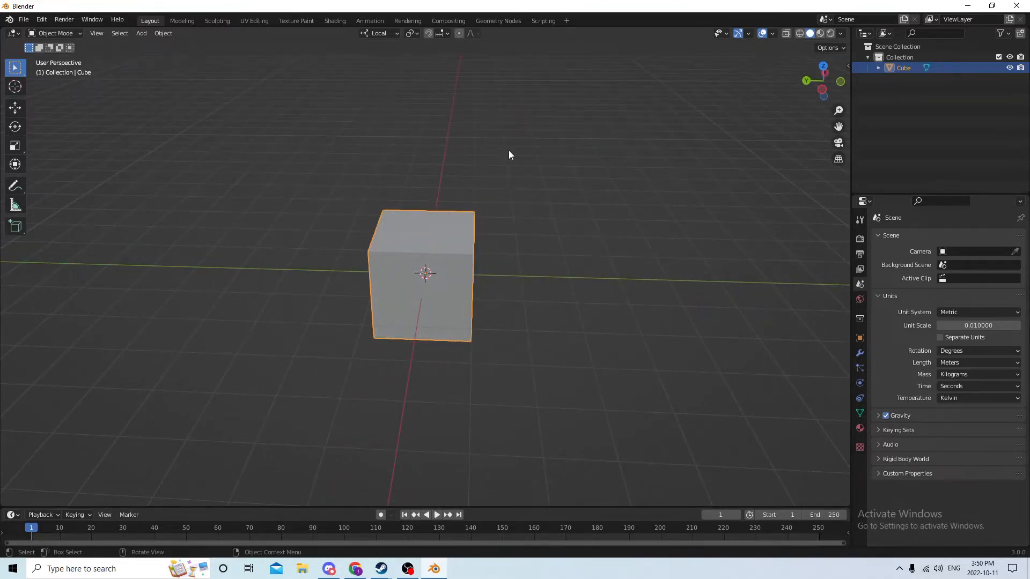
middle_click_drag(510, 156, 465, 126)
scroll(531, 145, "down", 1)
scroll(457, 120, "down", 2)
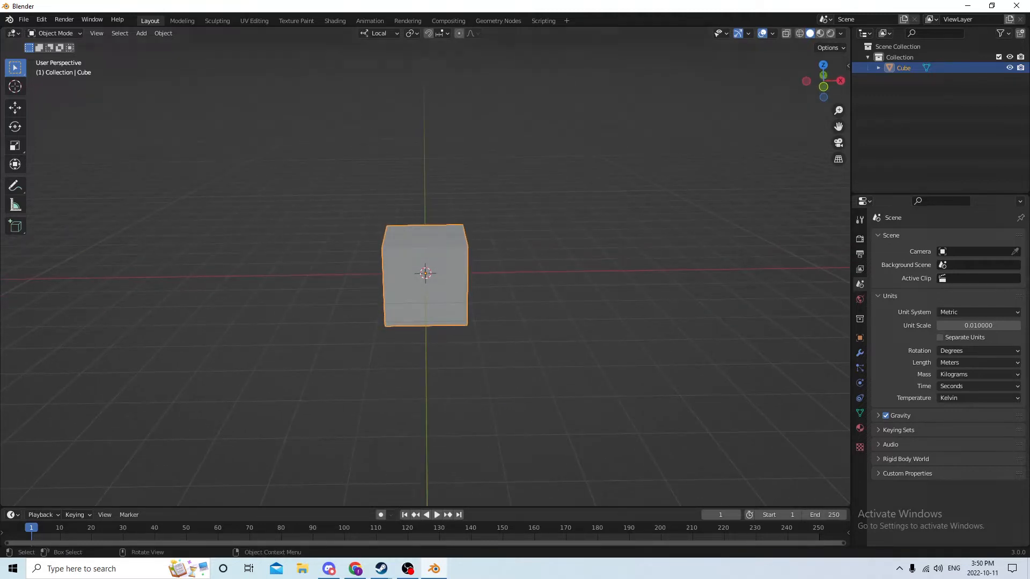
middle_click_drag(172, 142, 304, 148)
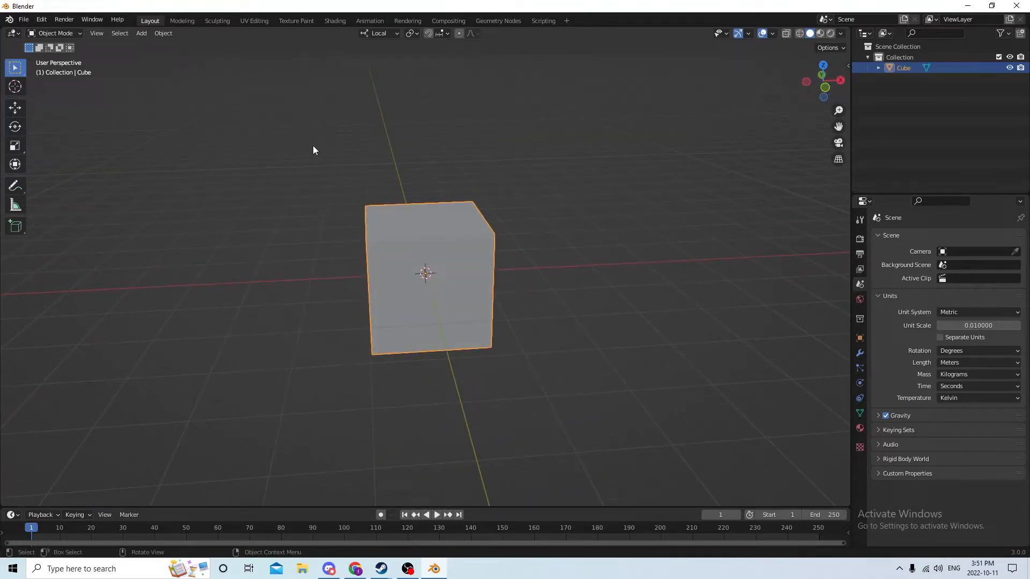
key("Tab")
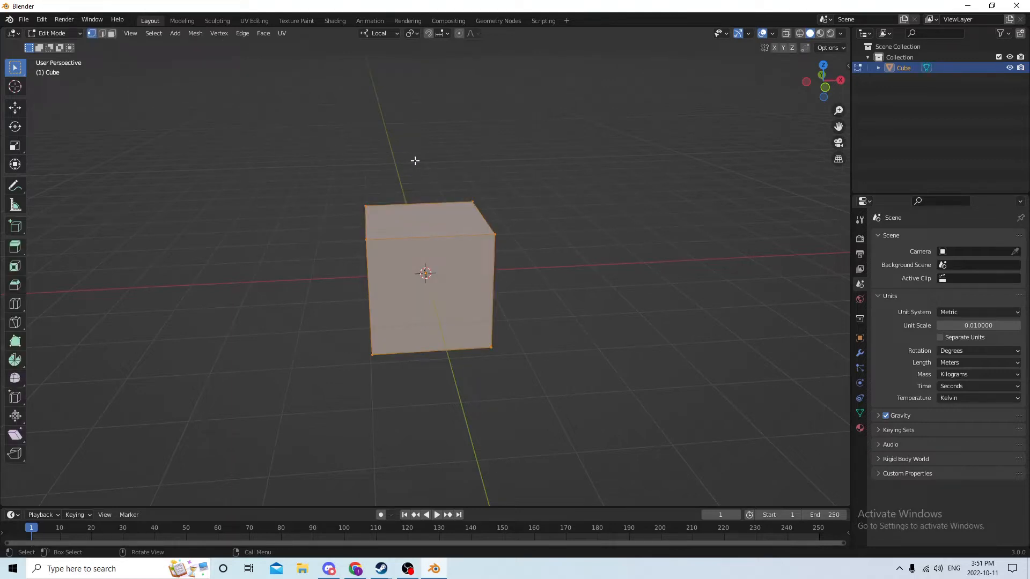
left_click(111, 34)
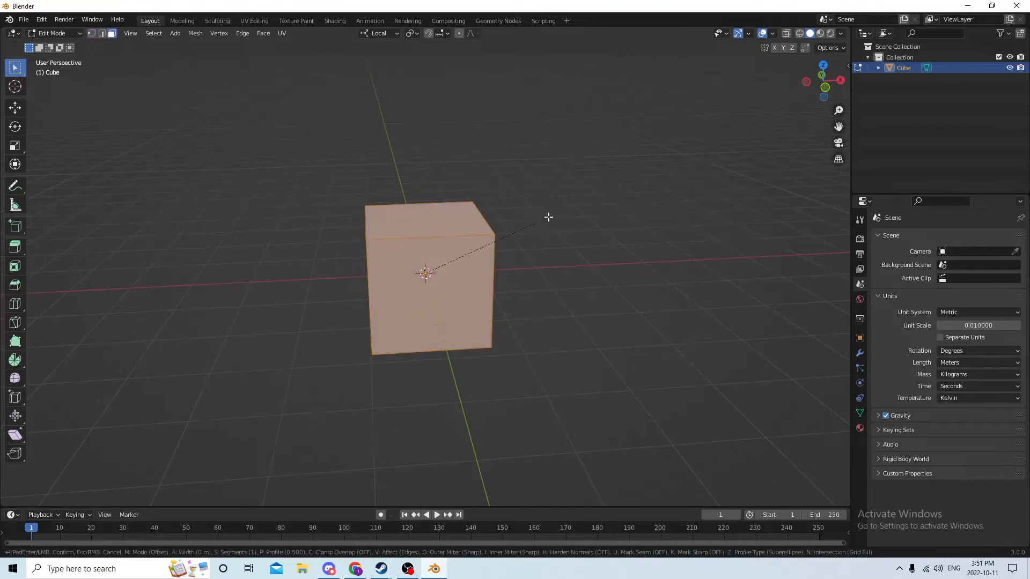
key("ctrl+b")
left_click(558, 220)
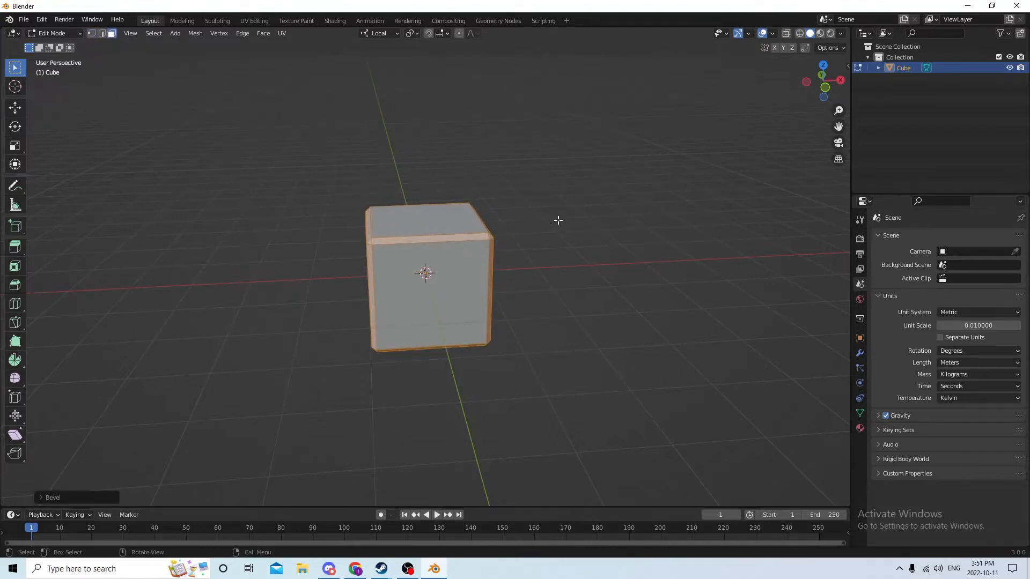
- Set the cube's bevel to 3 segments and return to Object Mode
left_click(54, 498)
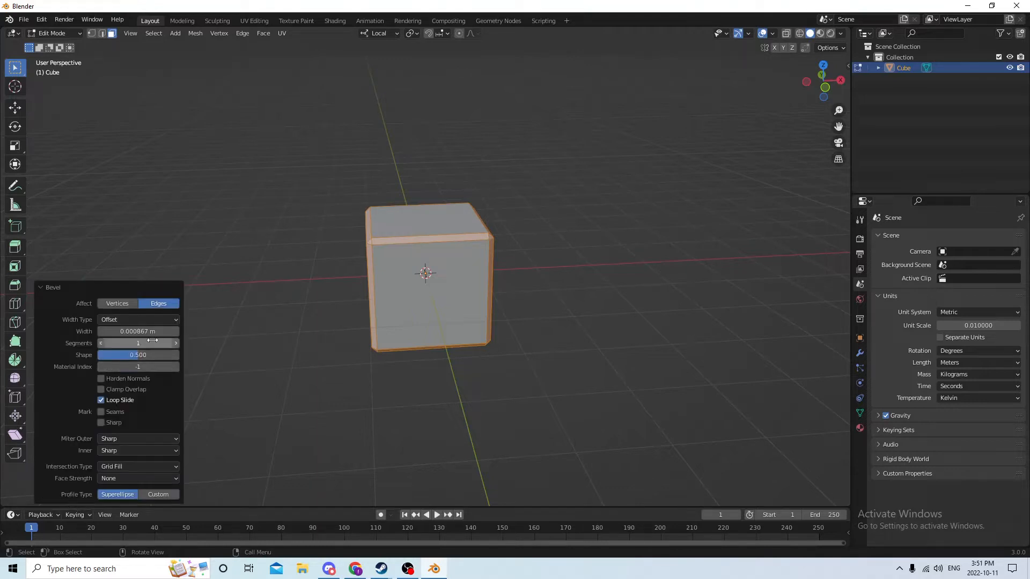
left_click(176, 343)
left_click(176, 343)
mouse_move(322, 204)
middle_mouse_down()
mouse_move(259, 223)
mouse_move(331, 188)
middle_mouse_up()
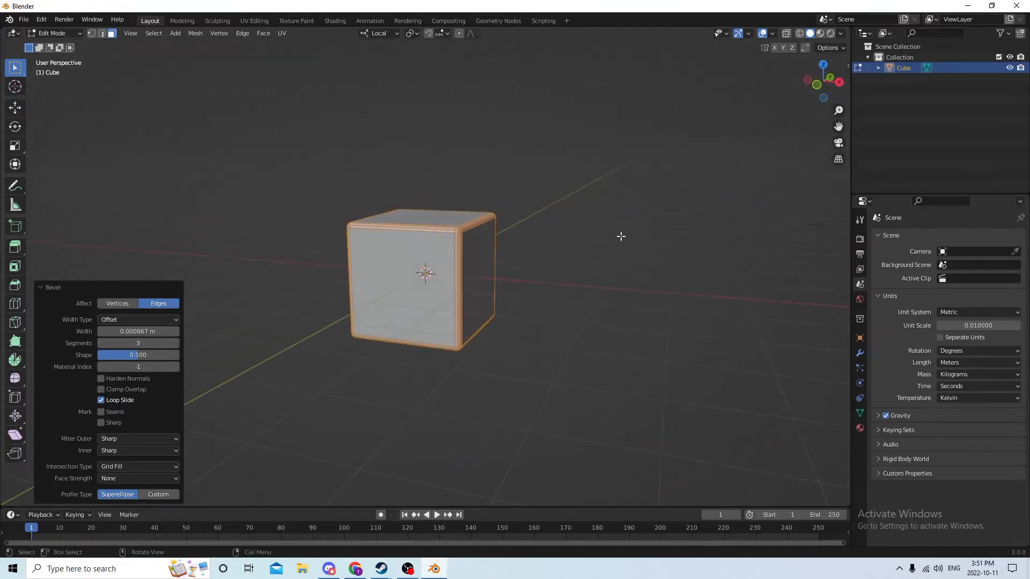
left_click(621, 236)
middle_click_drag(616, 234, 492, 242)
key("Tab")
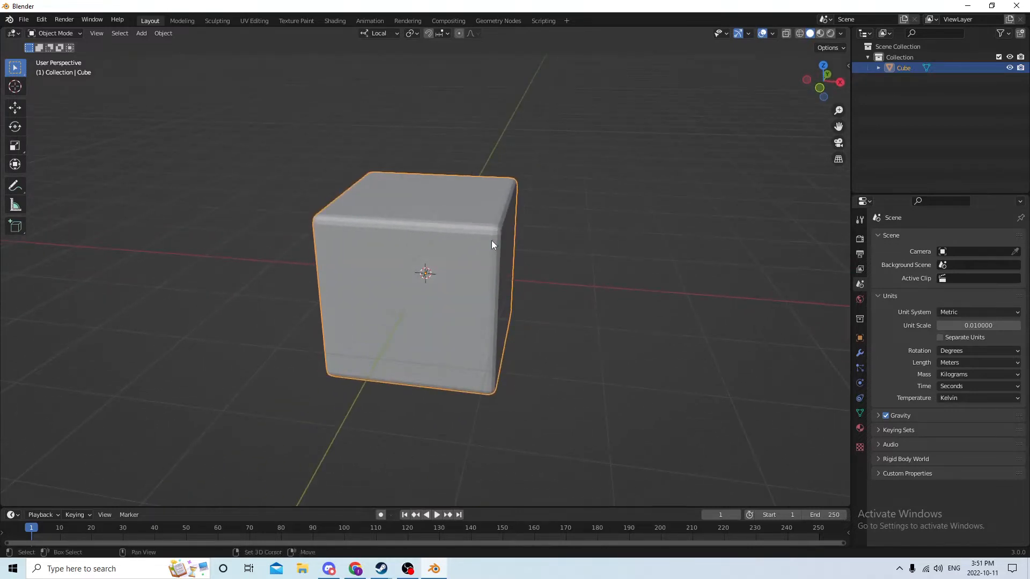
- Duplicate the bevelled cube in place and raise the copy about 0.018 m along its local Z axis
key("shift+d")
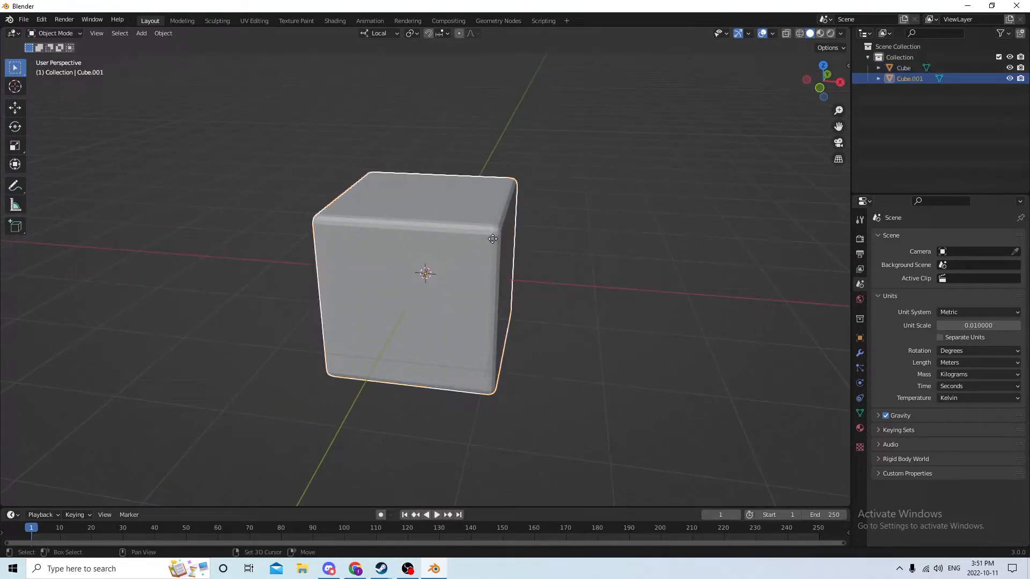
right_click(576, 197)
middle_click_drag(548, 189, 501, 173)
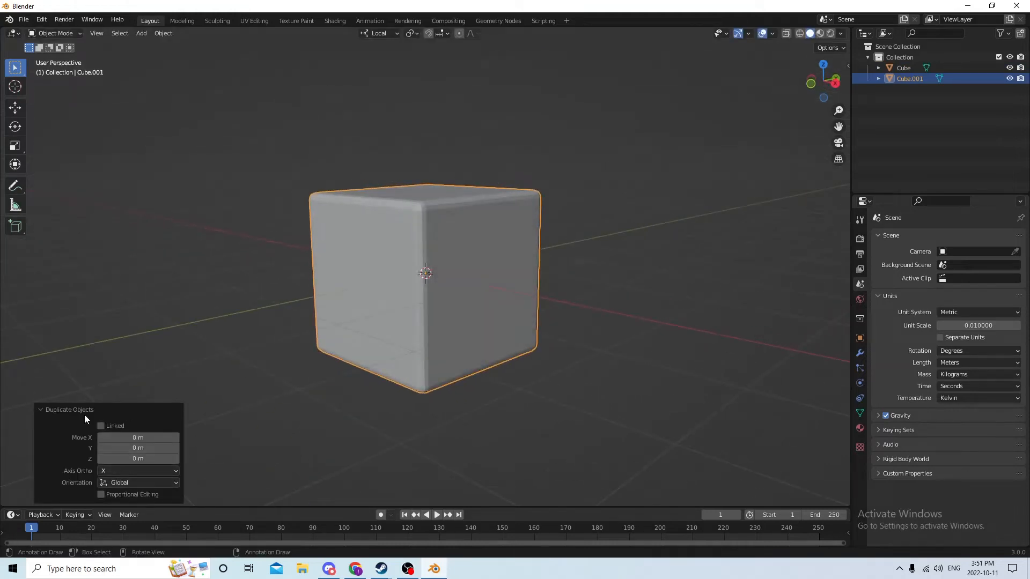
left_click(15, 145)
middle_click_drag(169, 144, 267, 166)
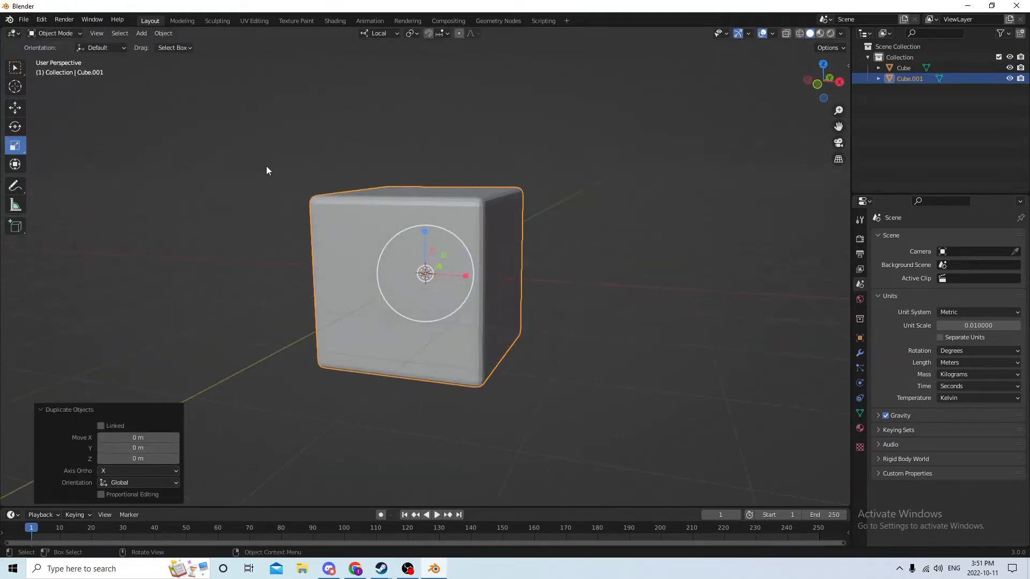
left_click(15, 108)
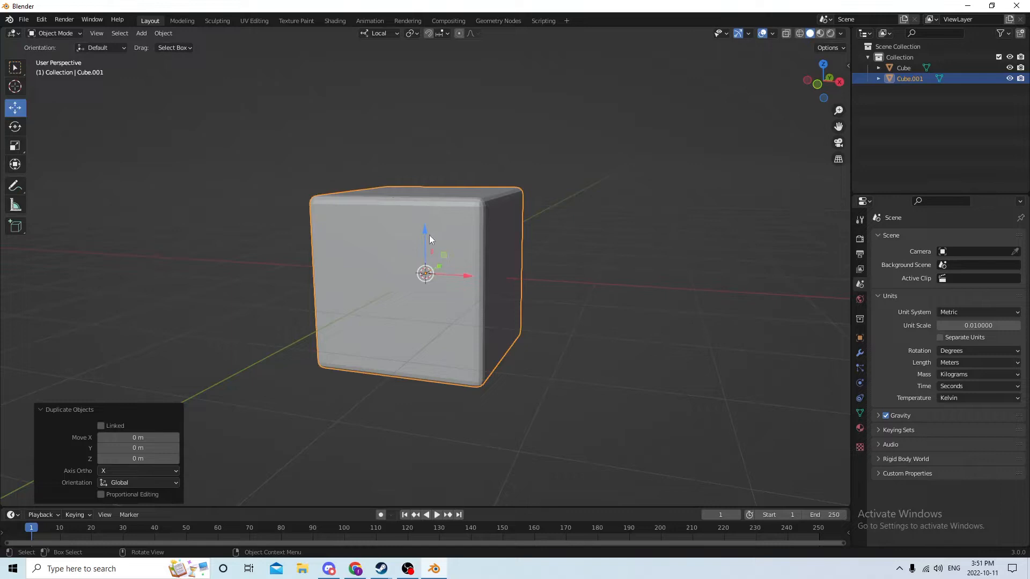
left_click_drag(429, 235, 430, 82)
- Scale the upper cube into a thin bar, narrowing it strongly along Y, to about 0.24 along Z, and by a further 0.75 along Y
middle_click_drag(430, 82, 388, 97)
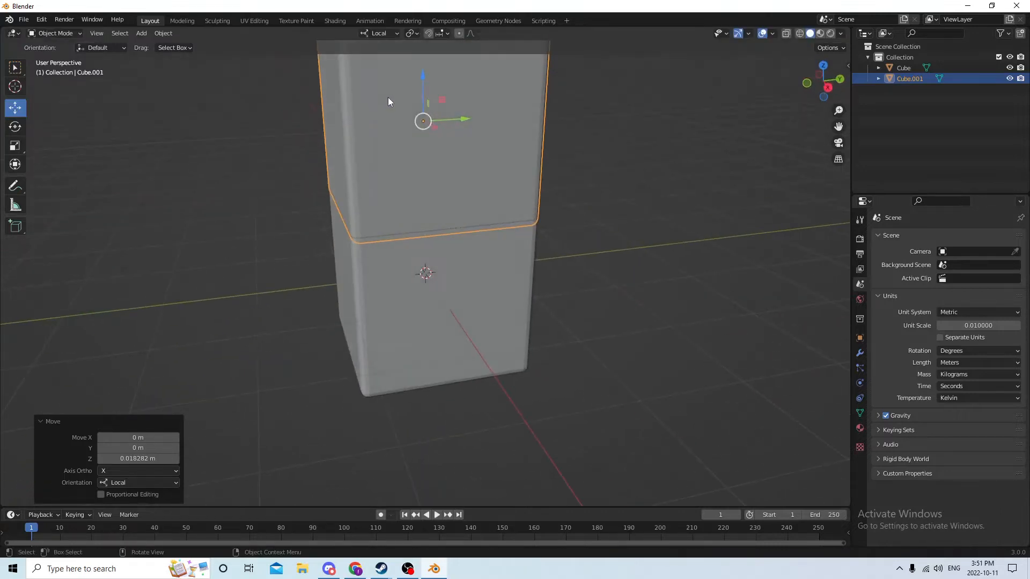
middle_click_drag(223, 130, 131, 106)
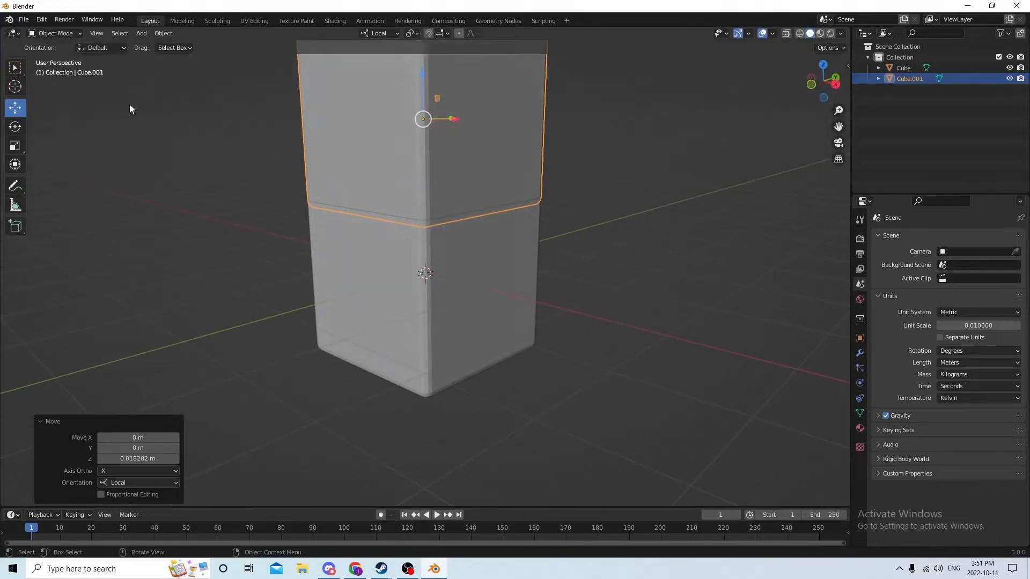
left_click(15, 146)
mouse_move(197, 100)
middle_mouse_down()
mouse_move(120, 114)
mouse_move(182, 102)
middle_mouse_up()
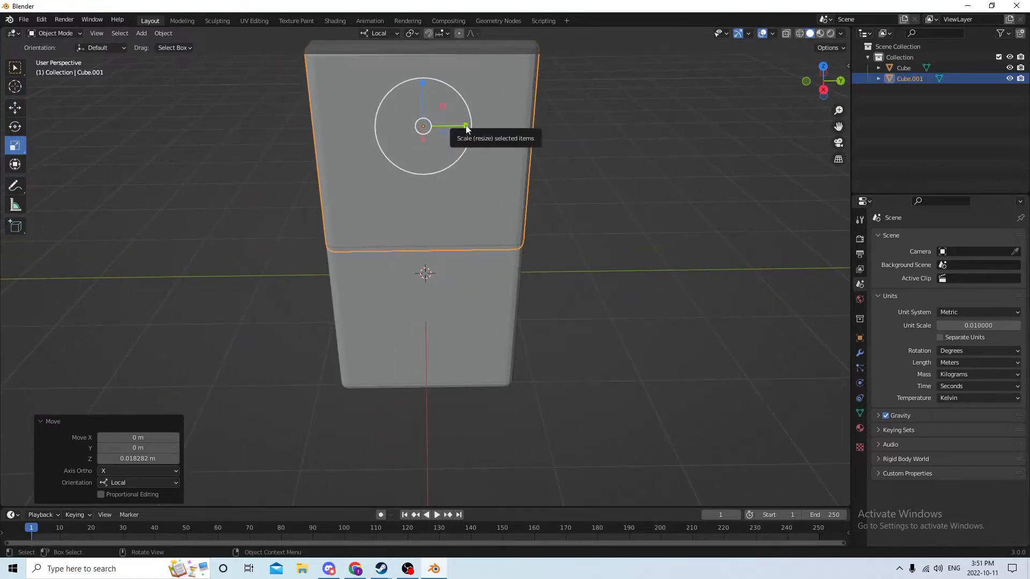
left_click_drag(466, 126, 429, 126)
middle_click_drag(429, 126, 500, 112)
left_click_drag(424, 75, 422, 114)
middle_click_drag(423, 109, 352, 116)
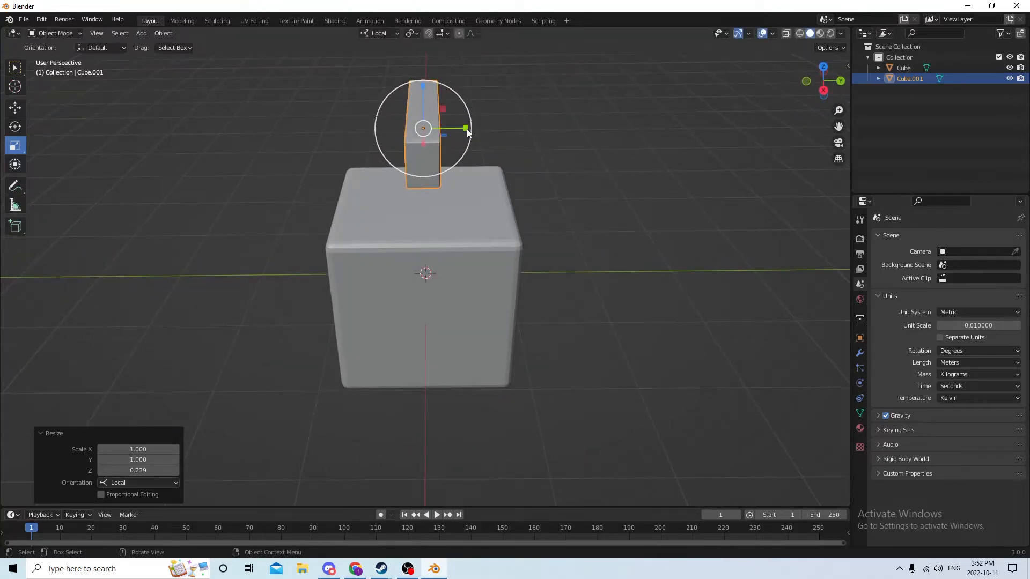
left_click_drag(465, 129, 456, 129)
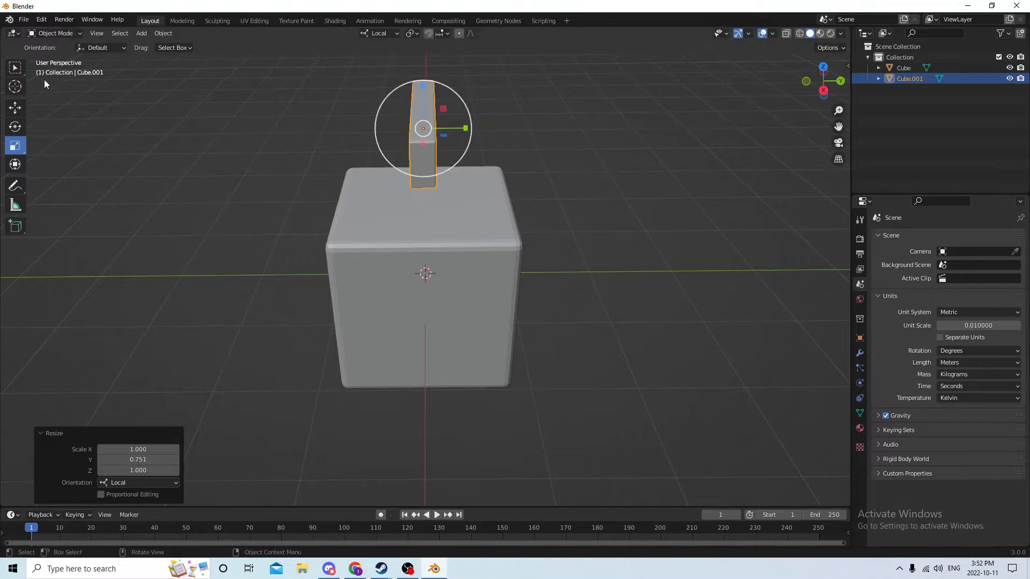
- Lower the thin bar onto the cube's top and shift it about 0.0084 m along Y to the back edge
left_click(15, 108)
middle_click_drag(141, 76, 360, 78)
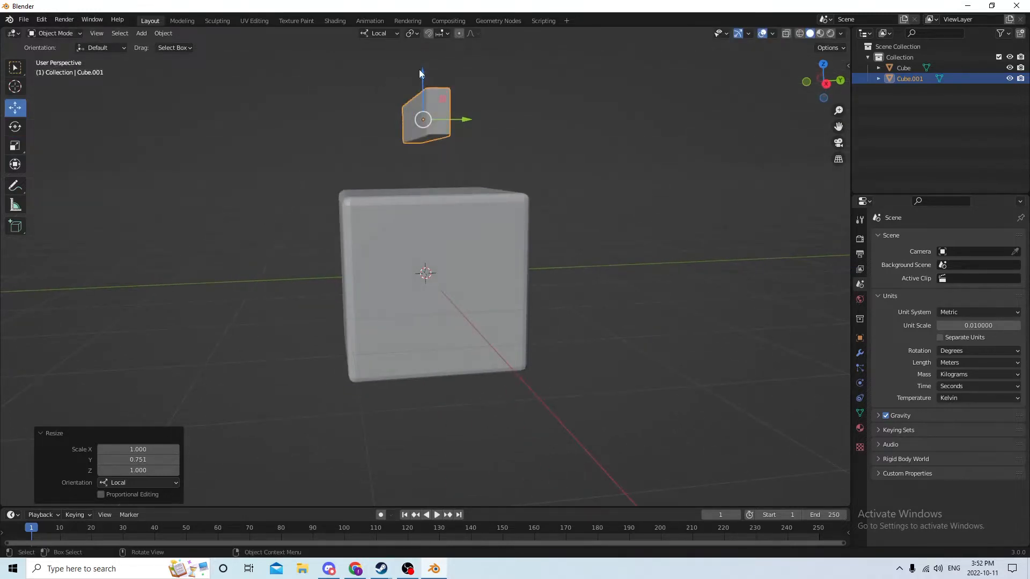
left_click_drag(419, 69, 413, 128)
middle_click_drag(408, 127, 480, 172)
left_click_drag(466, 183, 540, 189)
middle_click_drag(477, 163, 668, 240)
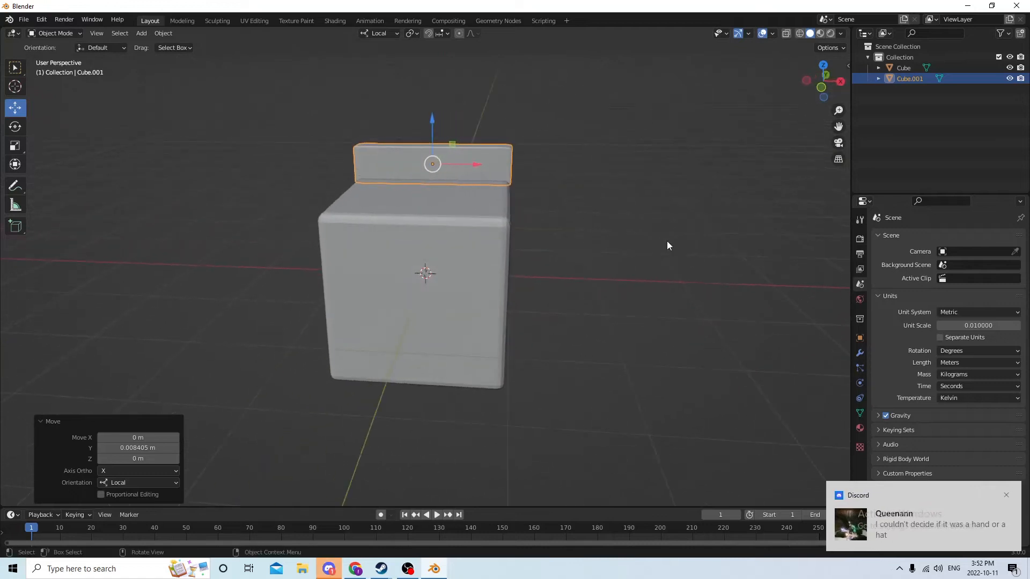
left_click(1007, 495)
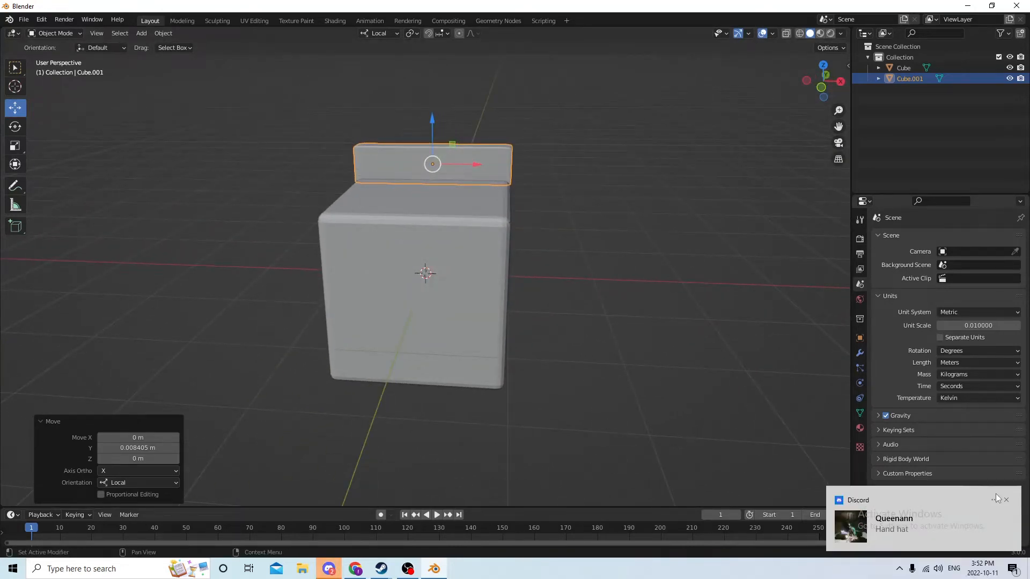
left_click(1004, 500)
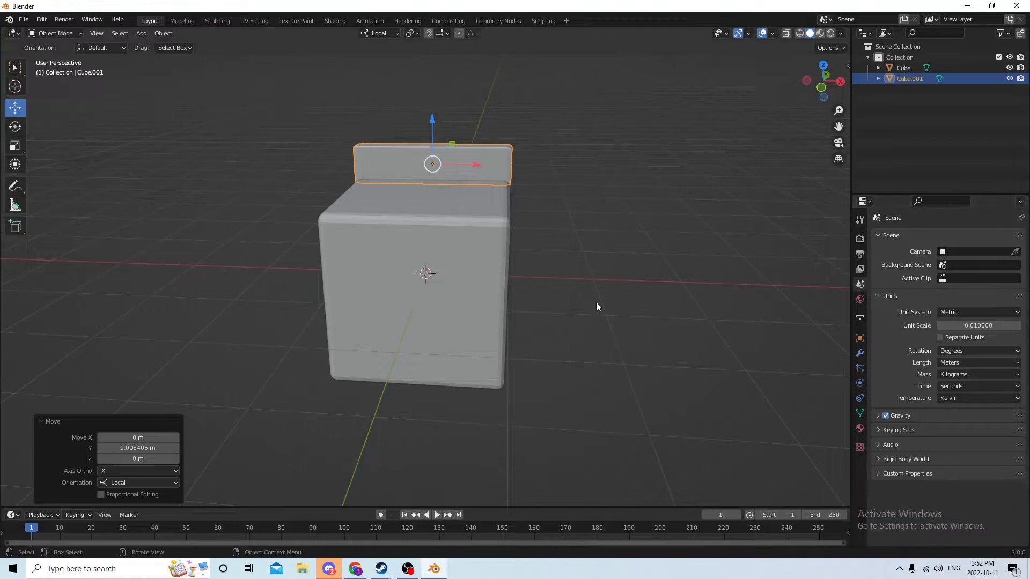
- Scale the back panel to about 0.933 along its local X axis, and deselect it
middle_click_drag(596, 301, 584, 251)
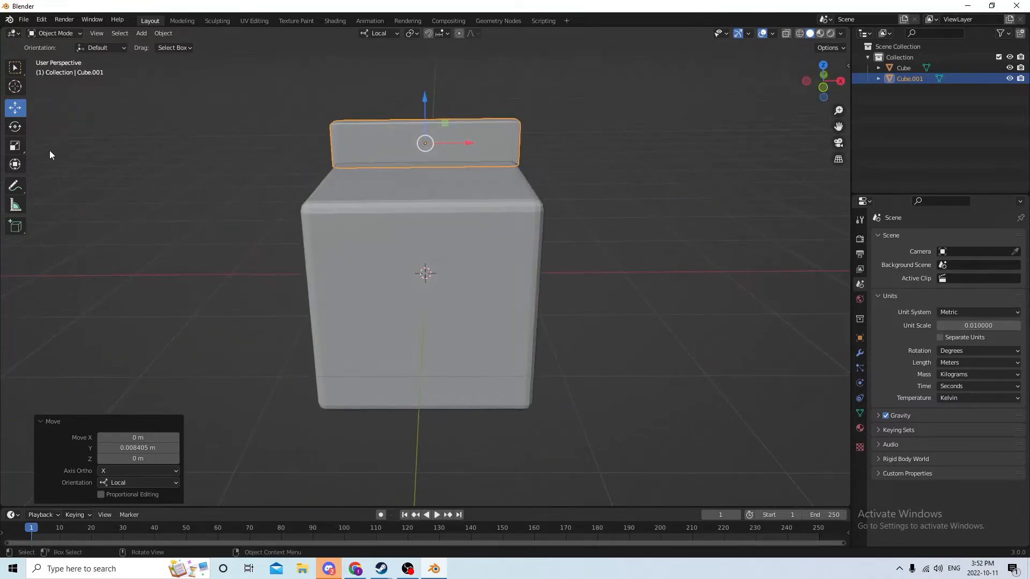
left_click(16, 145)
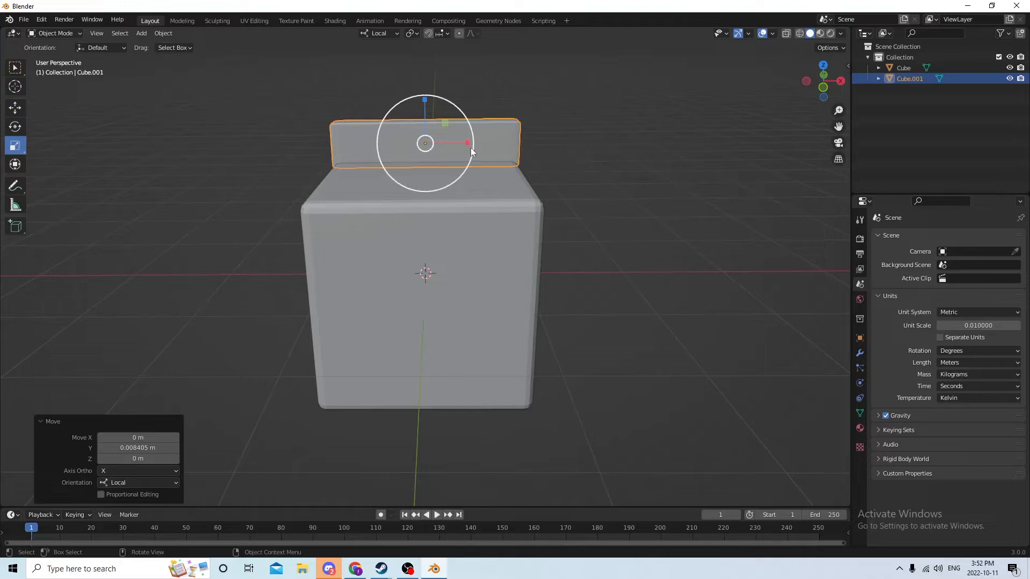
left_click_drag(466, 142, 466, 139)
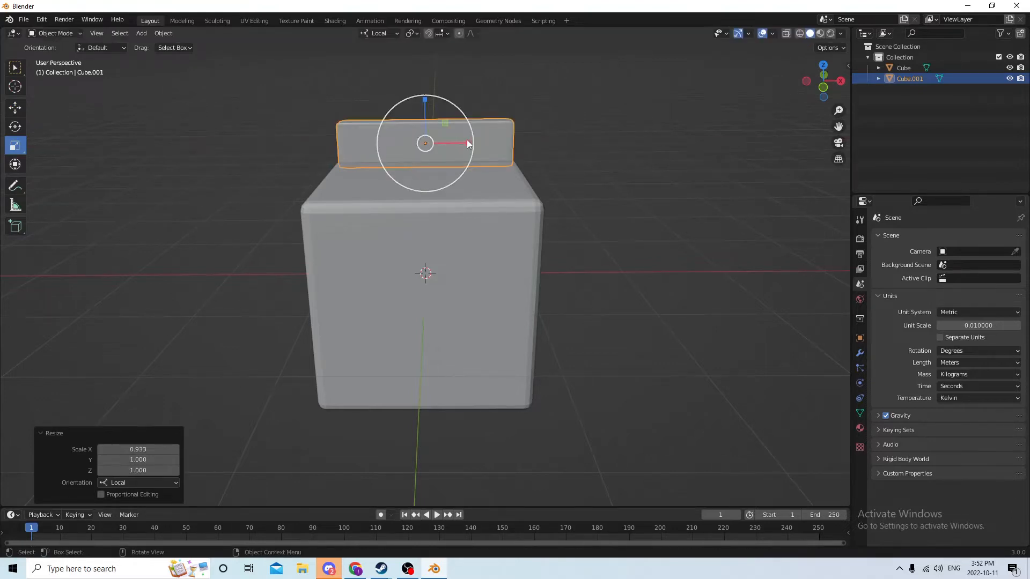
left_click(677, 143)
- Examine the bevelled cube and its back panel from the front and side
middle_click_drag(677, 142, 561, 150)
left_click(475, 244)
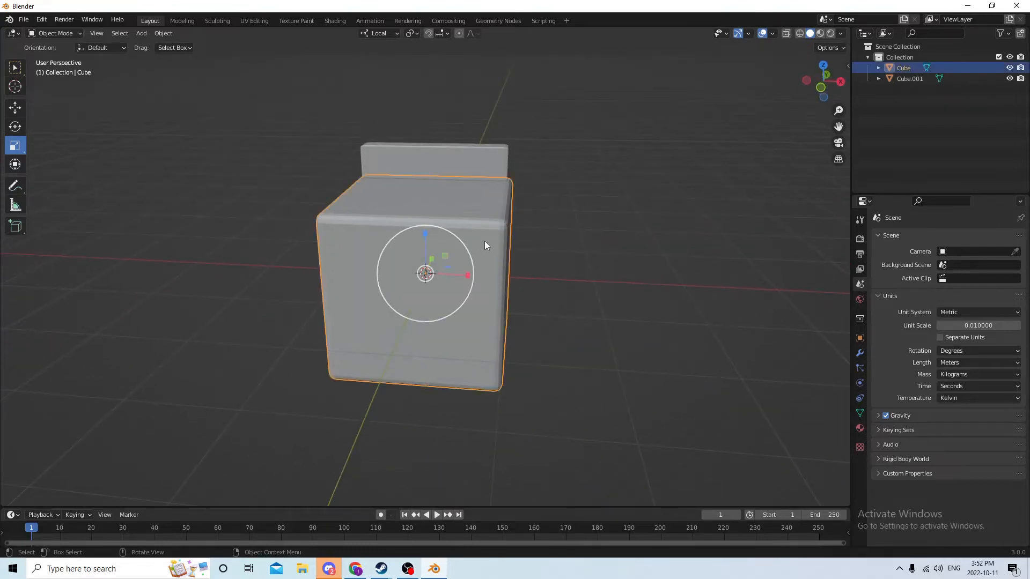
middle_click_drag(542, 240, 452, 228)
left_click(669, 376)
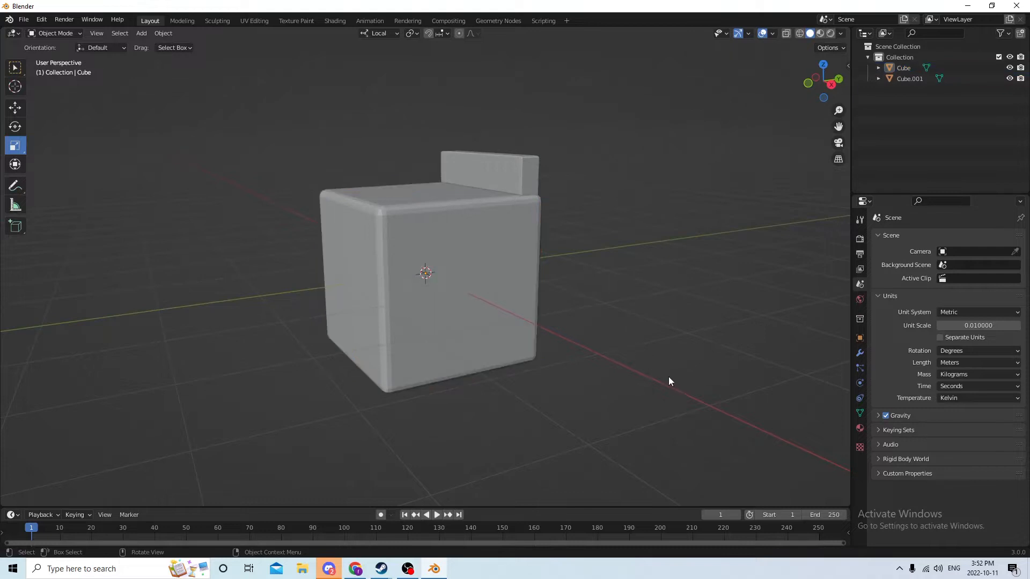
middle_click_drag(624, 374, 482, 332)
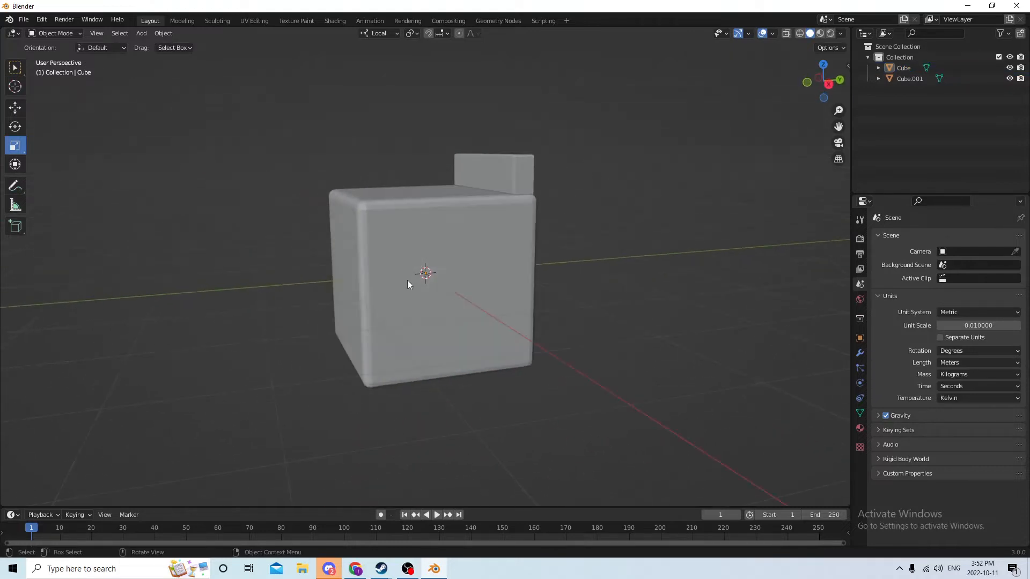
left_click(409, 283)
middle_click_drag(409, 283, 538, 284)
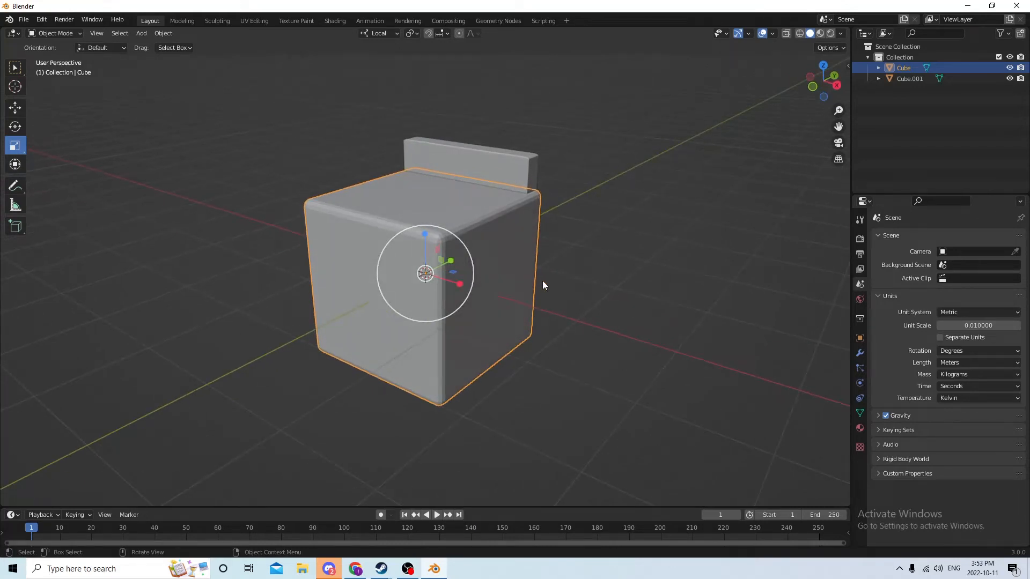
middle_click_drag(542, 284, 553, 264)
left_click(720, 318)
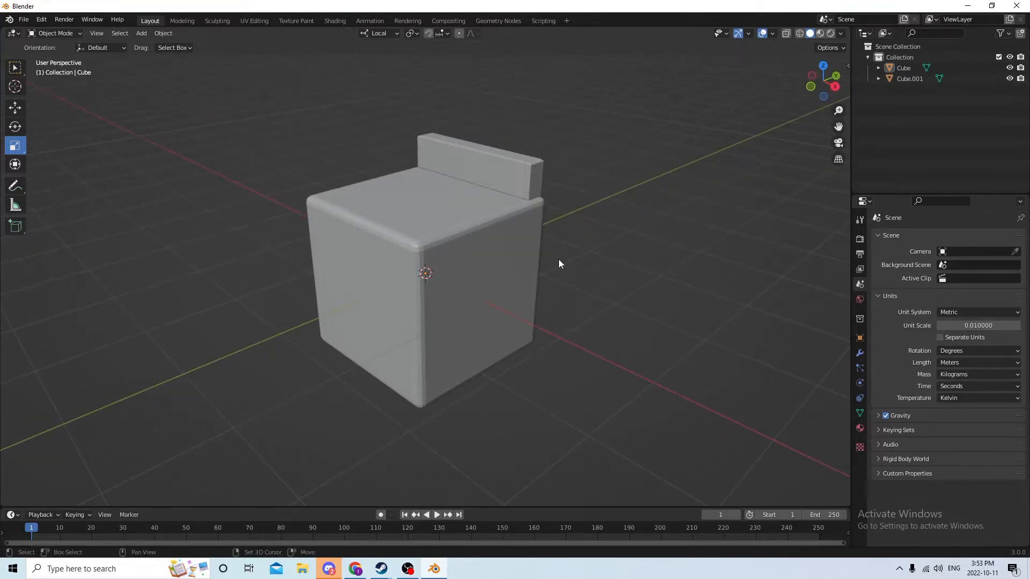
- Add a new cube mesh and move it about -0.023 m along its local Y axis, in front of the bevelled cube
key("shift+a")
mouse_move(558, 259)
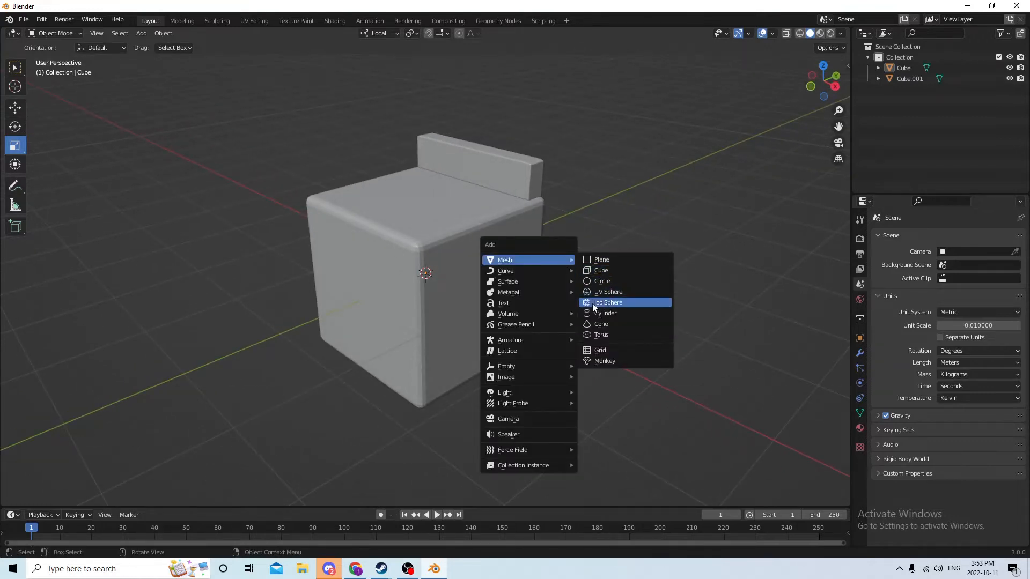
left_click(593, 271)
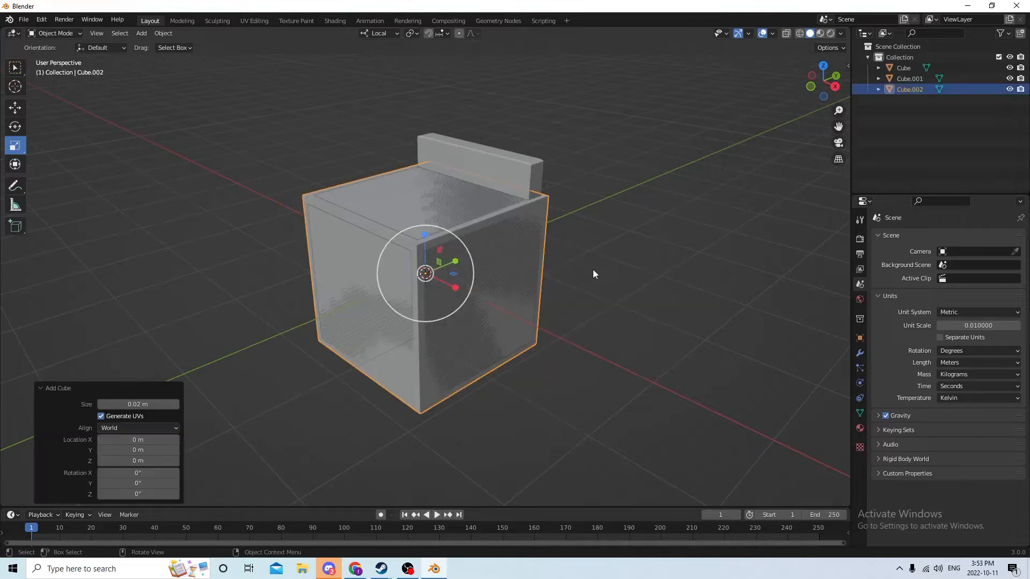
middle_click_drag(591, 268, 375, 234)
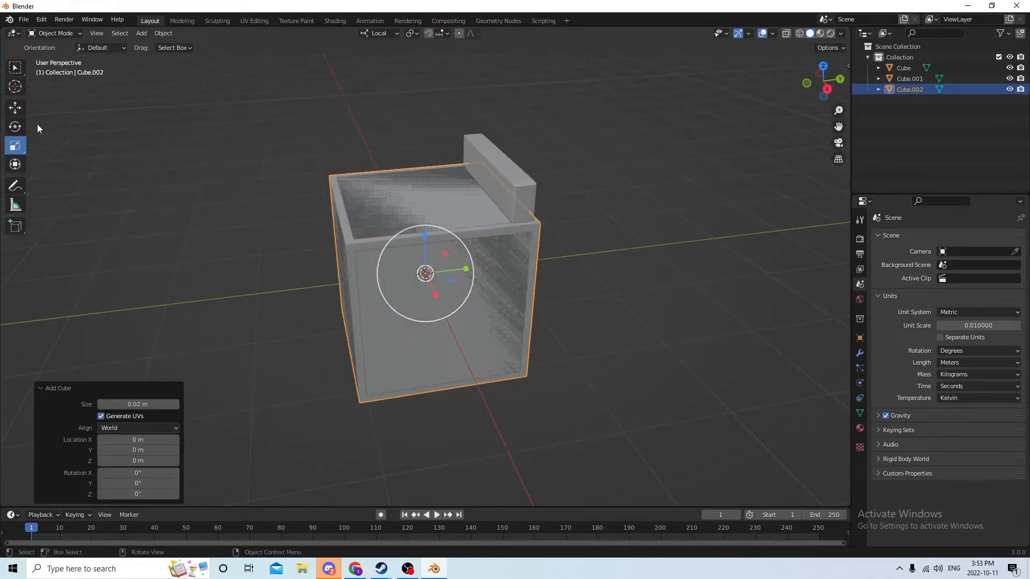
left_click(15, 108)
left_click_drag(466, 269, 273, 278)
middle_click_drag(274, 278, 276, 245)
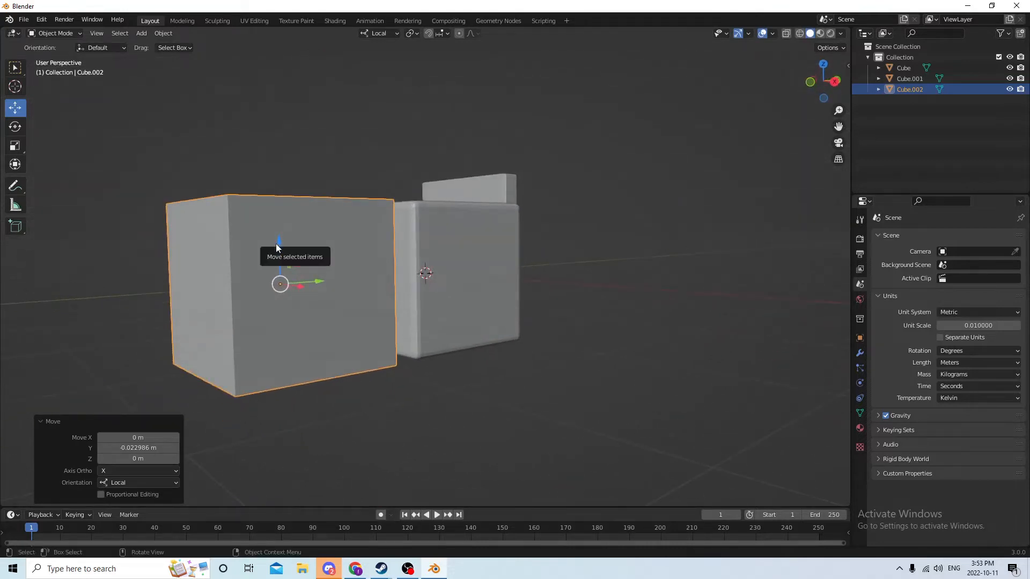
- Bevel the new cube's four edges that run along Y by about 0.00315 m with 3 segments, and return to Object Mode
key("Tab")
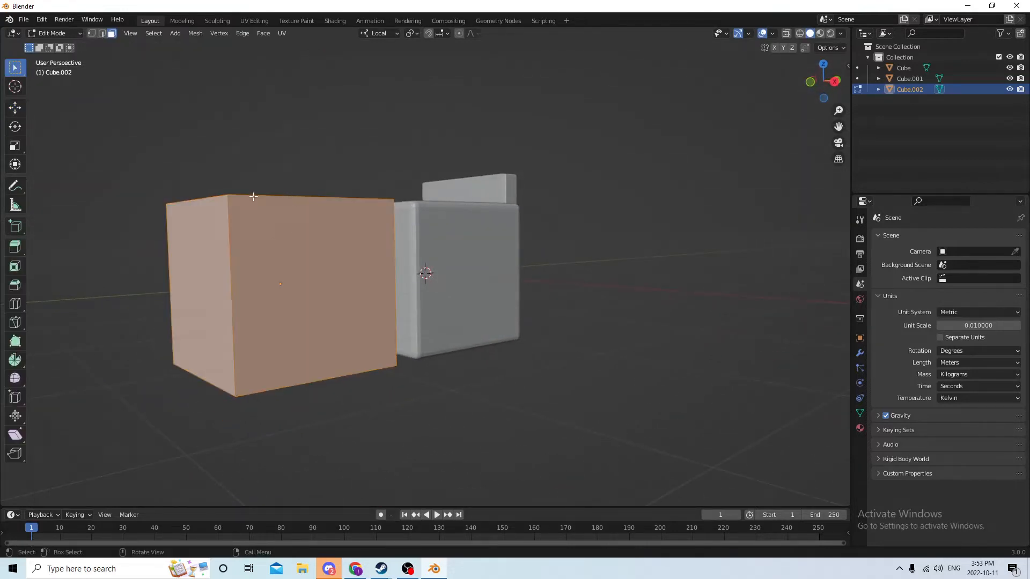
left_click(303, 200)
left_click(317, 379)
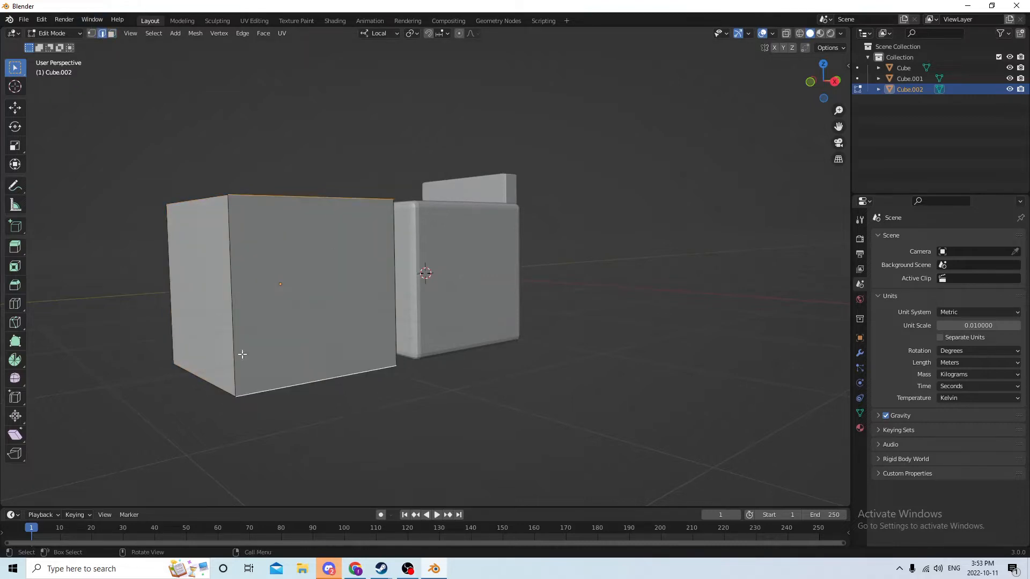
middle_click_drag(317, 379, 591, 397)
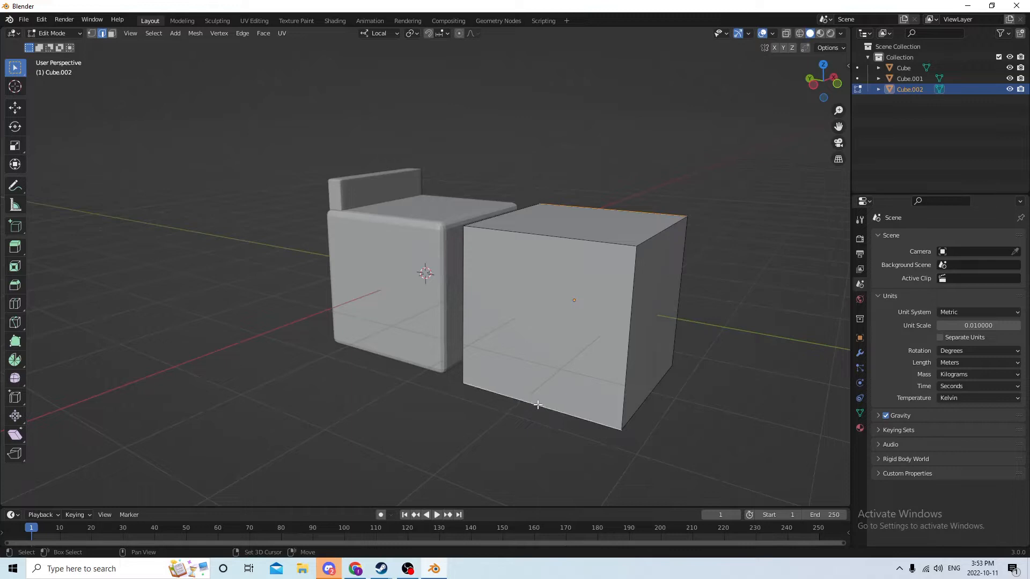
left_click(566, 237)
mouse_move(565, 237)
middle_mouse_down()
mouse_move(533, 200)
mouse_move(574, 179)
mouse_move(529, 204)
mouse_move(537, 219)
mouse_move(562, 221)
middle_mouse_up()
key("ctrl+b")
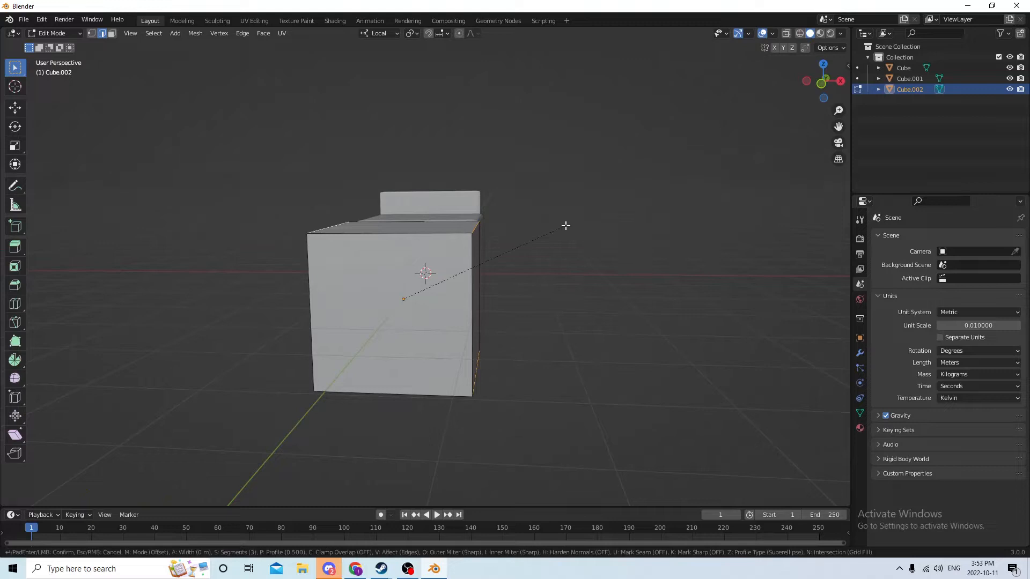
left_click(592, 223)
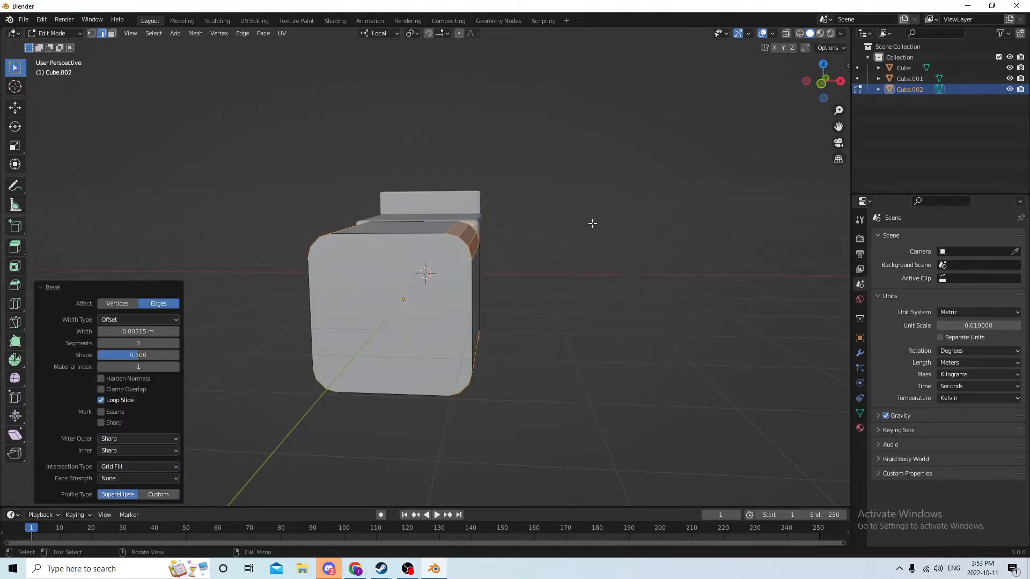
middle_click_drag(592, 223, 448, 261)
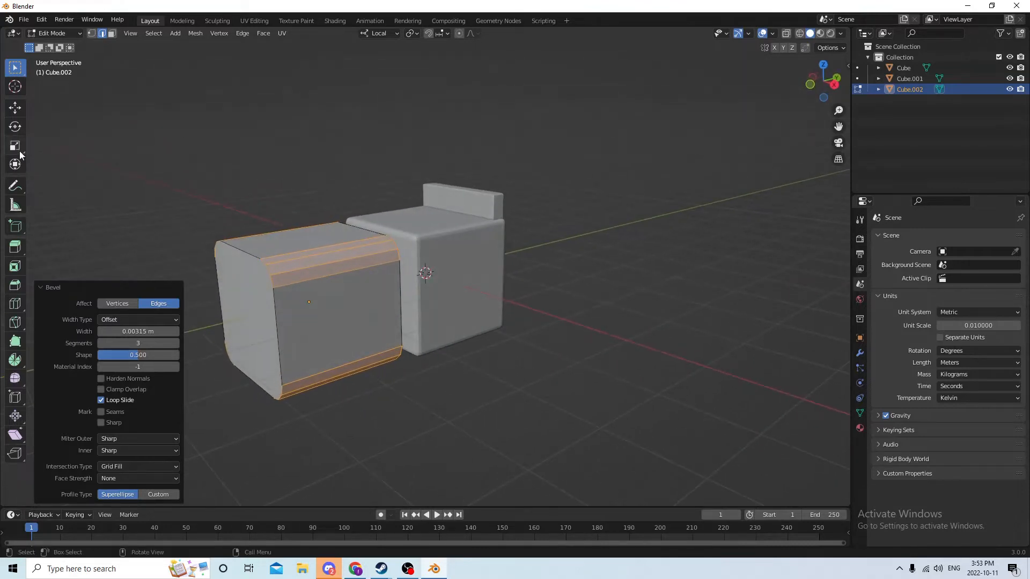
key("Tab")
- Try flattening the rounded block to about 0.045 along its local Y axis, and undo the scaling
mouse_move(203, 149)
middle_mouse_down()
mouse_move(174, 161)
mouse_move(219, 156)
middle_mouse_up()
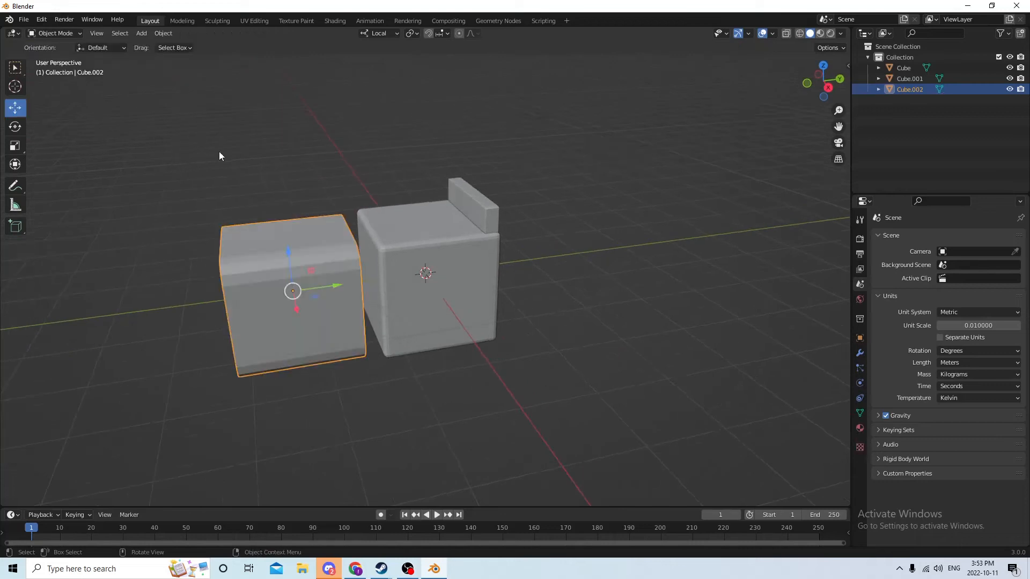
left_click(15, 149)
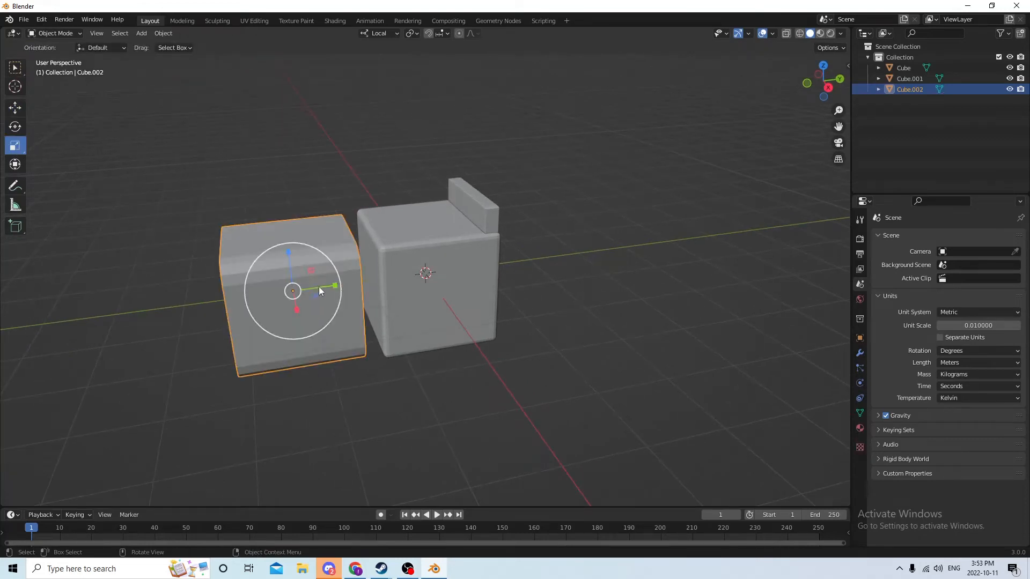
left_click_drag(333, 290, 293, 290)
middle_click_drag(294, 291, 314, 286)
left_click(42, 20)
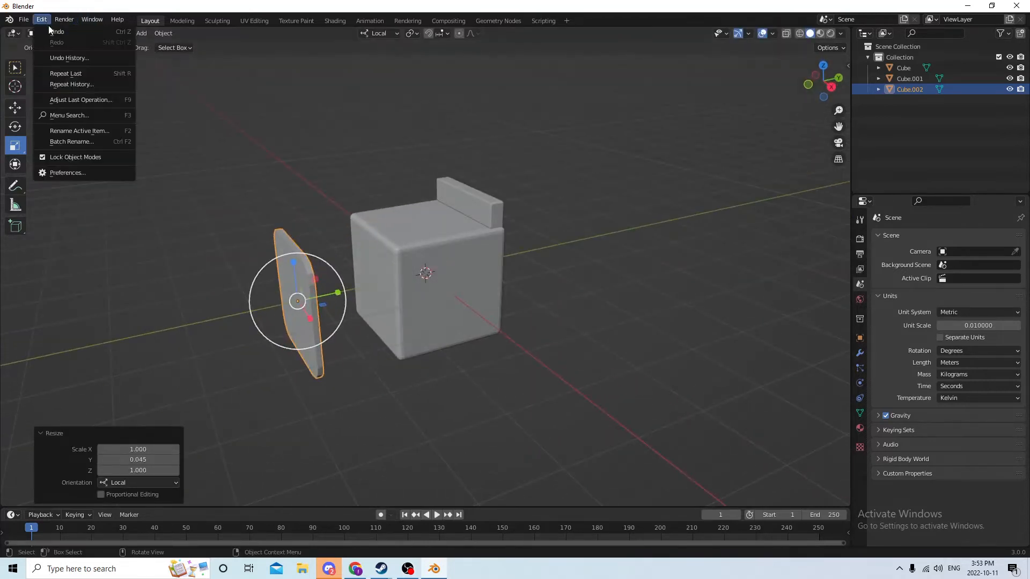
left_click(63, 31)
middle_click_drag(307, 155, 288, 159)
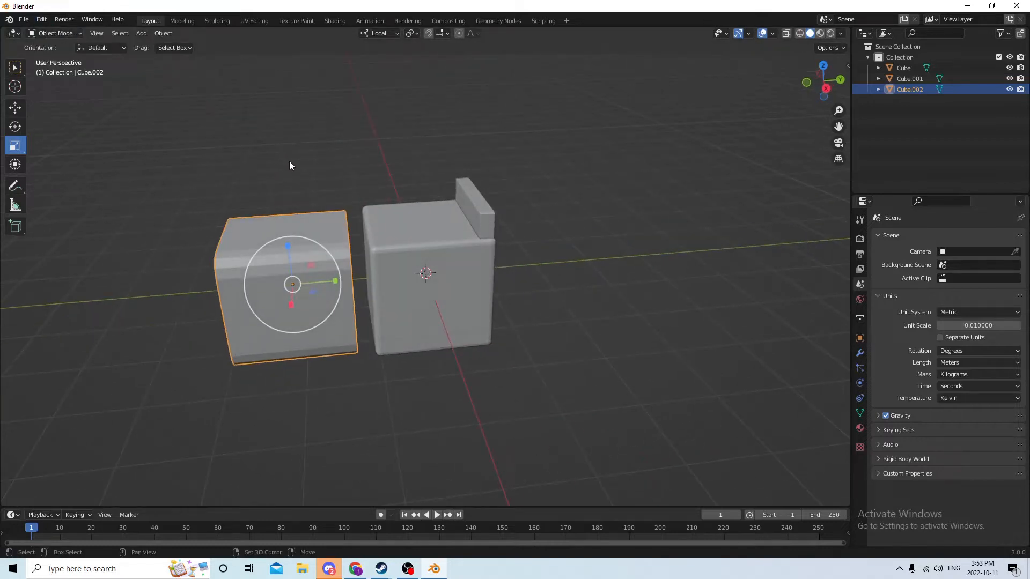
- Duplicate the rounded block in place and move the copy about -0.024 m along its local Y axis
left_click(15, 108)
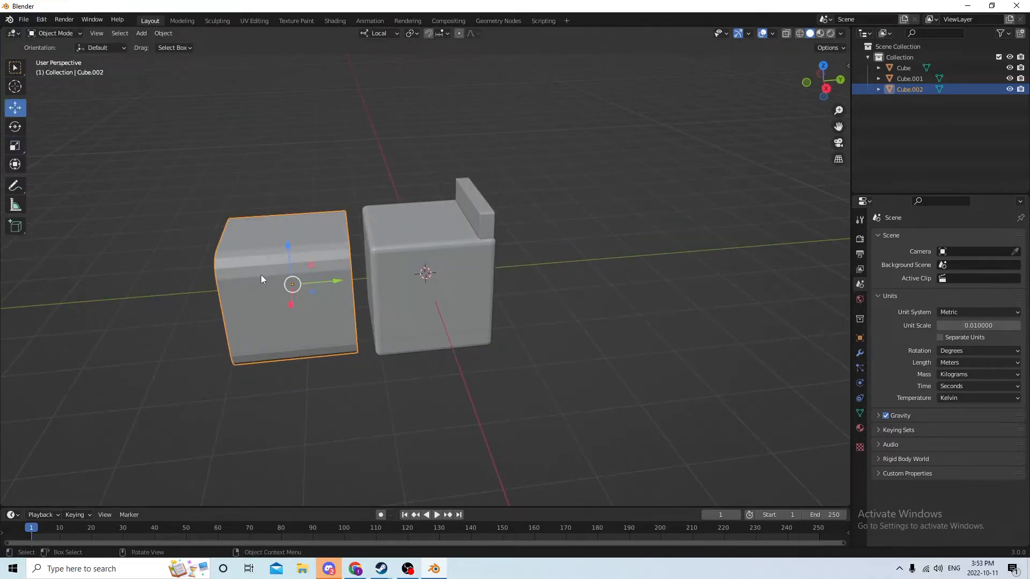
key("shift+d")
key("Escape")
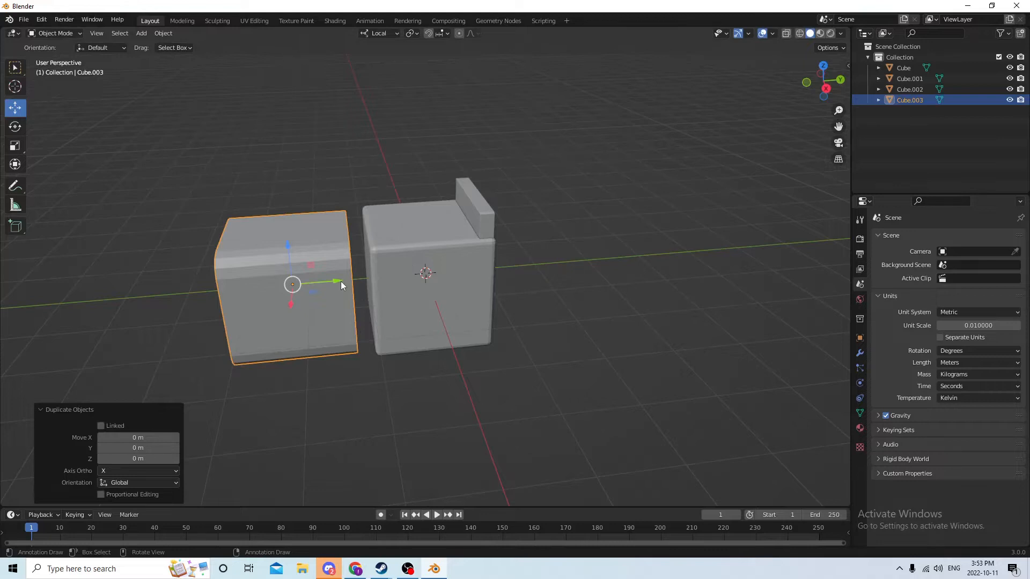
left_click_drag(340, 281, 180, 287)
middle_click_drag(179, 287, 265, 285)
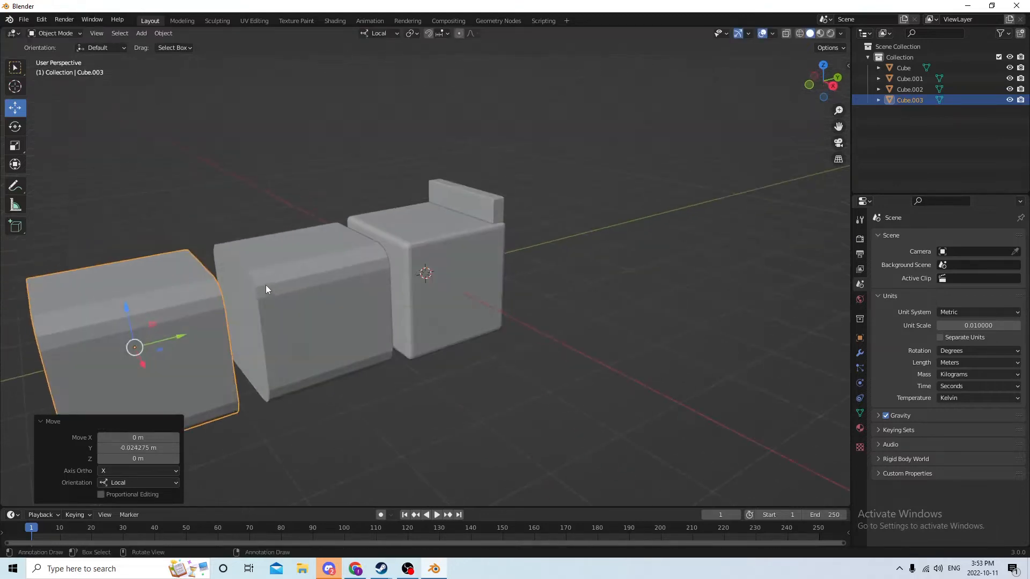
- Delete the duplicated block farthest from the bevelled cube
left_click(326, 294)
middle_click_drag(326, 294, 204, 318)
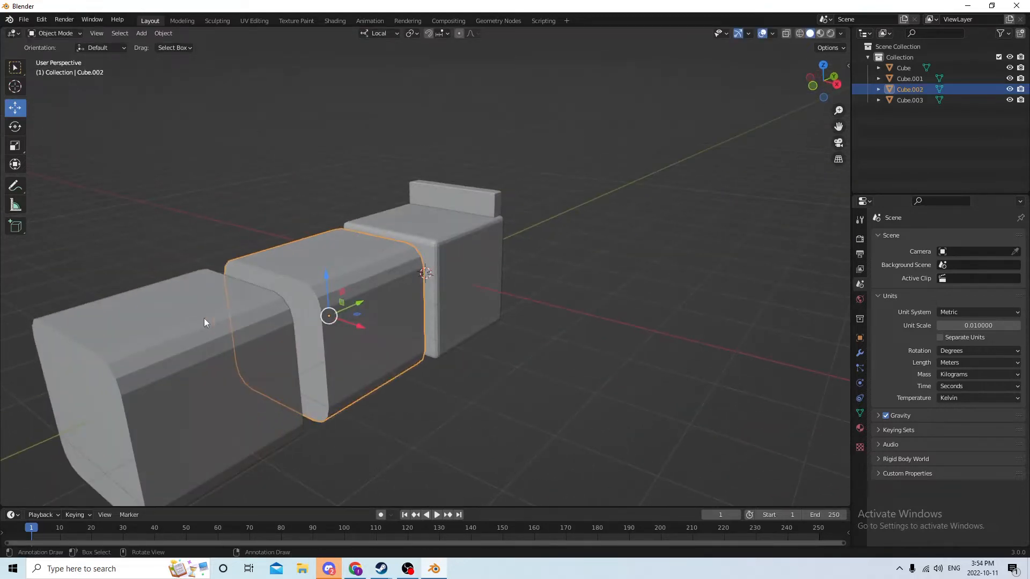
left_click(215, 318)
key("Delete")
- Move the rounded block about 0.0203 m along Y into the bevelled cube and scale it down uniformly to fit within the front face
left_click(334, 299)
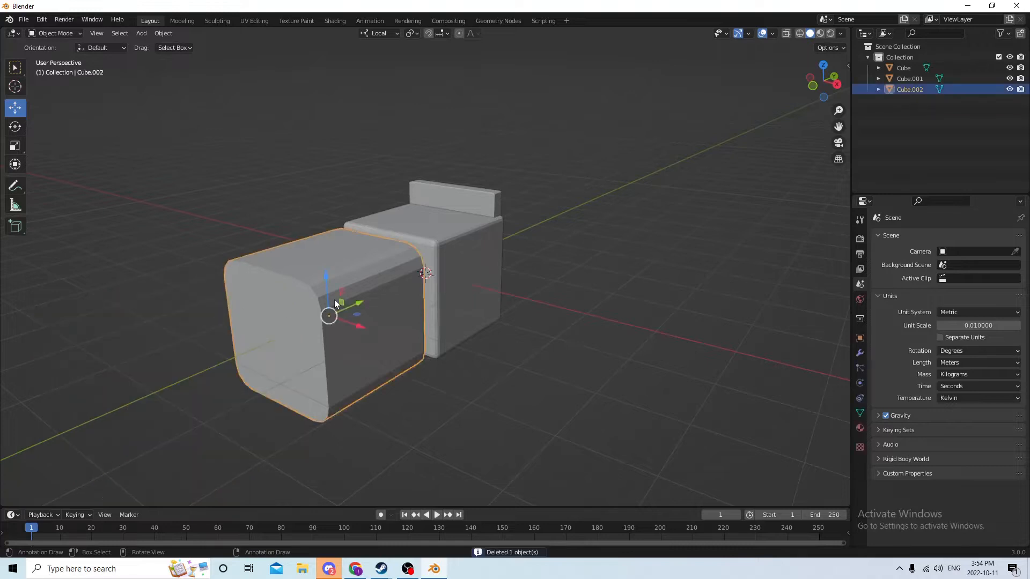
mouse_move(335, 303)
middle_mouse_down()
mouse_move(381, 293)
mouse_move(302, 301)
mouse_move(340, 287)
middle_mouse_up()
left_click_drag(340, 287, 446, 262)
middle_click_drag(402, 259, 491, 252)
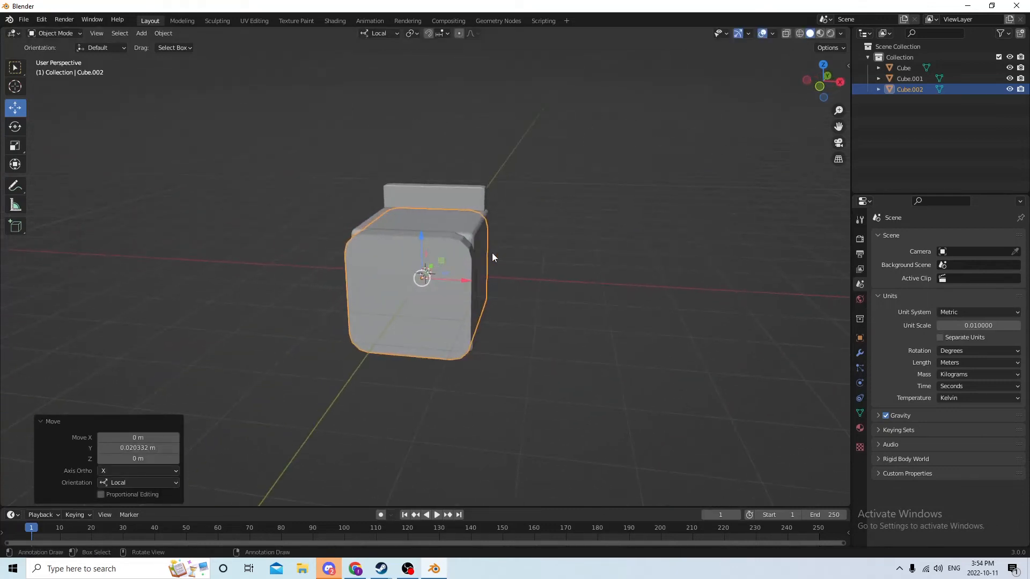
key("s")
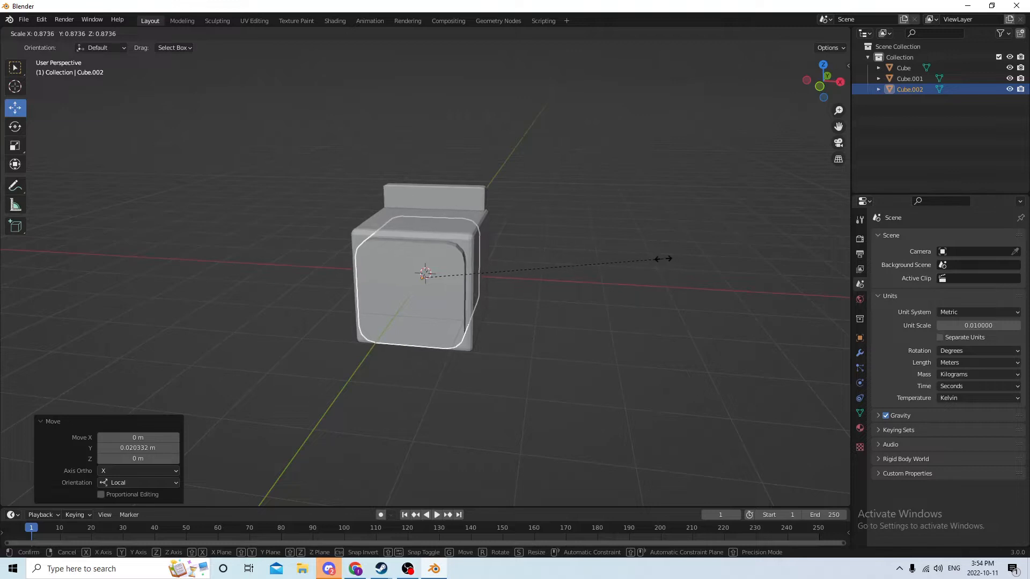
left_click(612, 253)
- Raise the rounded block about 0.0017 m along Z and shift it about -0.0026 m along Y
middle_click_drag(612, 253, 336, 242)
left_click_drag(409, 234, 409, 223)
middle_click_drag(411, 227, 458, 276)
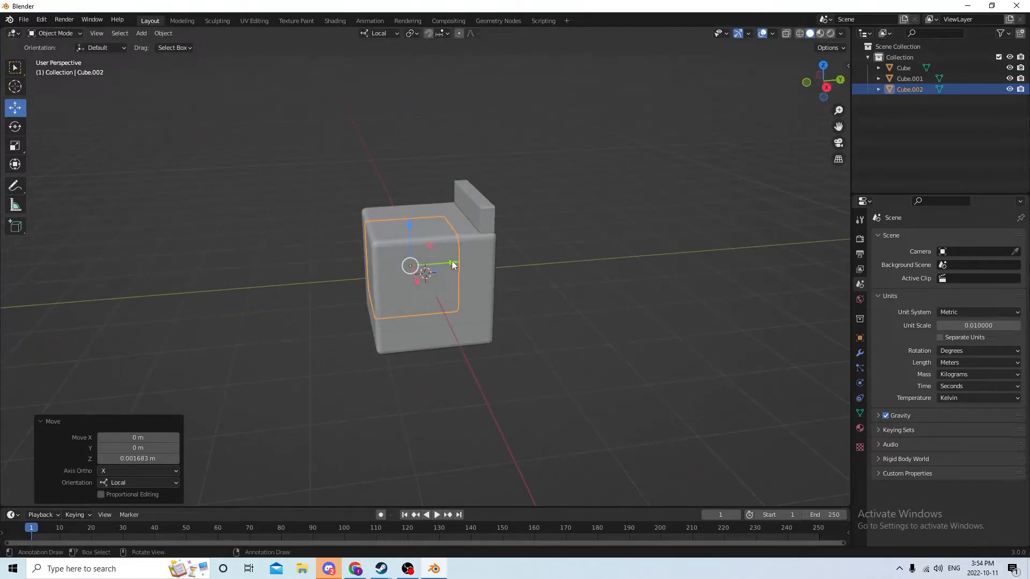
left_click_drag(451, 261, 443, 261)
middle_click_drag(443, 261, 562, 246)
- Scale the rounded block to about 0.924 along its local Z axis and about 1.158 along X
left_click(19, 147)
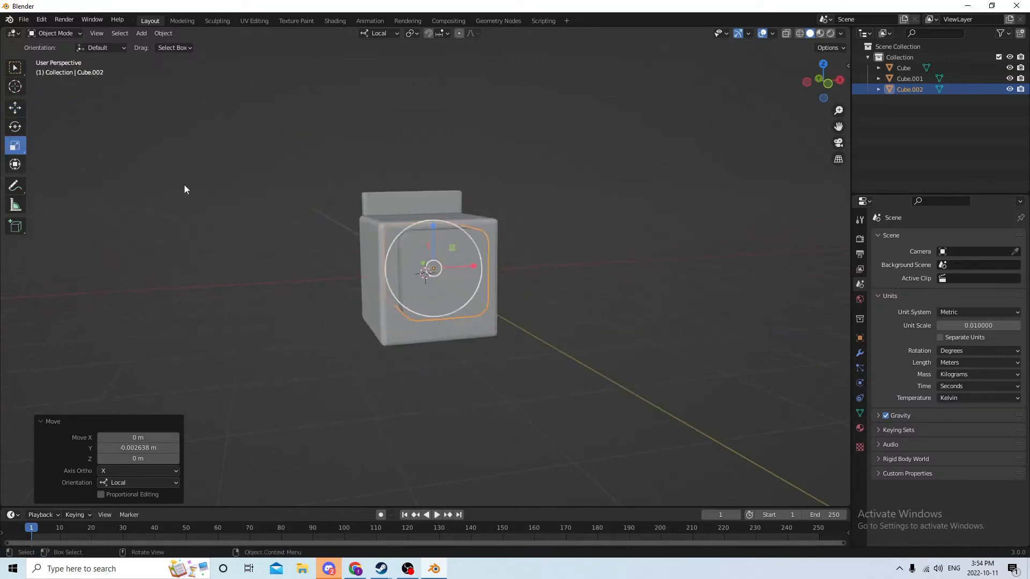
left_click_drag(431, 225, 430, 230)
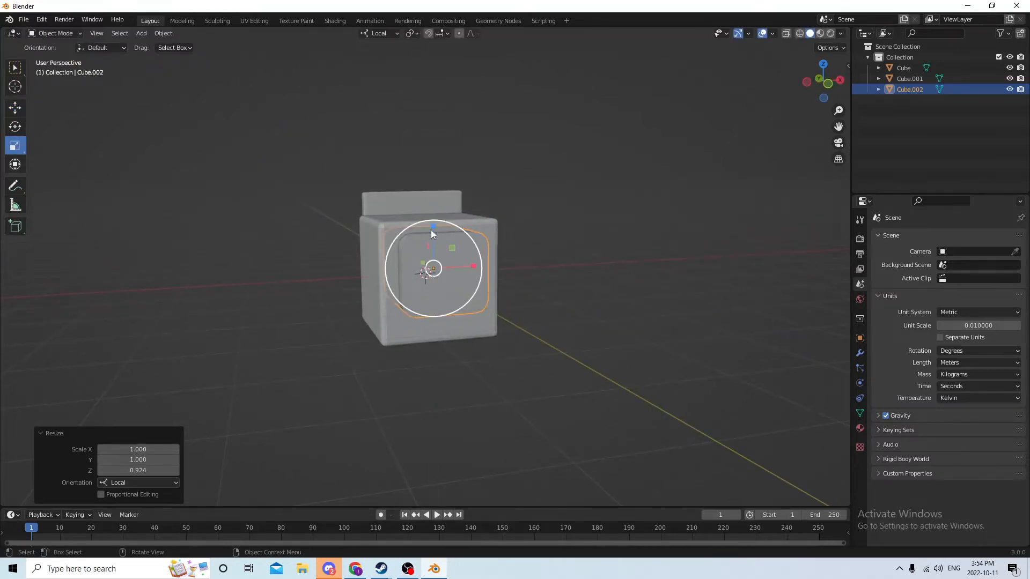
left_click(17, 110)
mouse_move(345, 129)
middle_mouse_down()
mouse_move(323, 135)
mouse_move(333, 138)
middle_mouse_up()
left_click(16, 149)
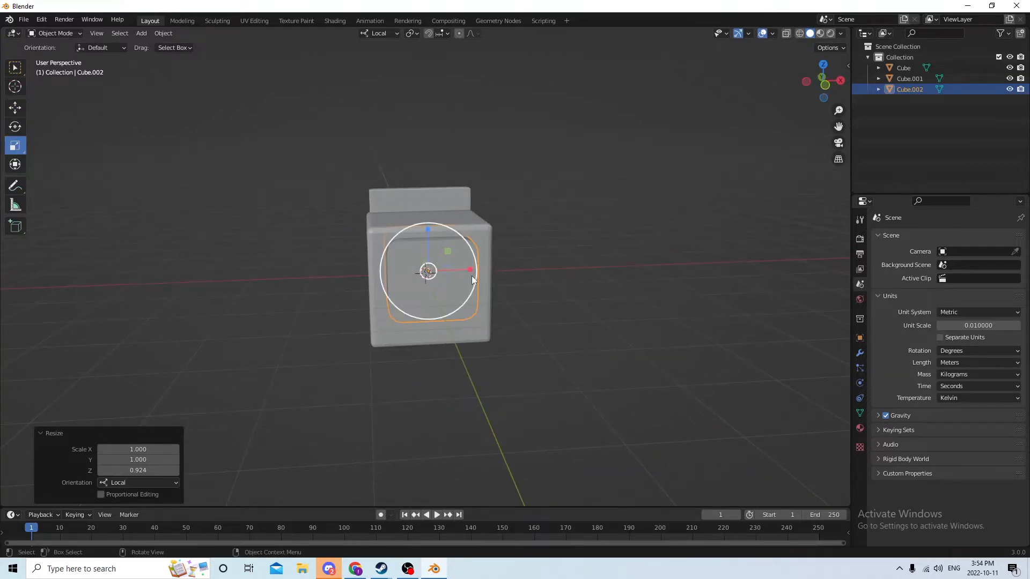
left_click_drag(472, 266, 479, 269)
right_click(476, 266)
- Push the rounded block back along Y until it barely protrudes from the front face, finishing with a nudge of about -0.00024 m
middle_click_drag(462, 247, 241, 219)
scroll(262, 258, "up", 2)
left_click(16, 108)
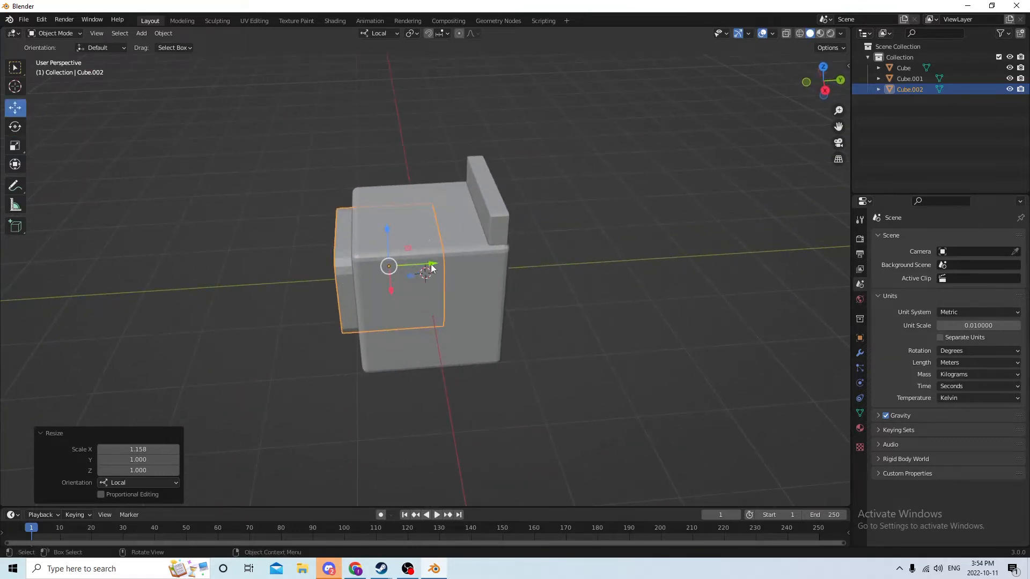
left_click_drag(432, 268, 449, 261)
middle_click_drag(448, 260, 468, 246)
left_click_drag(446, 260, 438, 260)
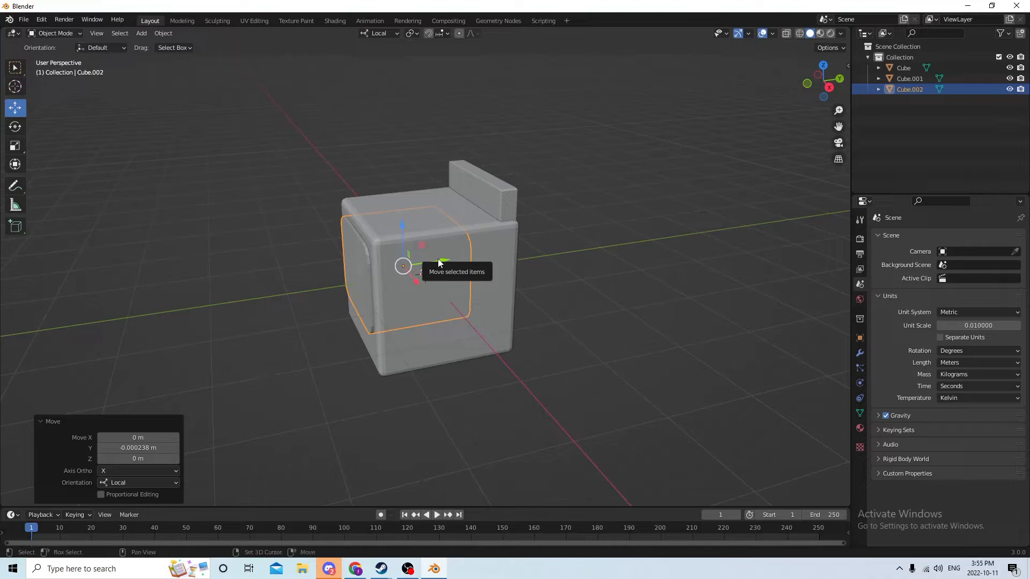
- Duplicate the rounded block in place and move the copy about -0.0254 m along Y, clear of the bevelled cube
key("shift+d")
key("Escape")
middle_click_drag(494, 224, 458, 249)
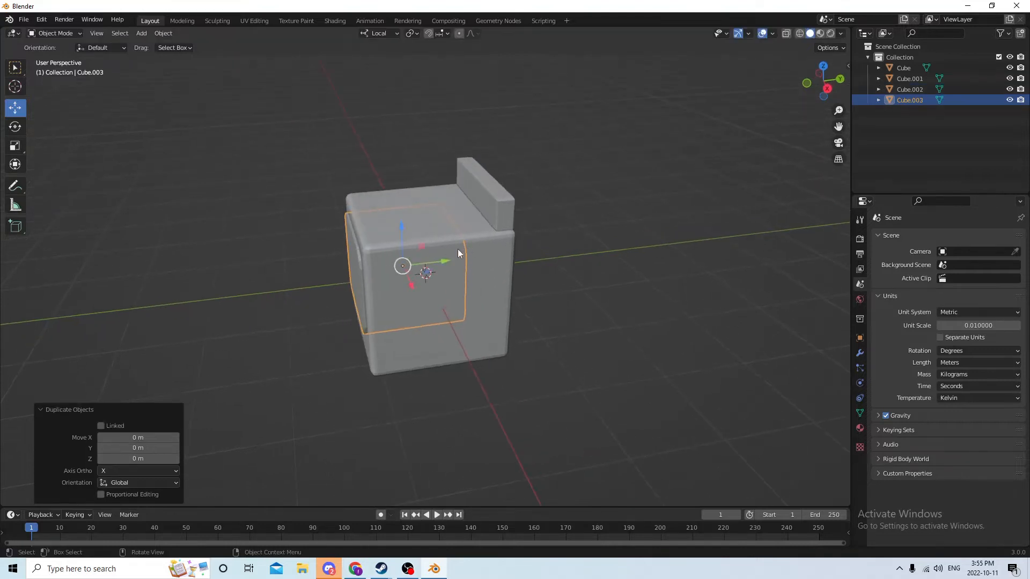
left_click_drag(442, 258, 257, 281)
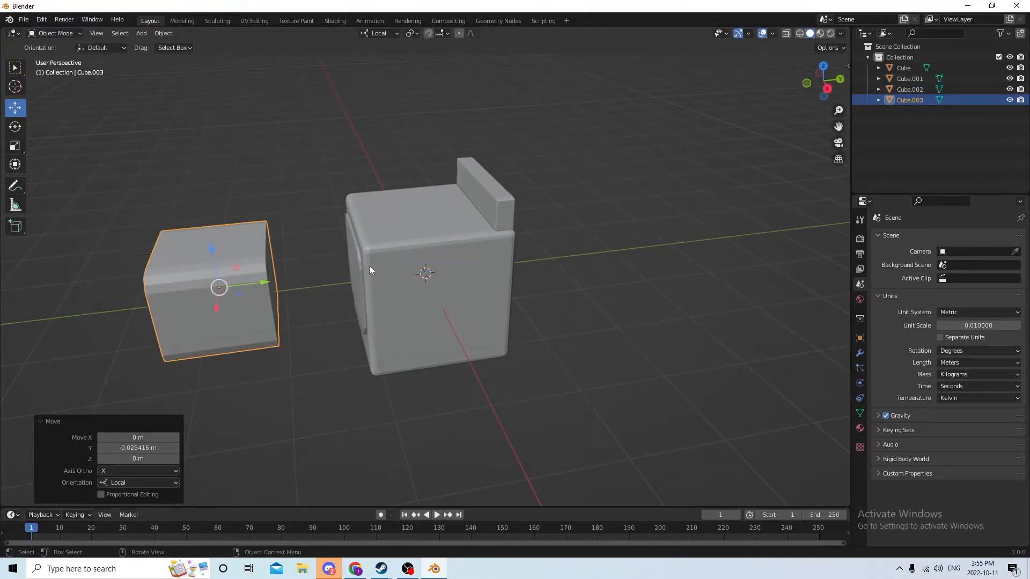
- Cut the embedded rounded block out of the bevelled cube with a Bool Tool Auto Boolean Difference
left_click(353, 265)
middle_click_drag(352, 264, 394, 259)
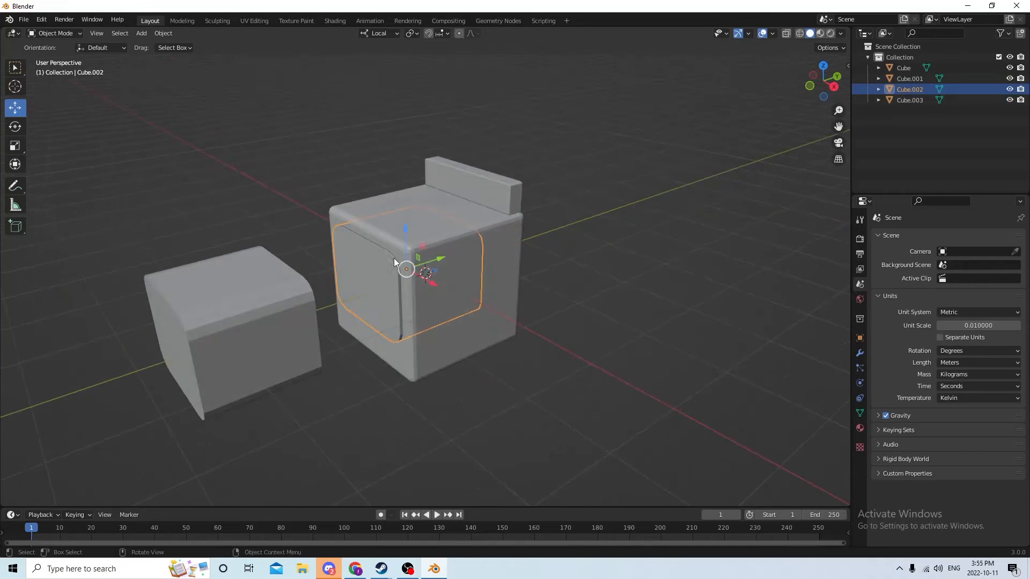
left_click(488, 277, "shift")
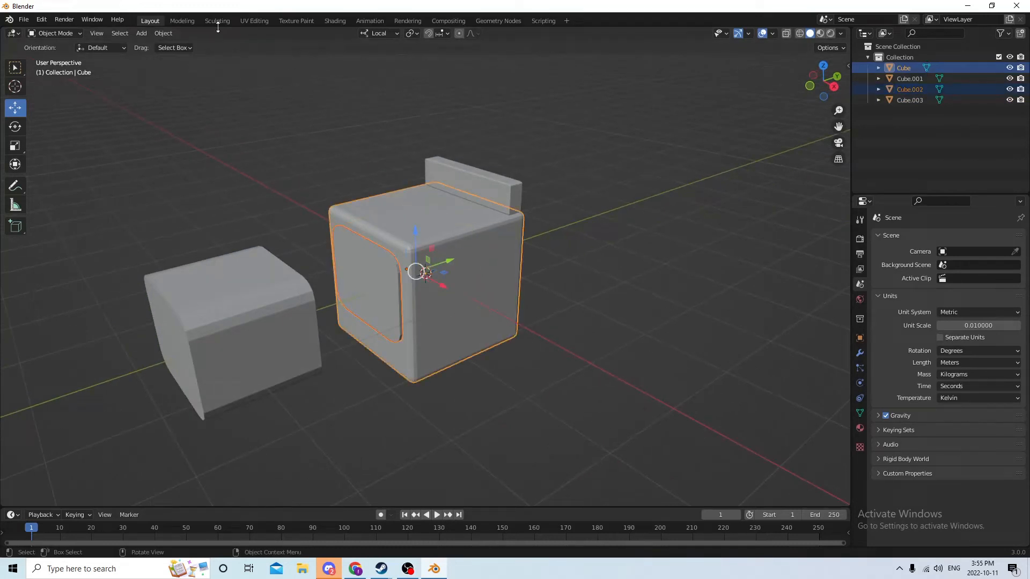
left_click(169, 36)
mouse_move(186, 388)
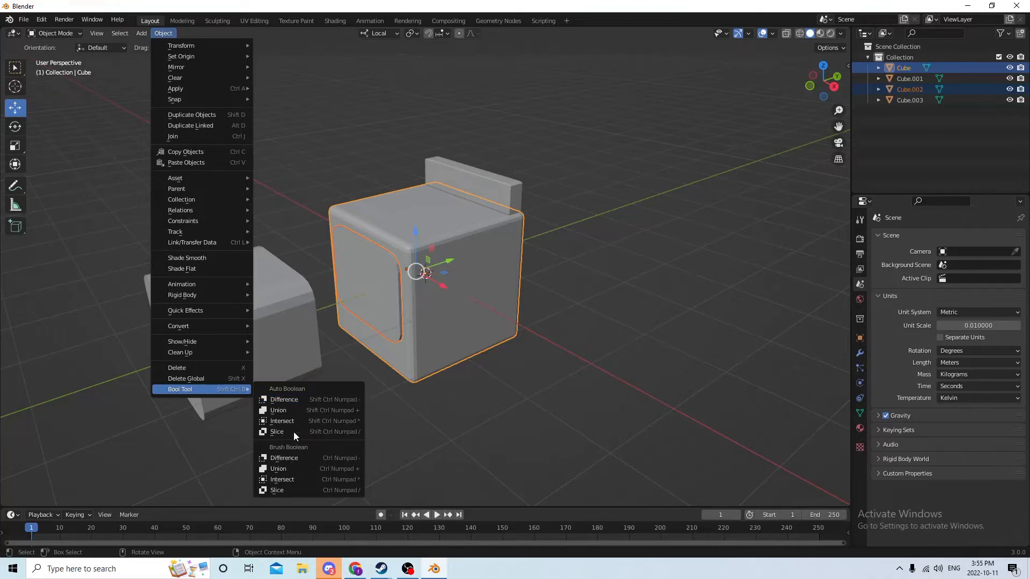
left_click(288, 399)
middle_click_drag(287, 398, 257, 335)
- Flatten the remaining rounded block into a thin door panel by scaling it to about 0.098 along its local Y axis
left_click(285, 338)
left_click(15, 146)
middle_click_drag(369, 185, 345, 241)
left_click_drag(264, 277, 224, 279)
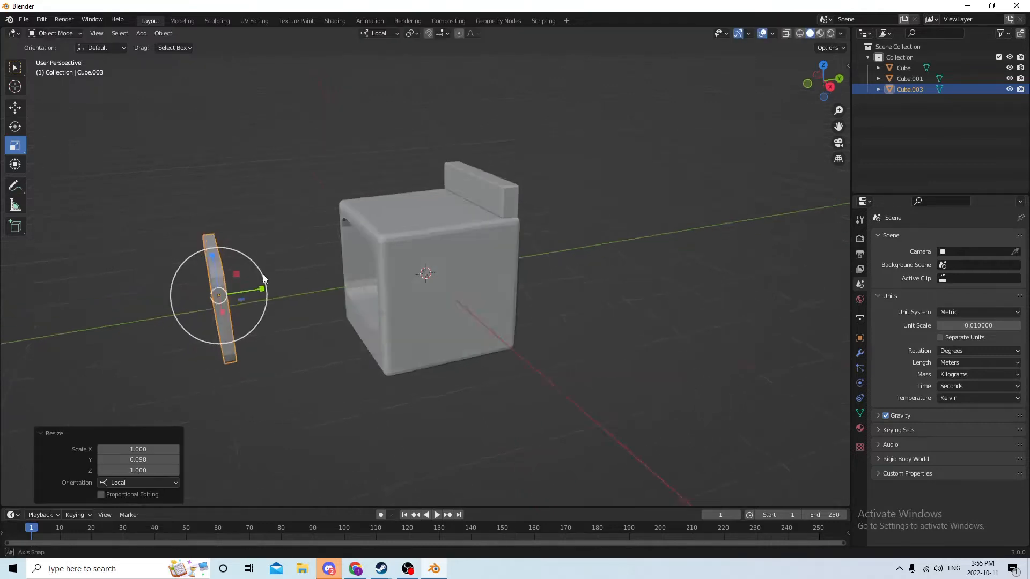
middle_click_drag(263, 275, 320, 265)
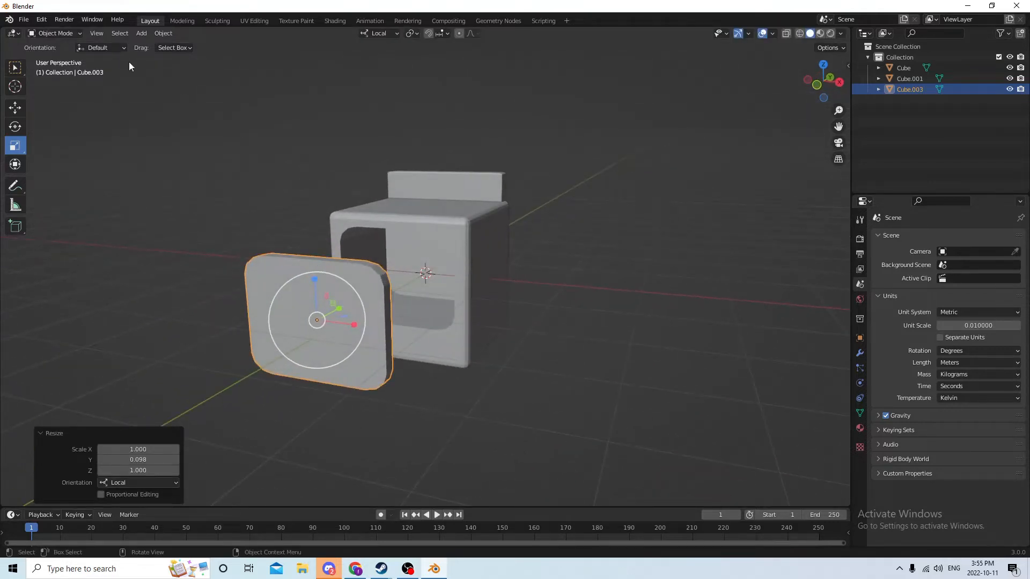
- Move the door panel about 0.0194 m along Y into the cube's front opening and scale it uniformly to about 0.986
left_click(10, 109)
middle_click_drag(55, 111, 133, 111)
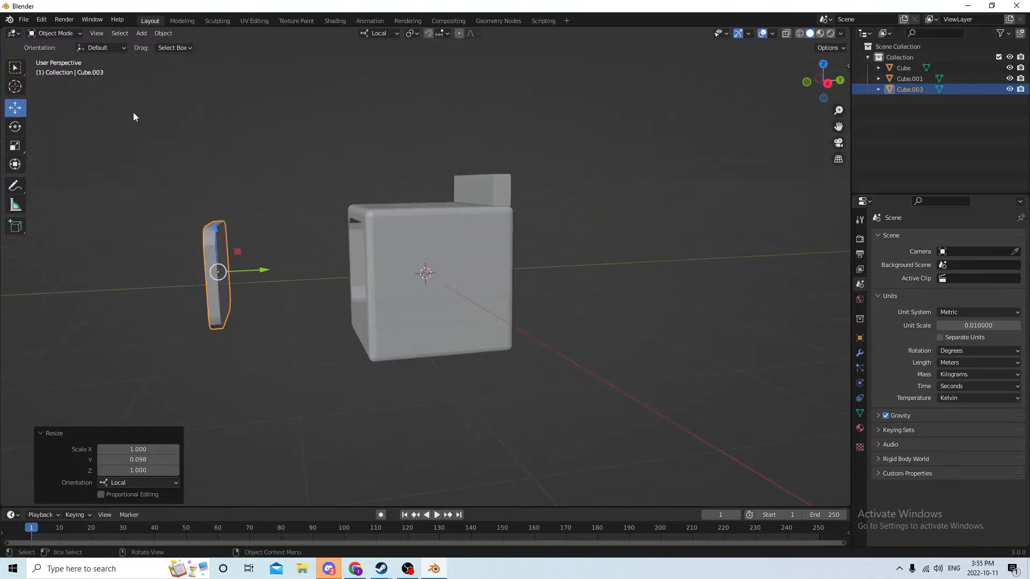
left_click_drag(256, 272, 401, 263)
middle_click_drag(401, 263, 494, 275)
scroll(495, 275, "up", 3)
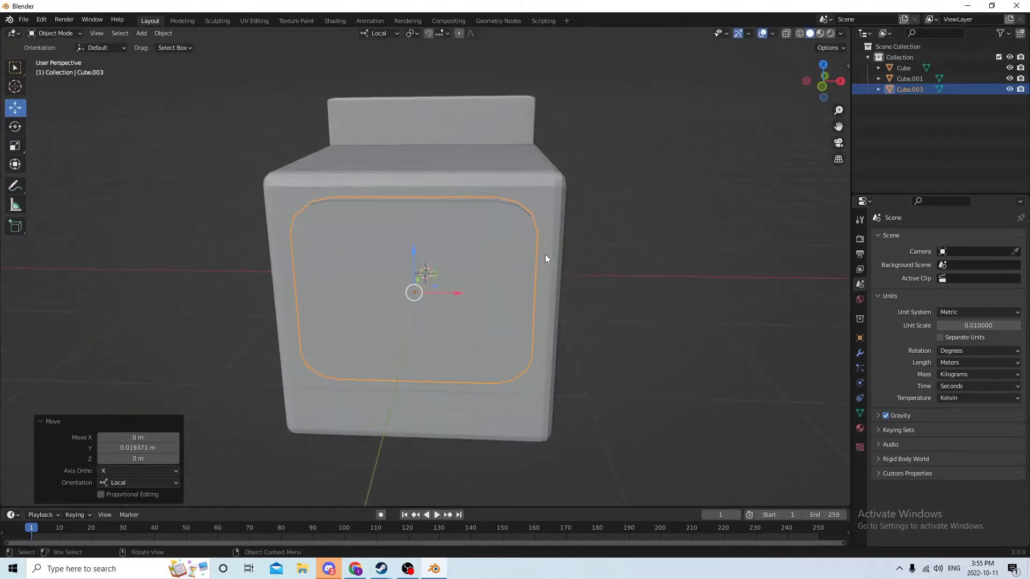
middle_click_drag(545, 254, 573, 243)
key("s")
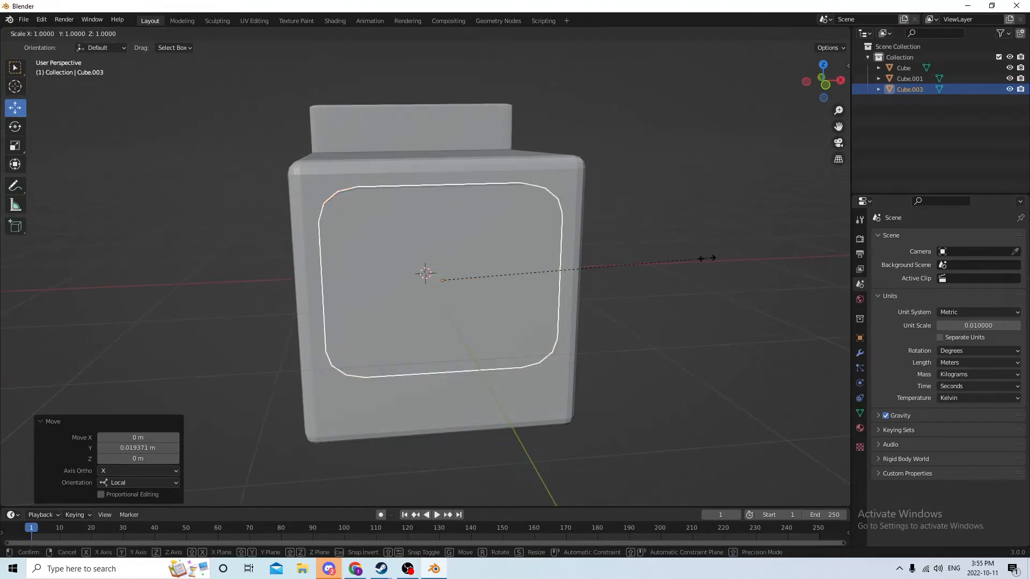
left_click(699, 257)
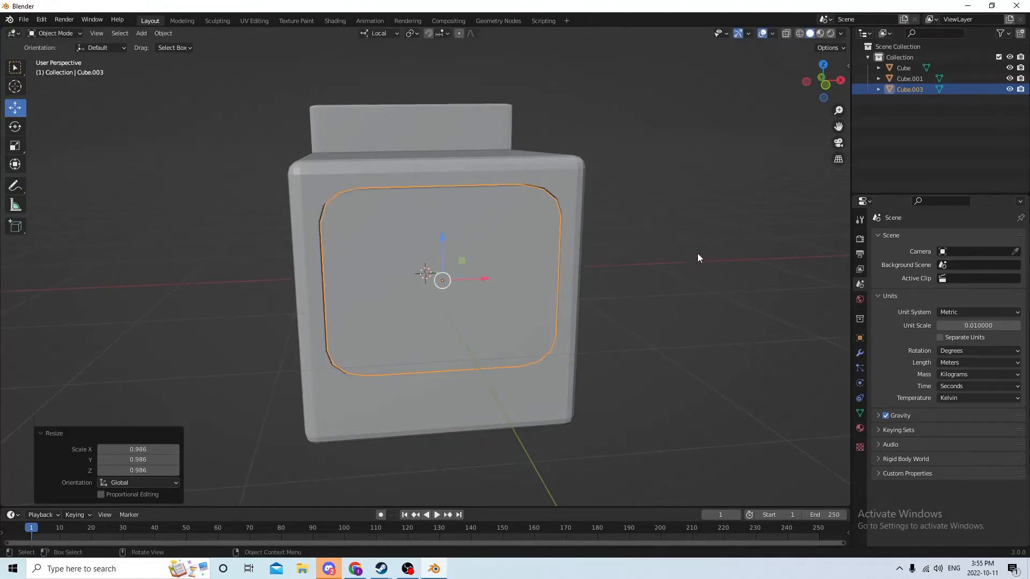
- Duplicate the door panel and move the copy about -0.0023 m along Y, just in front of the original
middle_click_drag(697, 253, 484, 272)
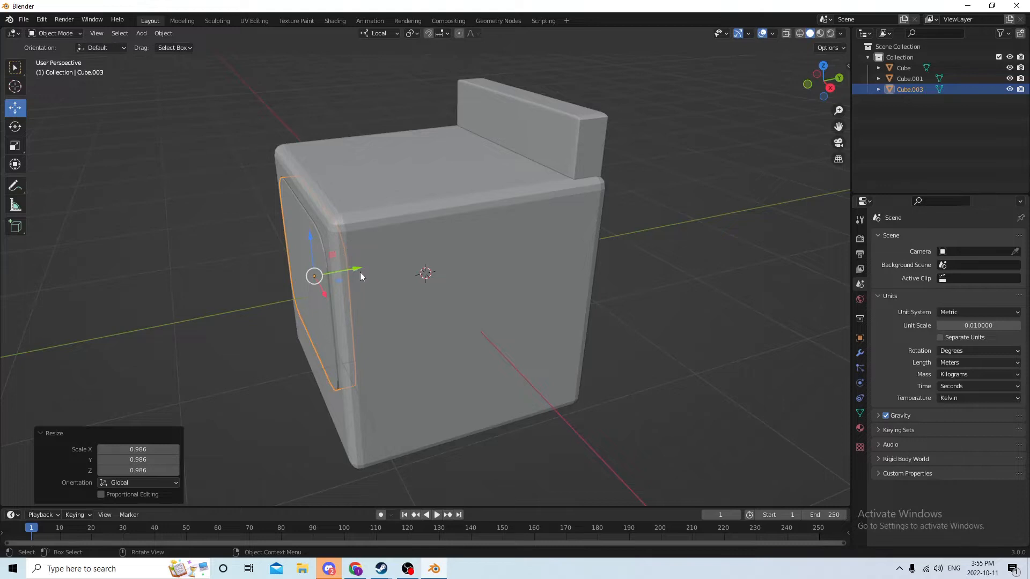
middle_click_drag(359, 272, 340, 243)
key("shift+d")
right_click(402, 230)
left_click_drag(355, 267, 325, 274)
middle_click_drag(325, 274, 387, 254)
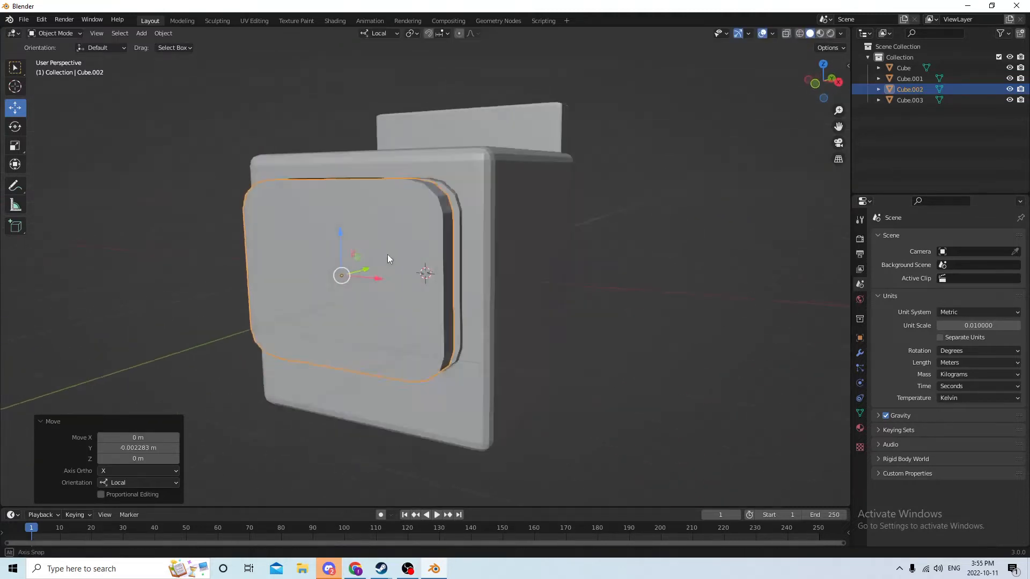
- Shrink the front panel copy along Z and X to a smaller window shape and scale it to about 1.618 along Y
left_click(20, 148)
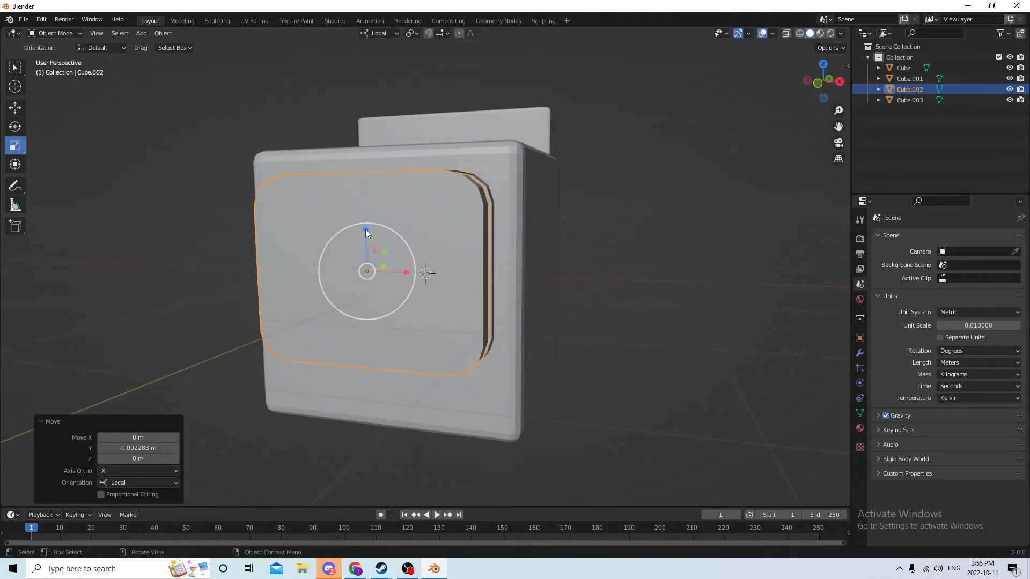
left_click_drag(365, 230, 368, 245)
left_click_drag(408, 274, 392, 273)
middle_click_drag(392, 272, 331, 261)
left_click_drag(327, 263, 351, 248)
middle_click_drag(352, 247, 319, 223)
- Duplicate the window-shaped block and move the copy along Y well out in front of the cube
left_click(20, 109)
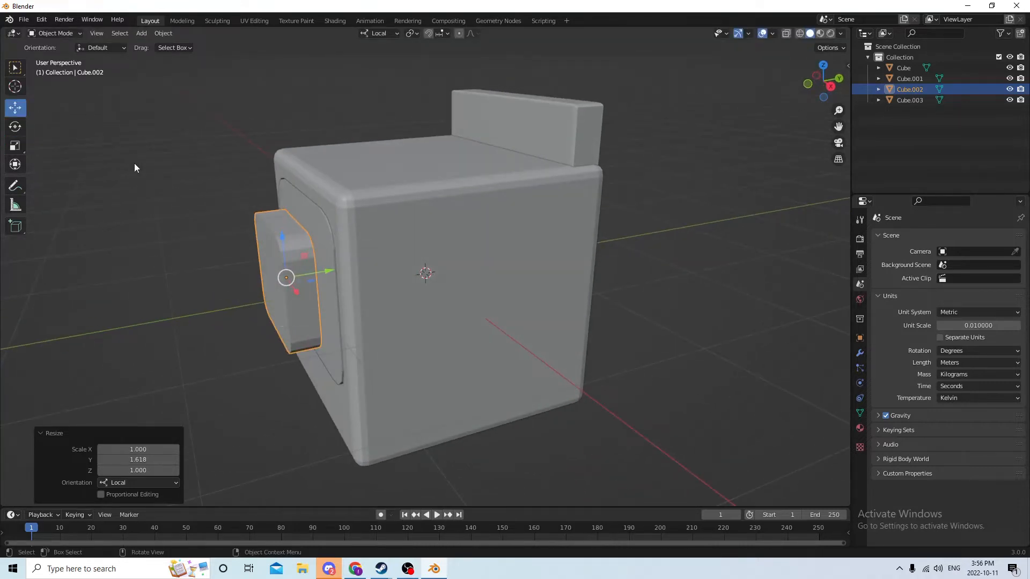
key("shift+d")
key("Escape")
middle_click_drag(312, 153, 334, 243)
left_click_drag(322, 264, 187, 276)
middle_click_drag(199, 270, 310, 276)
- Push the original window-shaped block about 0.0025 m along Y so it passes through the door panel
left_click(310, 276)
left_click_drag(333, 278, 364, 273)
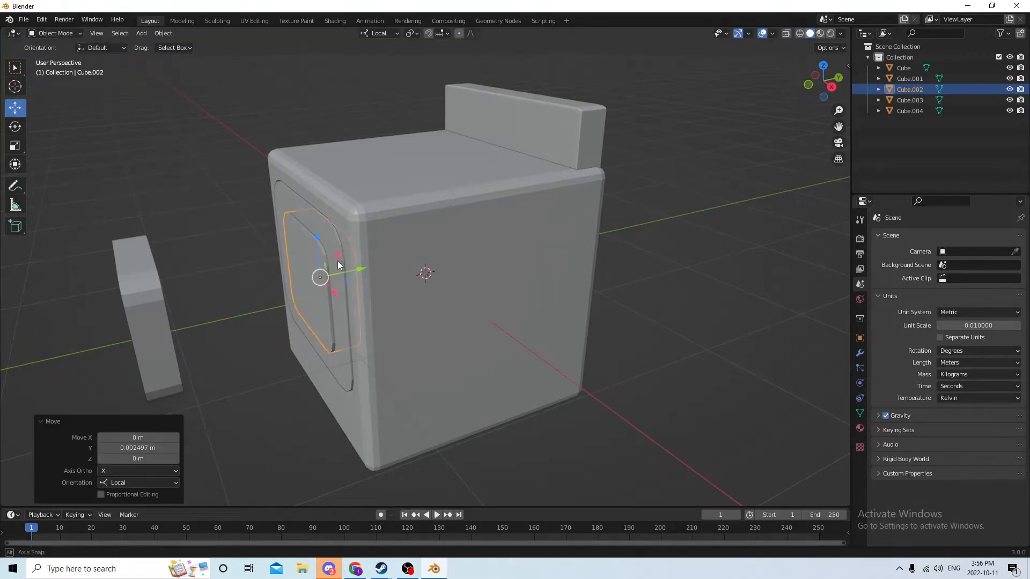
middle_click_drag(337, 260, 482, 260)
middle_click_drag(484, 246, 363, 231)
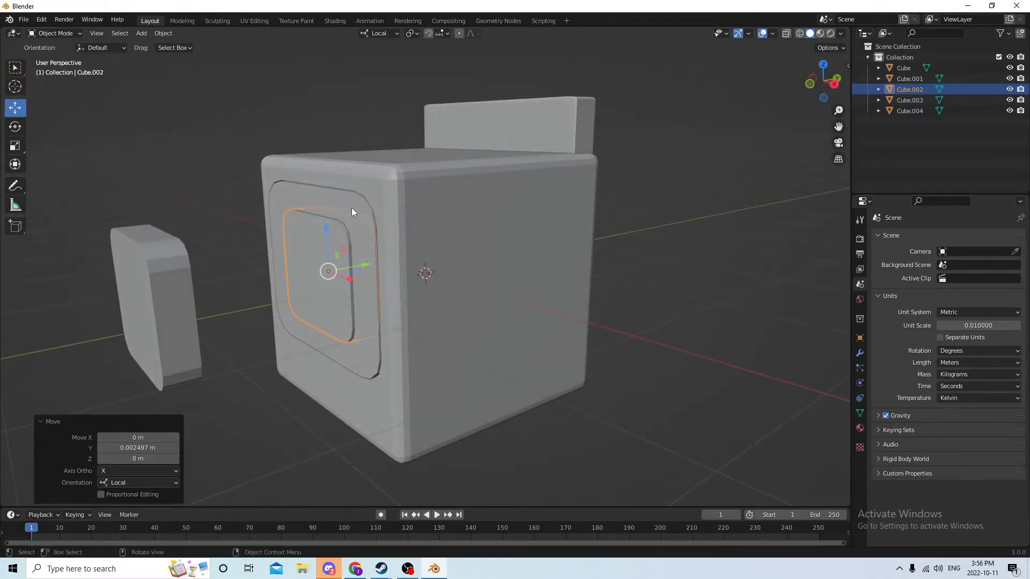
- Cut the window-shaped block out of the door panel with a Bool Tool Auto Boolean Difference
left_click(355, 329, "shift")
middle_click_drag(285, 256, 399, 258)
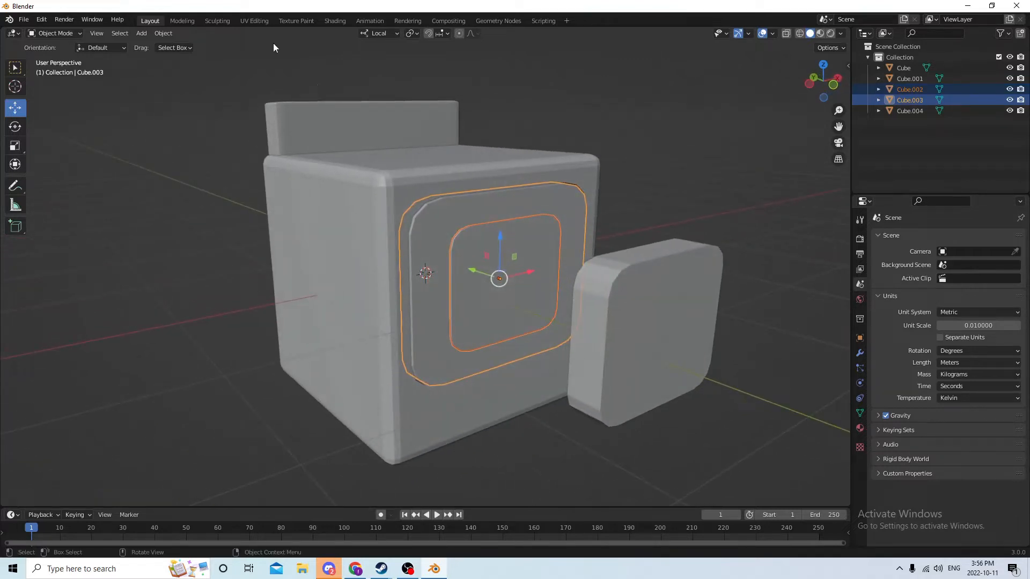
left_click(163, 33)
mouse_move(190, 391)
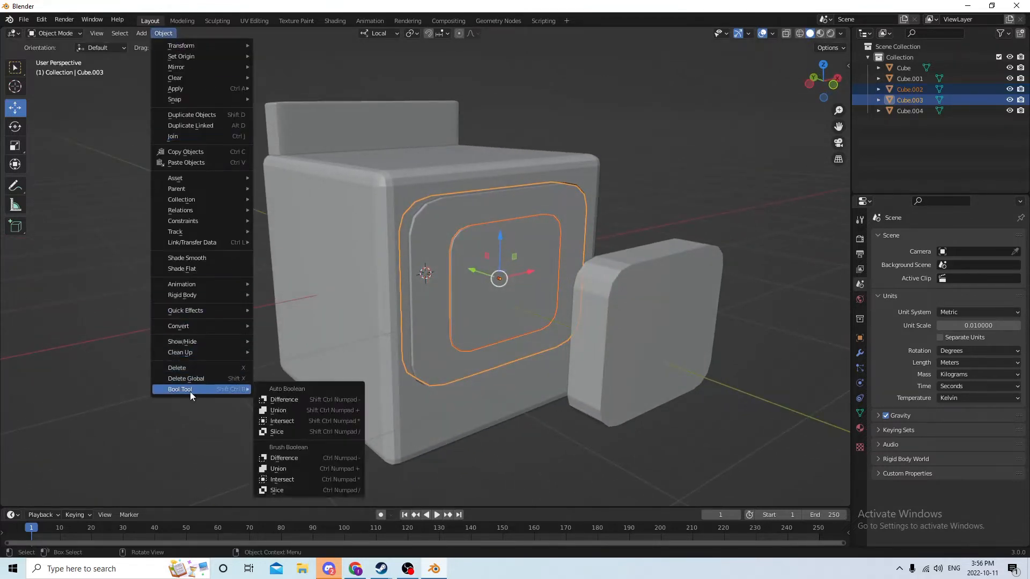
left_click(283, 400)
middle_click_drag(282, 404, 443, 246)
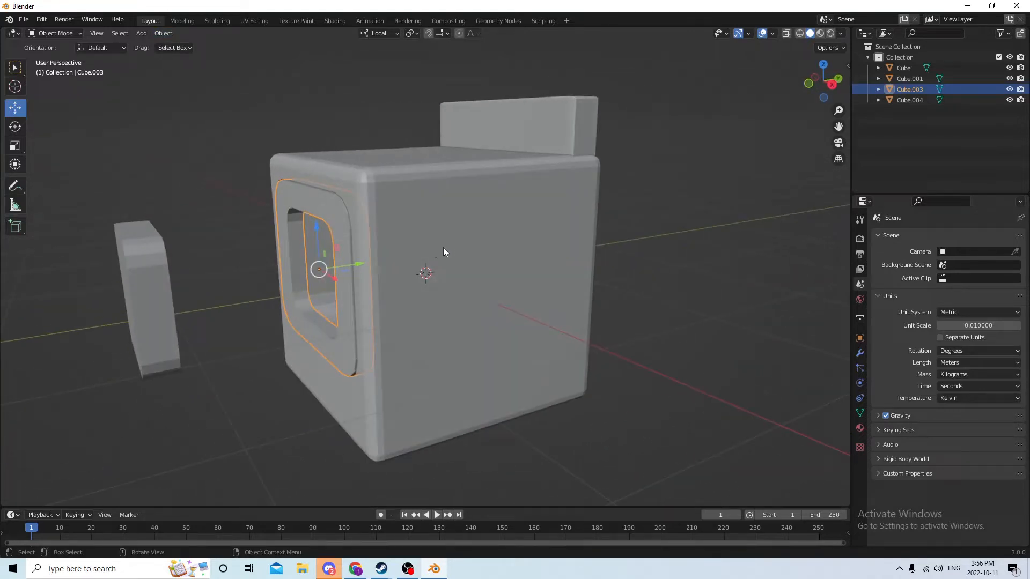
- Move the spare window-shaped block about 0.0121 m along Y into the opening of the door panel
left_click(156, 271)
middle_click_drag(168, 265, 230, 271)
right_click(129, 272)
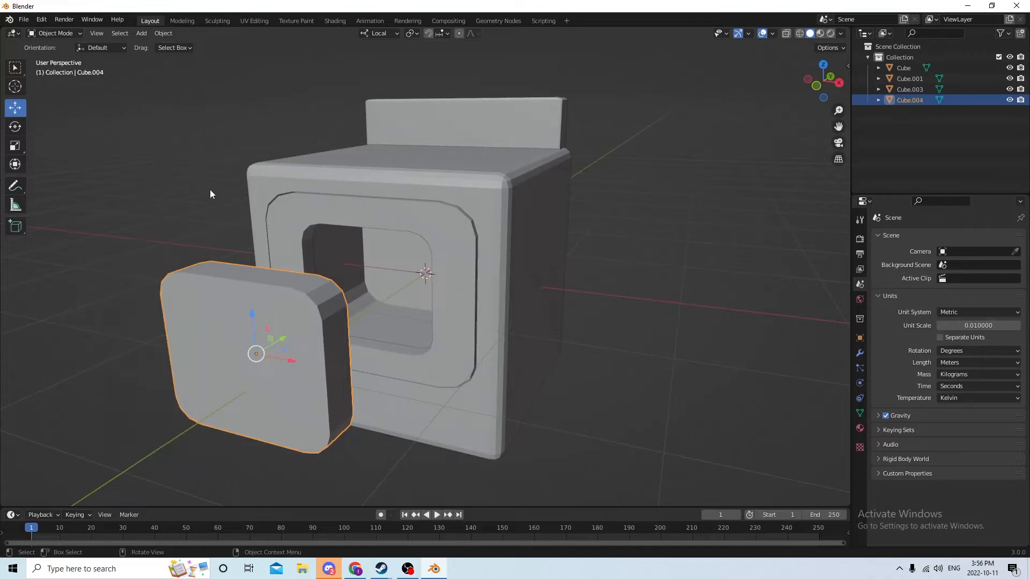
middle_click_drag(210, 189, 211, 178)
left_click_drag(204, 331, 381, 298)
middle_click_drag(381, 296, 446, 291)
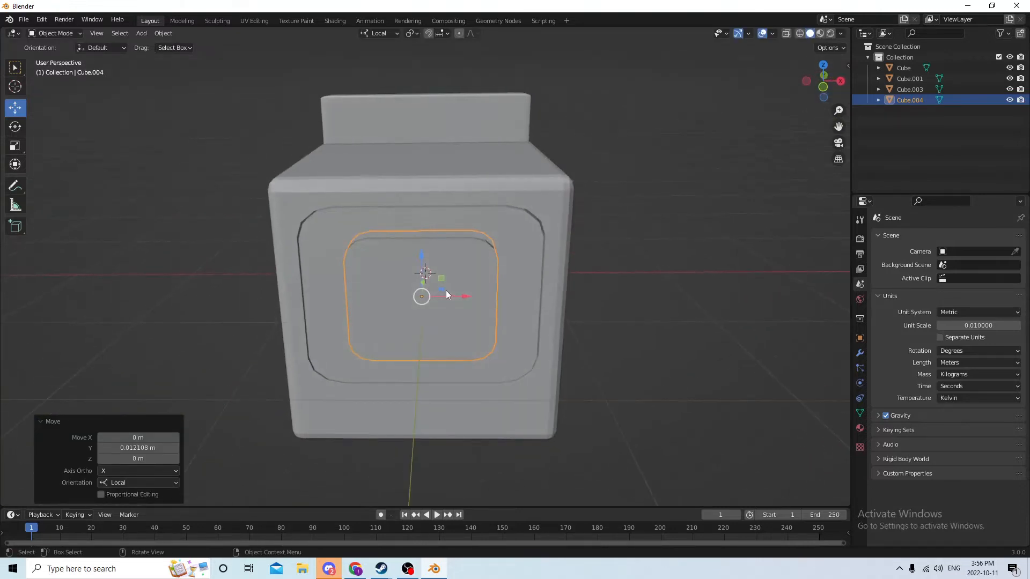
middle_click_drag(384, 299, 400, 283)
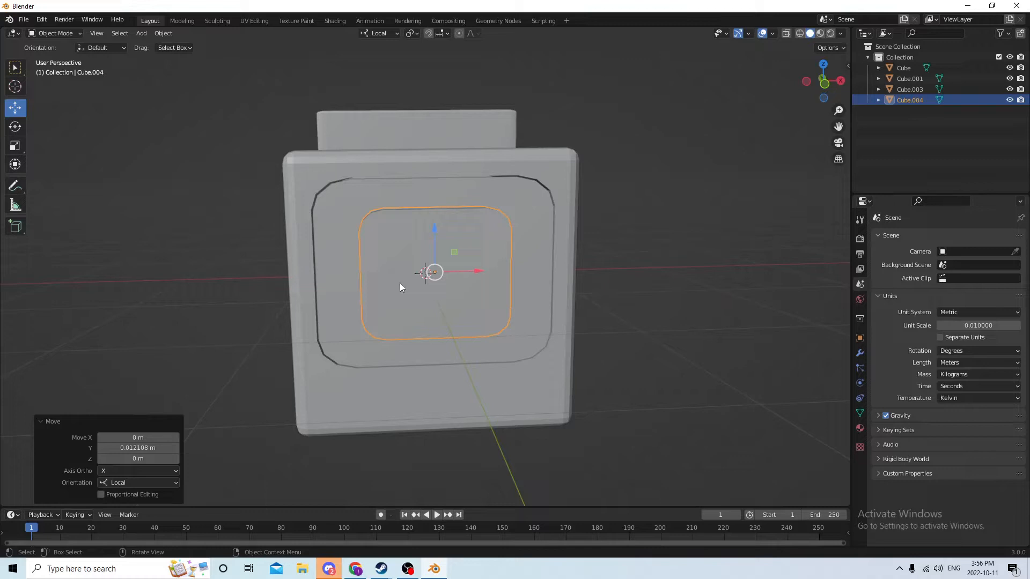
- Thin the window block to about 0.102 along its local Y axis and pull it about -0.00445 m along Y out of the door
middle_click_drag(401, 284, 277, 262)
left_click(16, 146)
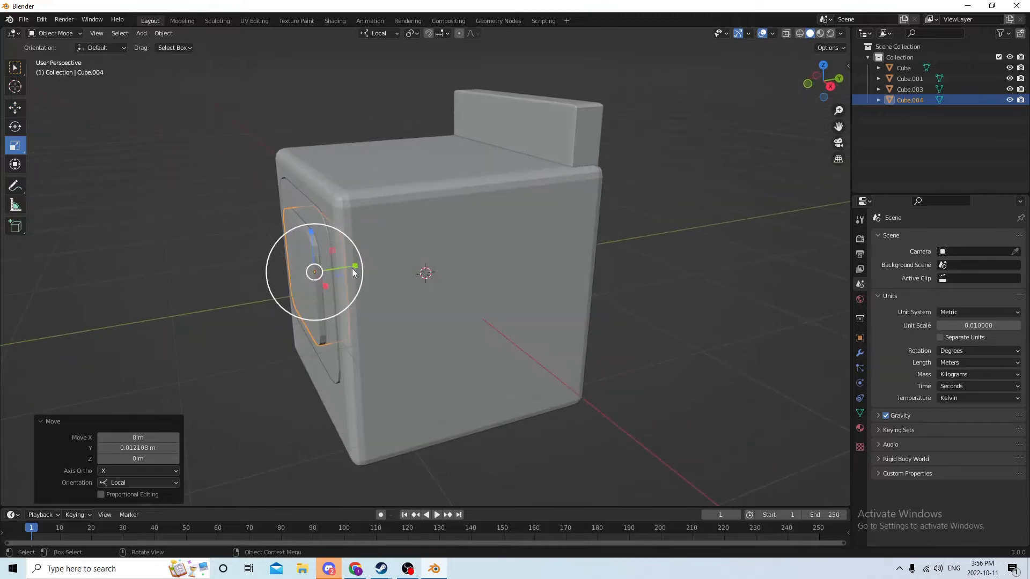
left_click_drag(353, 268, 320, 271)
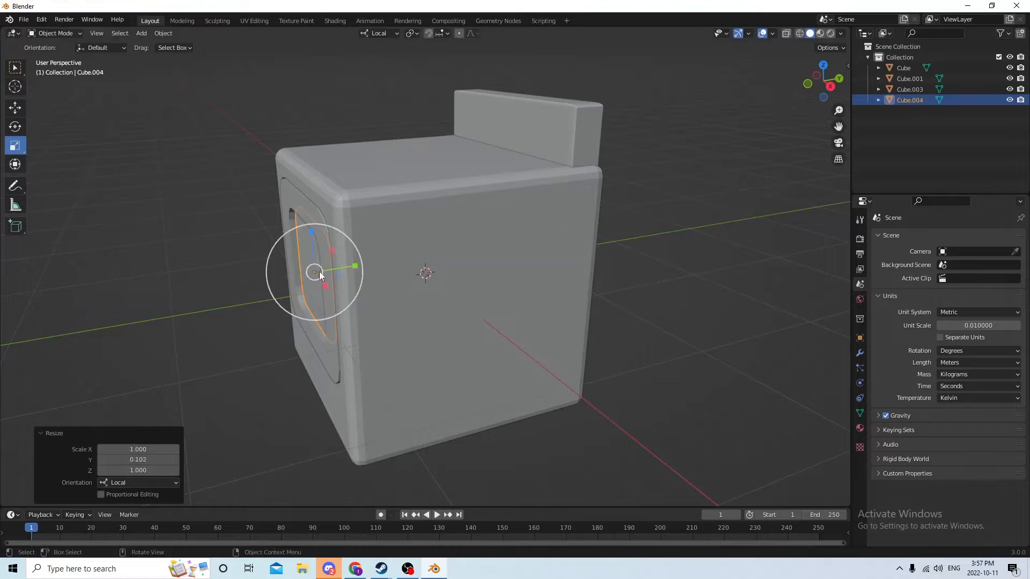
left_click(14, 110)
left_click_drag(349, 266, 306, 279)
middle_click_drag(306, 279, 368, 275)
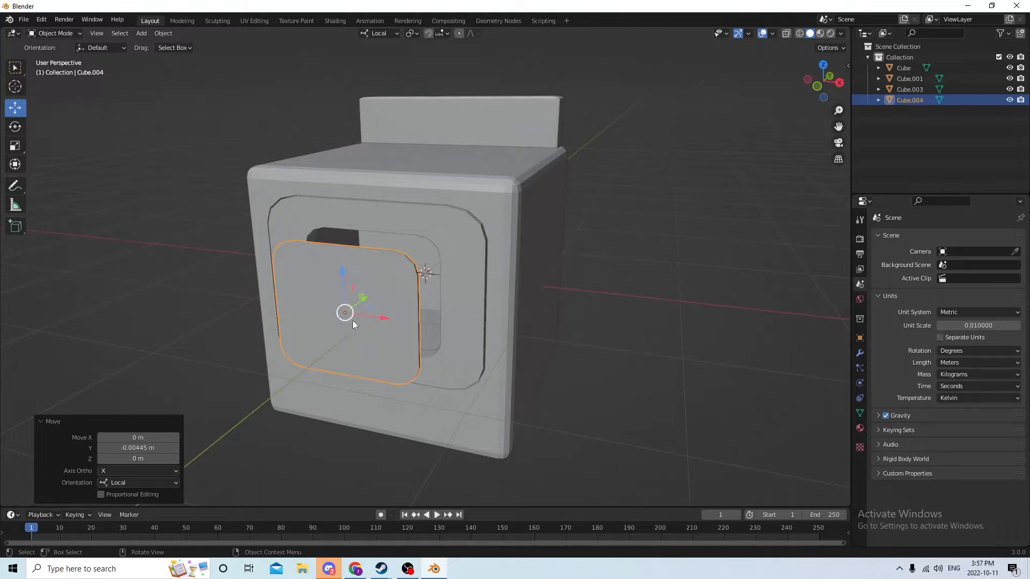
middle_click_drag(352, 320, 295, 281)
- Delete the rear face of the thin window pane's mesh and return to Object Mode
key("Tab")
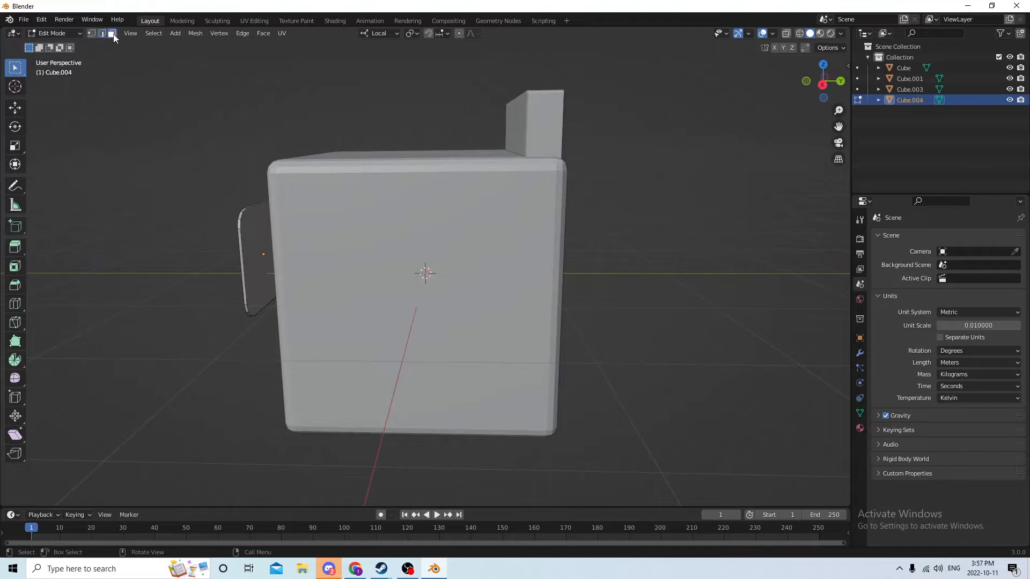
left_click(255, 231)
mouse_move(254, 232)
middle_mouse_down()
mouse_move(285, 205)
mouse_move(271, 230)
middle_mouse_up()
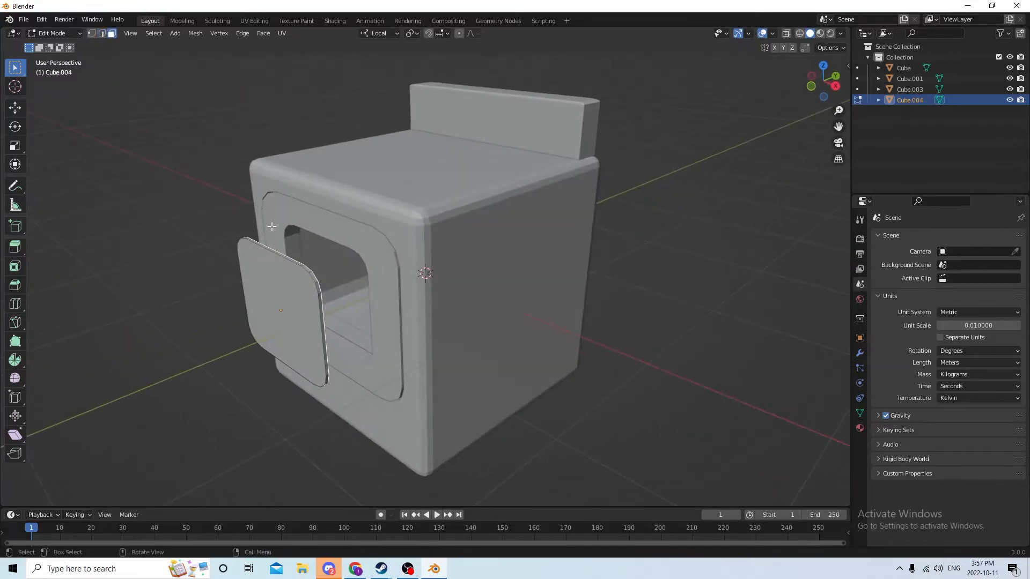
key("x")
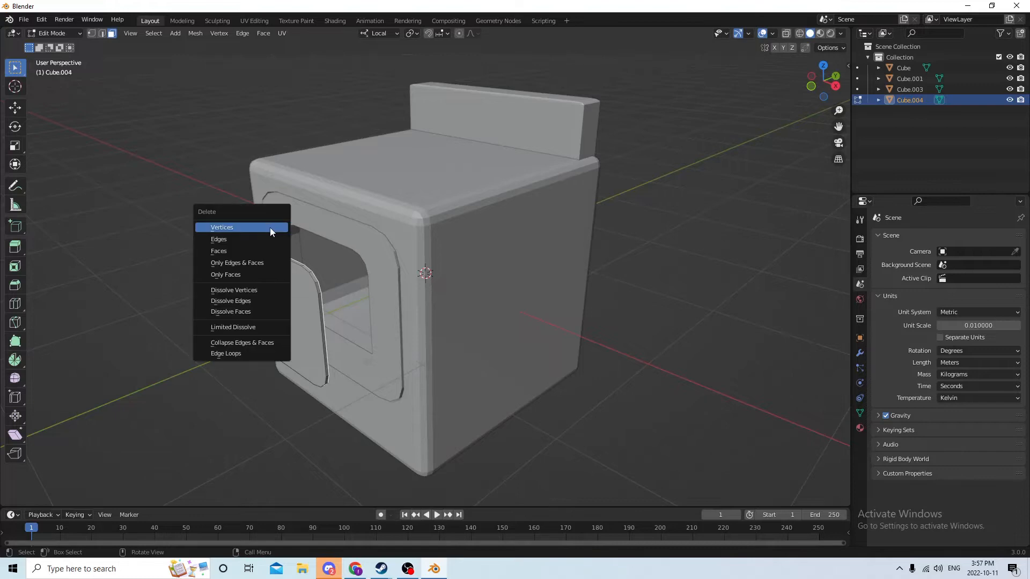
left_click(250, 249)
middle_click_drag(249, 249, 290, 256)
key("Tab")
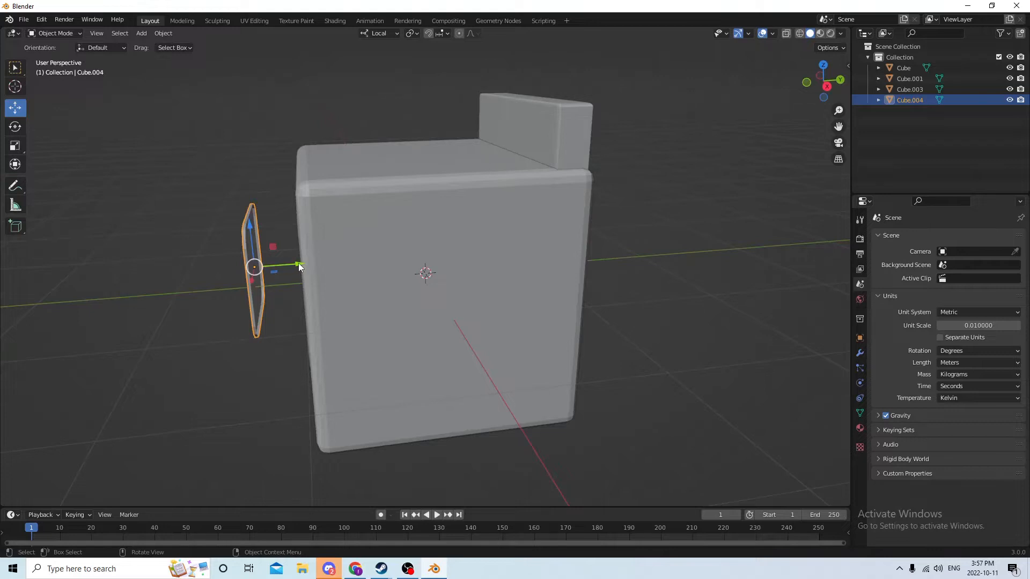
- Slide the window pane back along Y into the door opening, finish with a nudge of about 0.0003 m, and deselect it
left_click_drag(299, 267, 358, 257)
middle_click_drag(358, 256, 404, 262)
left_click_drag(360, 275, 355, 275)
middle_click_drag(355, 275, 589, 243)
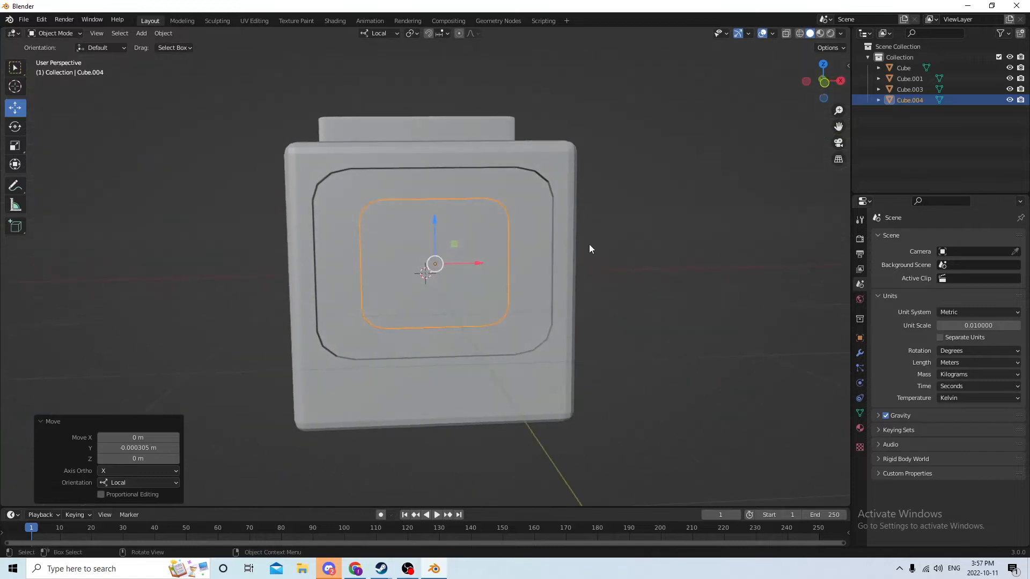
left_click(646, 222)
middle_click_drag(649, 220, 562, 242)
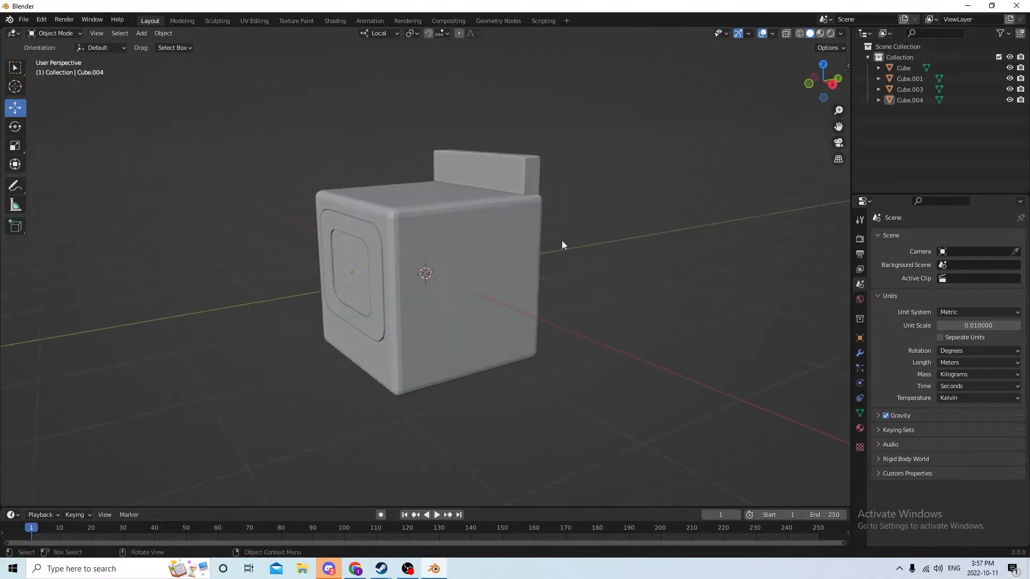
- Add a 0.02 m cube, move it along Y out in front of the door, and enter Edit Mode on it
key("shift")
key("shift+a")
mouse_move(565, 240)
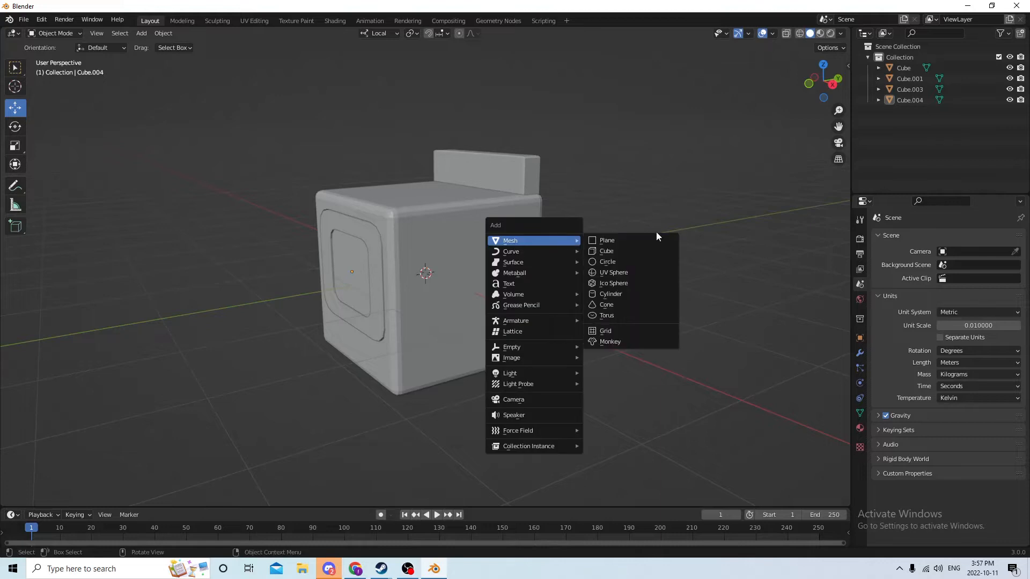
left_click(614, 250)
middle_click_drag(610, 246, 571, 258)
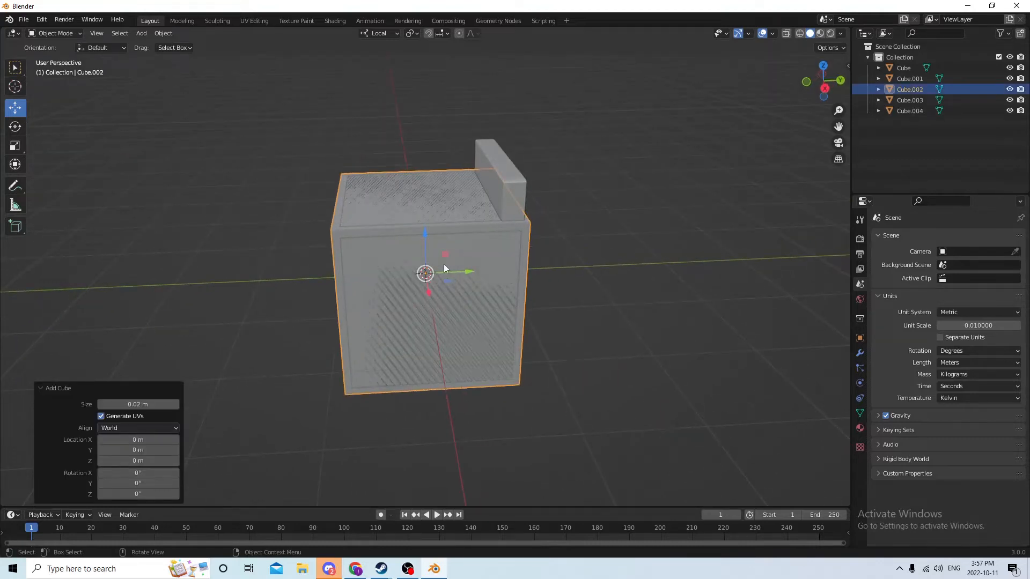
left_click_drag(467, 274, 293, 250)
middle_click_drag(292, 250, 412, 251)
key("Tab")
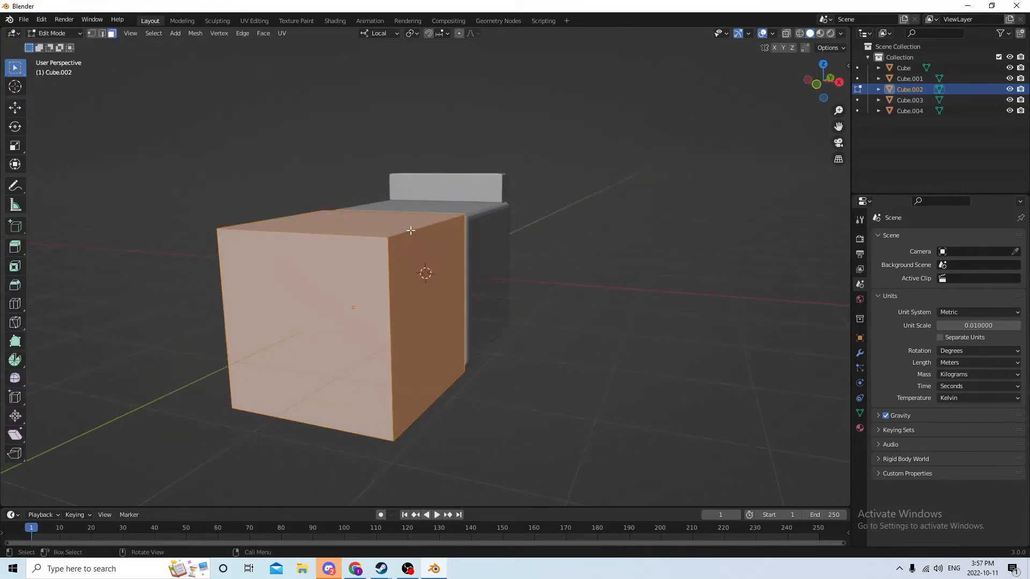
- Bevel the four front-to-back edges of the new cube with three segments and return to Object Mode
left_click(411, 231)
left_click(103, 34)
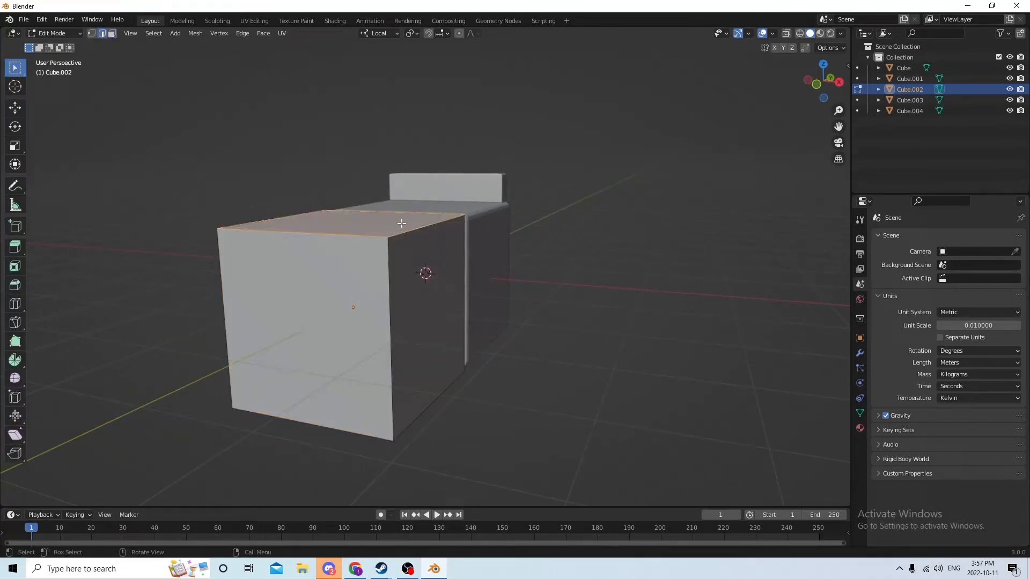
left_click(645, 245)
left_click(426, 227)
left_click(275, 223, "shift")
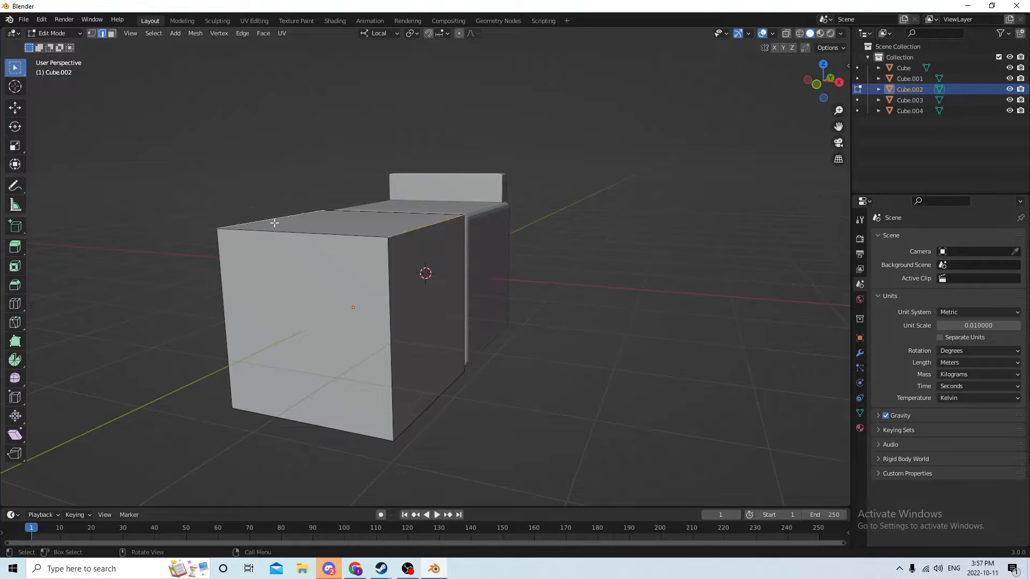
middle_click_drag(275, 223, 433, 314)
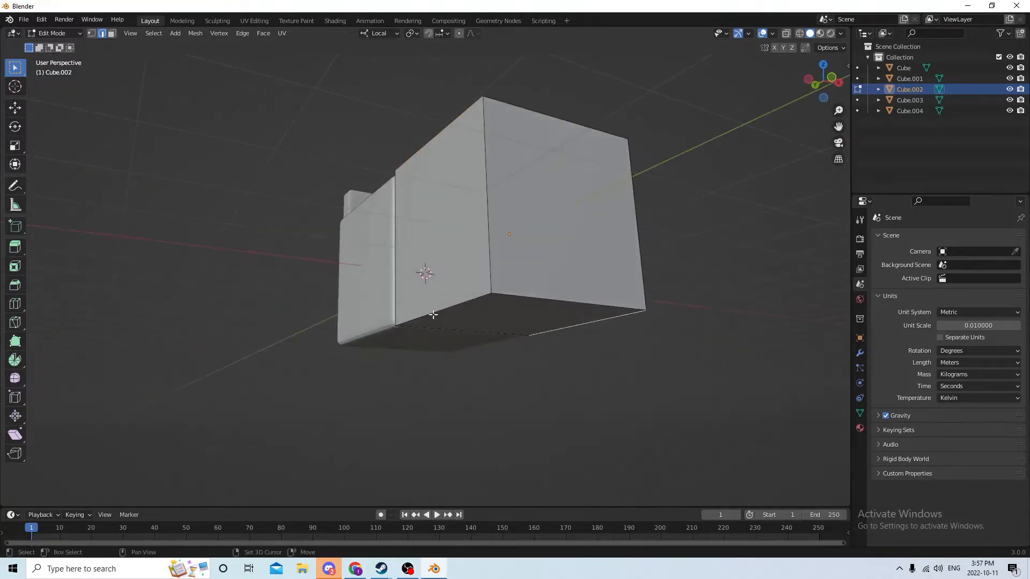
middle_click_drag(572, 230, 585, 250)
key("ctrl+b")
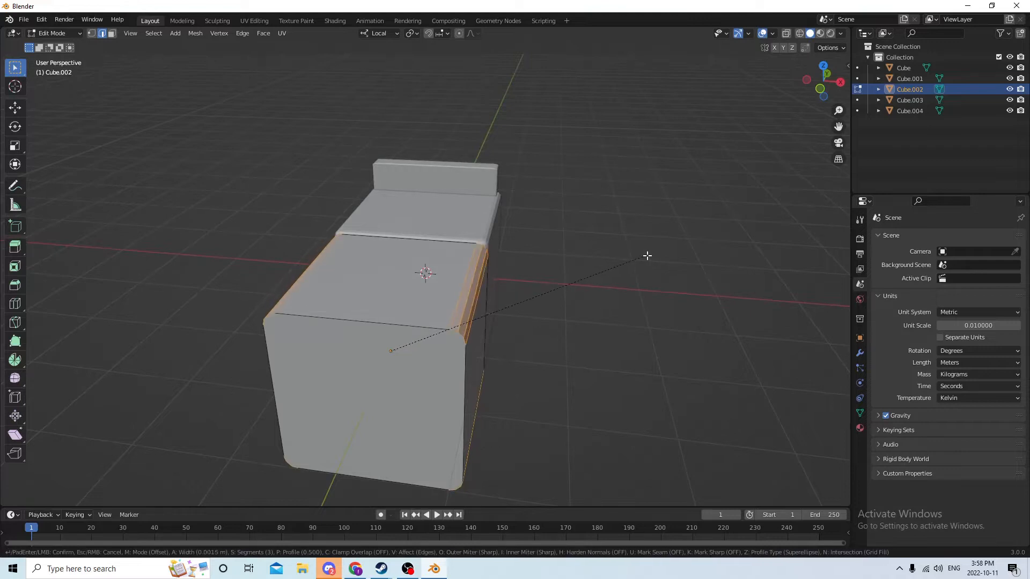
left_click(659, 256)
middle_click_drag(659, 255, 615, 245)
key("Tab")
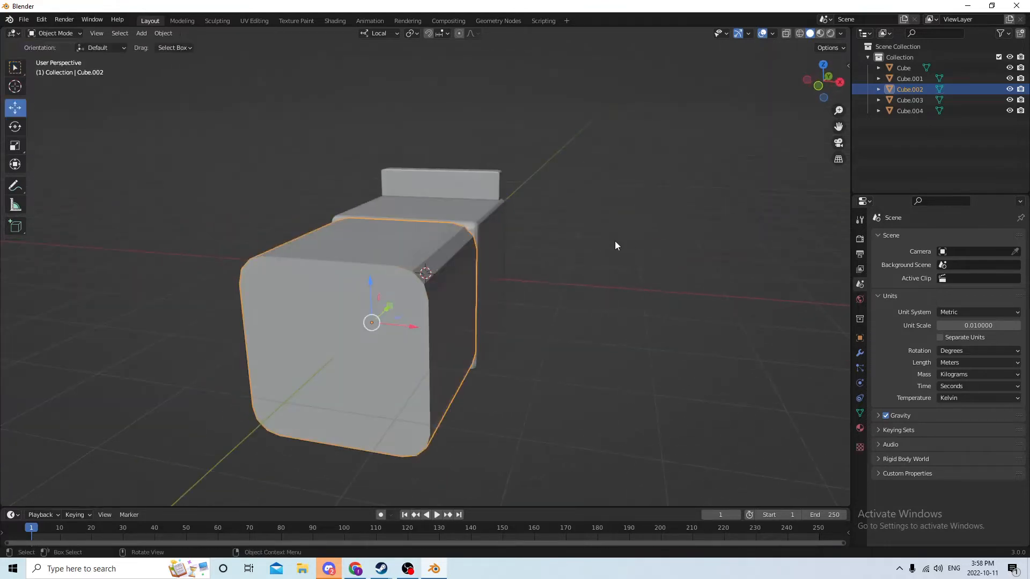
- Scale the bevelled block to about 0.247 along local Z and 0.575 along local X
left_click(15, 146)
middle_click_drag(64, 139, 443, 217)
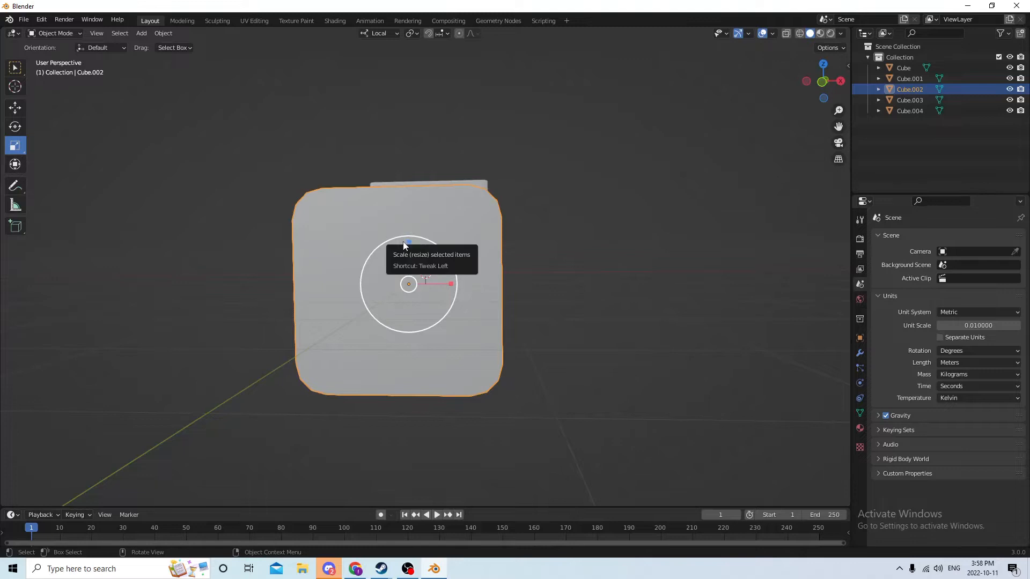
left_click_drag(407, 243, 409, 273)
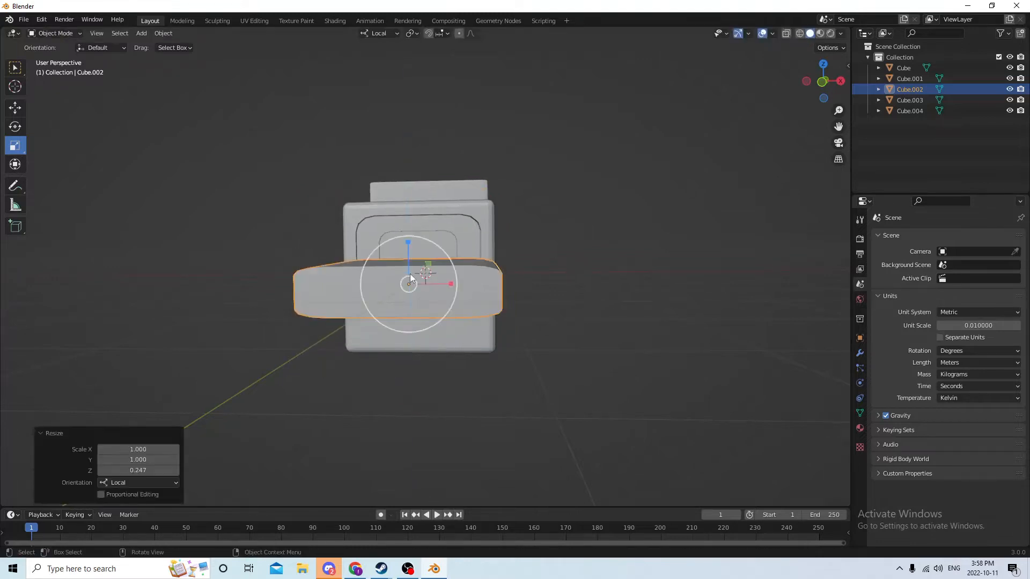
middle_click_drag(410, 274, 356, 292)
left_click_drag(340, 335, 327, 327)
middle_click_drag(326, 328, 395, 299)
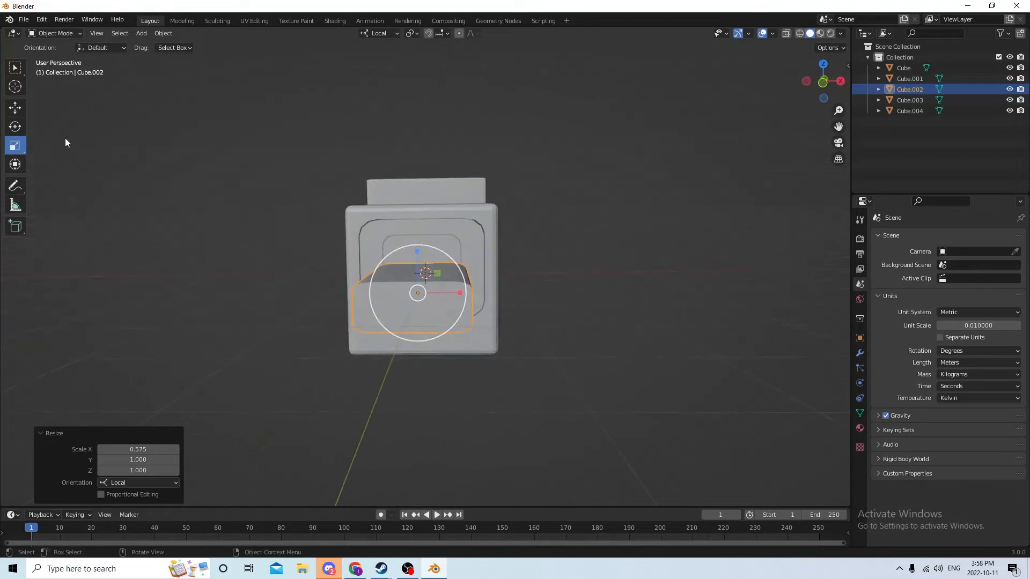
- Lower the block about 0.008 m, slide it along Y into the appliance body below the door, and fine-tune its height by about 0.0007 m
left_click(15, 108)
left_click_drag(416, 258, 416, 325)
middle_click_drag(416, 325, 301, 344)
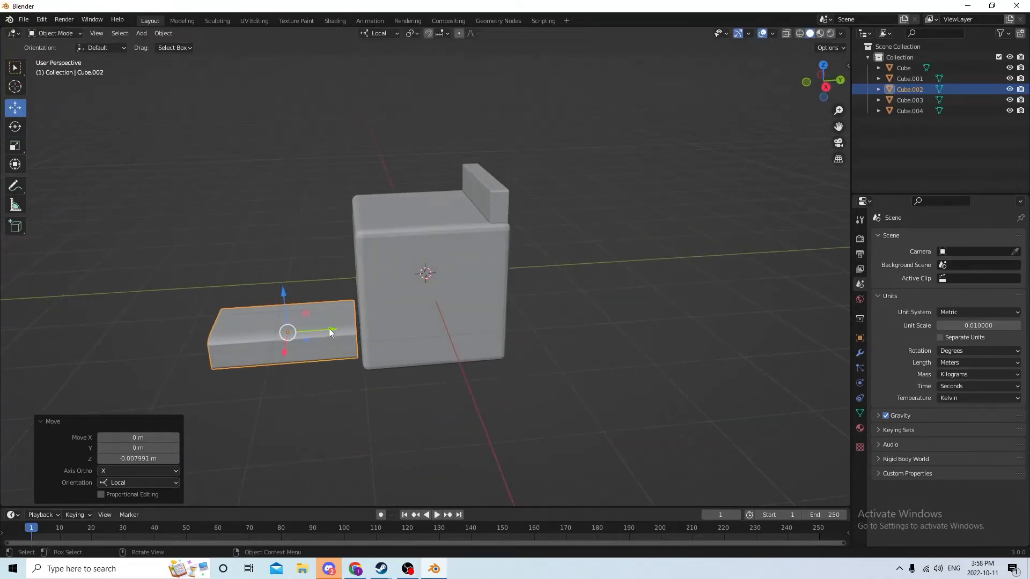
left_click_drag(329, 328, 436, 315)
middle_click_drag(436, 315, 494, 258)
mouse_move(423, 288)
left_mouse_down()
mouse_move(423, 300)
mouse_move(424, 288)
left_mouse_up()
middle_click_drag(423, 288, 410, 324)
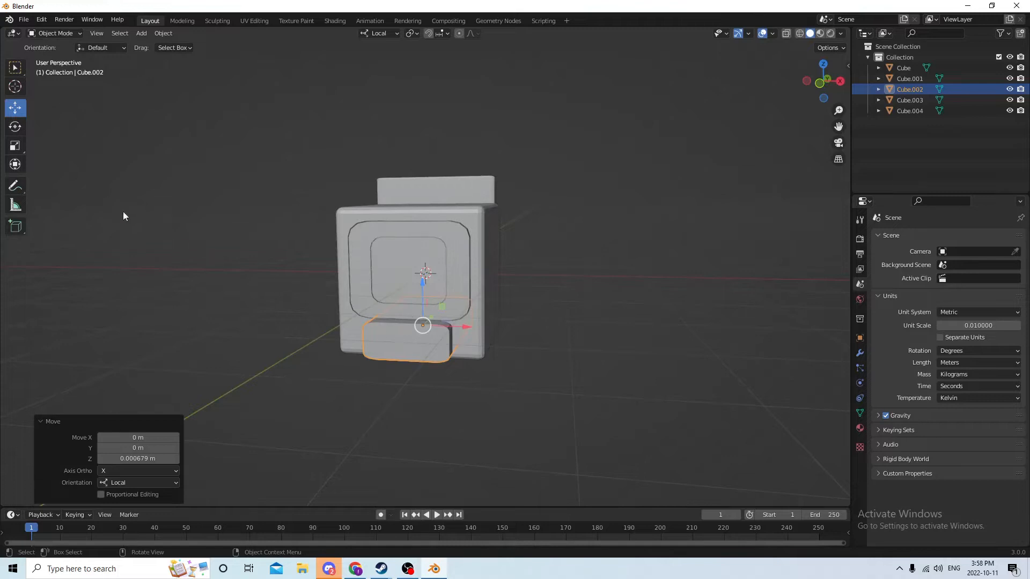
- Widen the block along X to about the door's width and scale its height to about 0.856
left_click(15, 144)
left_click_drag(462, 325, 476, 325)
middle_click_drag(465, 329, 422, 281)
left_click_drag(423, 281, 423, 288)
middle_click_drag(423, 288, 382, 293)
- Shorten the block to about 0.689 along local Y and slide it about 0.0021 m toward the appliance's front
left_click(15, 108)
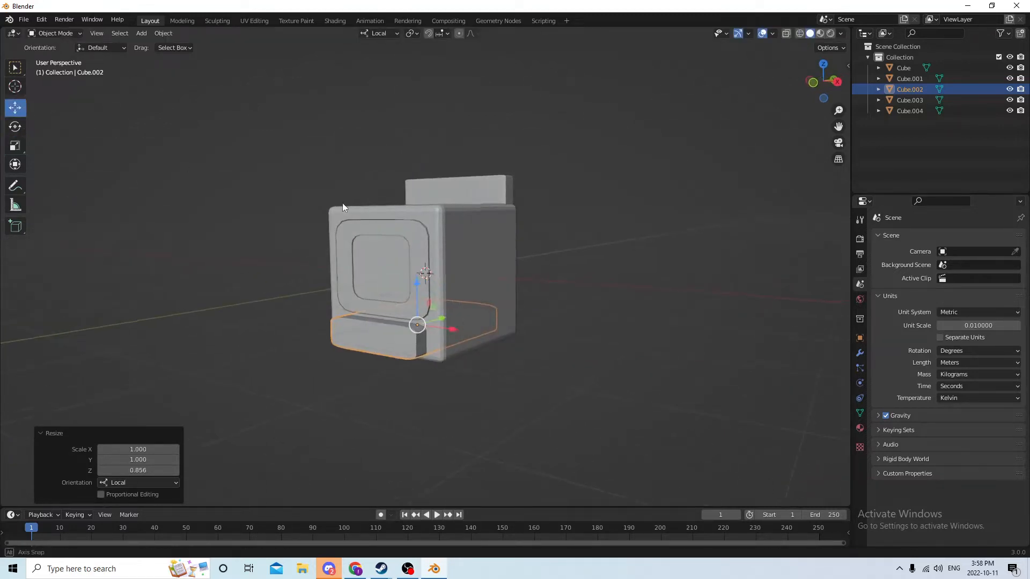
middle_click_drag(340, 212, 194, 179)
left_click(15, 146)
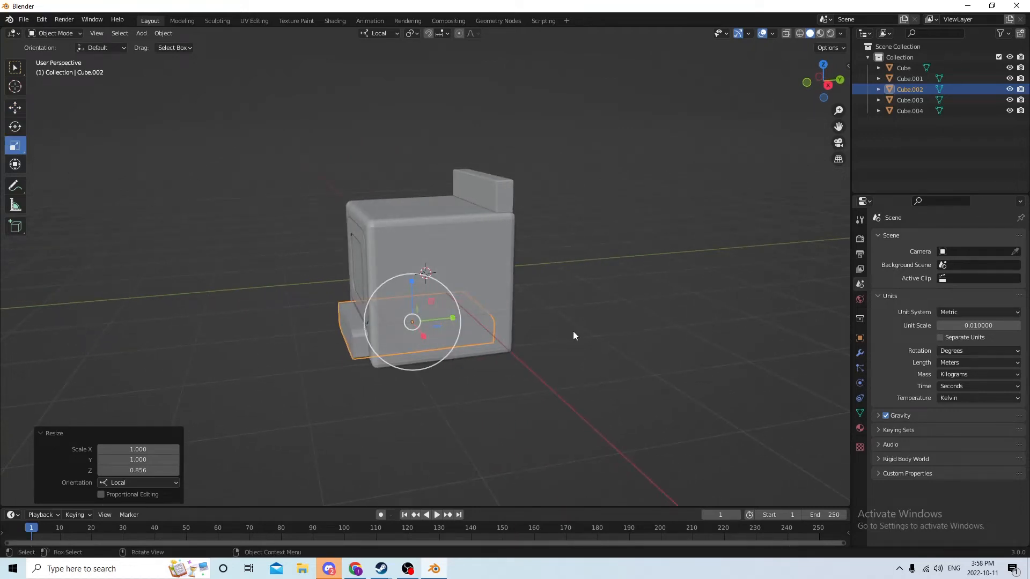
middle_click_drag(573, 330, 545, 331)
left_click_drag(447, 320, 436, 318)
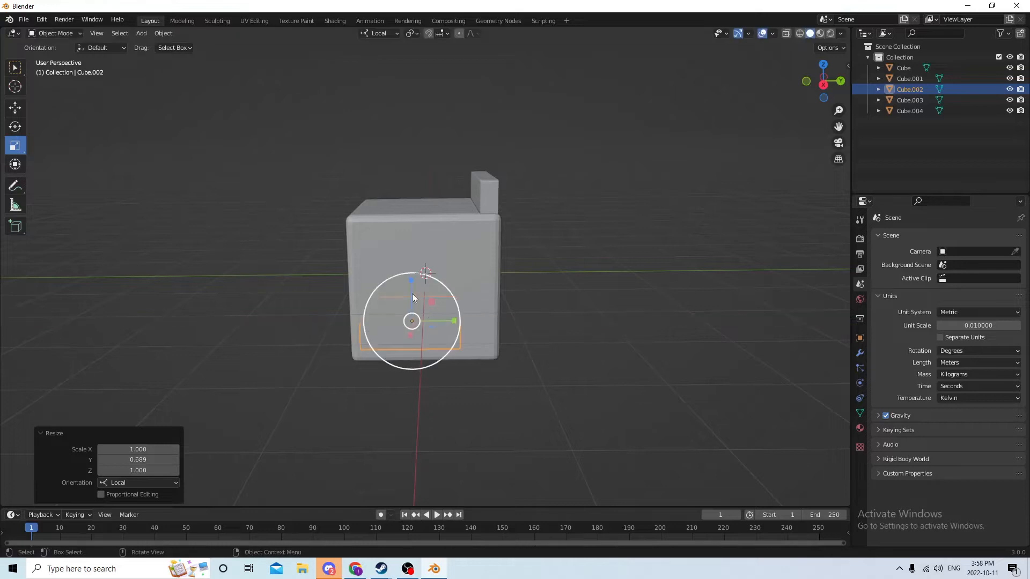
left_click(15, 108)
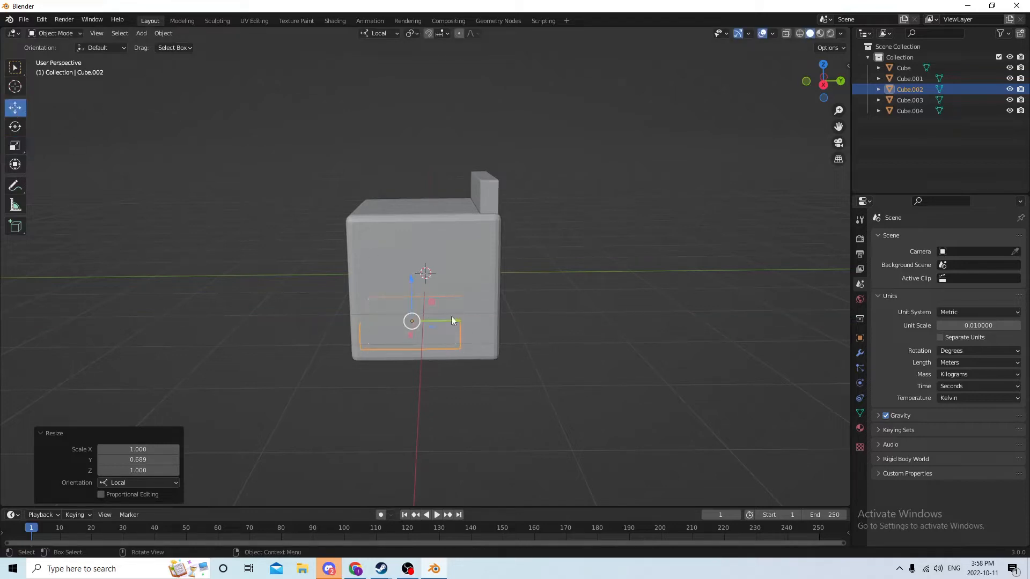
left_click_drag(451, 320, 439, 320)
middle_click_drag(439, 320, 465, 311)
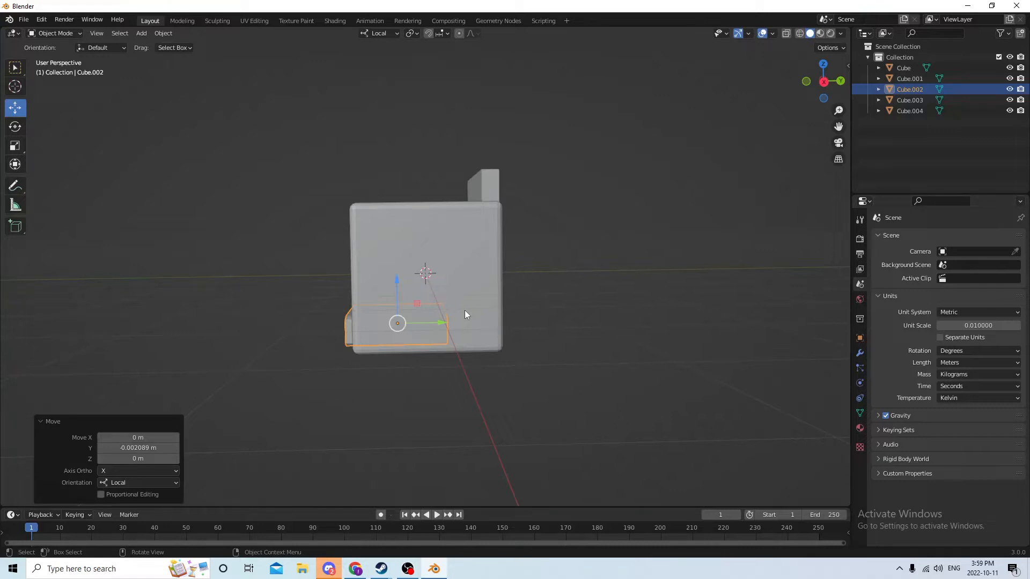
- Scale the block's height to about 0.834 and raise it about 0.00033 m along Z
mouse_move(399, 310)
middle_mouse_down()
mouse_move(434, 324)
mouse_move(397, 319)
middle_mouse_up()
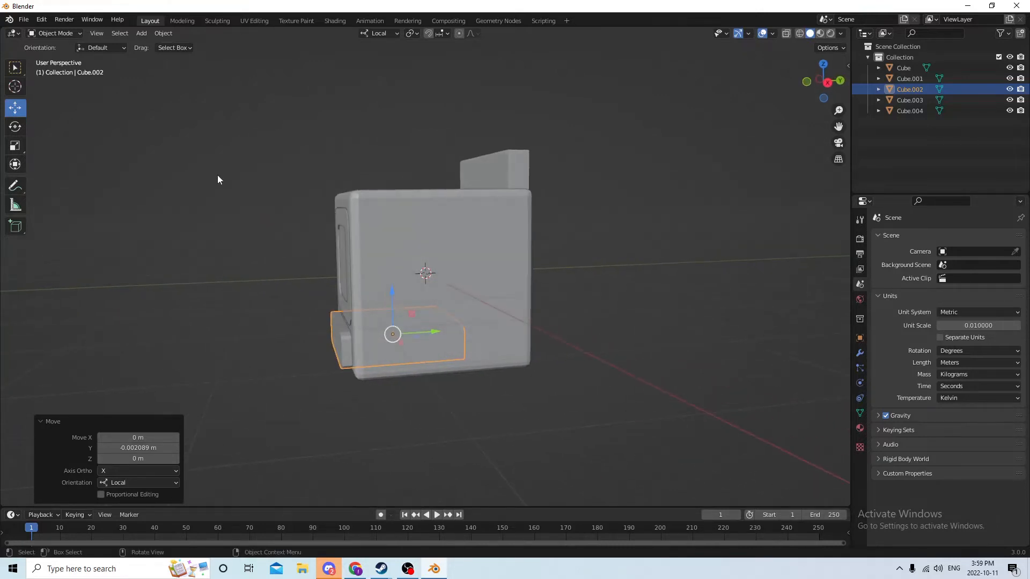
left_click(15, 147)
middle_click_drag(365, 223, 469, 212)
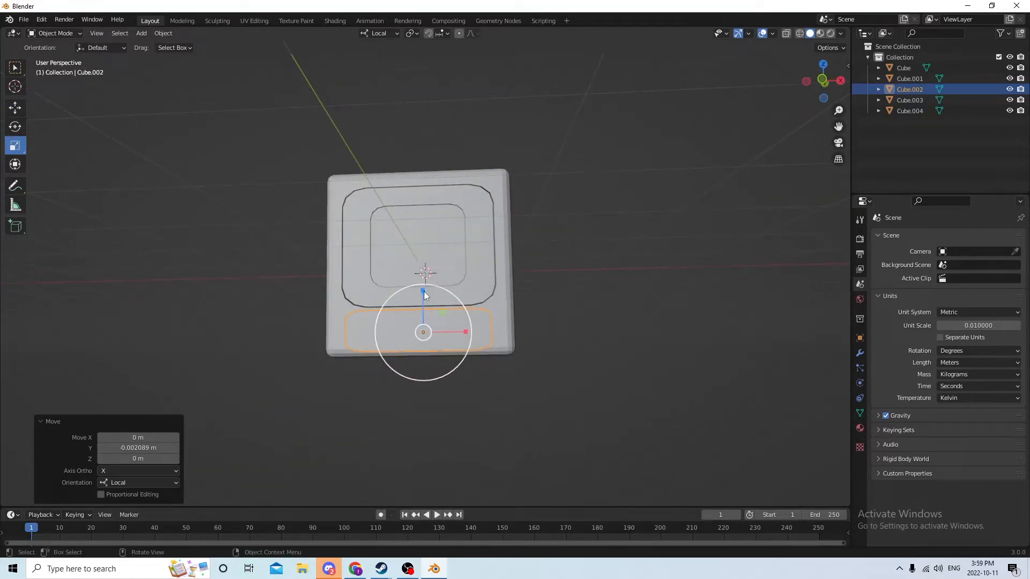
left_click_drag(424, 295, 423, 303)
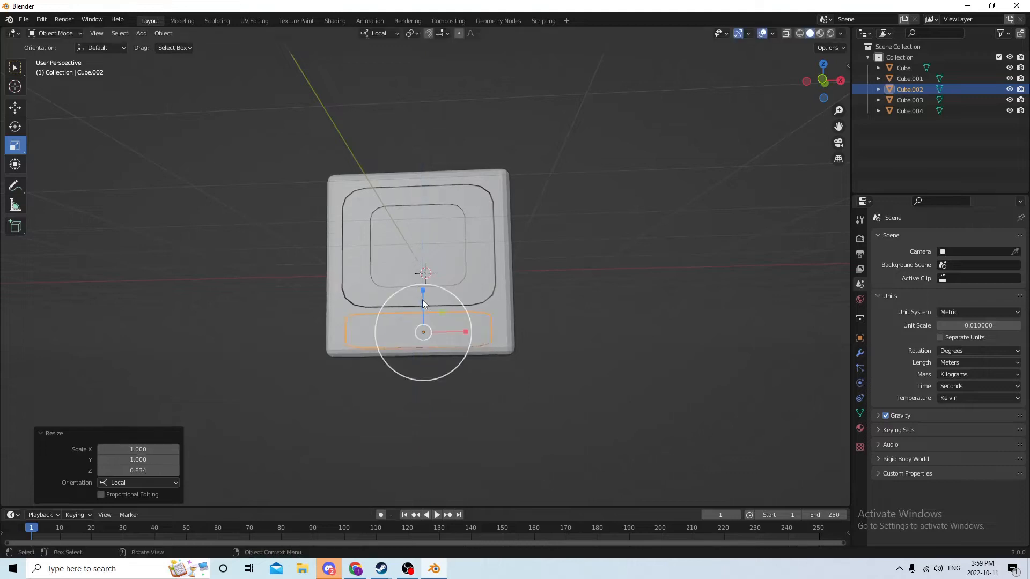
middle_click_drag(422, 304, 338, 308)
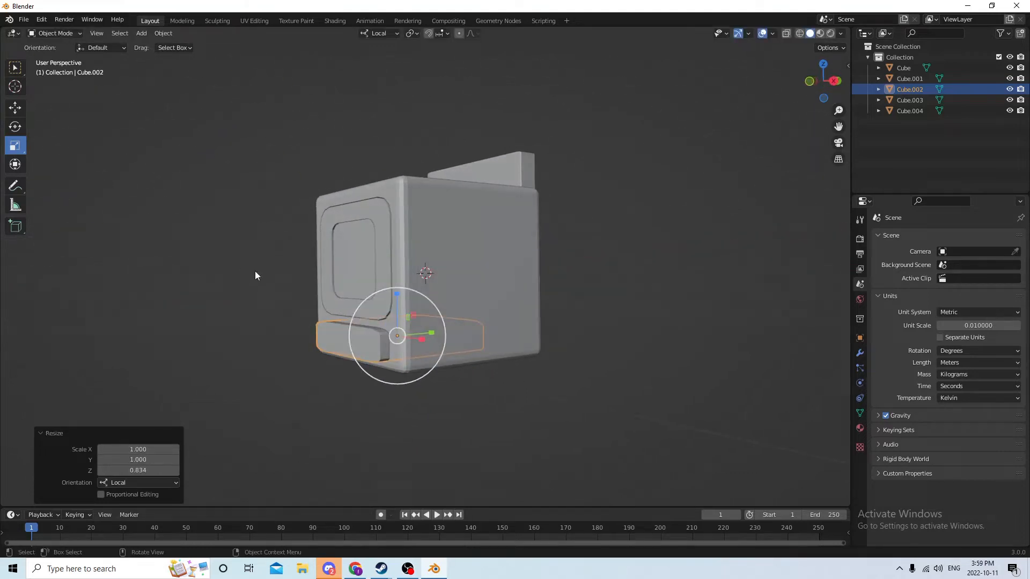
left_click(18, 112)
middle_click_drag(318, 263, 331, 295)
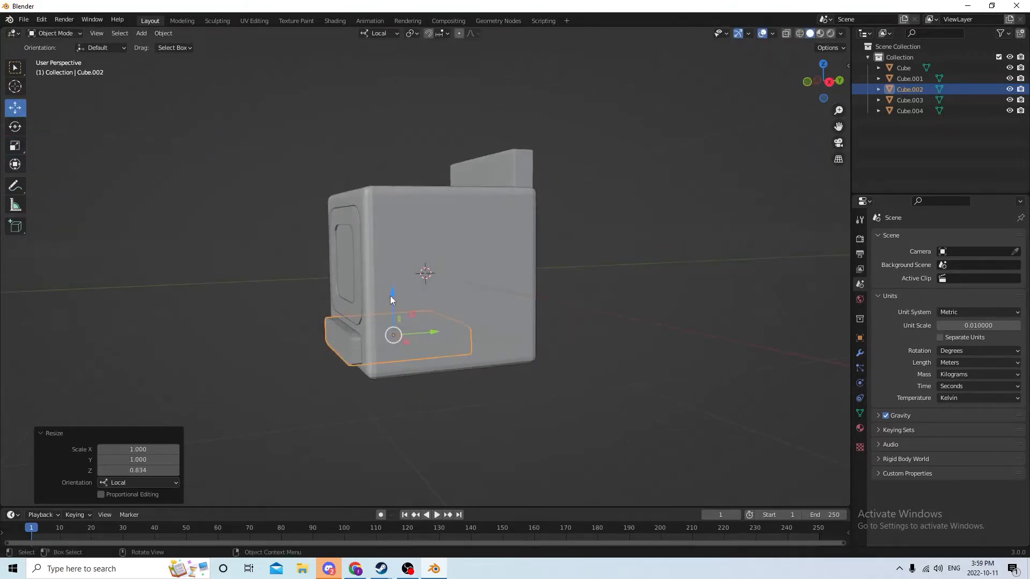
left_click_drag(392, 292, 388, 286)
middle_click_drag(398, 276, 408, 331)
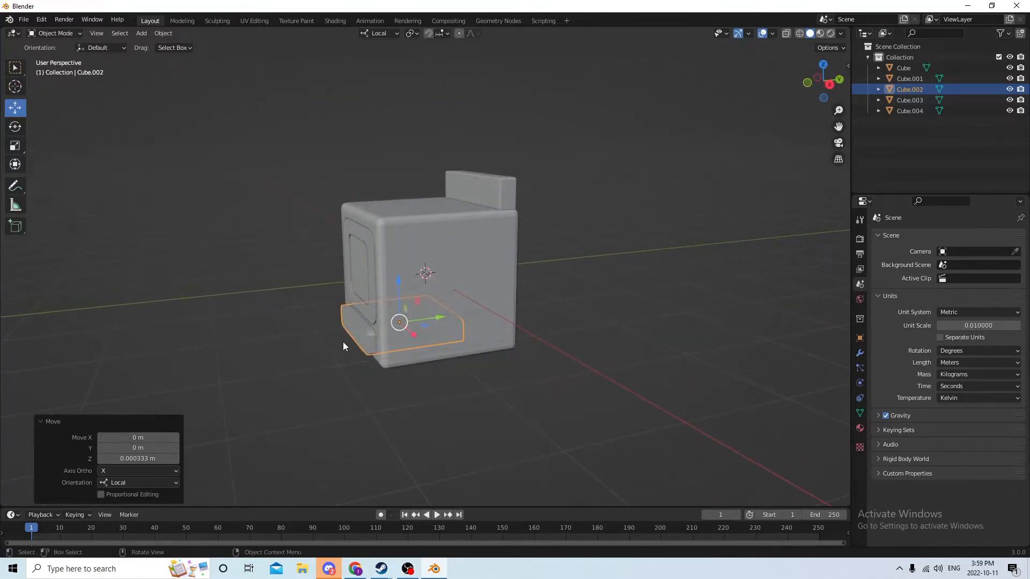
- Duplicate the block and place the copy along Y out in front of the appliance
left_click(362, 336)
left_click(365, 336)
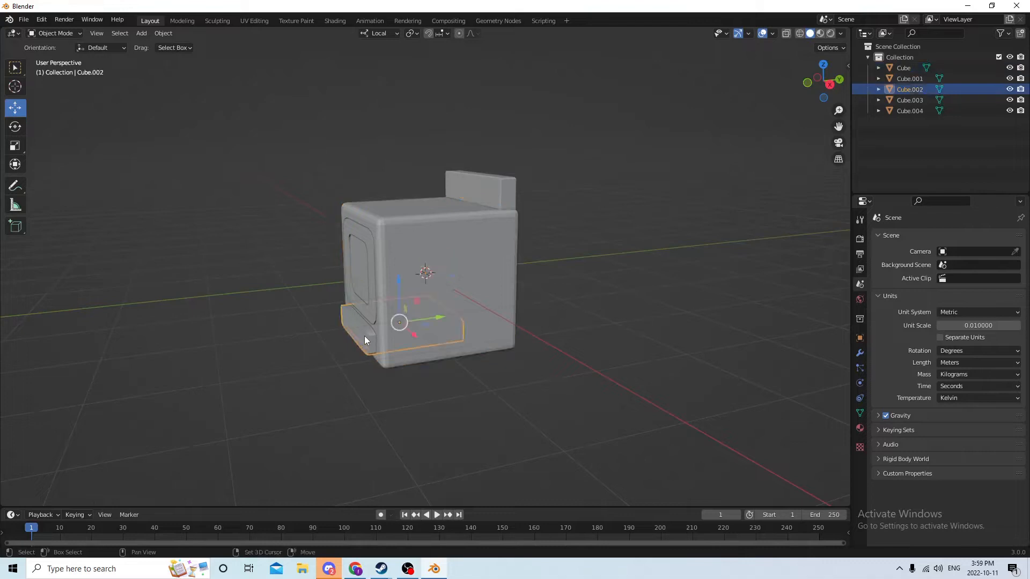
left_click(490, 295)
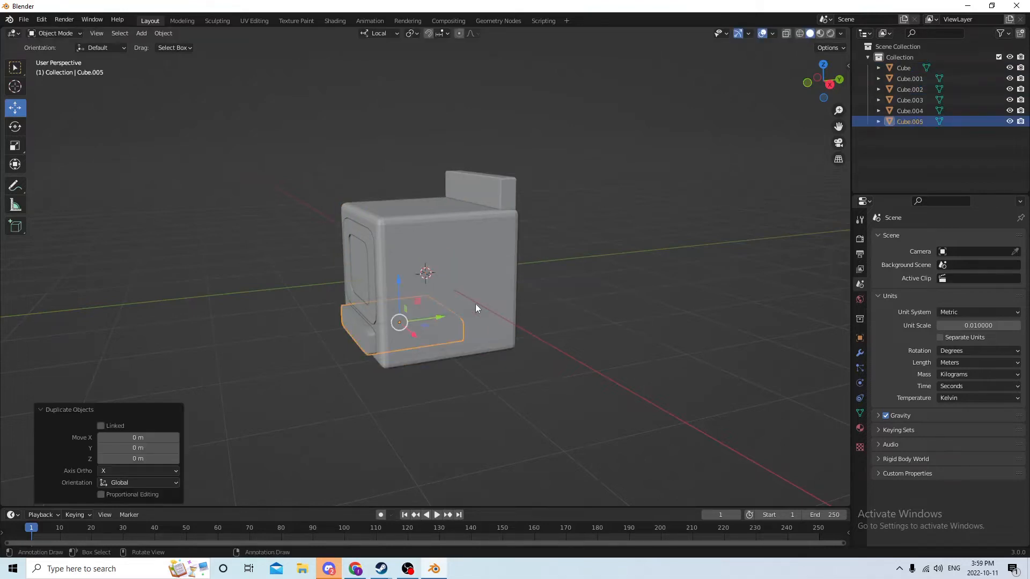
middle_click_drag(475, 303, 353, 272)
scroll(400, 342, "up", 2)
middle_click_drag(398, 337, 352, 352)
- Cut the drawer opening by subtracting the embedded block from the appliance body with the Bool Tool's Auto Boolean Difference
left_click(355, 328)
left_click(443, 282, "shift")
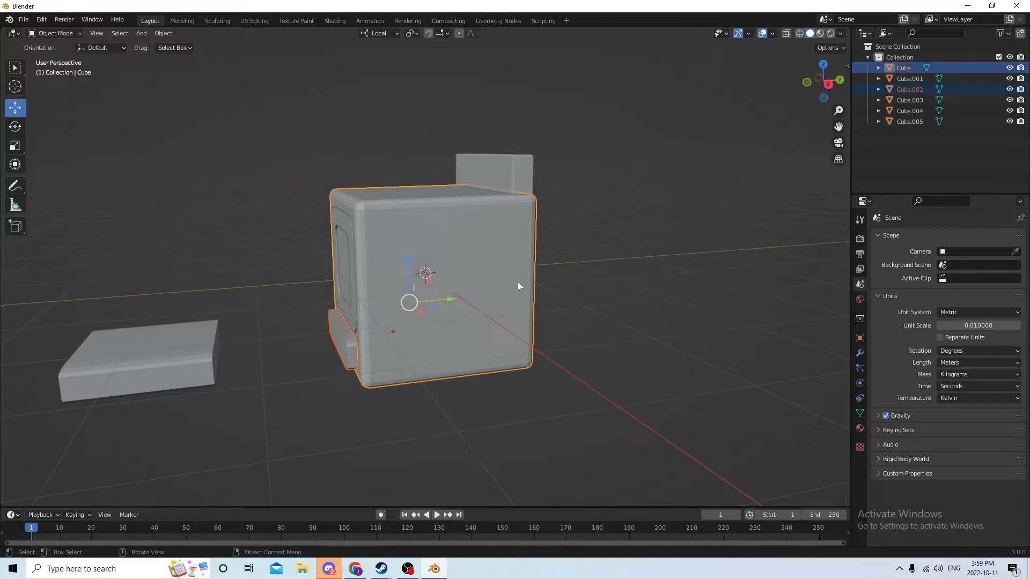
left_click(540, 295)
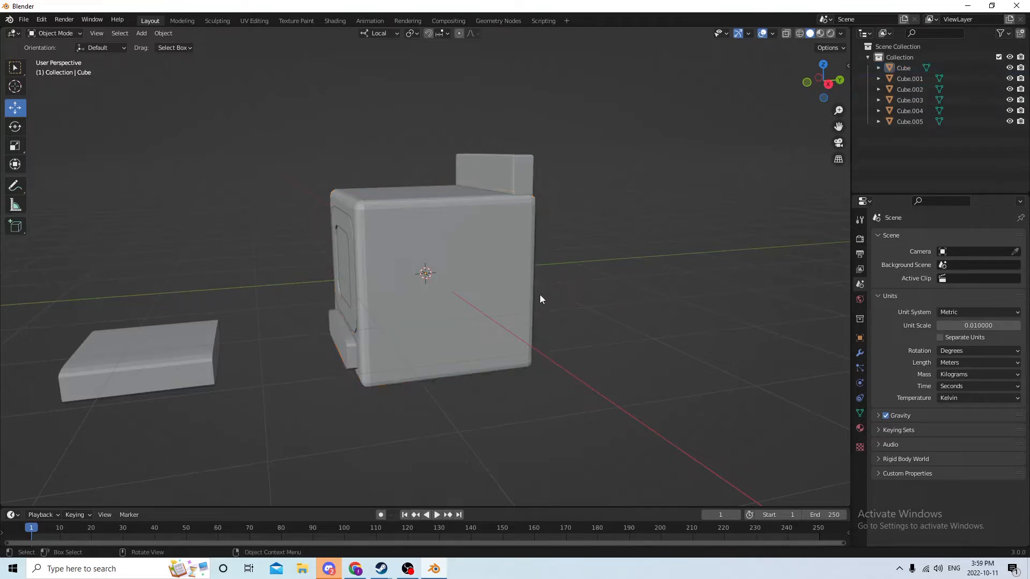
left_click(345, 346)
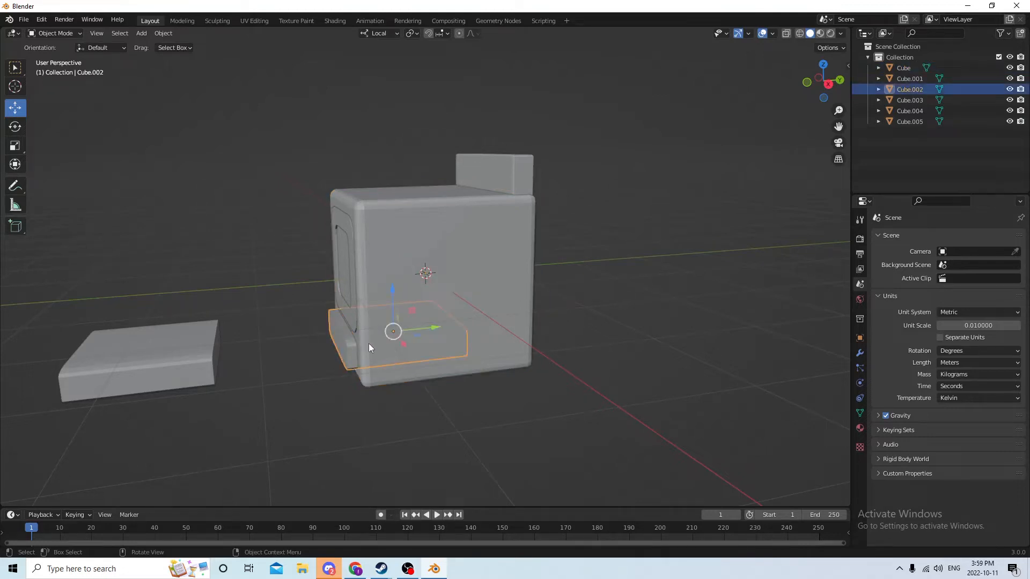
left_click(479, 271, "shift")
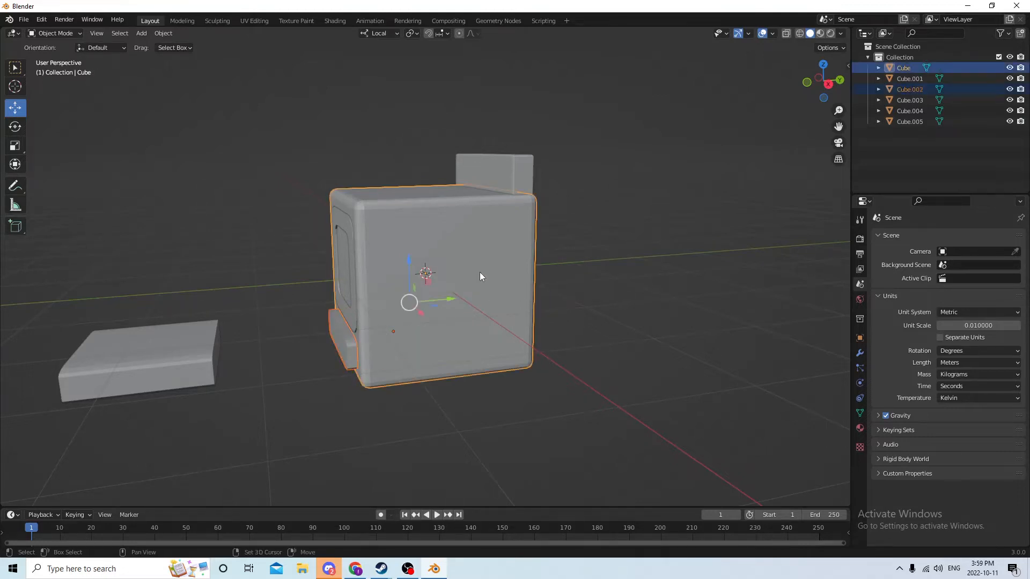
left_click(163, 33)
left_click(163, 34)
mouse_move(203, 391)
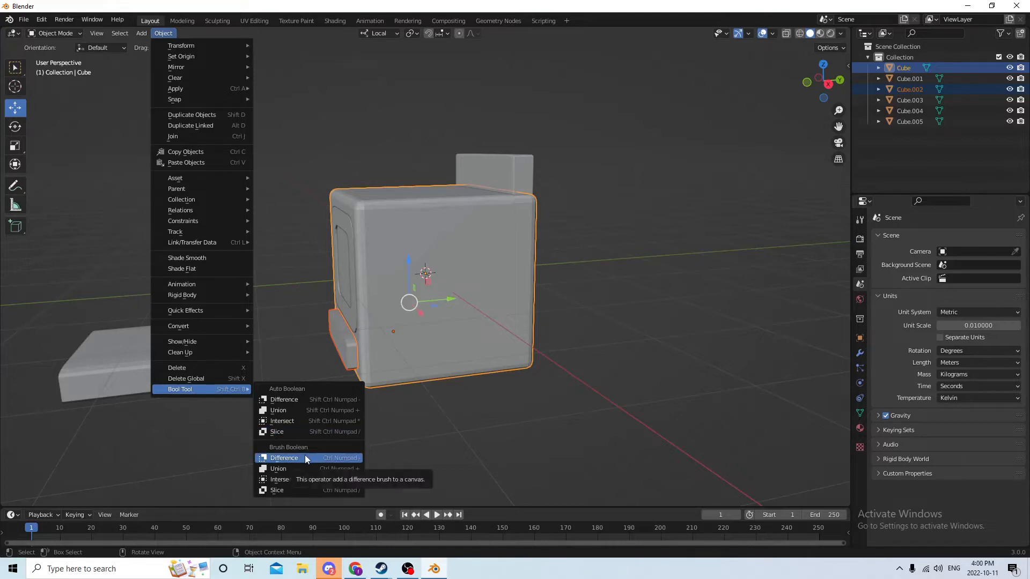
left_click(296, 404)
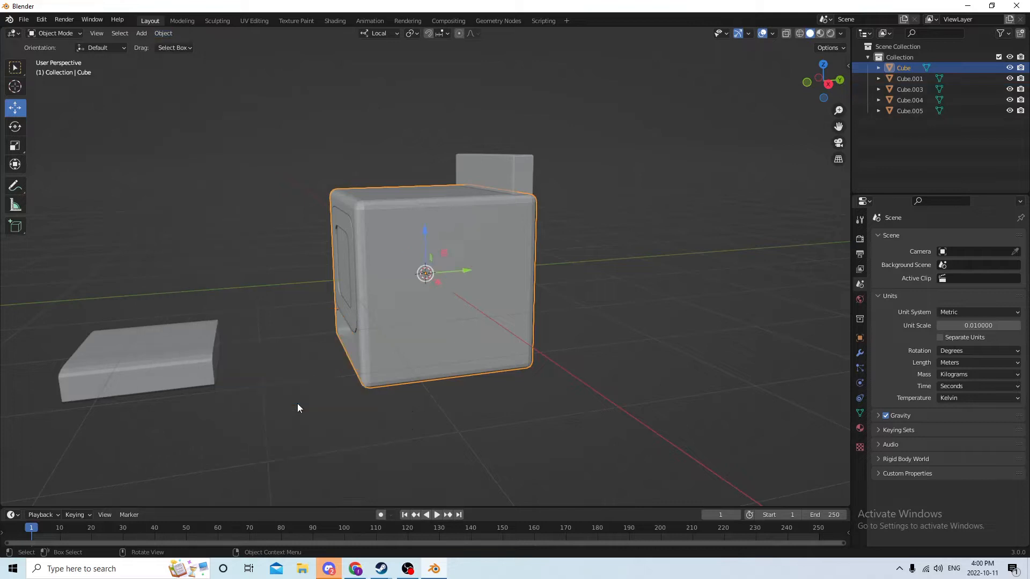
middle_click_drag(298, 404, 334, 410)
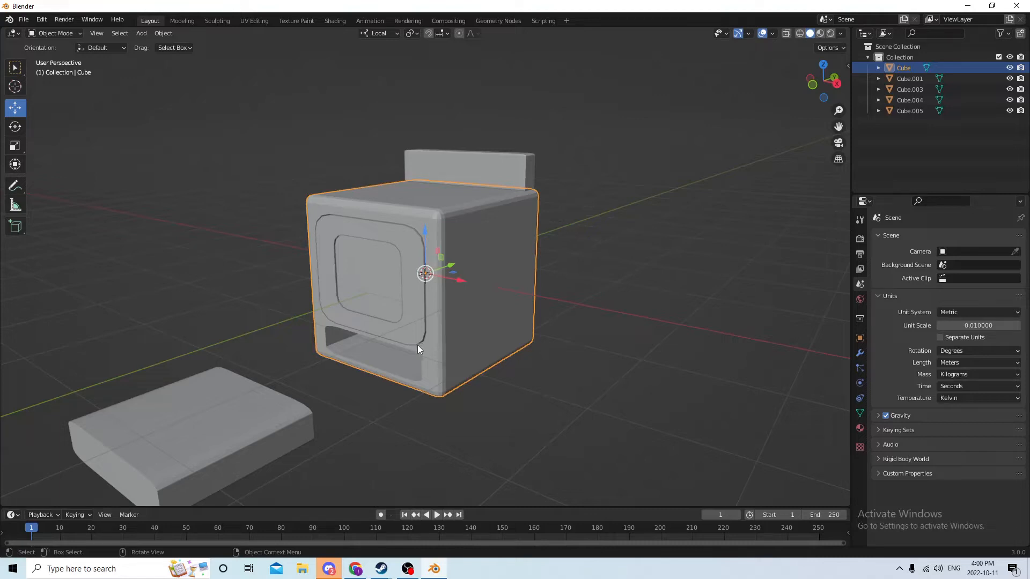
middle_click_drag(431, 286, 330, 243)
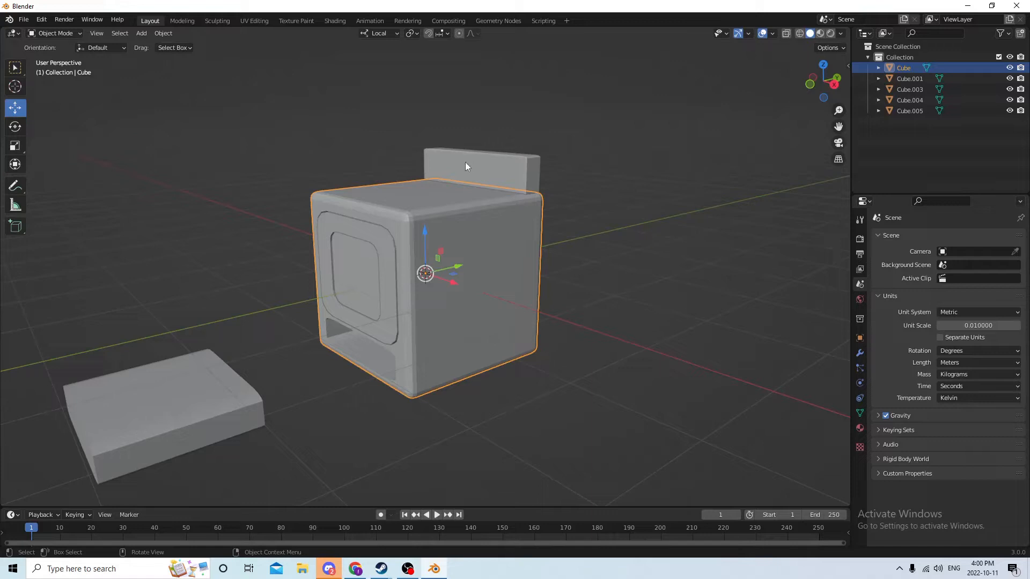
middle_click_drag(486, 295, 390, 269)
left_click(398, 272)
left_click(468, 250)
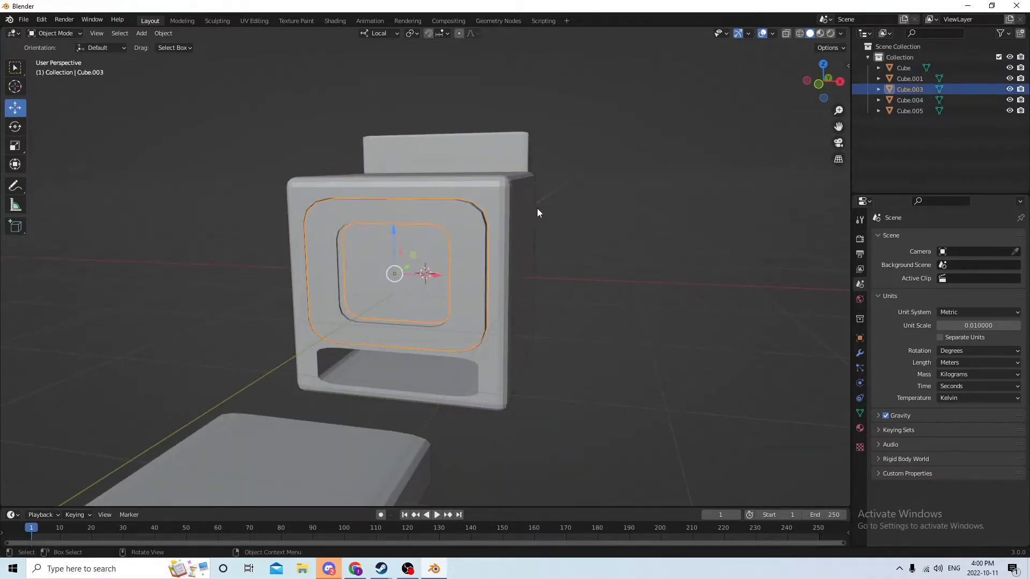
middle_click_drag(479, 185, 480, 239)
- Duplicate the loose drawer block, raise the copy along Z above the original, and select the lower block again
left_click(494, 384)
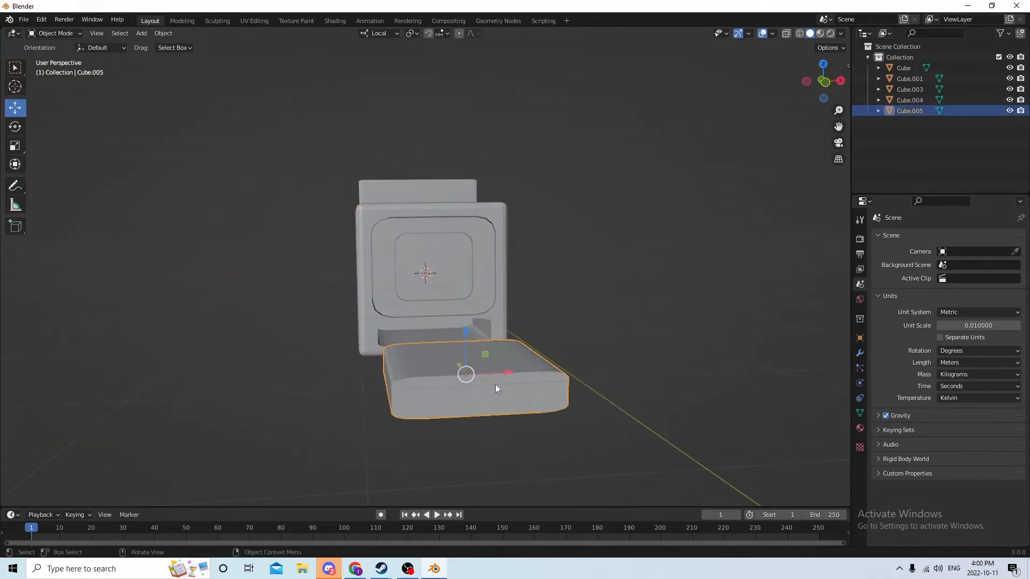
middle_click_drag(510, 340, 282, 304)
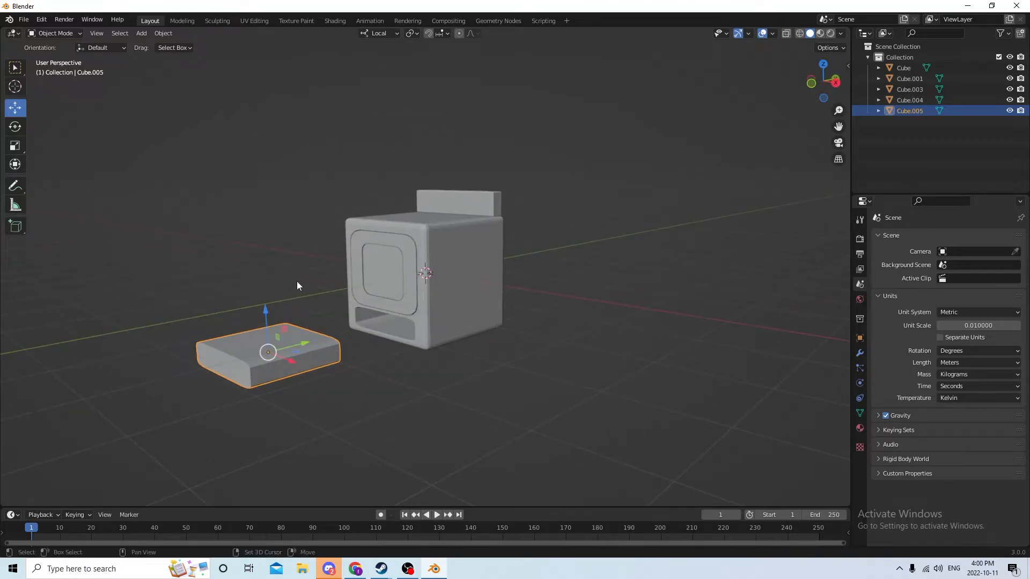
key("shift+d")
key("Escape")
left_click_drag(266, 308, 268, 272)
left_click(268, 372)
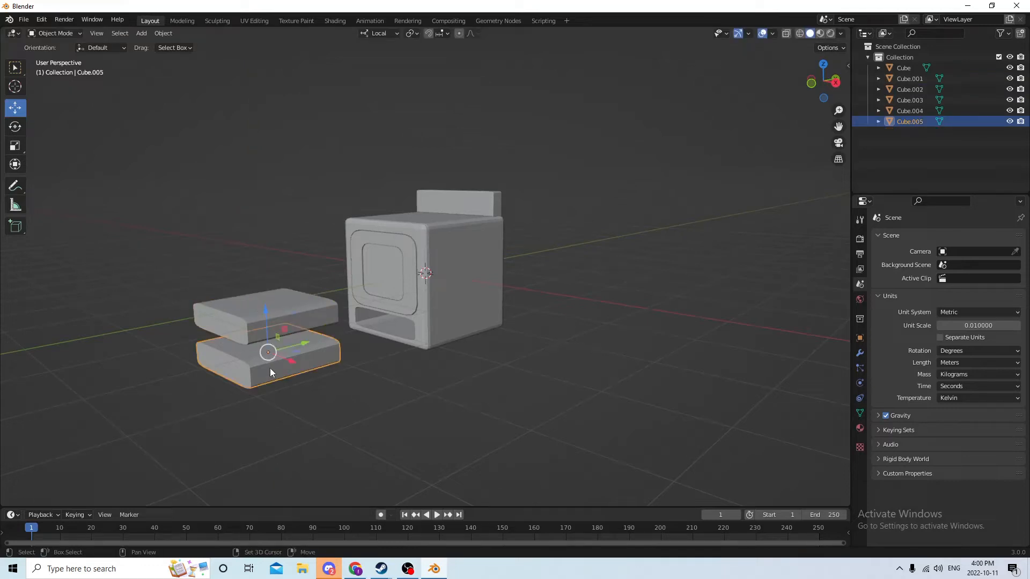
- Duplicate the lower drawer block and move the copy along Y, away from the appliance
key("shift+d")
key("Escape")
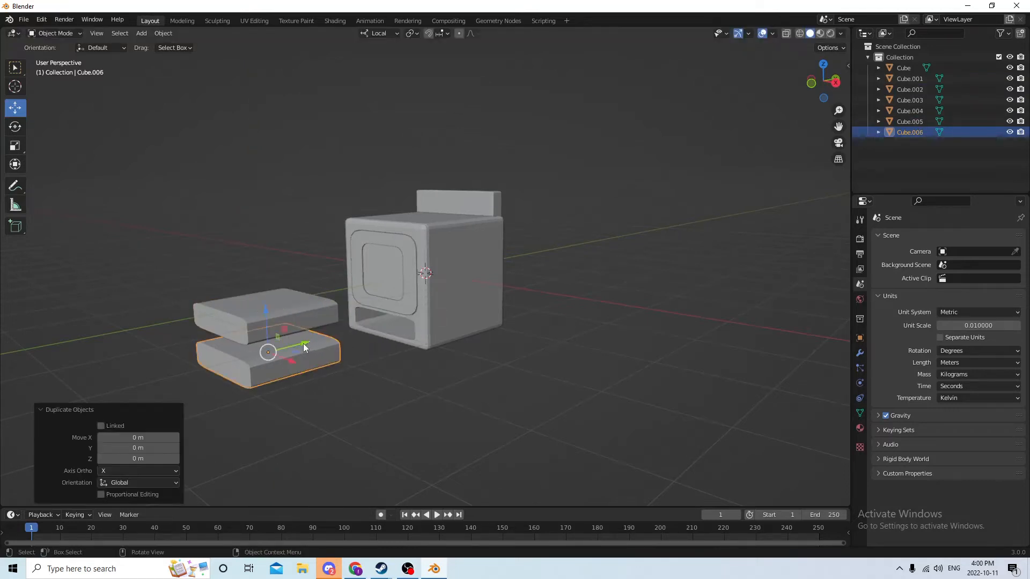
left_click_drag(303, 347, 189, 375)
- Lower the upper block about 0.0046 m along Z into the block beneath it and scale it uniformly to about 0.947
left_click(278, 325)
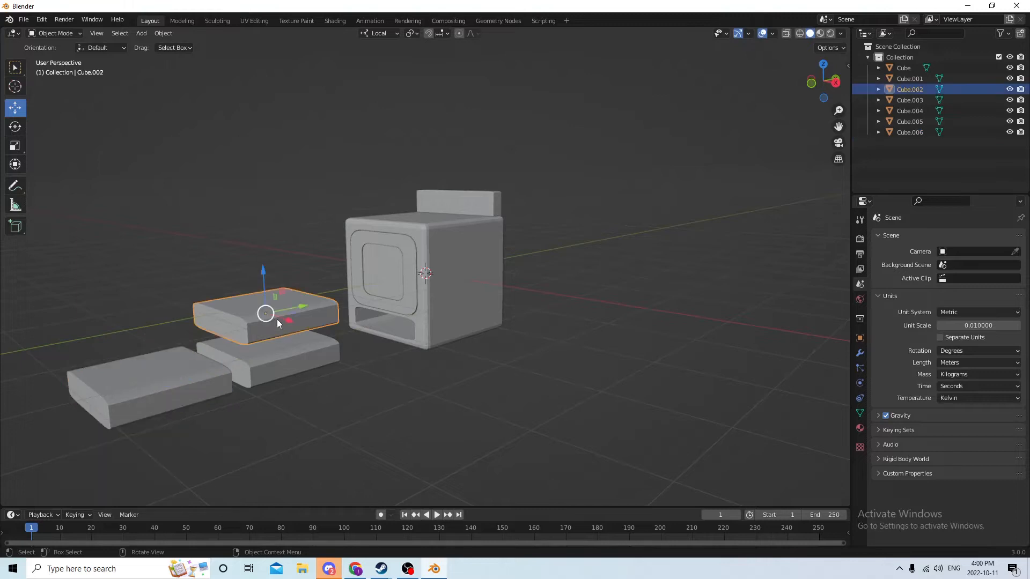
left_click_drag(260, 283, 271, 306)
middle_click_drag(271, 306, 303, 295)
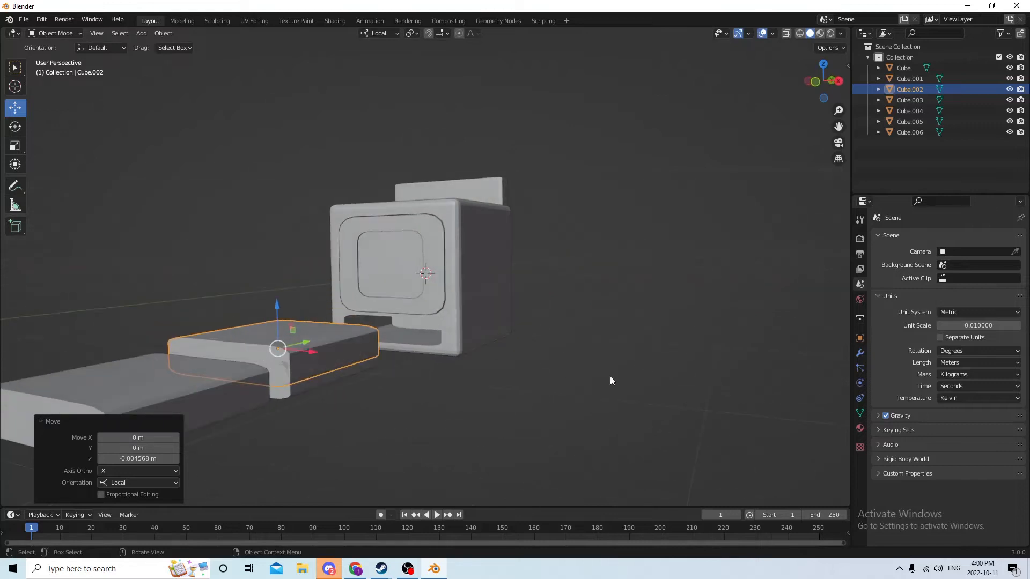
key("s")
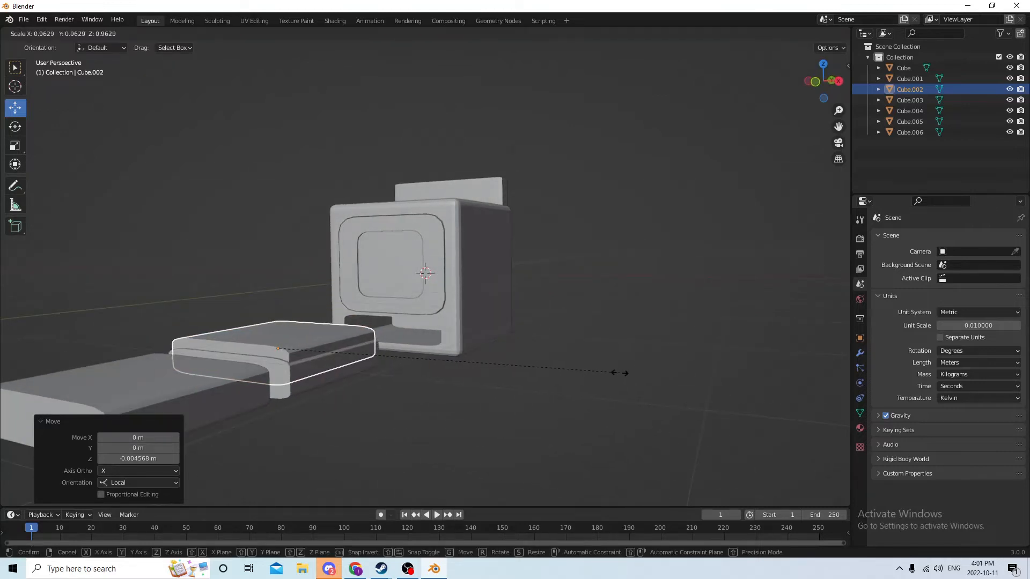
left_click(614, 371)
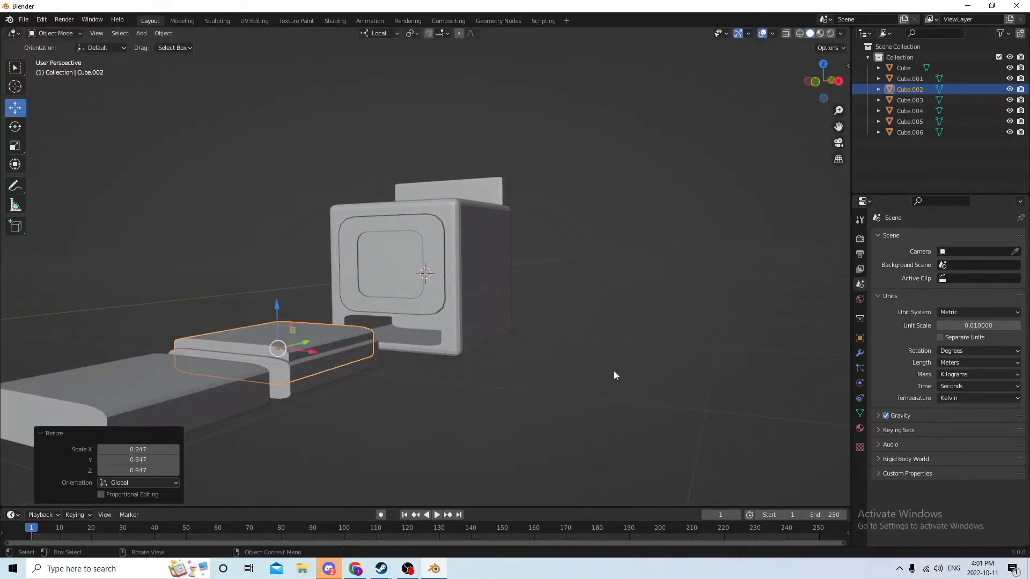
middle_click_drag(613, 372, 565, 325)
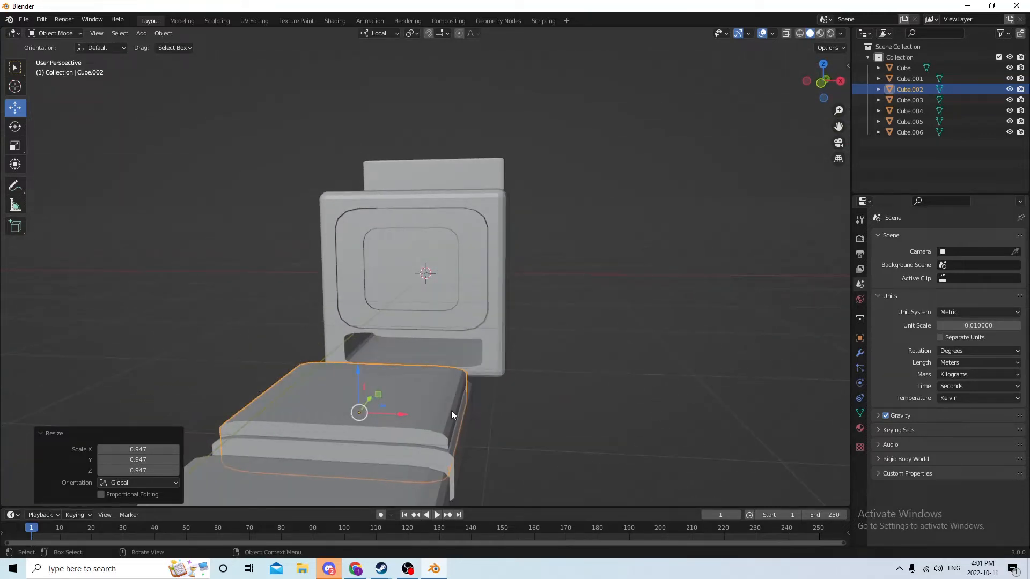
- Lower the scaled inner block about 0.00046 m further along Z inside the drawer block
middle_click_drag(451, 410, 412, 401)
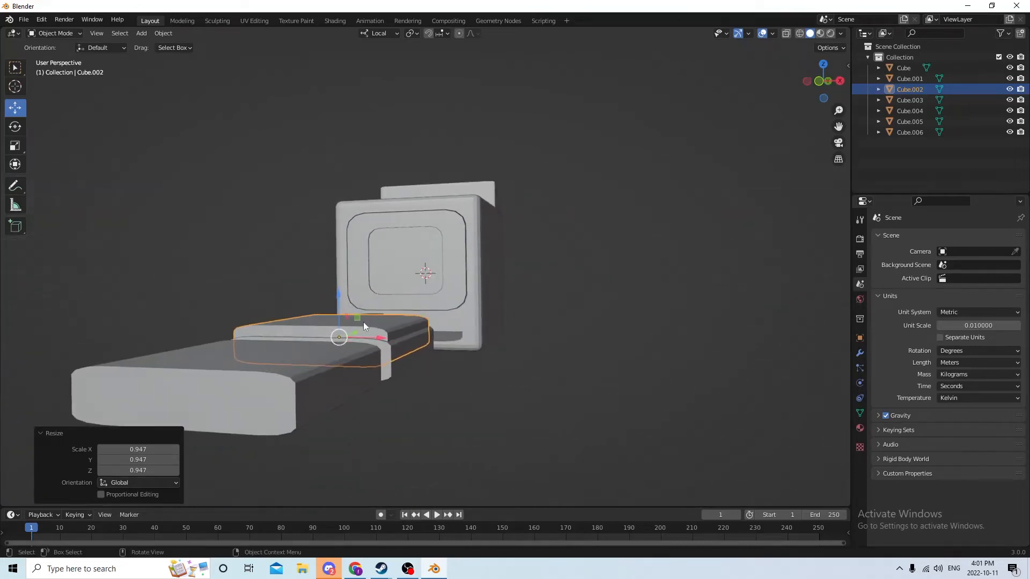
left_click_drag(336, 291, 334, 299)
middle_click_drag(335, 299, 348, 318)
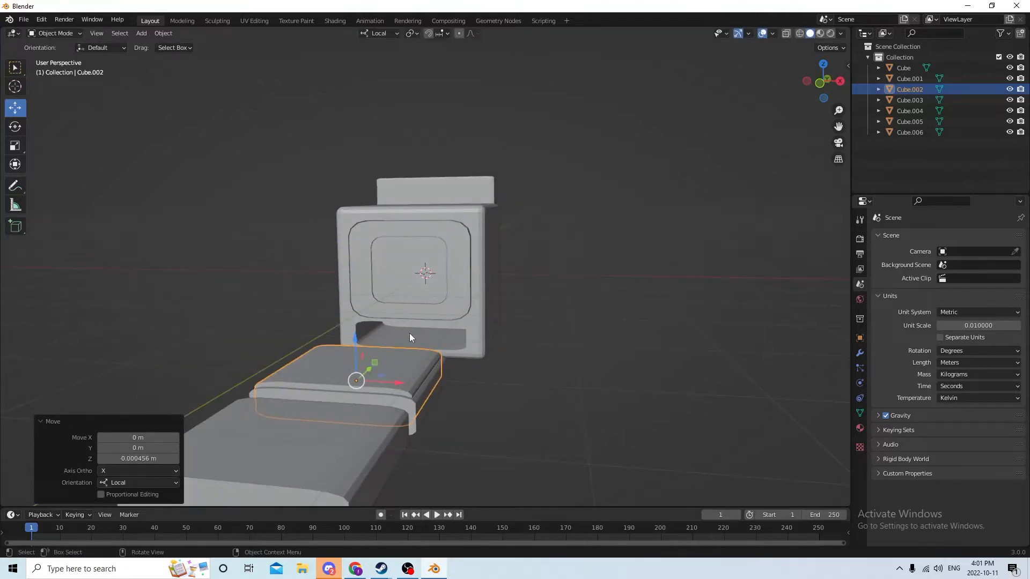
middle_click_drag(433, 368, 418, 353)
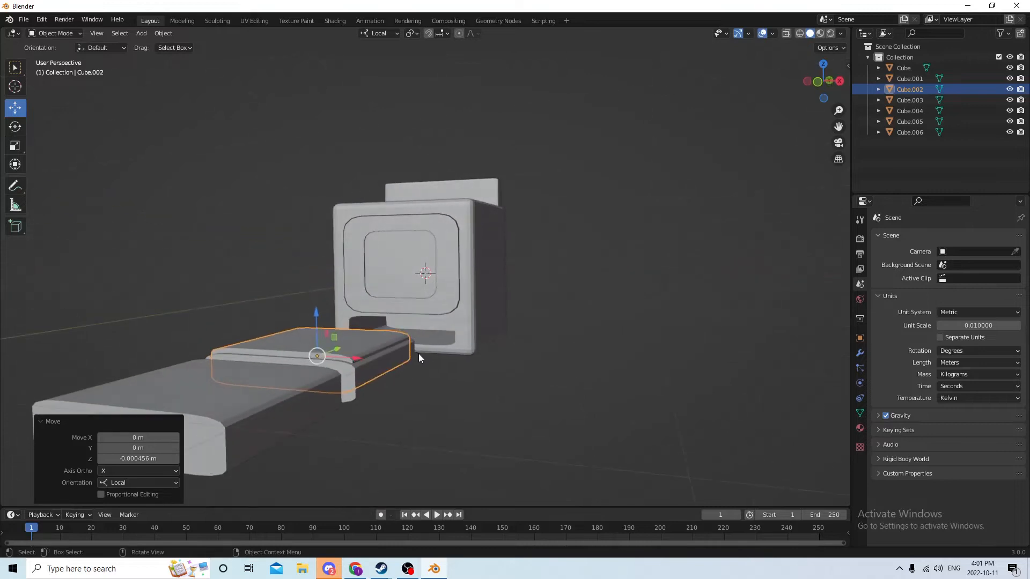
- Hollow out the drawer block by subtracting the inner block with the Bool Tool's Auto Boolean Difference
left_click(336, 342)
left_click(487, 391)
left_click(361, 342)
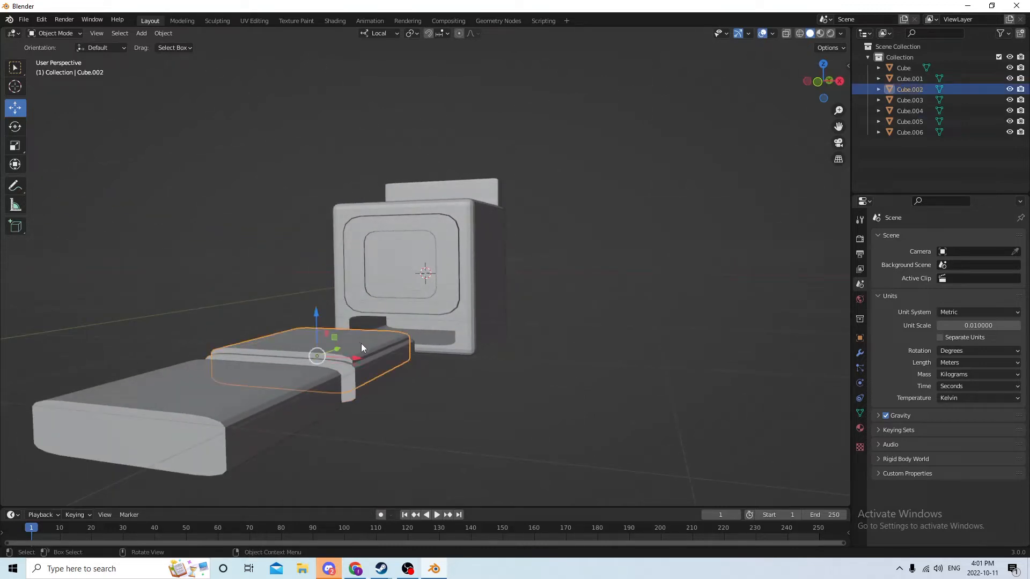
left_click(373, 370, "shift")
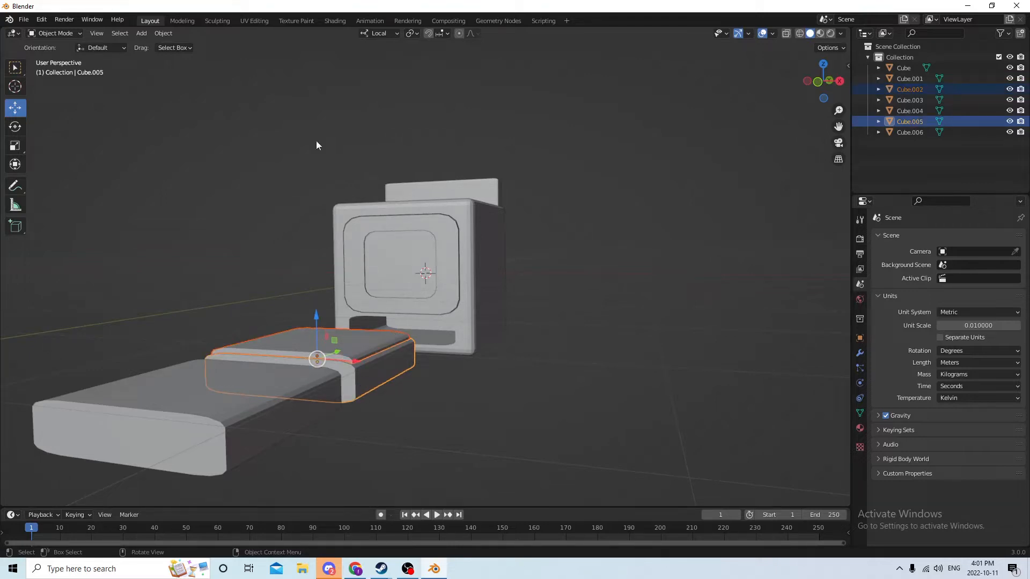
left_click(163, 33)
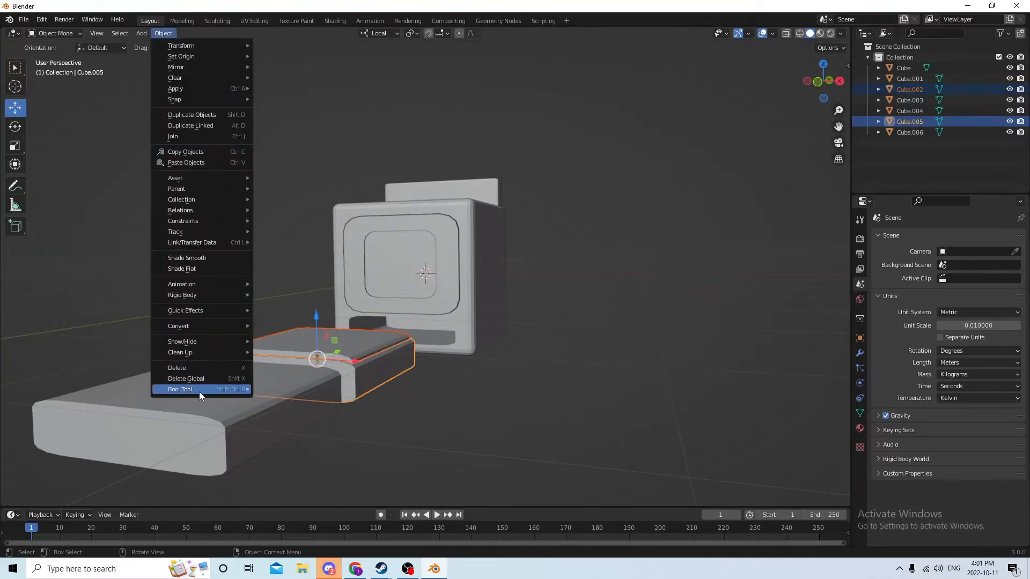
mouse_move(198, 391)
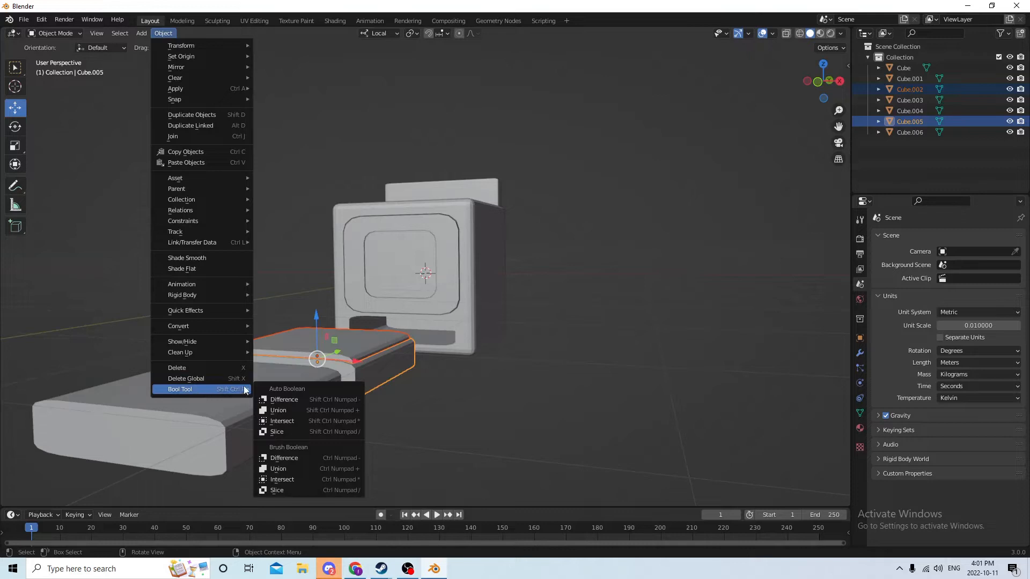
left_click(280, 400)
middle_click_drag(281, 391, 441, 284)
- Shorten the hollowed drawer tray slightly along its local Y axis
left_click(166, 395)
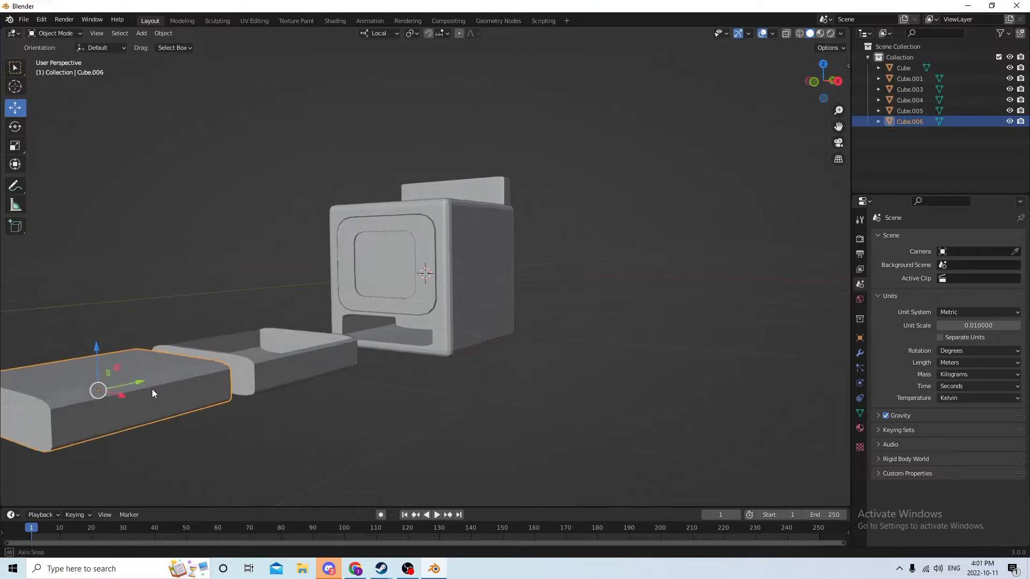
mouse_move(151, 391)
middle_mouse_down()
mouse_move(118, 394)
mouse_move(132, 387)
middle_mouse_up()
left_click(320, 343)
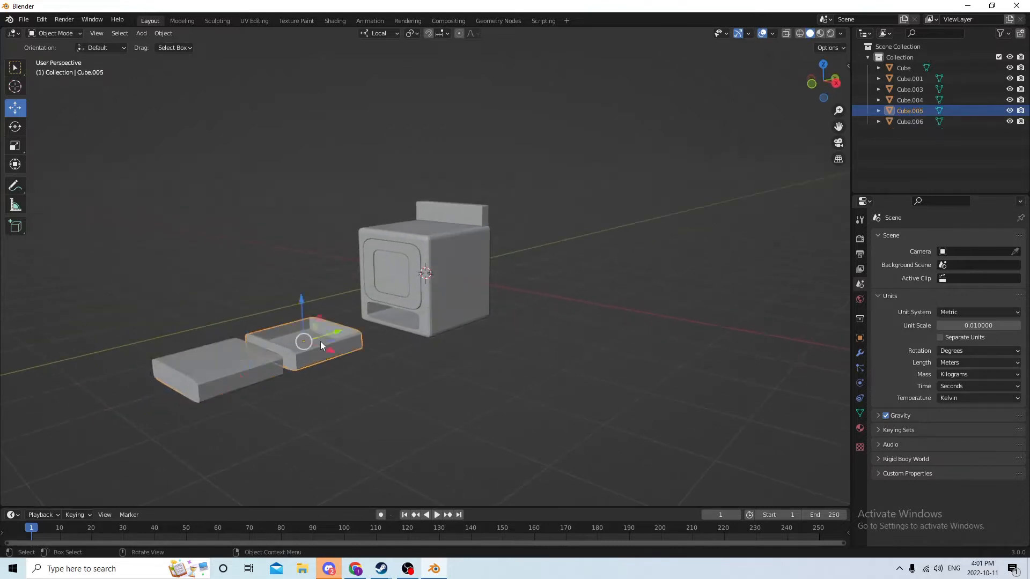
scroll(393, 341, "up", 1)
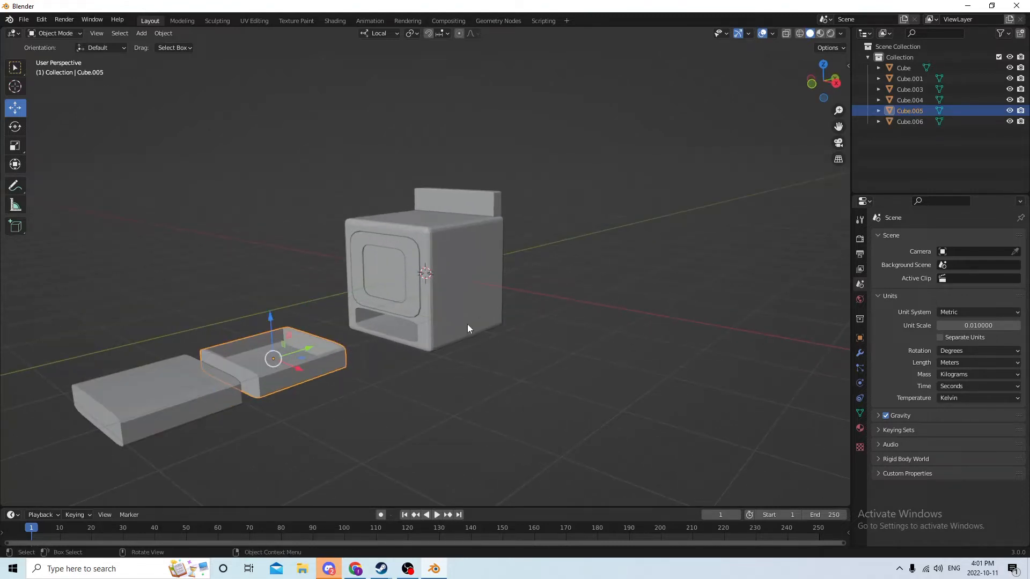
middle_click_drag(402, 322, 293, 326)
scroll(259, 333, "up", 2)
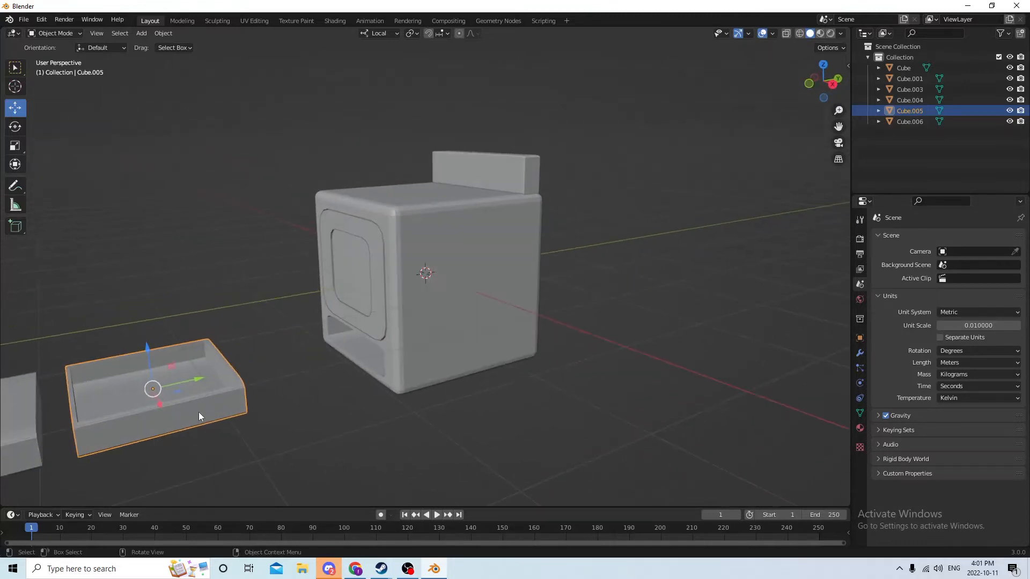
left_click(15, 144)
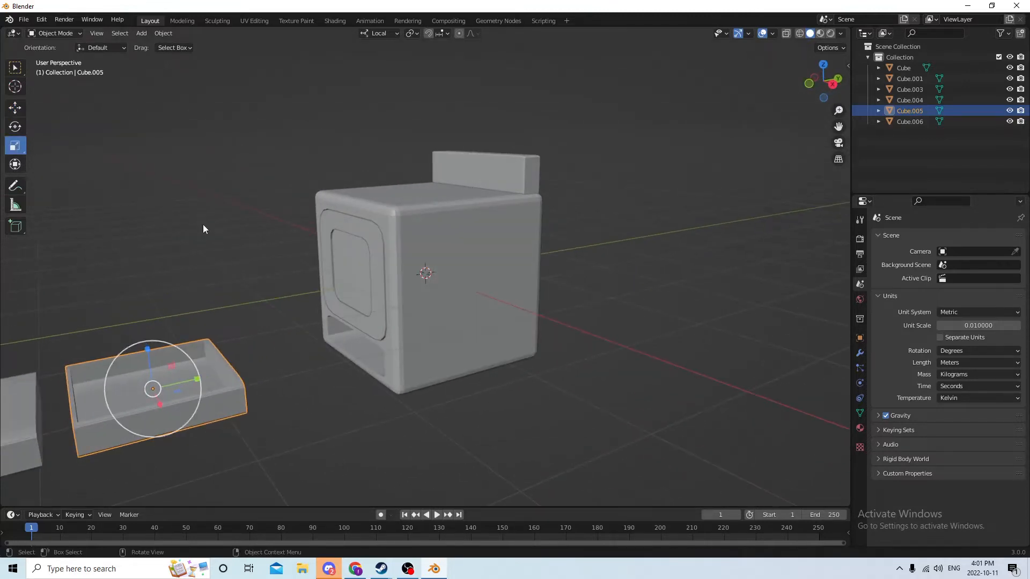
middle_click_drag(203, 224, 223, 271)
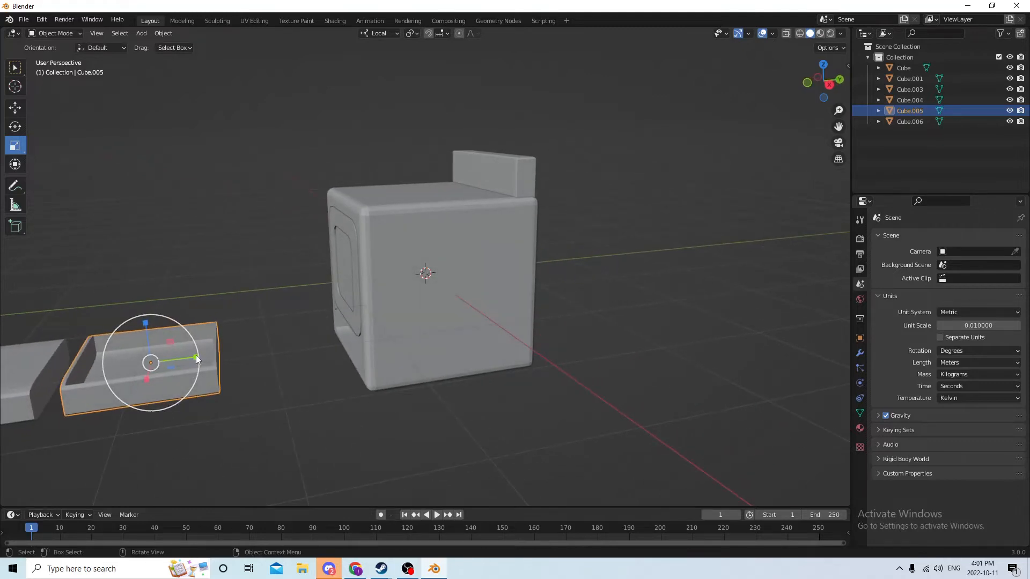
left_click_drag(196, 358, 192, 356)
middle_click_drag(192, 356, 261, 352)
- Reshape the solid front block into a drawer panel by scaling it to about 0.373 in Y, 1.099 in X and 1.102 in Z
left_click(227, 435)
middle_click_drag(227, 435, 176, 384)
left_click_drag(191, 382, 162, 387)
middle_click_drag(162, 387, 240, 368)
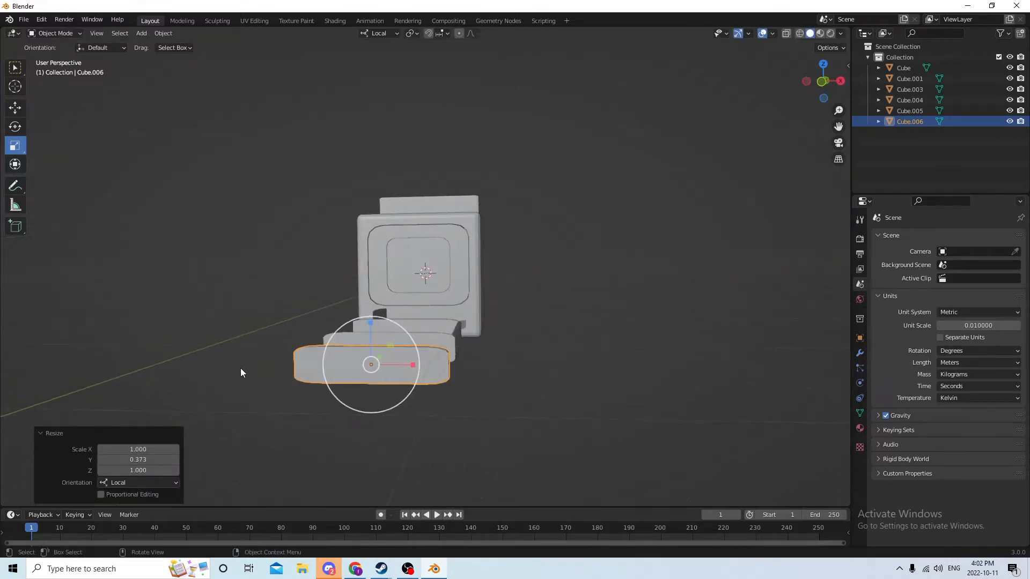
left_click_drag(413, 365, 422, 366)
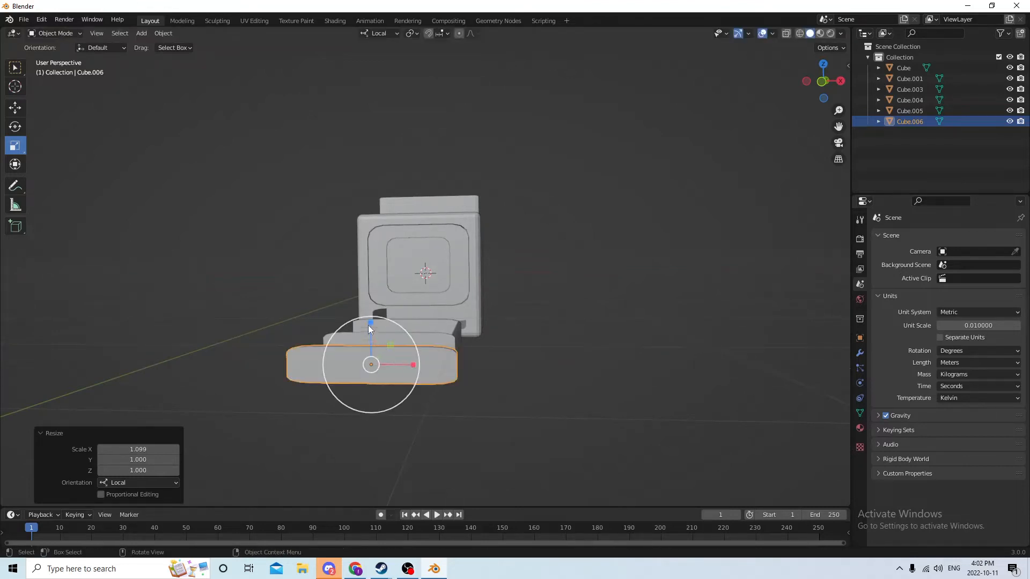
left_click_drag(370, 323, 370, 320)
middle_click_drag(370, 320, 290, 349)
- Duplicate the drawer panel in place and move one of the two about 0.0088 m along Y, closing it against the tray's front
left_click(15, 107)
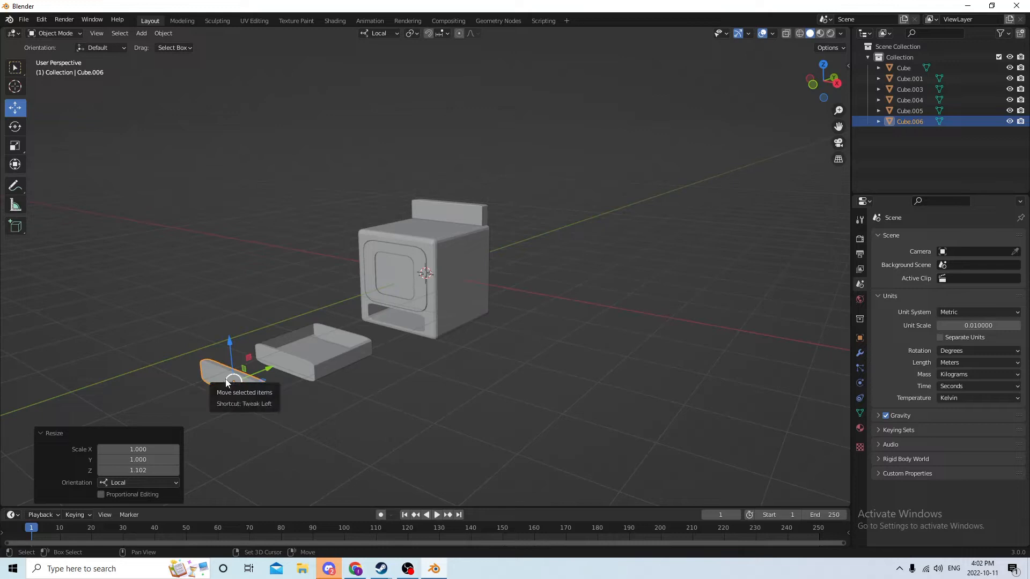
key("shift+d")
right_click(305, 301)
middle_click_drag(281, 318, 242, 343)
left_click(226, 366)
key("g")
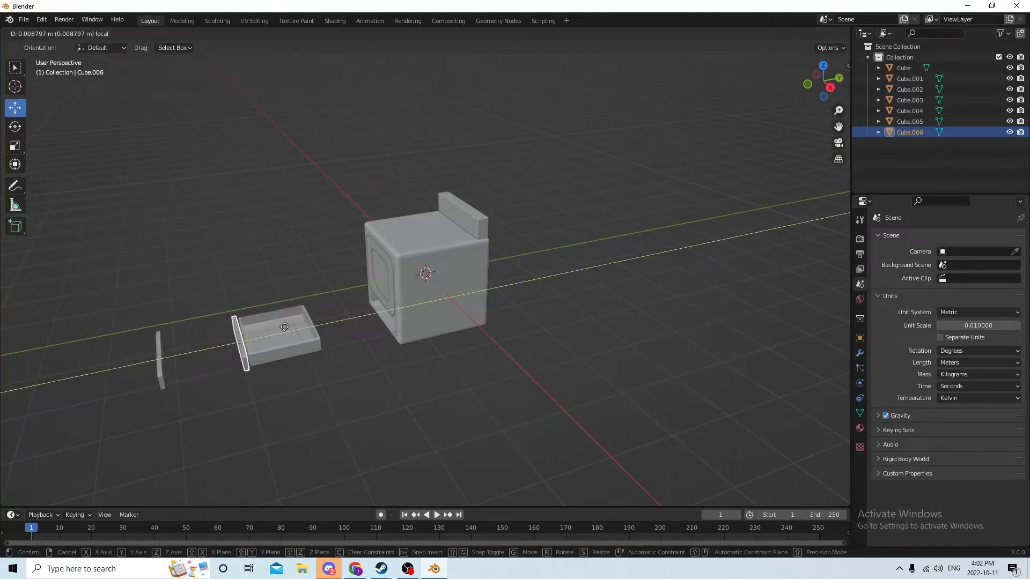
left_click(284, 327)
middle_click_drag(305, 300, 272, 292)
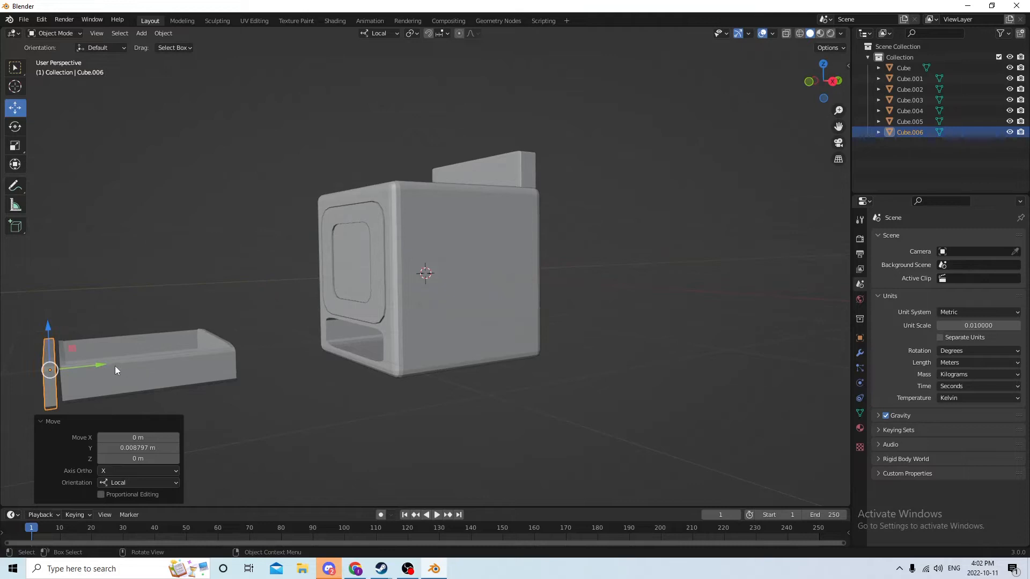
left_click_drag(100, 366, 108, 365)
scroll(114, 357, "down", 2)
middle_click_drag(119, 350, 180, 356)
- Turn the remaining panel into a handle bar by scaling its height to about 0.324 and narrowing it slightly along X
left_click(275, 449)
mouse_move(275, 450)
middle_mouse_down()
mouse_move(326, 416)
mouse_move(281, 431)
middle_mouse_up()
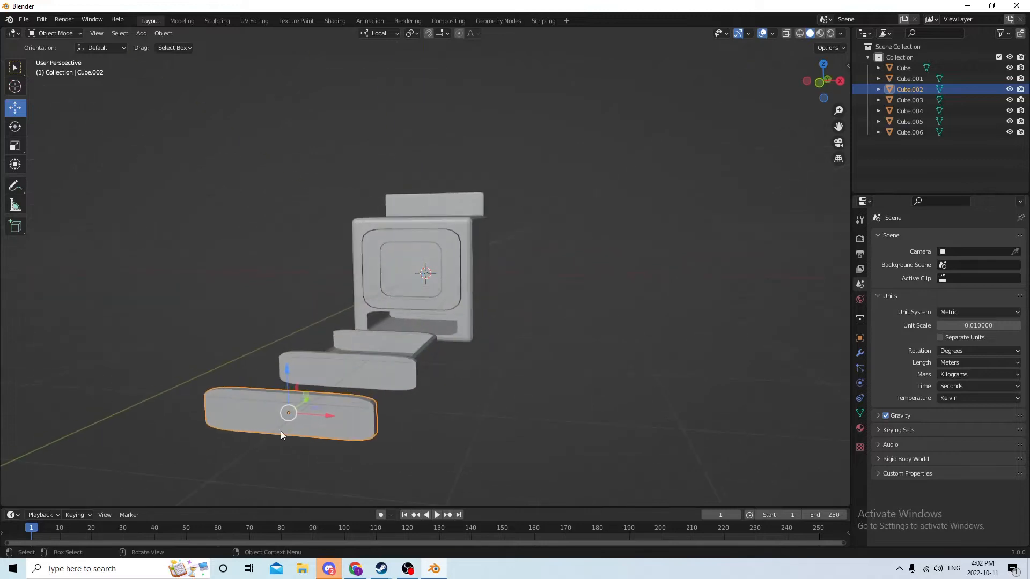
left_click(16, 146)
middle_click_drag(70, 139, 138, 126)
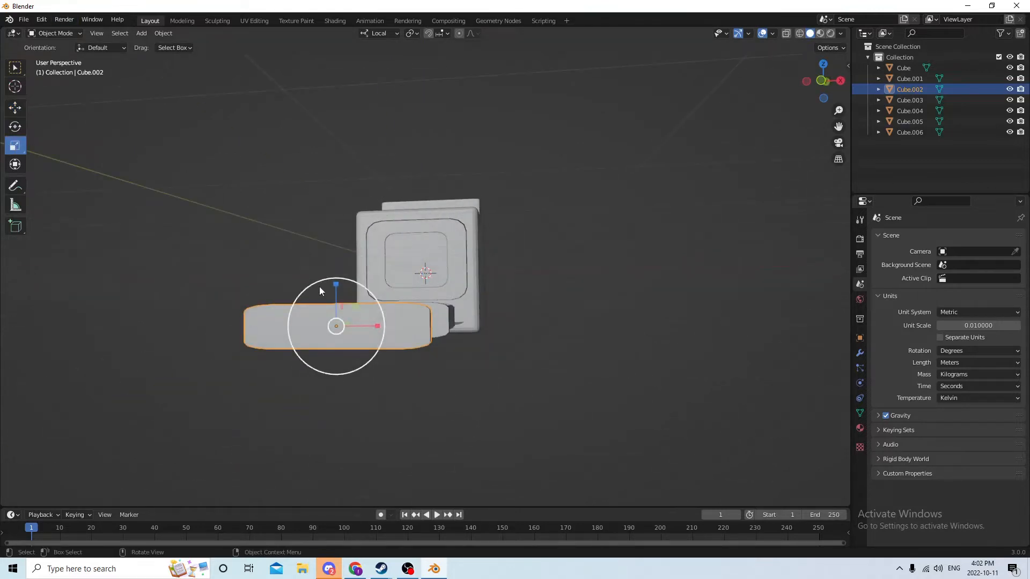
left_click_drag(333, 283, 333, 317)
middle_click_drag(333, 317, 308, 356)
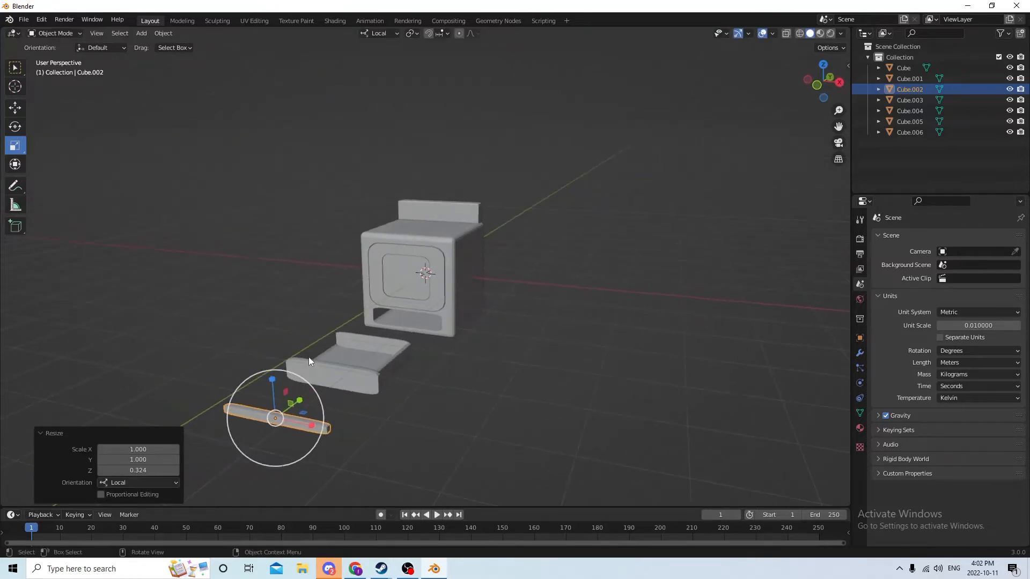
left_click_drag(312, 425, 308, 425)
- Move the handle bar about 0.0138 m along Y to the drawer front and nudge it another 0.00013 m against the panel
left_click(15, 111)
middle_click_drag(139, 190, 216, 371)
left_click_drag(223, 394, 305, 359)
middle_click_drag(306, 359, 292, 322)
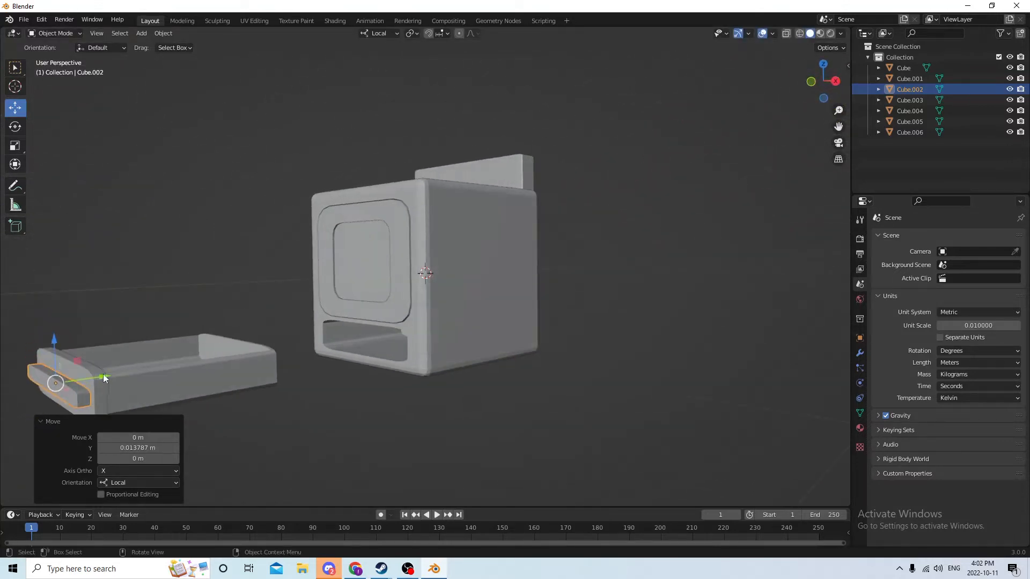
left_click_drag(104, 375, 107, 379)
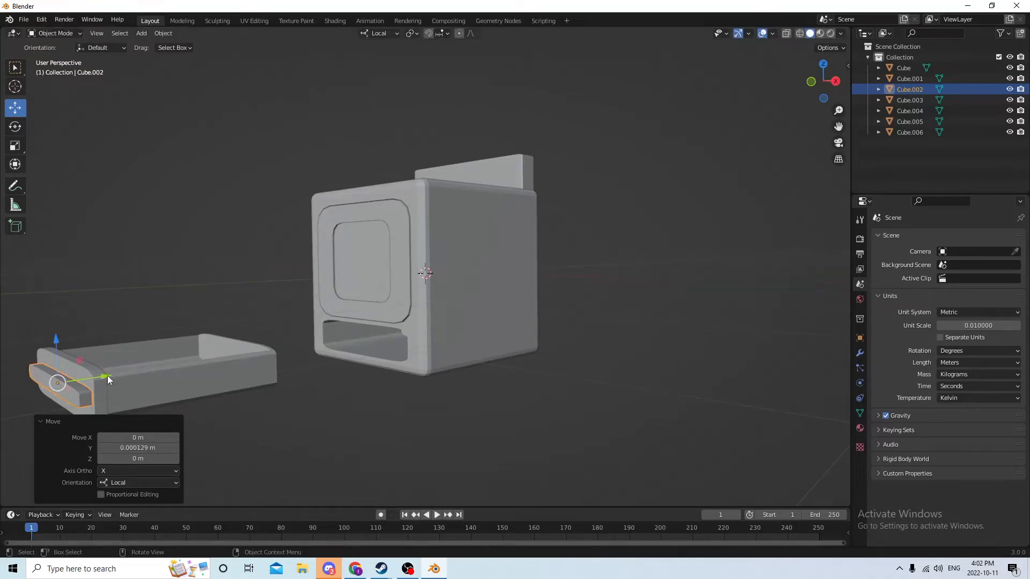
- Join the drawer tray, front panel and handle bar into one object
left_click(70, 385)
mouse_move(66, 293)
middle_mouse_down()
mouse_move(50, 299)
mouse_move(60, 306)
middle_mouse_up()
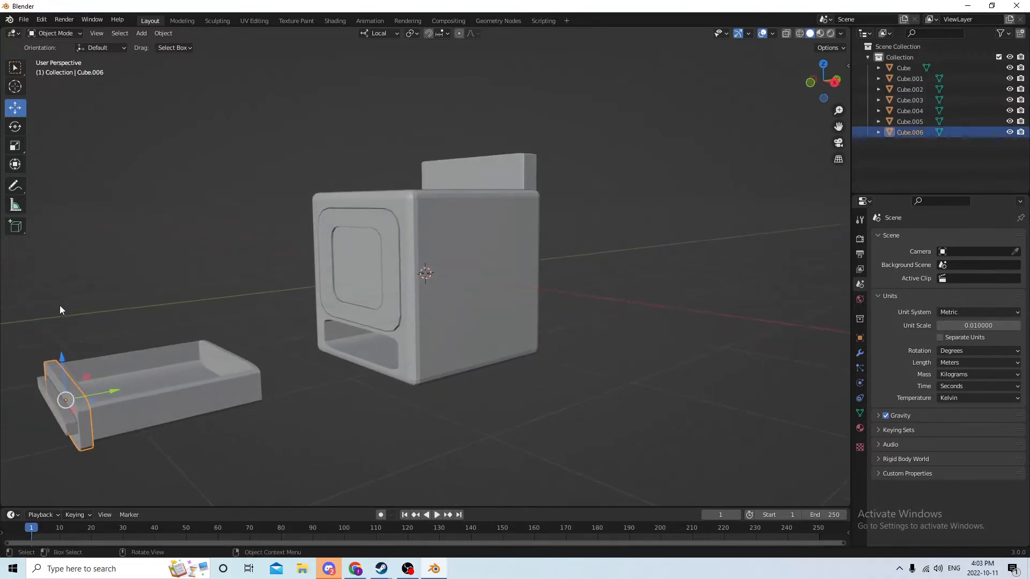
left_click(43, 388)
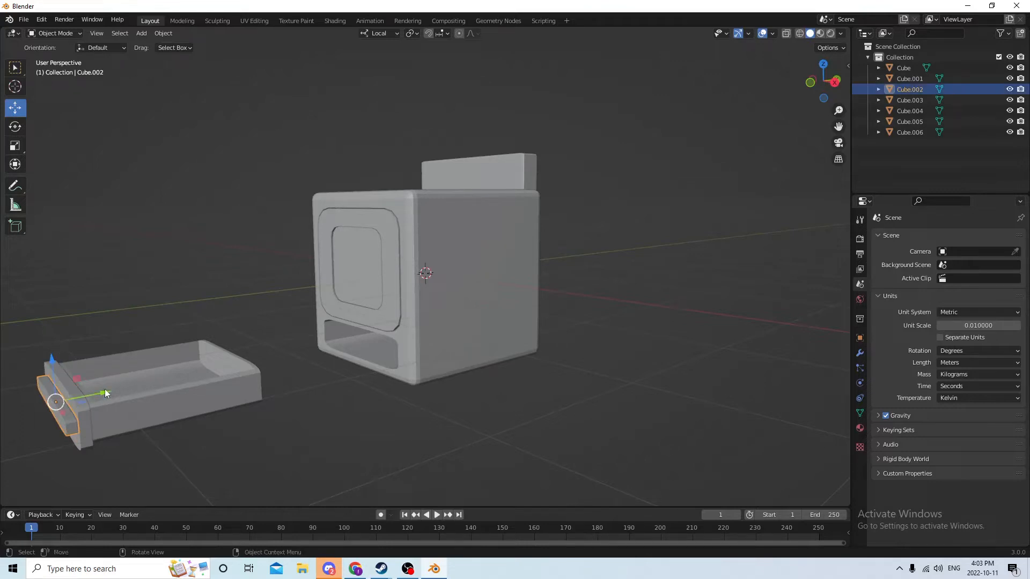
left_click(162, 373)
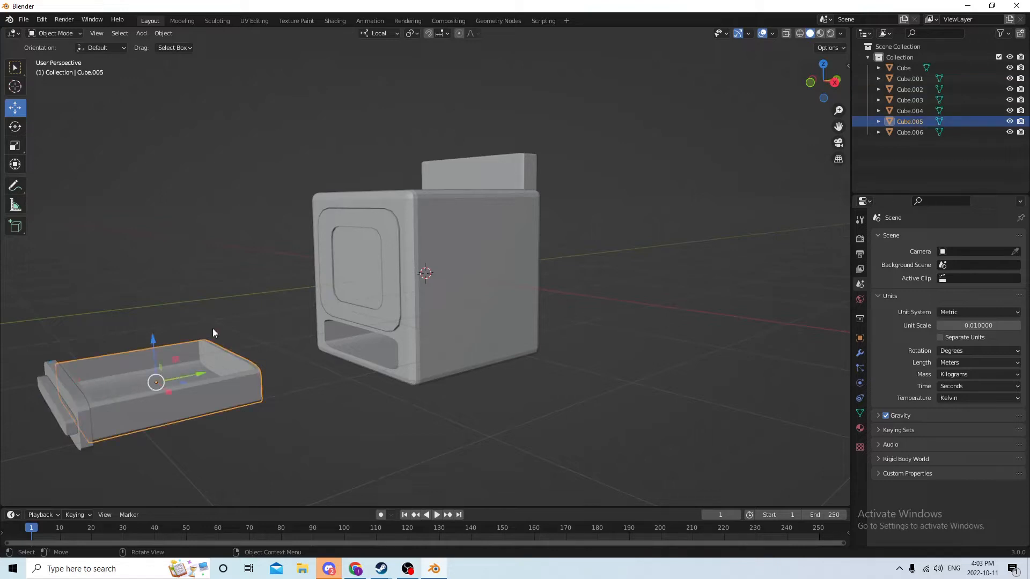
left_click(70, 395, "shift")
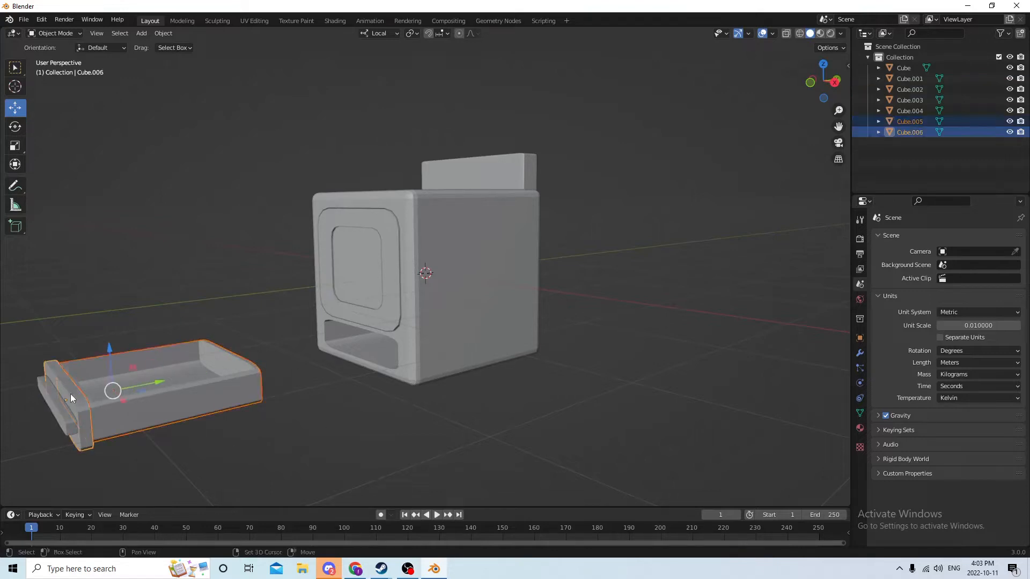
left_click(55, 410, "shift")
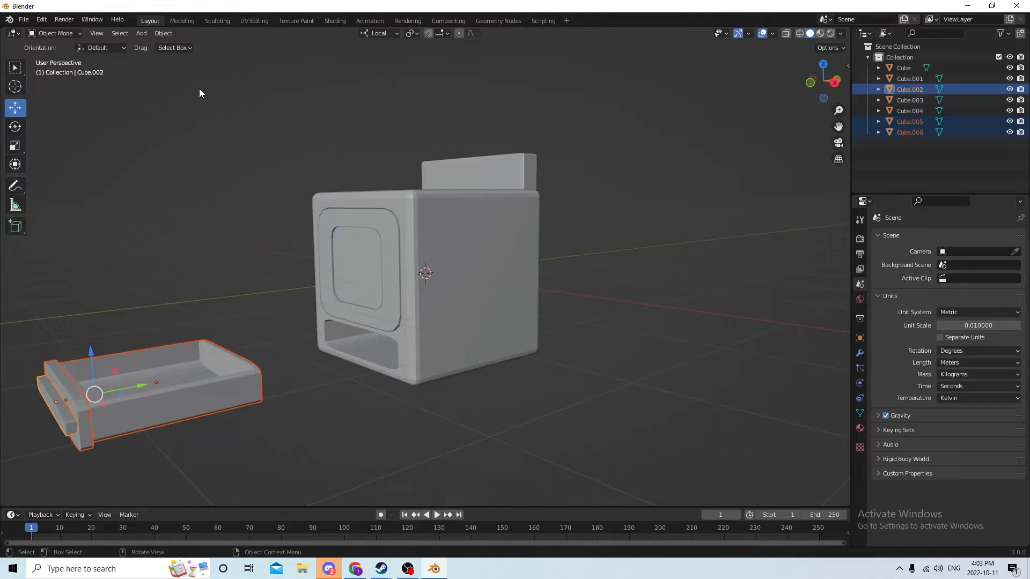
key("ctrl+j")
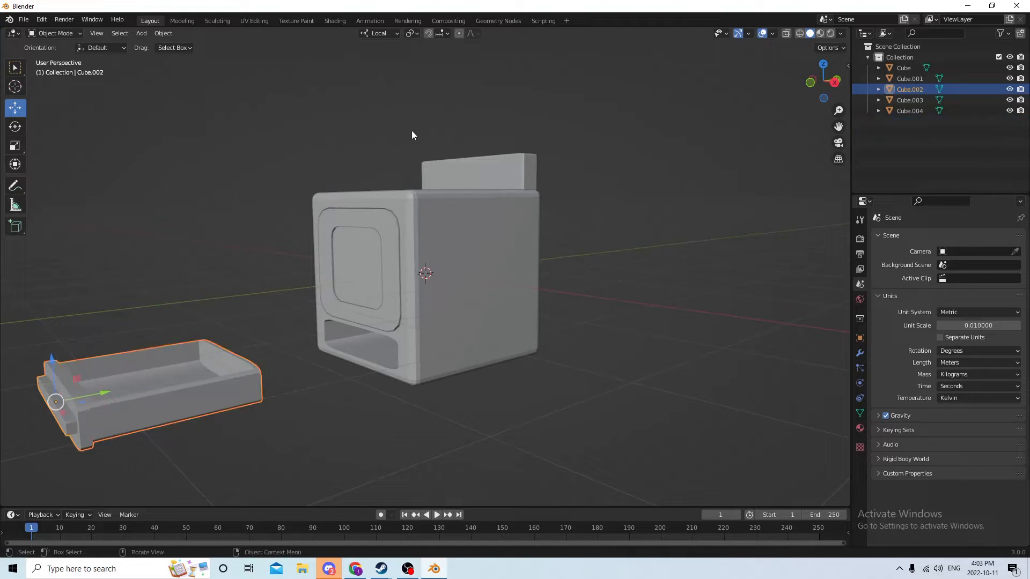
- Slide the joined drawer along its local Y axis into the body's lower opening and nudge it about 0.00039 m further in
middle_click_drag(213, 318, 250, 330)
left_click(179, 309)
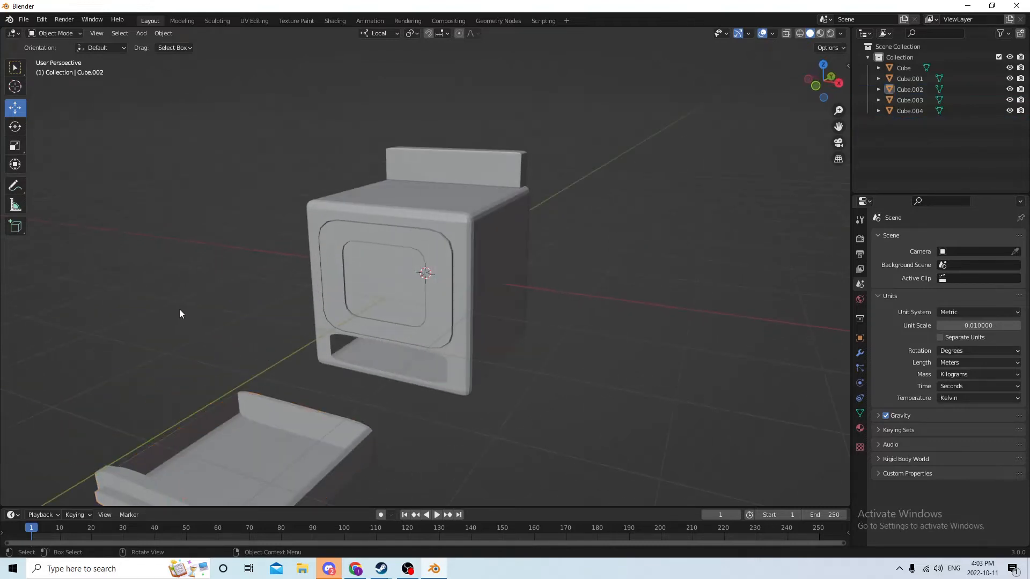
middle_click_drag(179, 309, 246, 345)
left_click(312, 417)
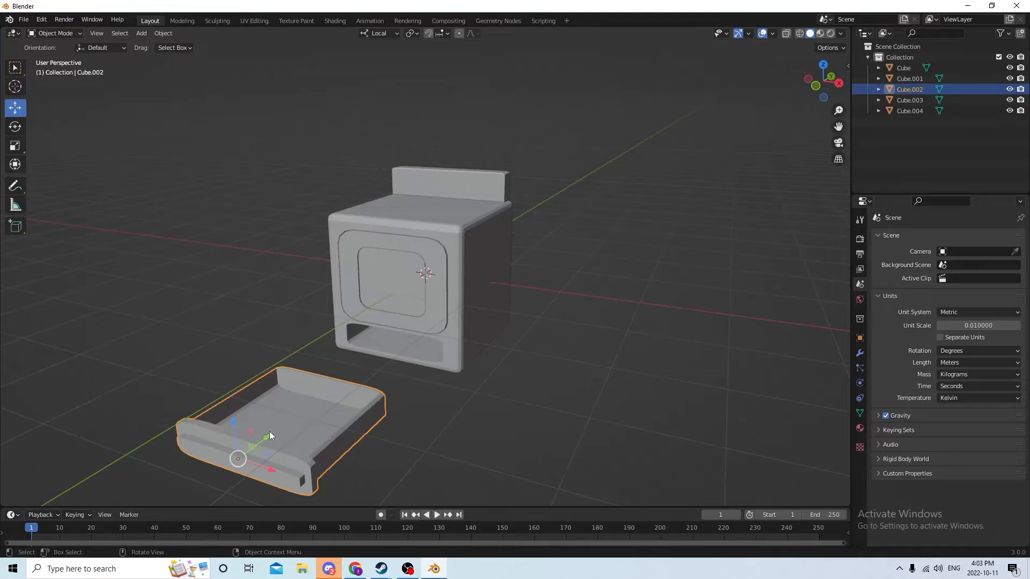
key("g")
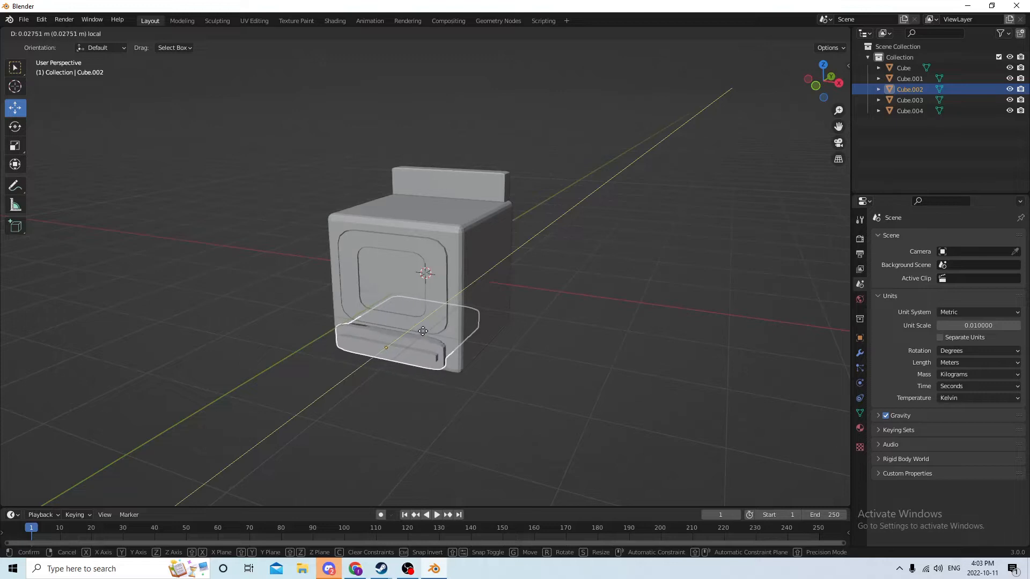
left_click(408, 333)
middle_click_drag(408, 333, 288, 342)
scroll(288, 342, "up", 3)
left_click_drag(340, 358, 349, 359)
scroll(349, 357, "down", 2)
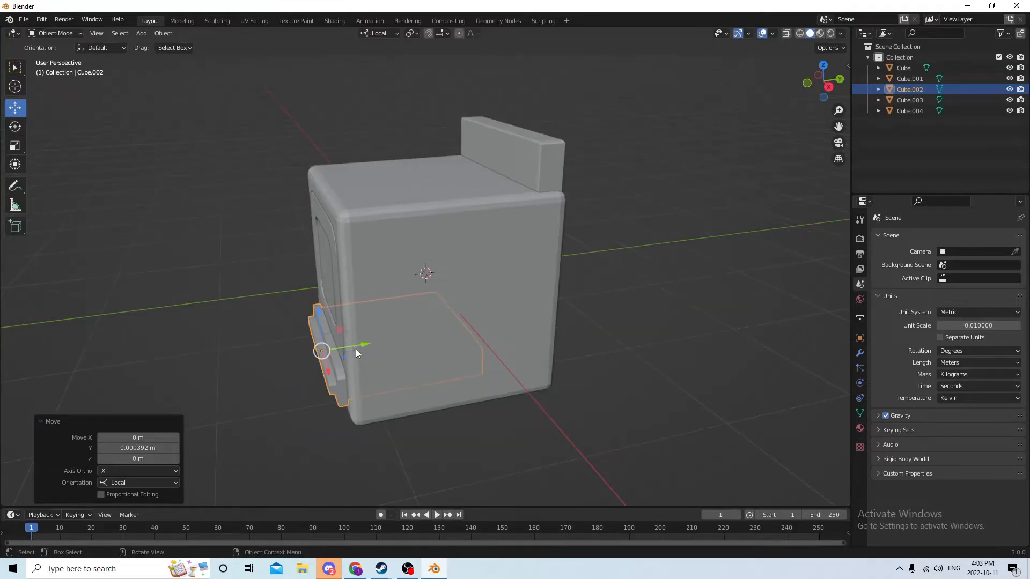
- Join the inset window and the front door into one object
middle_click_drag(355, 349, 443, 314)
left_click(591, 321)
left_click(345, 358)
left_click(418, 307)
scroll(457, 320, "up", 2)
left_click(445, 311, "shift")
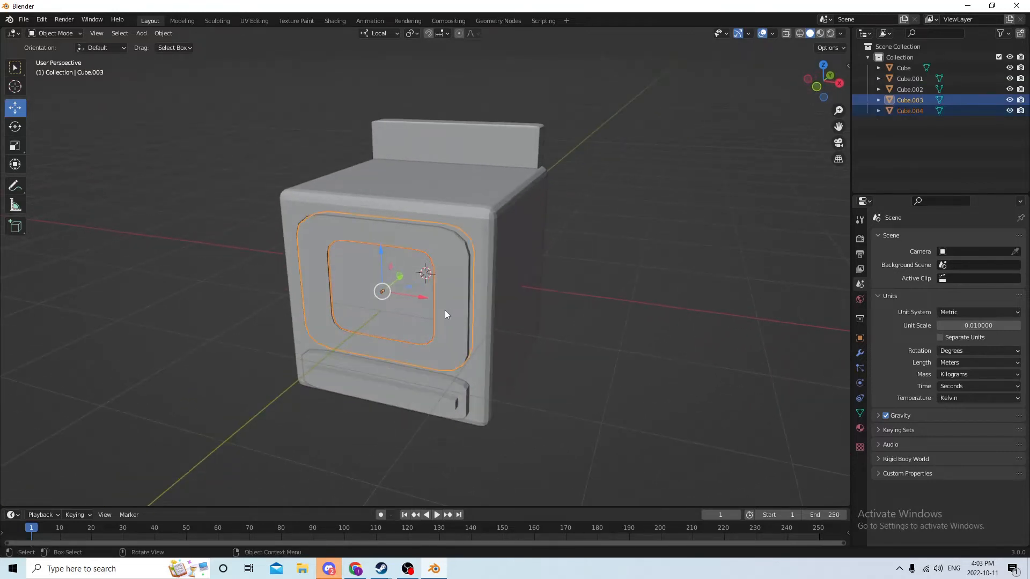
key("ctrl+j")
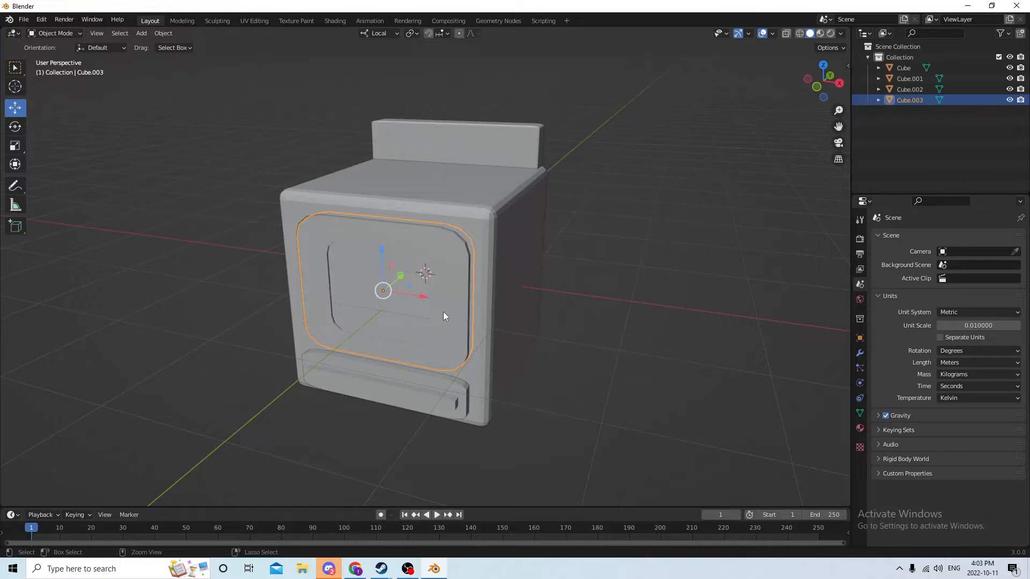
middle_click_drag(443, 315, 406, 313)
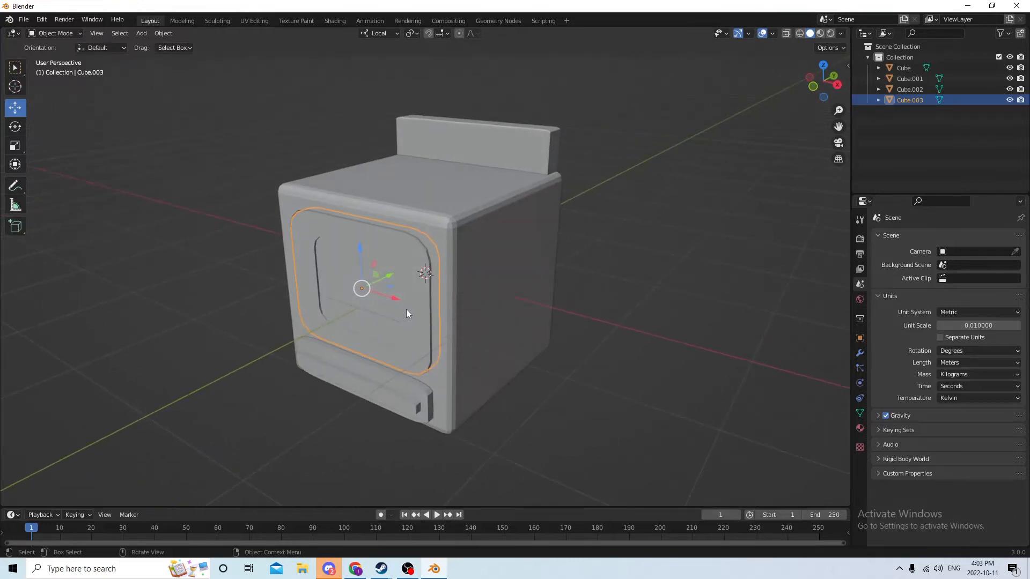
left_click(328, 318)
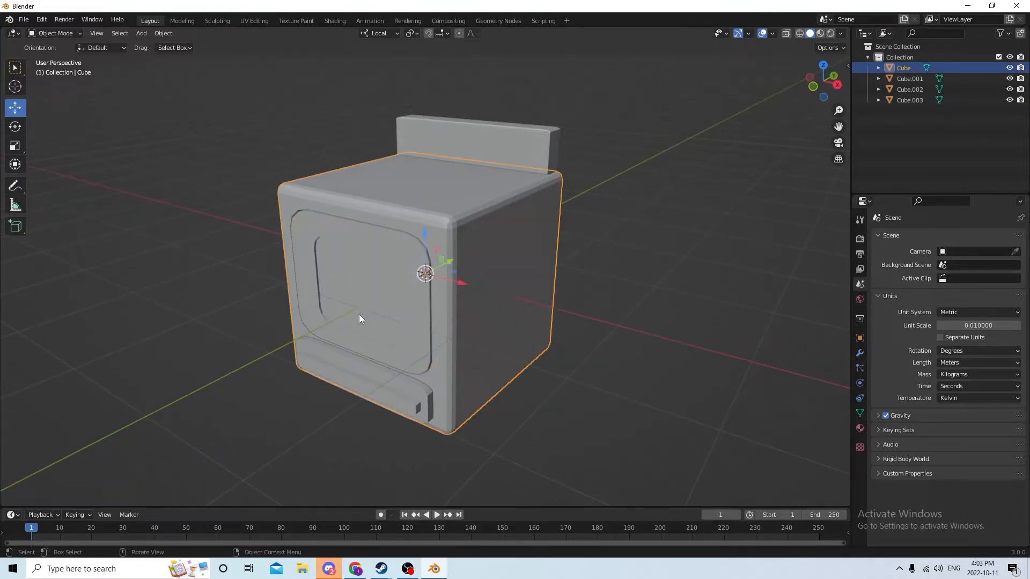
middle_click_drag(363, 314, 330, 302)
left_click(343, 293)
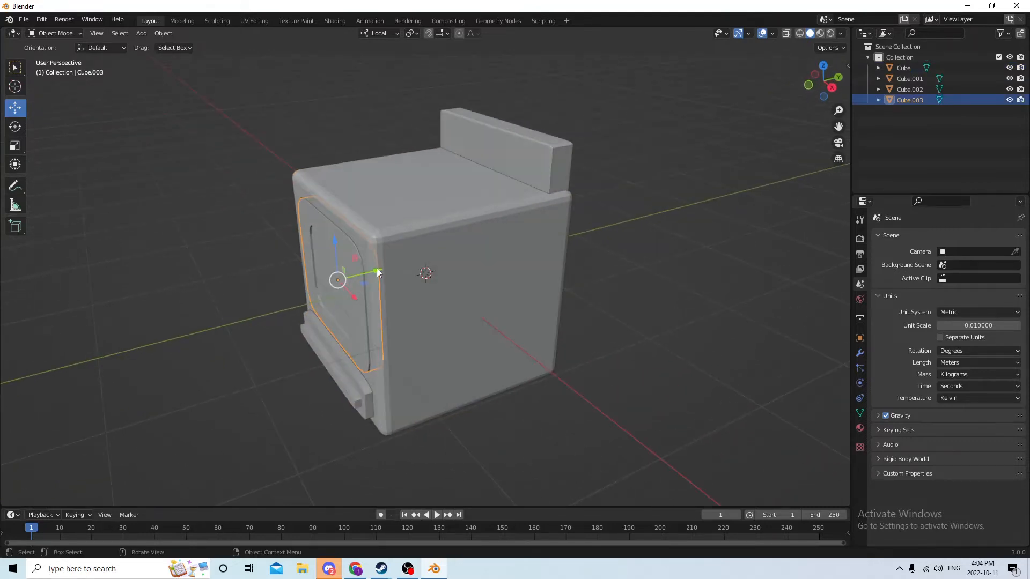
left_click_drag(377, 268, 288, 298)
right_click(287, 297)
middle_click_drag(289, 297, 268, 278)
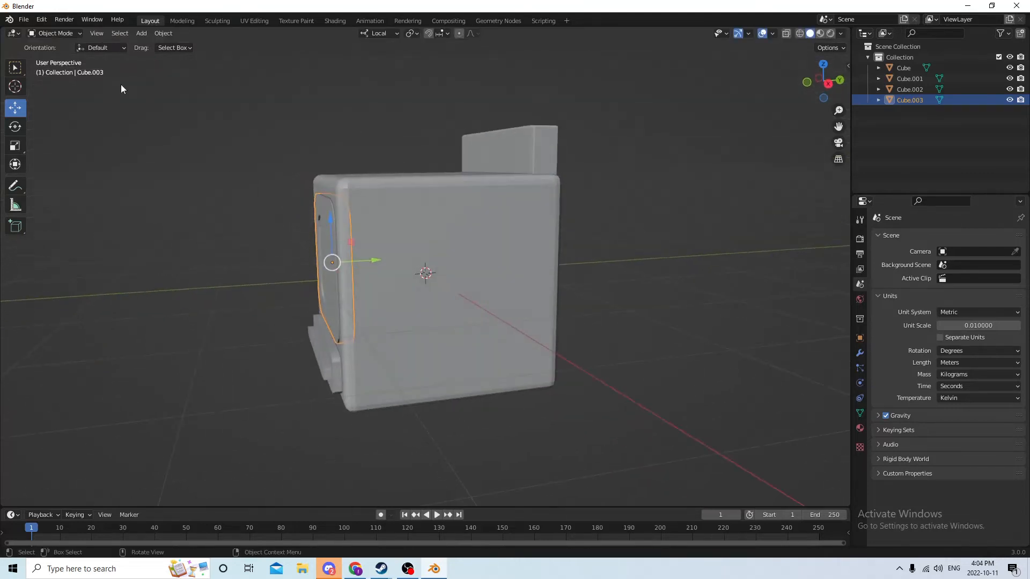
left_click(16, 129)
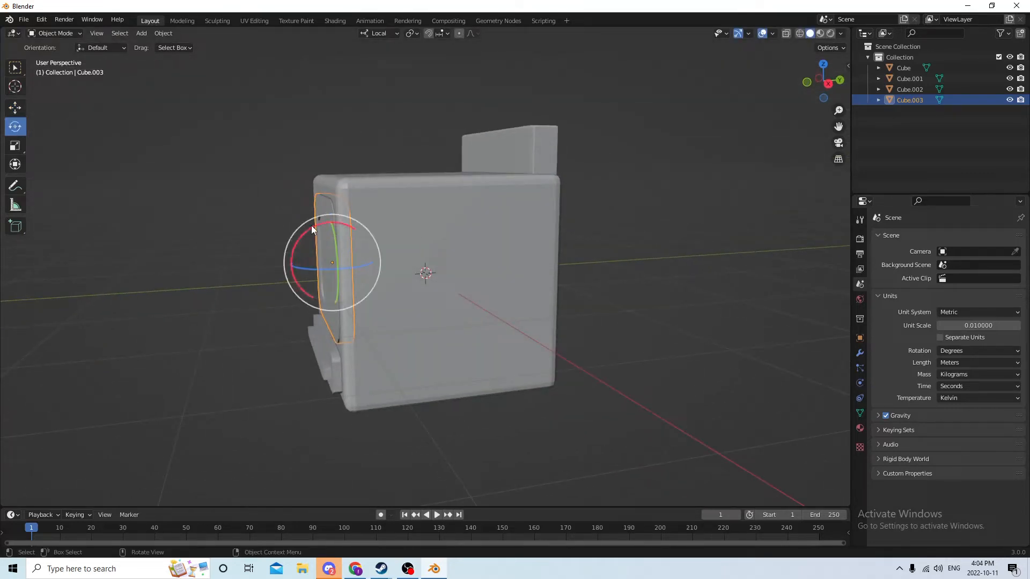
left_click_drag(312, 230, 324, 248)
middle_click_drag(208, 256, 303, 213)
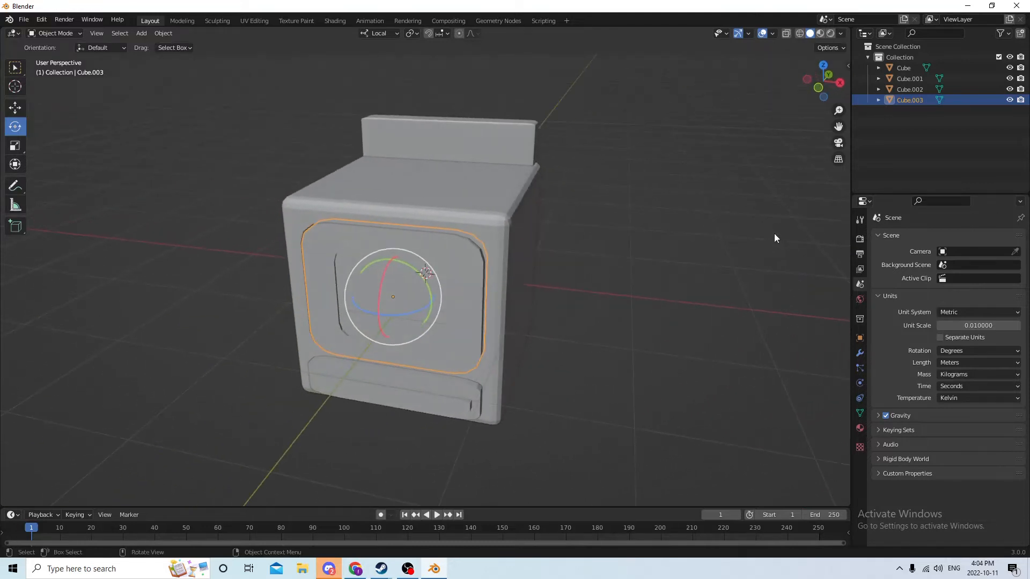
- Examine the assembled body, door and drawer from the front and both sides, leaving nothing selected
left_click(738, 219)
middle_click_drag(738, 219, 771, 218)
middle_click_drag(392, 257, 497, 357)
left_click_drag(497, 357, 512, 378)
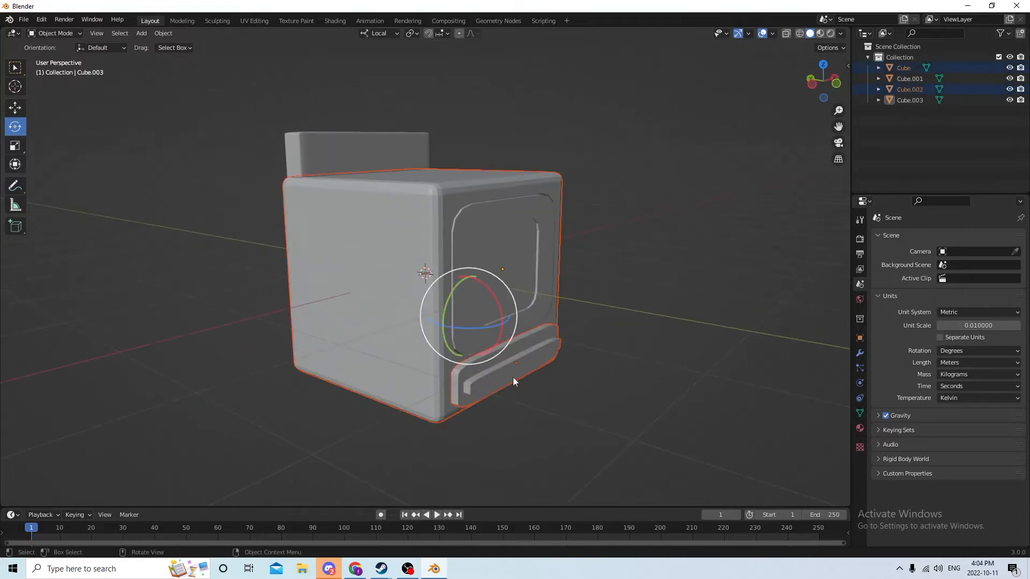
middle_click_drag(513, 378, 546, 388)
middle_click_drag(555, 337, 710, 267)
left_click(690, 271)
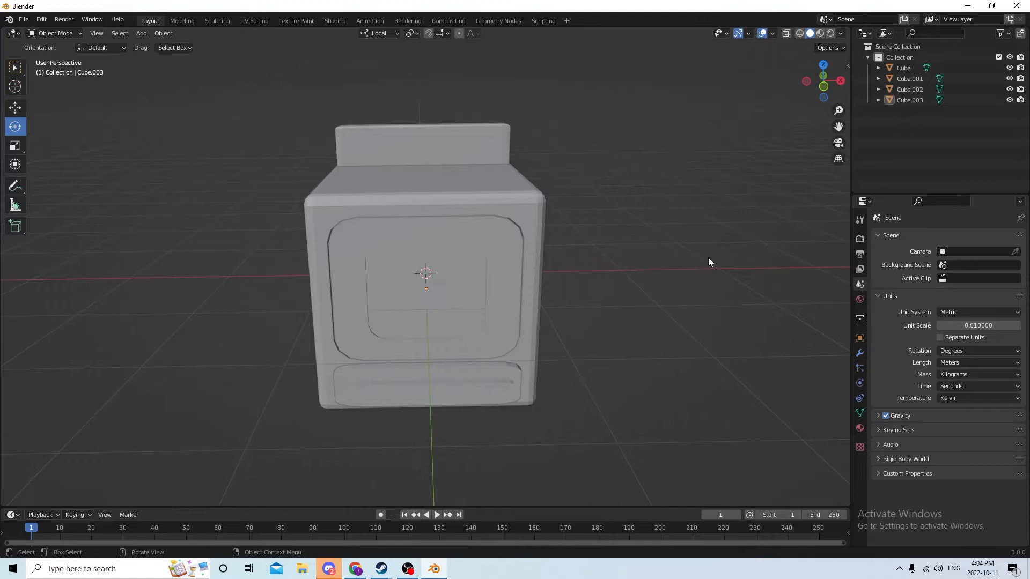
middle_click_drag(733, 249, 654, 263)
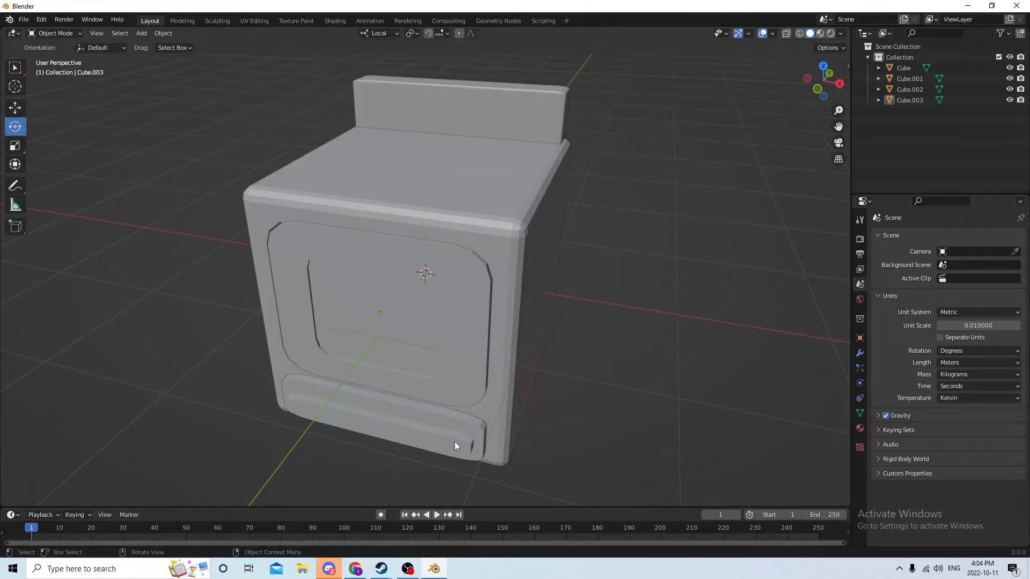
- Add a 32-vertex cylinder at the origin and scale it uniformly to about 0.245
middle_click_drag(457, 444, 504, 381)
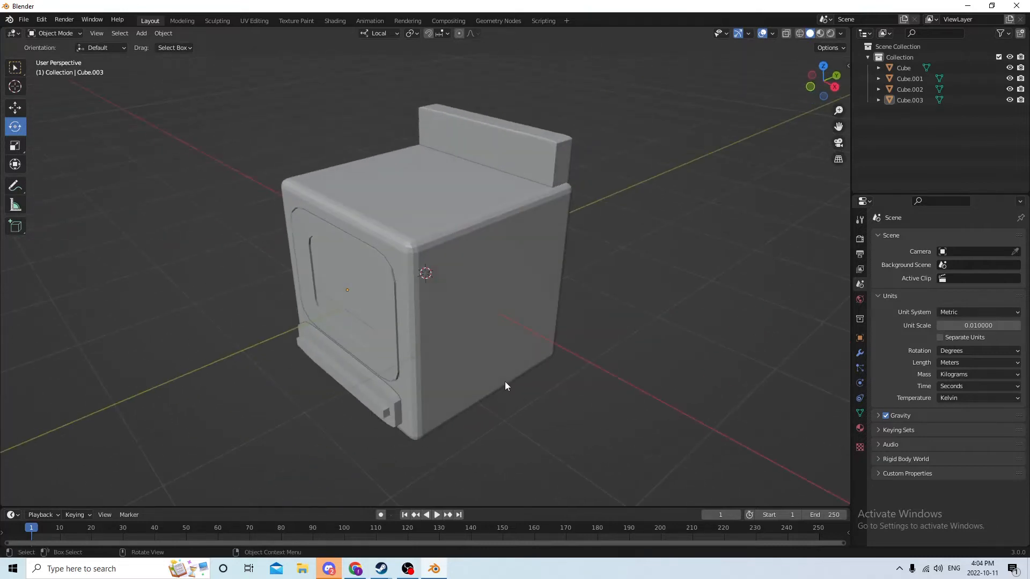
key("shift+a")
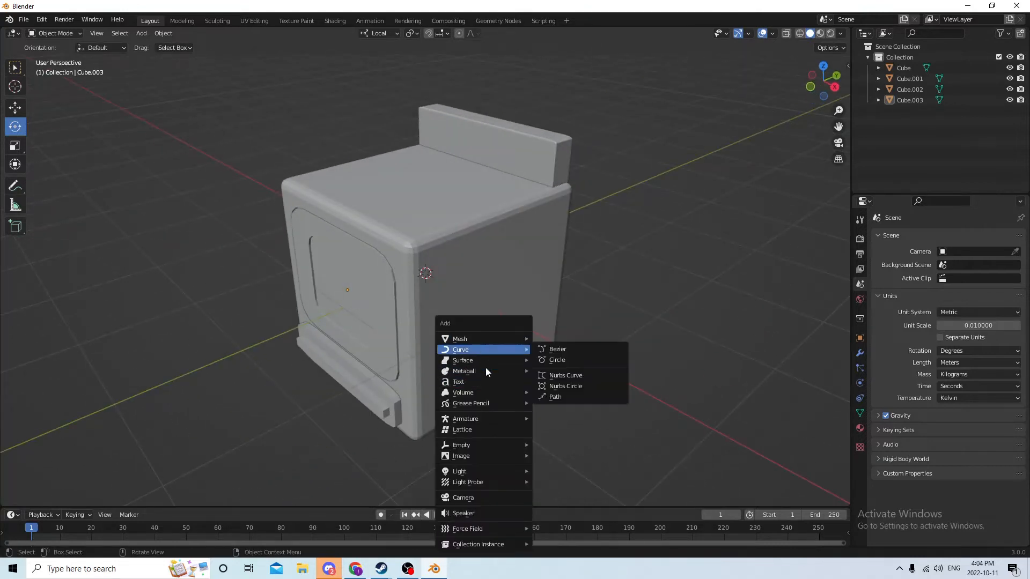
mouse_move(467, 342)
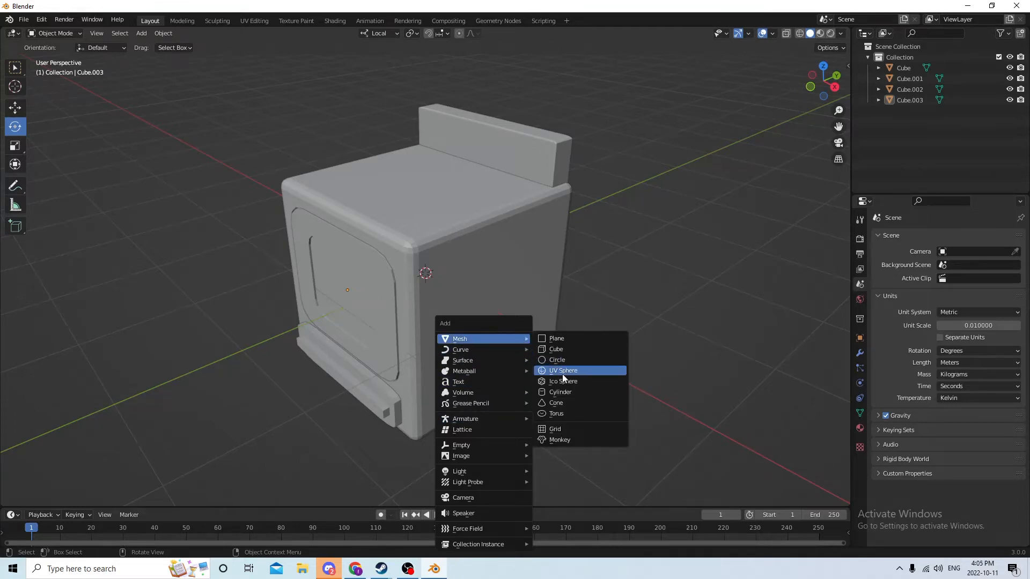
left_click(563, 392)
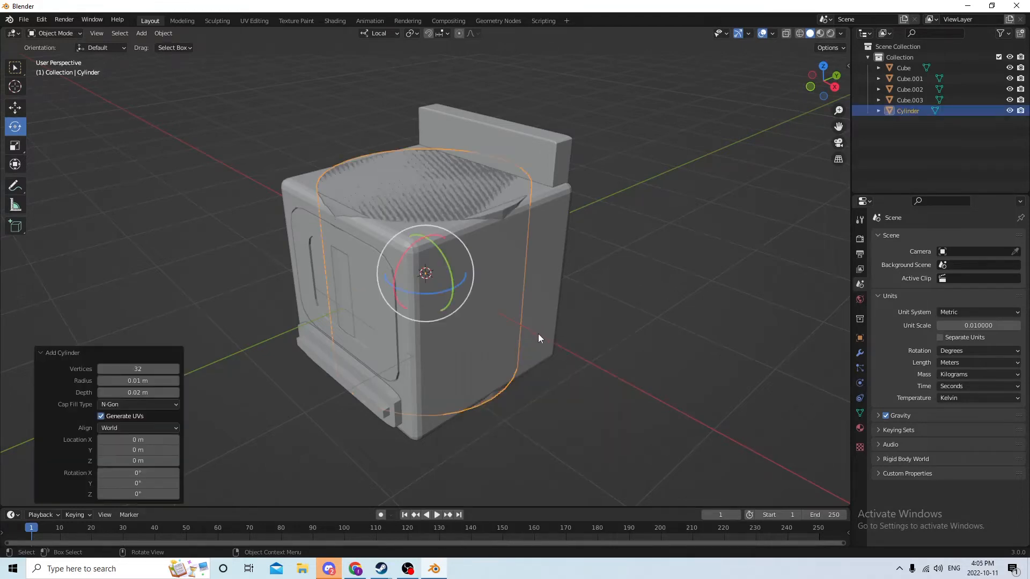
middle_click_drag(539, 334, 450, 251)
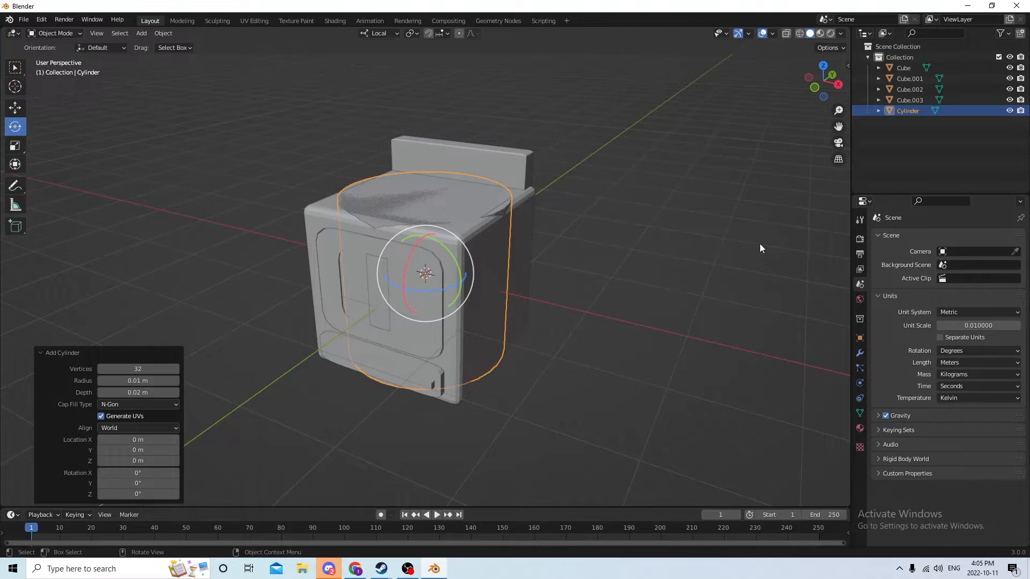
middle_click_drag(760, 248, 770, 246)
key("s")
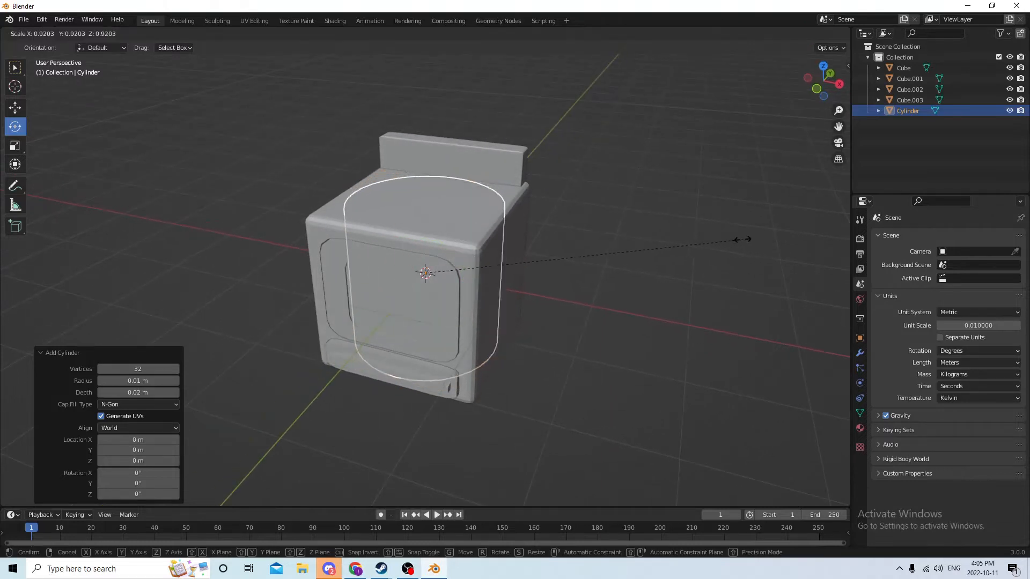
left_click(504, 245)
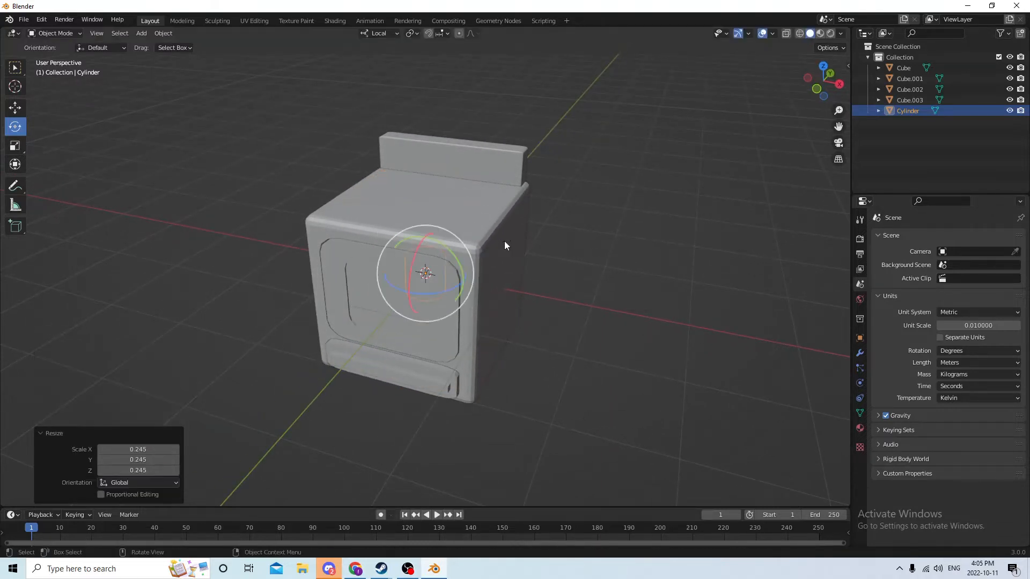
- Raise the cylinder through the body's top and move it about -0.0058 m along Y and -0.0057 m along X
middle_click_drag(504, 245, 365, 214)
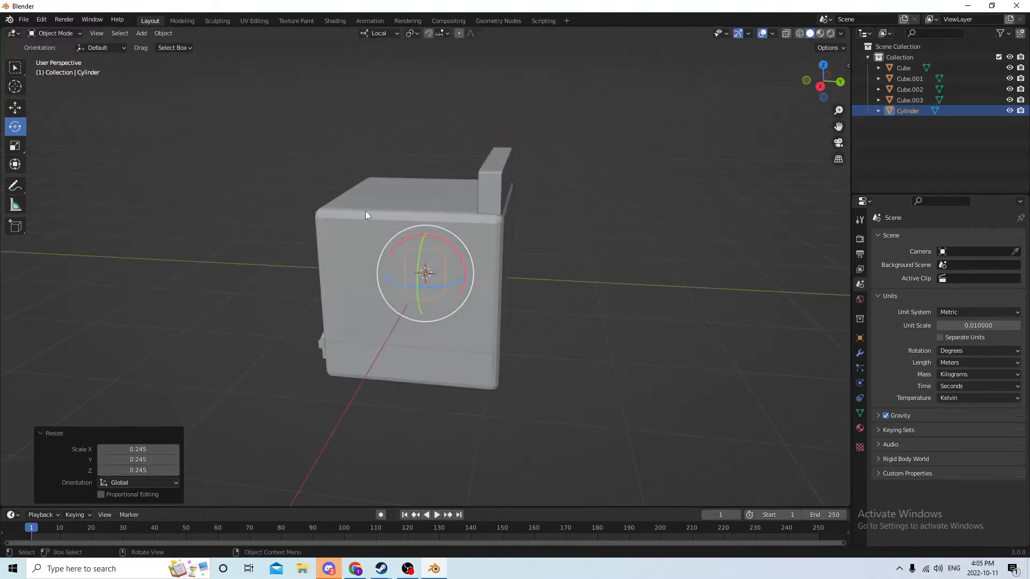
left_click(15, 108)
middle_click_drag(53, 126, 499, 213)
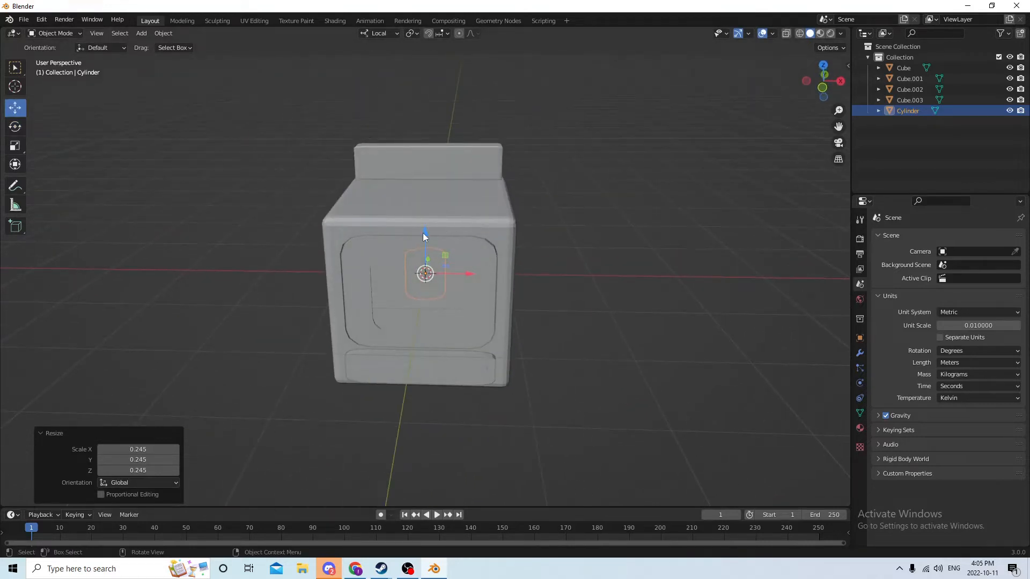
left_click_drag(423, 233, 424, 173)
middle_click_drag(425, 173, 515, 179)
left_click_drag(380, 211, 429, 202)
middle_click_drag(426, 202, 296, 214)
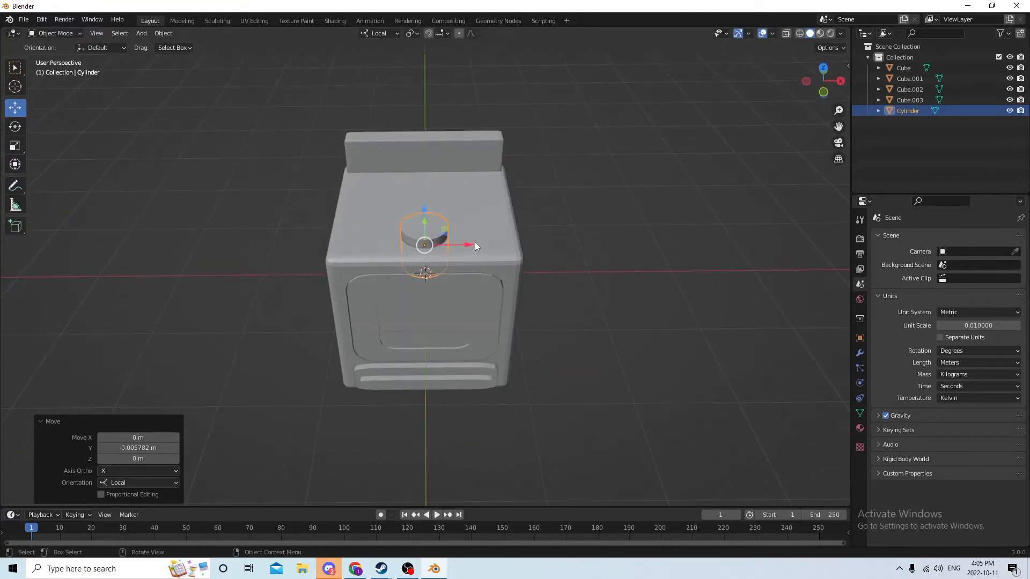
left_click_drag(475, 245, 420, 246)
middle_click_drag(420, 245, 398, 198)
- Flatten the cylinder into a burner disc by scaling Z to about 0.125 and raise it about 0.0015 m onto the top surface
left_click(15, 145)
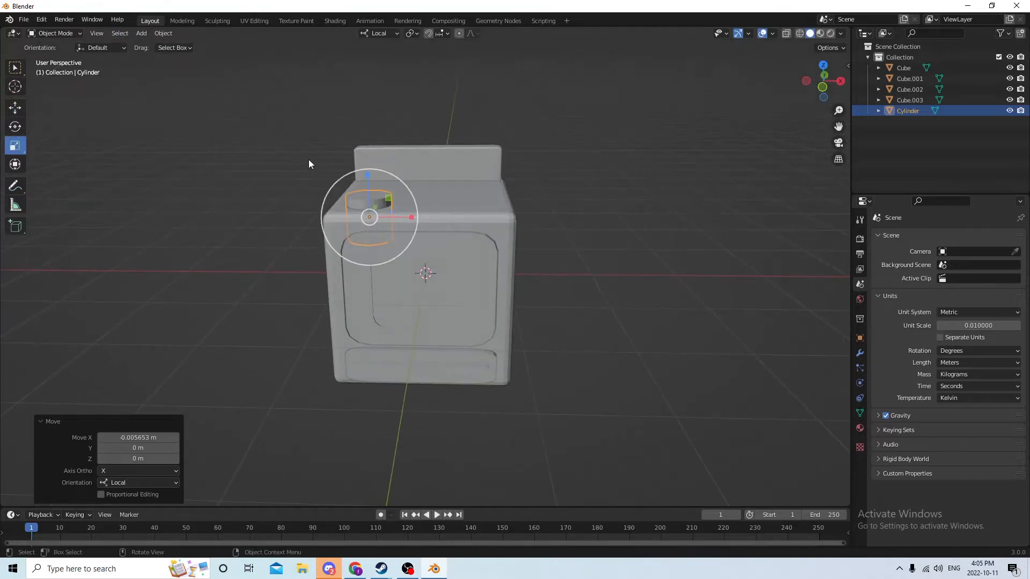
left_click_drag(368, 175, 369, 211)
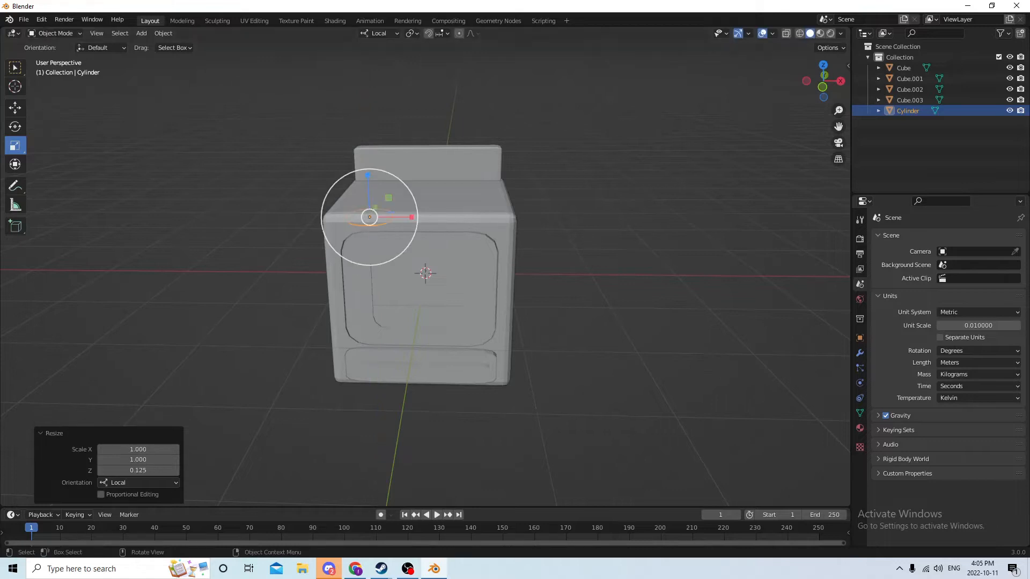
left_click(15, 107)
left_click_drag(366, 171, 365, 155)
middle_click_drag(366, 186, 403, 195)
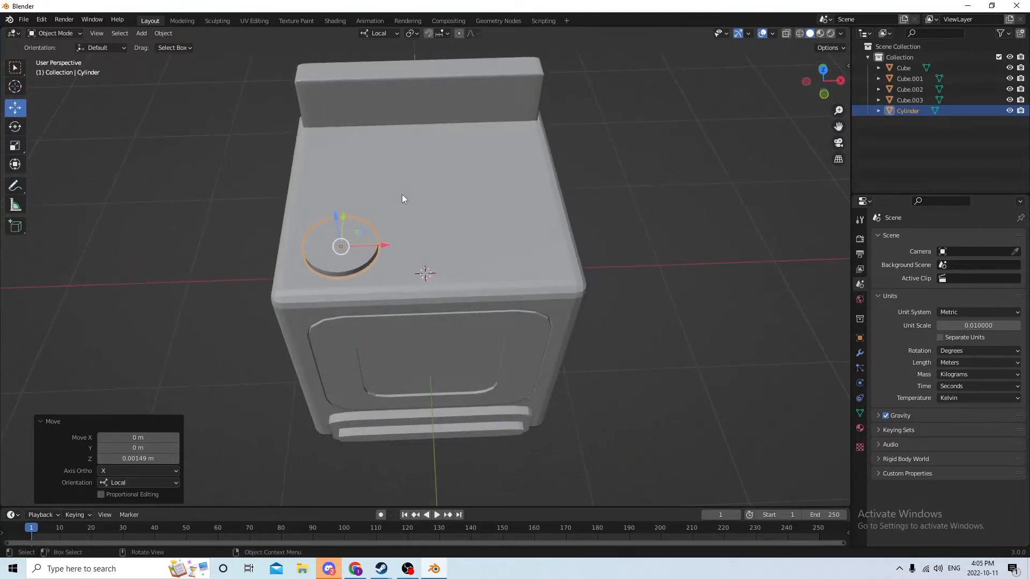
- Duplicate the burner disc in place and display the copy's object transform properties
key("shift+d")
key("Escape")
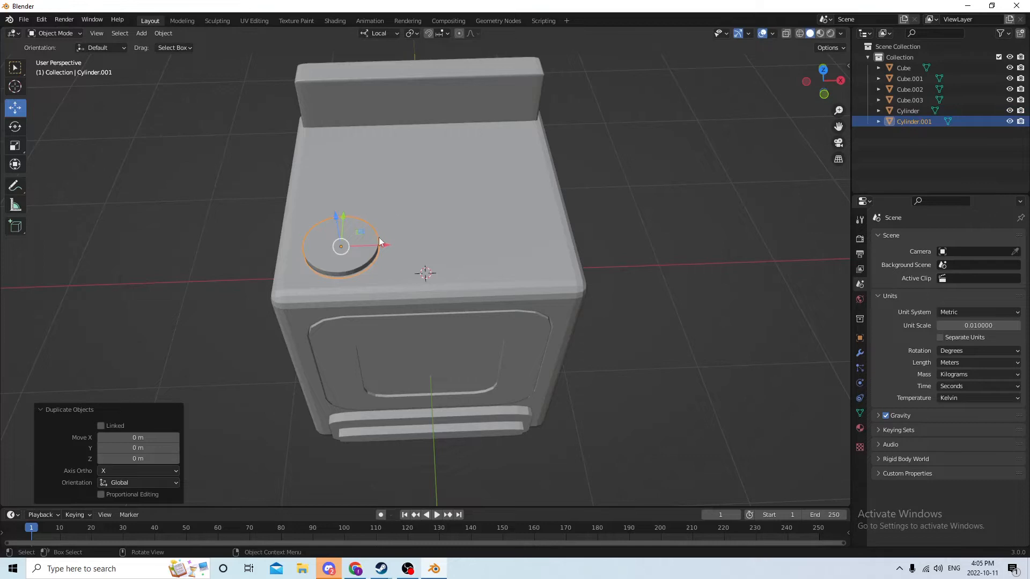
left_click(859, 319)
left_click(860, 300)
left_click(860, 286)
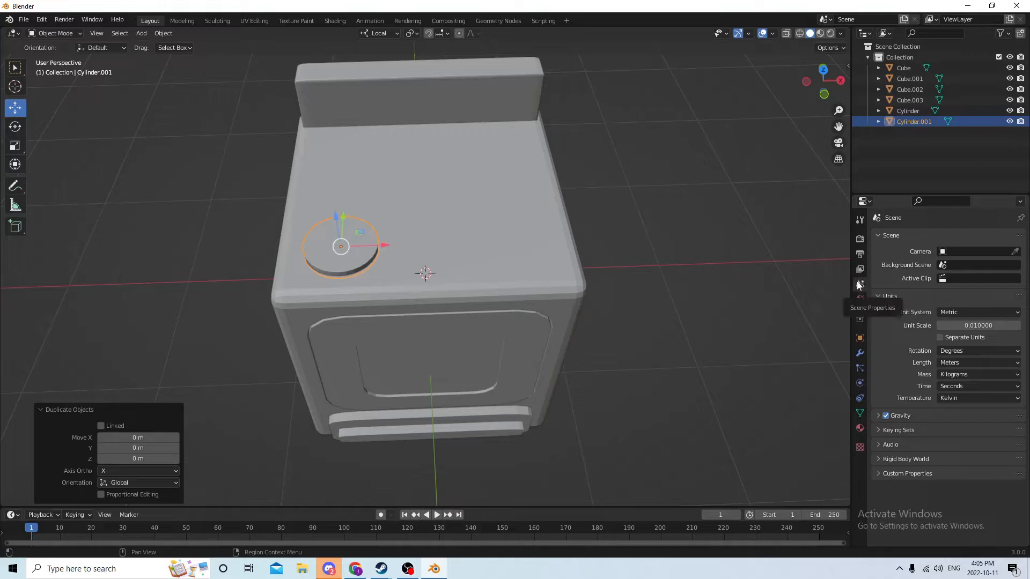
left_click(860, 299)
left_click(859, 320)
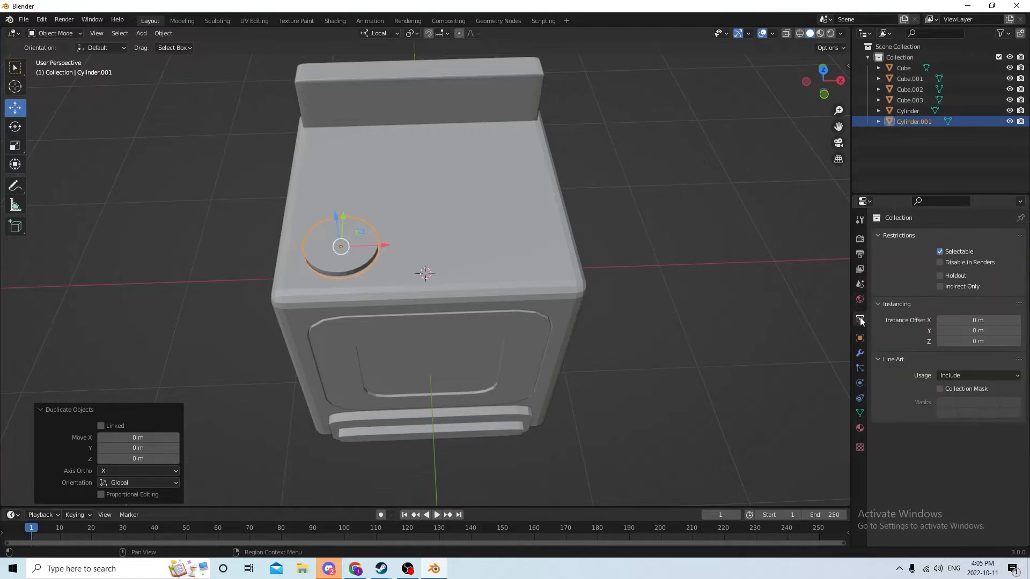
left_click(860, 338)
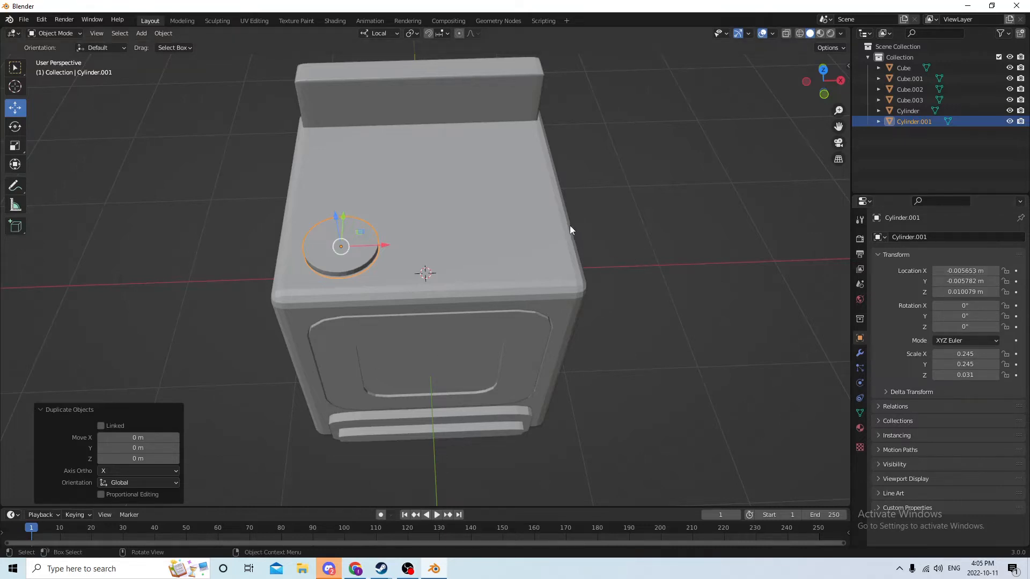
- Set the duplicated burner disc's X location to 0.005653 m to mirror it across the stove's front half
middle_click_drag(570, 227, 30, 191)
middle_click_drag(398, 214, 536, 258)
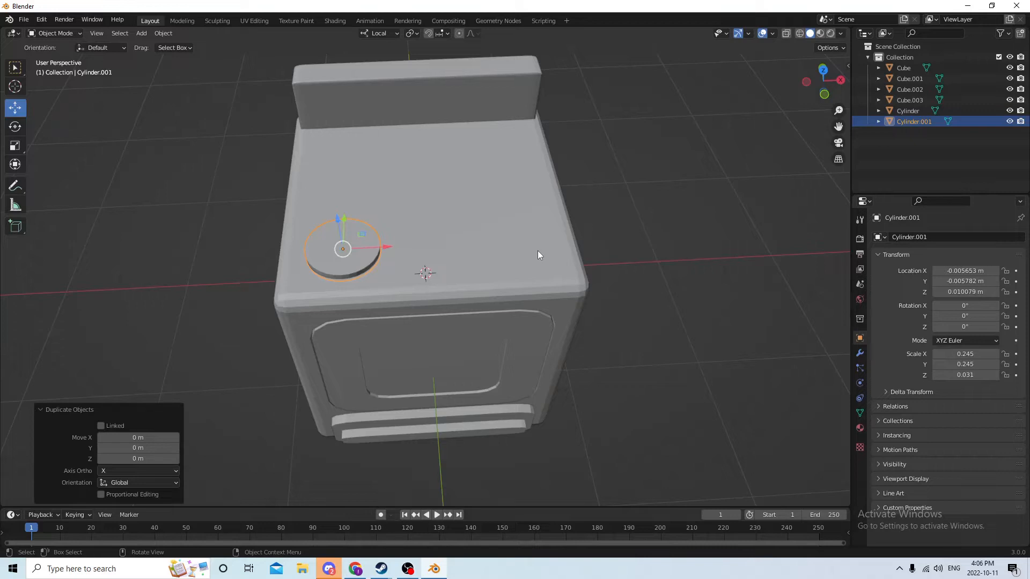
left_click(948, 271)
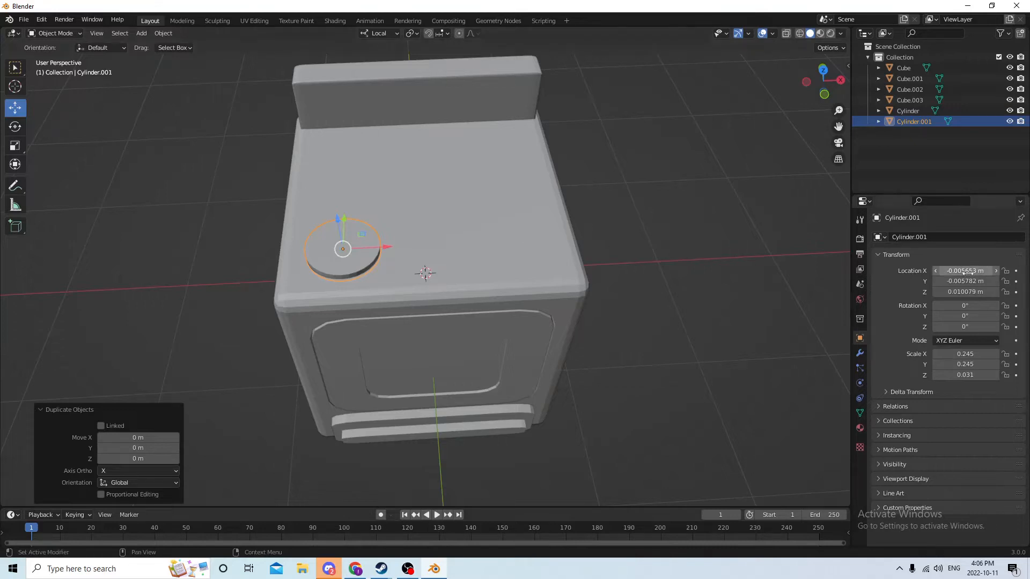
left_click(939, 270)
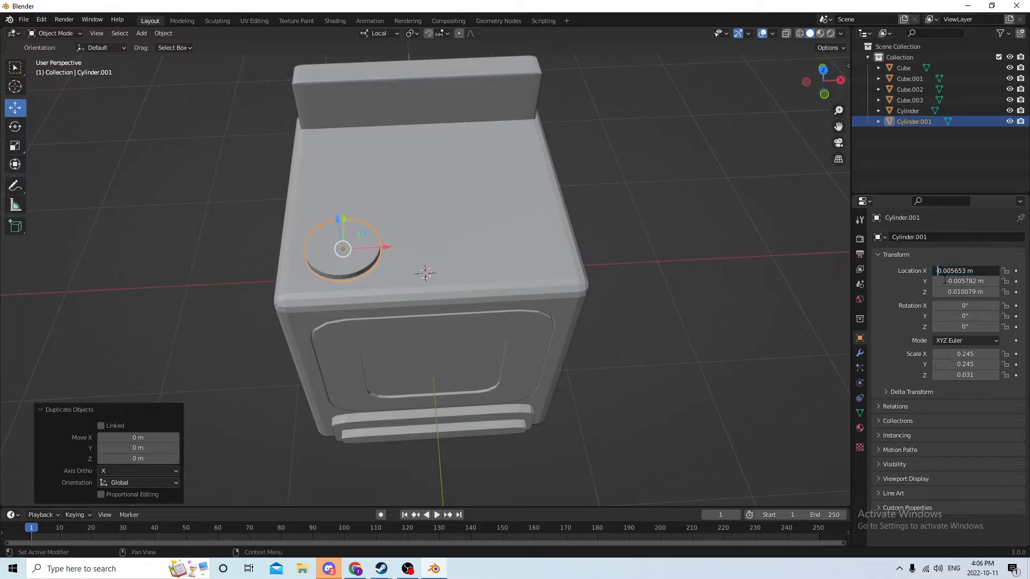
key("BackSpace")
key("Return")
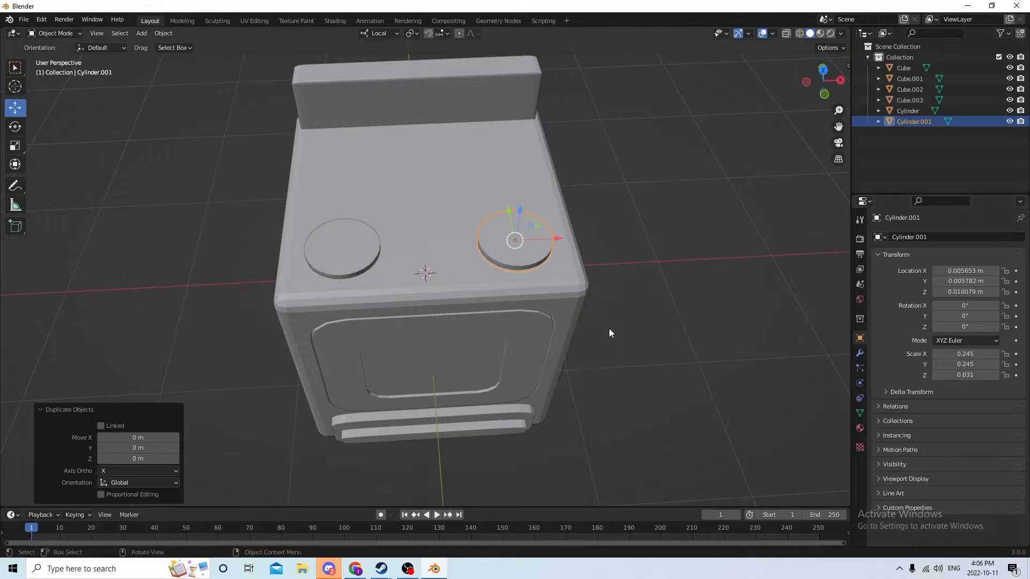
middle_click_drag(609, 328, 639, 233)
middle_click_drag(635, 258, 628, 255)
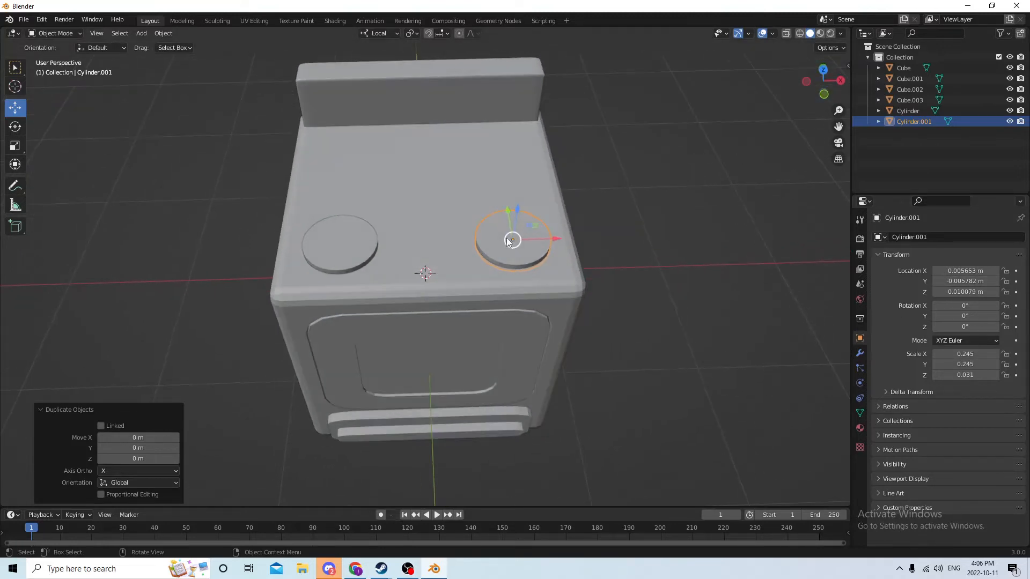
- Duplicate the front disc on the positive X side in place and set the copy's Y location to 0.005782 m
middle_click_drag(496, 232, 403, 230)
left_click(506, 229)
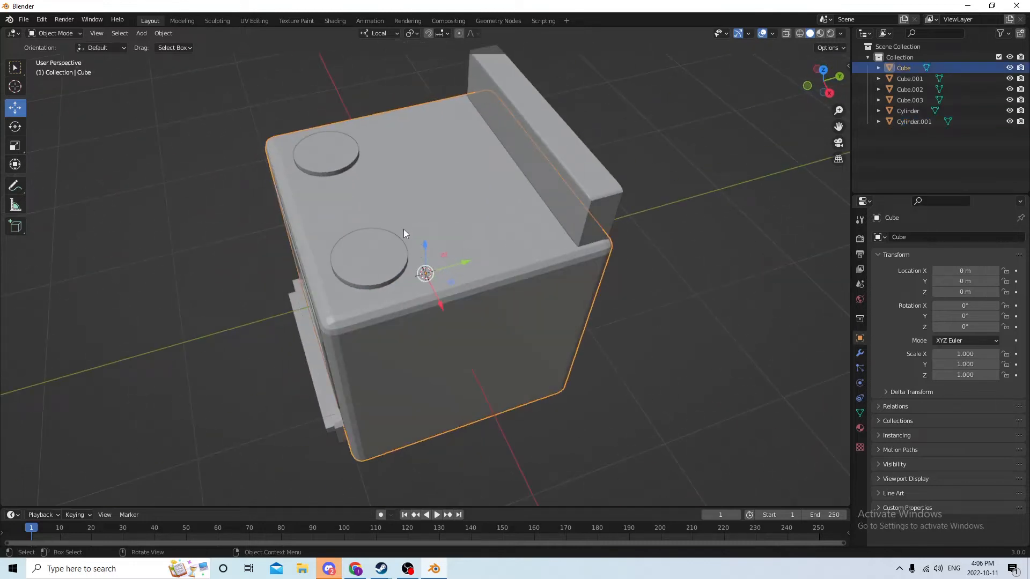
left_click(350, 261)
middle_click_drag(350, 261, 388, 251)
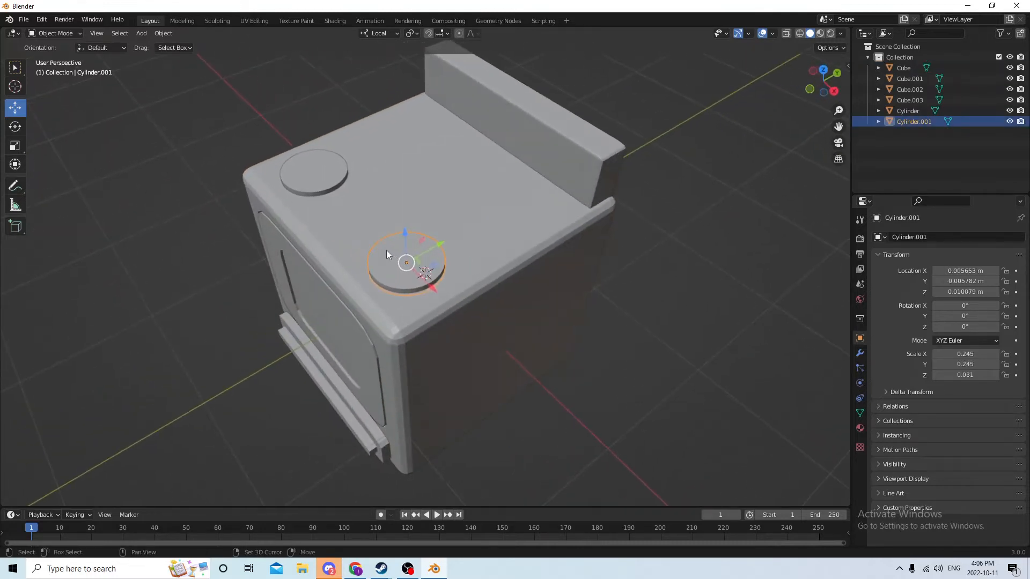
key("shift+d")
right_click(477, 224)
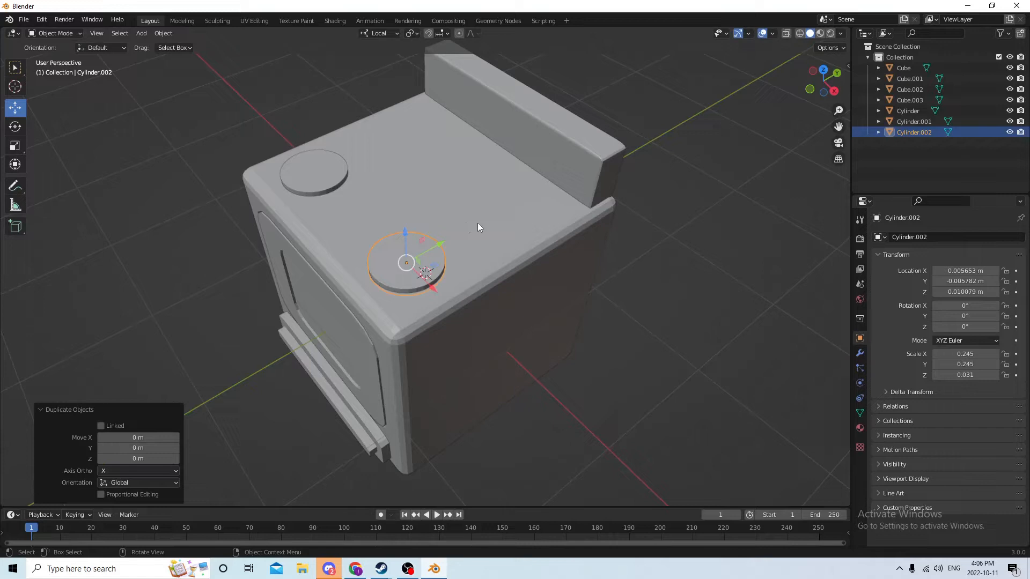
double_click(949, 281)
left_click(937, 280)
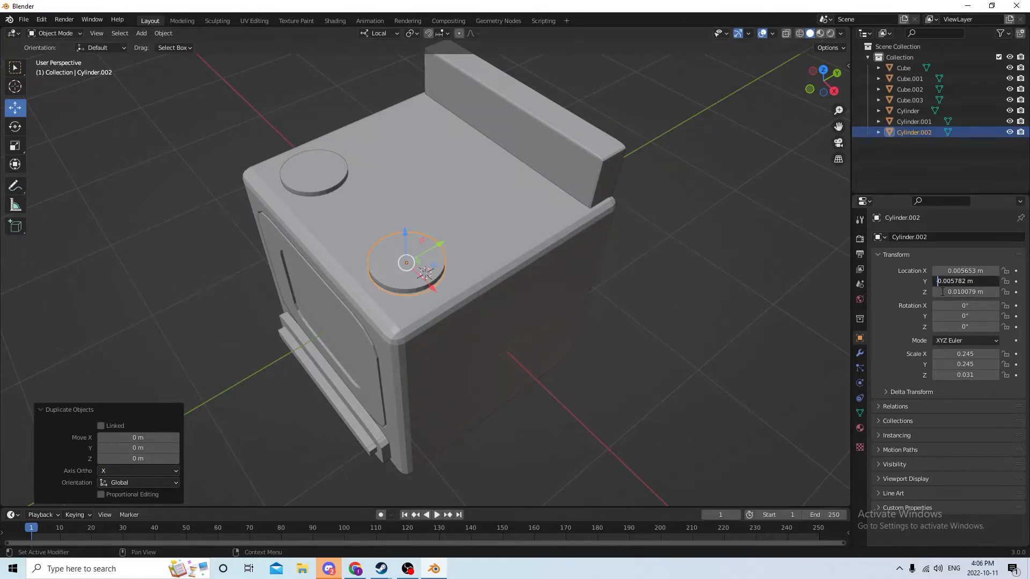
key("Return")
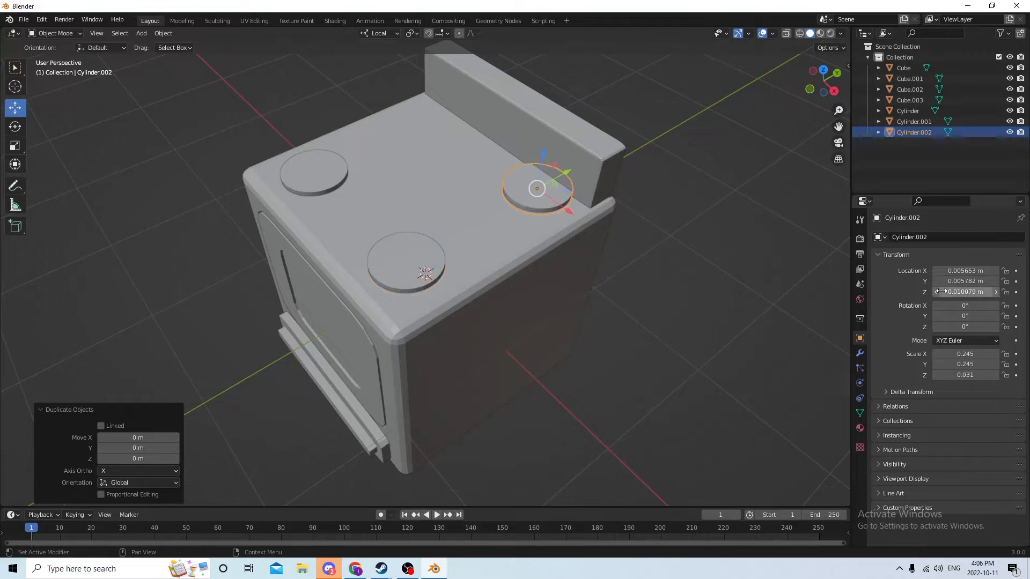
- Move the rear burner disc forward along Y to about 0.0036 m, clear of the back panel
middle_click_drag(845, 220, 643, 166)
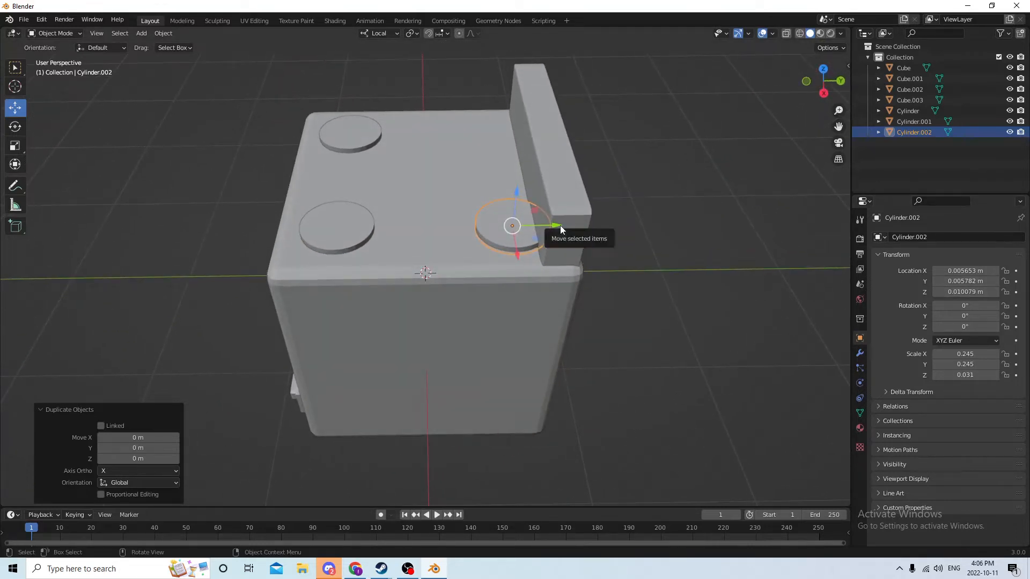
left_click_drag(554, 229, 518, 224)
left_click(519, 228)
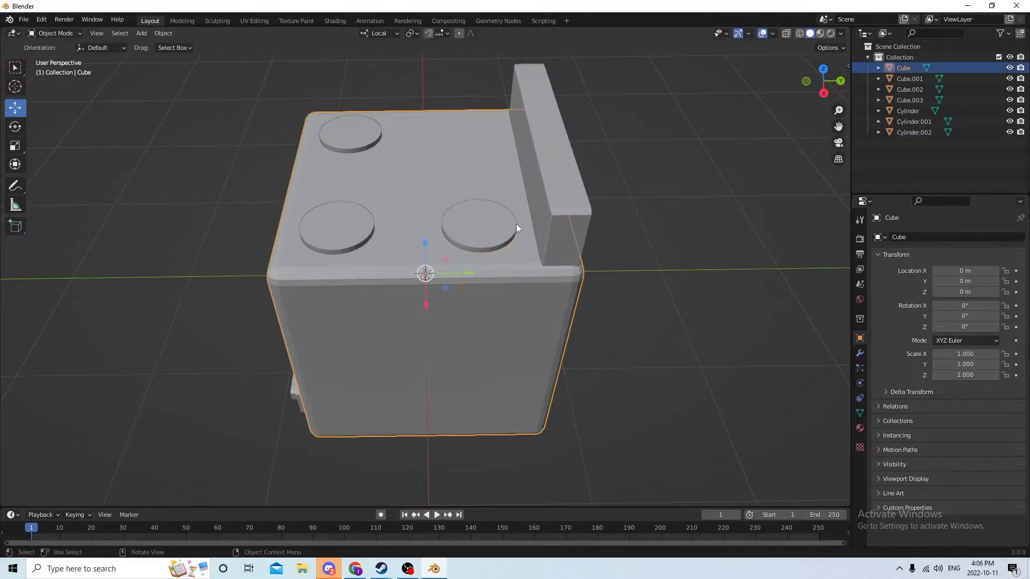
- Duplicate the rear burner disc in place and set the copy's X location to -0.005653 m
left_click(506, 221)
middle_click_drag(532, 220, 680, 233)
key("shift+d")
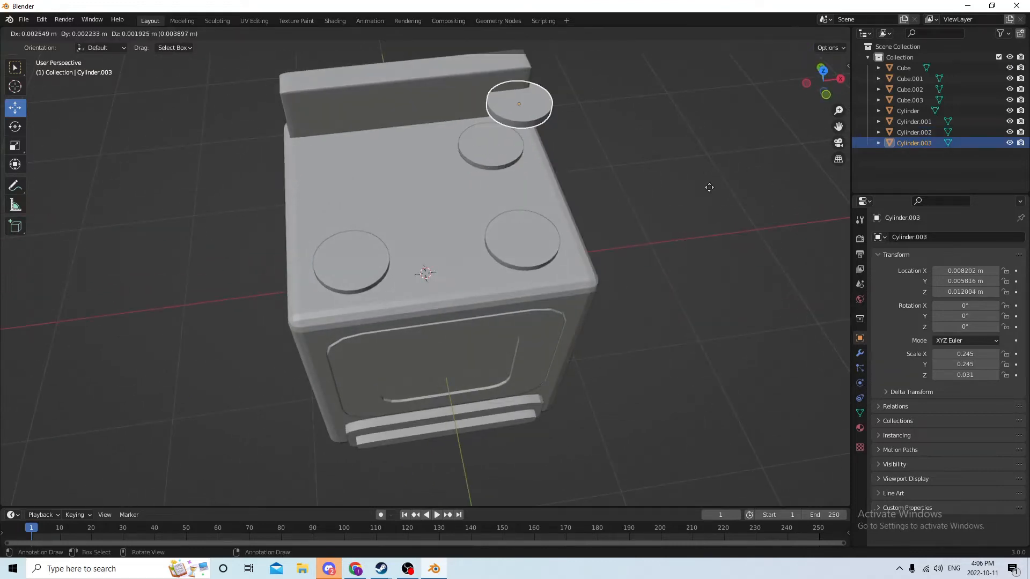
right_click(709, 187)
middle_click_drag(630, 172, 639, 172)
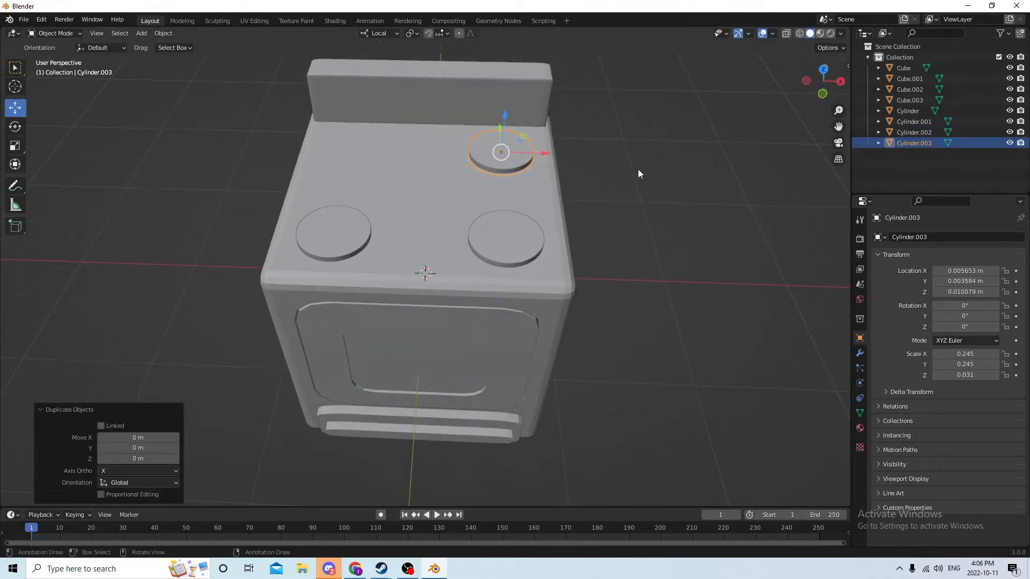
left_click(950, 271)
left_click(936, 272)
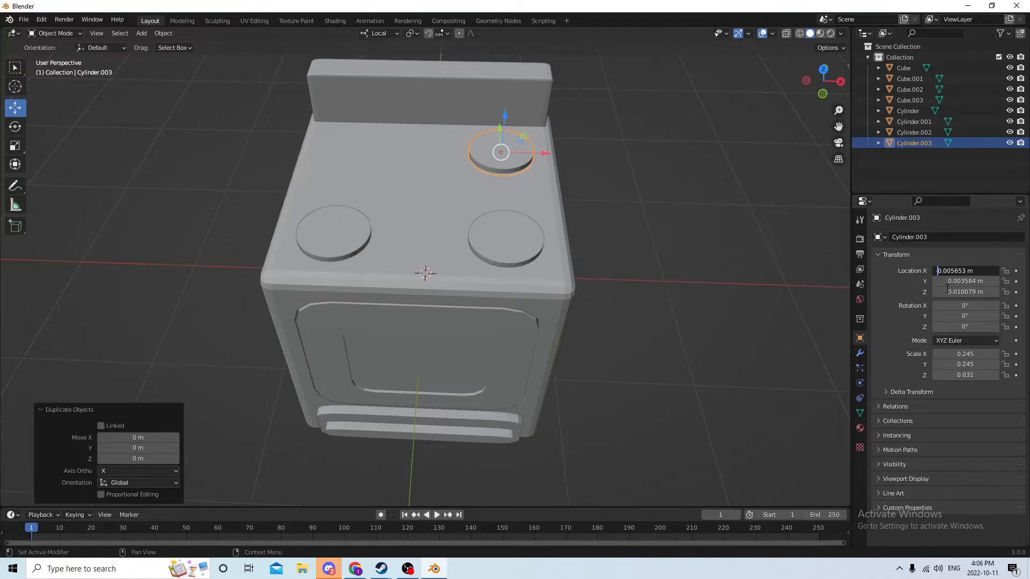
type("-")
key("Return")
middle_click_drag(703, 177, 681, 107)
left_click(723, 140)
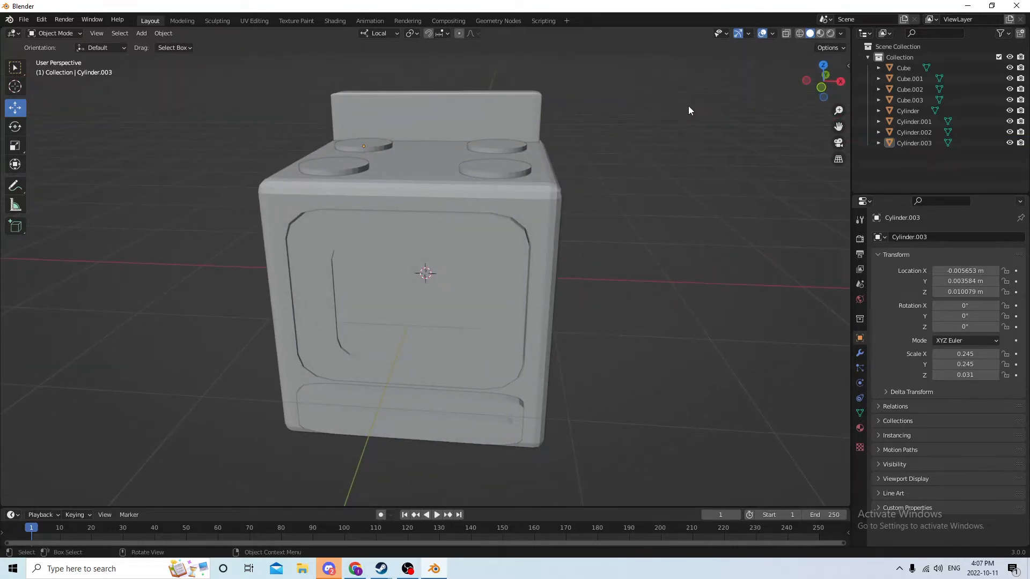
- Select all four burner discs and open them together in Edit Mode
middle_click_drag(616, 85, 458, 140)
left_click(430, 118)
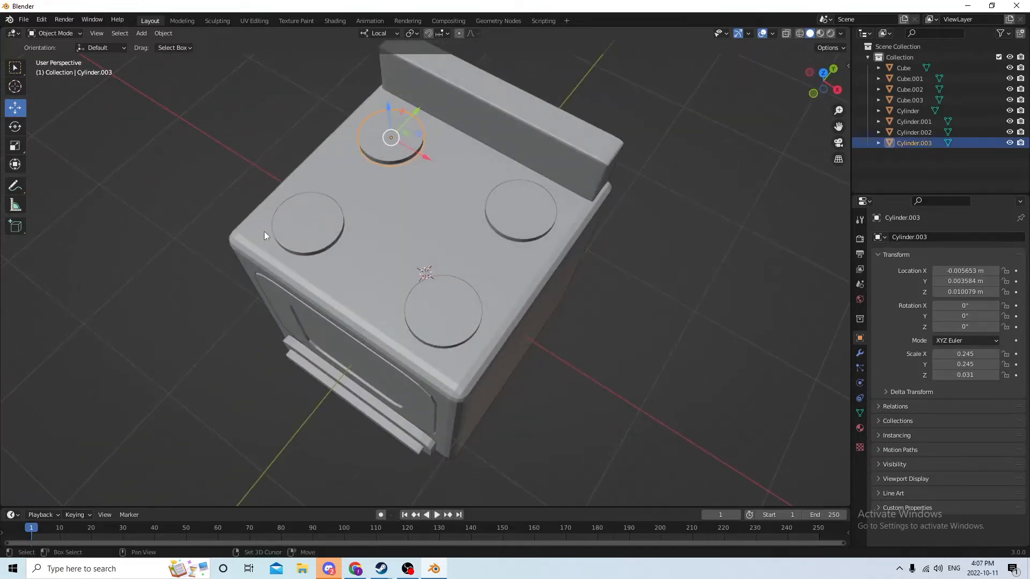
left_click(307, 223, "shift")
left_click(460, 297, "shift")
left_click(524, 210, "shift")
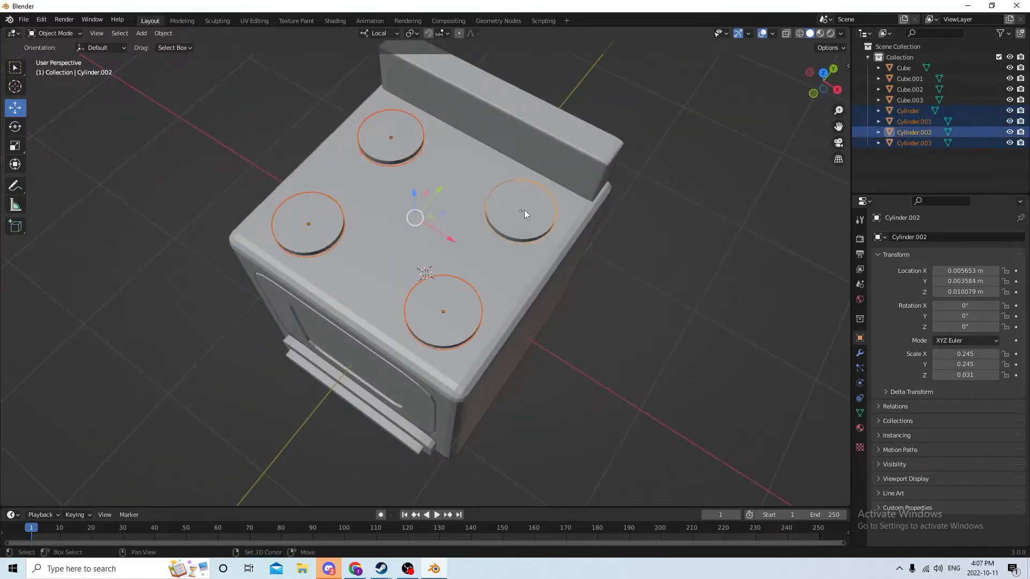
middle_click_drag(523, 210, 562, 163)
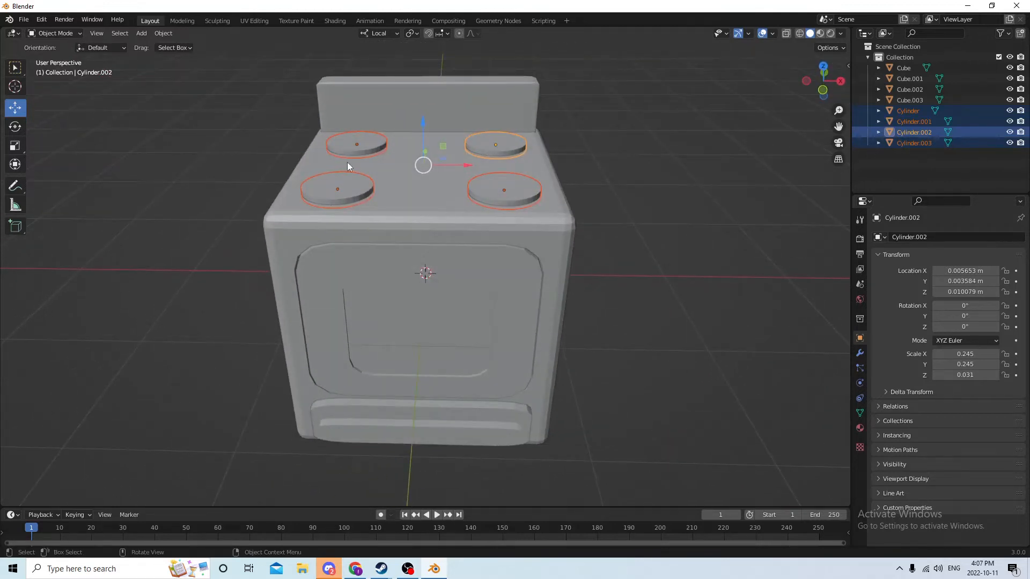
key("Tab")
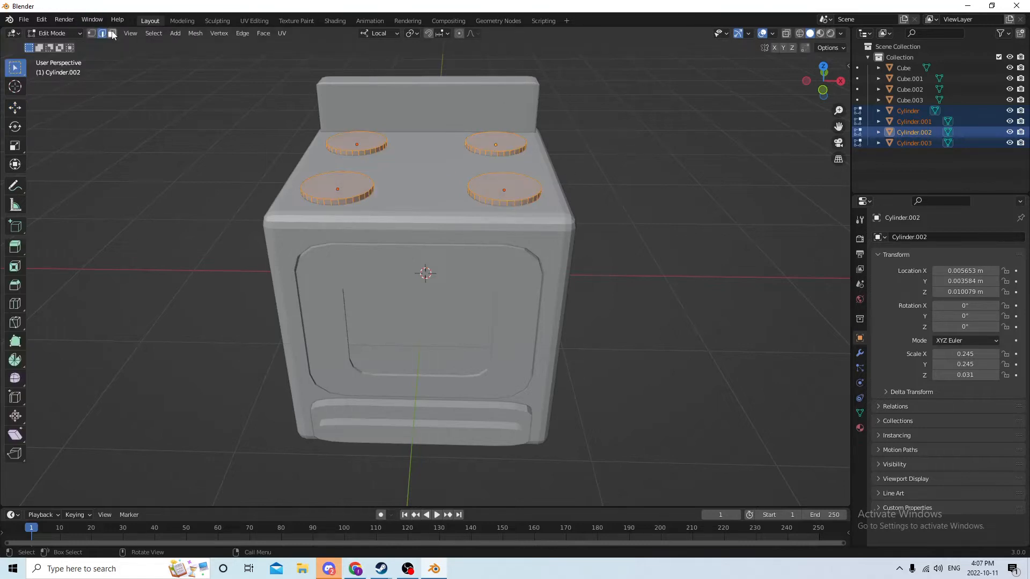
- Bevel the top faces of all four burner discs by about 0.0066 m with 3 segments, and return to Object Mode
left_click(366, 139)
left_click(343, 190, "shift")
left_click(504, 146, "shift")
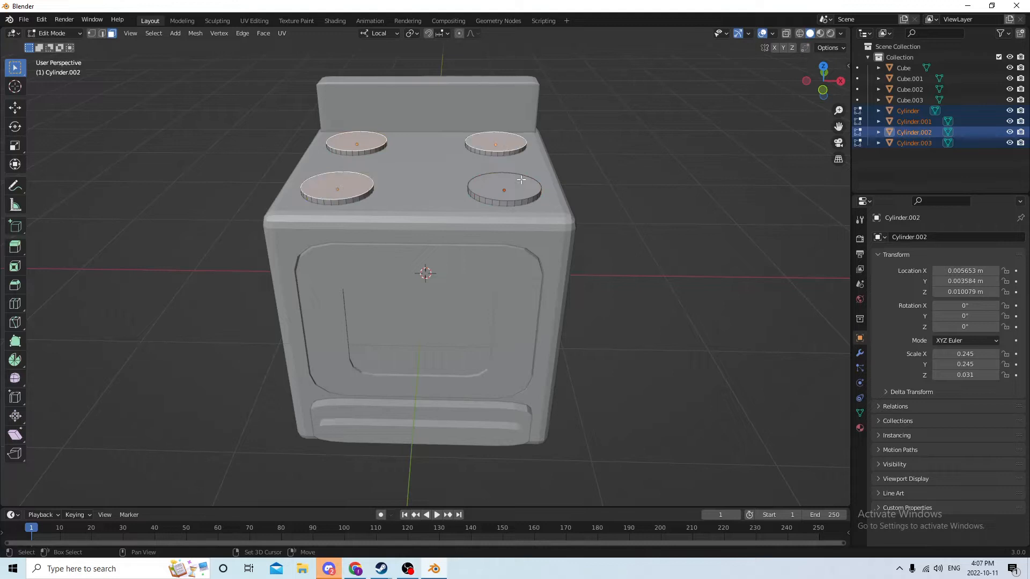
left_click(518, 185, "shift")
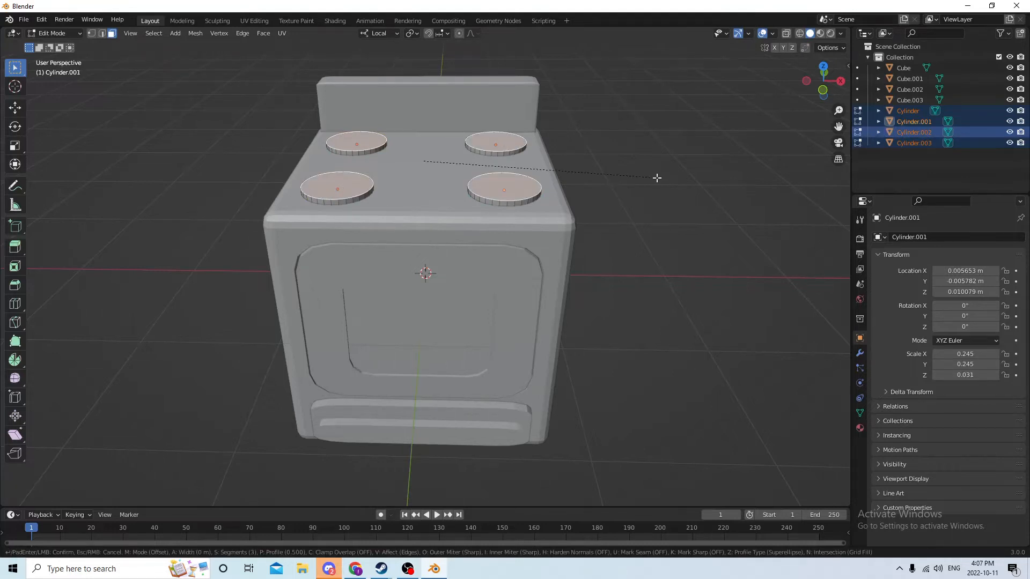
key("ctrl+b")
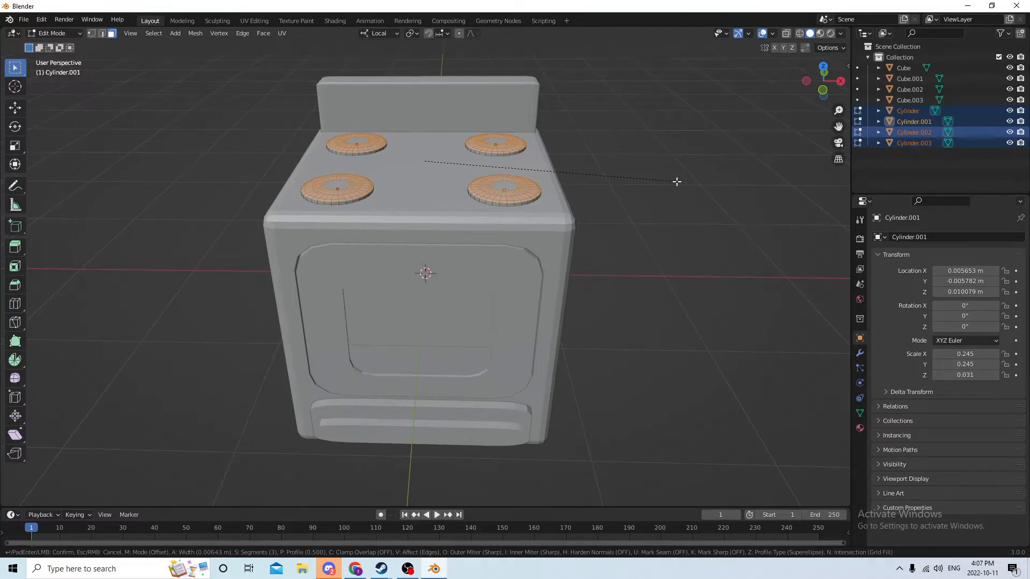
left_click(678, 181)
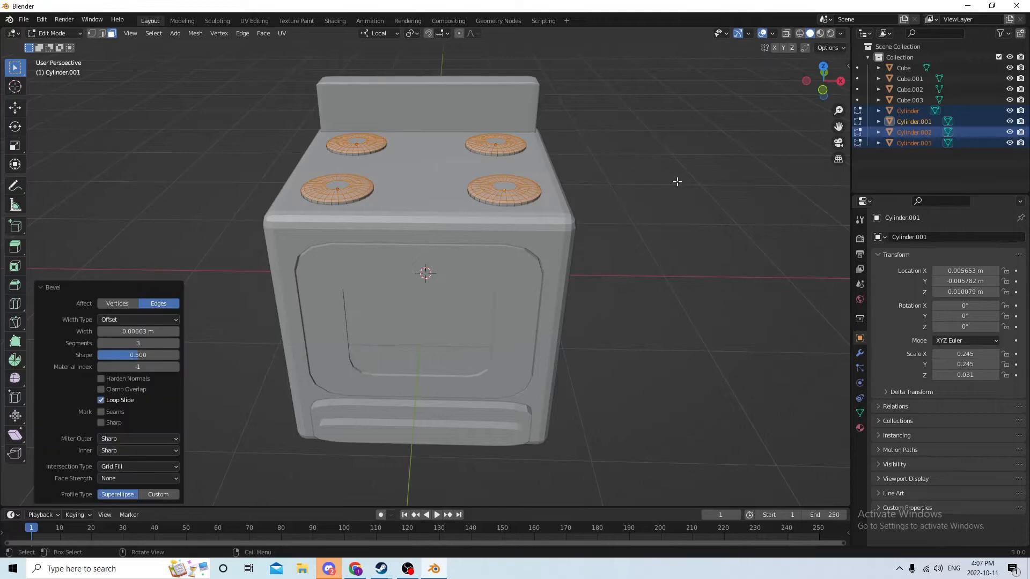
middle_click_drag(678, 182, 681, 145)
key("alt+a")
key("Tab")
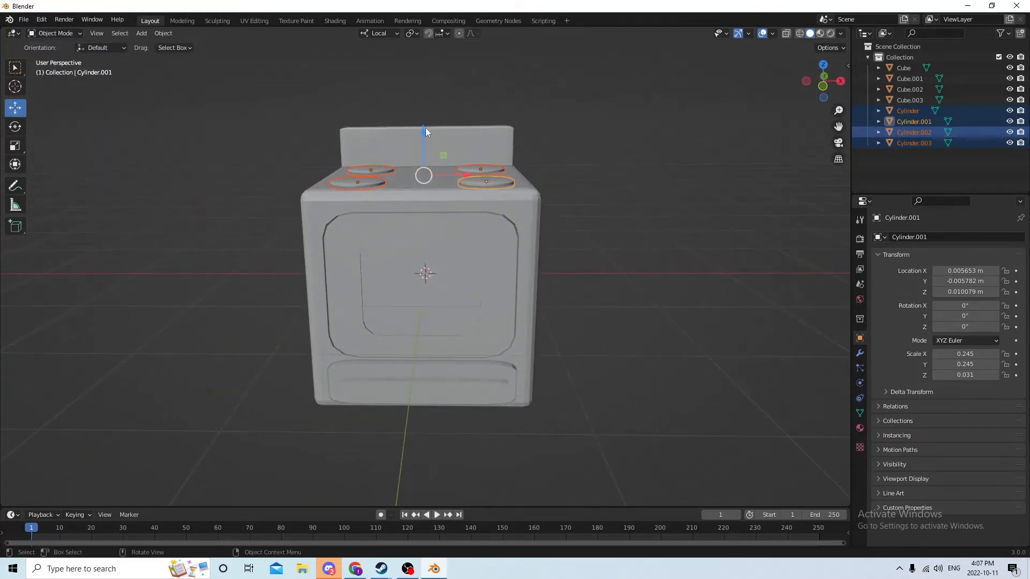
- Lower the four burner discs slightly to a Z location of about 0.01003 m and clear the selection
left_click_drag(424, 132, 420, 132)
left_click(651, 154)
middle_click_drag(651, 153, 733, 135)
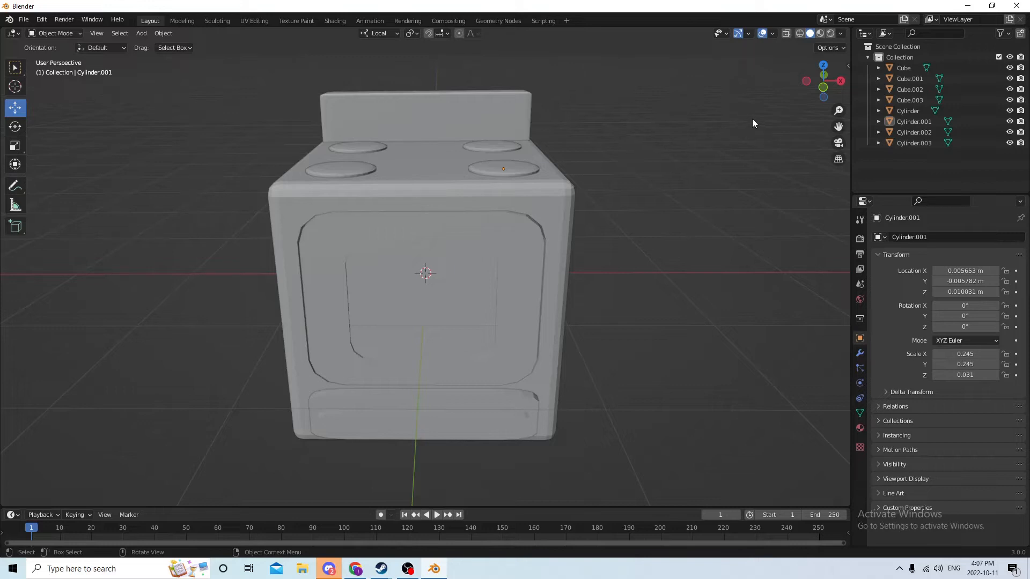
middle_click_drag(742, 120, 708, 139)
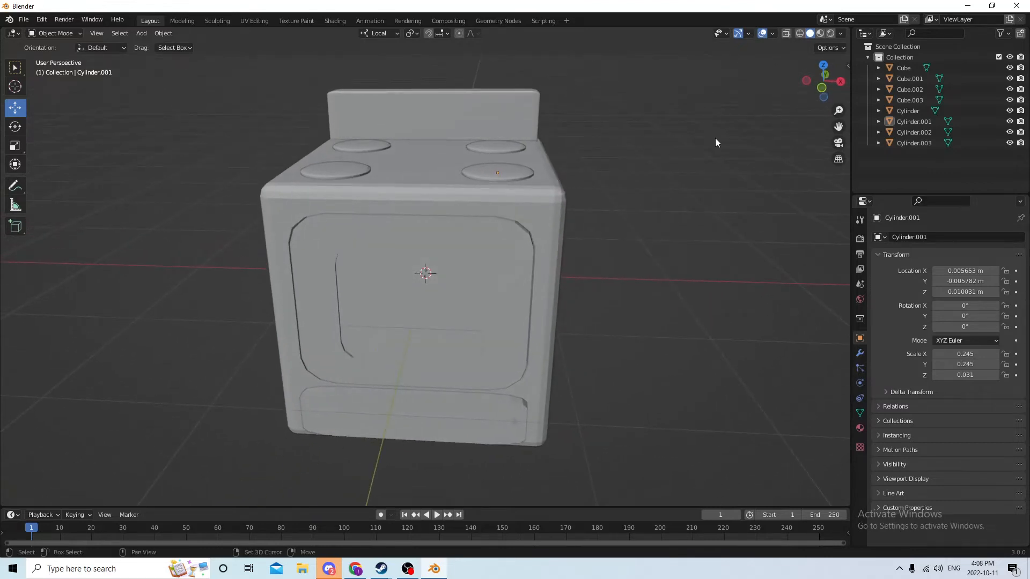
- Add a 32-vertex cylinder at the origin and raise it about 0.0106 m along Z
key("shift+a")
mouse_move(716, 139)
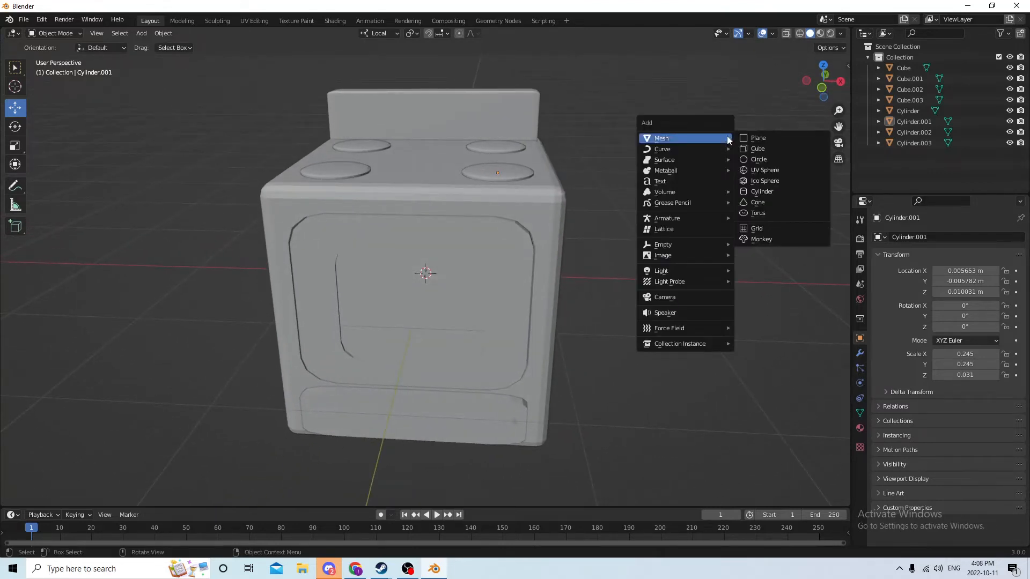
left_click(762, 191)
middle_click_drag(760, 190, 613, 203)
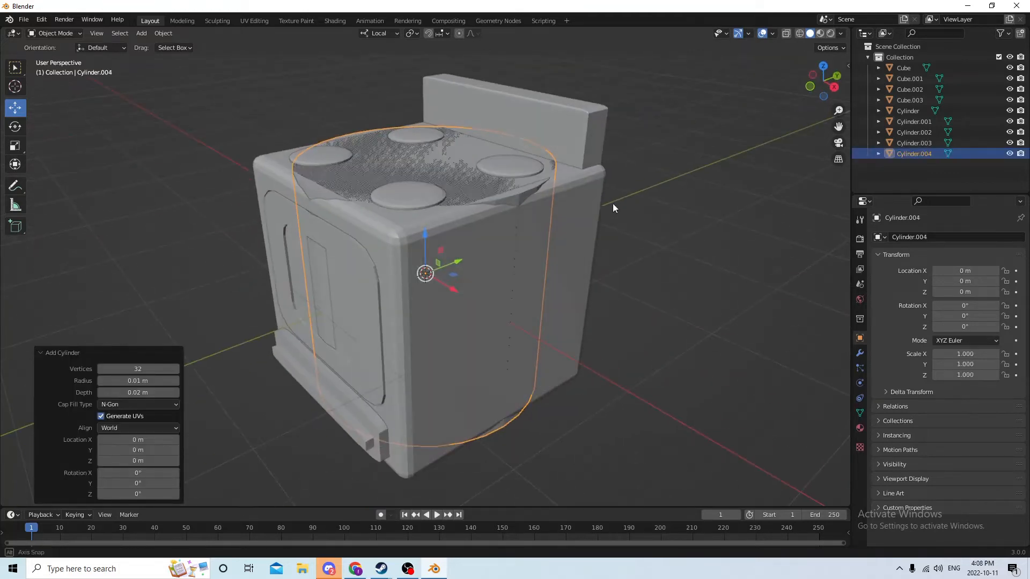
left_click_drag(423, 237, 422, 114)
- Set the new cylinder's X rotation to 90° so its flat end faces the stove's front
left_click(955, 306)
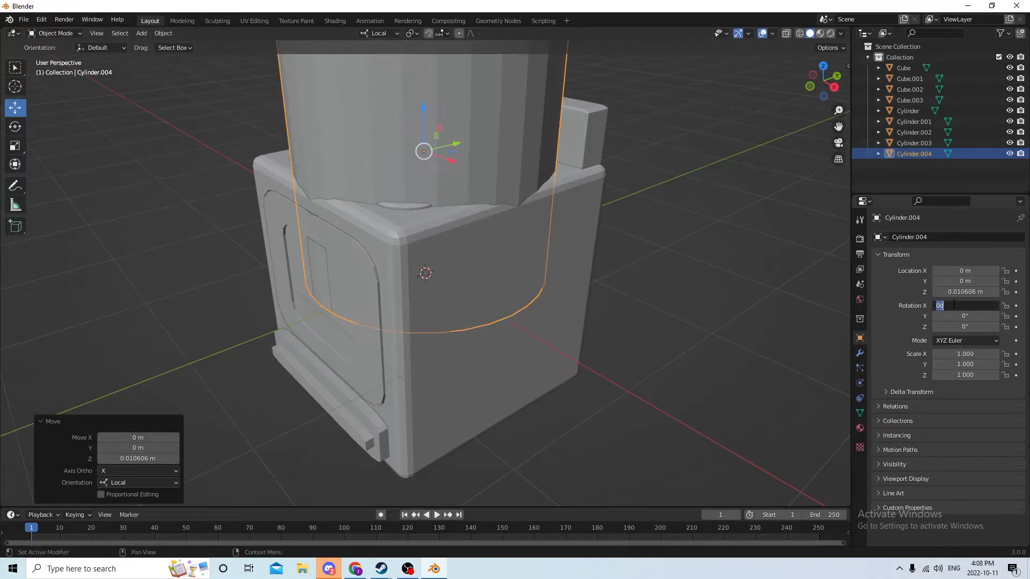
key("Return")
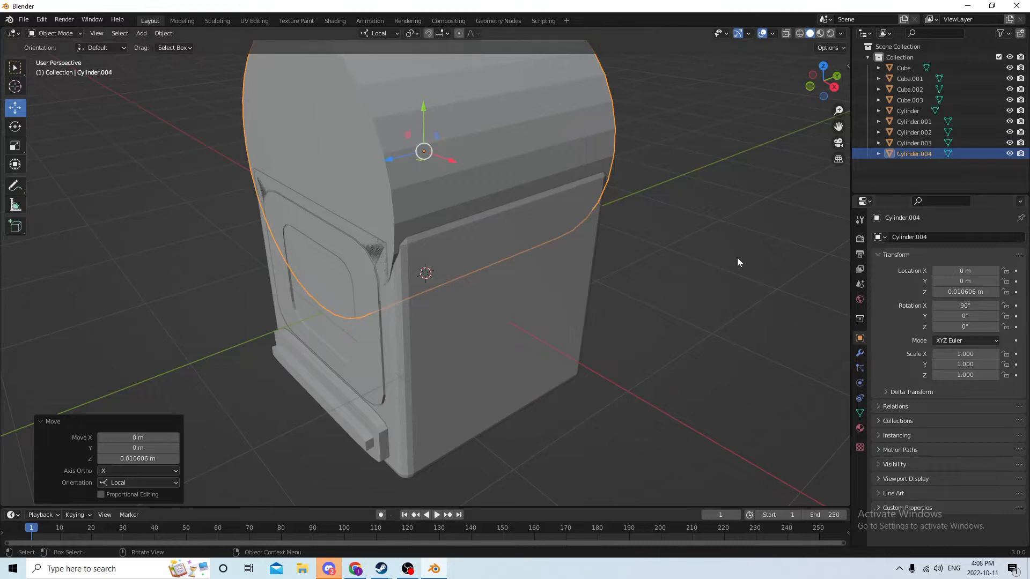
middle_click_drag(737, 258, 692, 234)
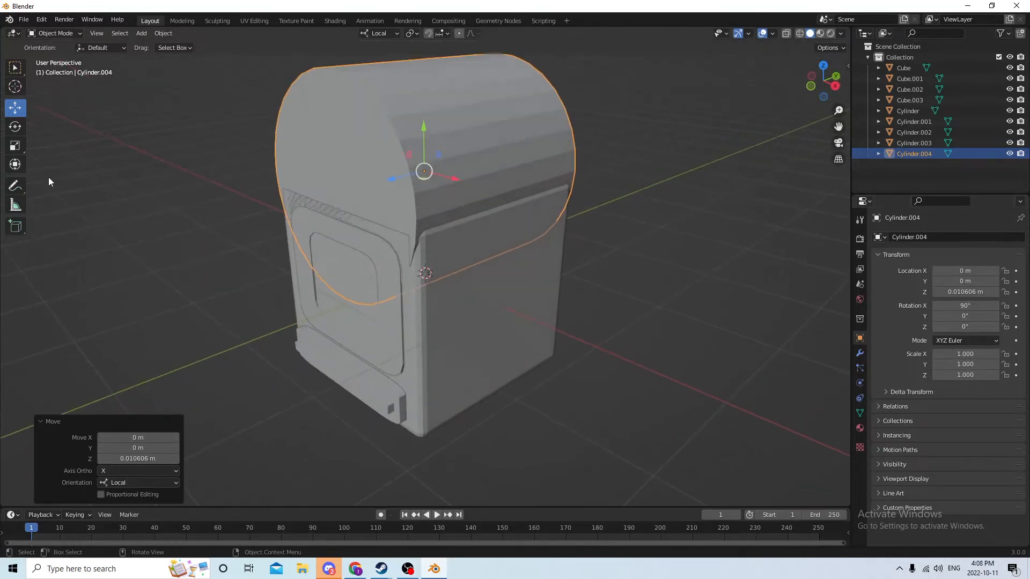
- Scale the cylinder to about 0.286 along its local Z and uniformly to about 0.087 to form a small knob
left_click(14, 148)
left_click_drag(389, 176, 414, 173)
middle_click_drag(414, 172, 519, 175)
key("s")
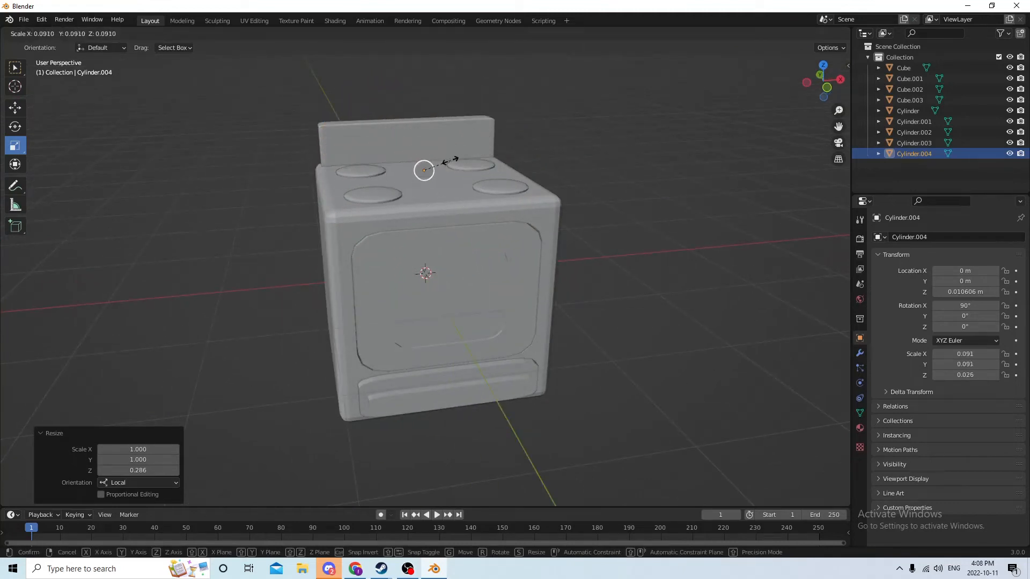
left_click(447, 164)
- Move the small knob about 0.0069 m along Y toward the front of the back panel
middle_click_drag(447, 164, 324, 141)
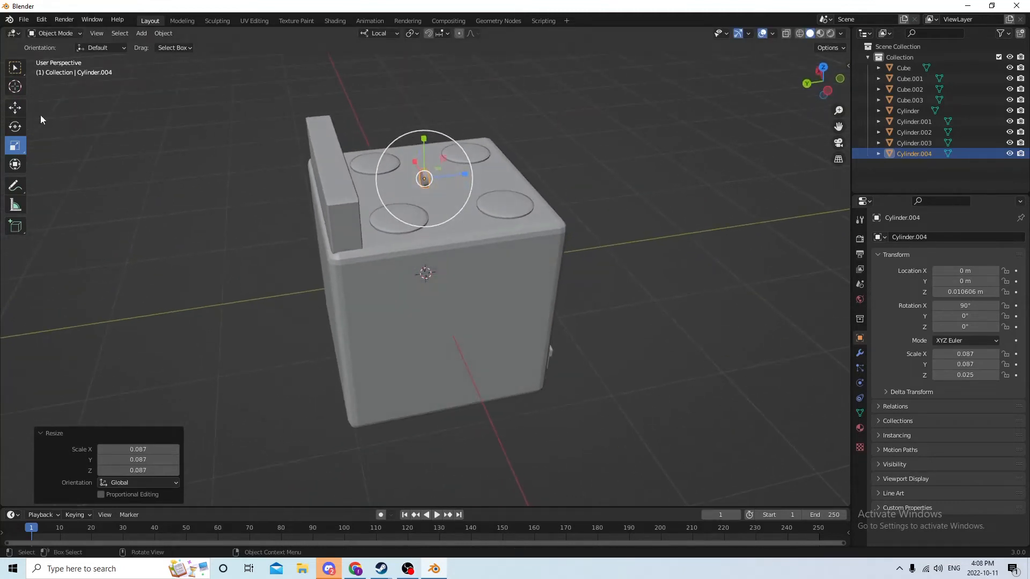
left_click(16, 109)
left_click_drag(463, 172, 356, 173)
middle_click_drag(356, 173, 315, 151)
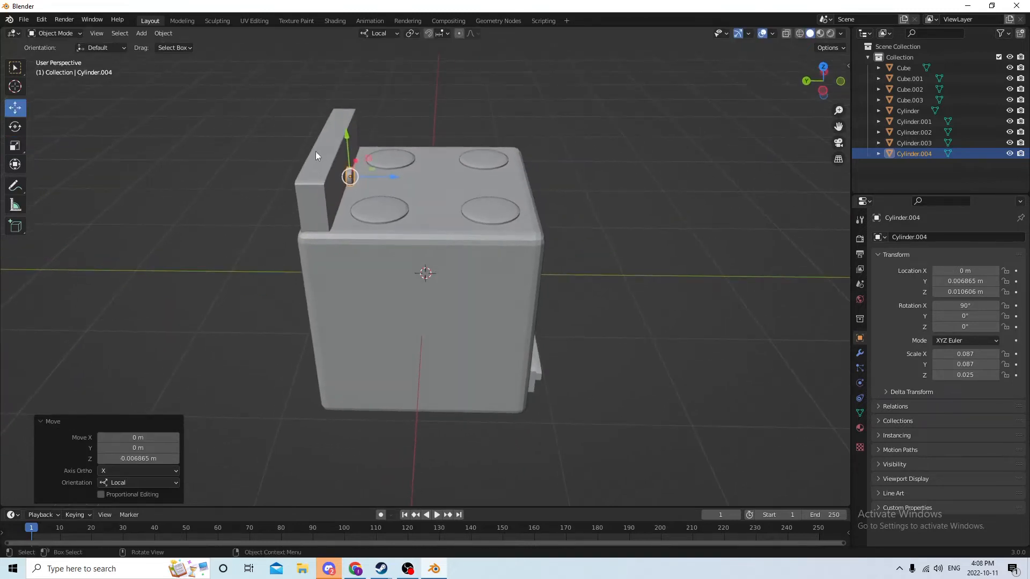
- Raise the small knob disc about 0.0011 m and move it about 0.0074 m along negative X toward the back panel's end
left_click_drag(346, 133, 347, 128)
middle_click_drag(347, 129, 326, 127)
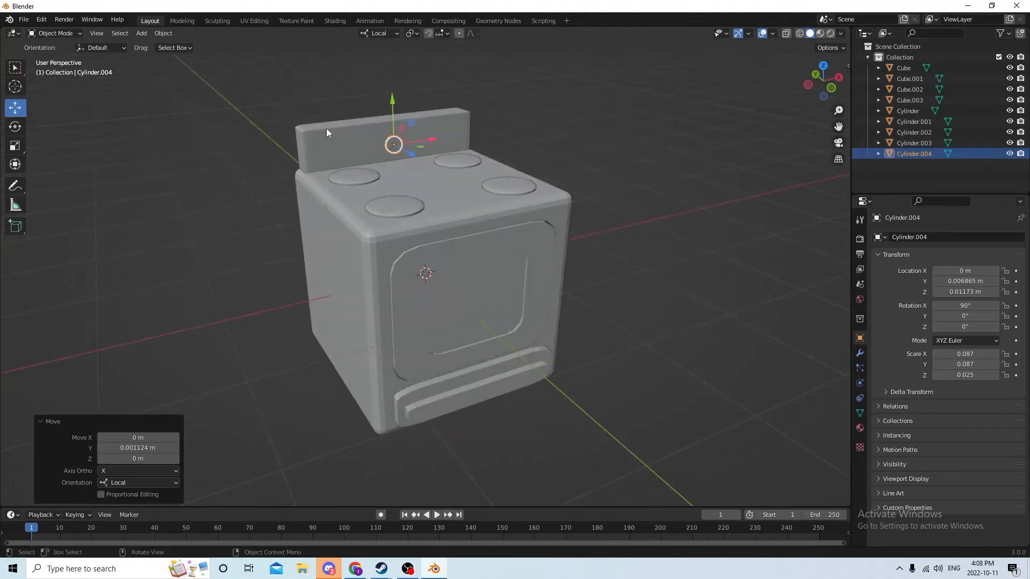
left_click_drag(423, 143, 364, 156)
mouse_move(363, 156)
middle_mouse_down()
mouse_move(434, 166)
mouse_move(394, 172)
mouse_move(328, 152)
mouse_move(375, 142)
middle_mouse_up()
- Enlarge the knob disc uniformly by about 1.26 and raise it about 0.0006 m on the back panel
key("s")
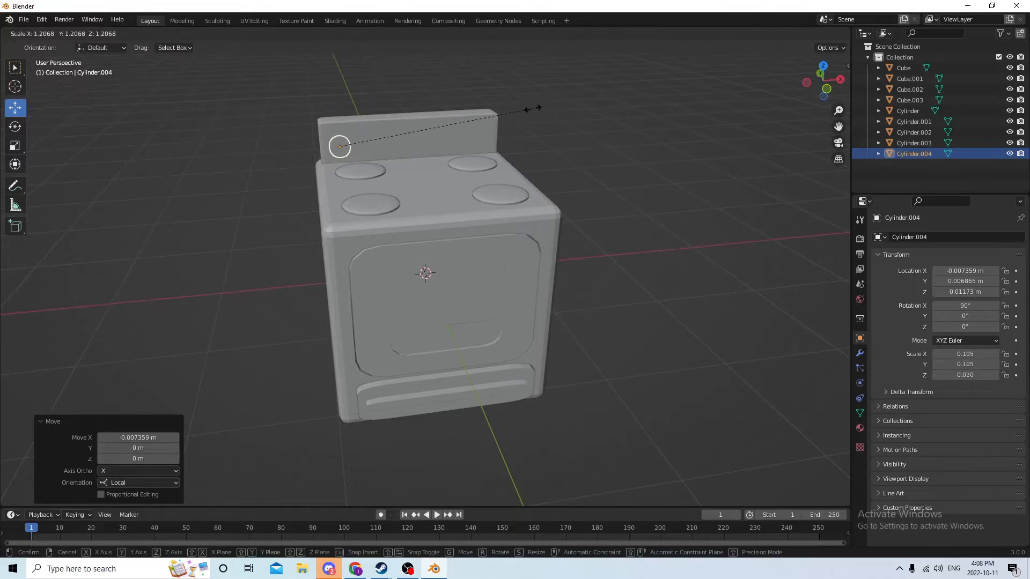
left_click(540, 106)
middle_click_drag(540, 106, 486, 97)
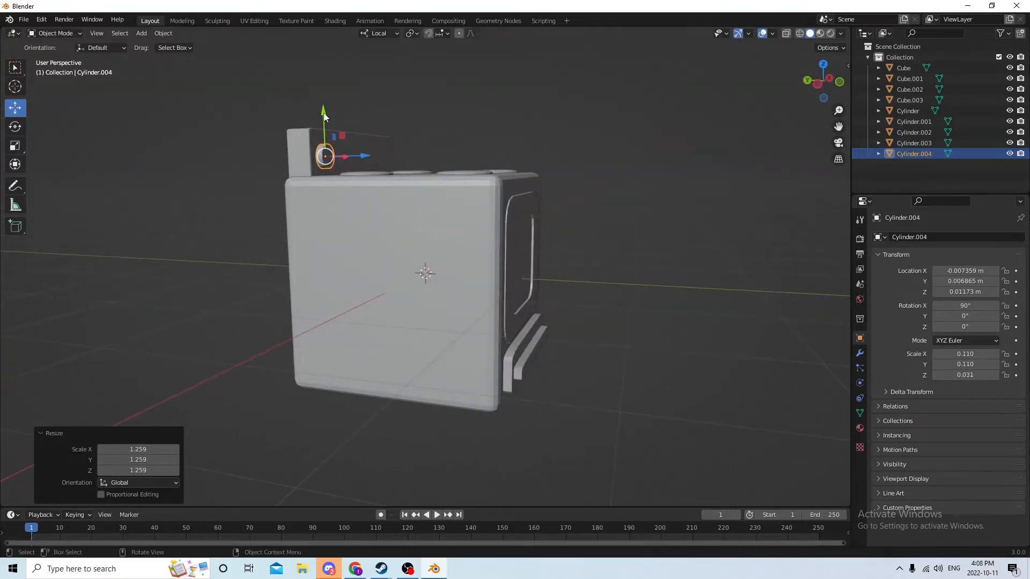
left_click_drag(324, 117, 324, 111)
middle_click_drag(324, 112, 358, 147)
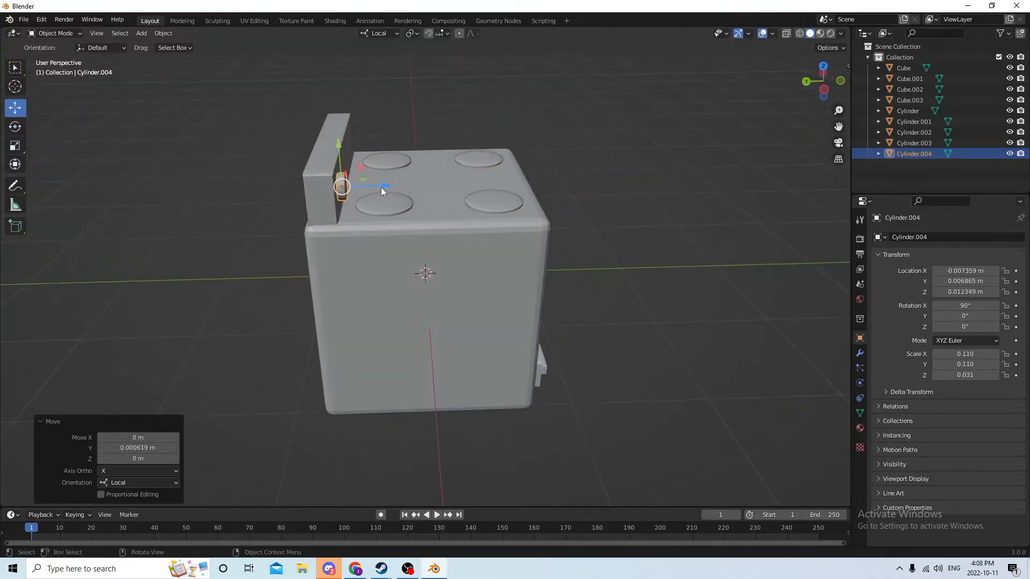
- Flatten the knob disc to a scale of about 0.017 along its local Z
left_click(21, 141)
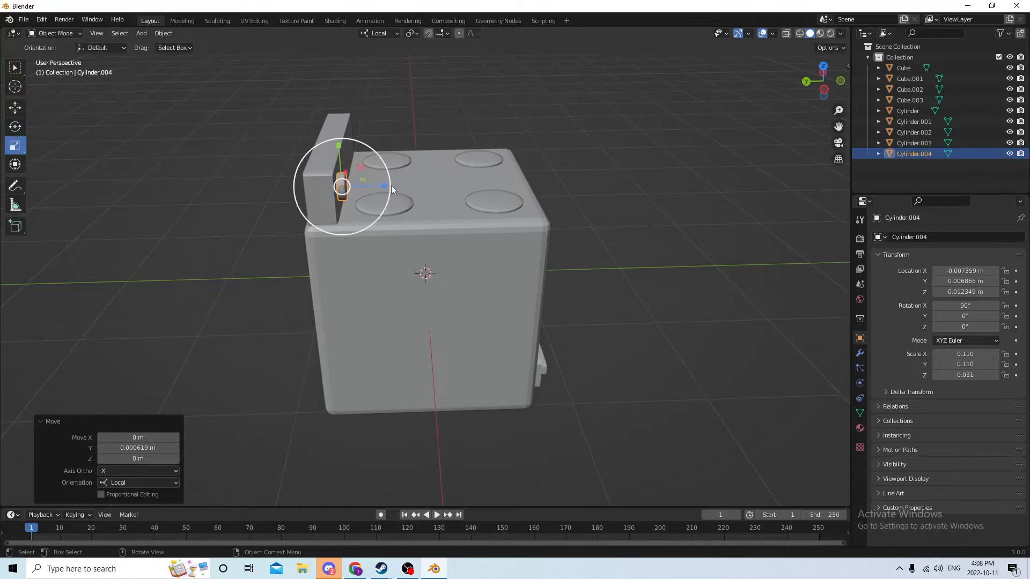
left_click_drag(385, 186, 362, 184)
middle_click_drag(362, 184, 281, 184)
middle_click_drag(134, 92, 85, 101)
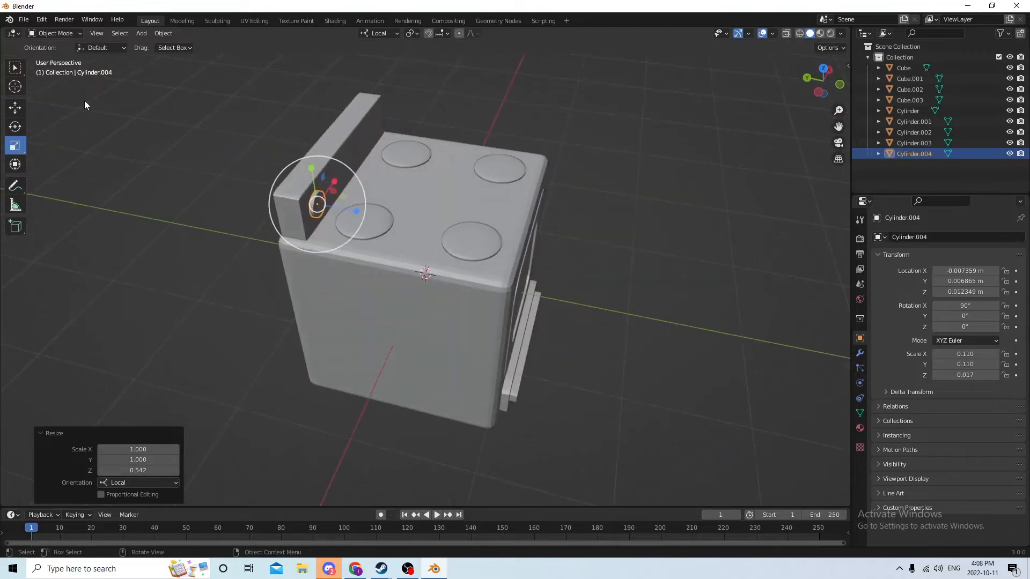
- Move the flattened knob disc about 0.0003 m along Y so it sits against the back panel's front
left_click(15, 110)
left_click_drag(355, 211, 350, 209)
middle_click_drag(328, 196, 230, 171)
scroll(208, 178, "up", 4)
left_click_drag(838, 127, 937, 285)
scroll(639, 106, "up", 1)
middle_click_drag(639, 106, 737, 126)
scroll(672, 121, "up", 1)
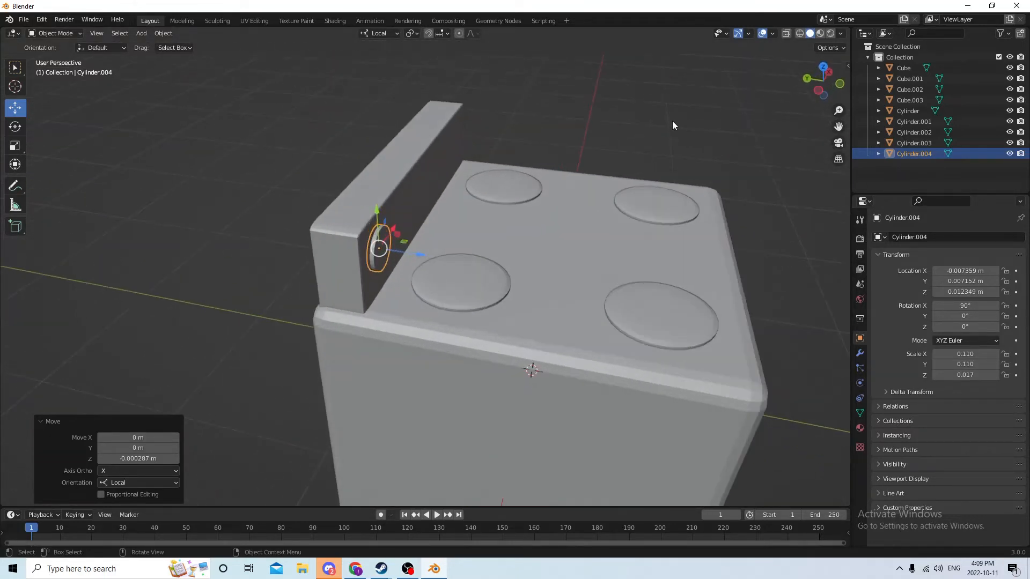
middle_click_drag(674, 126, 595, 150)
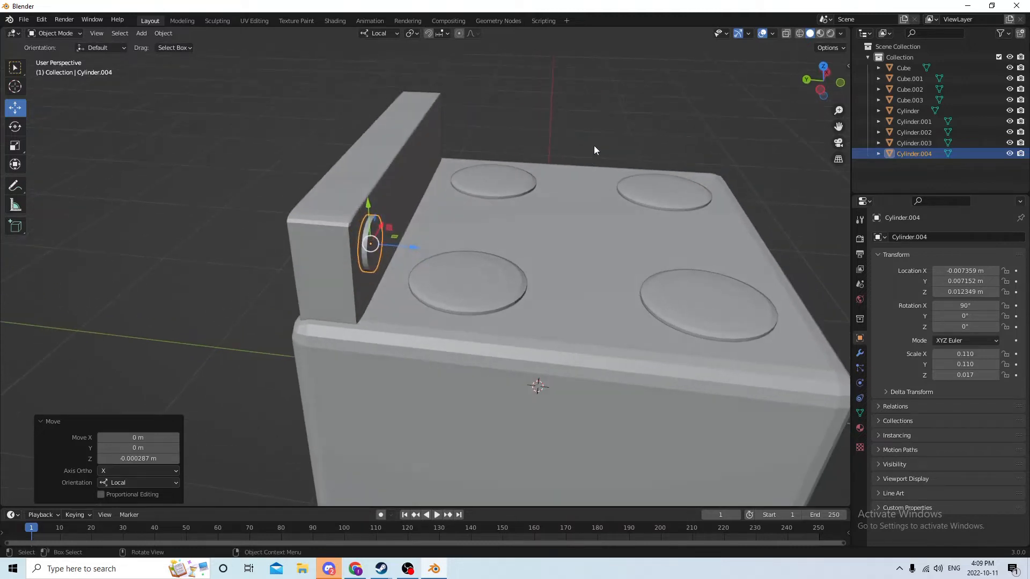
key("shift+d")
right_click(675, 137)
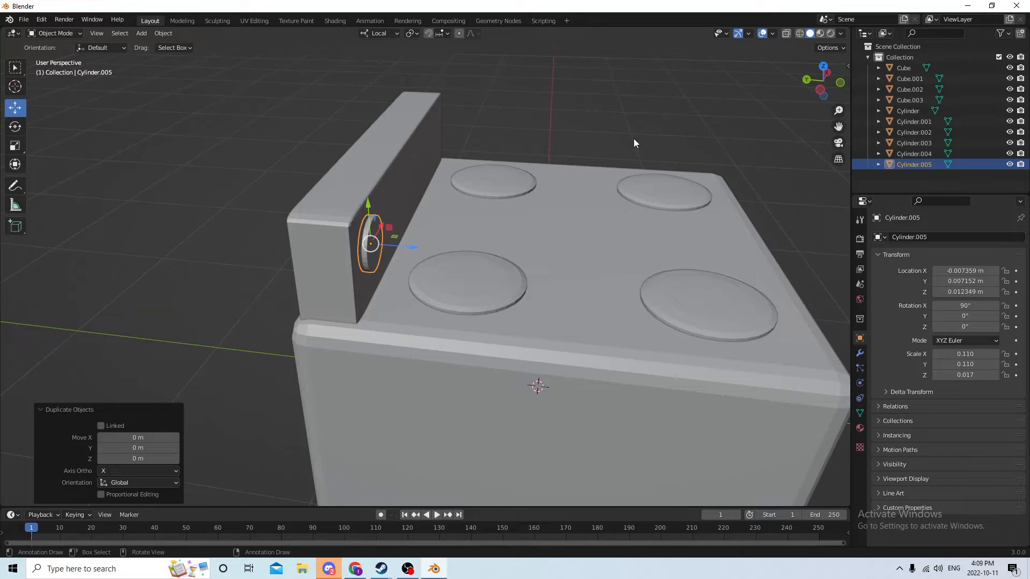
left_click_drag(413, 244, 491, 244)
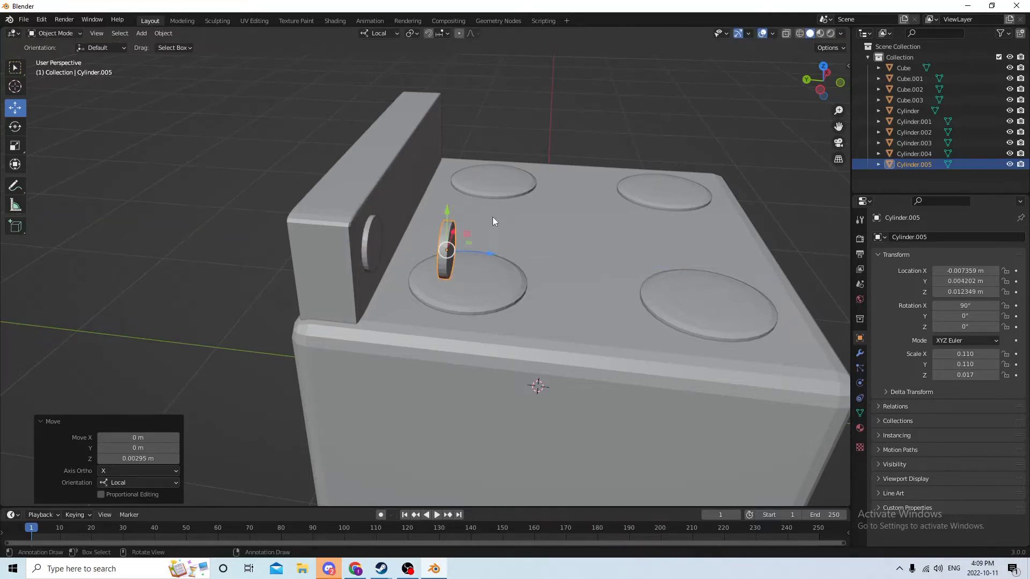
key("Delete")
- Add a cube at the origin and raise it about 0.0124 m along Z to the knob's height
middle_click_drag(484, 199, 413, 171)
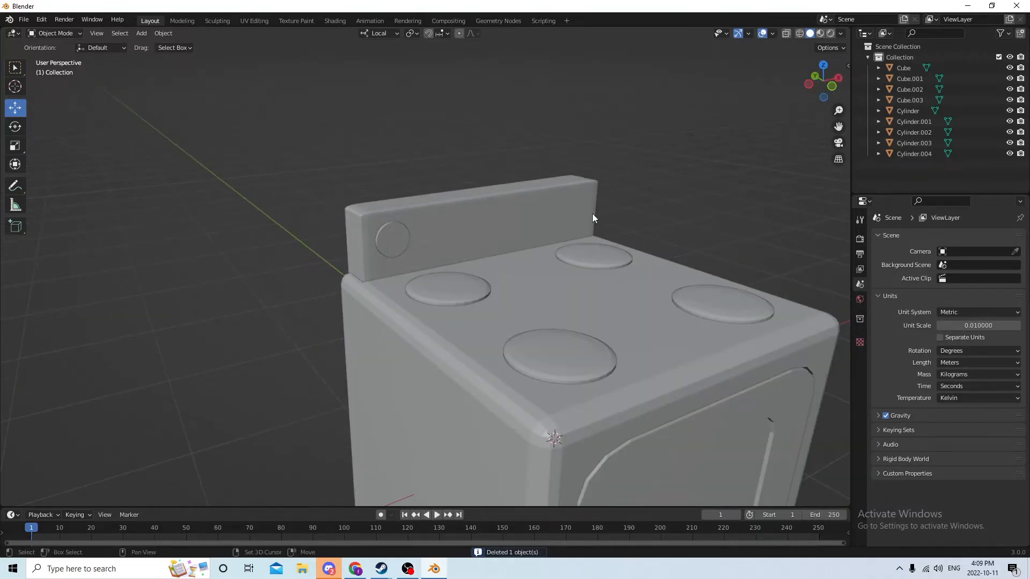
key("shift+a")
mouse_move(582, 215)
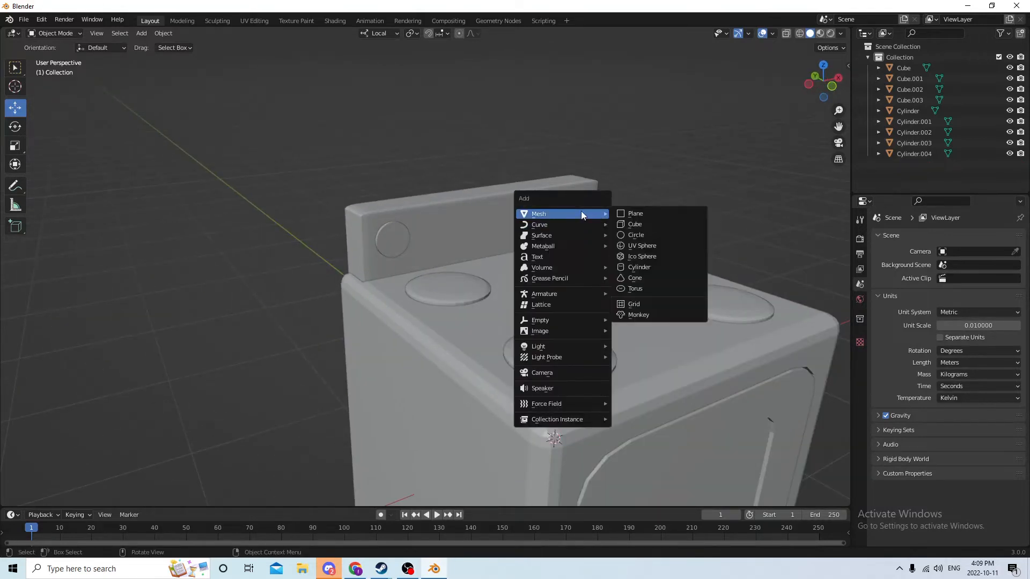
left_click(631, 225)
middle_click_drag(631, 227, 585, 278)
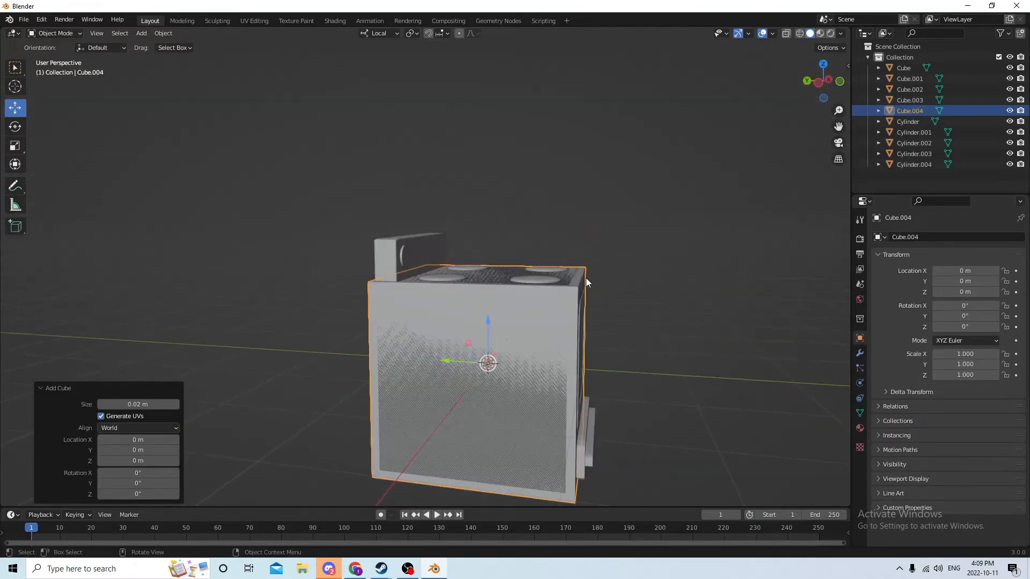
left_click_drag(490, 320, 518, 215)
- Scale the new cube uniformly to about 0.074 and move it about 0.0051 m along Y toward the back panel
middle_click_drag(518, 215, 455, 236)
key("s")
left_click(496, 240)
key("g")
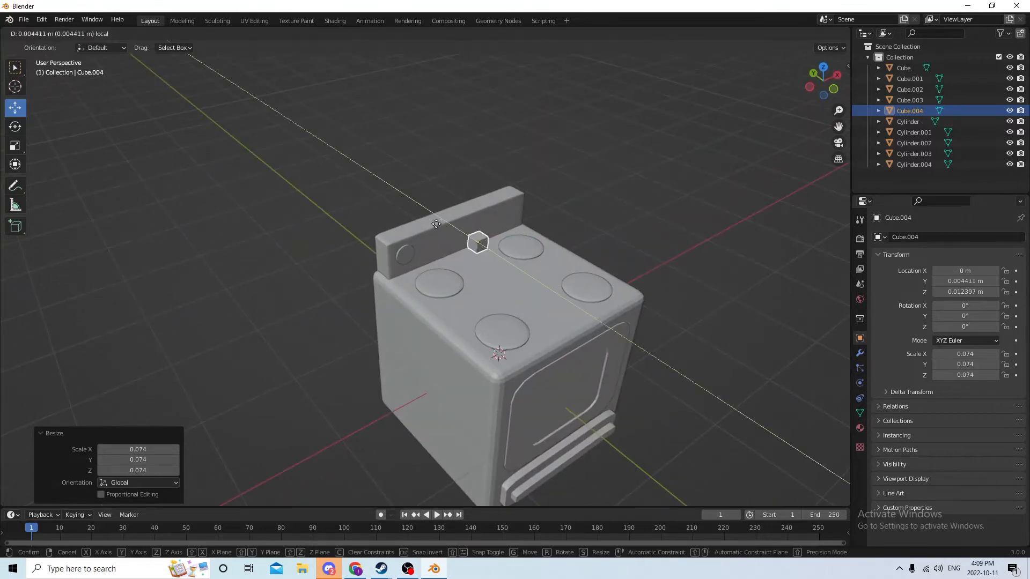
left_click(478, 232)
- Move the small cube about 0.0073 m along negative X and 0.0012 m along Y, in front of the knob disc
left_click_drag(507, 228, 445, 243)
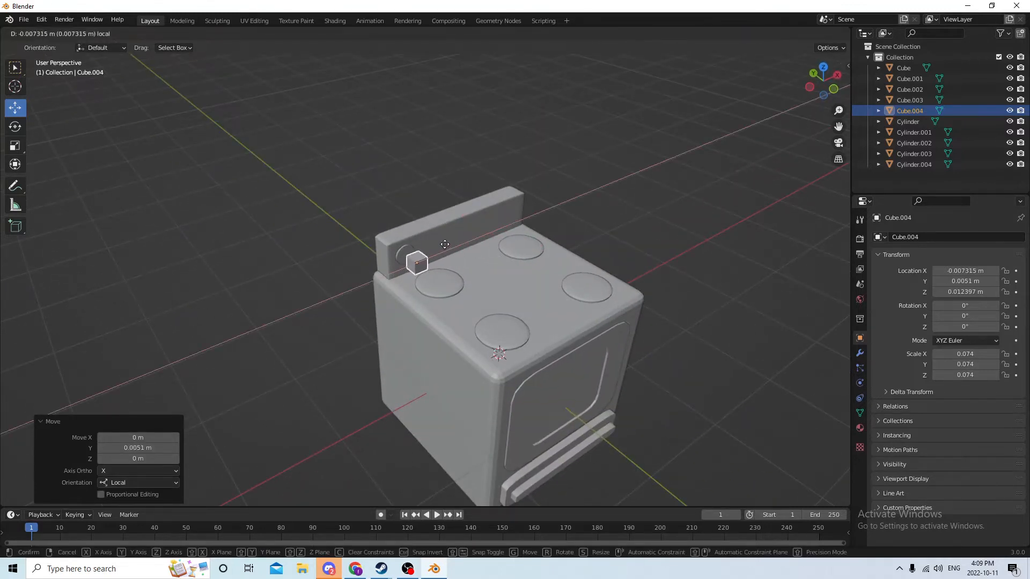
scroll(445, 243, "up", 5)
middle_click_drag(452, 239, 419, 224)
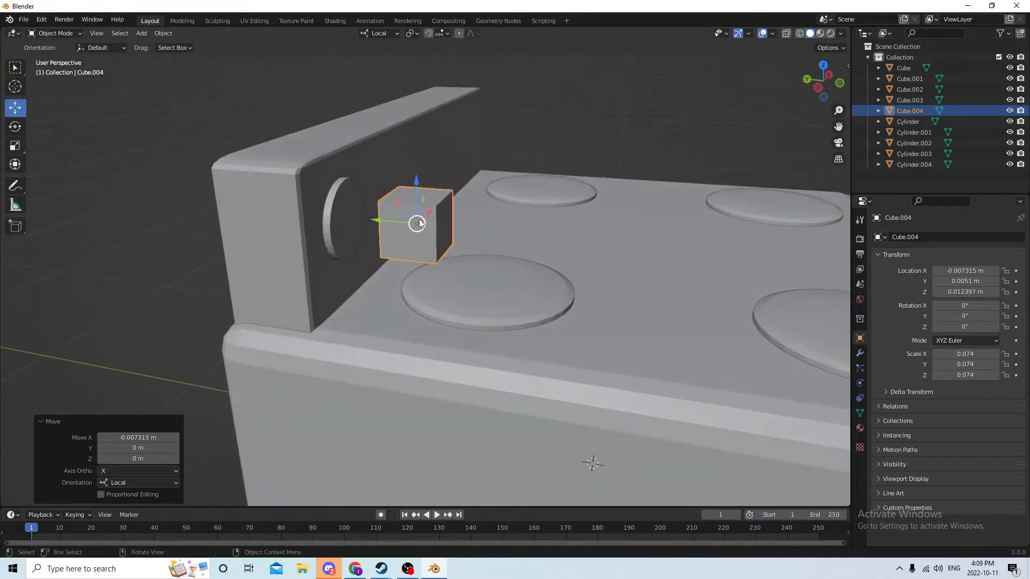
left_click_drag(387, 221, 339, 205)
middle_click_drag(339, 204, 246, 220)
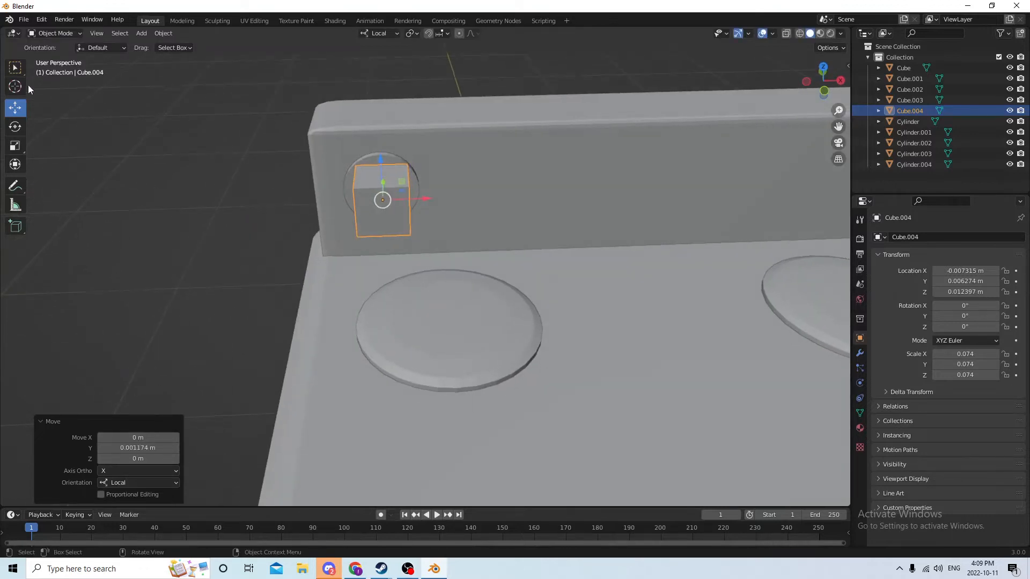
- Narrow the small cube to an X scale of about 0.016 and move it about 0.0001 m along Y toward the disc
left_click(15, 145)
left_click_drag(421, 195, 396, 194)
left_click(389, 195)
middle_click_drag(388, 195, 476, 175)
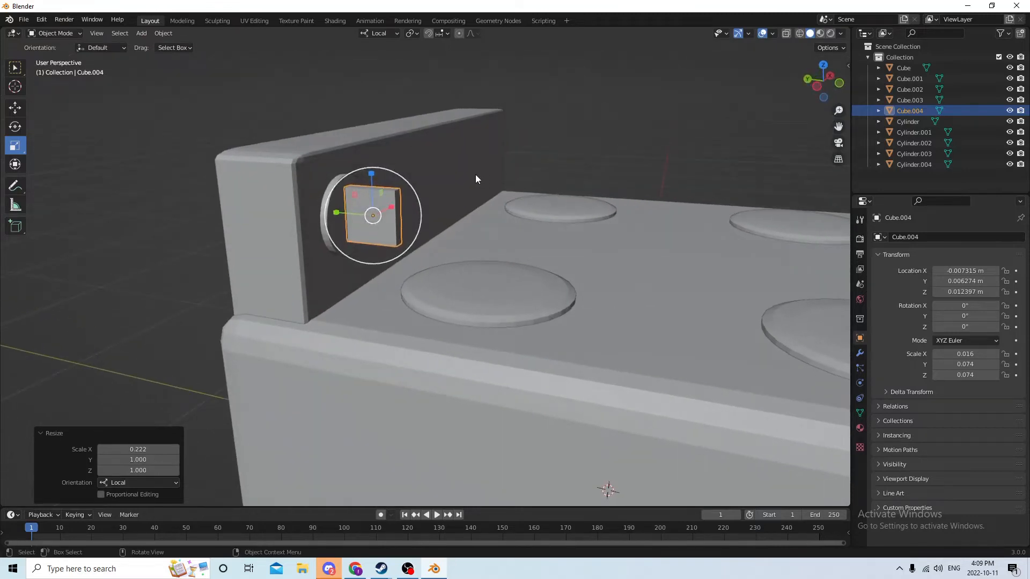
left_click(15, 108)
middle_click_drag(65, 108, 276, 161)
left_click_drag(361, 251, 356, 252)
middle_click_drag(356, 252, 236, 171)
- Shorten the knob grip to a Y scale of about 0.037 and move it about 0.0004 m along Y onto the disc
left_click(15, 145)
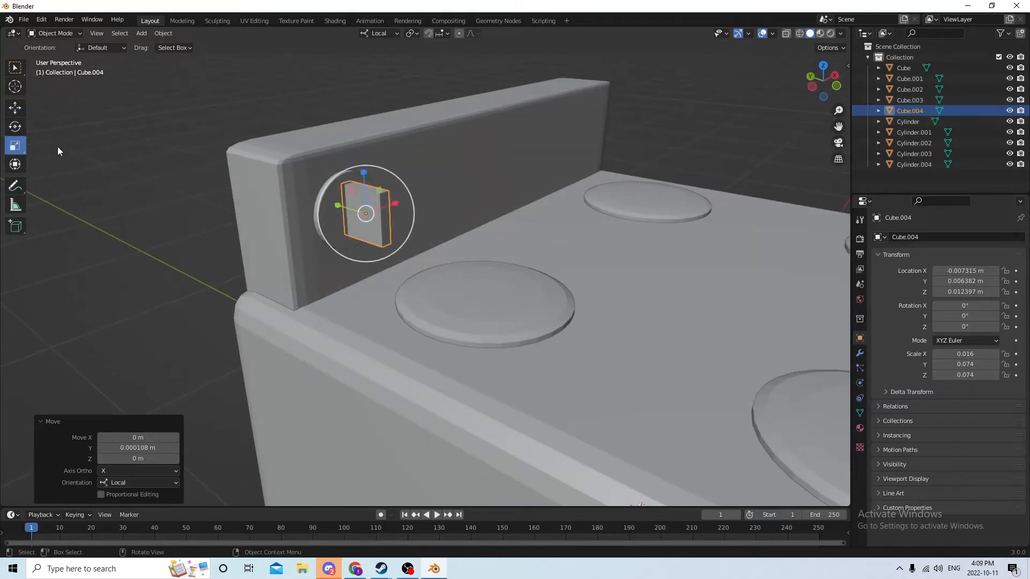
middle_click_drag(57, 150, 172, 168)
left_click_drag(344, 236, 366, 237)
middle_click_drag(365, 238, 258, 177)
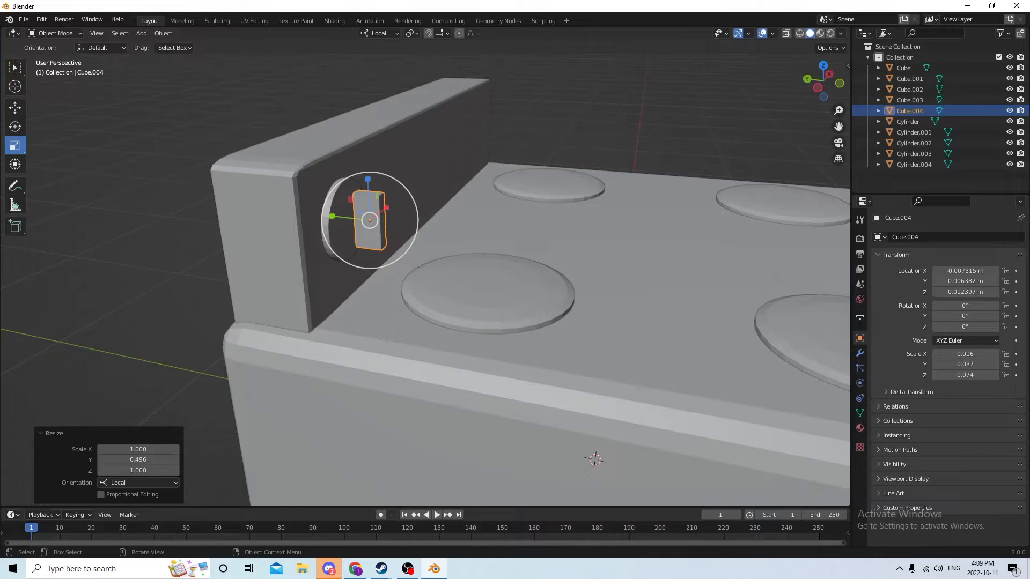
left_click(24, 109)
left_click_drag(324, 214, 310, 208)
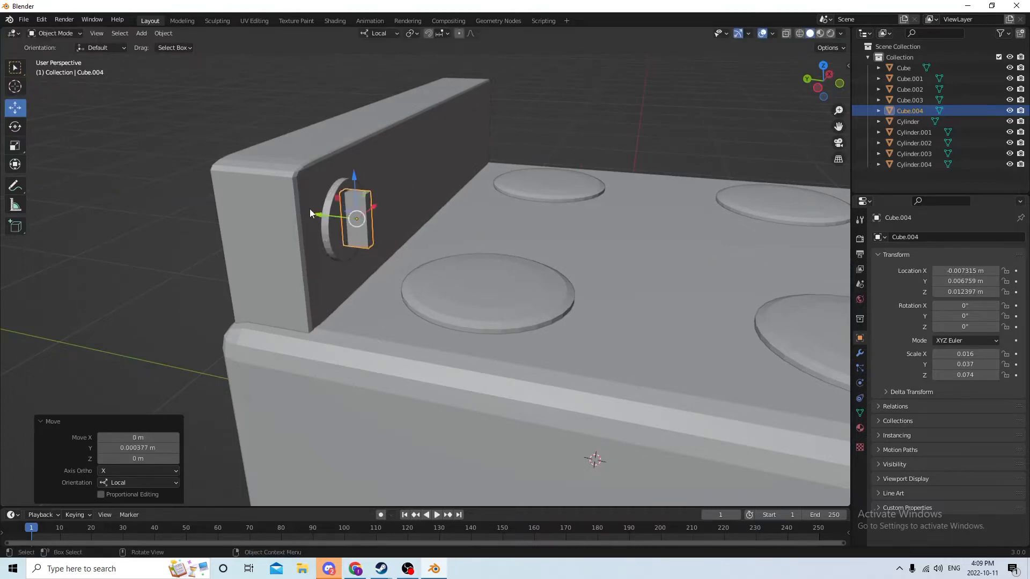
middle_click_drag(310, 209, 363, 197)
- Bevel the knob grip's front face with three segments in Edit Mode and return to Object Mode
key("Tab")
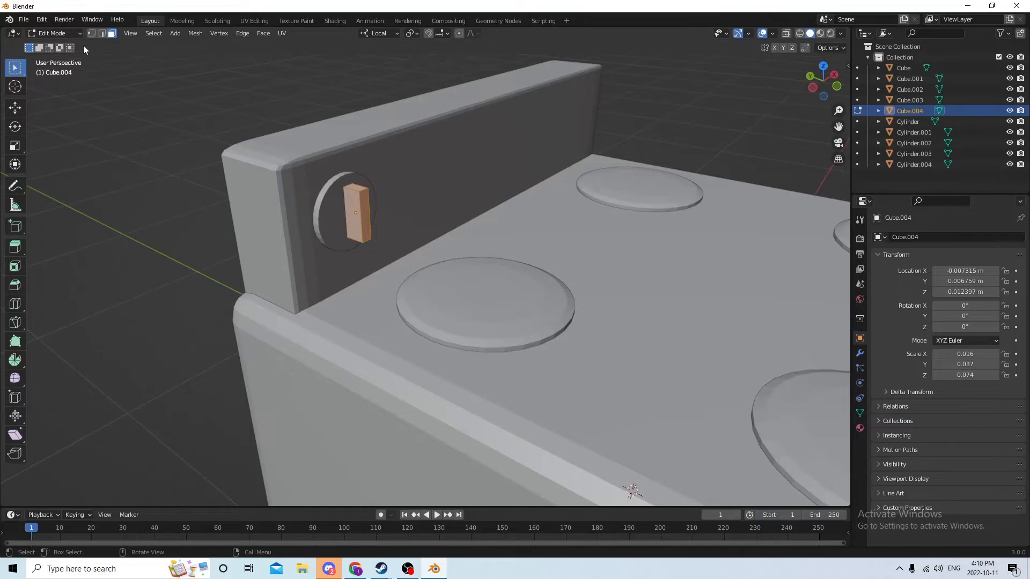
left_click(366, 215)
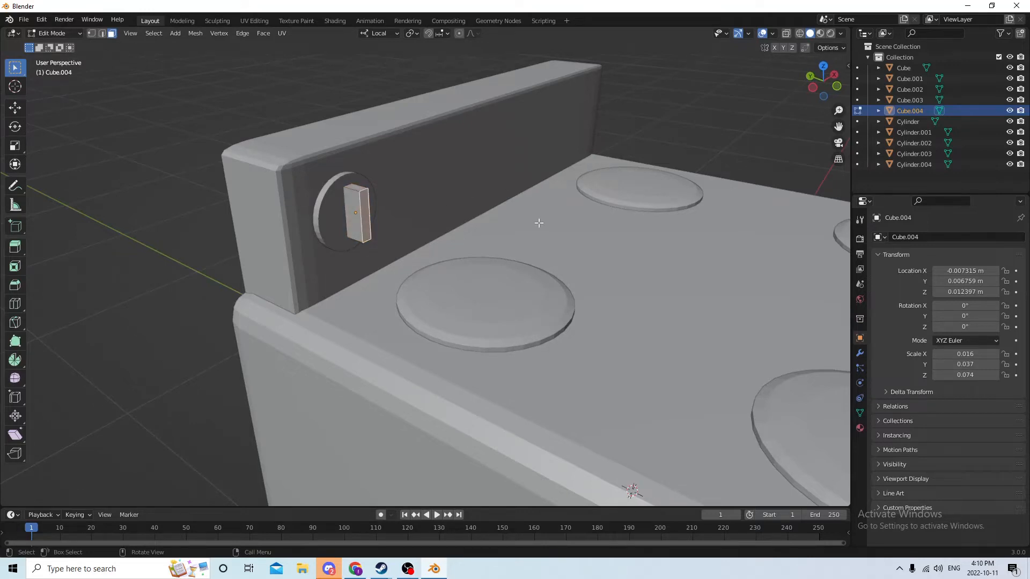
key("ctrl+b")
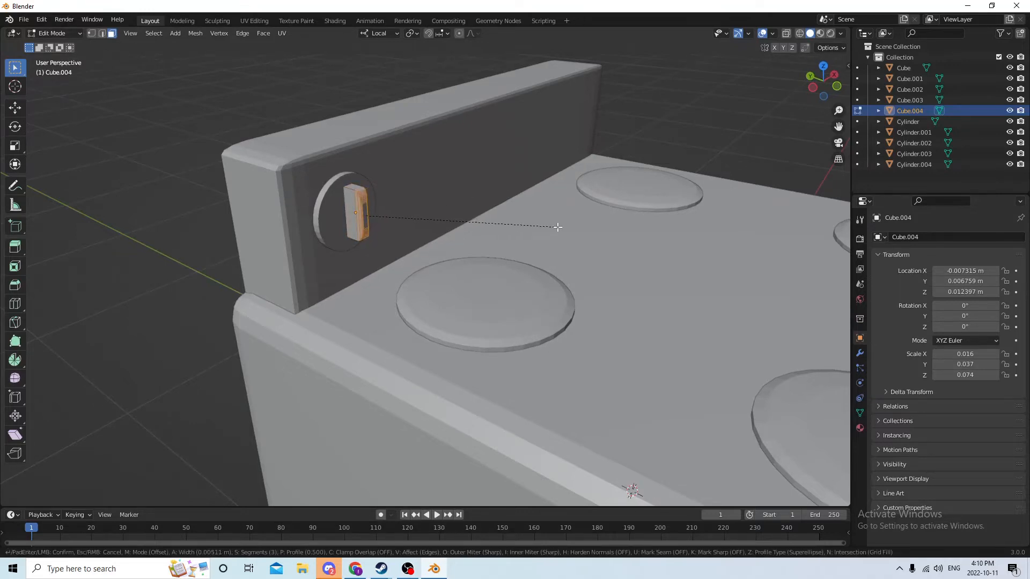
left_click(559, 225)
middle_click_drag(541, 209, 489, 195)
left_click(334, 92)
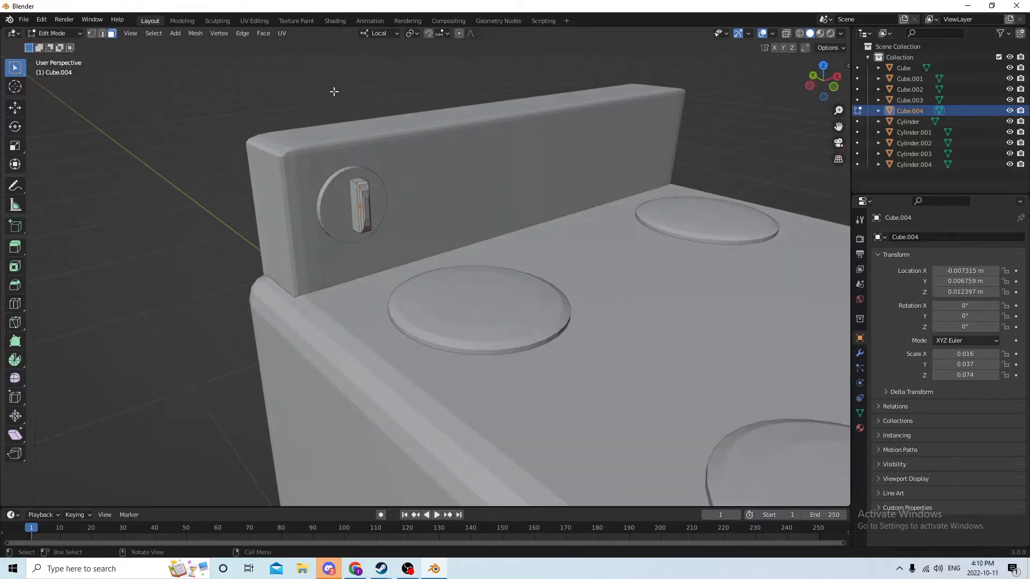
middle_click_drag(333, 92, 370, 105)
key("Tab")
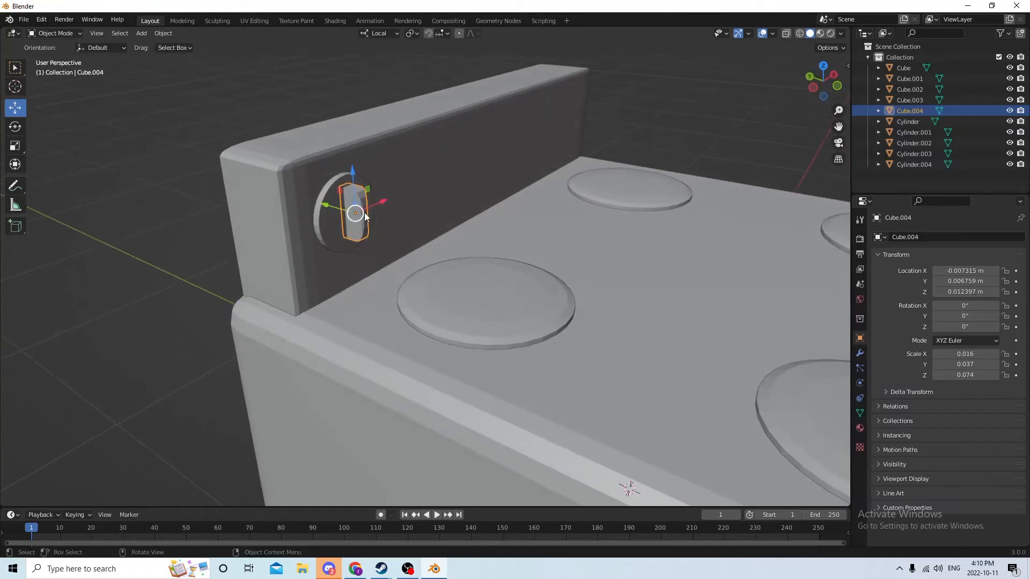
- Join the knob grip and the round disc into one knob object
left_click(363, 211)
left_click(362, 210)
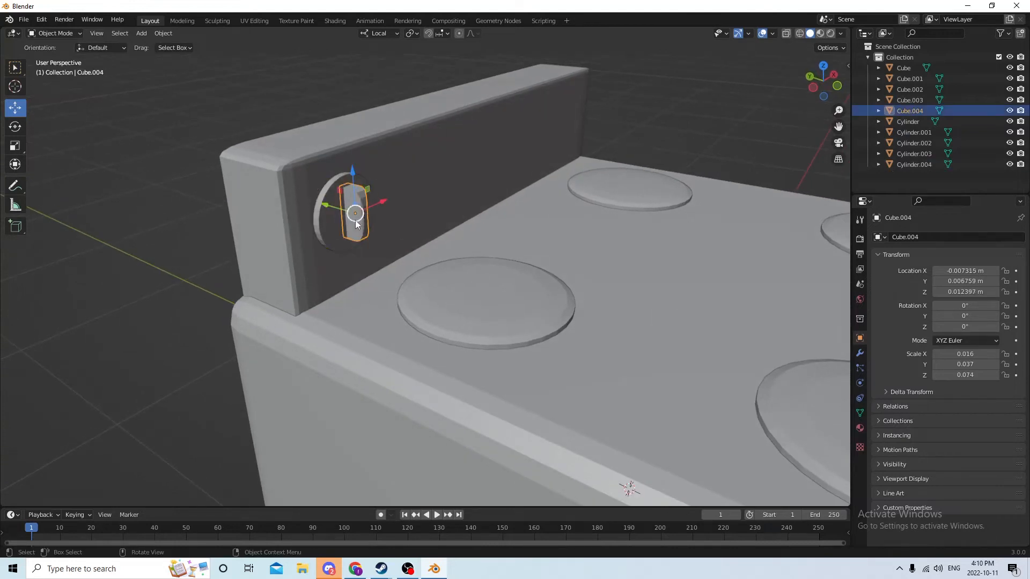
left_click(327, 218, "shift")
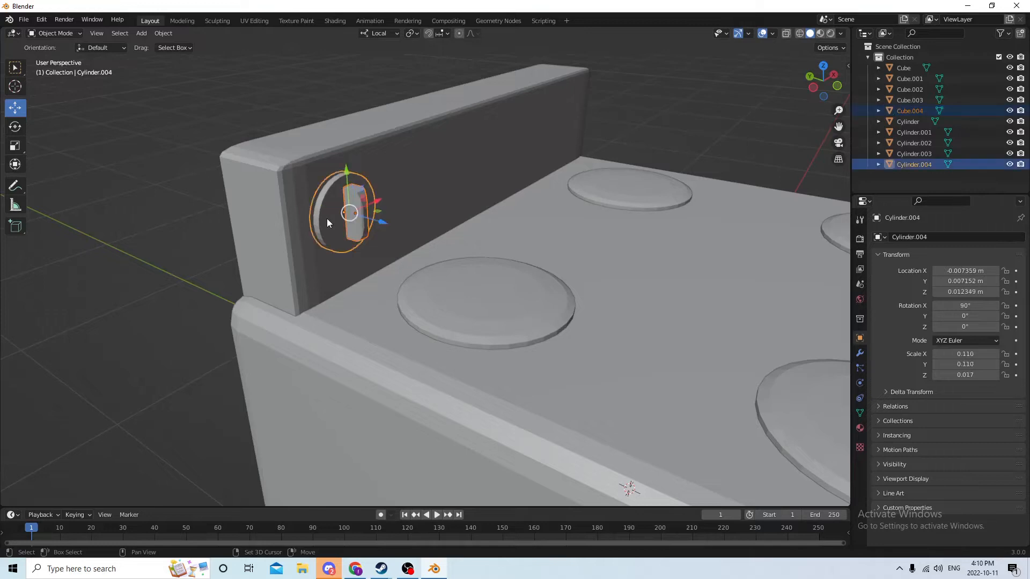
key("ctrl+j")
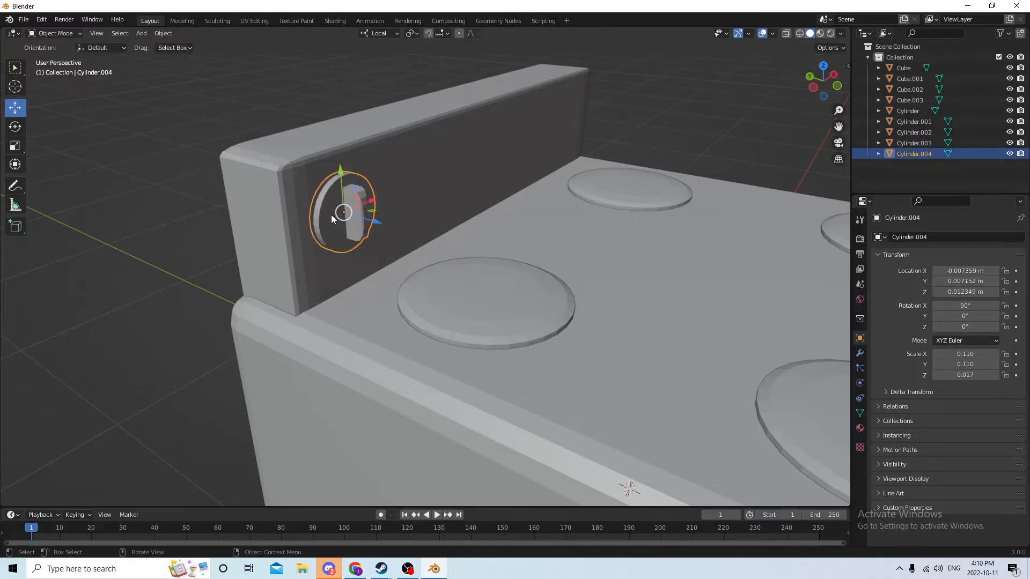
- Duplicate the joined knob in place and set the copy's X location to 0.007359 m at the panel's opposite end
middle_click_drag(331, 215, 272, 189)
left_click(281, 200)
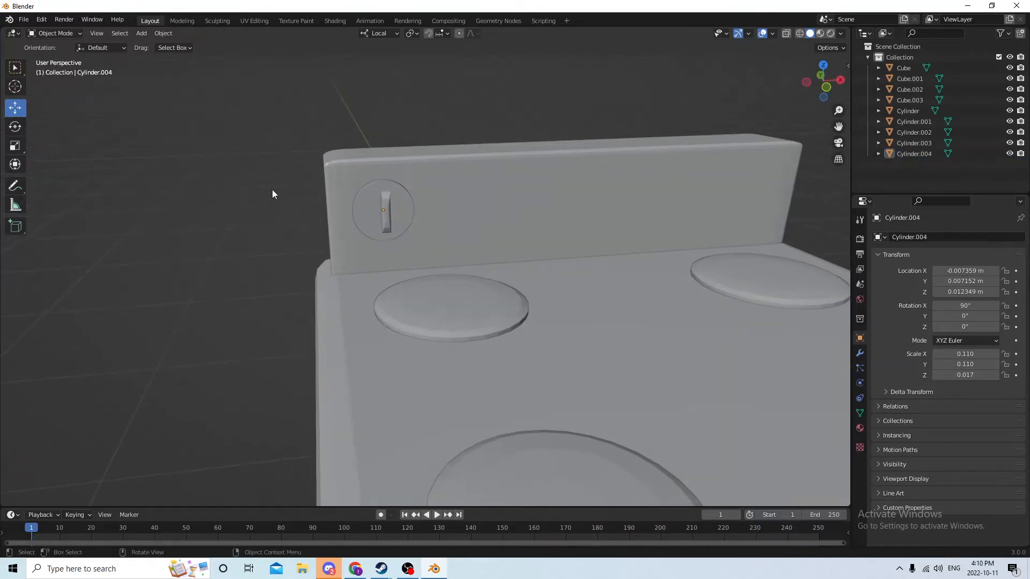
left_click_drag(278, 188, 366, 204)
left_click(377, 199)
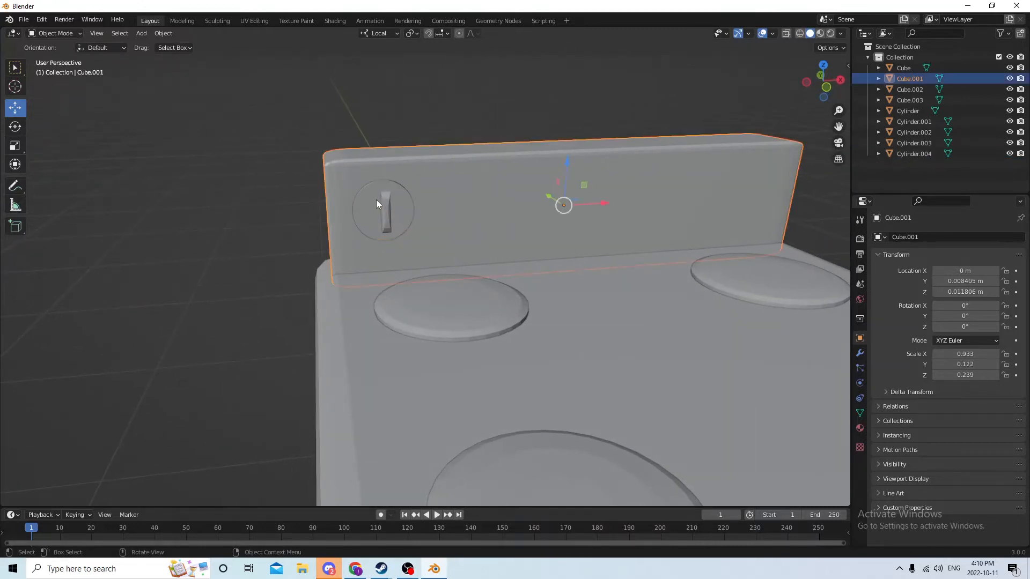
left_click(383, 208)
middle_click_drag(383, 210, 436, 216)
key("shift+d")
key("Escape")
middle_click_drag(491, 182, 401, 193)
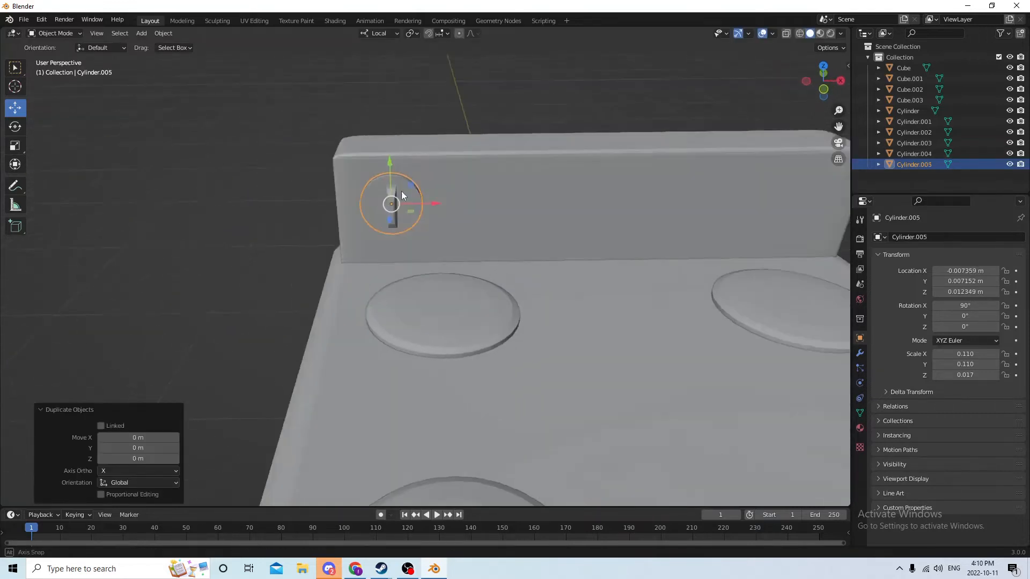
left_click(951, 271)
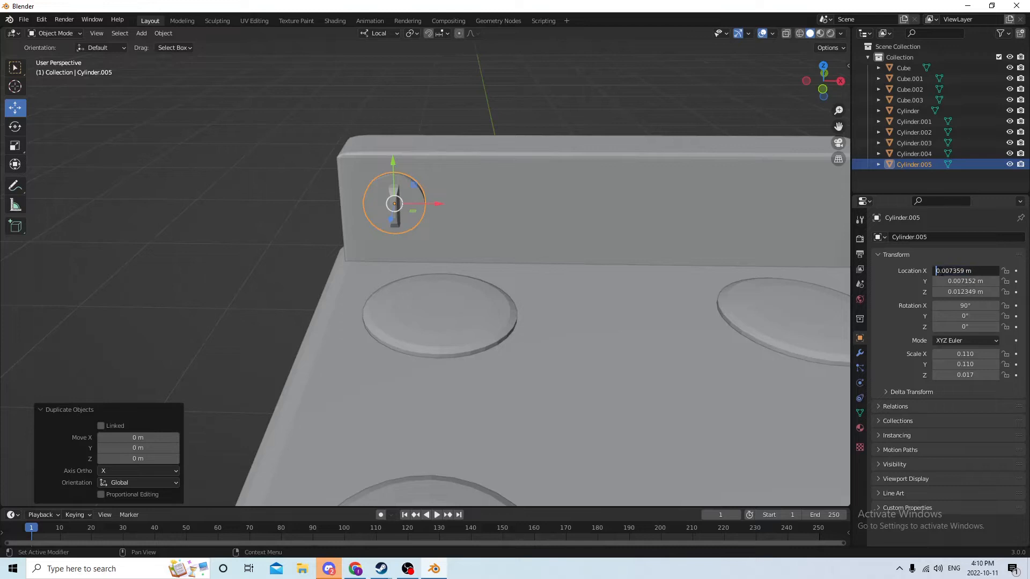
key("Return")
middle_click_drag(587, 230, 542, 208)
- Duplicate the original knob and move the copy about 0.0037 m along X toward the panel's middle
left_click(379, 211)
key("shift+d")
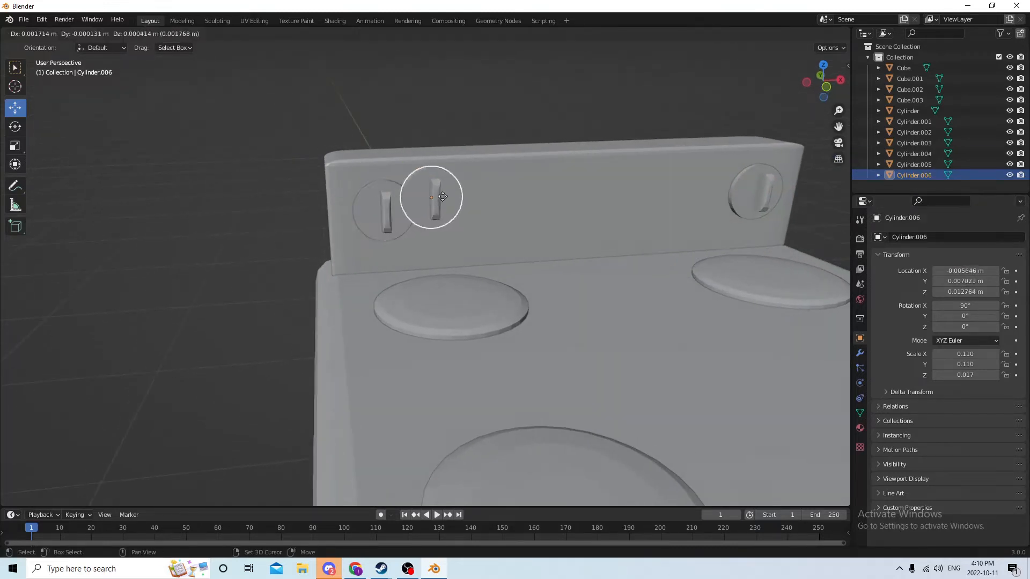
right_click(449, 198)
left_click_drag(424, 211, 510, 196)
middle_click_drag(510, 200, 519, 198)
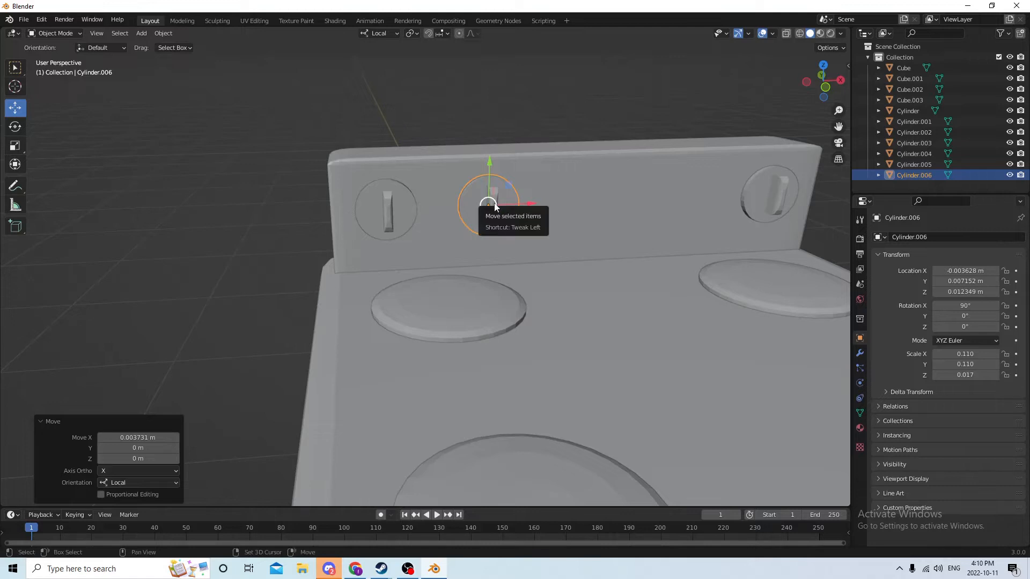
- Duplicate the second knob in place and set the copy's X location to 0.003628 m
key("shift+d")
right_click(543, 189)
left_click(939, 271)
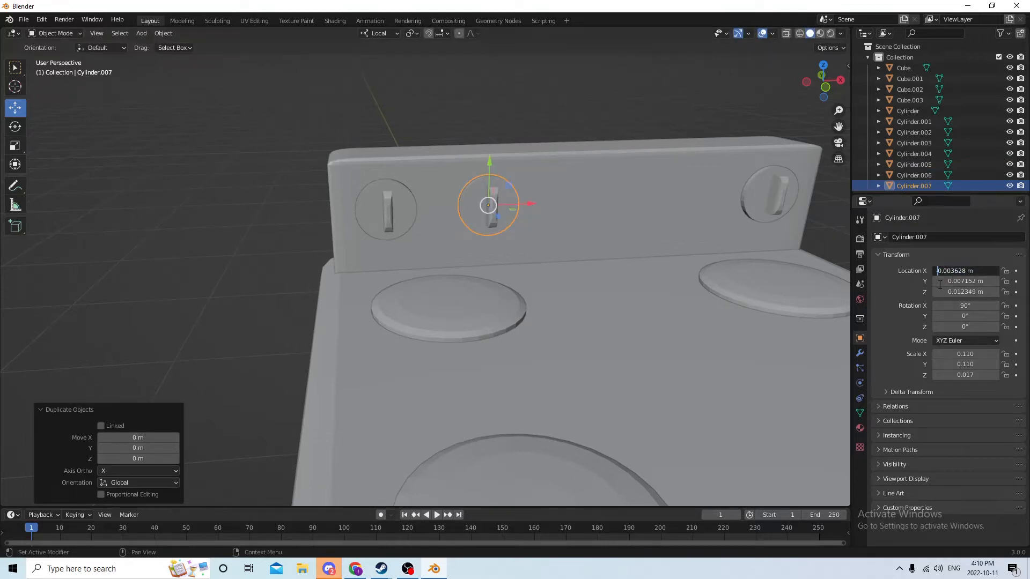
key("Return")
middle_click_drag(778, 210, 635, 81)
left_click(638, 87)
scroll(658, 130, "down", 3)
mouse_move(658, 130)
middle_mouse_down()
mouse_move(674, 152)
mouse_move(764, 134)
mouse_move(653, 140)
middle_mouse_up()
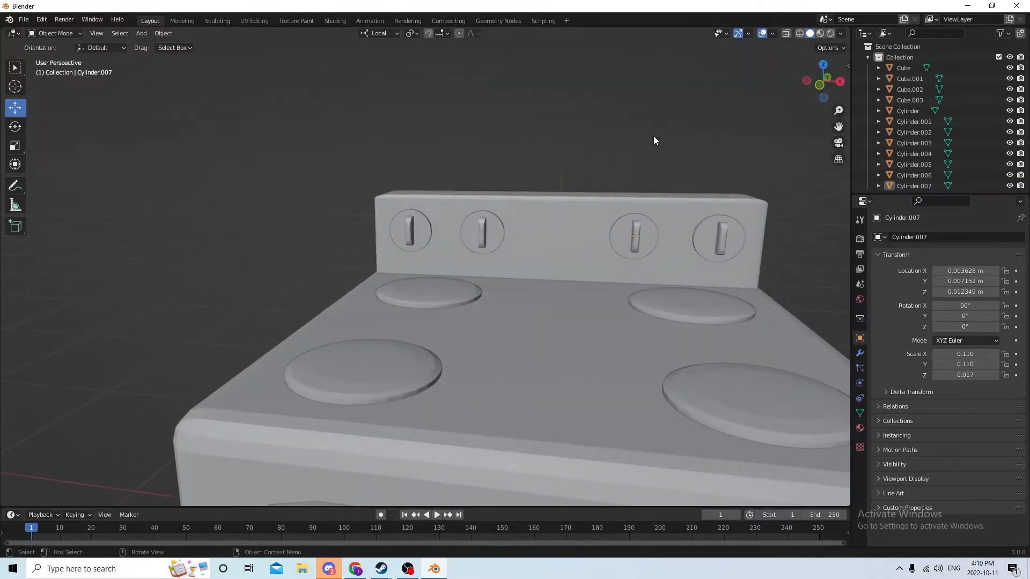
scroll(655, 141, "down", 4)
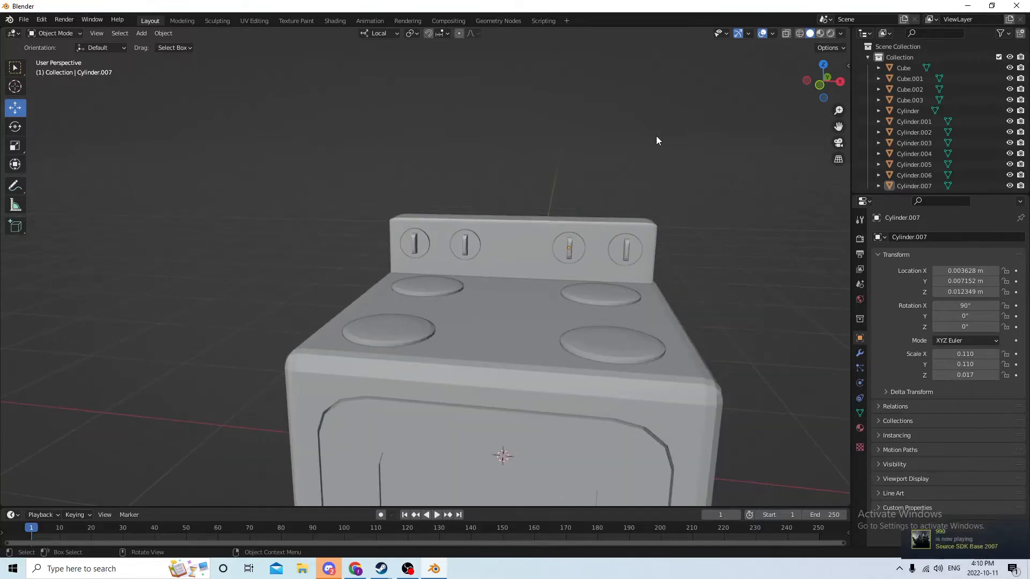
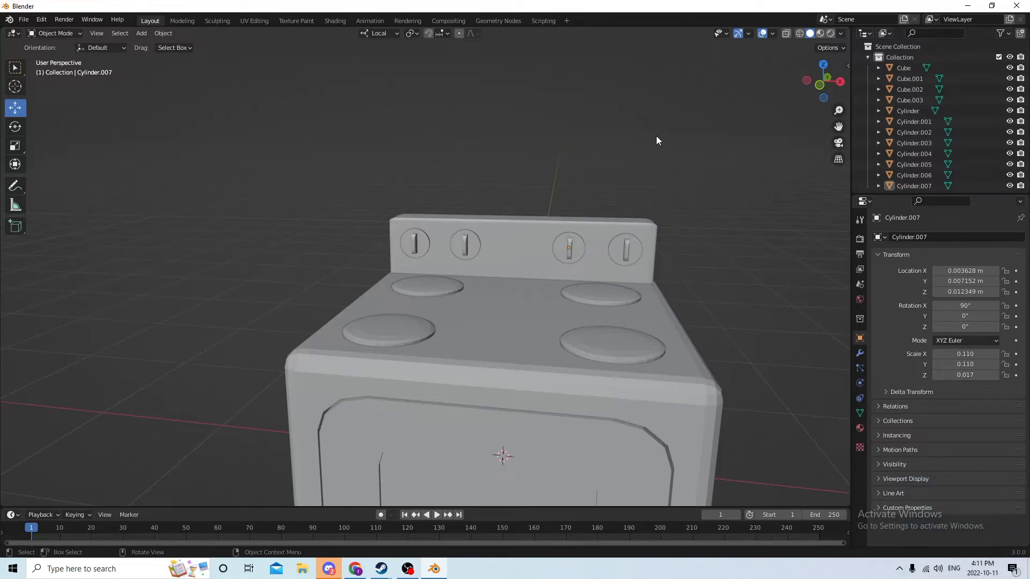
- Join the four burner discs into the stove body, keeping the body as the active object
middle_click_drag(536, 375, 561, 322)
middle_click_drag(738, 252, 706, 264)
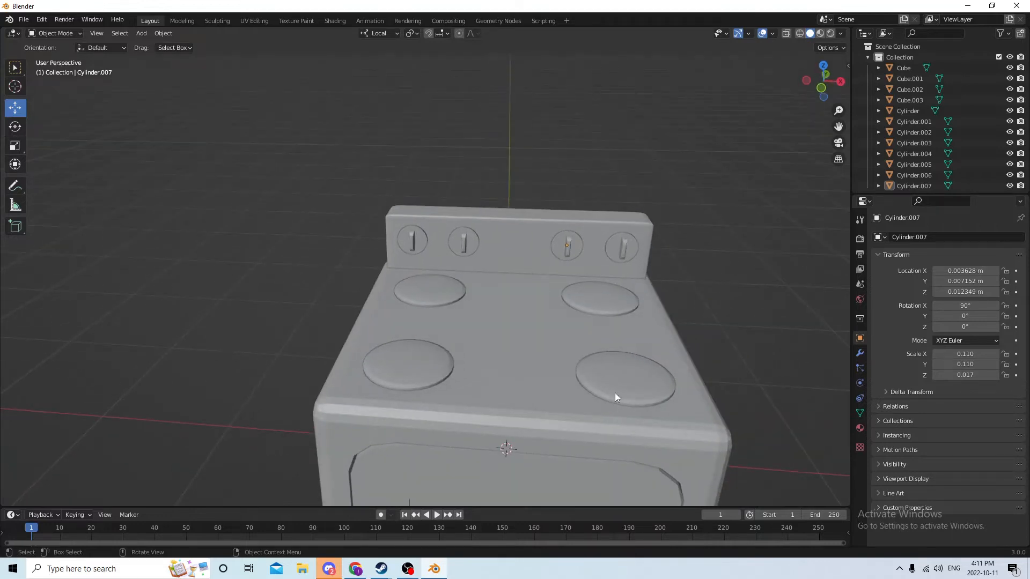
left_click(624, 375)
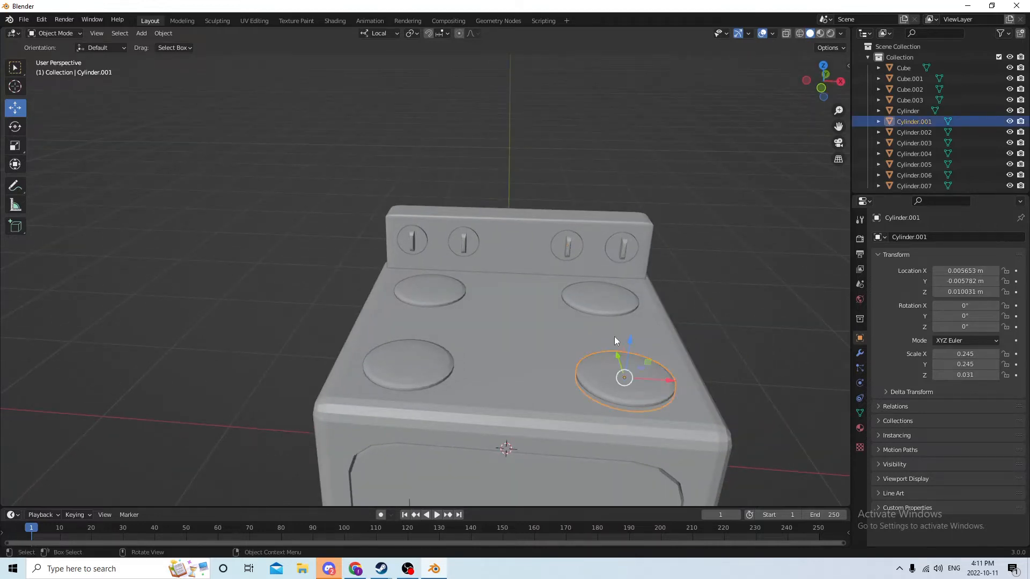
left_click(606, 294, "shift")
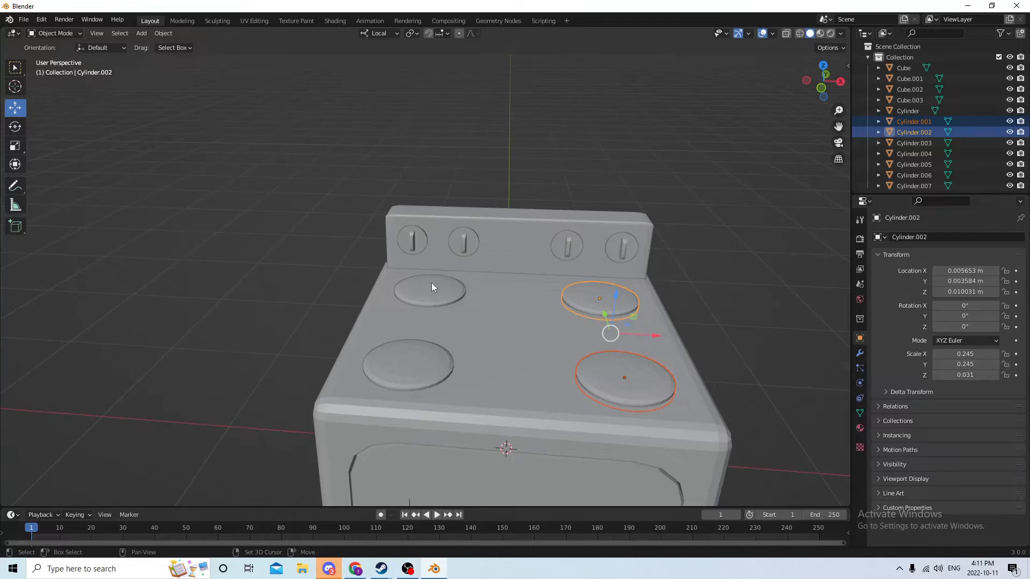
left_click(432, 284, "shift")
left_click(441, 366, "shift")
middle_click_drag(600, 385, 606, 348)
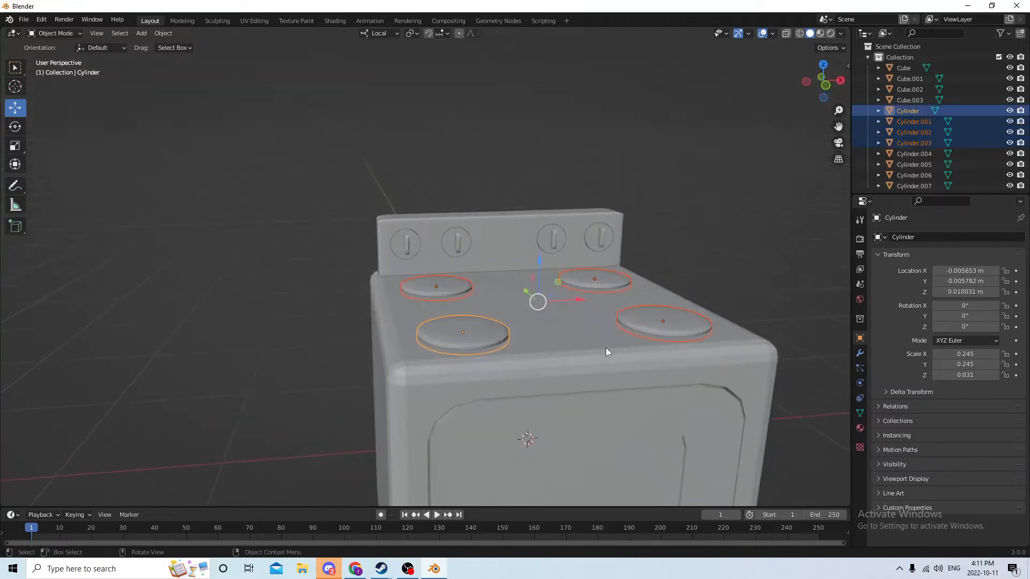
left_click(564, 338, "shift")
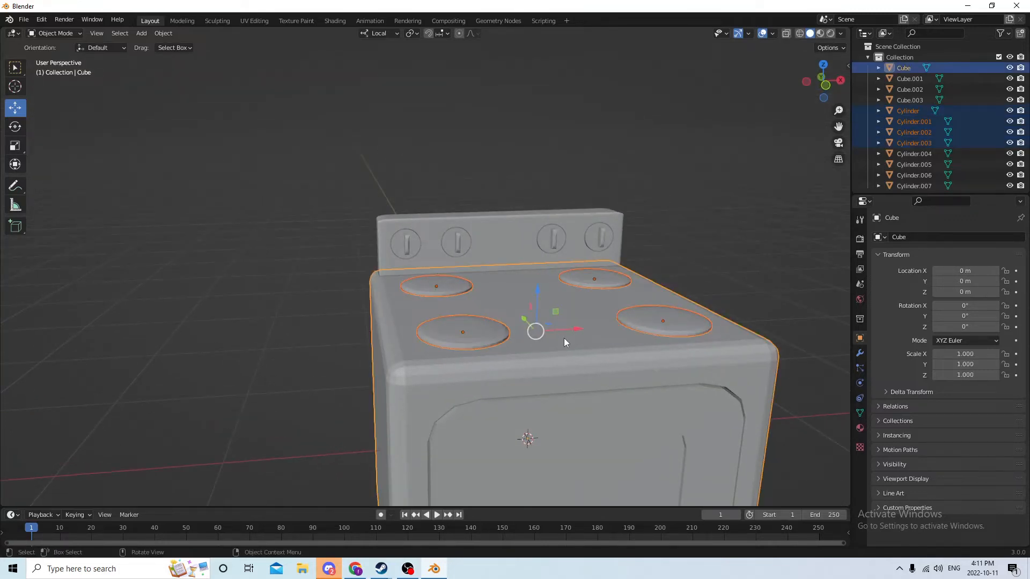
key("ctrl+j")
- Join the back panel into the stove body and clear the selection
middle_click_drag(570, 335, 694, 310)
scroll(661, 321, "up", 5)
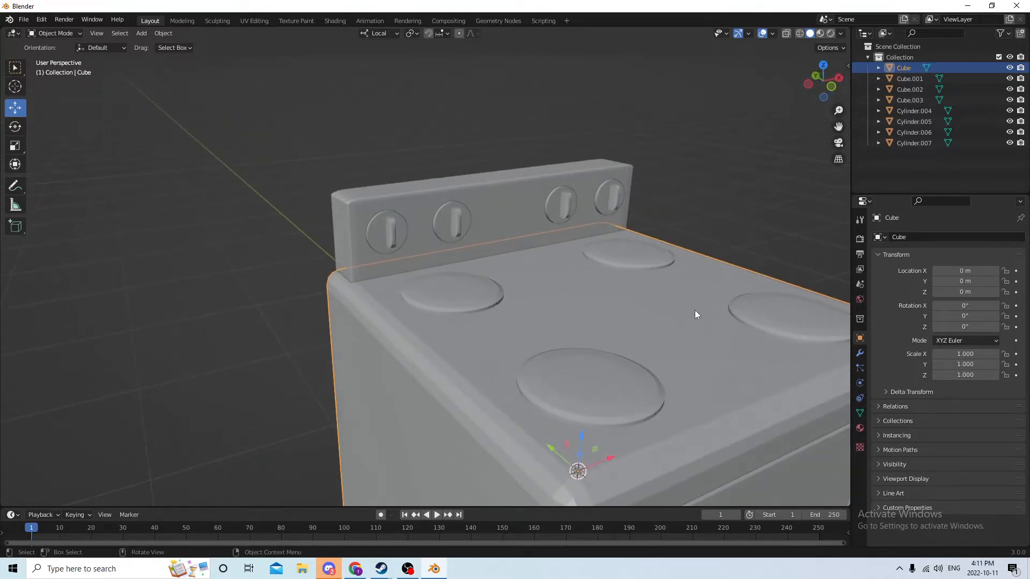
left_click(492, 216)
left_click(530, 298, "shift")
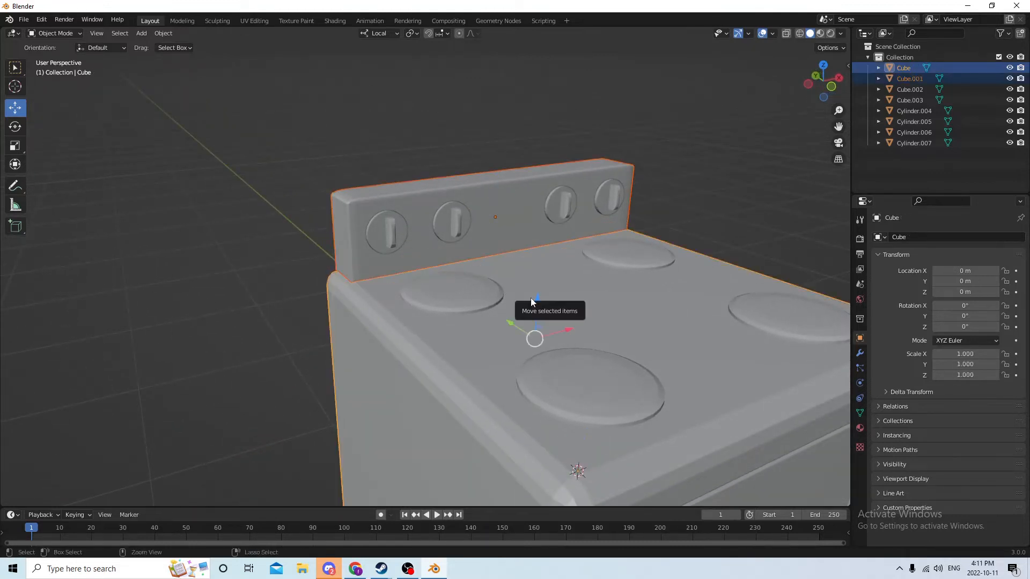
key("ctrl+j")
left_click(766, 180)
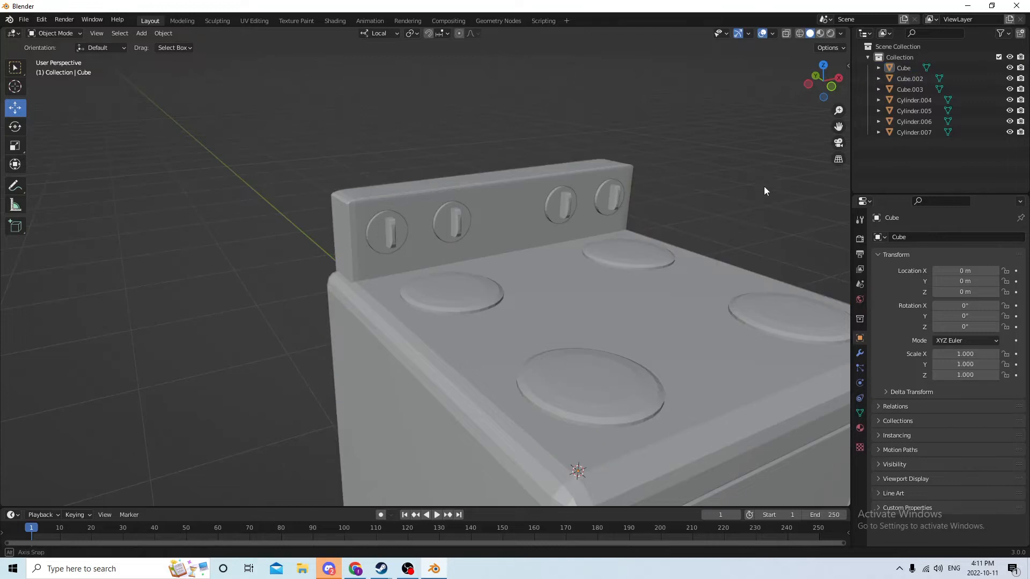
- Try rotating the knob at the panel's positive-X end about its local Z axis with the Rotate tool
middle_click_drag(764, 186, 487, 236)
left_click(416, 255)
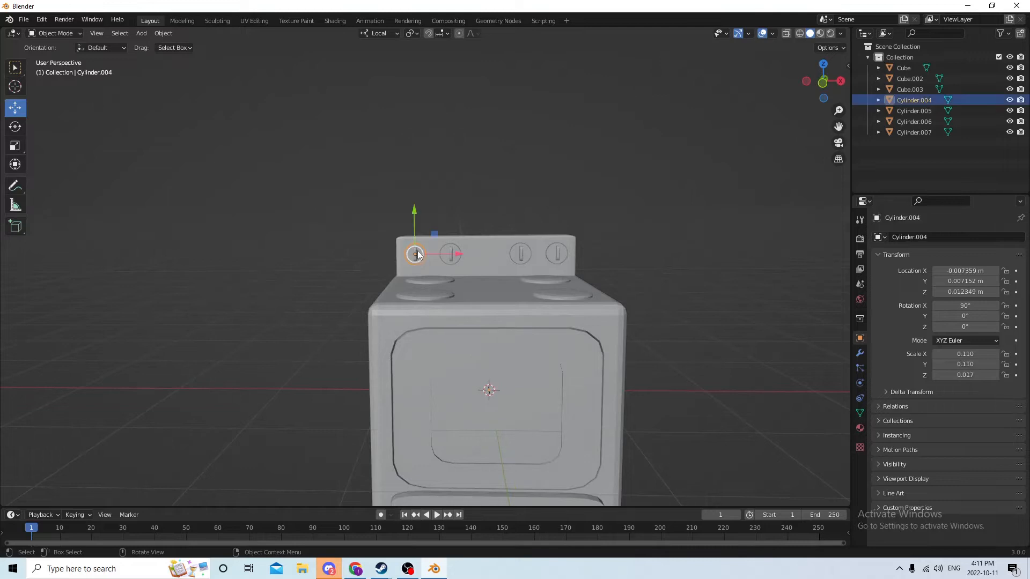
left_click(452, 255)
left_click(520, 254)
left_click(562, 253)
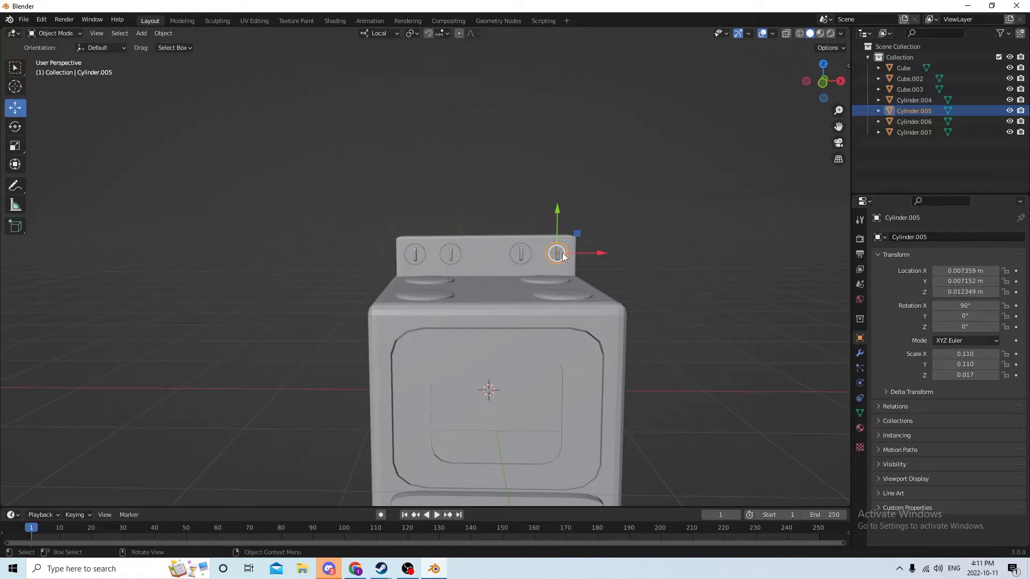
left_click(15, 127)
left_click_drag(586, 226, 603, 239)
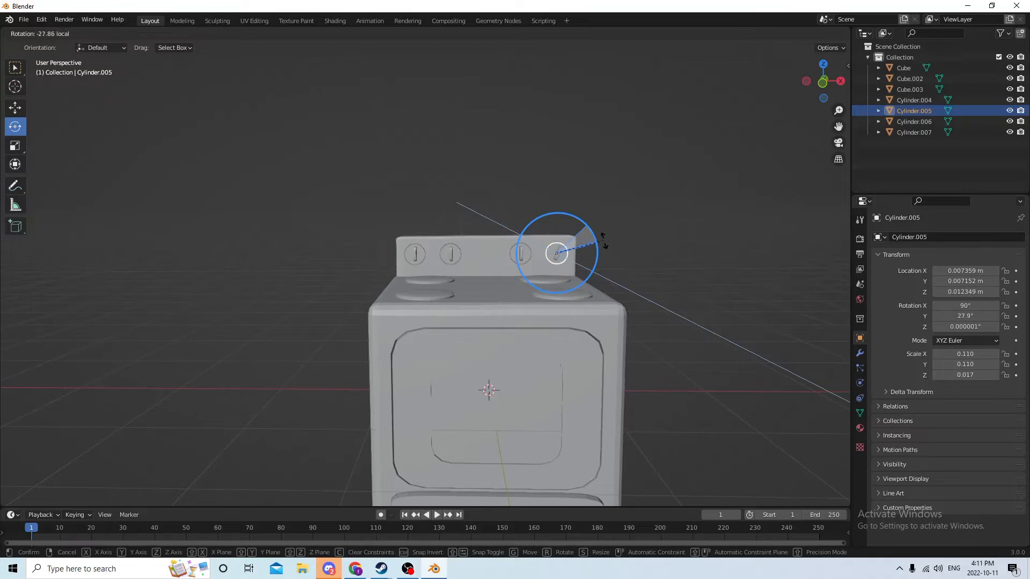
left_click_drag(622, 278, 470, 294)
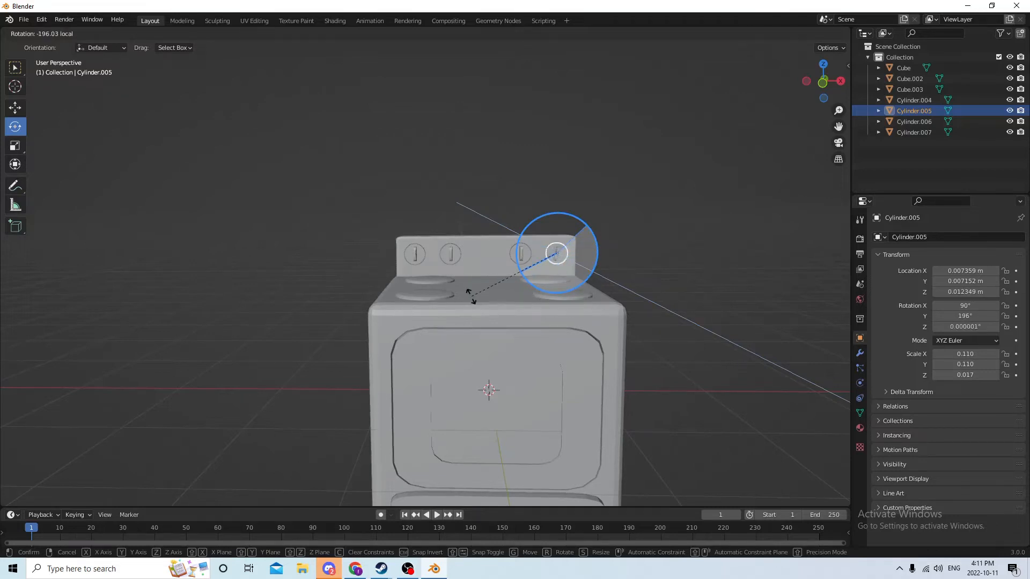
right_click(471, 296)
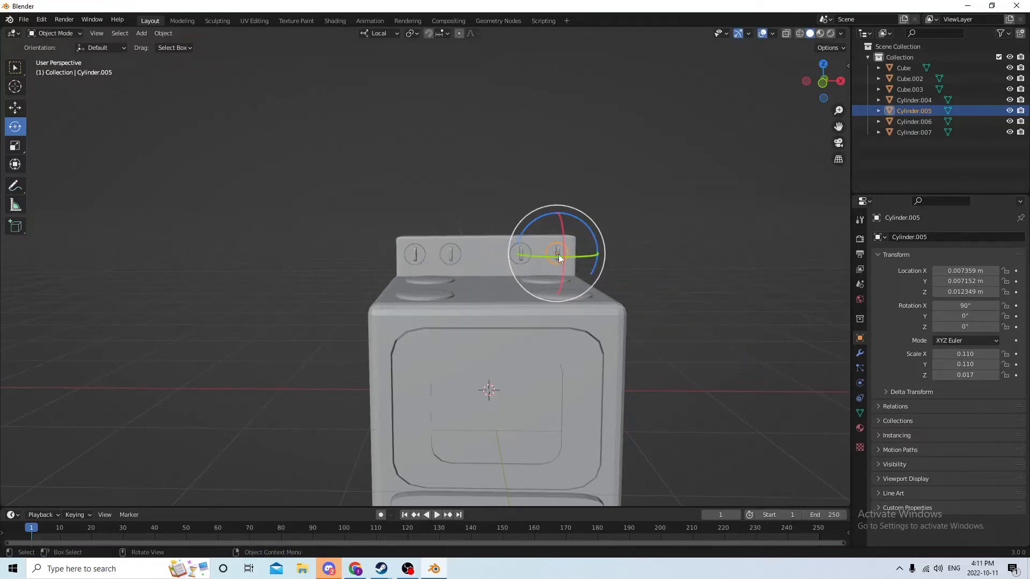
- Try rotating the oven door on its own with the Rotate tool
middle_click_drag(408, 278, 524, 365)
left_click(600, 357)
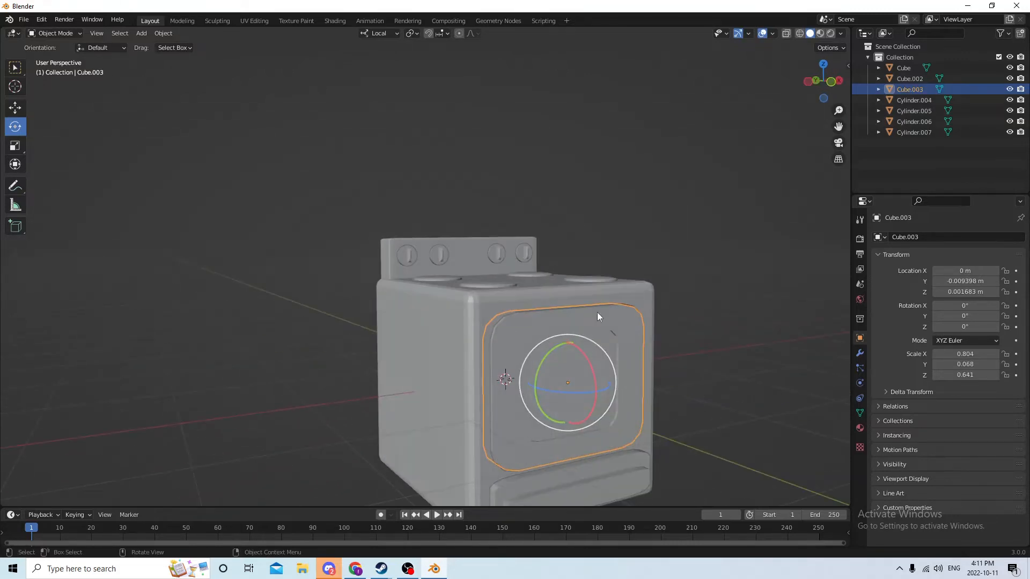
middle_click_drag(597, 317, 566, 337)
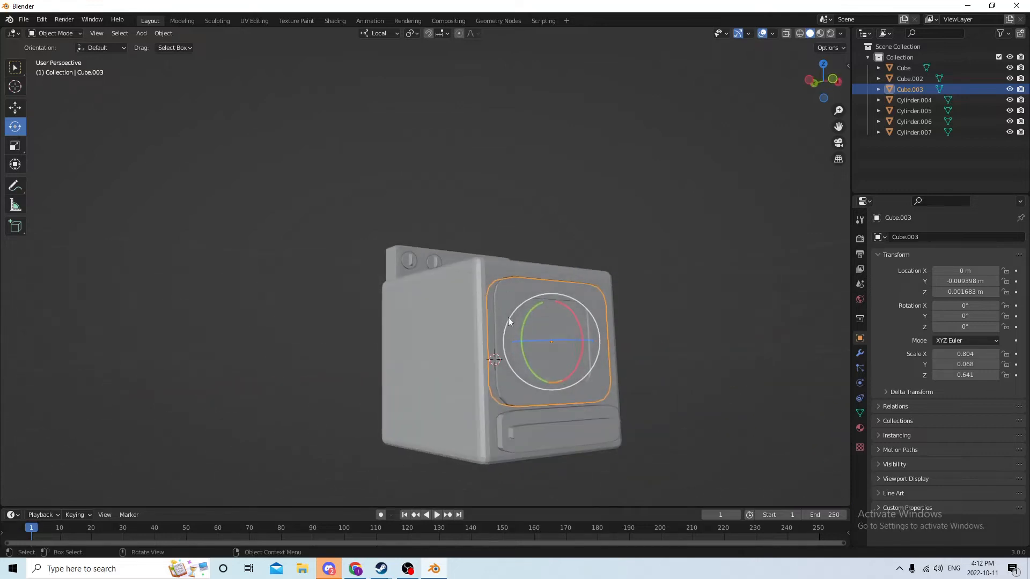
middle_click_drag(518, 378, 558, 384)
left_click_drag(572, 320, 604, 322)
right_click(604, 322)
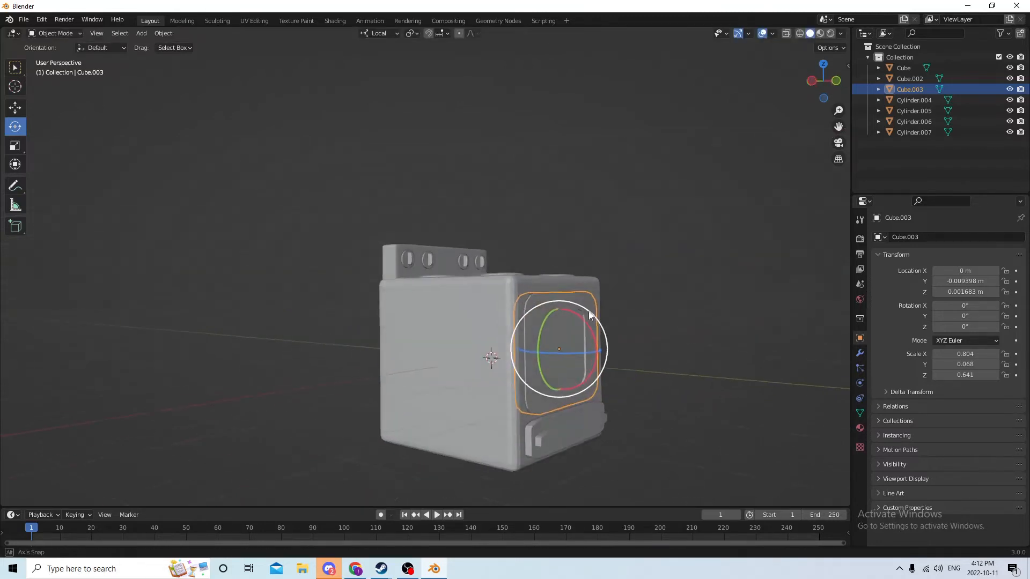
- Try sliding the bottom drawer along the Y axis with the Move tool
left_click(580, 406)
mouse_move(581, 405)
middle_mouse_down()
mouse_move(607, 426)
mouse_move(586, 403)
middle_mouse_up()
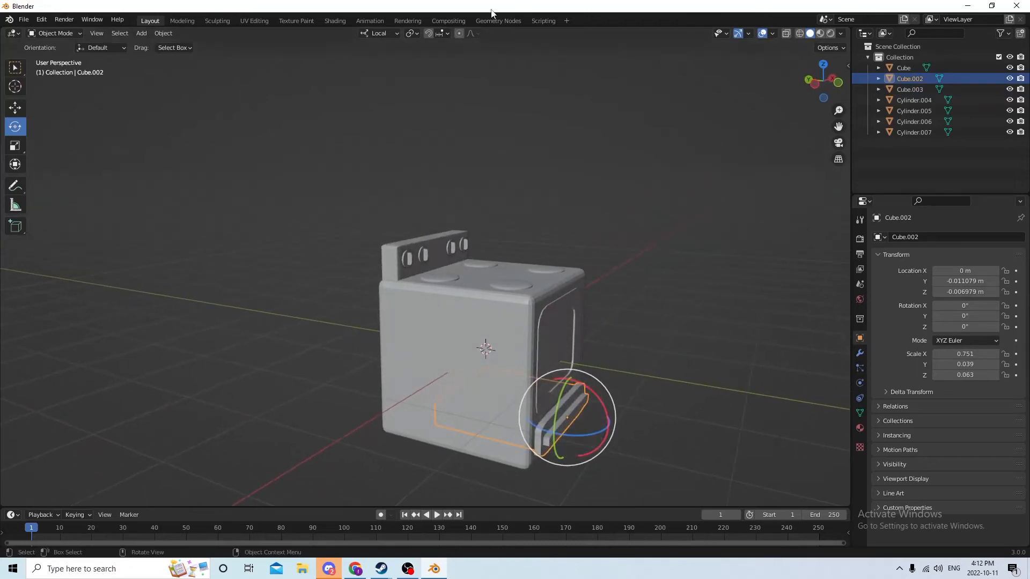
left_click(14, 108)
left_click_drag(520, 410, 653, 425)
right_click(659, 424)
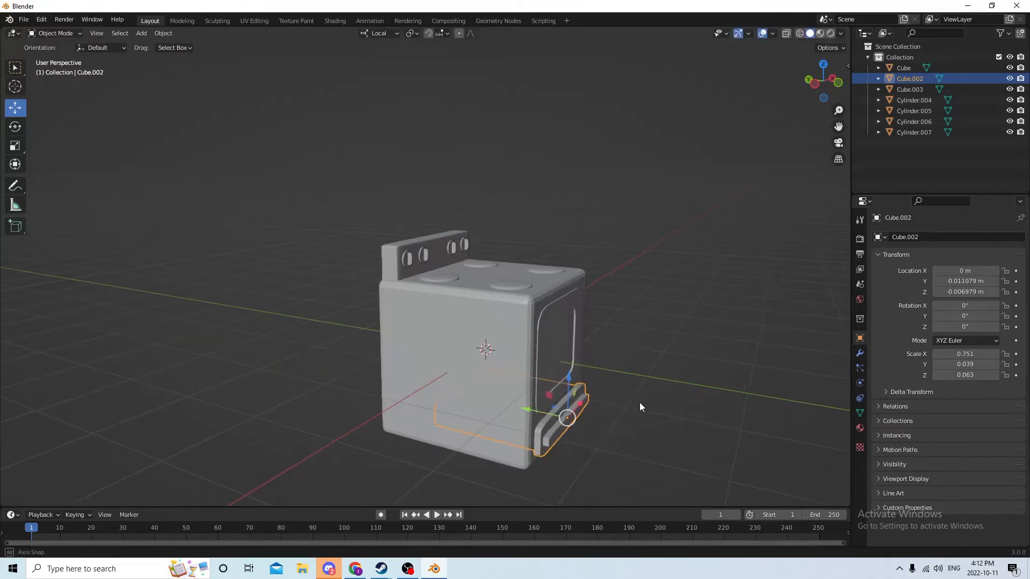
middle_click_drag(640, 402, 574, 358)
left_click(512, 327)
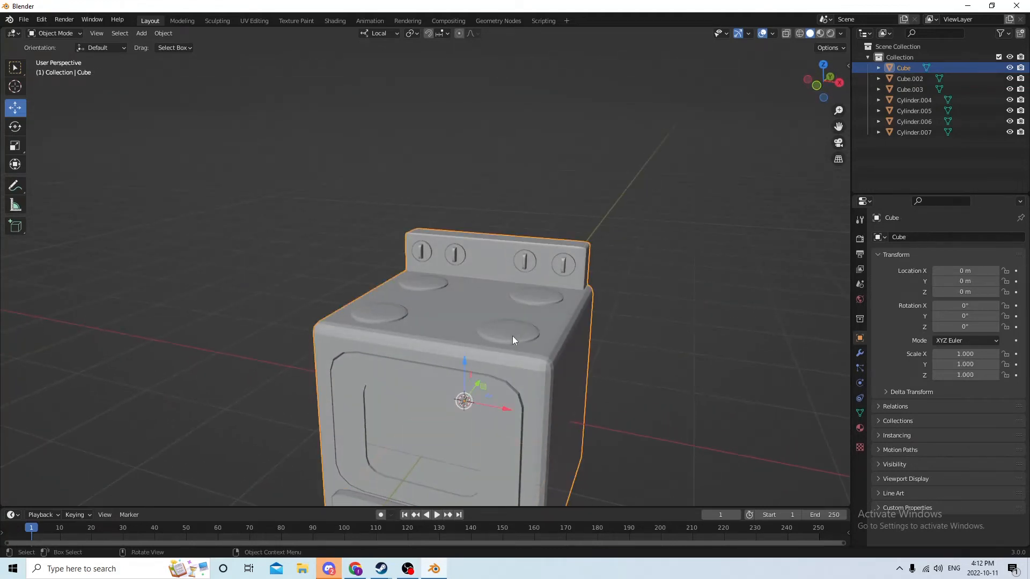
mouse_move(513, 336)
middle_mouse_down()
mouse_move(571, 346)
mouse_move(529, 339)
middle_mouse_up()
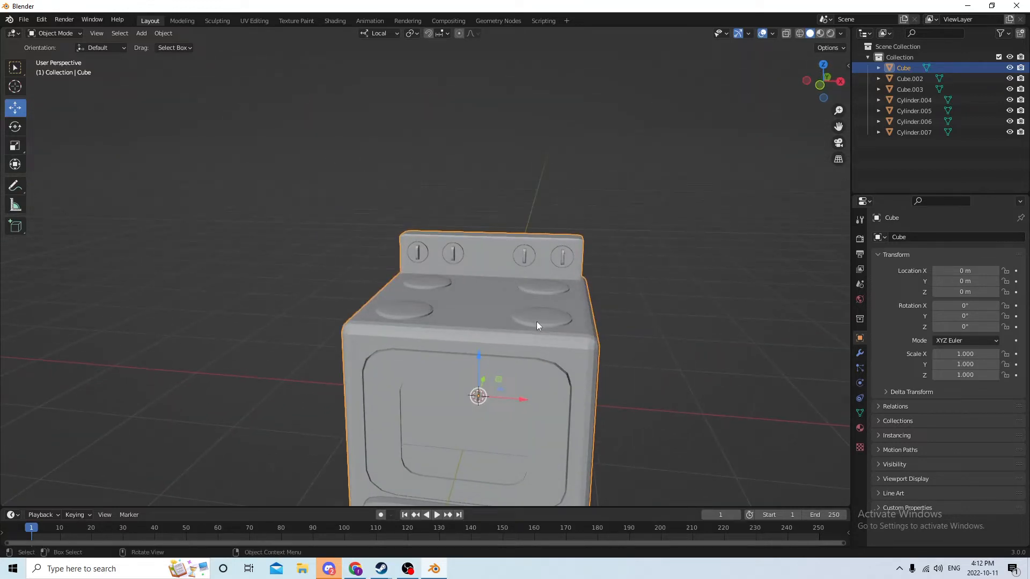
middle_click_drag(527, 322, 496, 339)
middle_click_drag(533, 368, 478, 486)
left_click(549, 364)
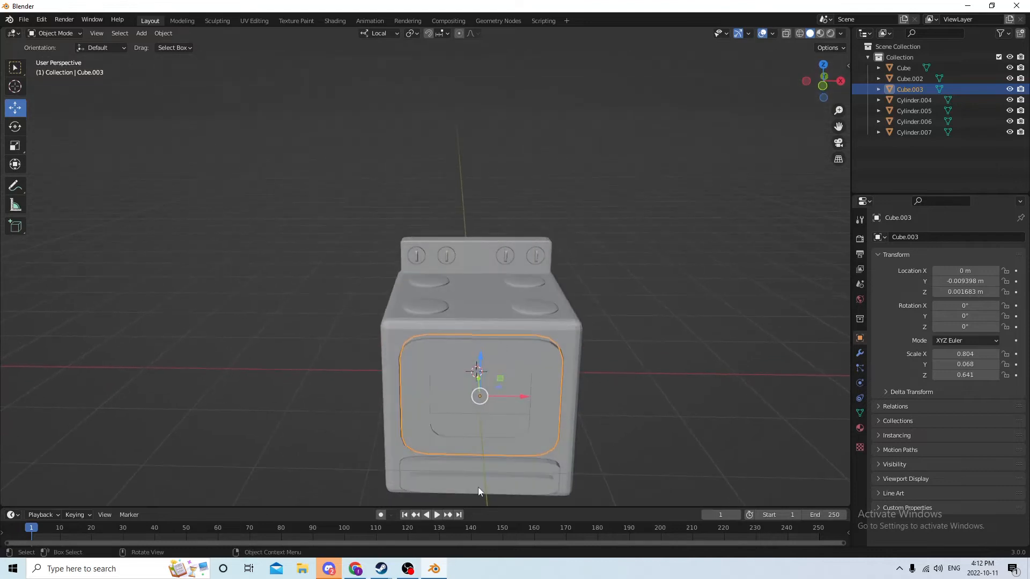
- Select the stove body, oven door, drawer and all four knobs, move them about 0.117 m along X, and deselect everything
left_click(488, 300)
left_click(507, 417, "shift")
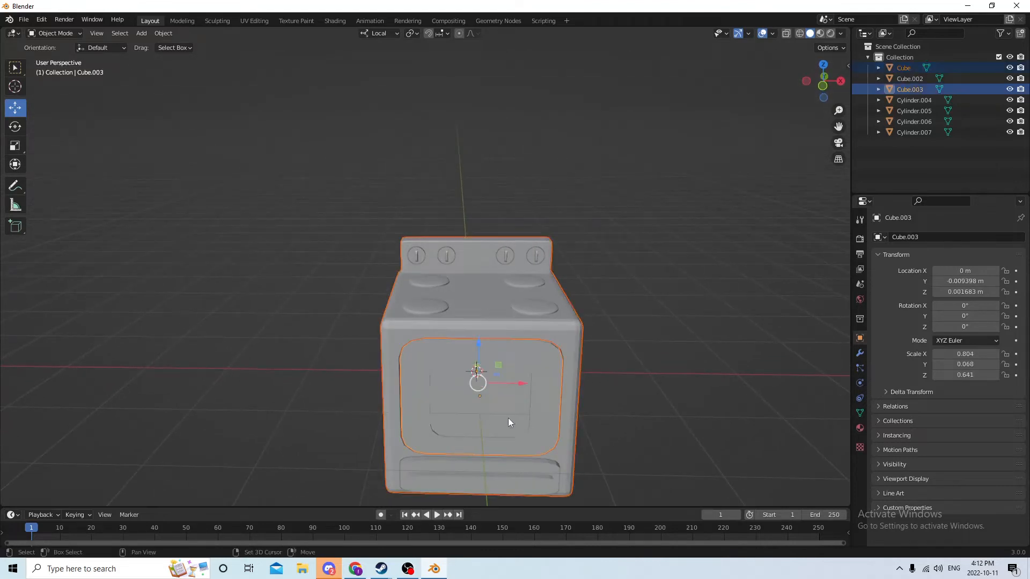
left_click(481, 477, "shift")
left_click(415, 256, "shift")
left_click(445, 255, "shift")
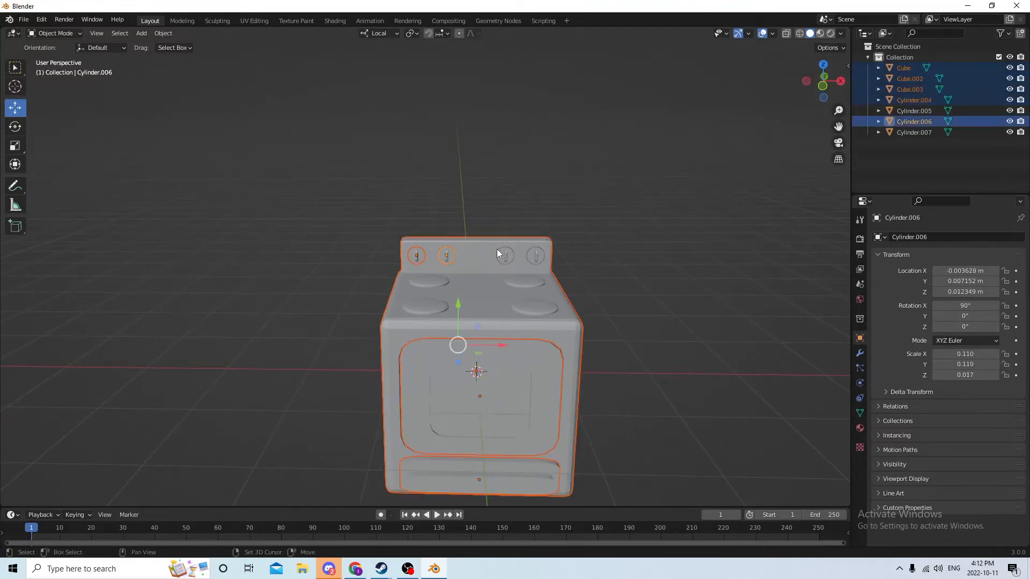
left_click(505, 255, "shift")
left_click(537, 255, "shift")
scroll(538, 253, "down", 3)
middle_click_drag(556, 253, 491, 294)
key("g")
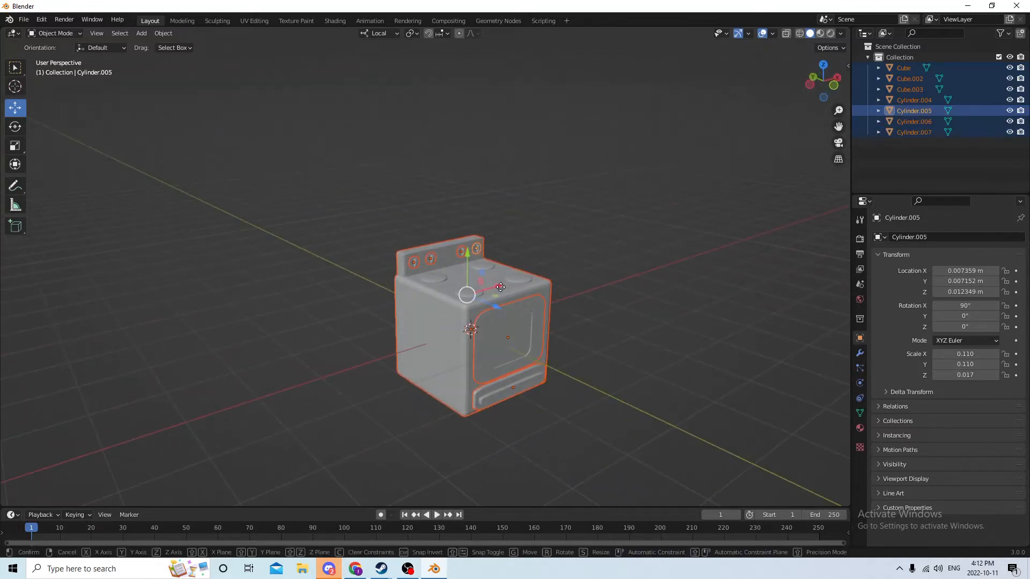
key("x")
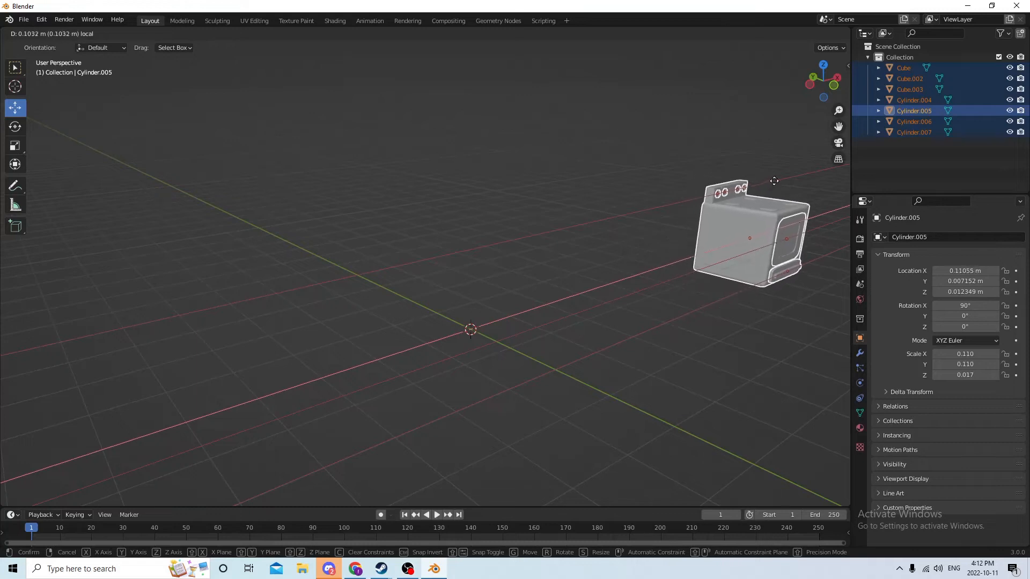
left_click(776, 181)
mouse_move(776, 180)
middle_mouse_down()
mouse_move(762, 187)
mouse_move(786, 182)
mouse_move(744, 190)
mouse_move(769, 184)
middle_mouse_up()
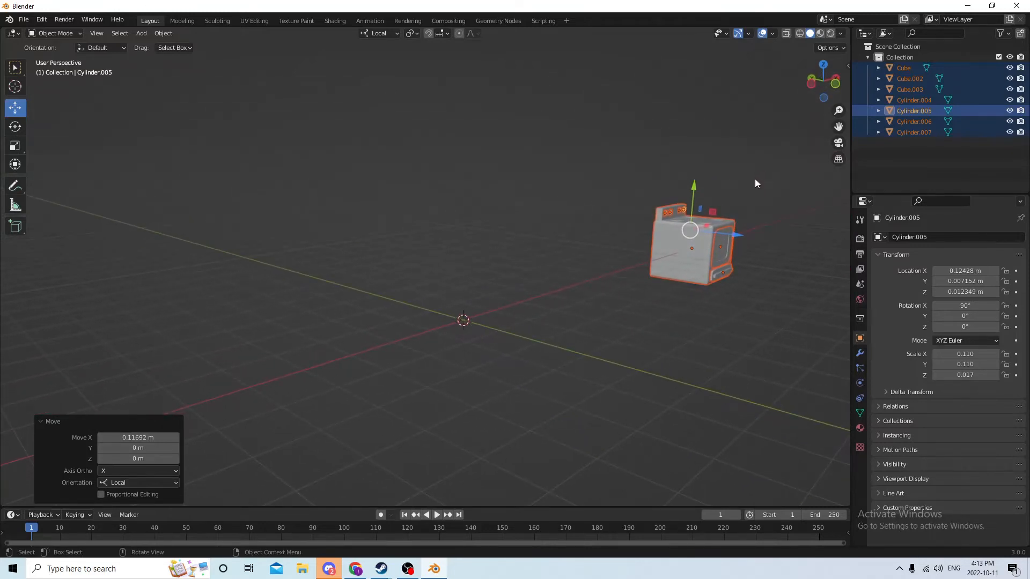
middle_click_drag(755, 180, 659, 192)
left_click(428, 403)
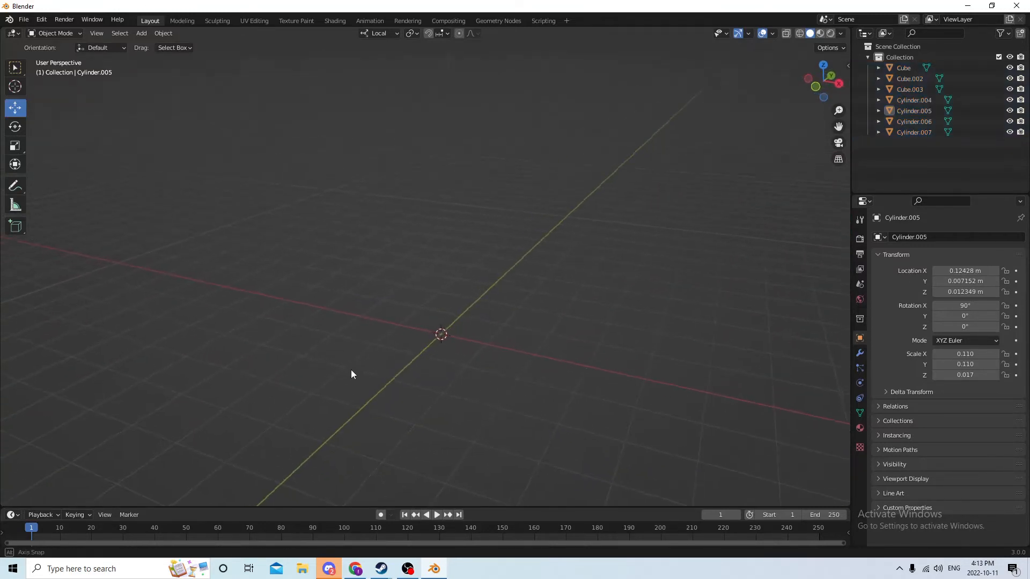
- Add a 0.02 m mesh cube at the world origin beside the relocated stove
middle_click_drag(352, 373, 483, 327)
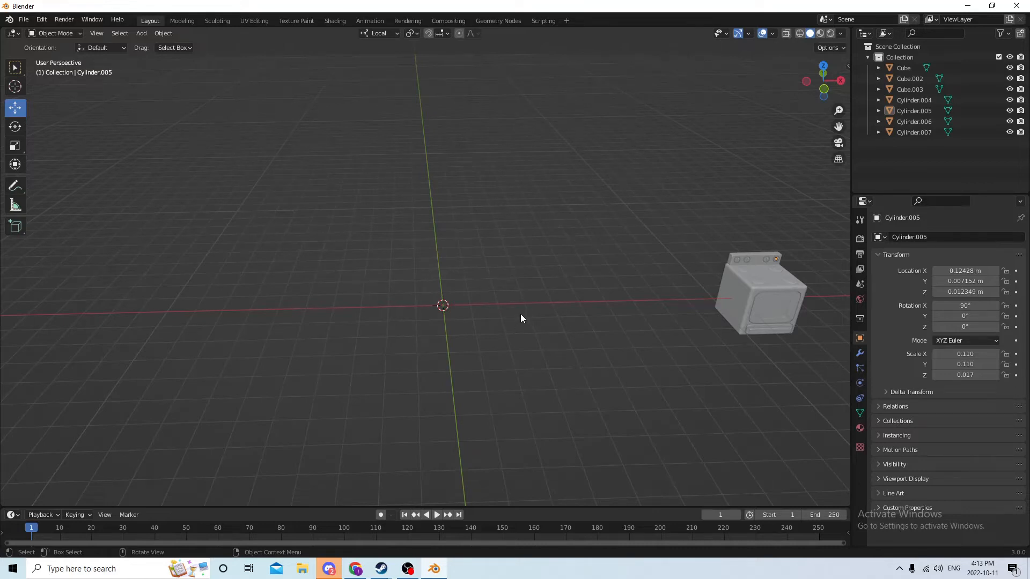
middle_click_drag(586, 301, 550, 297)
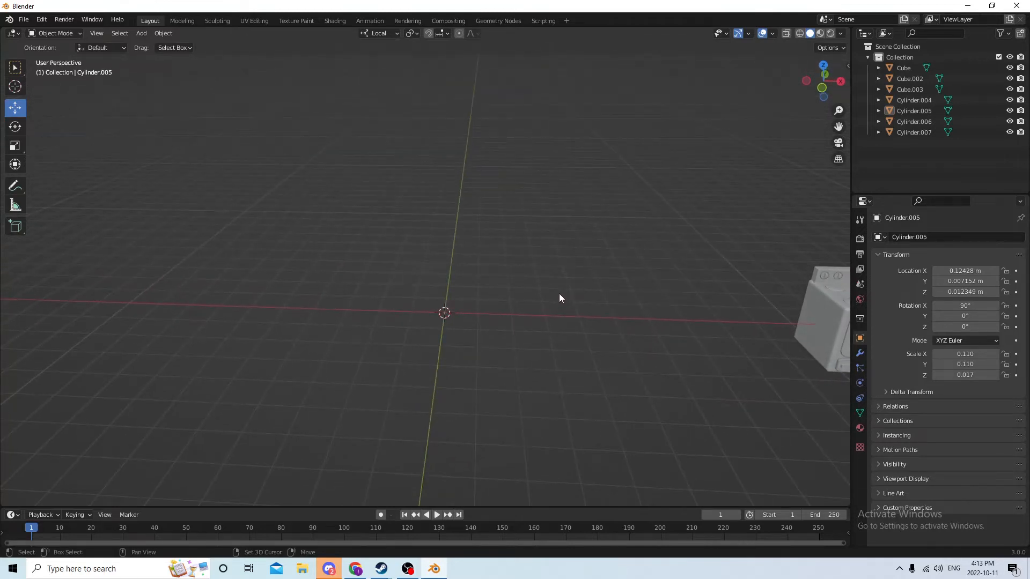
key("shift+a")
mouse_move(562, 294)
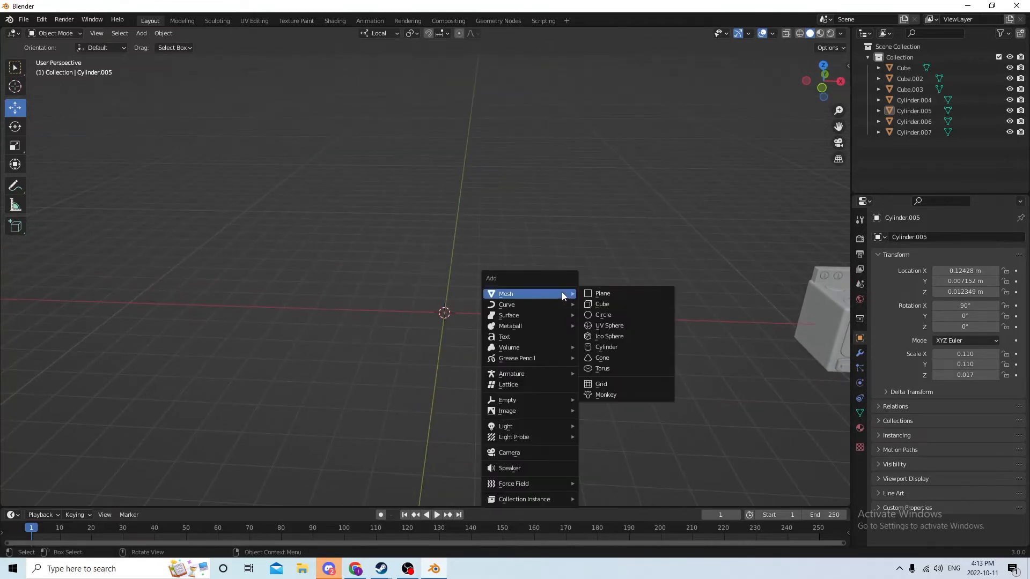
left_click(613, 304)
middle_click_drag(609, 291, 634, 263)
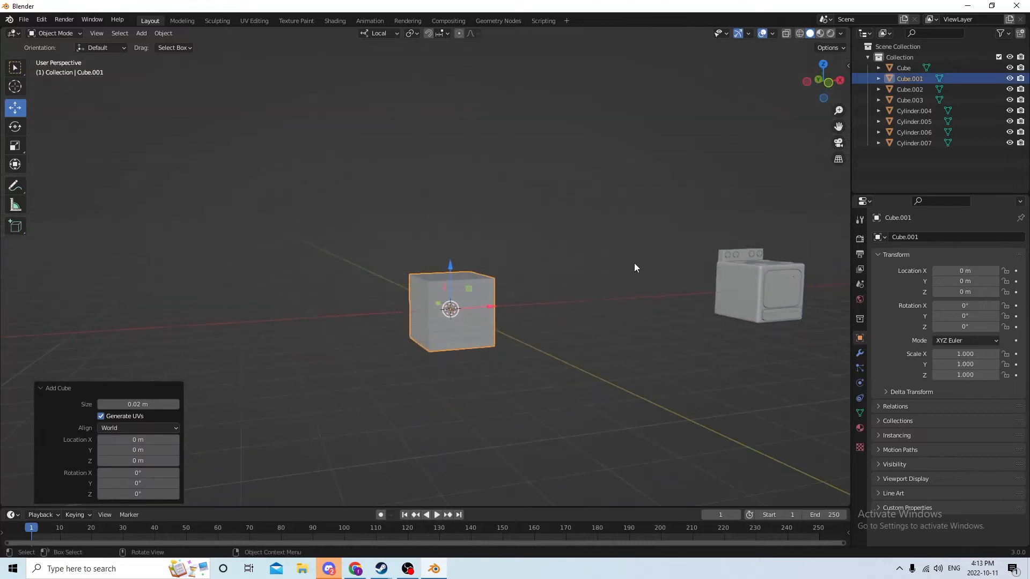
- Scale the new cube at the origin uniformly by about 1.621
left_click(16, 153)
left_click_drag(456, 270, 465, 182)
right_click(466, 187)
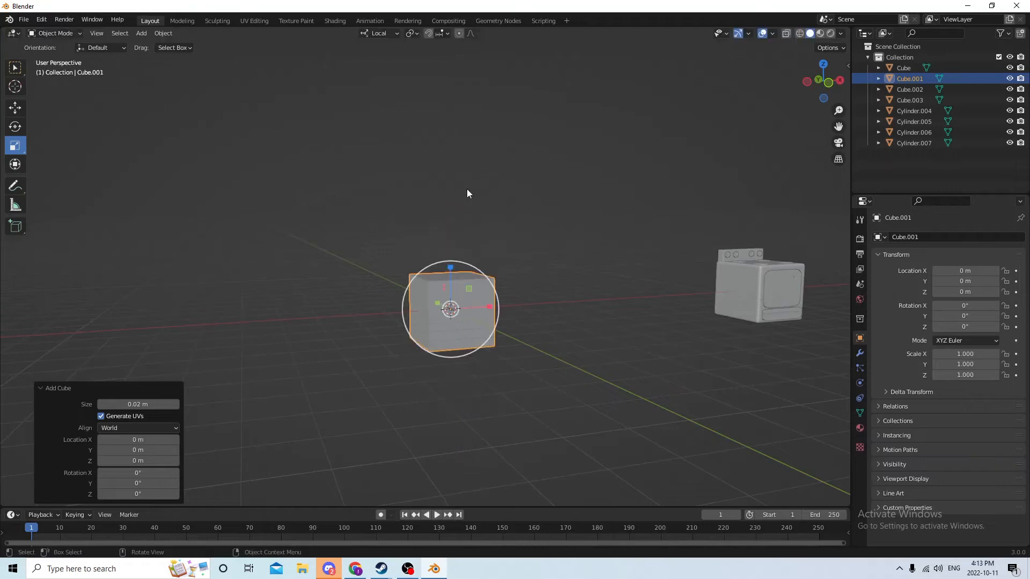
key("s")
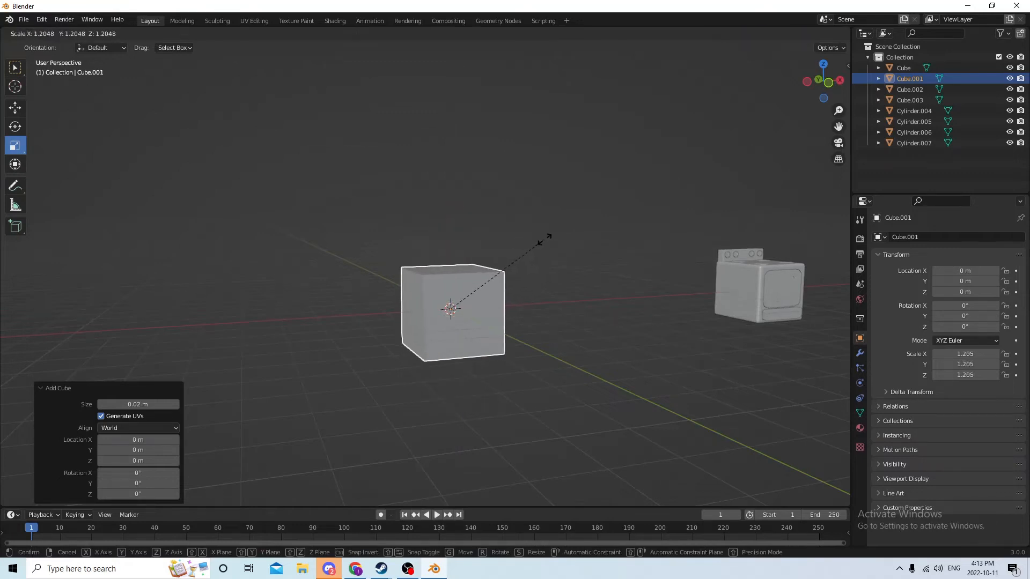
left_click(585, 224)
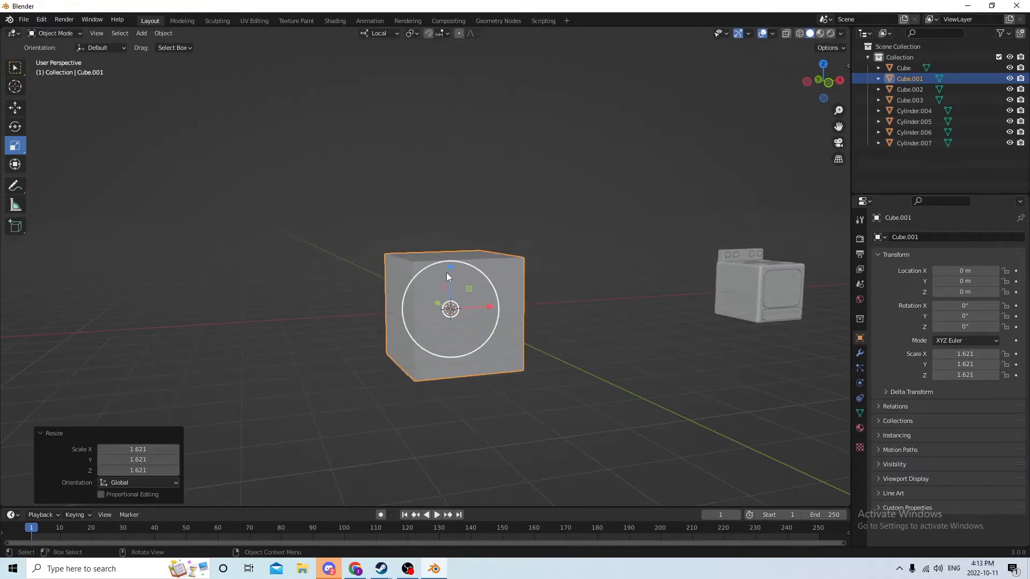
- Shape the cube into a tall, shallower box with a Z scale of about 3.853 and Y scale of about 1.179, then deselect it
left_click_drag(446, 273, 444, 222)
middle_click_drag(444, 223, 414, 276)
left_click_drag(396, 274, 411, 269)
middle_click_drag(411, 269, 643, 249)
left_click(657, 248)
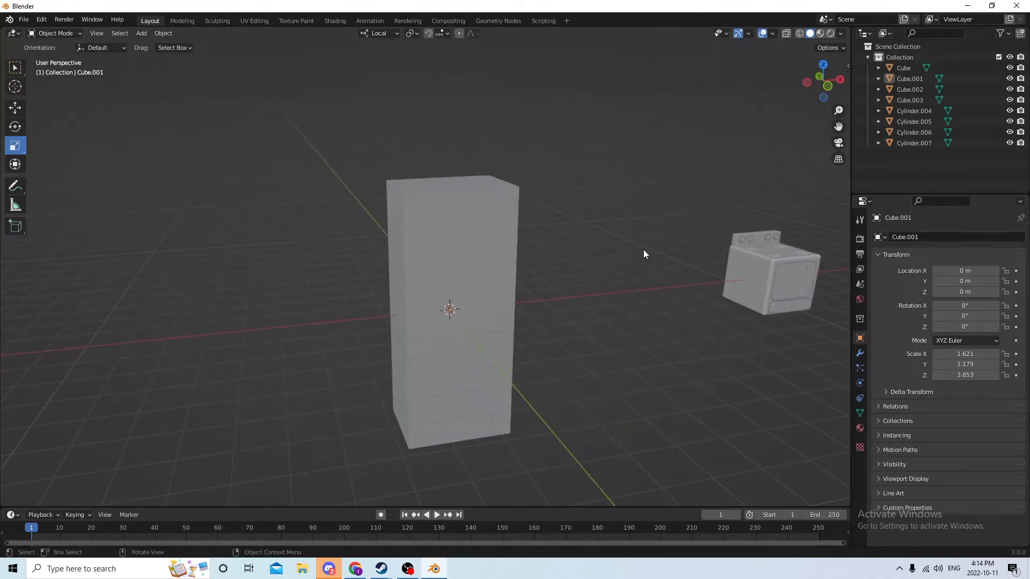
- Add a second 0.02 m mesh cube at the world origin, inside the tall box
middle_click_drag(643, 249, 587, 274)
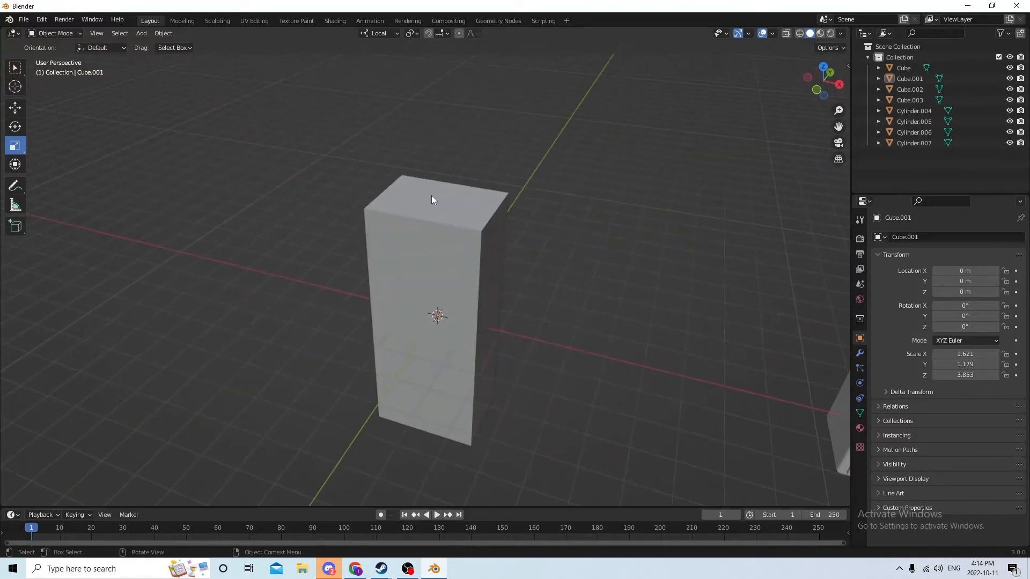
middle_click_drag(394, 319, 449, 324)
middle_click_drag(587, 330, 553, 325)
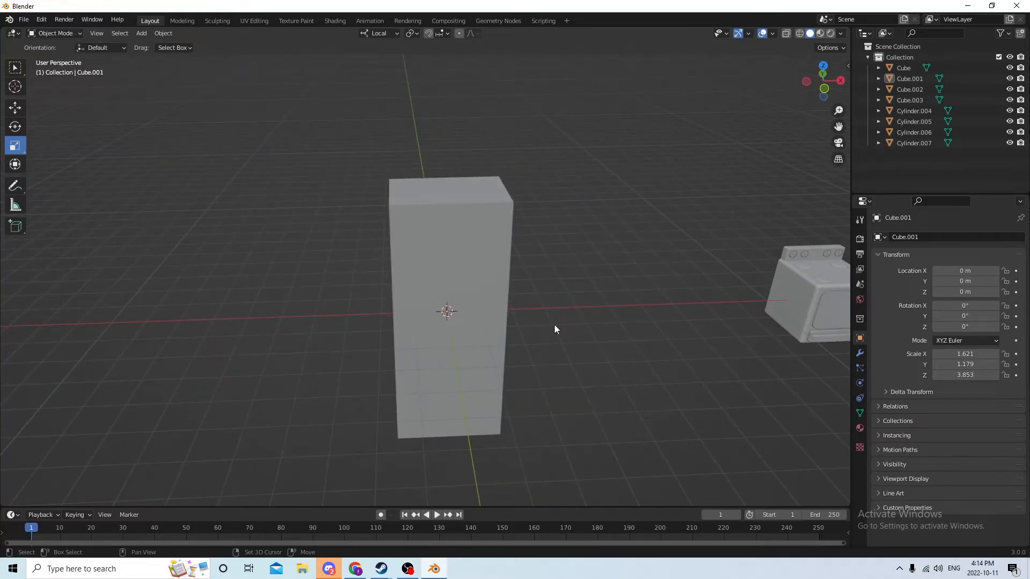
key("shift+a")
mouse_move(563, 323)
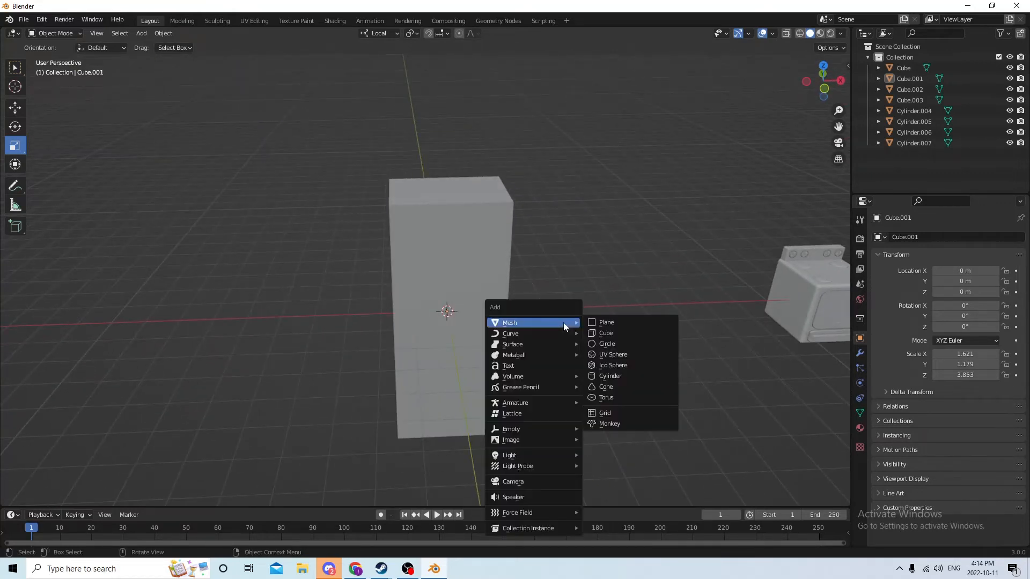
left_click(616, 339)
middle_click_drag(616, 338, 481, 328)
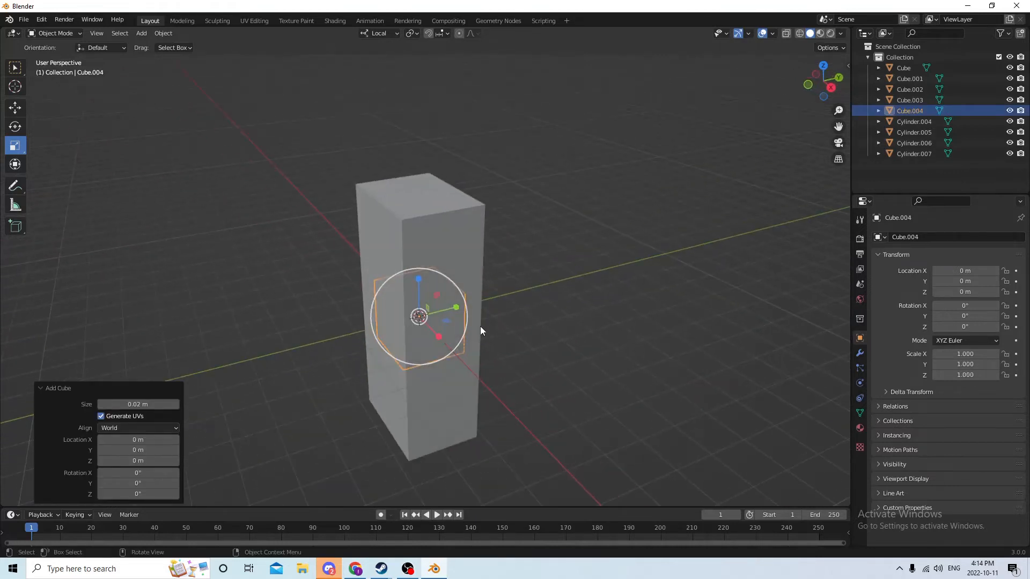
- Move the small cube about -0.0108 m along Y and 0.0247 m up along Z to the upper front of the tall box
left_click(21, 111)
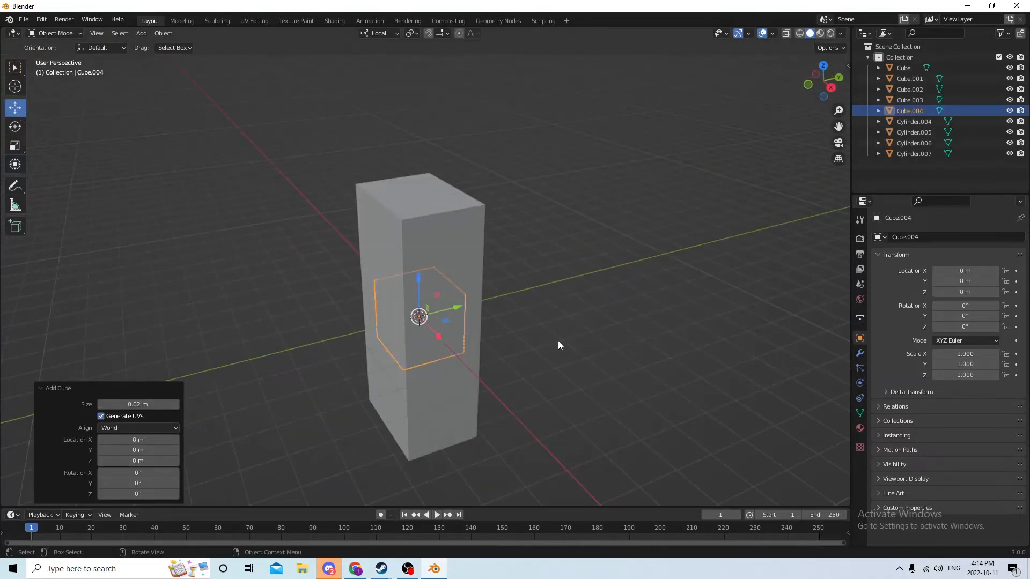
left_click_drag(454, 306, 424, 305)
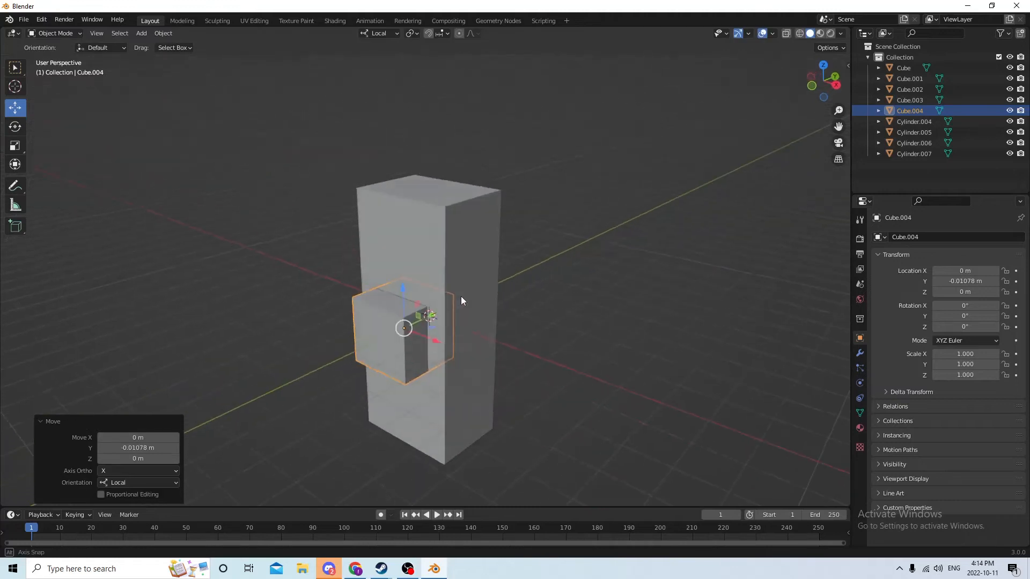
middle_click_drag(433, 302, 462, 290)
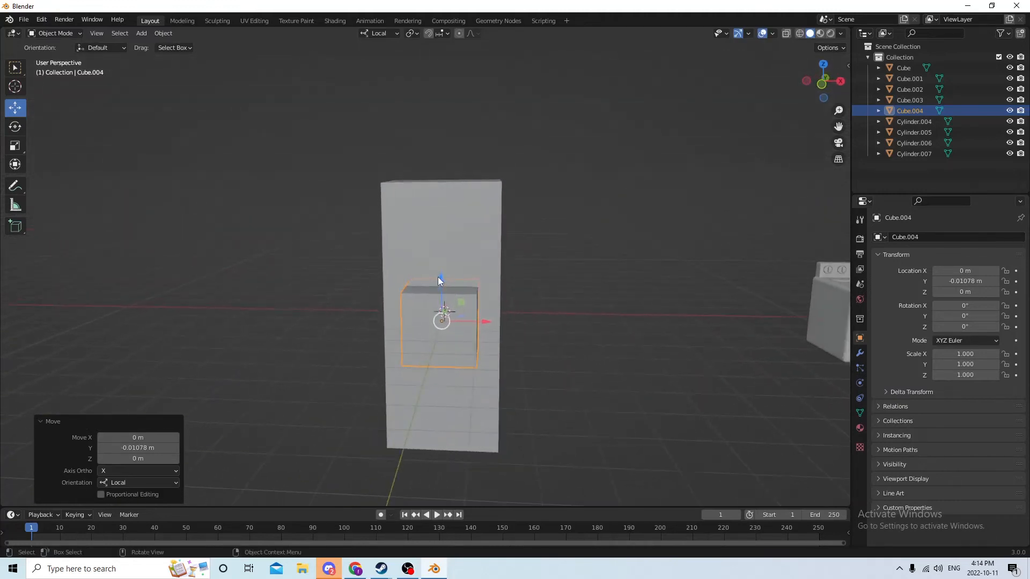
left_click_drag(437, 276, 439, 185)
middle_click_drag(439, 185, 309, 201)
- Enlarge the small cube to about 1.352 along X and 1.154 along Y
left_click(14, 147)
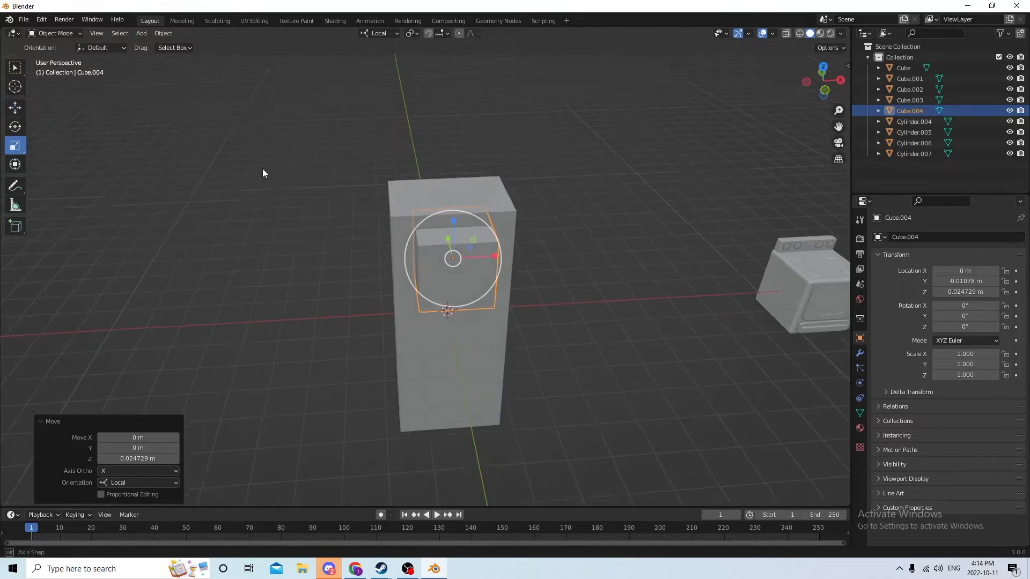
middle_click_drag(262, 170, 394, 210)
left_click_drag(486, 246, 510, 243)
middle_click_drag(510, 243, 610, 233)
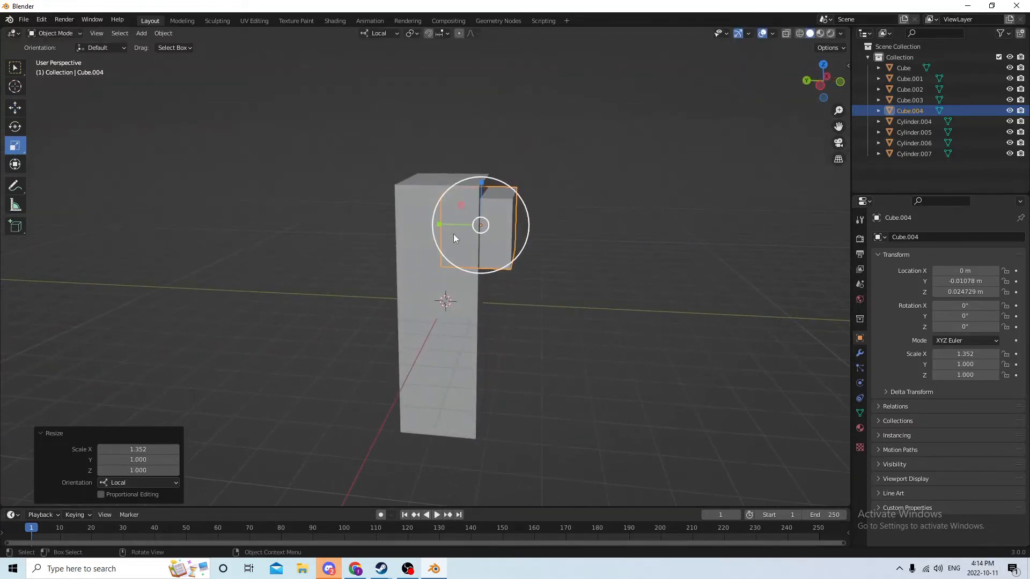
left_click_drag(442, 227, 434, 224)
middle_click_drag(397, 224, 56, 150)
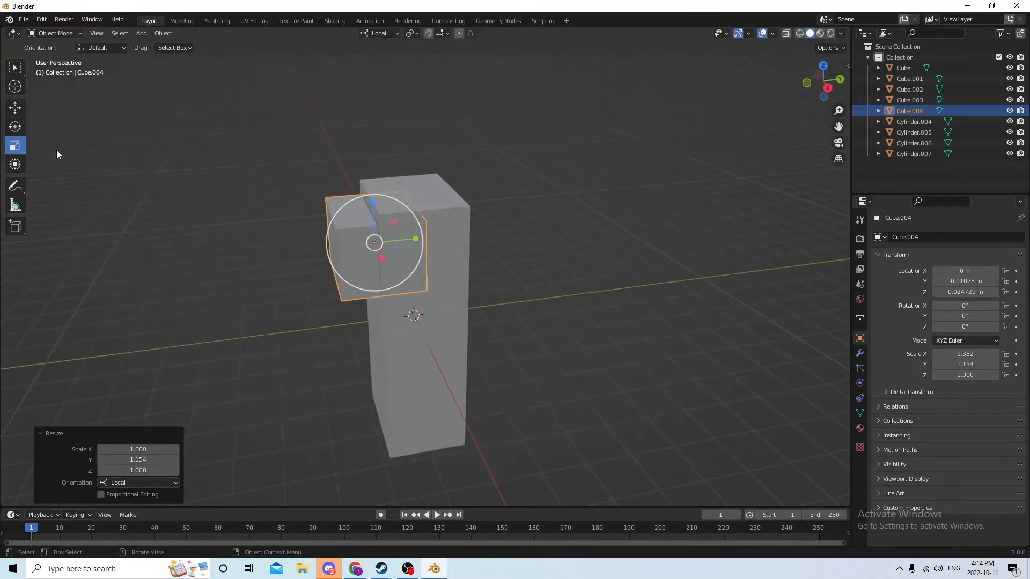
- Raise the small block about 0.0015 m along Z and push it about 0.008 m along Y into the tall box
left_click(15, 110)
middle_click_drag(140, 113, 252, 110)
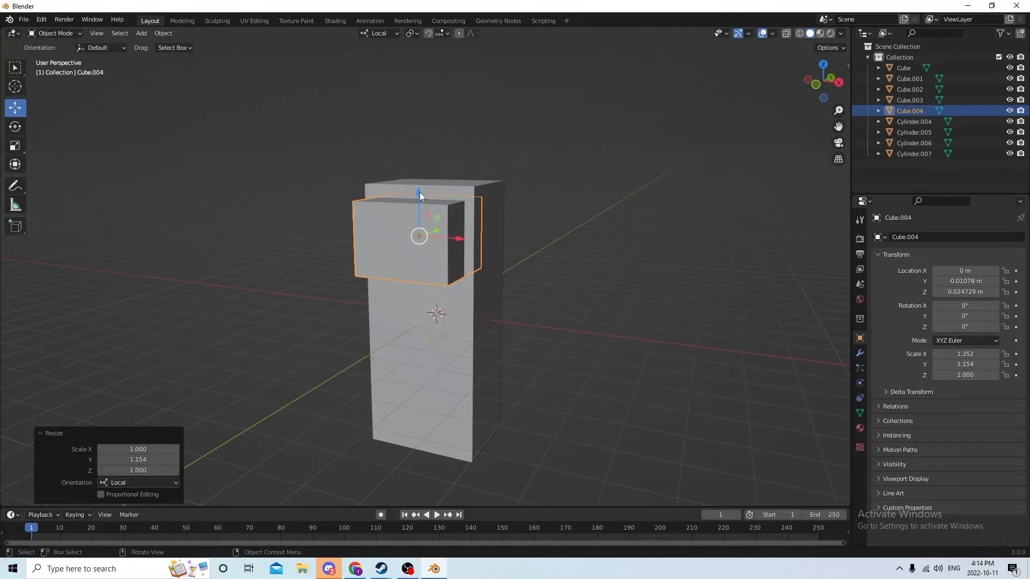
left_click_drag(420, 192, 390, 187)
middle_click_drag(390, 186, 327, 198)
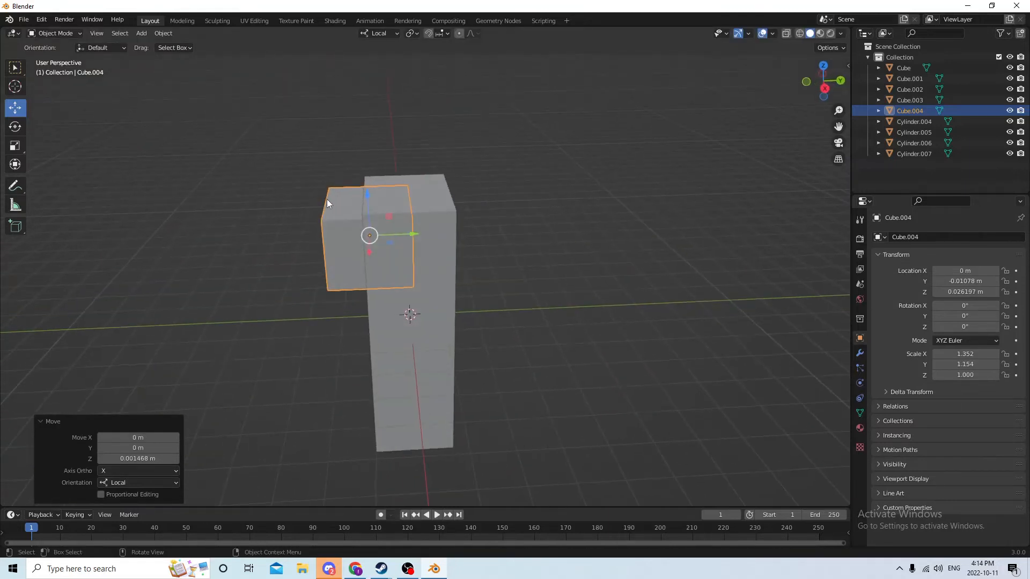
left_click_drag(415, 235, 445, 233)
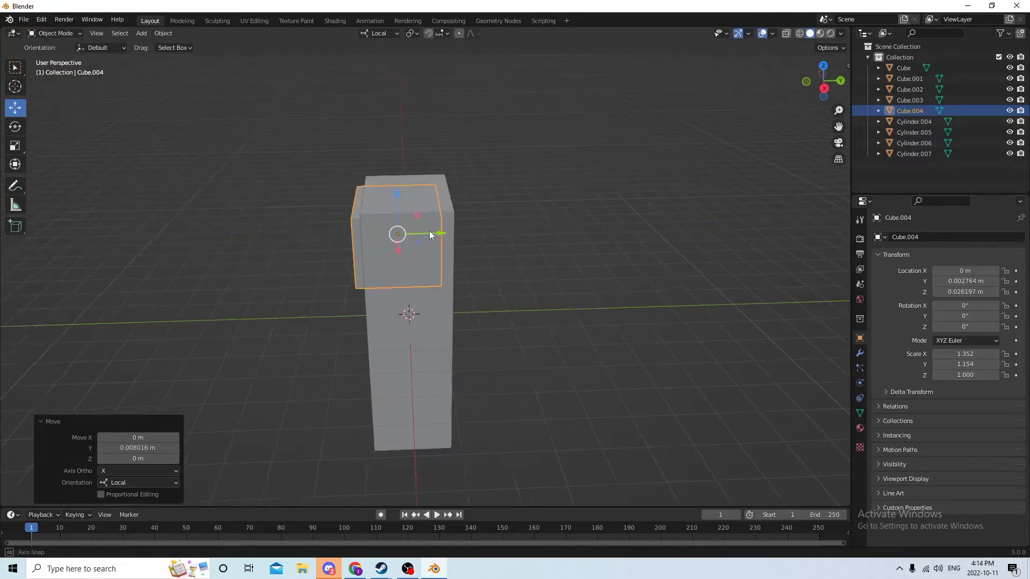
middle_click_drag(429, 231, 581, 226)
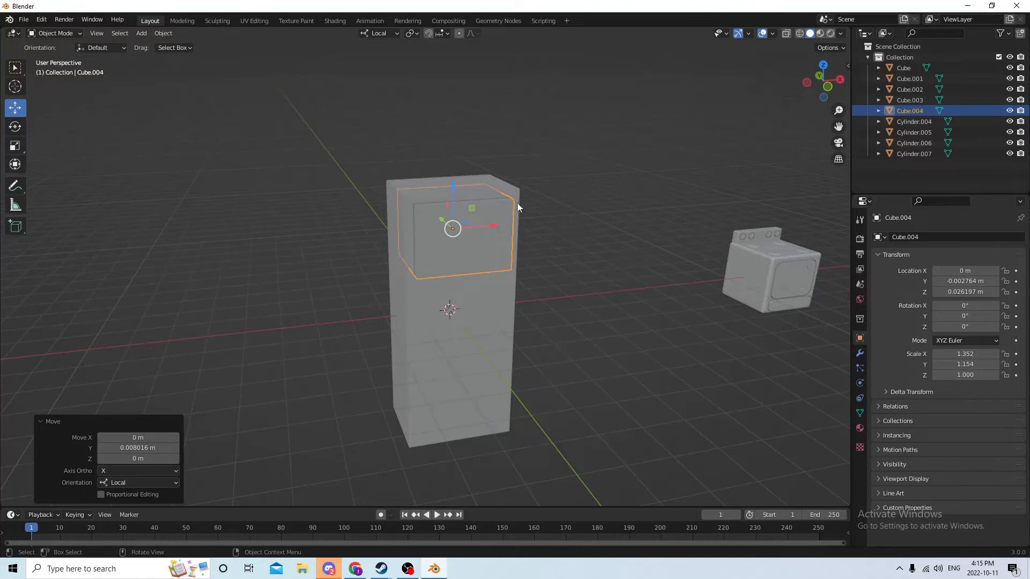
- Duplicate the upper block in place and move the copy about -0.041 m along Y, out in front of the tall box
middle_click_drag(517, 203, 408, 212)
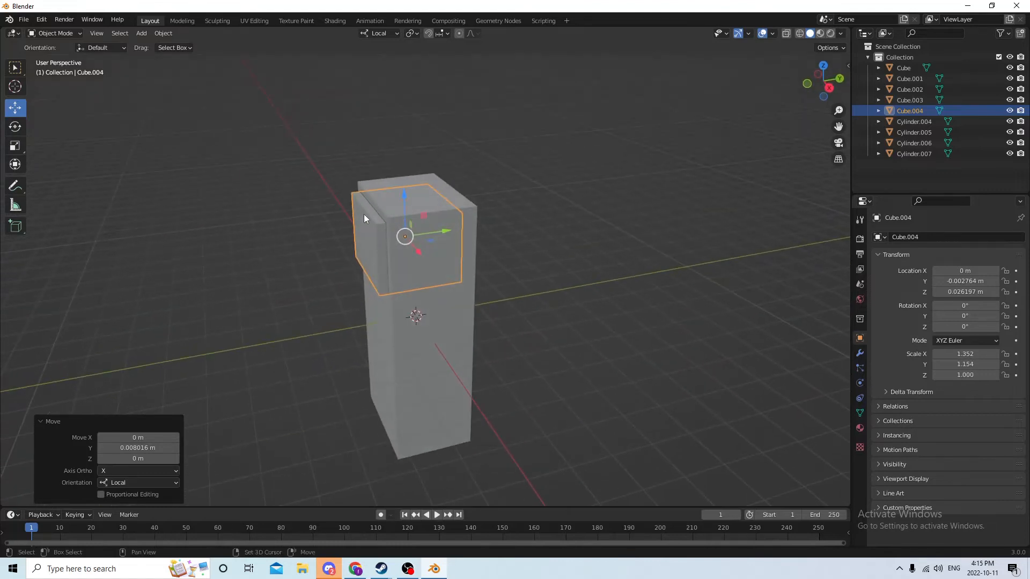
key("shift+d")
key("Escape")
middle_click_drag(438, 190, 401, 200)
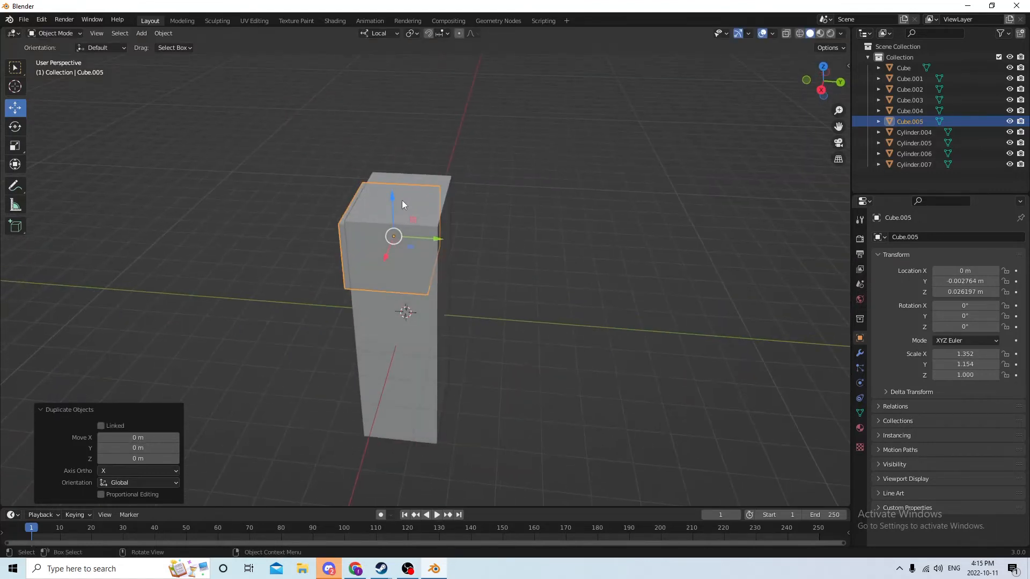
left_click_drag(434, 242, 294, 194)
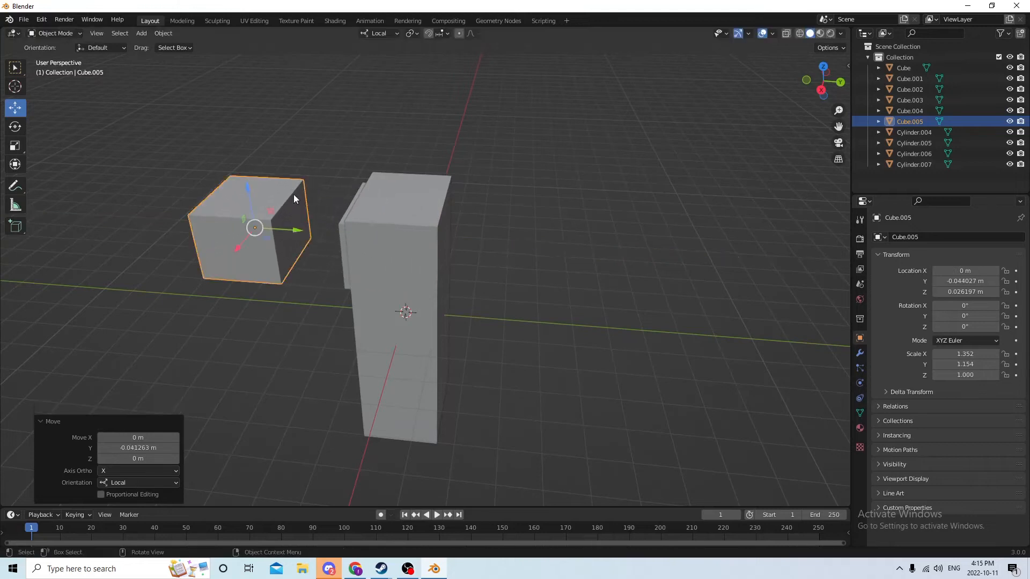
middle_click_drag(294, 195, 400, 237)
- Duplicate the block still embedded in the tall box and lower the copy about 0.037 m along Z
left_click(433, 229)
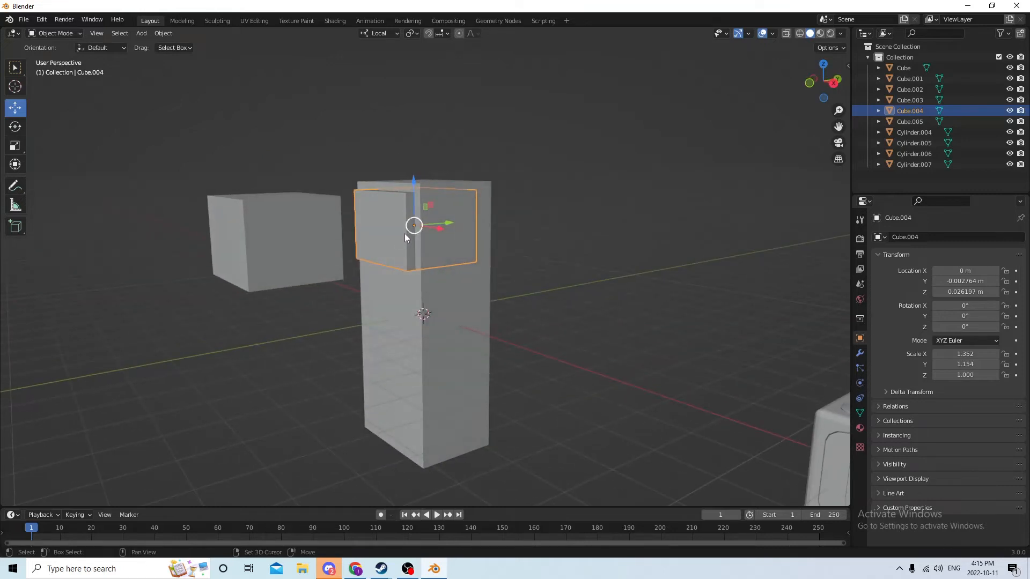
key("shift+d")
key("Escape")
left_click_drag(412, 181, 415, 306)
middle_click_drag(414, 304, 421, 282)
left_click(20, 148)
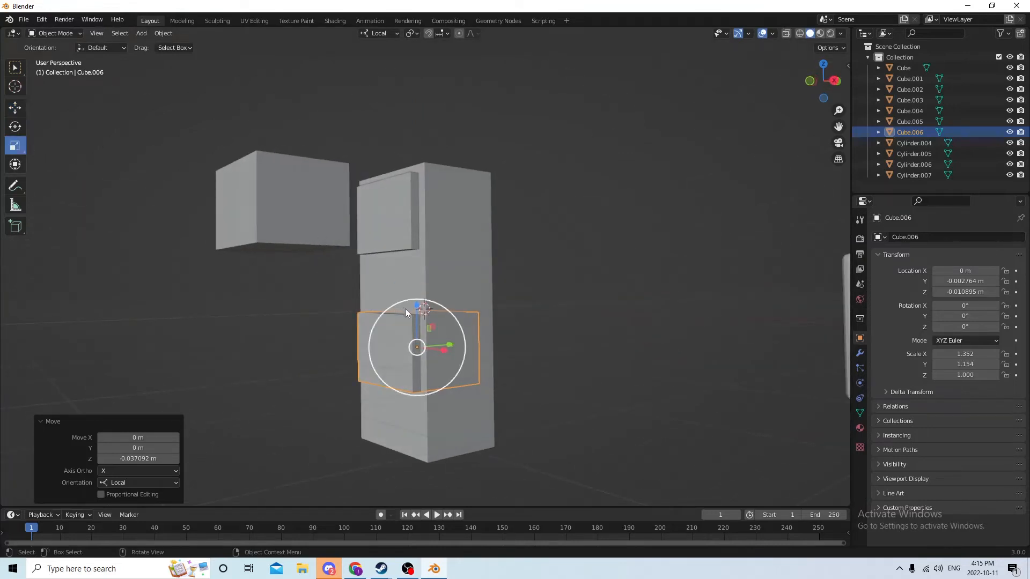
- Stretch the lower door block to a Z scale of about 2.389 and place a duplicate in front of the fridge at about Y -0.0438 m
left_click_drag(418, 305, 416, 241)
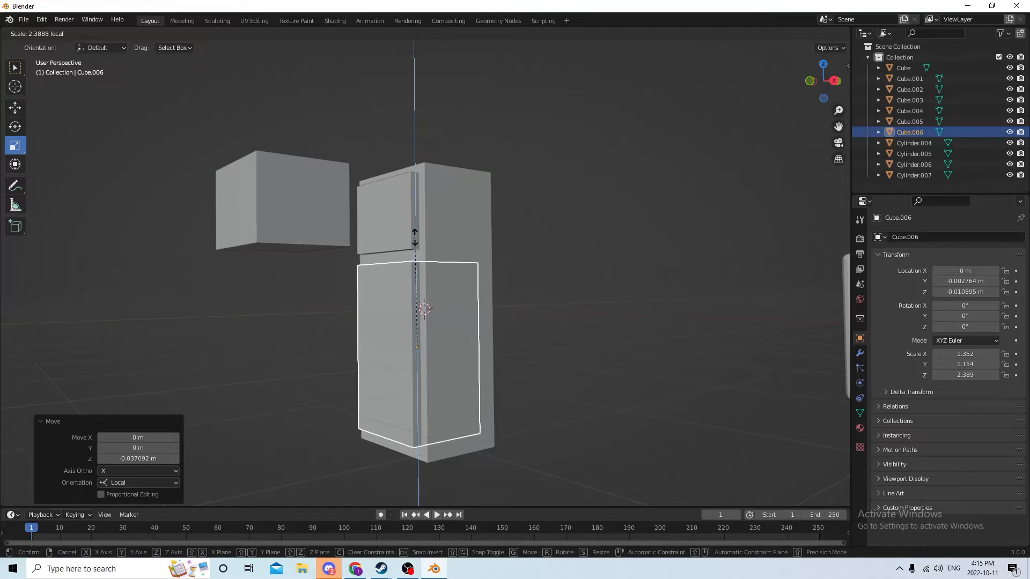
left_click_drag(415, 237, 414, 237)
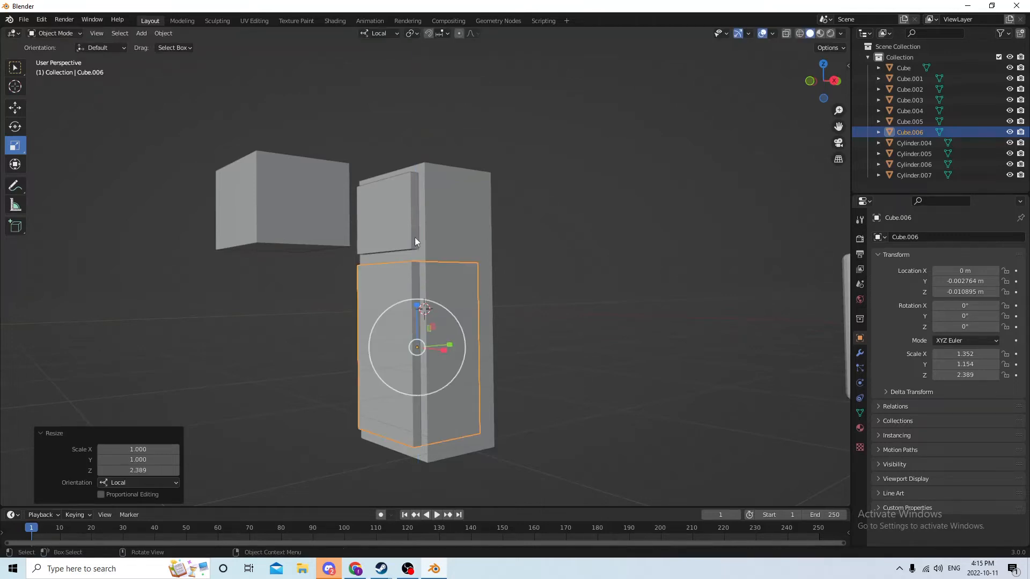
middle_click_drag(405, 239, 121, 129)
key("shift+d")
right_click(418, 250)
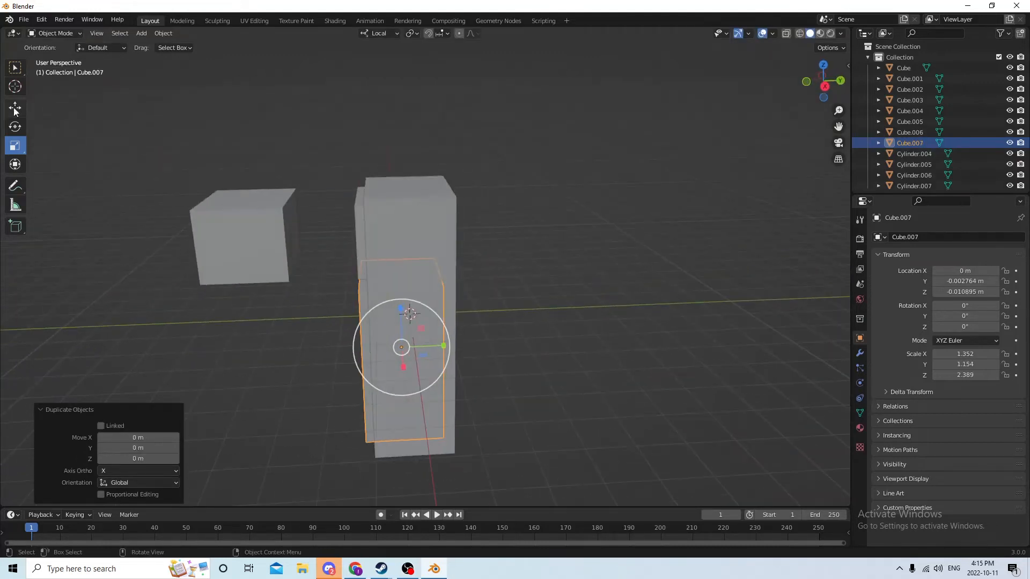
left_click_drag(444, 347, 309, 324)
middle_click_drag(309, 320, 449, 314)
left_click(590, 292)
left_click(427, 321)
left_click(422, 225, "shift")
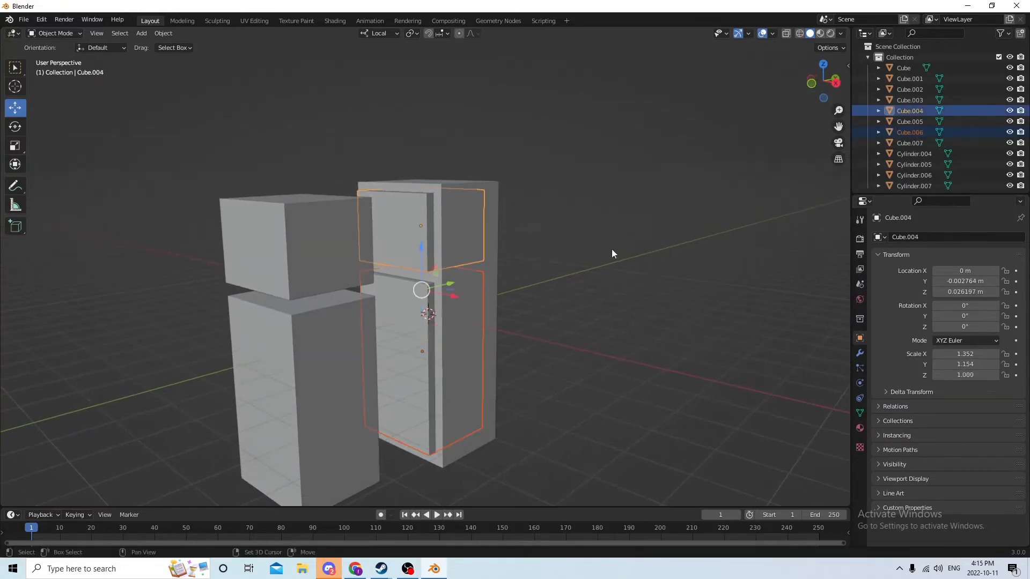
middle_click_drag(611, 249, 489, 263)
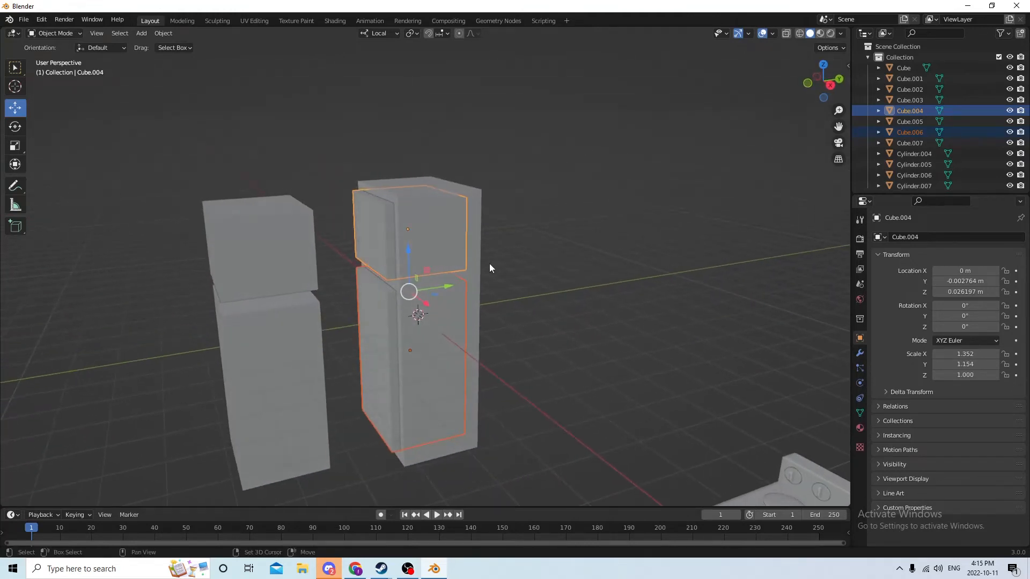
left_click(471, 265, "shift")
left_click(808, 356)
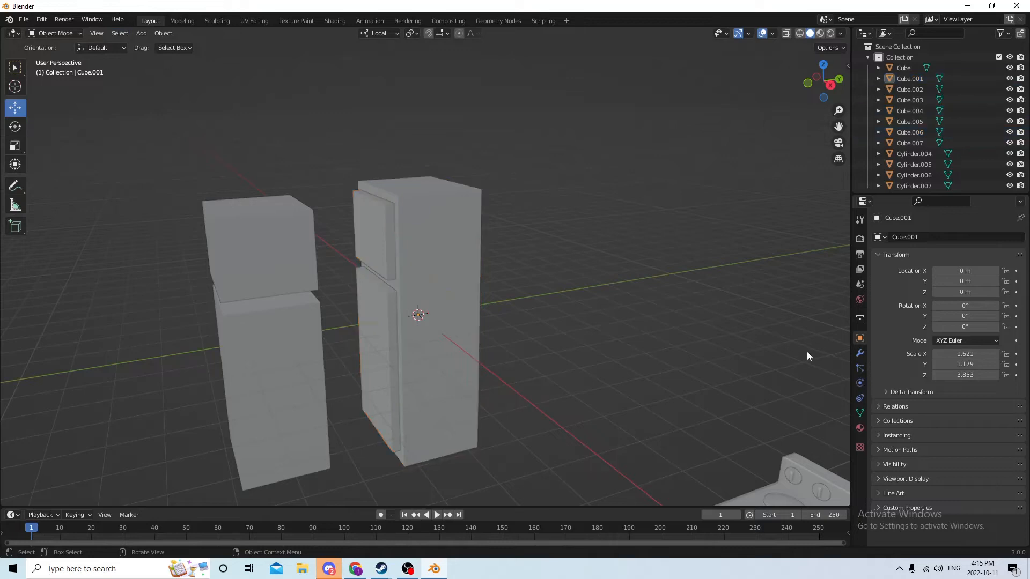
left_click(366, 224)
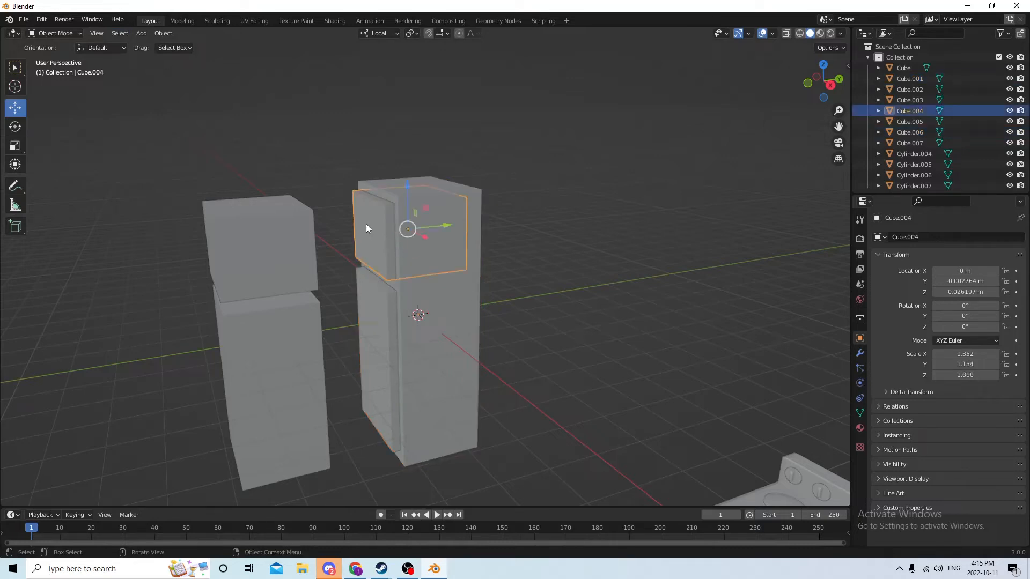
left_click(571, 243)
- Cut both embedded door blocks out of the fridge body with a Bool Tool Auto Boolean Difference
left_click(384, 253)
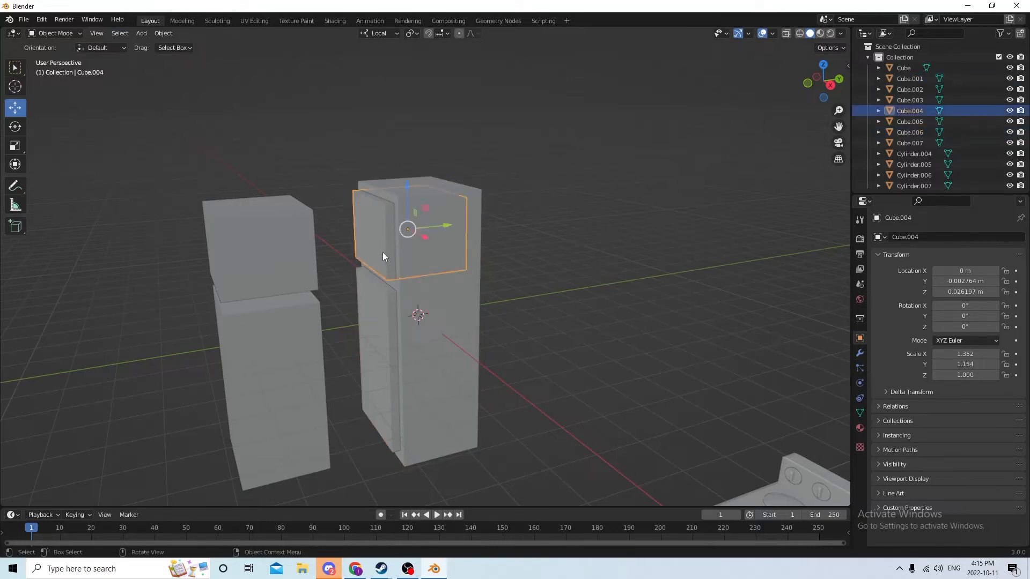
left_click(377, 298, "shift")
left_click(443, 299, "shift")
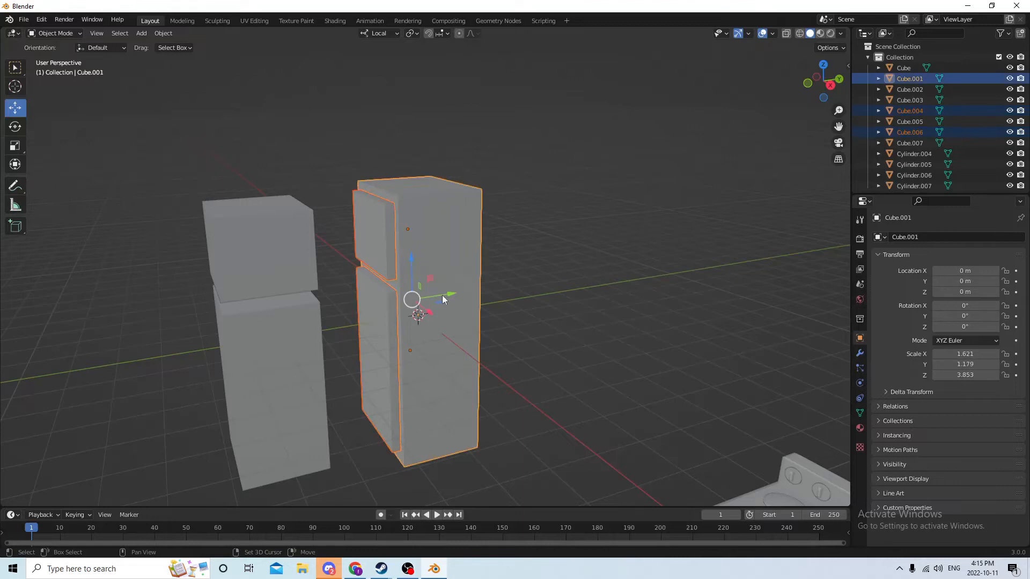
left_click(163, 34)
left_click(163, 33)
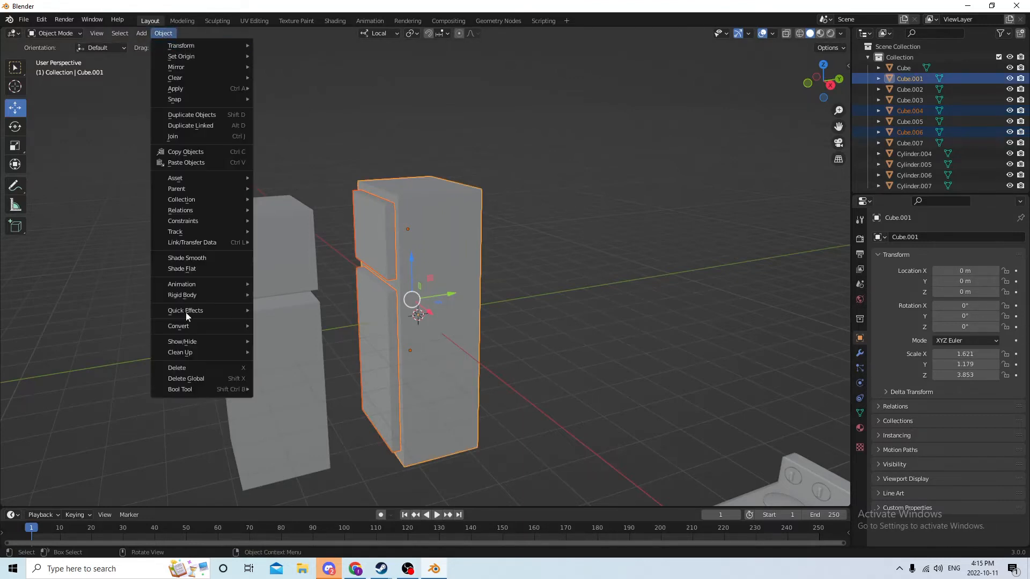
mouse_move(196, 393)
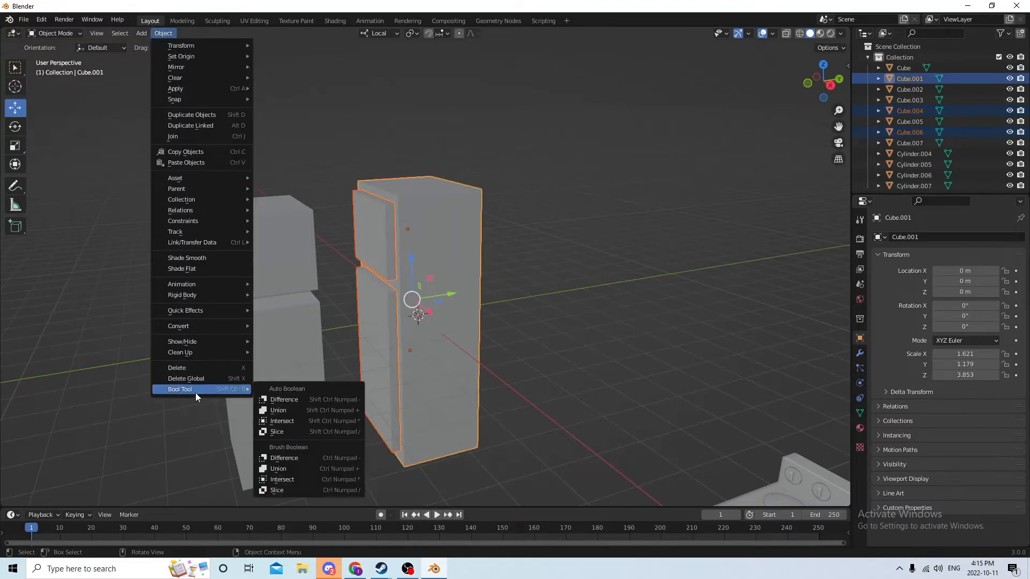
left_click(288, 401)
- Thin the two blocks in front of the fridge into door panels with a Y scale of about 0.098
middle_click_drag(642, 327, 568, 321)
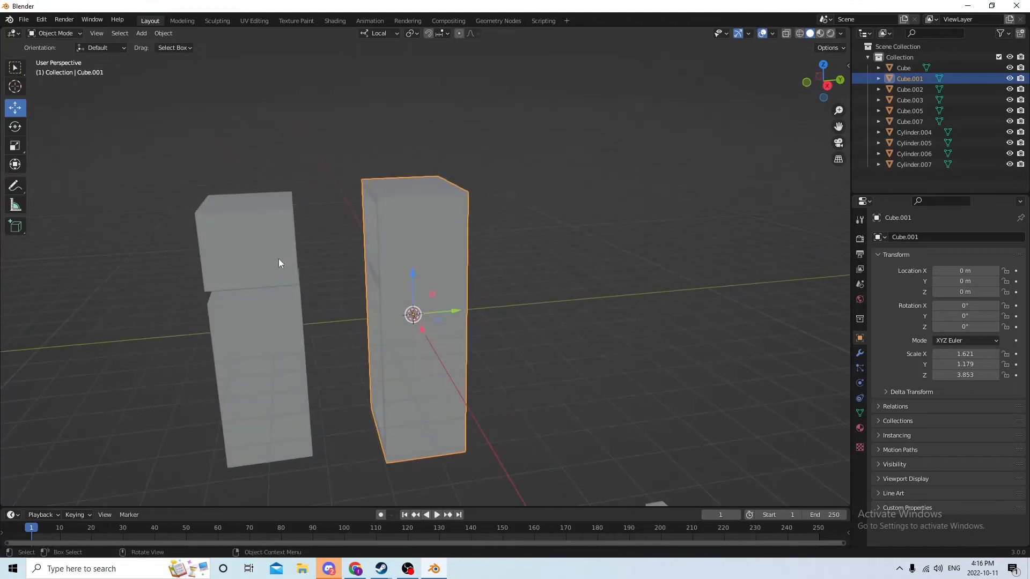
left_click(278, 258)
left_click(259, 320, "shift")
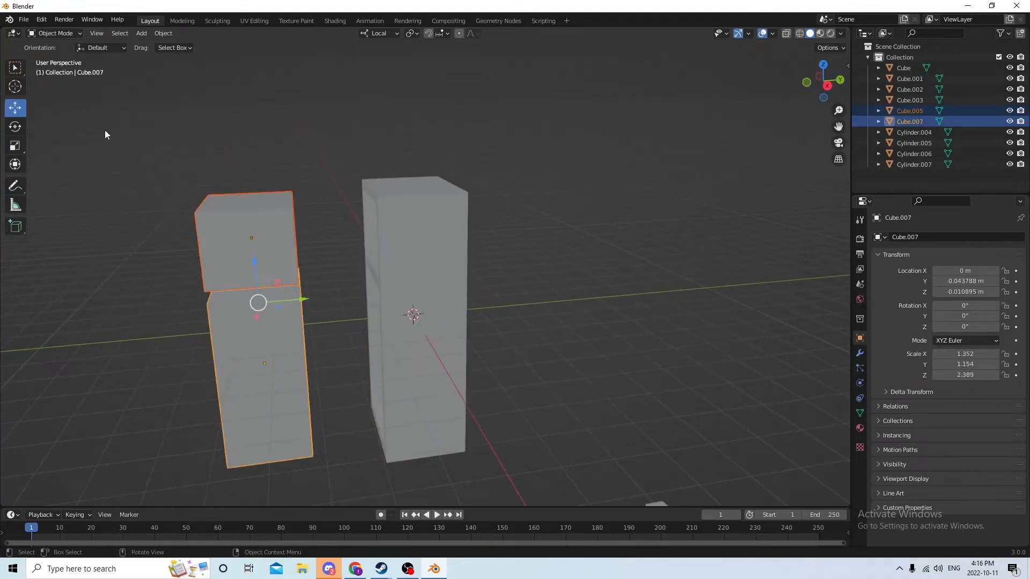
left_click(15, 146)
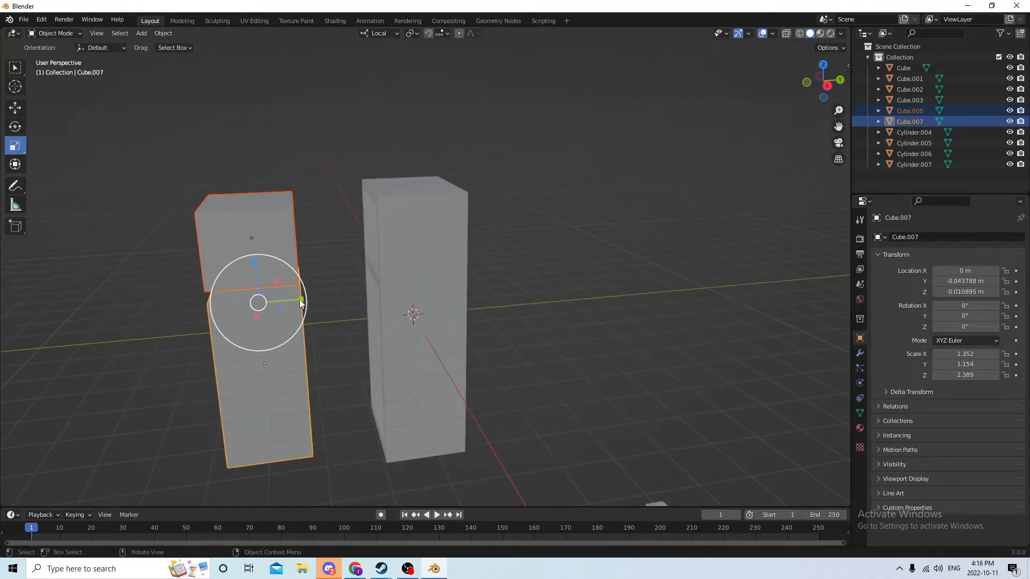
left_click_drag(301, 304, 260, 299)
middle_click_drag(262, 299, 378, 290)
middle_click_drag(507, 332, 475, 337)
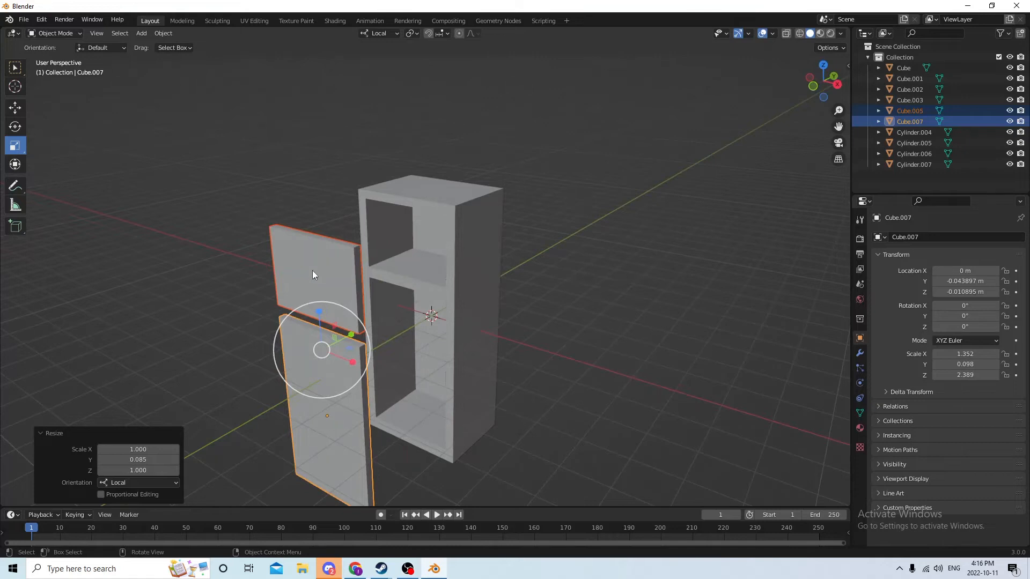
- Move the upper door panel along Y against the fridge front, to about Y -0.0128 m
left_click(314, 275)
middle_click_drag(313, 275, 272, 275)
left_click(15, 108)
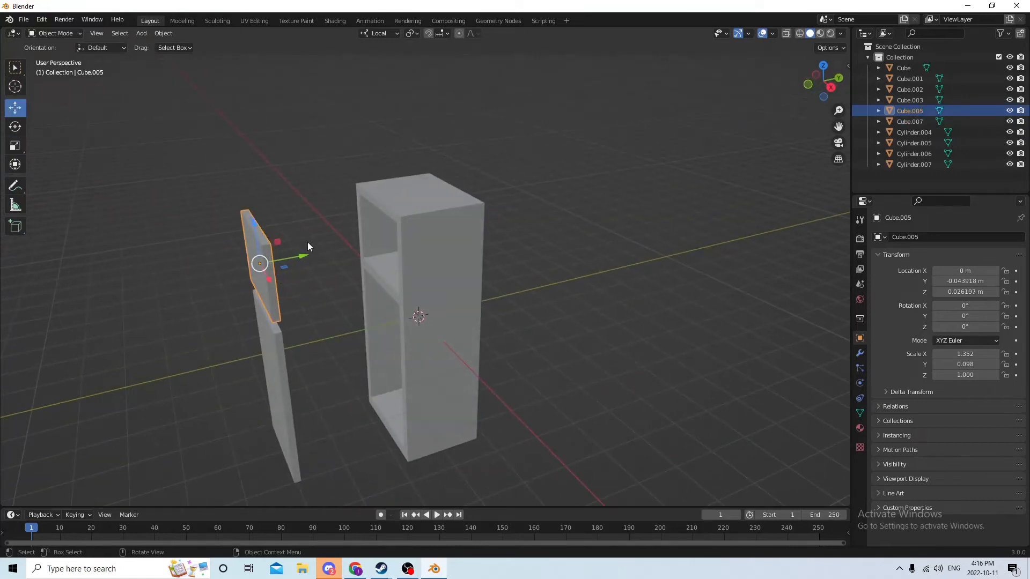
left_click_drag(308, 242, 410, 249)
scroll(407, 246, "up", 6)
mouse_move(397, 245)
middle_mouse_down()
mouse_move(384, 230)
mouse_move(394, 263)
middle_mouse_up()
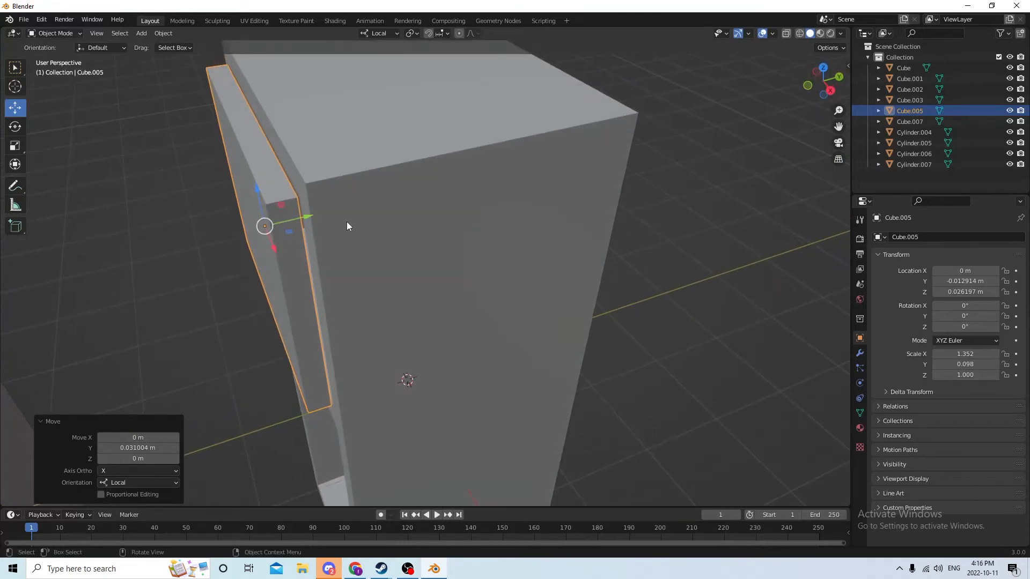
left_click_drag(304, 217, 308, 217)
- Enlarge the upper door panel to scales of about 1.413 on X and 1.126 on Z
middle_click_drag(308, 217, 419, 203)
left_click(15, 145)
middle_click_drag(107, 134, 403, 214)
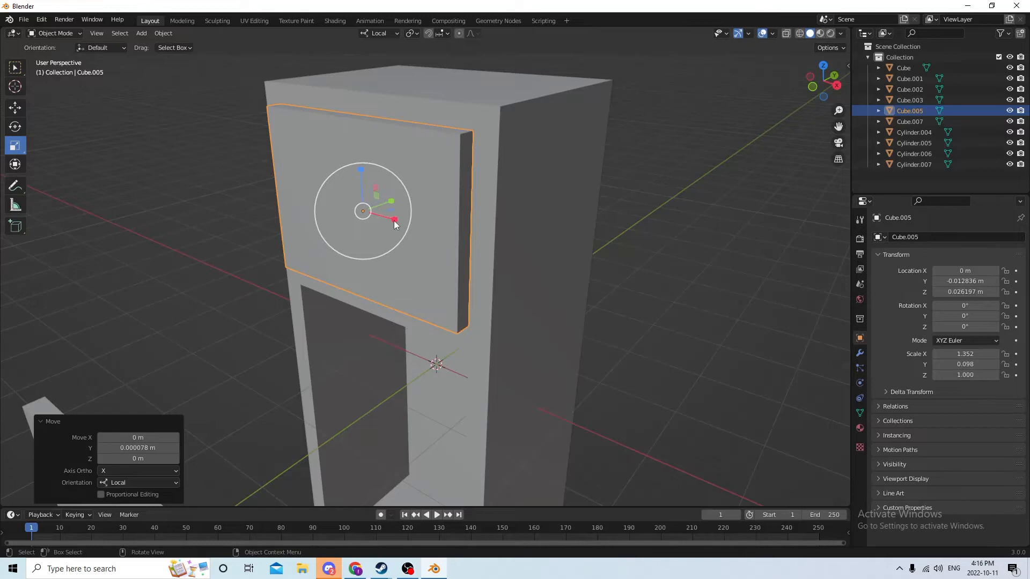
left_click_drag(394, 220, 393, 219)
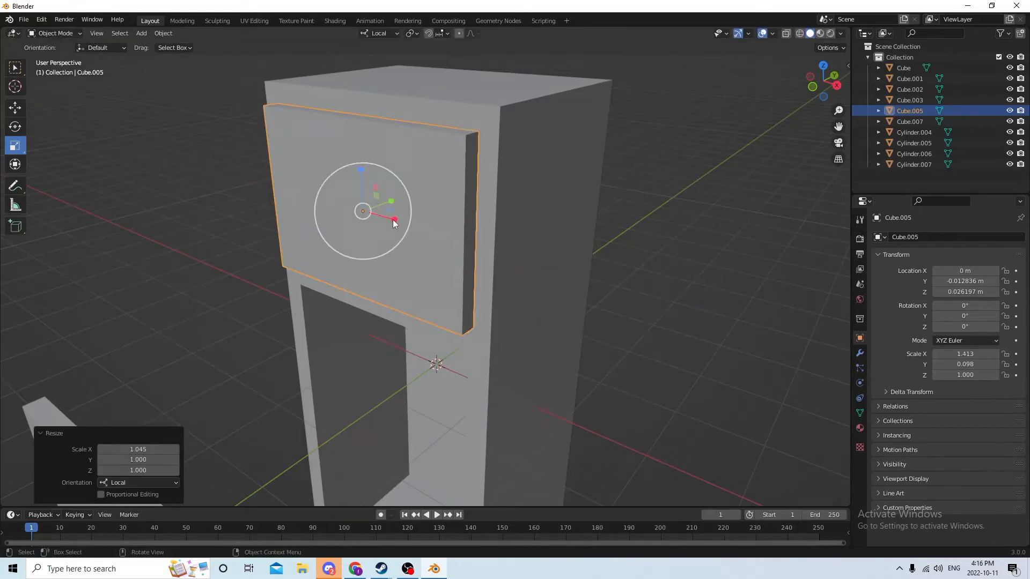
left_click(361, 173)
left_click(361, 173)
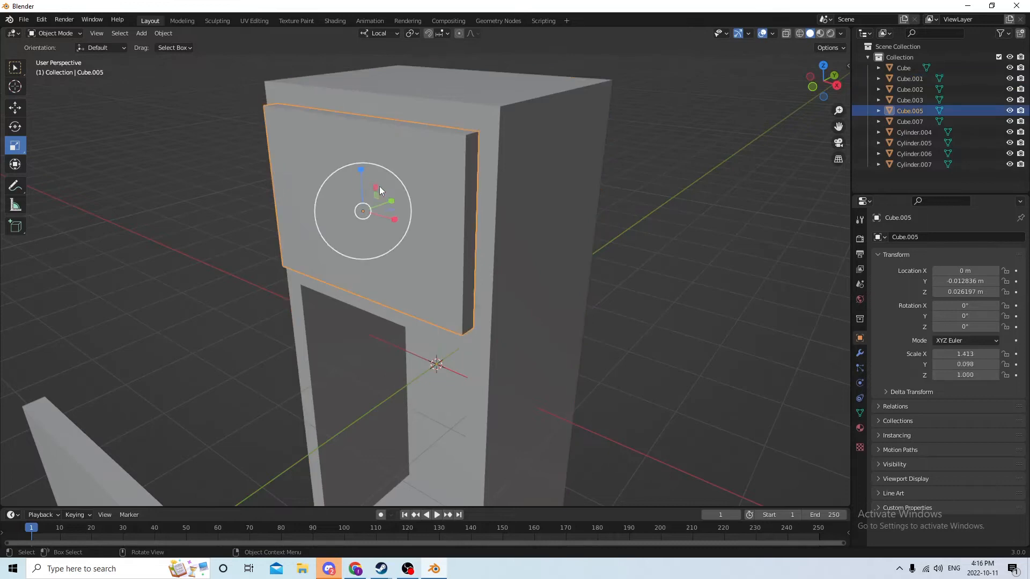
left_click(378, 185)
left_click(376, 190)
mouse_move(361, 170)
left_mouse_down()
mouse_move(358, 160)
mouse_move(362, 169)
left_mouse_up()
middle_click_drag(361, 169, 448, 161)
middle_click_drag(236, 169, 210, 167)
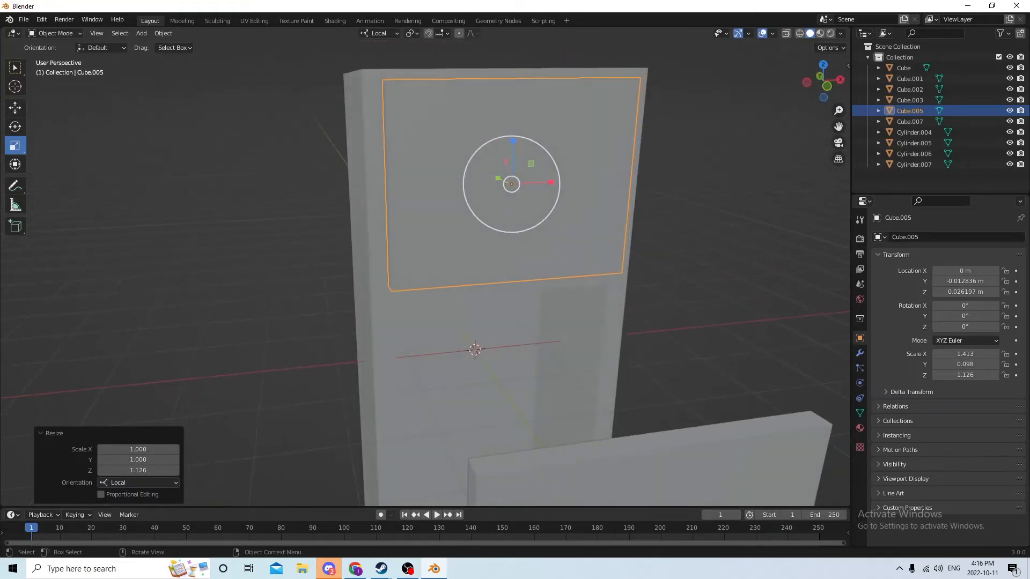
- Raise the upper door panel slightly along Z, to about 0.0269 m
left_click(14, 107)
middle_click_drag(69, 106, 217, 130)
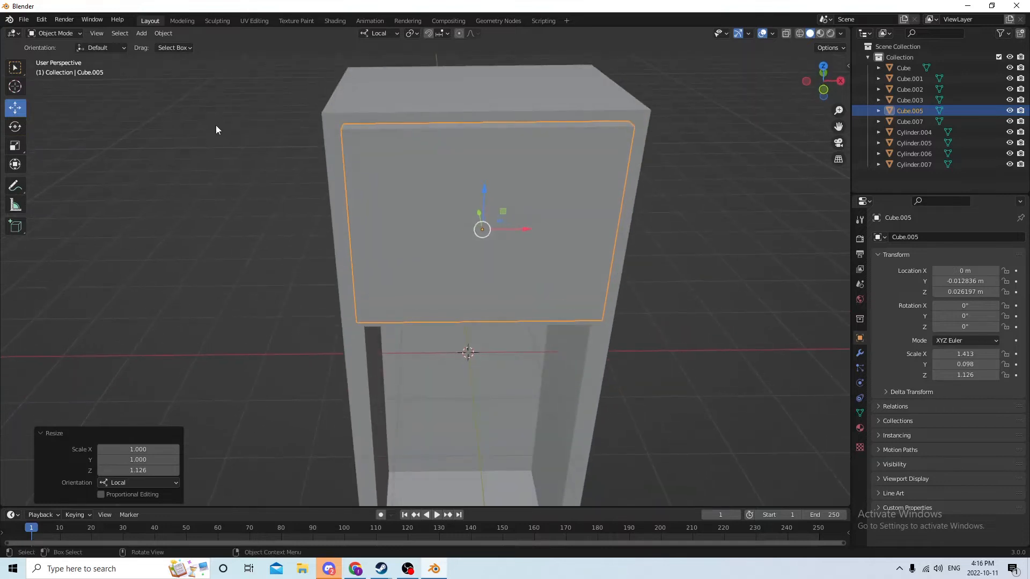
left_click_drag(484, 190, 484, 179)
- Move the lower door panel along Y against the fridge front, to about Y -0.0127 m
middle_click_drag(483, 180, 627, 356)
left_click(671, 352)
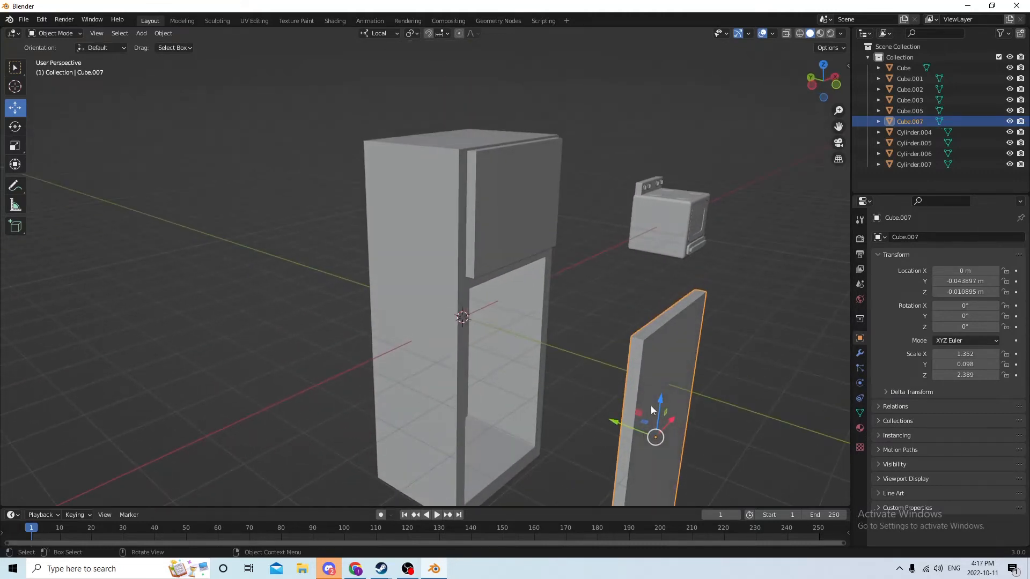
left_click_drag(620, 421, 476, 351)
middle_click_drag(464, 340, 541, 404)
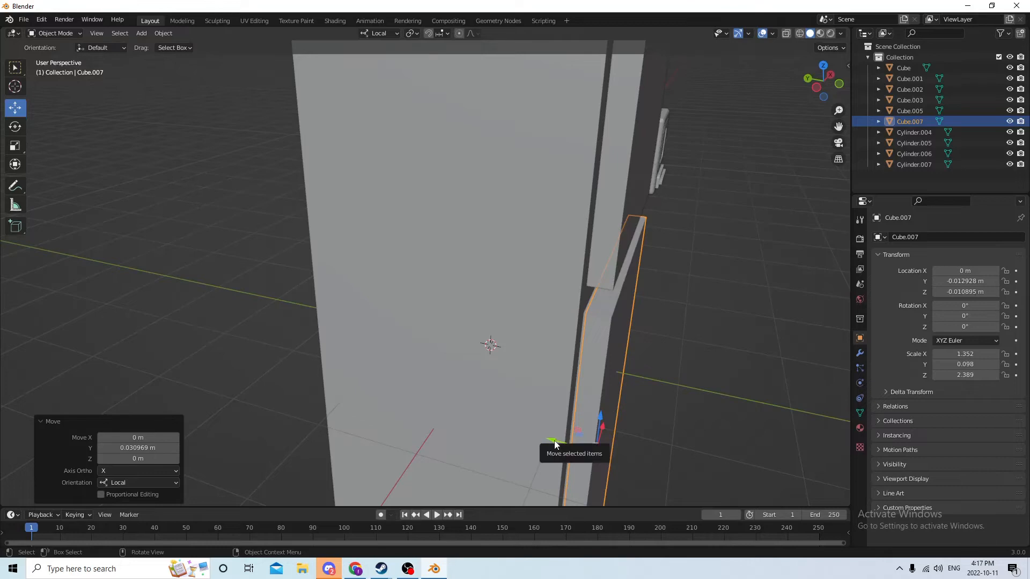
left_click_drag(556, 445, 542, 429)
- Enlarge the lower door panel to scales of about 2.608 on Z and 1.585 on X
middle_click_drag(542, 429, 453, 440)
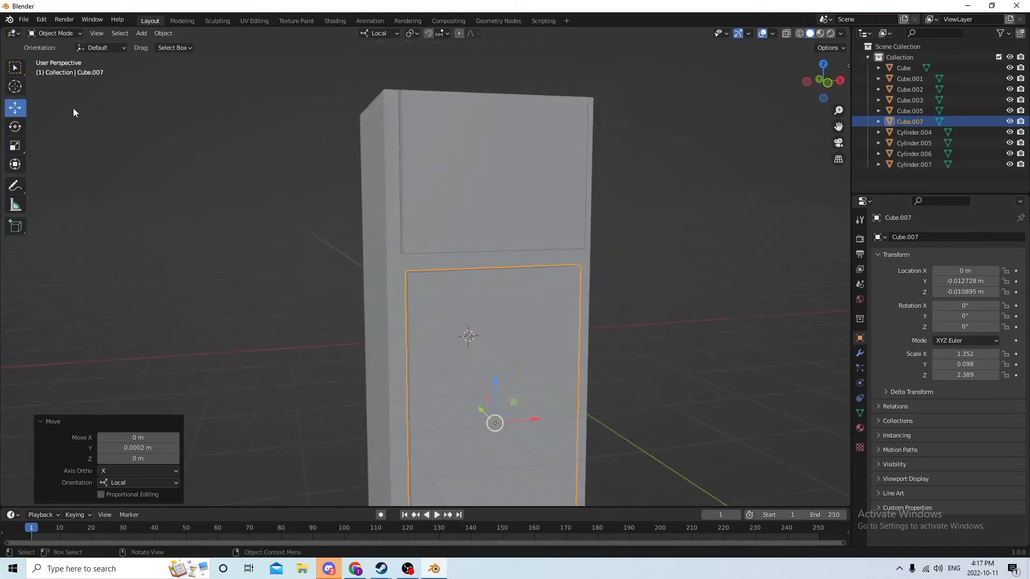
left_click(15, 147)
left_click_drag(493, 379, 493, 372)
scroll(472, 370, "down", 3)
middle_click_drag(453, 374, 452, 360)
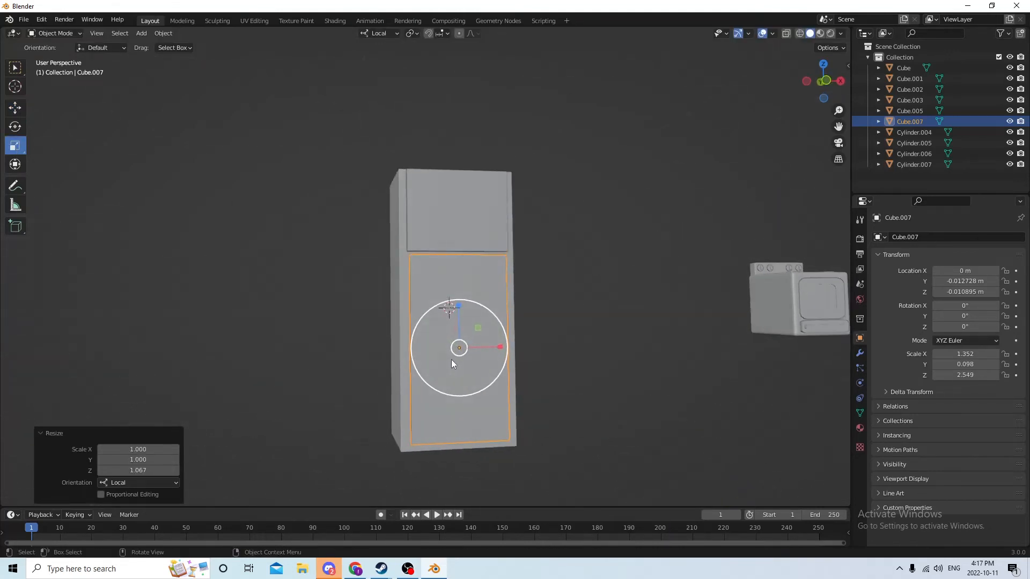
left_click_drag(458, 303, 458, 300)
left_click_drag(498, 343, 510, 346)
right_click(502, 342)
- Widen the upper door panel to an X scale of about 1.578 to match the lower door
middle_click_drag(457, 331, 480, 255)
scroll(498, 347, "up", 3)
left_click(516, 230)
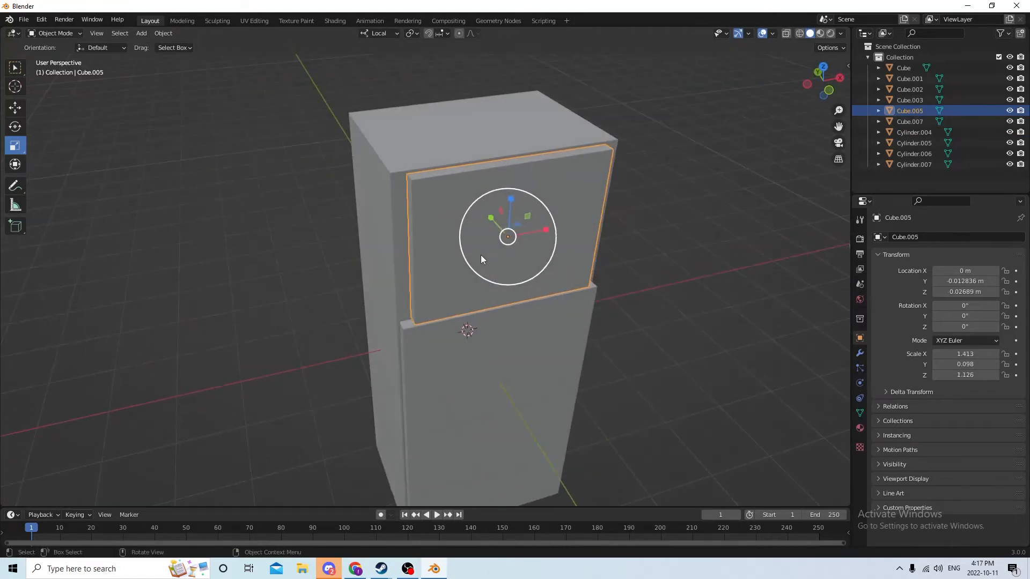
left_click_drag(548, 232, 556, 227)
middle_click_drag(556, 226, 544, 278)
left_click(694, 242)
left_click(466, 231)
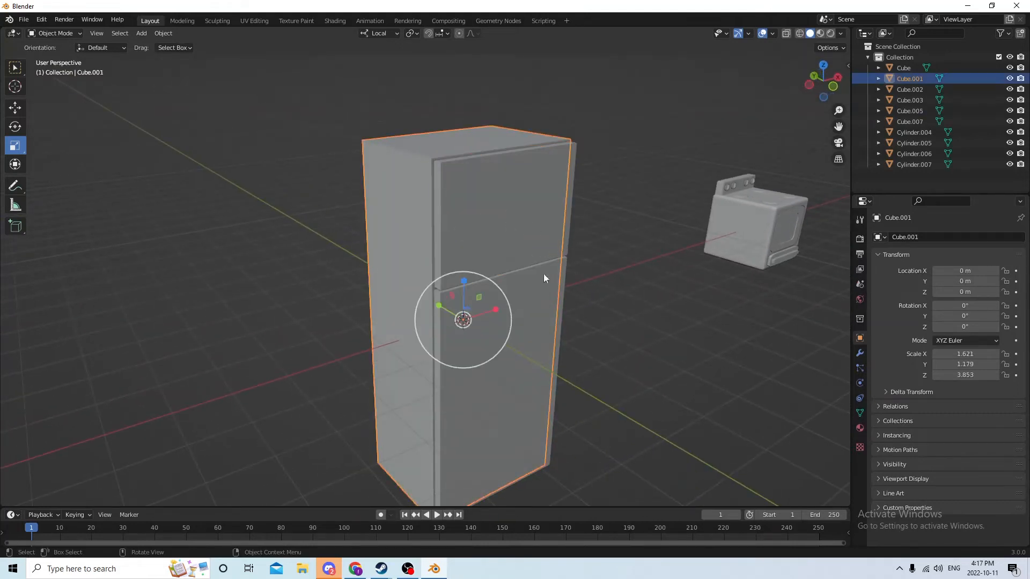
left_click(512, 220)
left_click(497, 351, "shift")
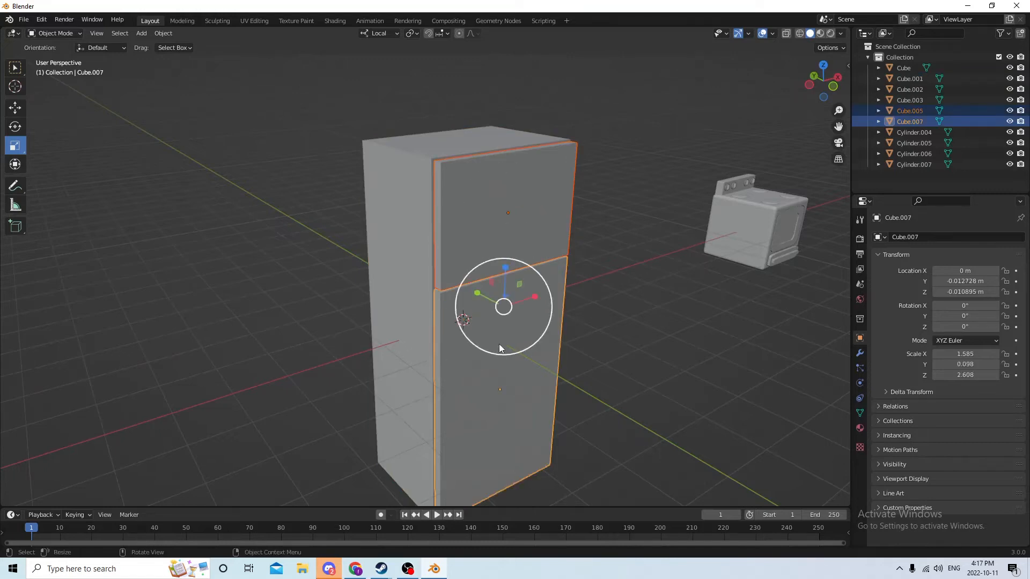
- Pull the upper door panel away from the fridge front along Y, to about Y -0.0269 m
left_click(482, 192)
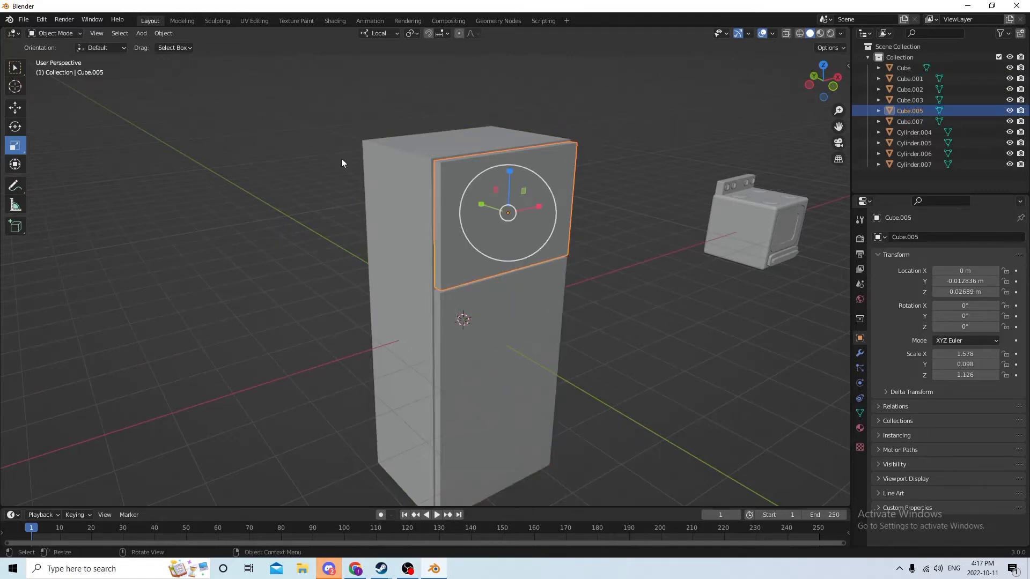
left_click(19, 105)
middle_click_drag(472, 161, 480, 198)
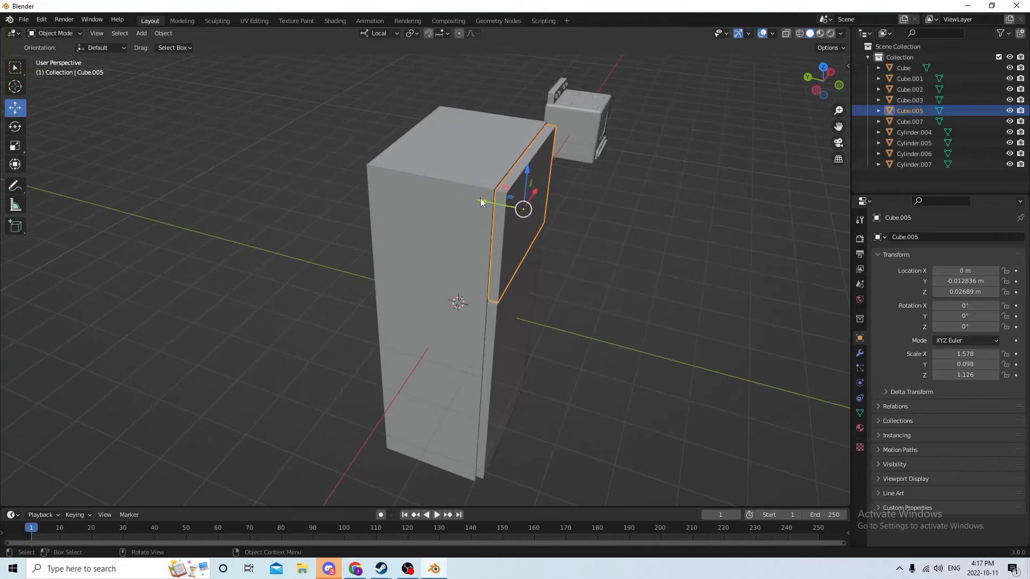
left_click_drag(480, 198, 562, 228)
middle_click_drag(561, 228, 471, 213)
left_click(664, 230)
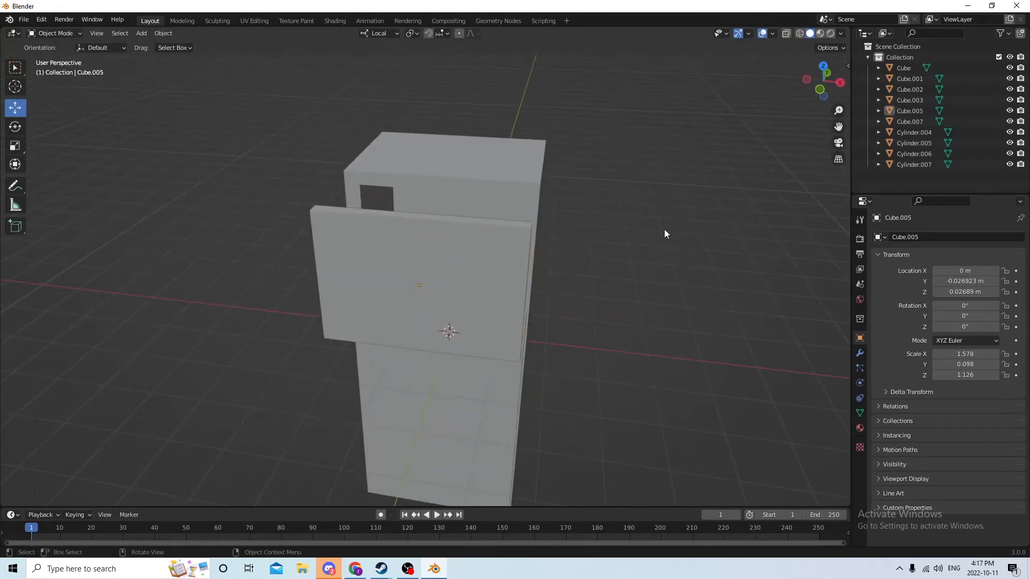
- Bevel the four corner edges of the upper door panel with three segments
middle_click_drag(664, 230, 592, 225)
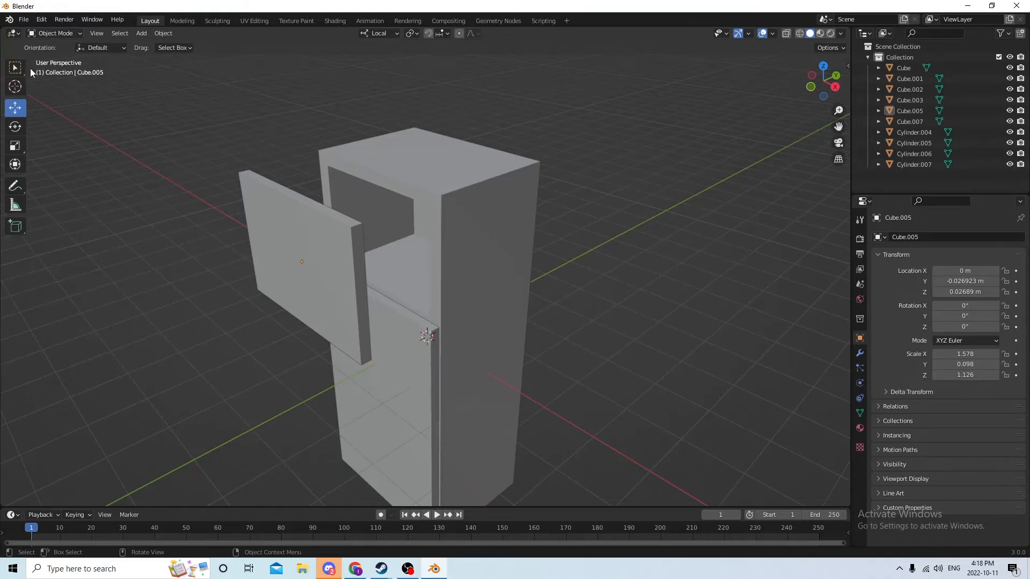
key("Tab")
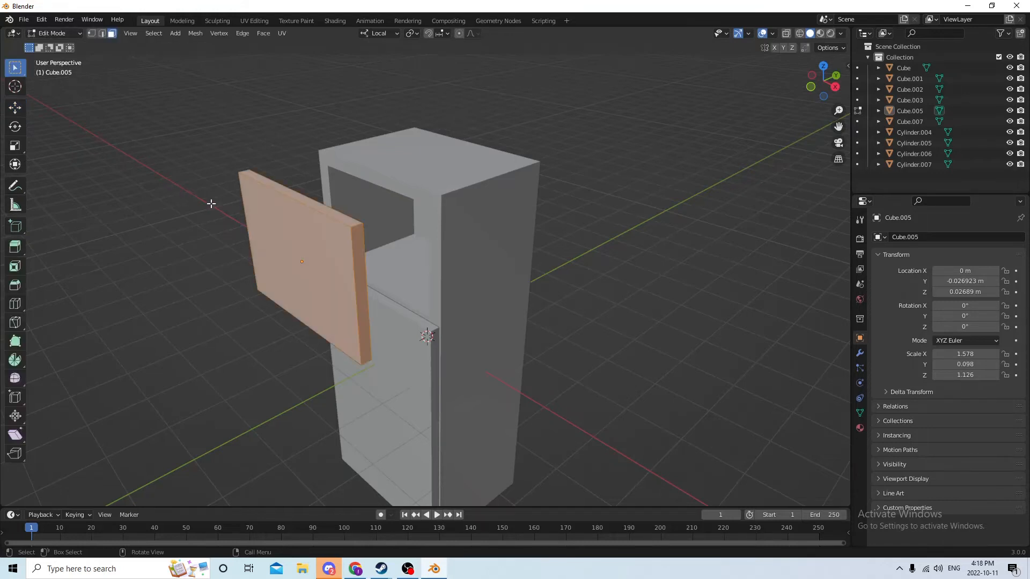
left_click(103, 33)
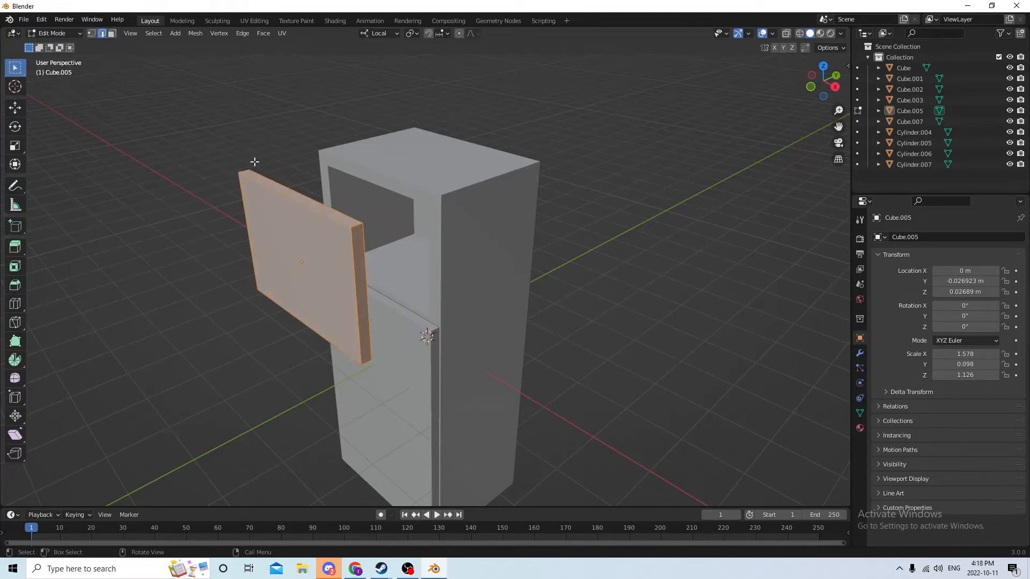
left_click(390, 270)
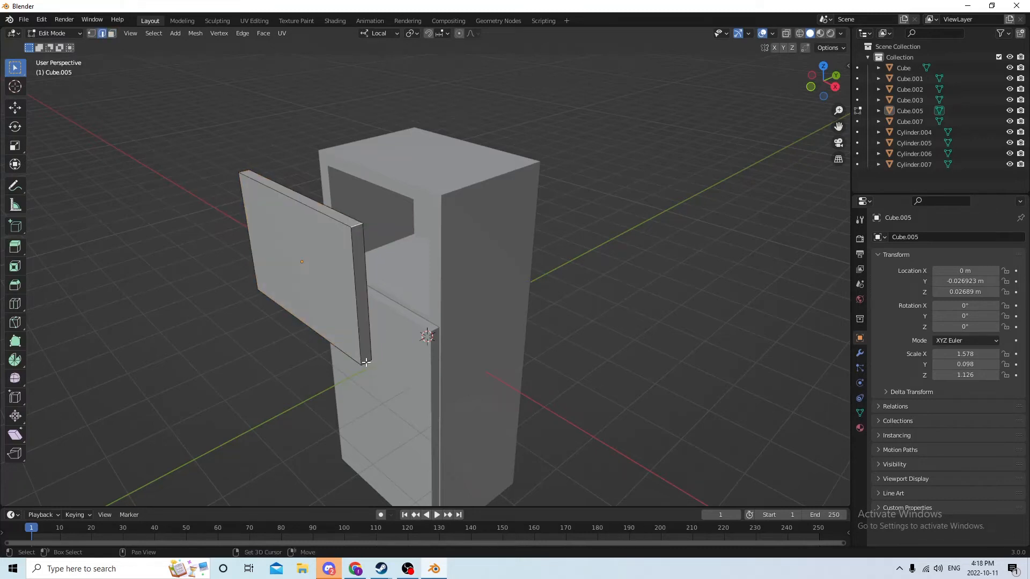
middle_click_drag(365, 362, 555, 278)
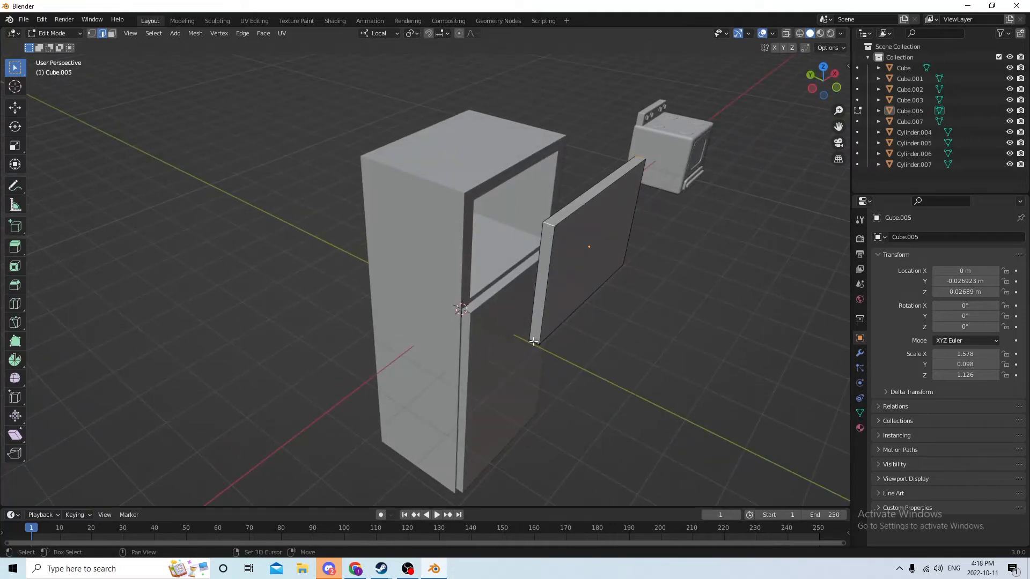
middle_click_drag(533, 340, 639, 331)
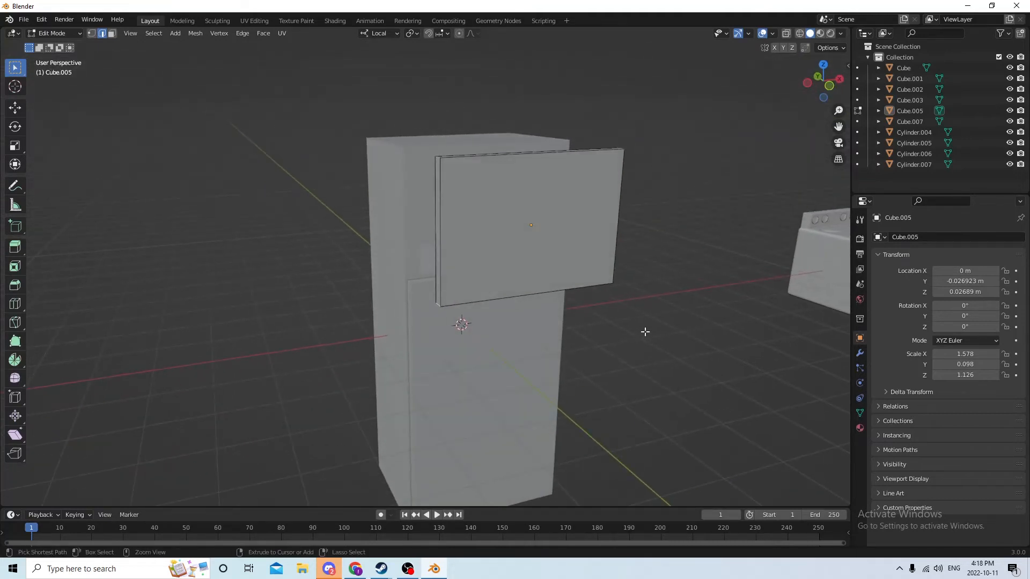
key("ctrl+b")
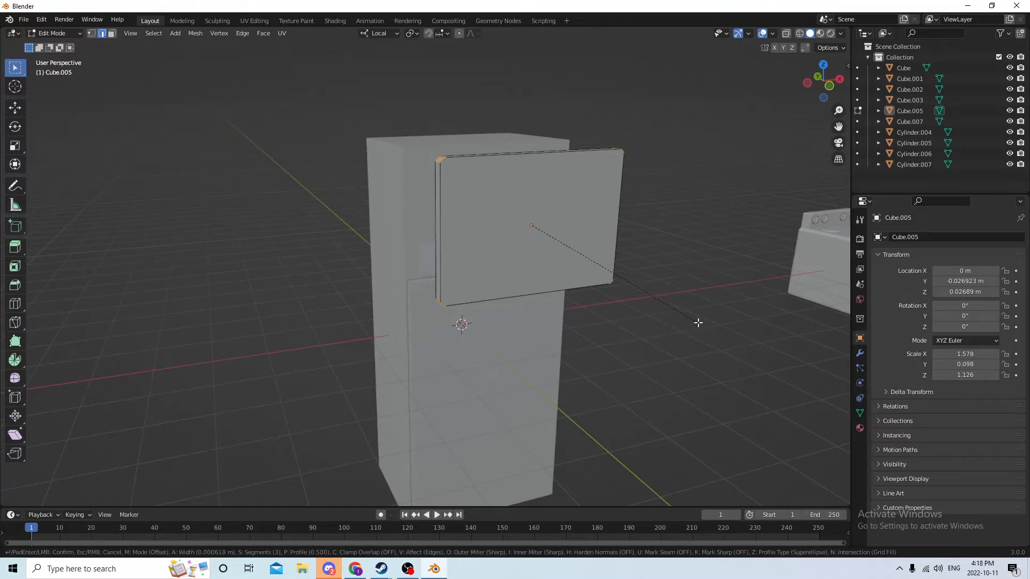
left_click(703, 322)
middle_click_drag(703, 322, 370, 195)
- Move the upper door panel along Y back against the fridge front, to about Y -0.0125 m
key("Tab")
left_click(574, 212)
left_click_drag(308, 212, 393, 208)
middle_click_drag(393, 208, 493, 197)
- Pull the lower door panel away from the fridge front along Y, to about Y -0.0224 m
left_click(507, 310)
middle_click_drag(506, 310, 394, 396)
left_click_drag(391, 381, 342, 388)
- Undo the lower door pull, the upper door's return to the fridge and its corner bevel
left_click(43, 20)
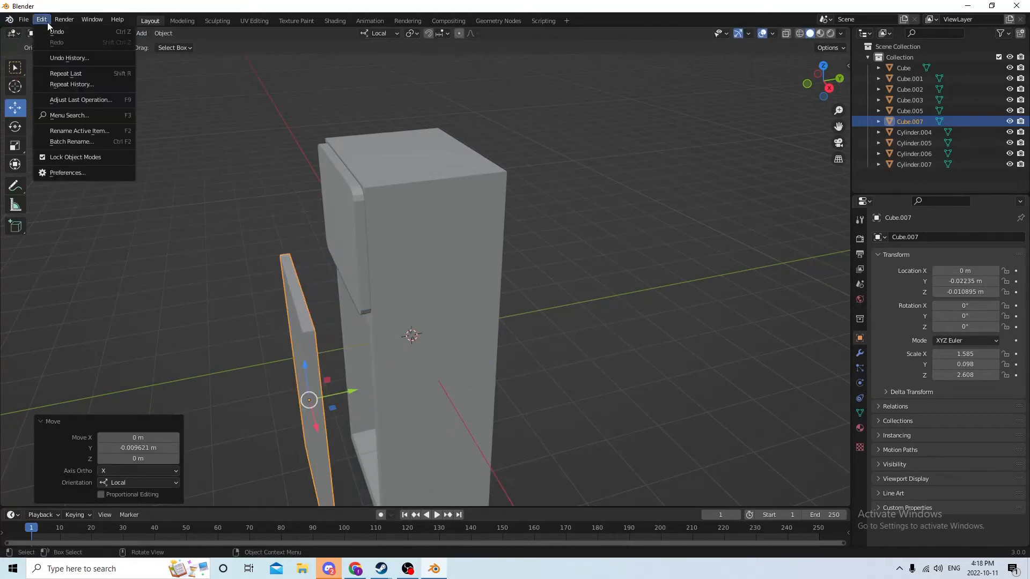
left_click(53, 32)
left_click(39, 22)
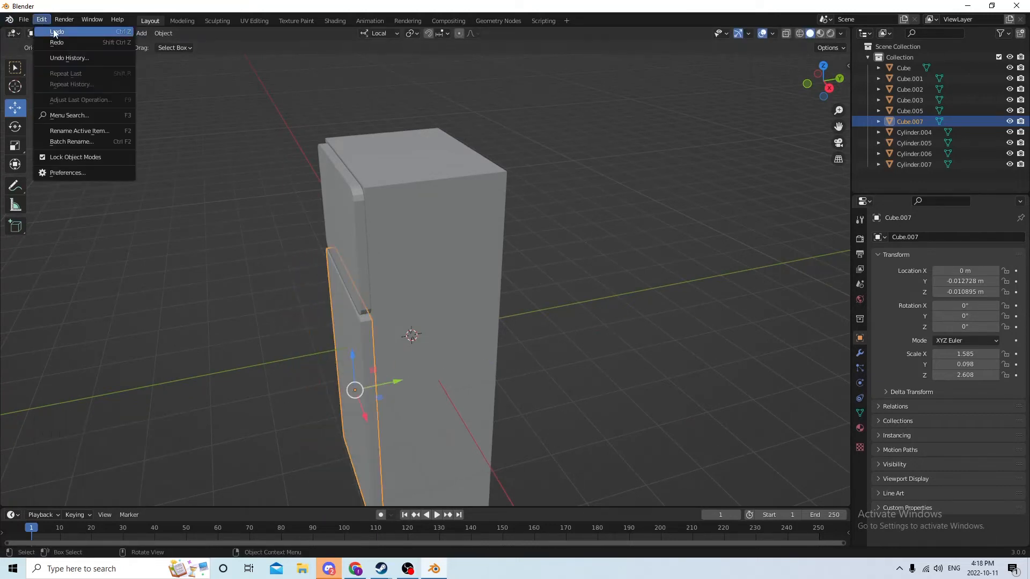
left_click(55, 32)
left_click(43, 20)
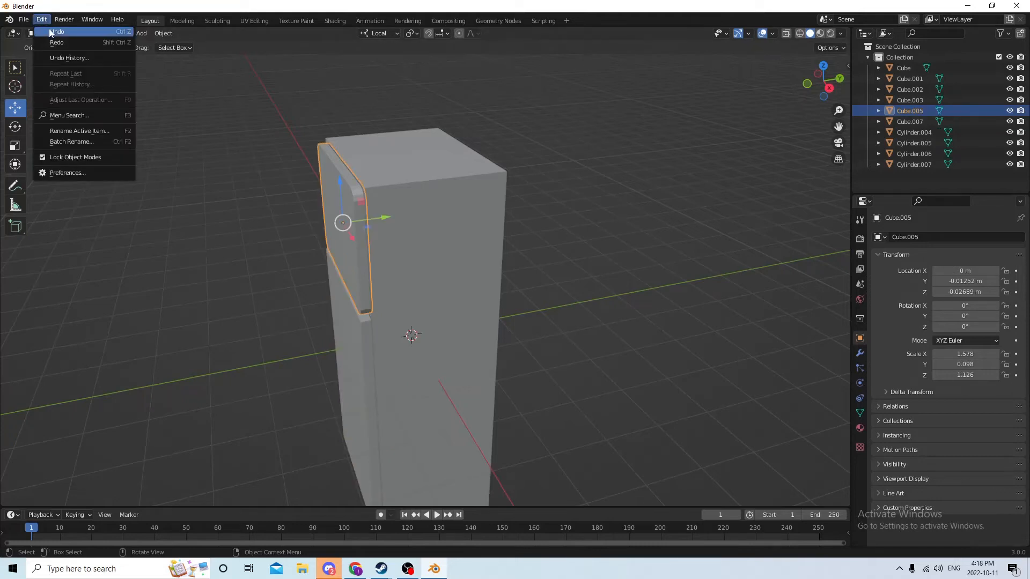
left_click(52, 32)
left_click(43, 21)
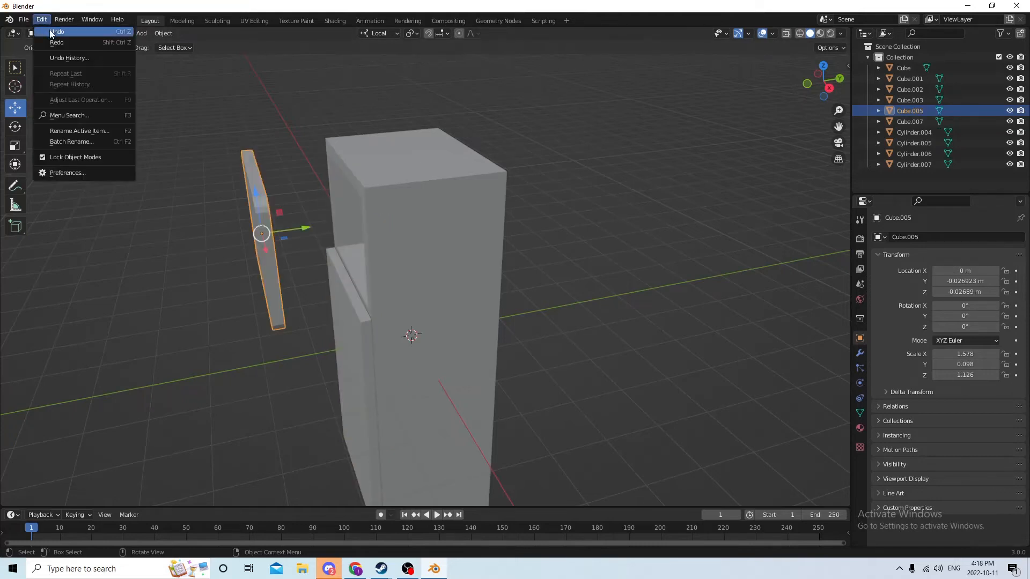
left_click(52, 32)
left_click(42, 20)
left_click(54, 32)
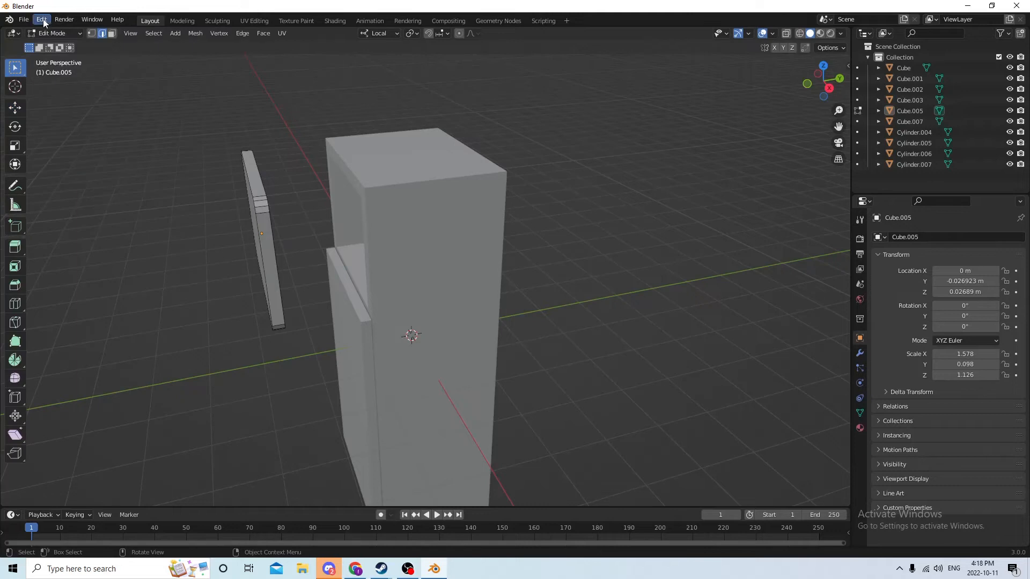
left_click(43, 22)
left_click(50, 31)
left_click(43, 20)
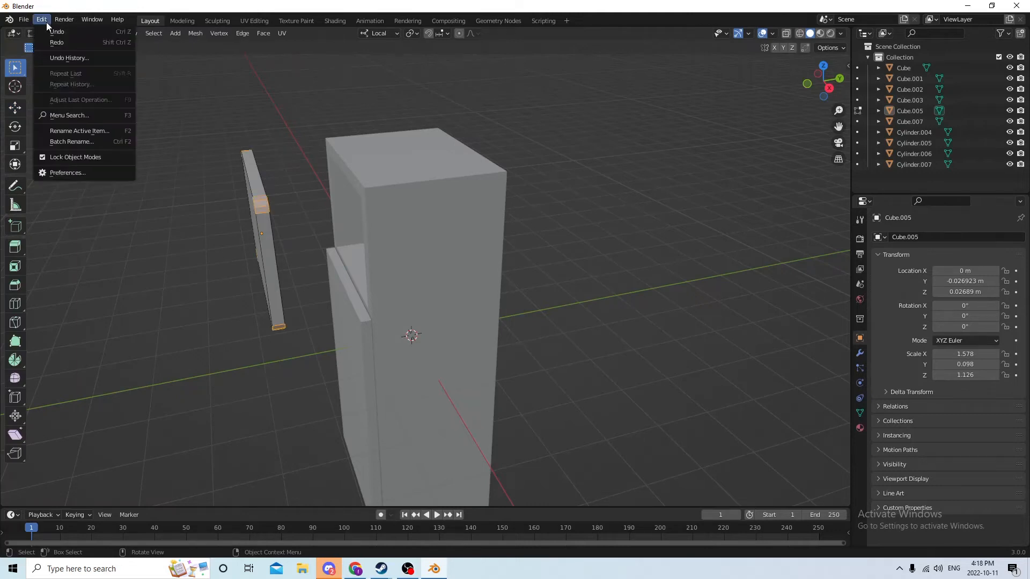
left_click(50, 31)
- Undo the edge selections and the earlier pull of the upper door panel away from the fridge front
middle_click_drag(143, 74, 495, 377)
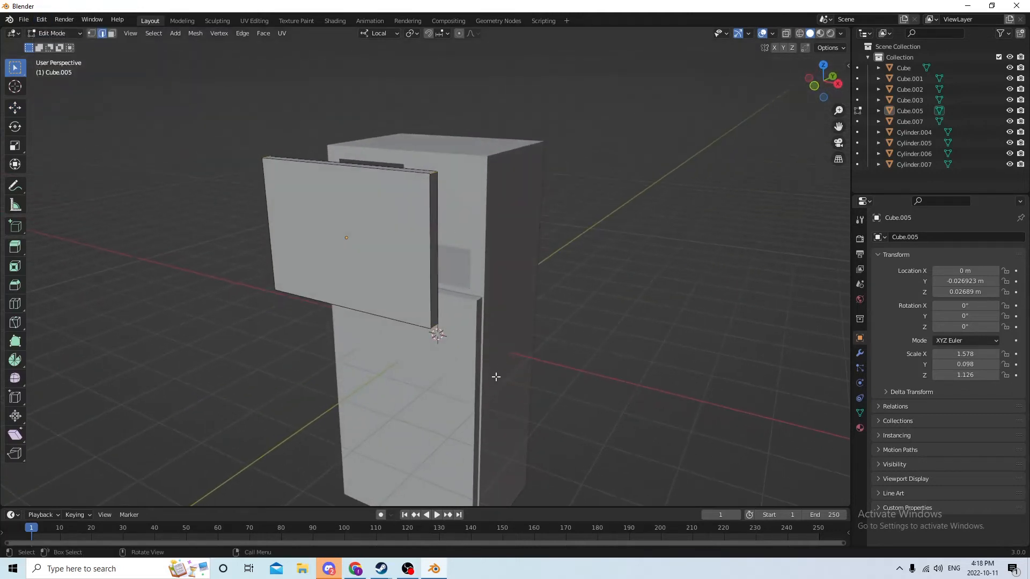
left_click(42, 19)
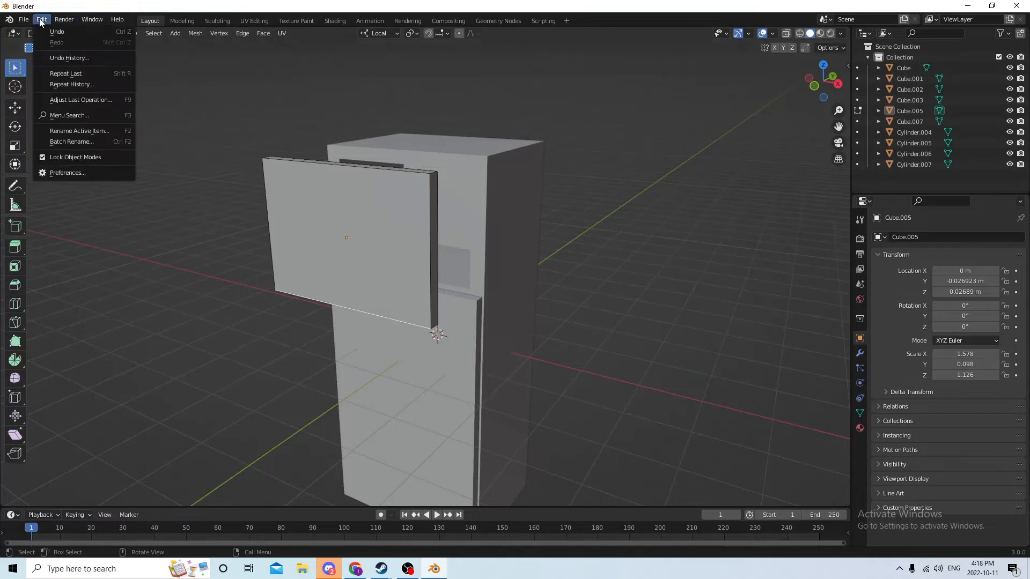
left_click(59, 30)
left_click(42, 20)
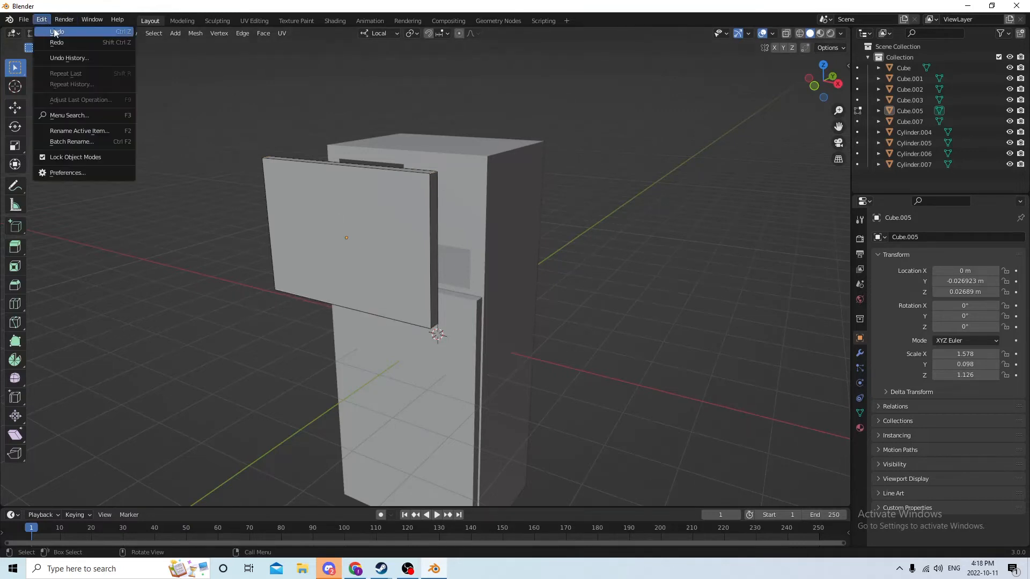
left_click(55, 32)
left_click(41, 20)
left_click(55, 32)
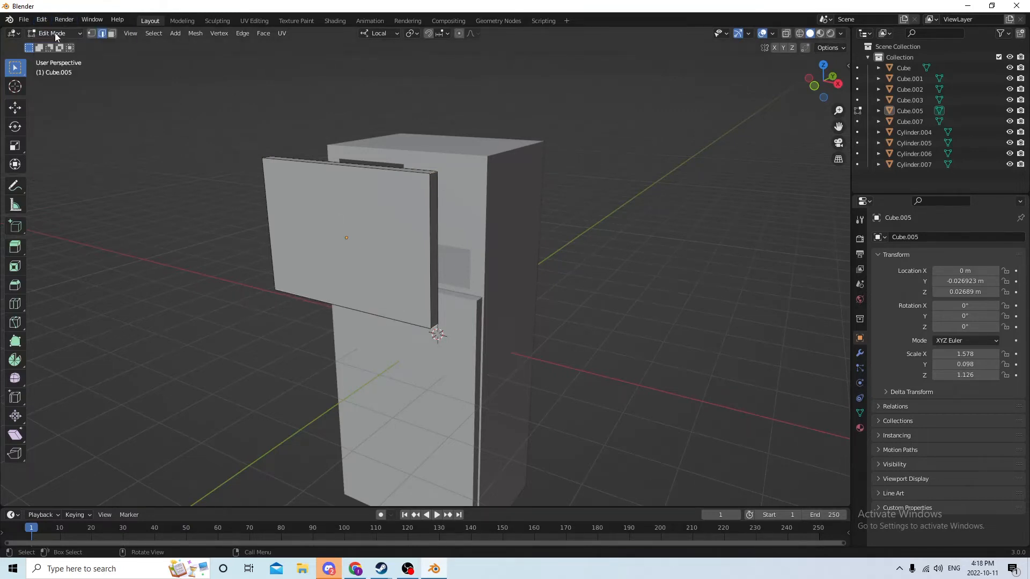
left_click(43, 20)
left_click(49, 30)
left_click(41, 20)
left_click(54, 31)
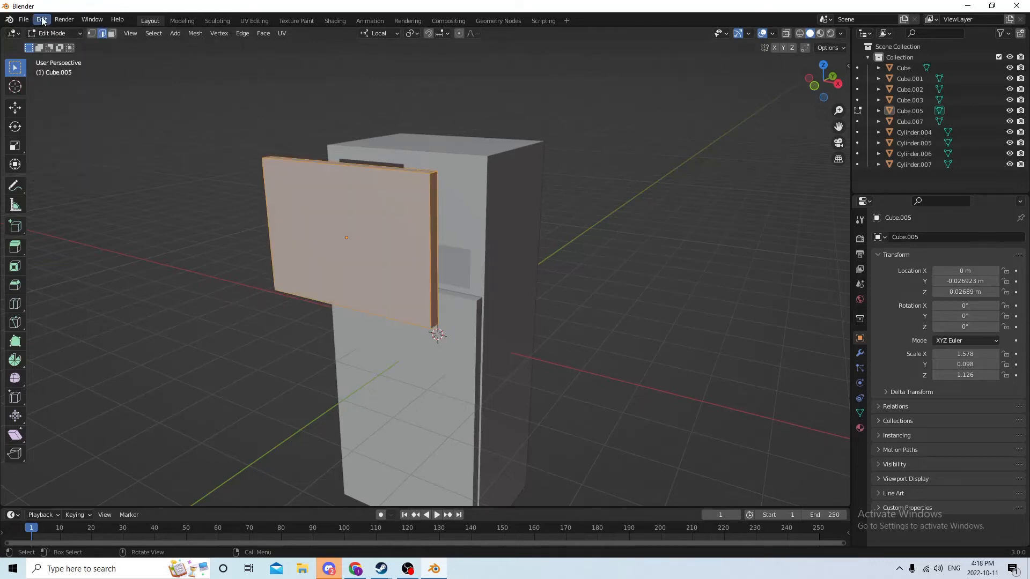
left_click(43, 20)
left_click(53, 31)
left_click(42, 20)
left_click(54, 31)
left_click(43, 20)
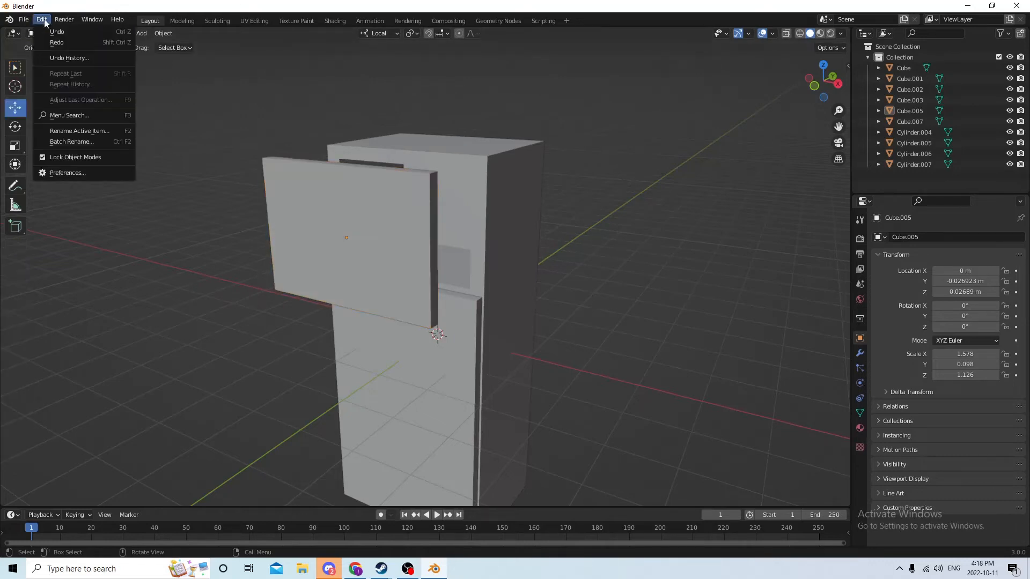
left_click(54, 30)
left_click(46, 20)
left_click(53, 31)
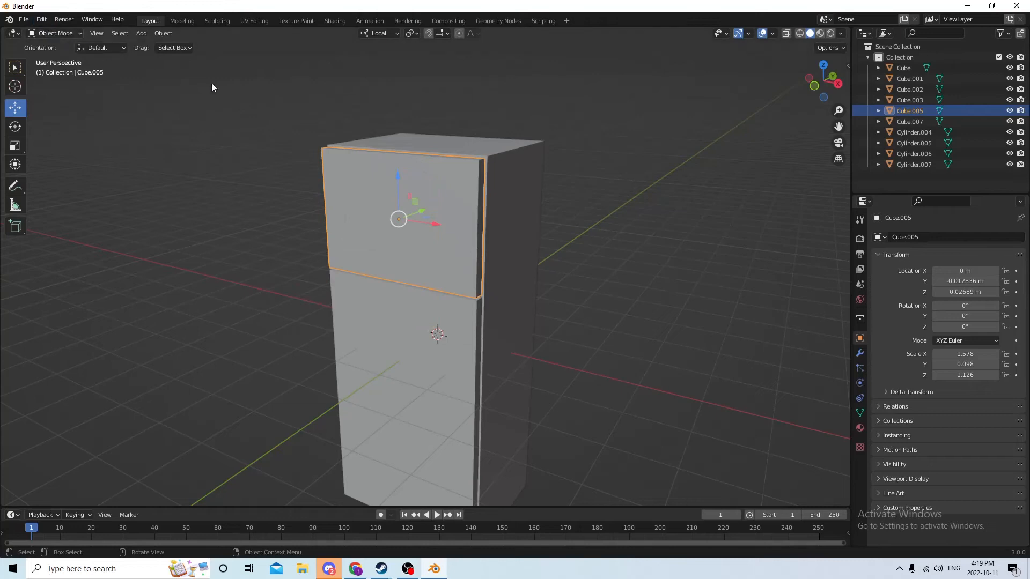
- Select both door panels and pull them together about 0.0208 m away from the fridge front along Y
middle_click_drag(211, 87, 375, 311)
left_click(356, 298, "shift")
left_click_drag(396, 309, 281, 308)
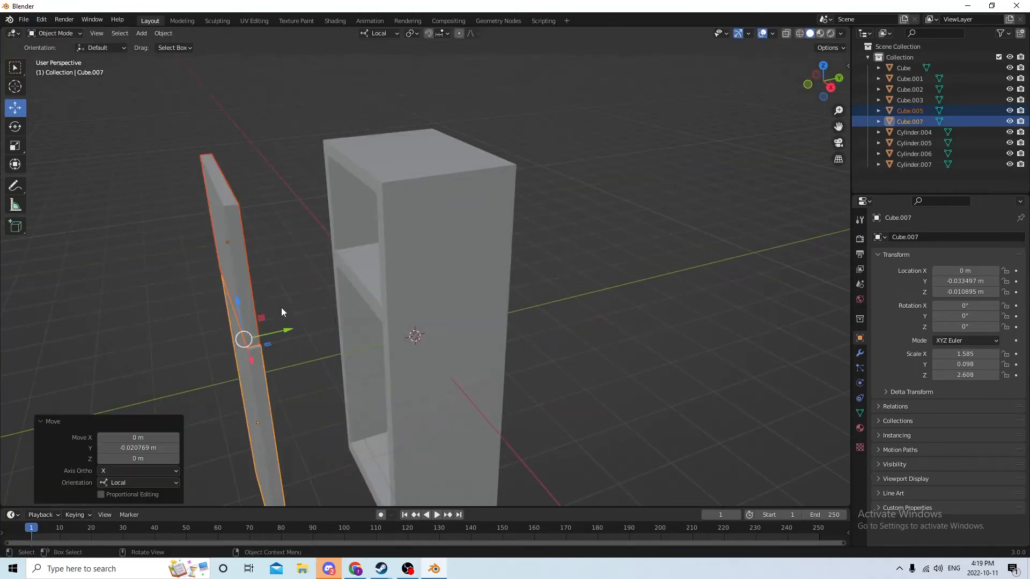
middle_click_drag(281, 308, 335, 282)
- Bevel the corner edges of both door panels together, with a width of about 0.0013 m and three segments
key("Tab")
middle_click_drag(444, 328, 651, 211)
left_click(745, 195)
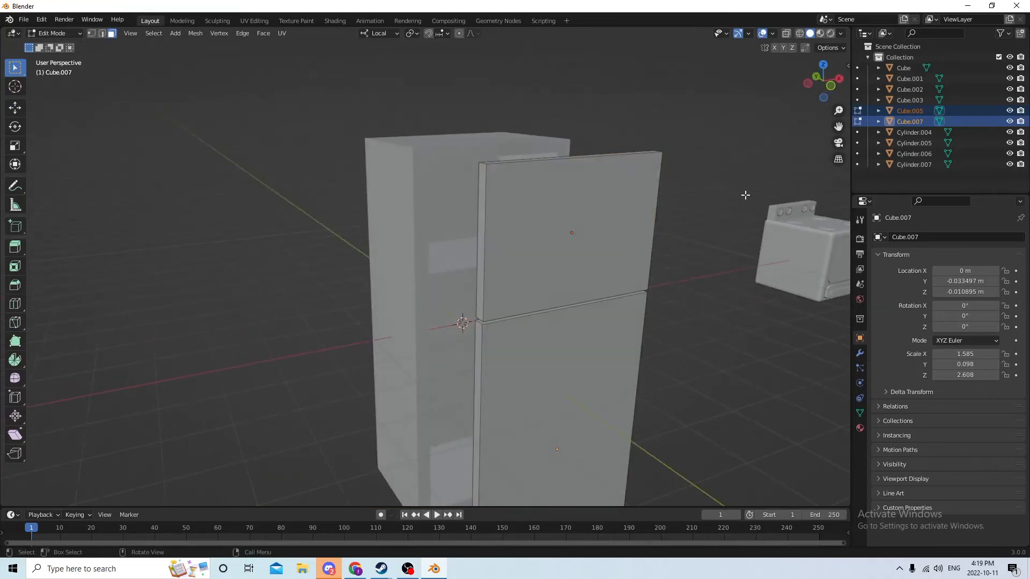
middle_click_drag(745, 194, 527, 116)
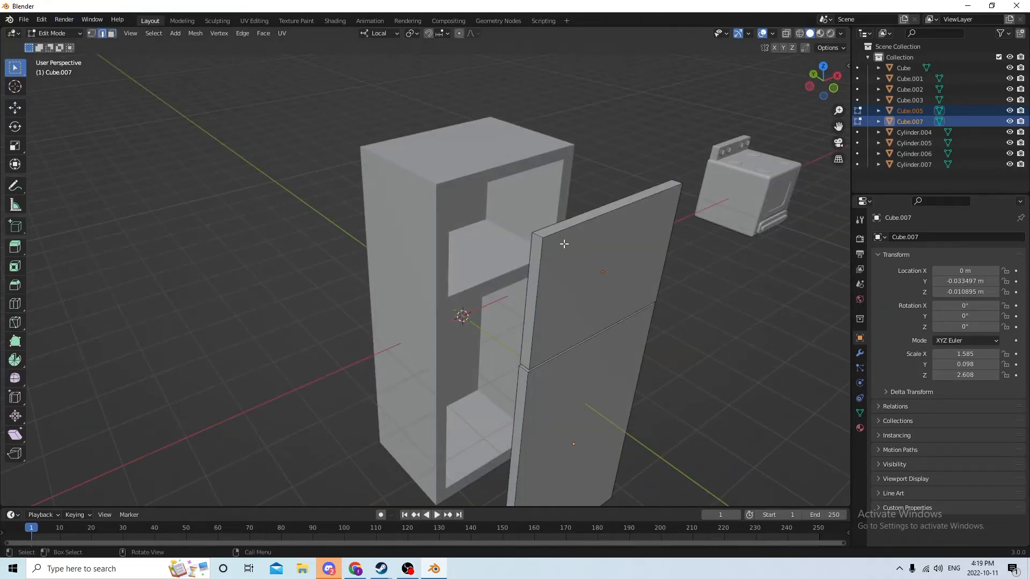
left_click(539, 236)
middle_click_drag(539, 236, 552, 264)
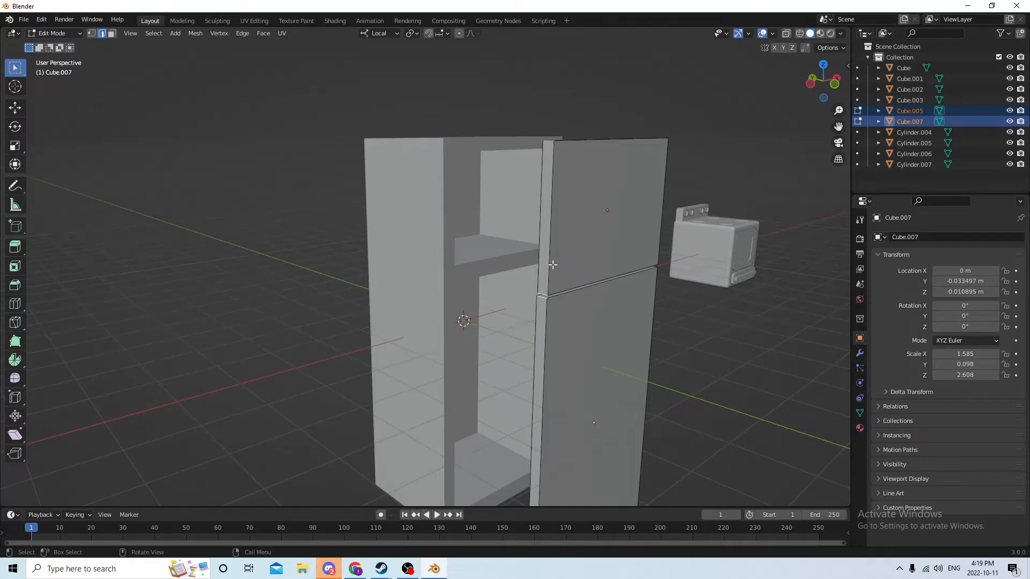
middle_click_drag(545, 259, 359, 282)
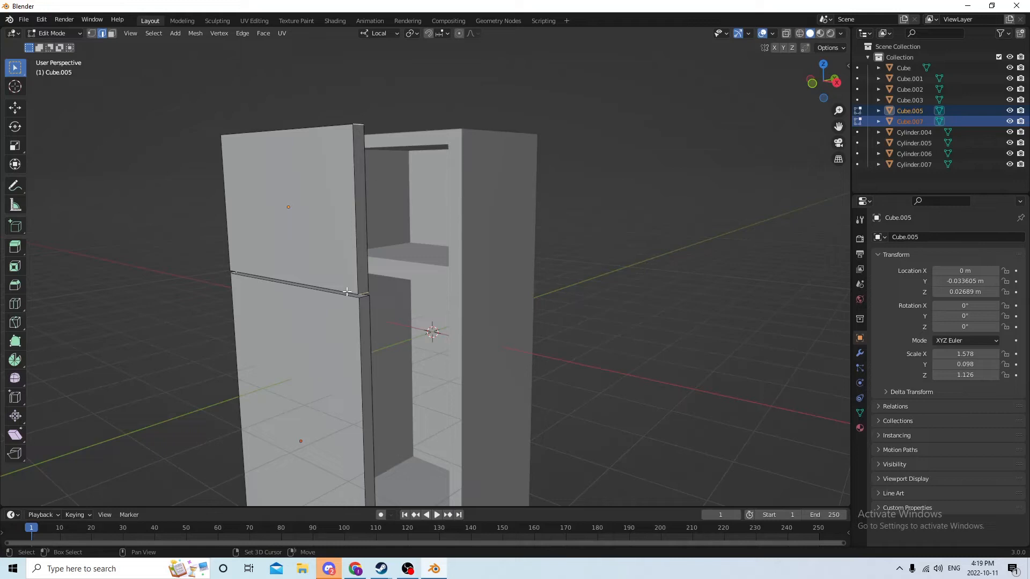
left_click(362, 296)
middle_click_drag(362, 296, 461, 409)
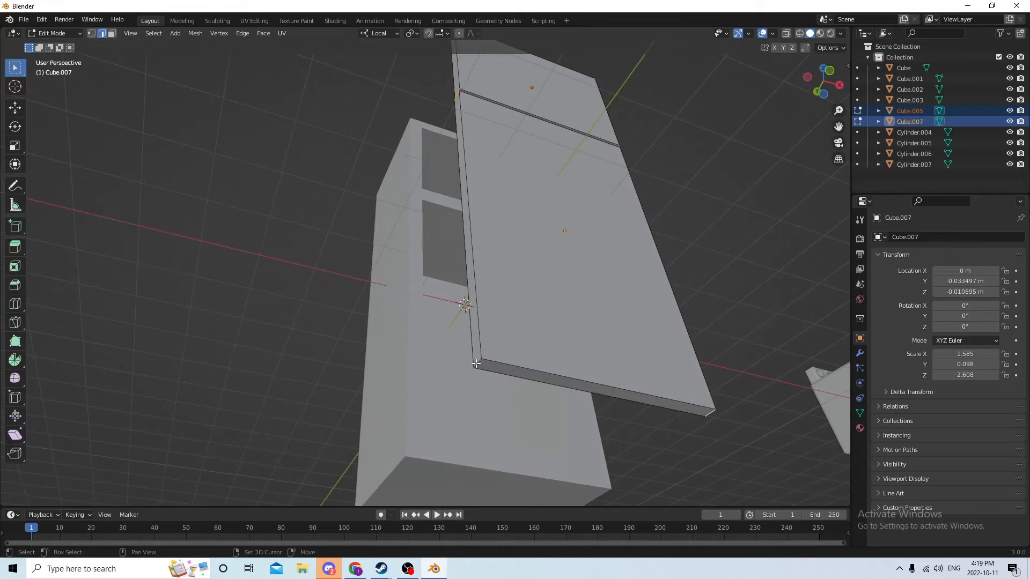
middle_click_drag(429, 228, 388, 231)
left_click(304, 304, "shift")
middle_click_drag(444, 310, 453, 312)
key("ctrl+b")
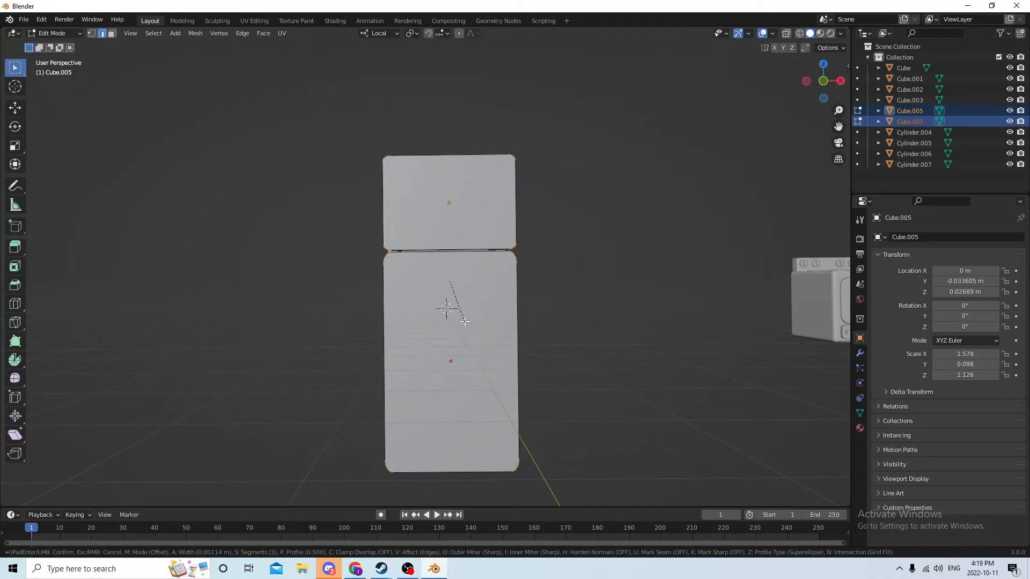
left_click(465, 321)
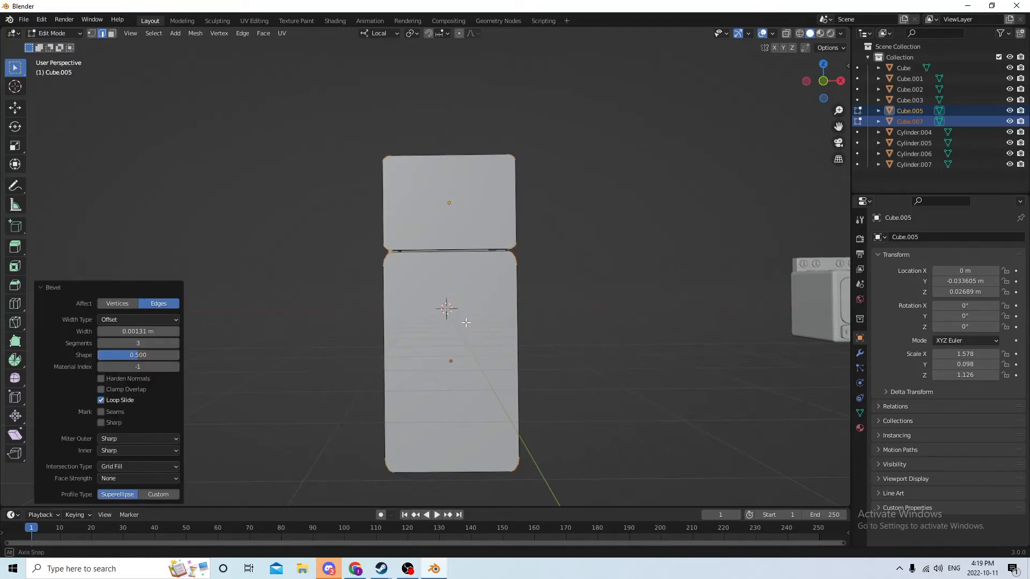
middle_click_drag(465, 321, 409, 336)
- Examine the rounded corners and side edges of both door panels from several angles
left_click(616, 317)
middle_click_drag(616, 317, 572, 253)
scroll(384, 286, "up", 3)
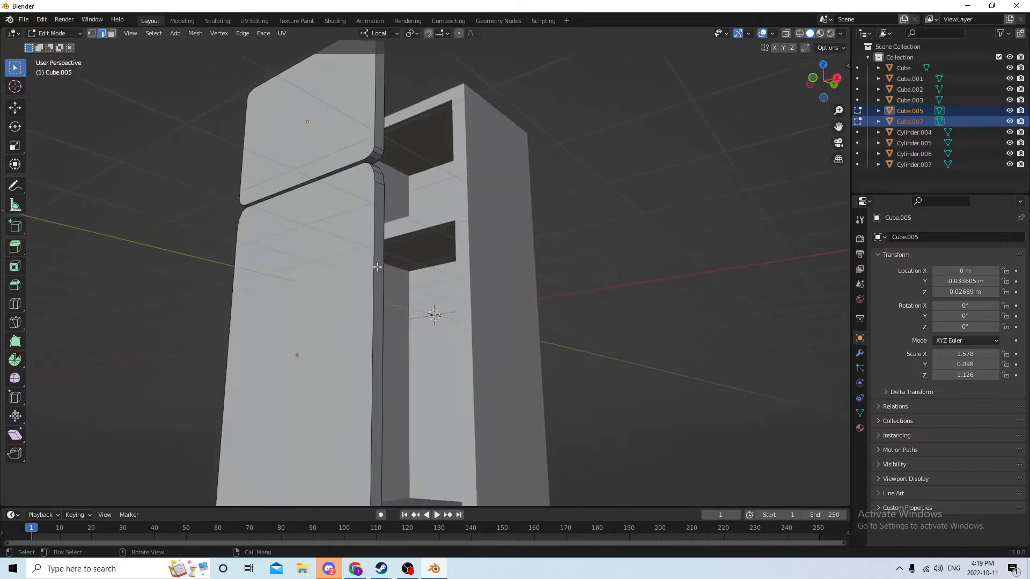
left_click(375, 267)
scroll(430, 298, "down", 3)
middle_click_drag(432, 310, 443, 315)
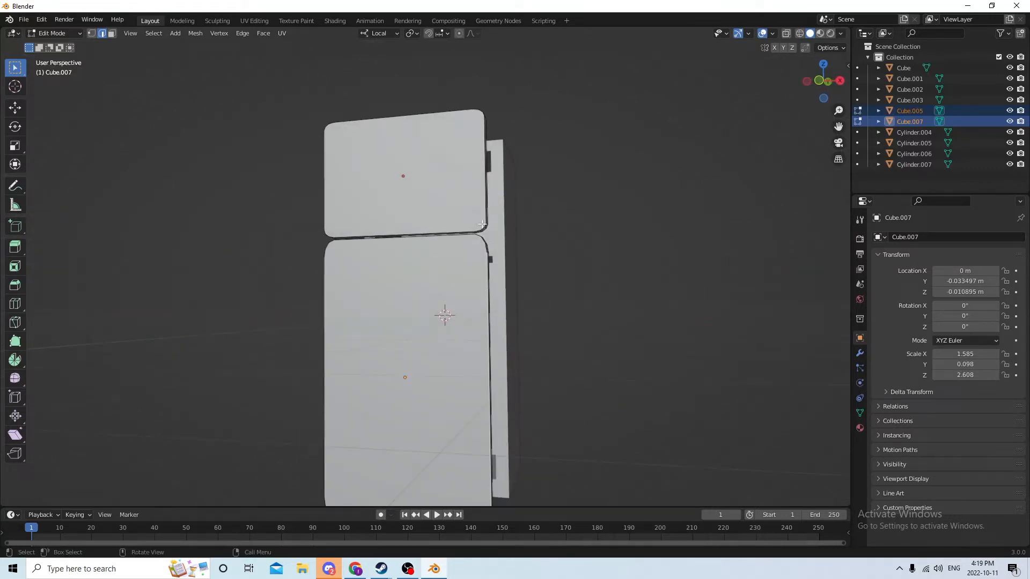
middle_click_drag(482, 224, 410, 315)
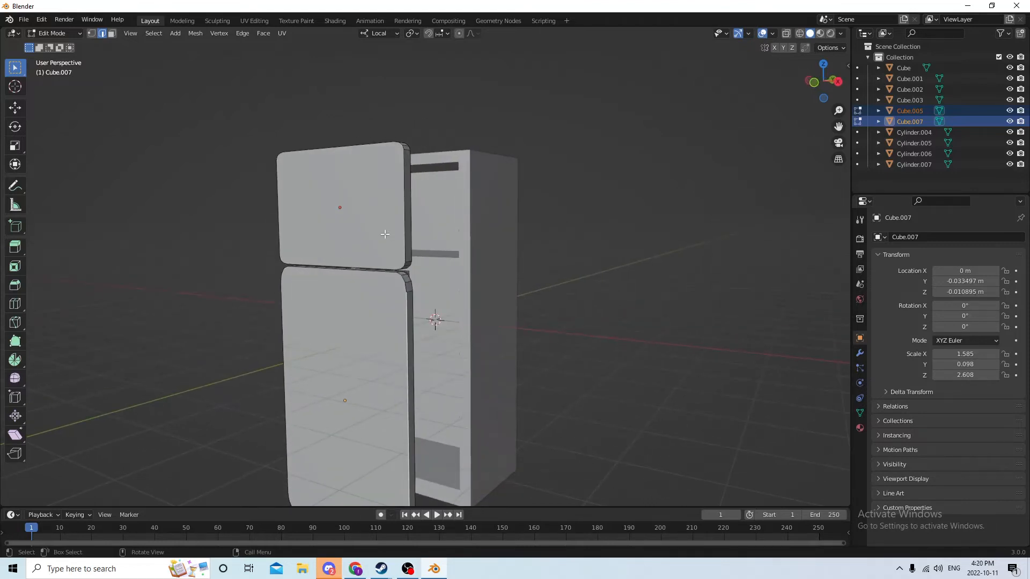
mouse_move(435, 260)
middle_mouse_down()
mouse_move(396, 300)
mouse_move(400, 281)
mouse_move(423, 275)
middle_mouse_up()
- Move both door panels along Y back against the fridge front, with the upper panel at about Y -0.0127 m
key("Tab")
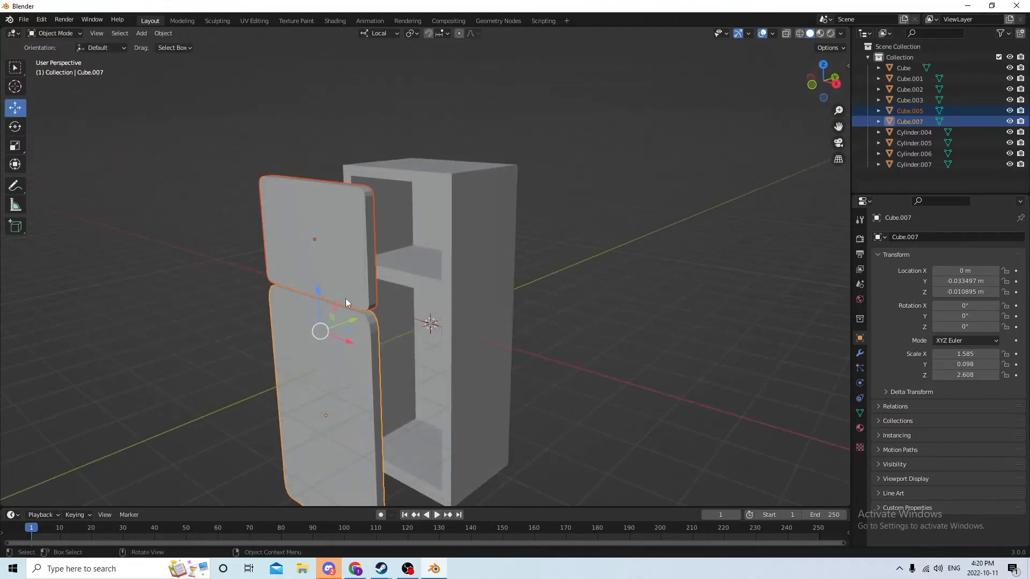
left_click_drag(350, 324, 428, 305)
middle_click_drag(427, 305, 391, 340)
scroll(391, 340, "up", 4)
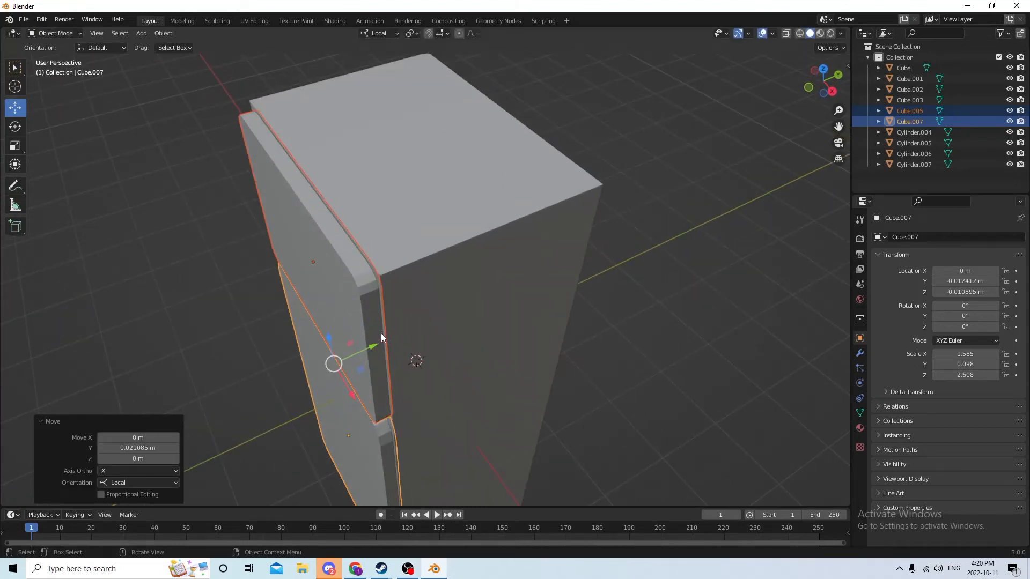
left_click_drag(375, 346, 371, 345)
middle_click_drag(391, 338, 634, 284)
left_click(807, 278)
- Duplicate the upper door panel and move the copy along Y in front of the fridge, to about Y -0.0493 m
scroll(807, 277, "down", 2)
middle_click_drag(806, 278, 763, 347)
left_click(424, 240)
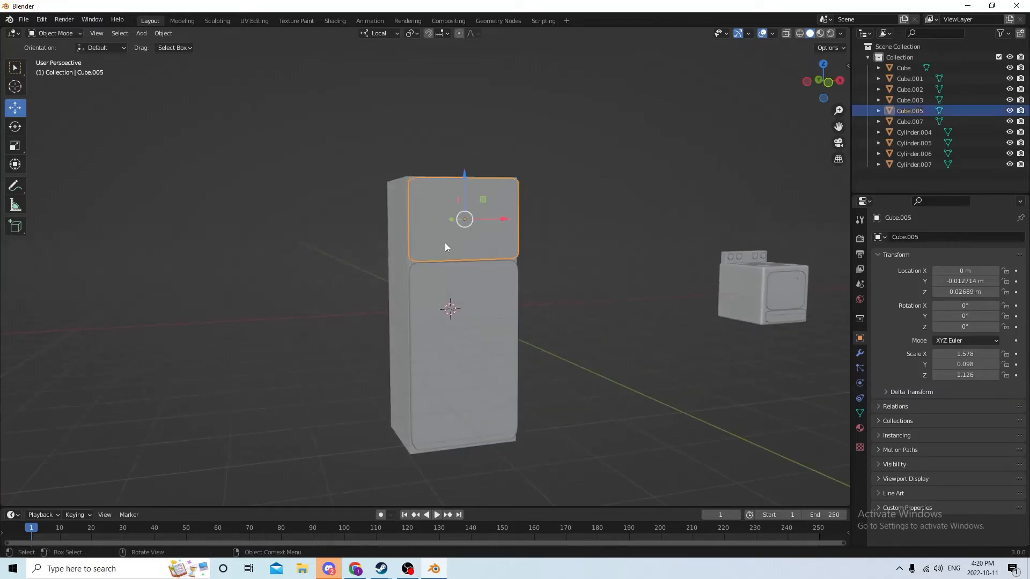
middle_click_drag(446, 244, 533, 278)
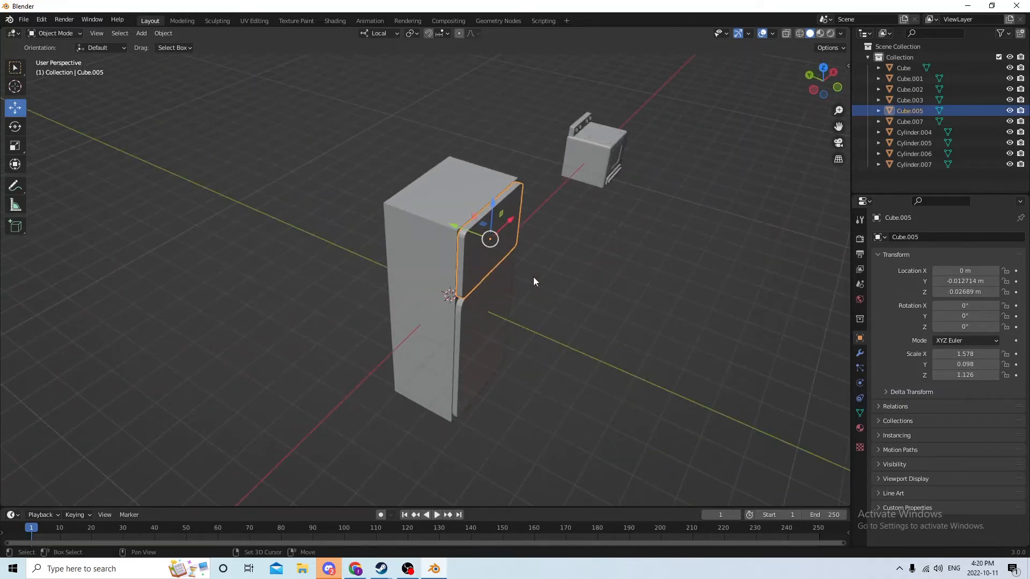
key("shift+d")
right_click(655, 298)
left_click_drag(465, 218, 578, 284)
middle_click_drag(577, 284, 504, 237)
- Duplicate the panel copy in front of the fridge and shift the new copy along X to about -0.0015 m
left_click(505, 268)
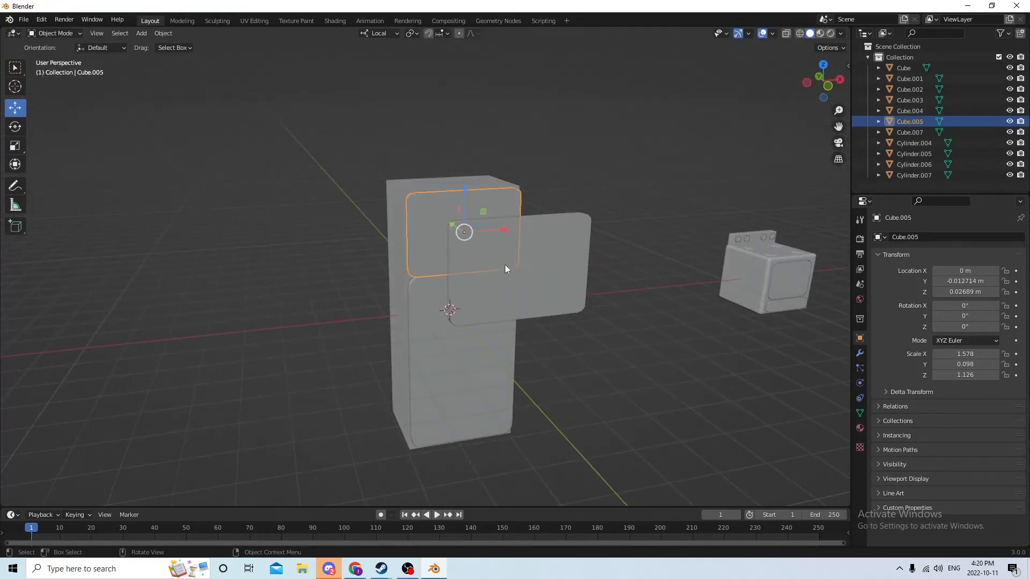
key("shift+d")
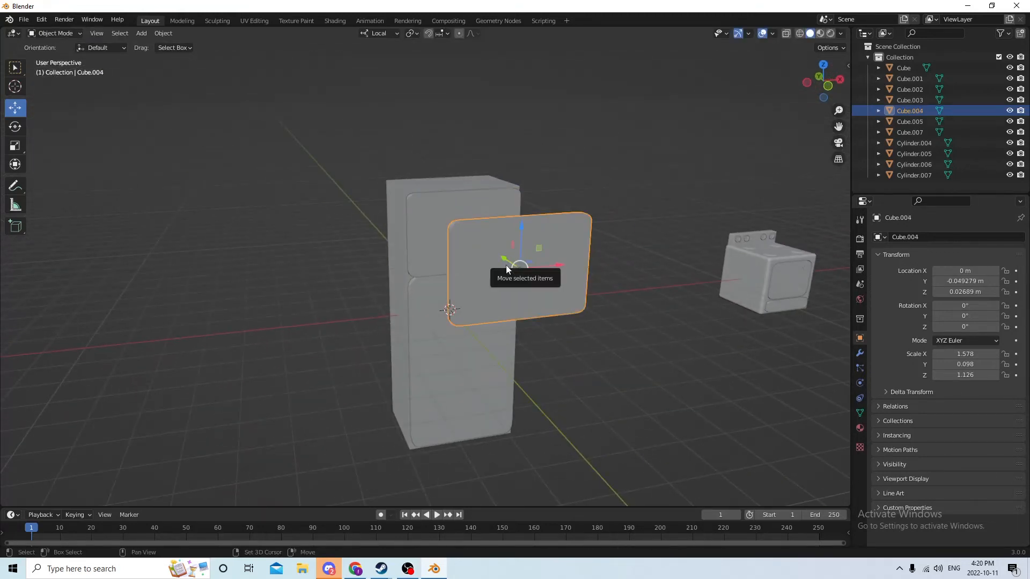
right_click(560, 241)
middle_click_drag(556, 242, 165, 91)
middle_click_drag(497, 152, 500, 140)
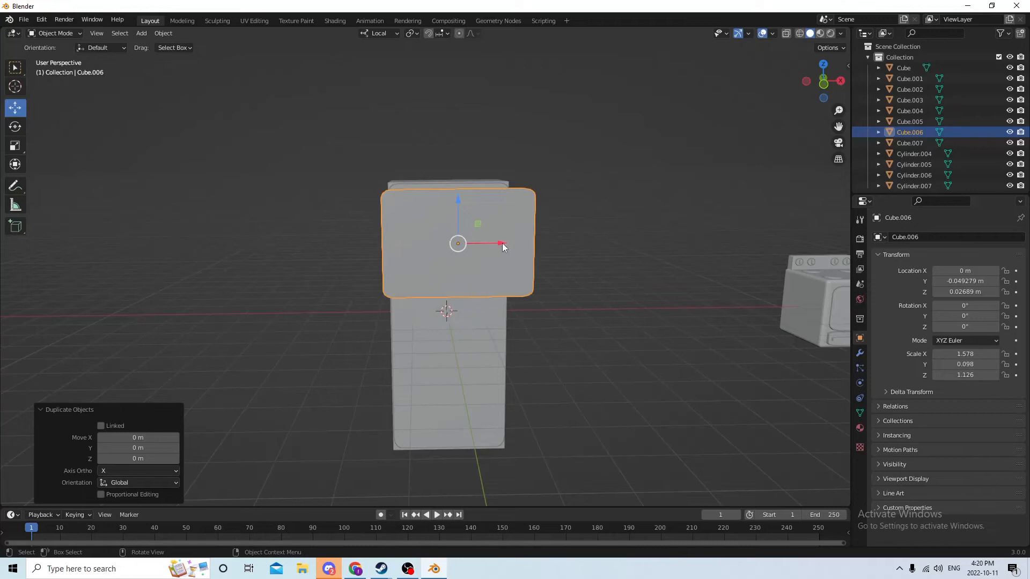
left_click_drag(502, 243, 493, 246)
- Scale the new panel copy uniformly to about 0.874 and stretch it along local X by about 1.153
key("s")
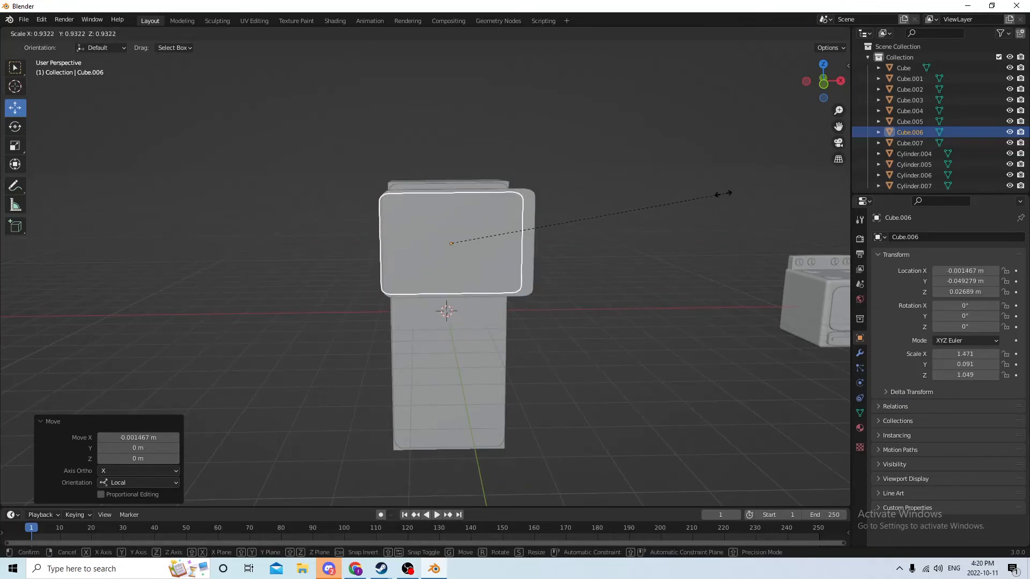
left_click(707, 200)
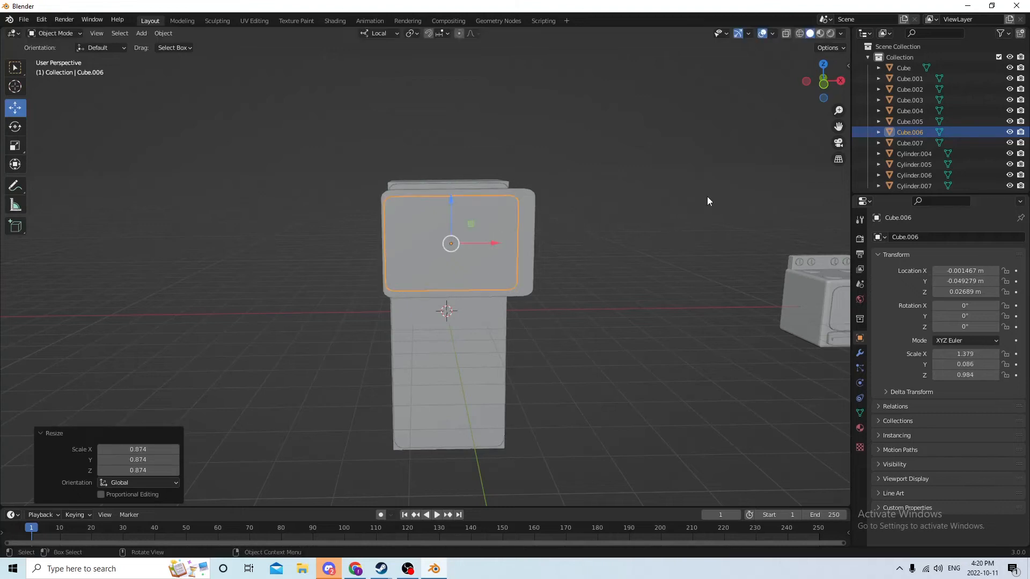
left_click(15, 145)
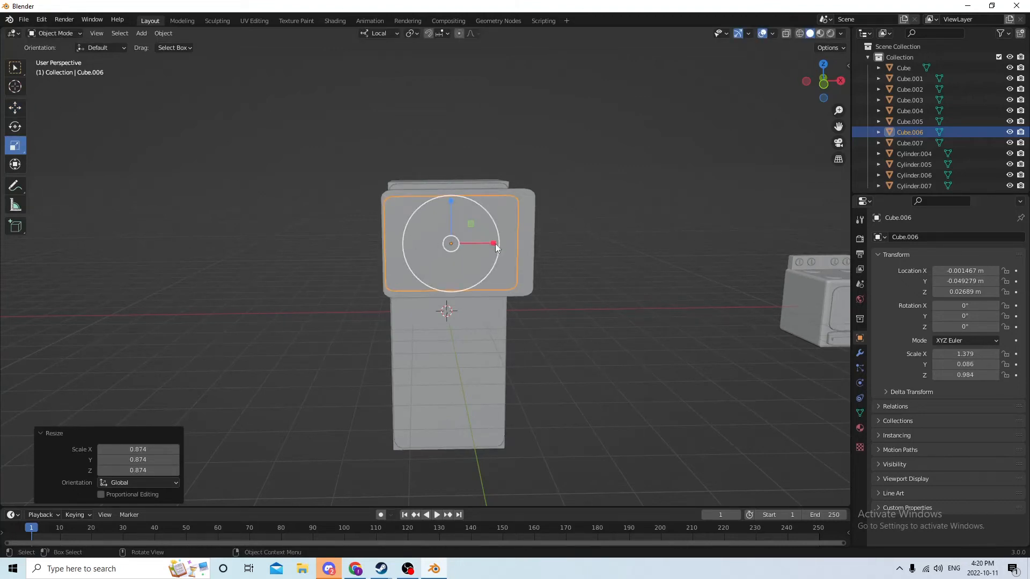
left_click_drag(489, 241, 503, 245)
mouse_move(493, 239)
middle_mouse_down()
mouse_move(468, 243)
mouse_move(488, 240)
middle_mouse_up()
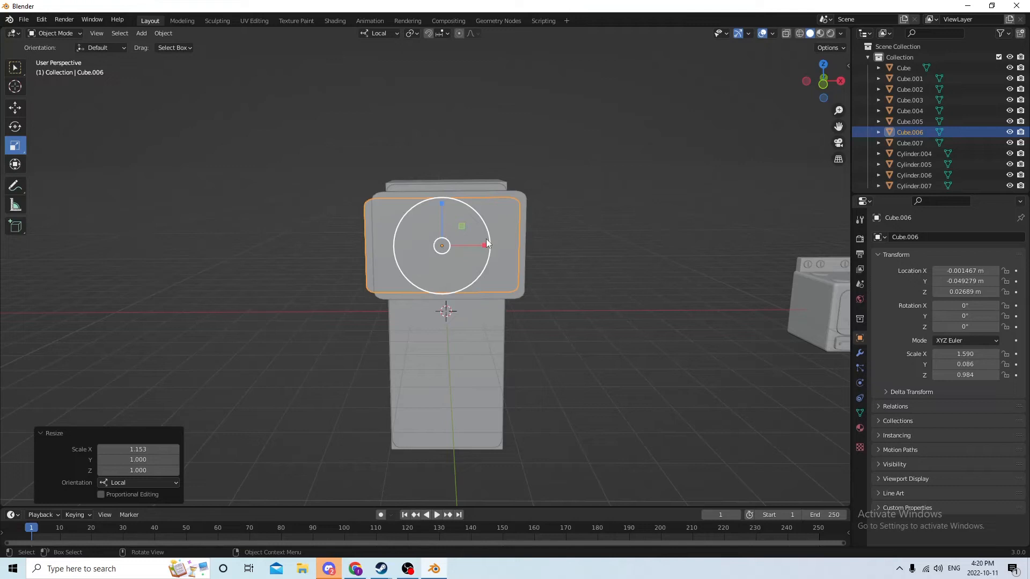
middle_click_drag(423, 186, 431, 202)
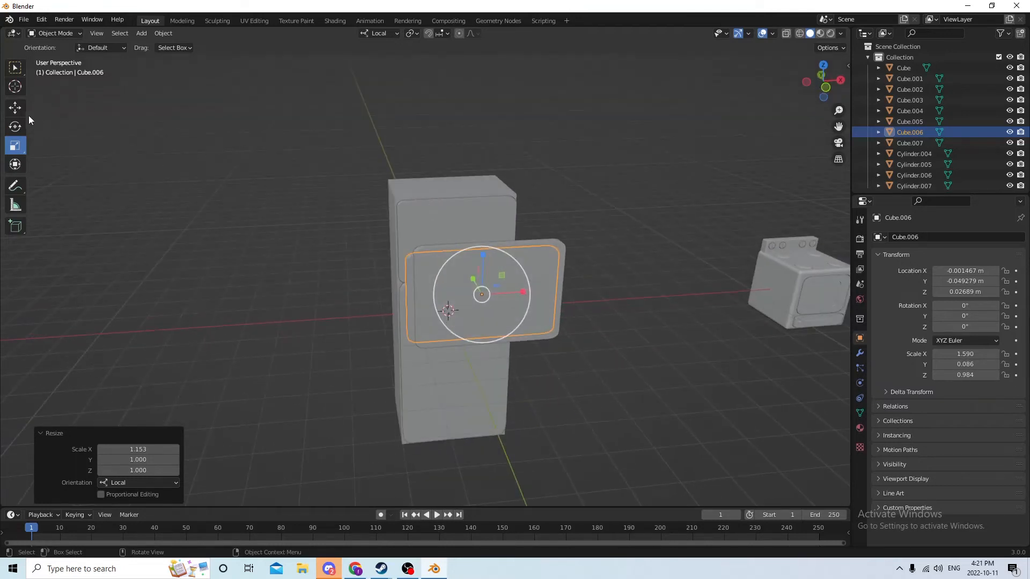
- Thicken the smaller panel copy along local Y by a factor of about 1.367 so it passes through the other copy
left_click(15, 107)
left_click(410, 265)
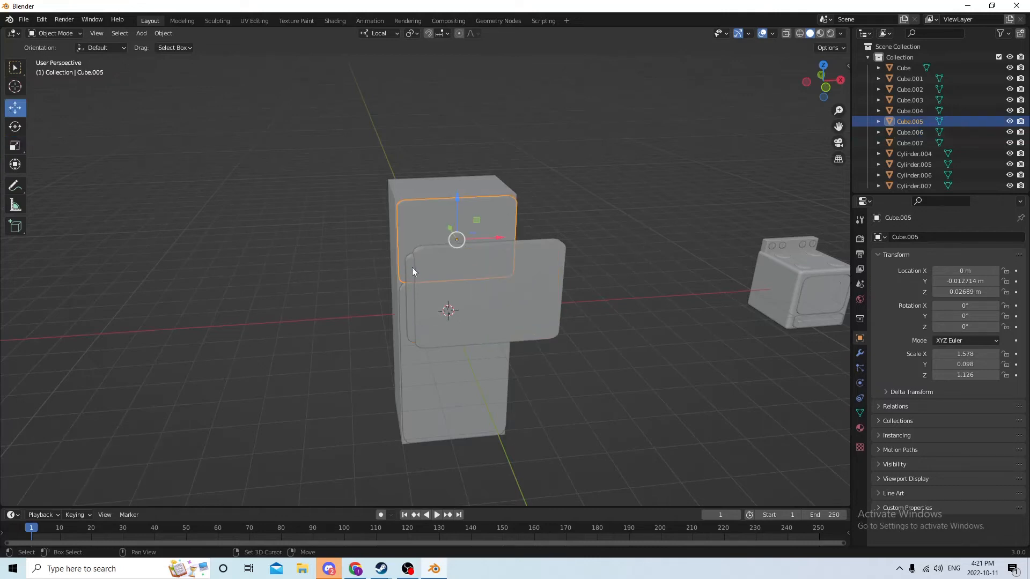
left_click(413, 268)
left_click(409, 274)
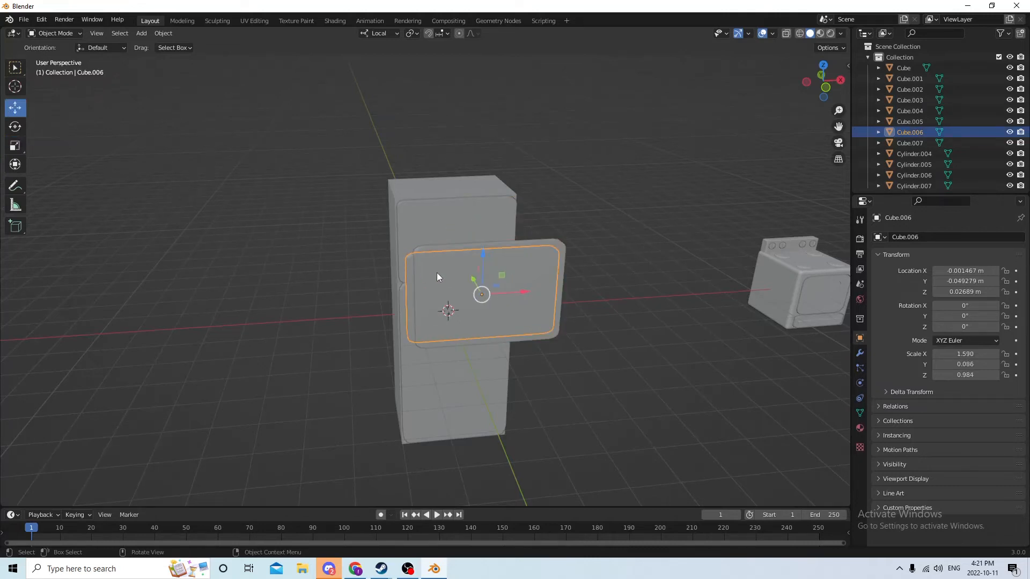
middle_click_drag(449, 275, 383, 278)
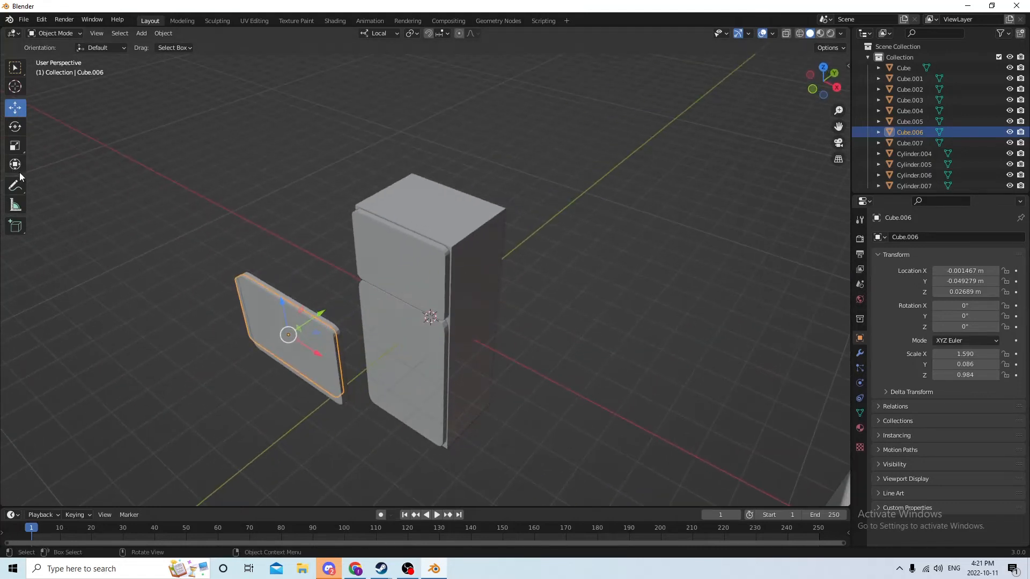
left_click(15, 145)
left_click_drag(321, 315, 336, 308)
middle_click_drag(343, 306, 399, 175)
- Duplicate the thickened cutter panel and move the spare copy aside along X to about X -0.0447 m
left_click(15, 108)
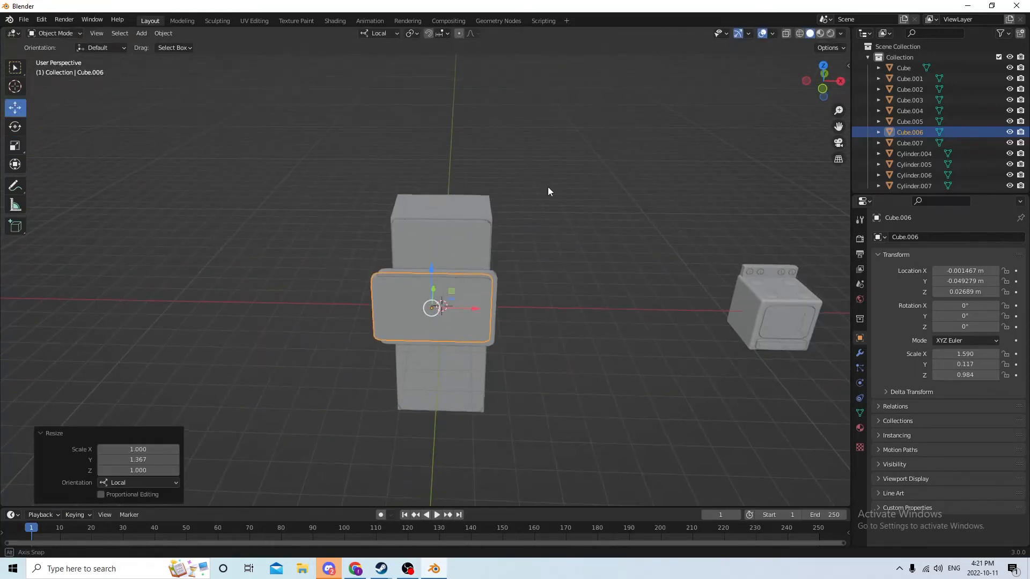
middle_click_drag(548, 186, 618, 185)
key("shift+d")
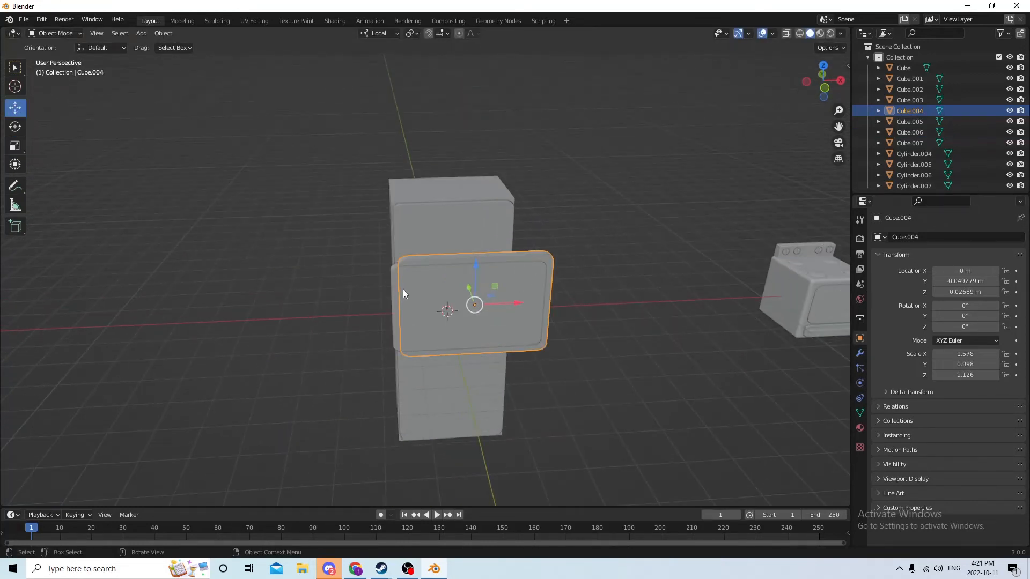
key("Escape")
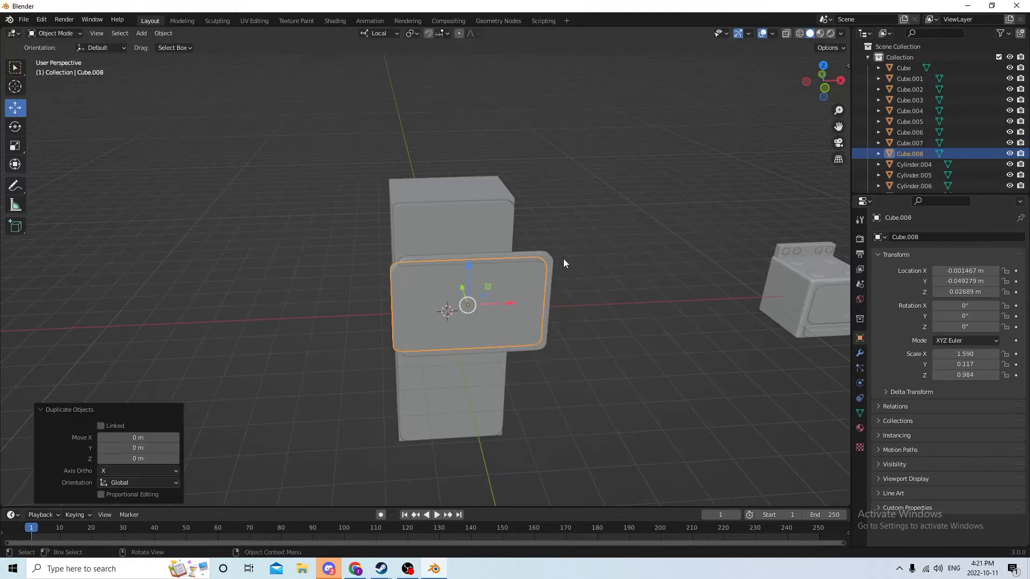
left_click_drag(510, 304, 295, 314)
- Subtract the original cutter panel from the front panel copy with a Bool Tool Auto Boolean Difference, leaving a C-shaped frame
left_click(482, 301)
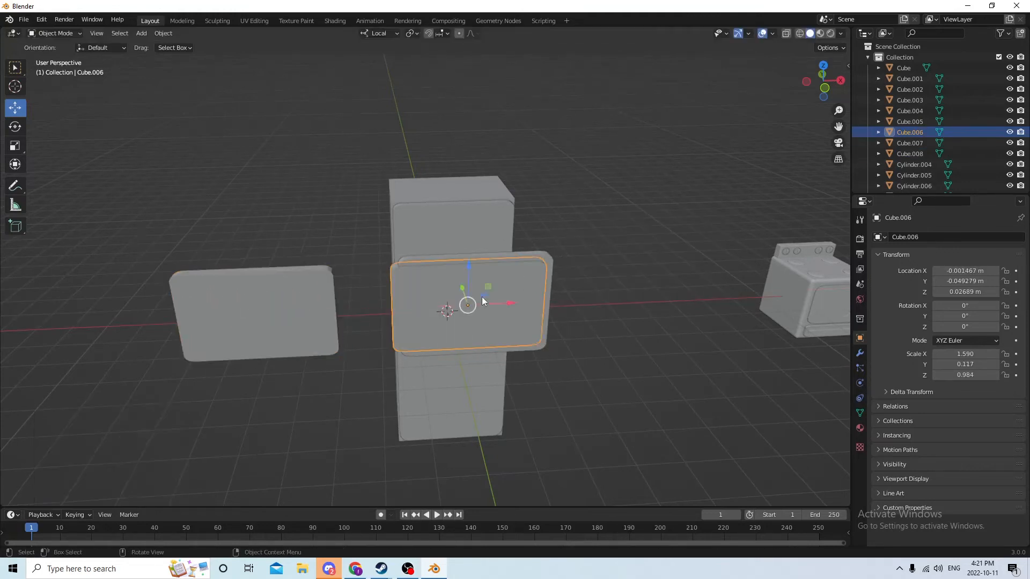
left_click(536, 255, "shift")
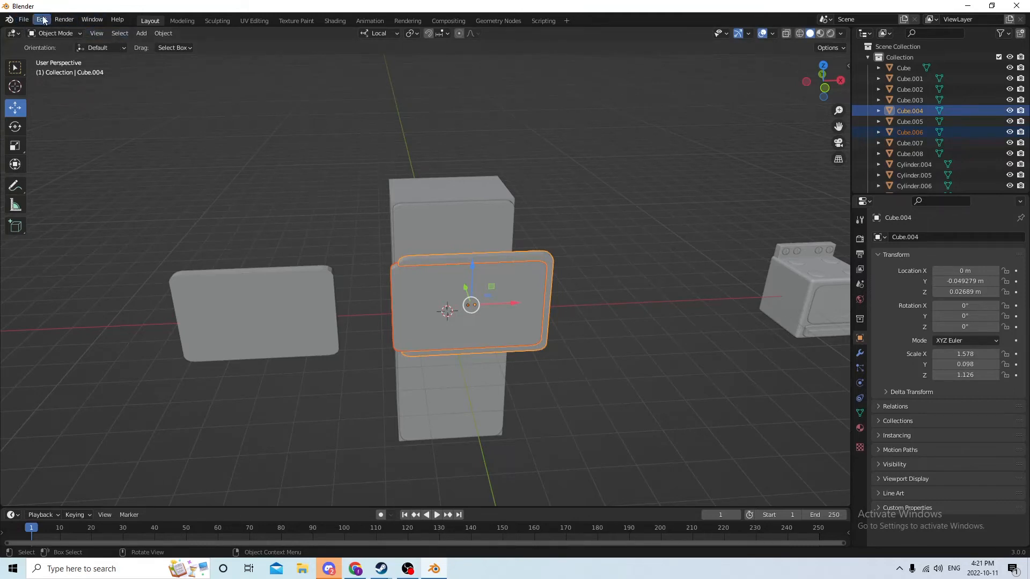
left_click(163, 33)
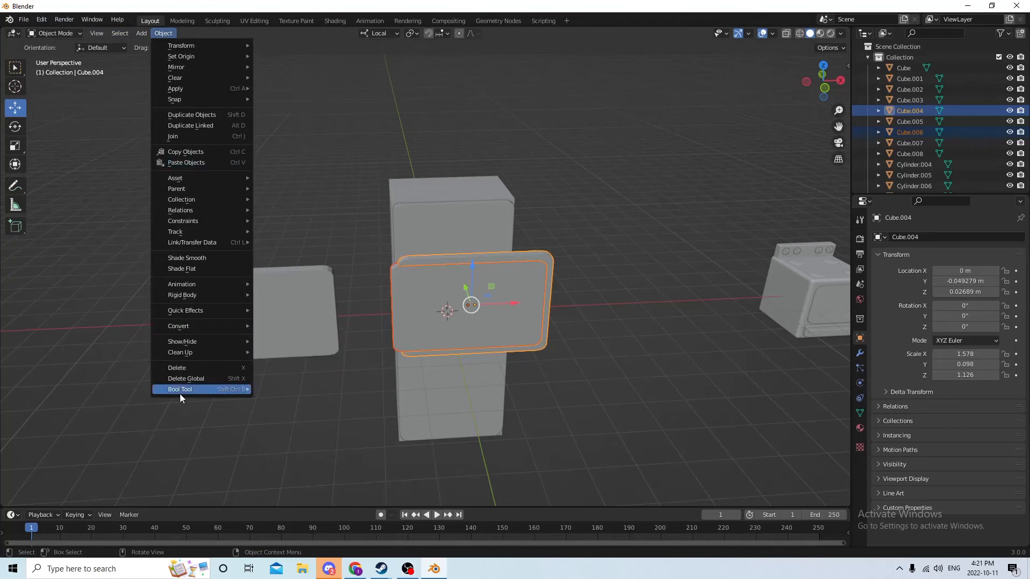
mouse_move(185, 391)
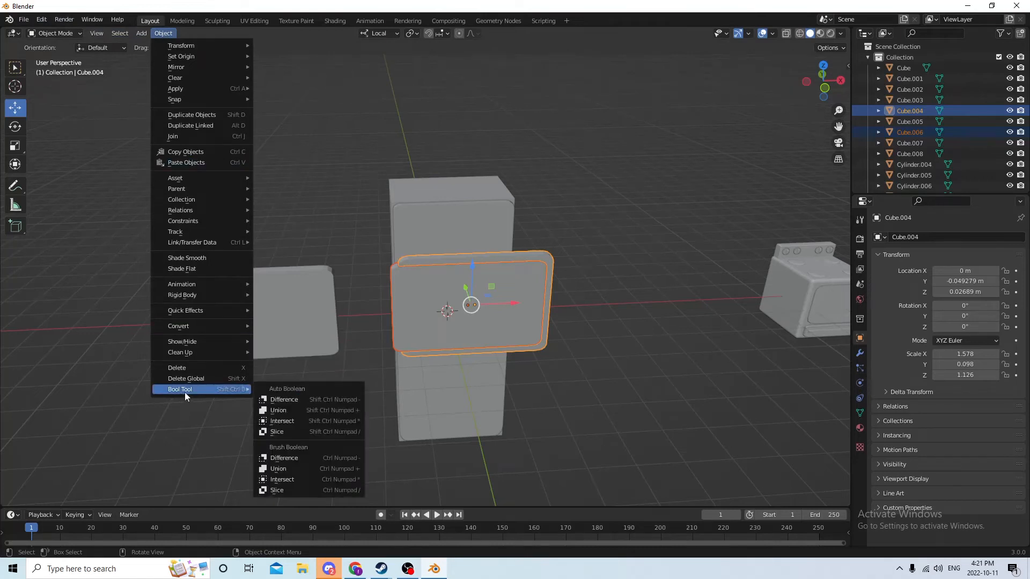
left_click(280, 400)
scroll(404, 269, "up", 2)
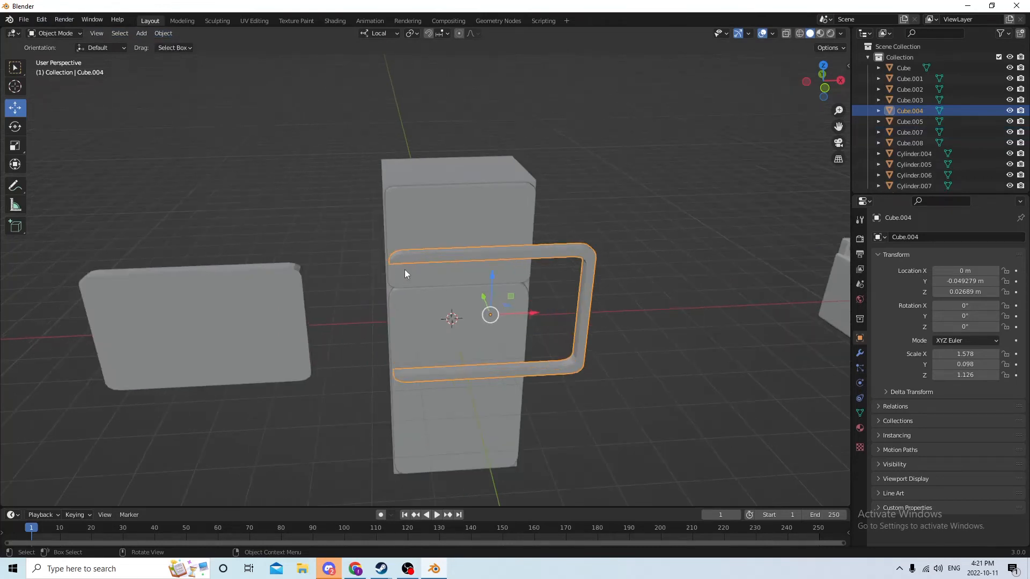
middle_click_drag(404, 269, 408, 256)
- Stretch the spare cutter along Z by about 1.887 and move it about 0.0397 m along X over the C-shaped frame
left_click(227, 253)
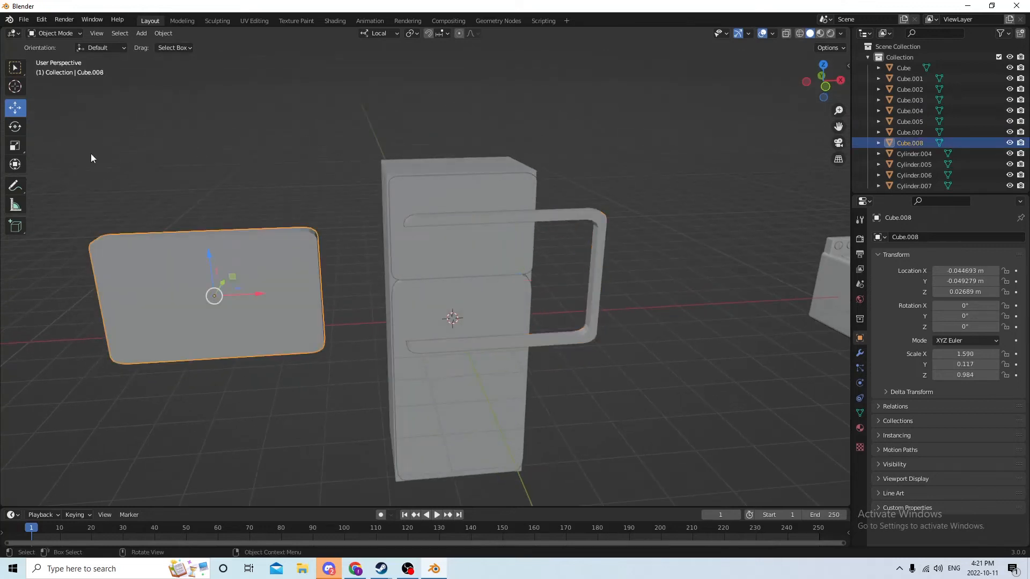
left_click(17, 149)
left_click_drag(207, 259, 204, 227)
middle_click_drag(204, 228, 161, 207)
left_click(18, 109)
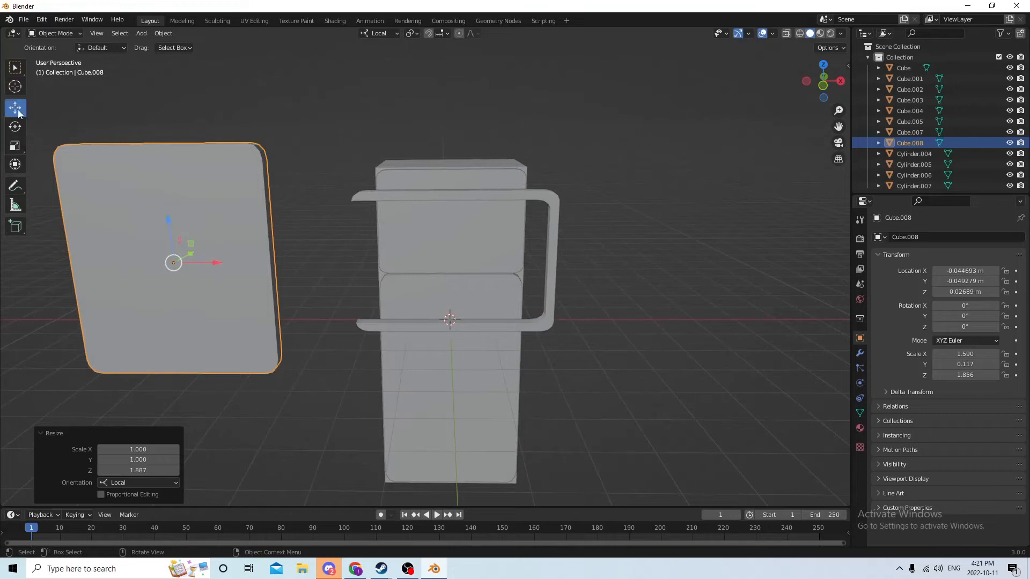
left_click_drag(213, 263, 462, 258)
middle_click_drag(455, 256, 375, 255)
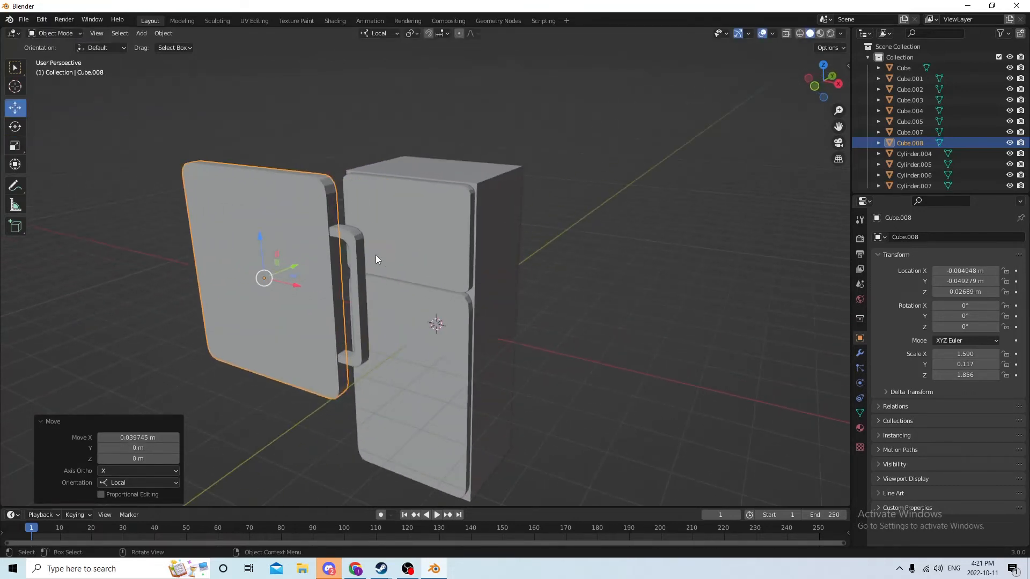
- Trim the arms of the C-shaped frame into a short handle by subtracting the tall cutter with Auto Boolean Difference
left_click(353, 252, "shift")
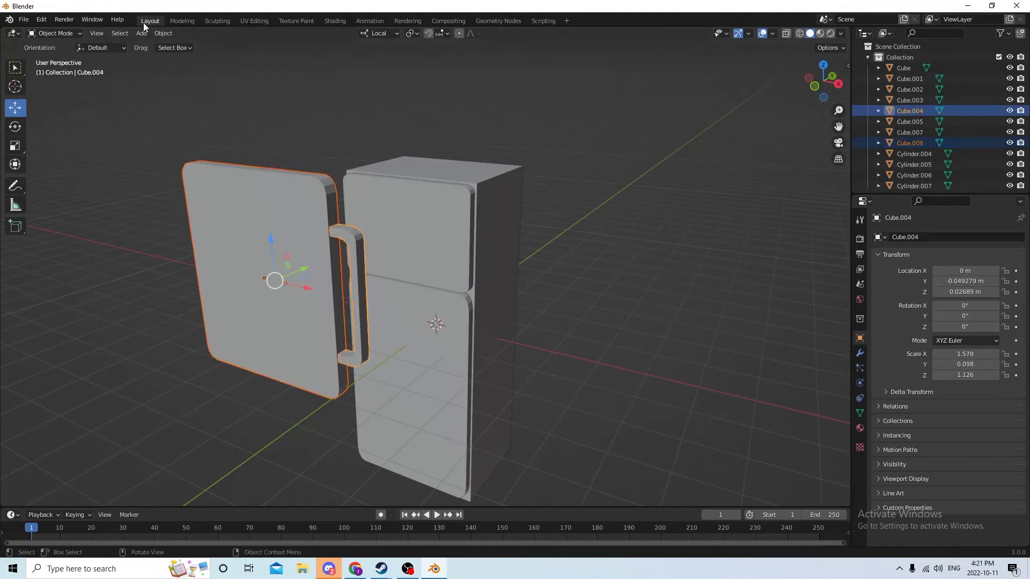
left_click(165, 35)
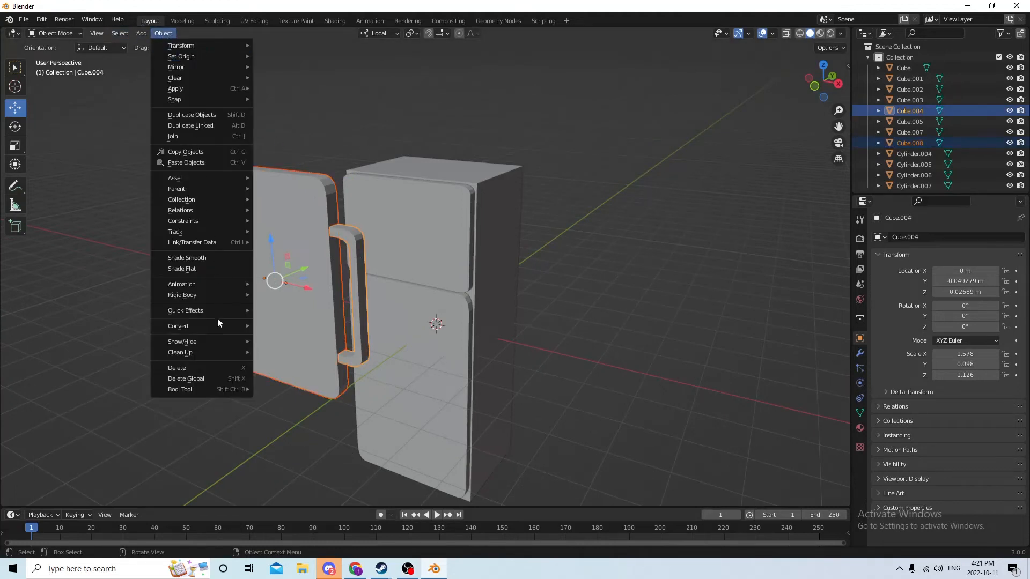
mouse_move(205, 390)
left_click(291, 397)
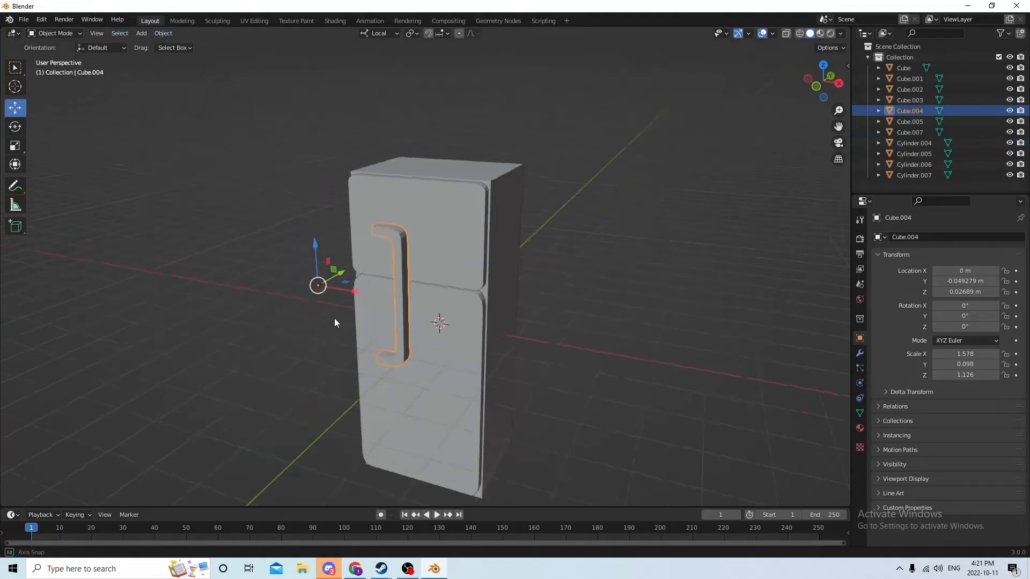
- Move the handle about 0.0338 m along Y against the front of the upper door
middle_click_drag(334, 318, 231, 271)
key("g")
key("y")
key("y")
left_click_drag(246, 269, 396, 235)
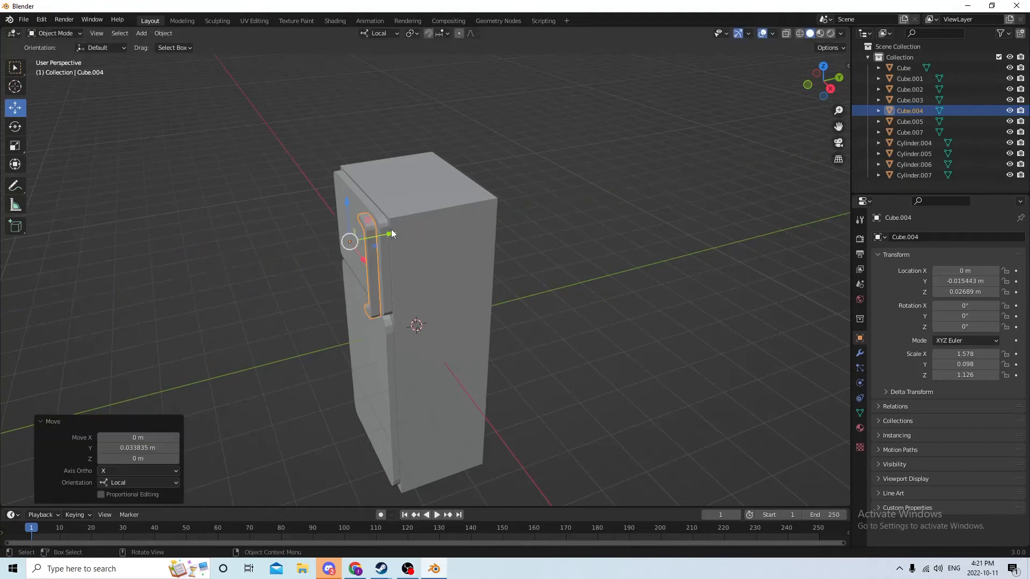
- Move the handle along local X across the upper door to about X -0.0257 m
middle_click_drag(396, 235, 548, 217)
scroll(478, 208, "up", 1)
scroll(478, 208, "up", 2)
key("g")
key("x")
key("x")
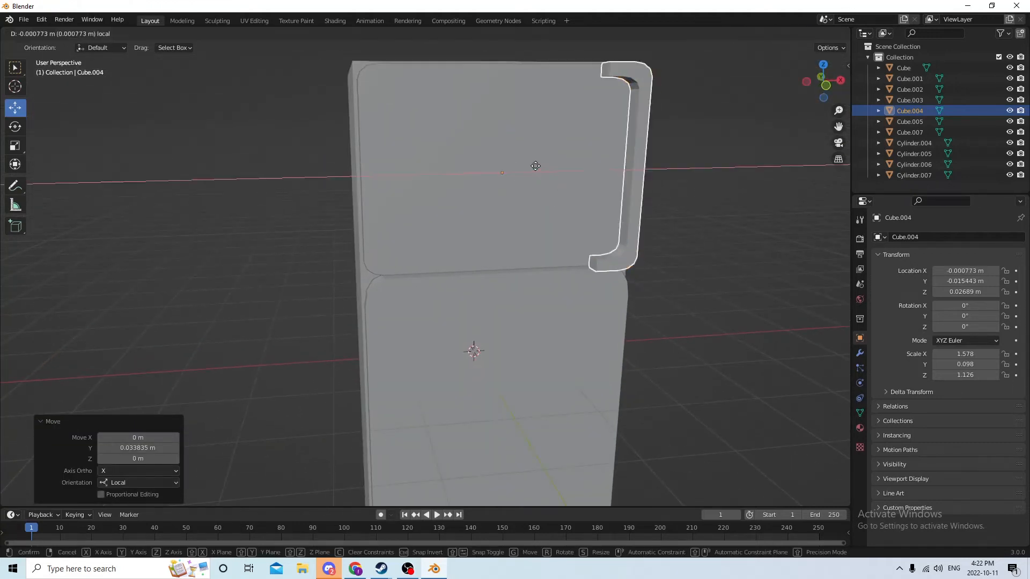
left_click(304, 155)
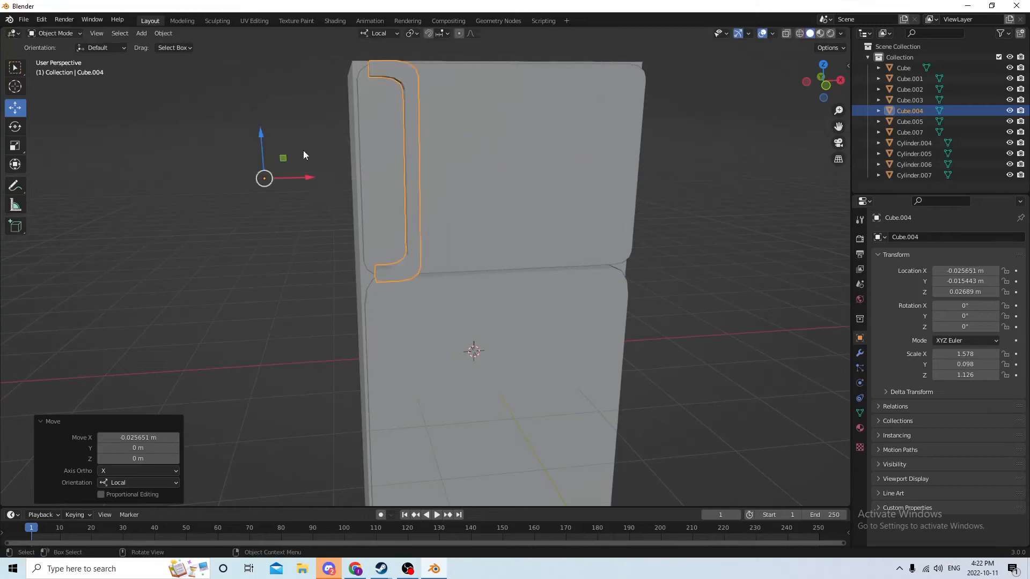
- Try a 90° X rotation on the handle and reset the X rotation to 0°
left_click(965, 306)
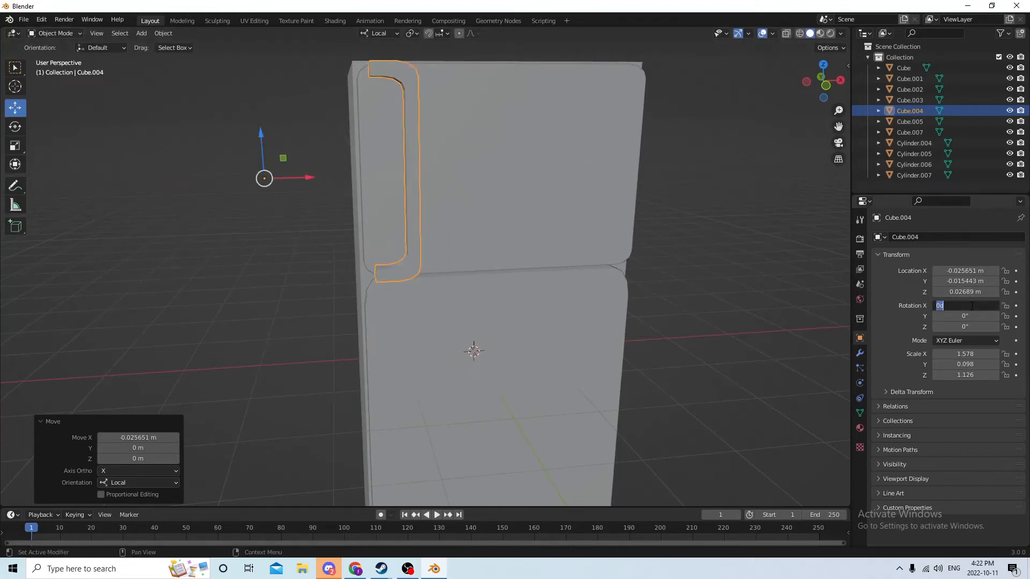
type("90")
key("Return")
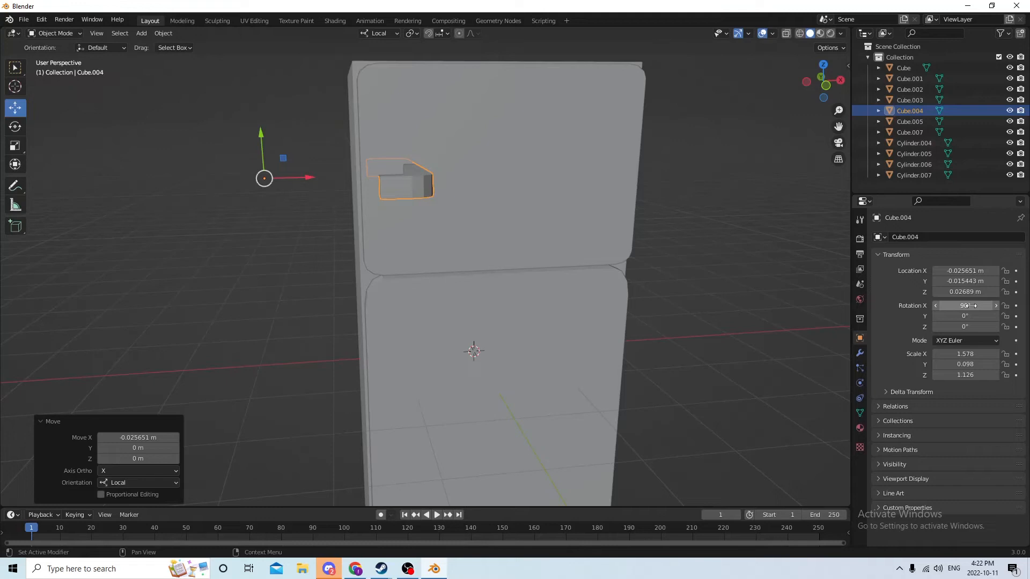
left_click(965, 305)
type("0")
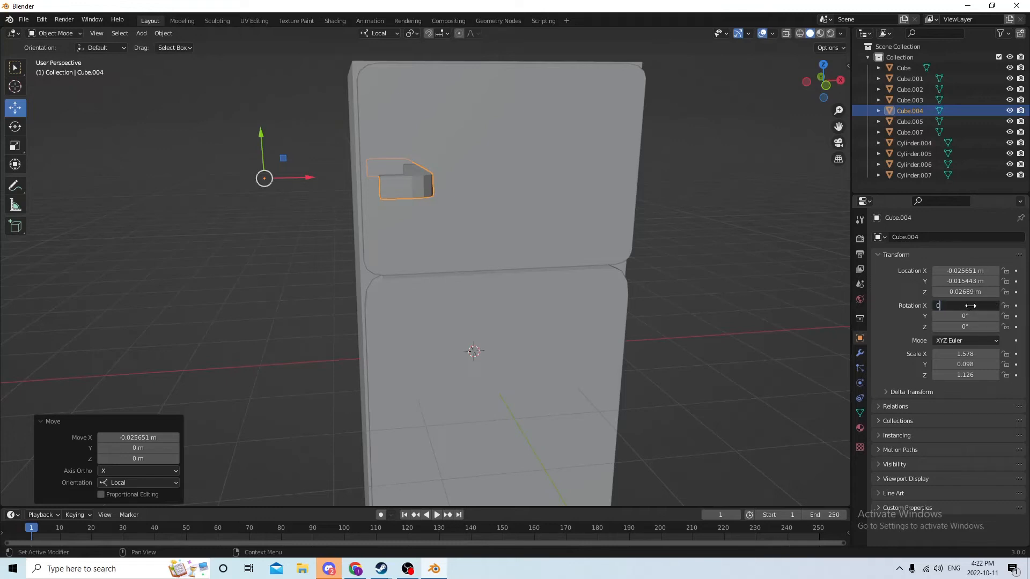
key("Return")
- Set the handle's Y rotation to 90°
left_click(970, 316)
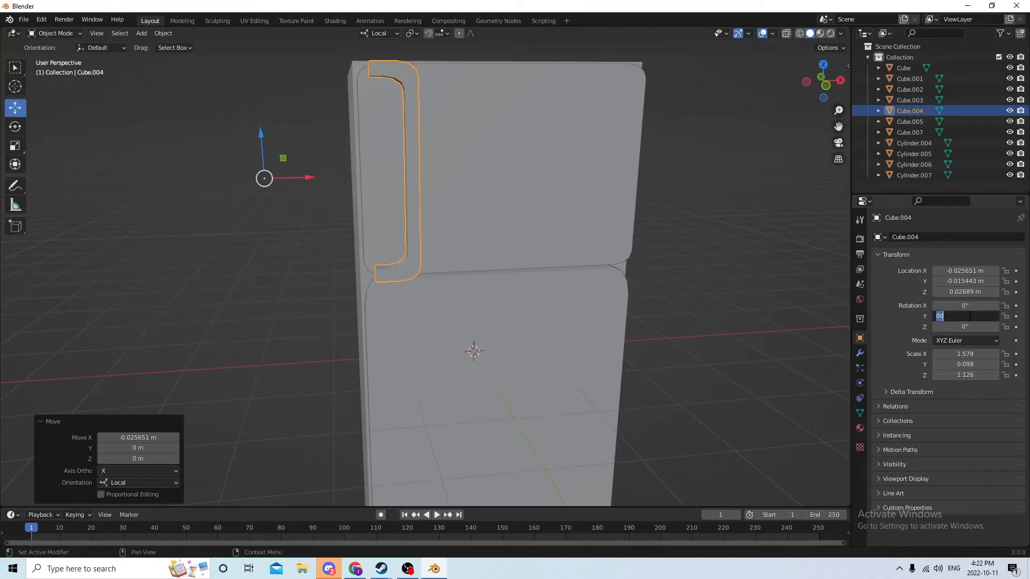
type("90")
key("Return")
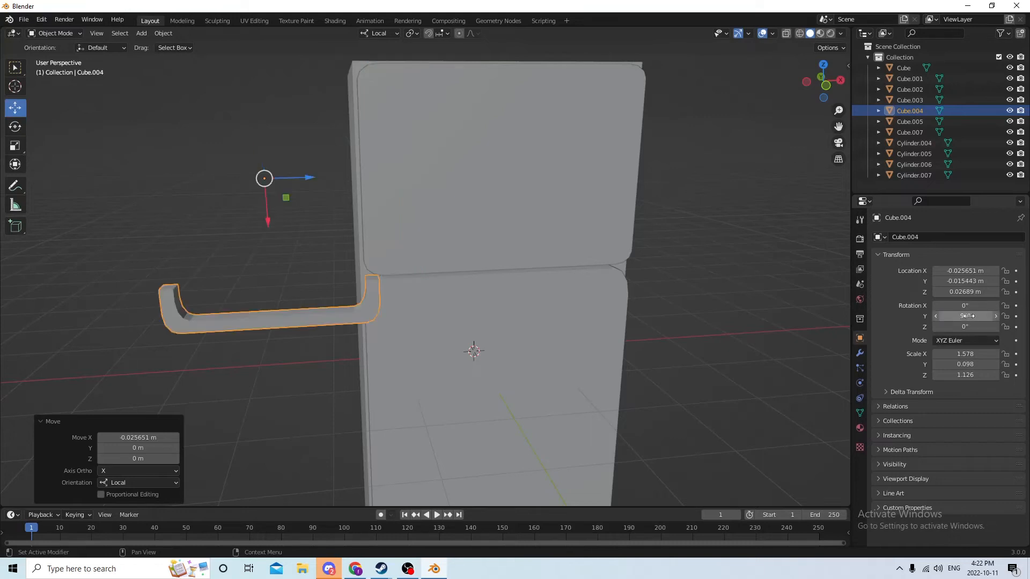
- Set the handle's Y rotation to 0° and its Z rotation to 90°
double_click(967, 316)
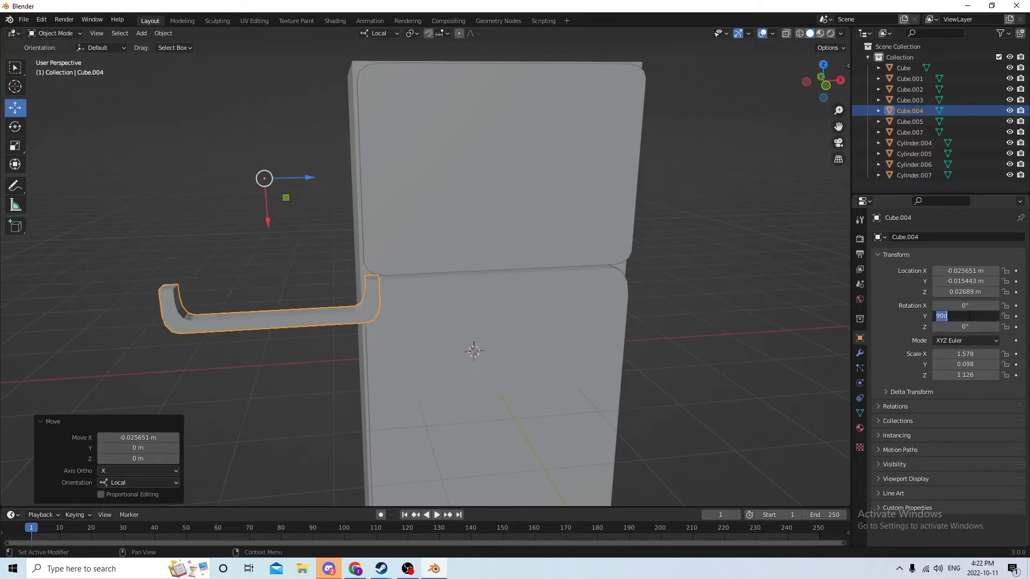
type("0")
key("Return")
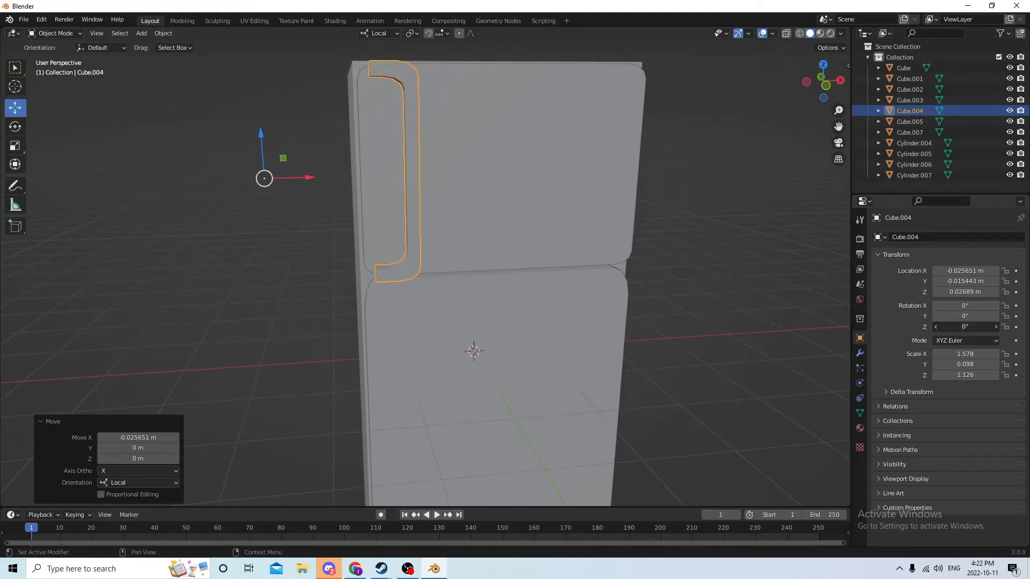
double_click(967, 327)
type("90")
key("Return")
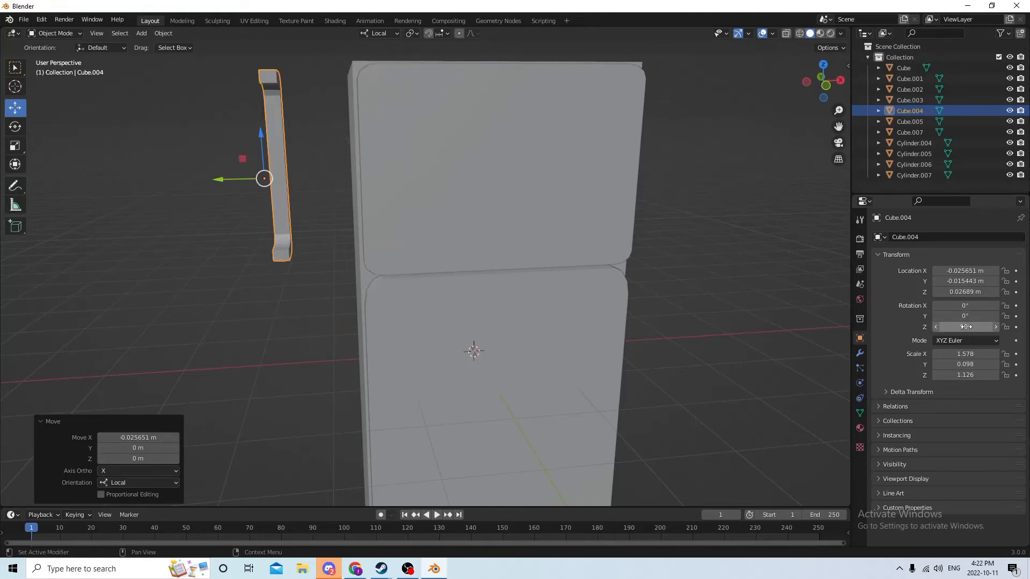
- Set the handle's Z rotation to -90° so that it faces the other way
key("KP_Subtract")
left_click(966, 327)
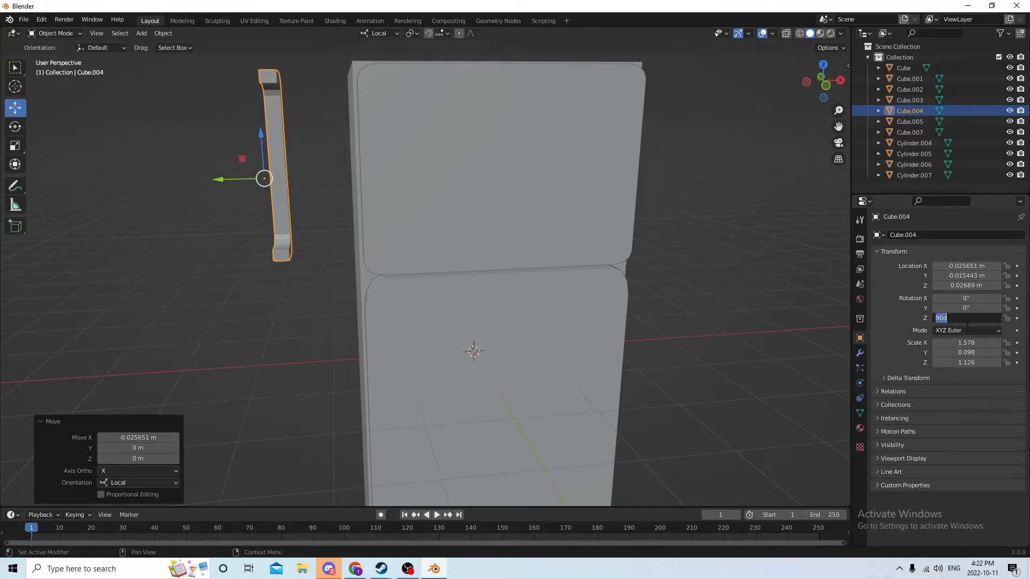
left_click(962, 321)
key("Return")
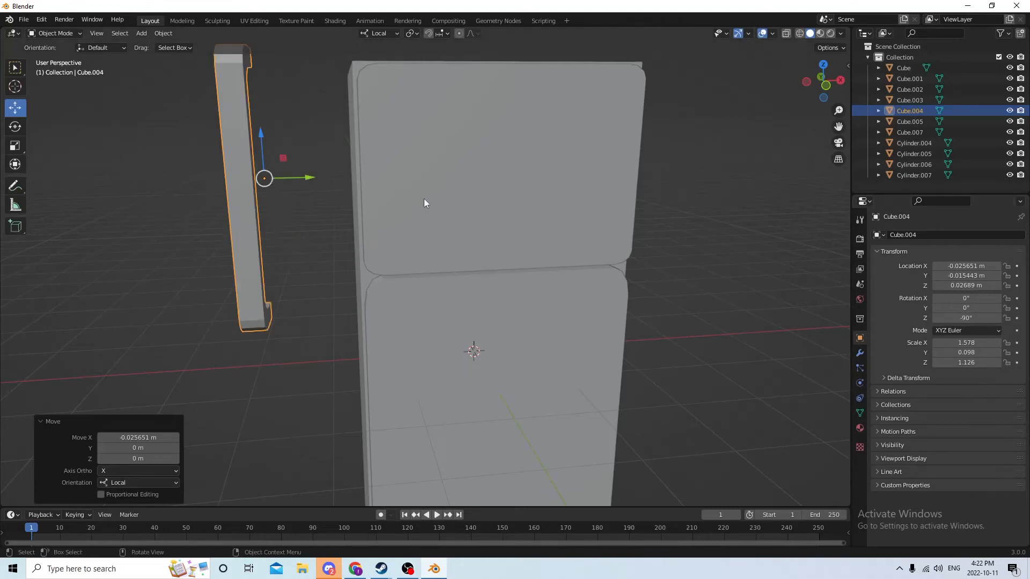
- Move the handle to the front of the upper door near its side edge, at about X -0.0130 m and Y -0.0038 m
middle_click_drag(424, 199, 567, 238)
left_click_drag(550, 233, 436, 211)
middle_click_drag(435, 211, 359, 231)
left_click_drag(338, 225, 423, 223)
middle_click_drag(423, 223, 423, 185)
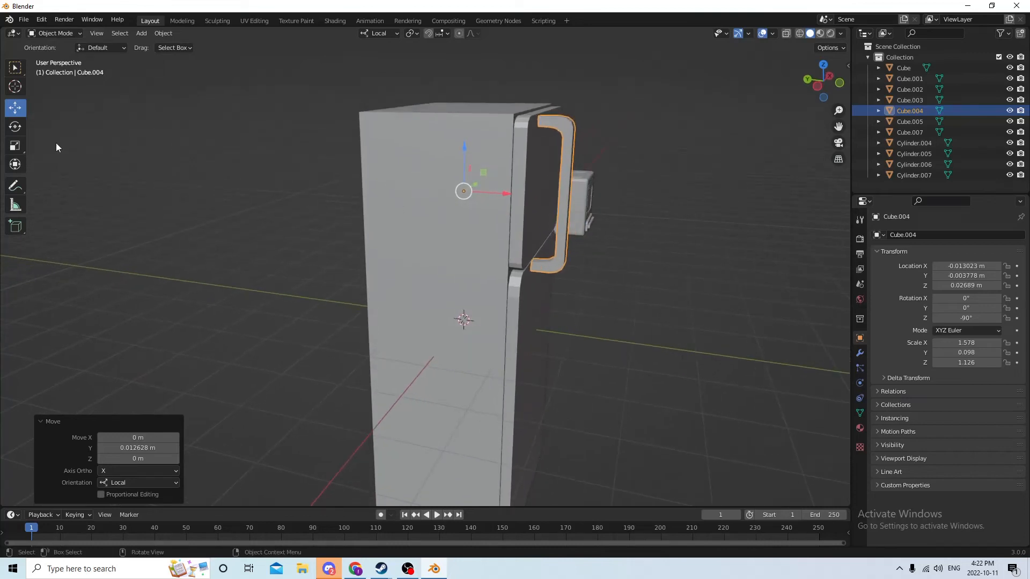
- Shorten the upper door's handle along local Z by a factor of about 0.843
left_click(15, 145)
middle_click_drag(15, 146, 435, 139)
mouse_move(455, 143)
left_mouse_down()
mouse_move(456, 164)
mouse_move(455, 151)
left_mouse_up()
middle_click_drag(454, 151, 440, 161)
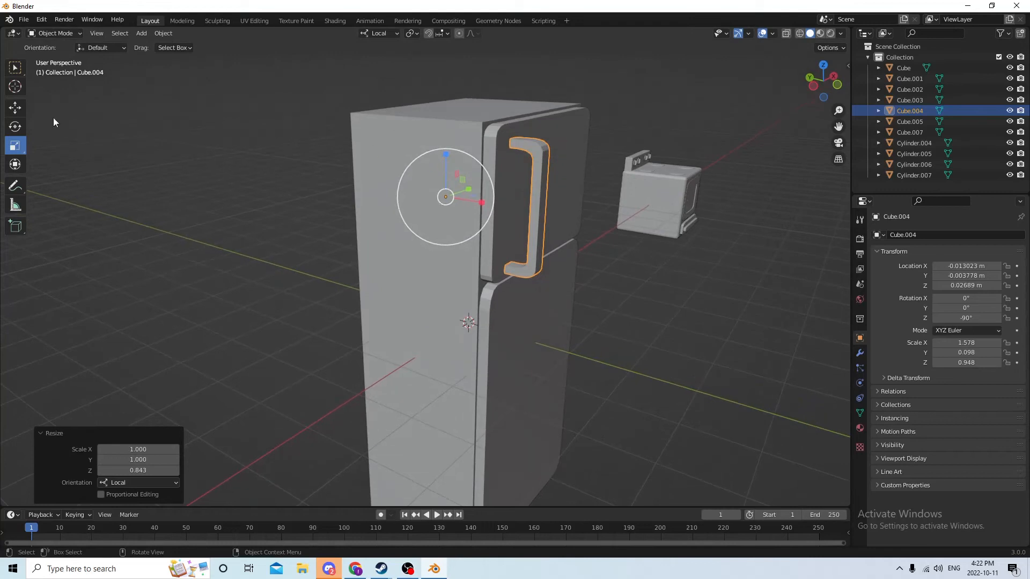
- Move the handle about -0.0014 m along local X so that its ends meet the upper door
left_click(22, 111)
middle_click_drag(21, 111, 126, 134)
left_click_drag(529, 201, 517, 196)
middle_click_drag(517, 196, 462, 167)
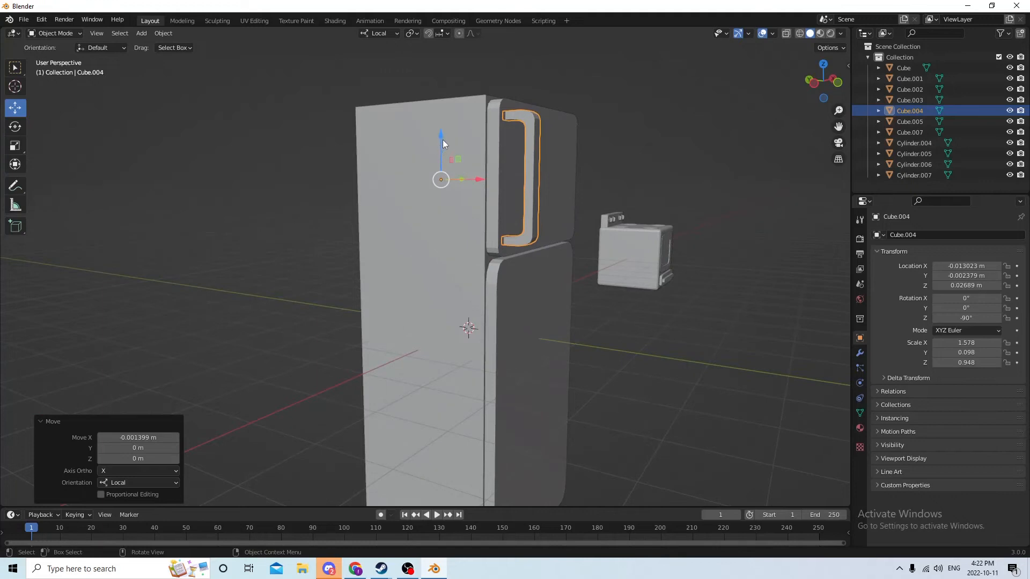
- Duplicate the handle and move the copy straight down onto the lower door, to about Z -0.0105 m
middle_click_drag(301, 175, 251, 181)
key("shift+d")
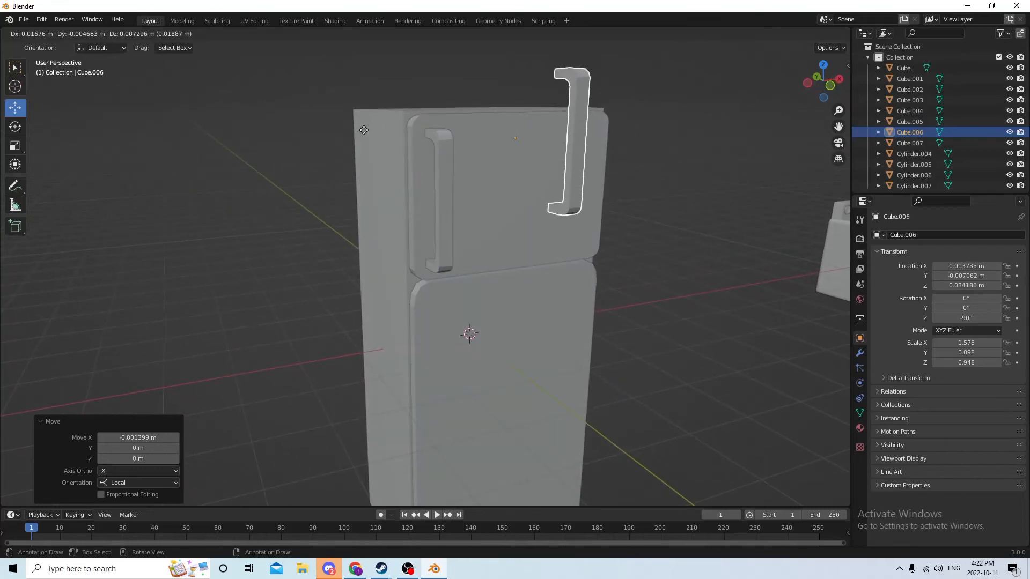
right_click(371, 129)
left_click_drag(402, 149, 419, 243)
- Scale the upper door's handle down along local Z by about 0.855, plus a further slight reduction
left_click(444, 211)
middle_click_drag(444, 211, 483, 203)
left_click(15, 146)
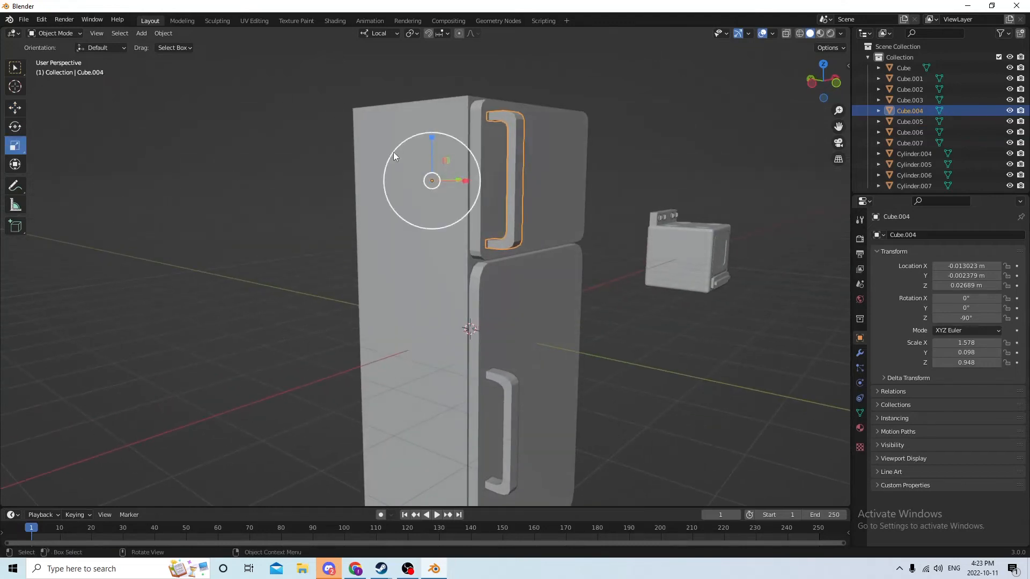
left_click_drag(432, 137, 431, 146)
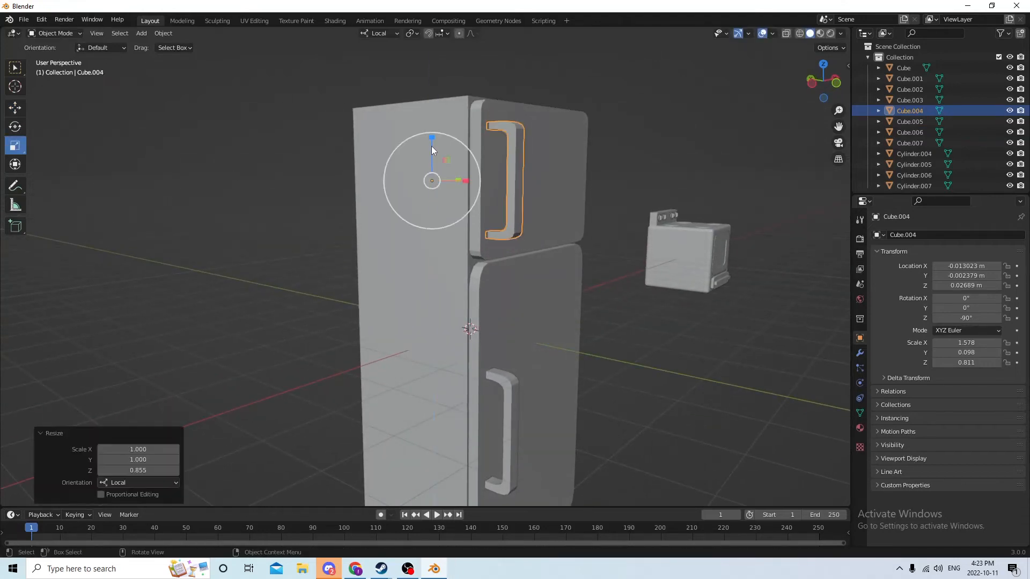
mouse_move(432, 146)
middle_mouse_down()
mouse_move(400, 152)
mouse_move(433, 147)
middle_mouse_up()
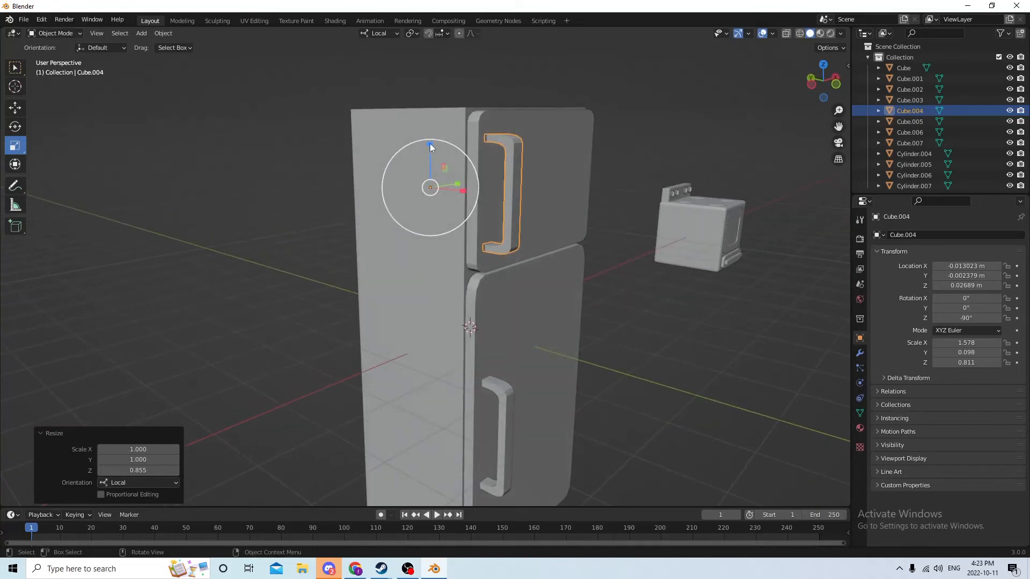
left_click_drag(430, 143, 428, 153)
middle_click_drag(428, 152, 402, 171)
- Join the upper handle and the upper door panel into one object, with the door as the active object
left_click(436, 173)
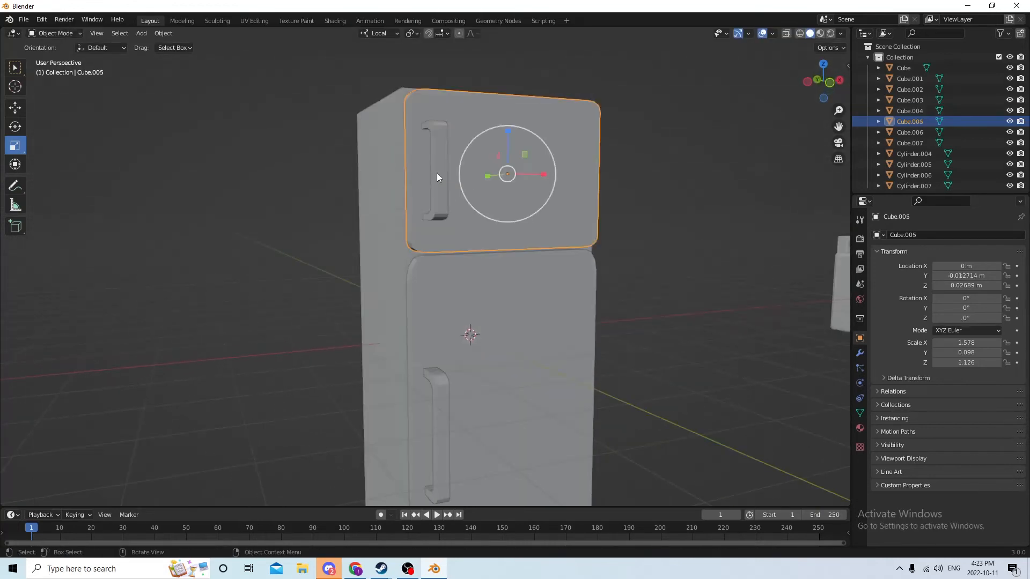
left_click(436, 150)
left_click(488, 157, "shift")
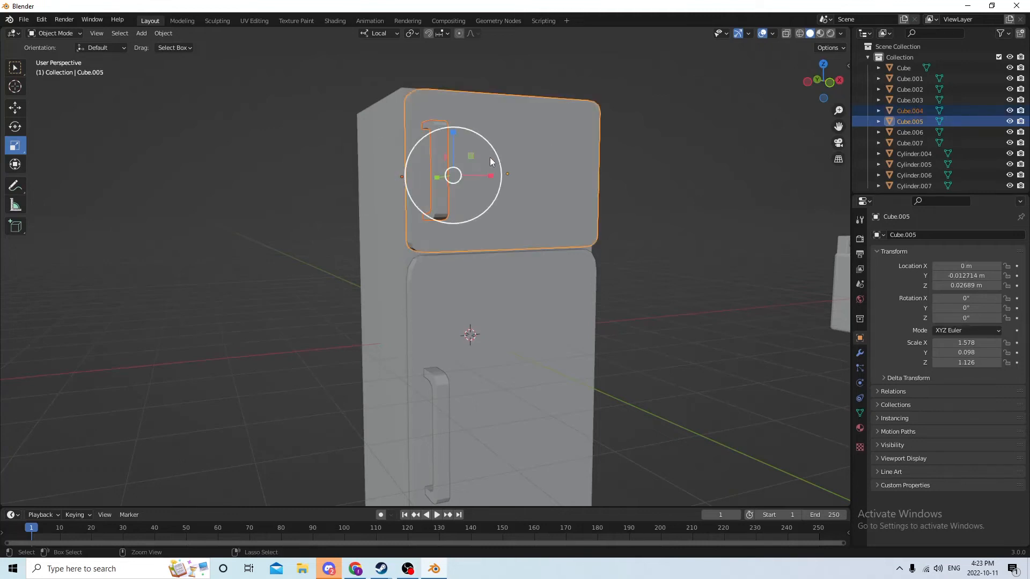
key("ctrl+p")
left_click(492, 167)
- Lengthen the lower door's handle along local Z by a factor of about 2.034
middle_click_drag(496, 169, 537, 326)
left_click(500, 350)
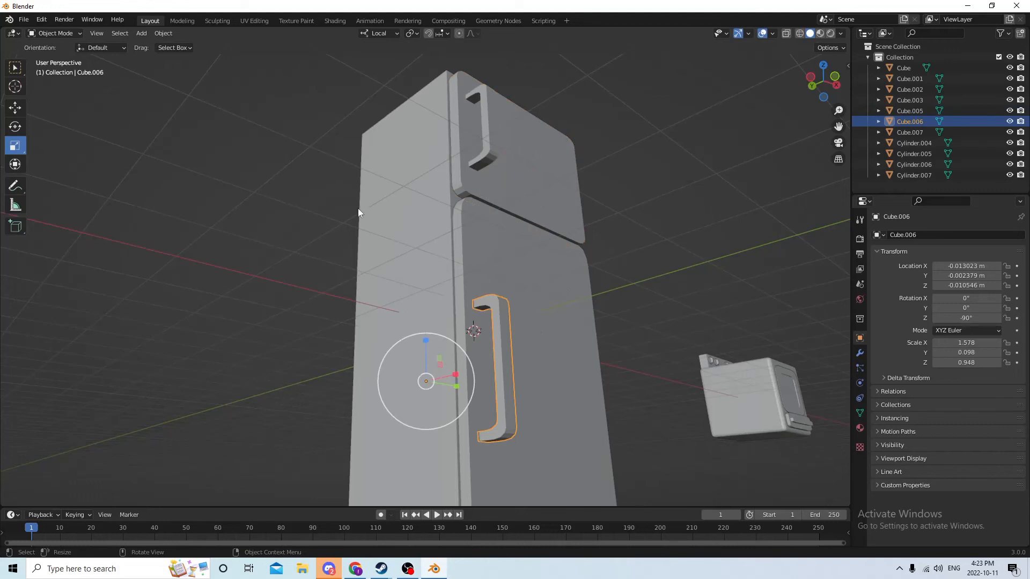
left_click_drag(426, 342, 429, 288)
middle_click_drag(429, 287, 417, 328)
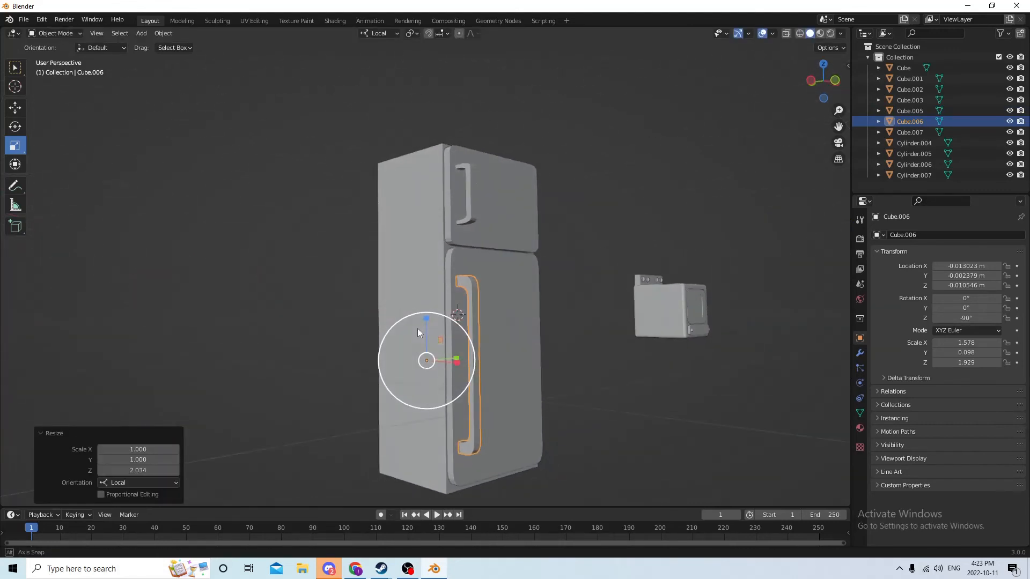
- Join the lower handle and the lower door panel into one object and deselect everything
middle_click_drag(484, 288, 467, 312)
left_click(469, 313)
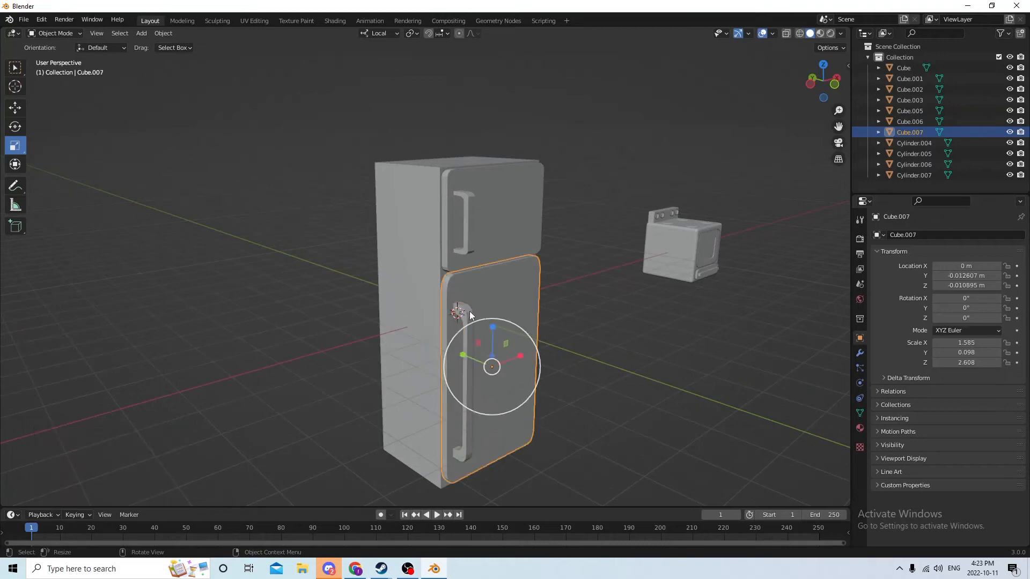
left_click(470, 315)
left_click(495, 321, "shift")
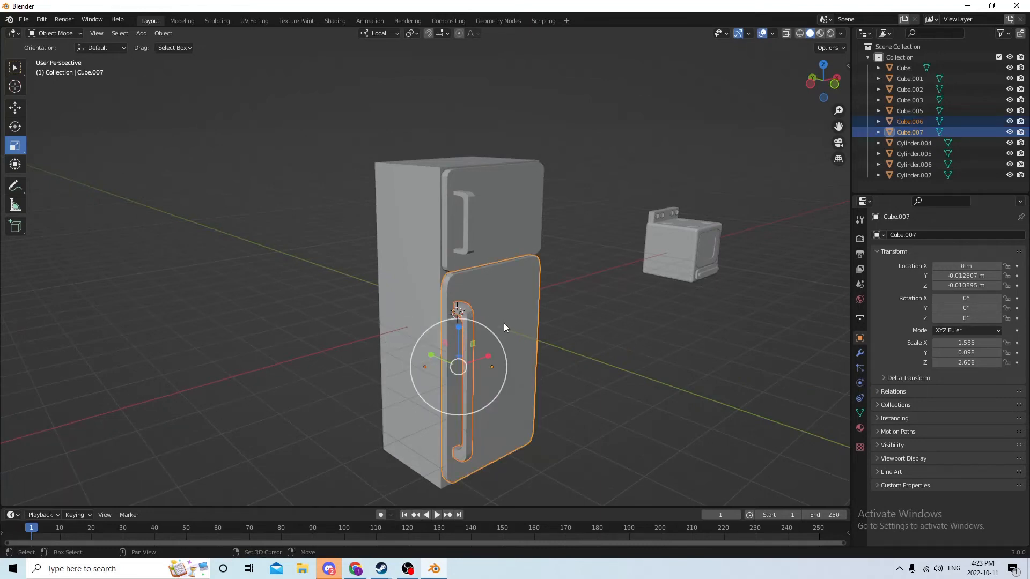
key("ctrl+j")
middle_click_drag(587, 311, 632, 305)
left_click(650, 300)
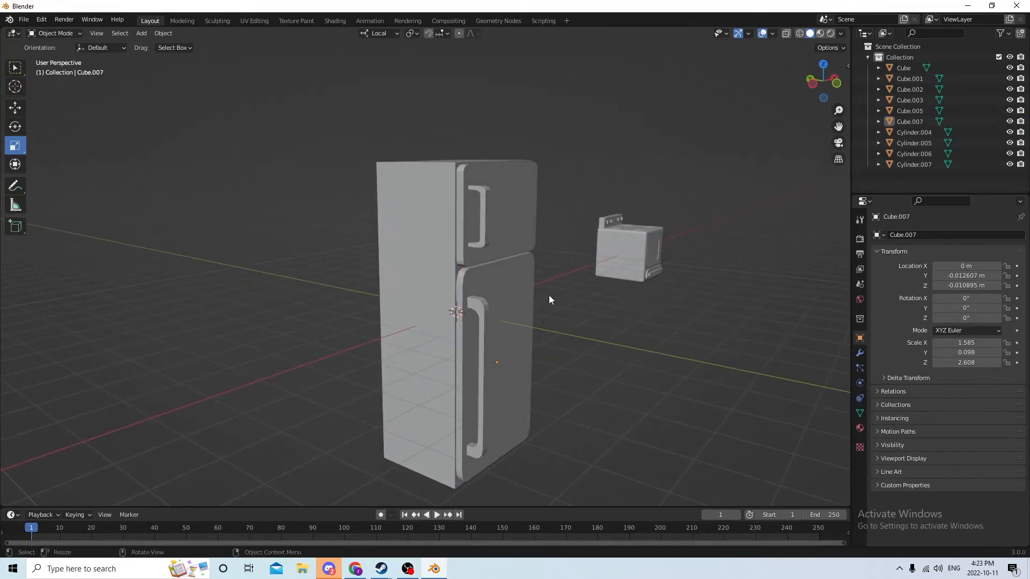
- Select both doors with their handles and pull them about 0.0365 m away from the refrigerator body along local Y
left_click(517, 303)
left_click(512, 236)
middle_click_drag(519, 236, 562, 305)
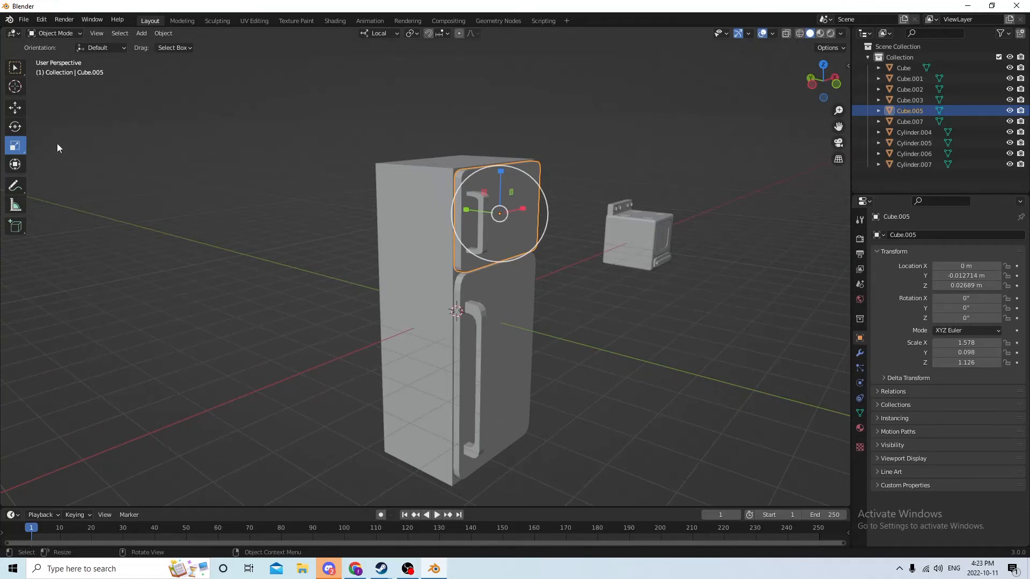
left_click(16, 110)
scroll(285, 227, "up", 2)
middle_click_drag(286, 228, 478, 217)
left_click(520, 227)
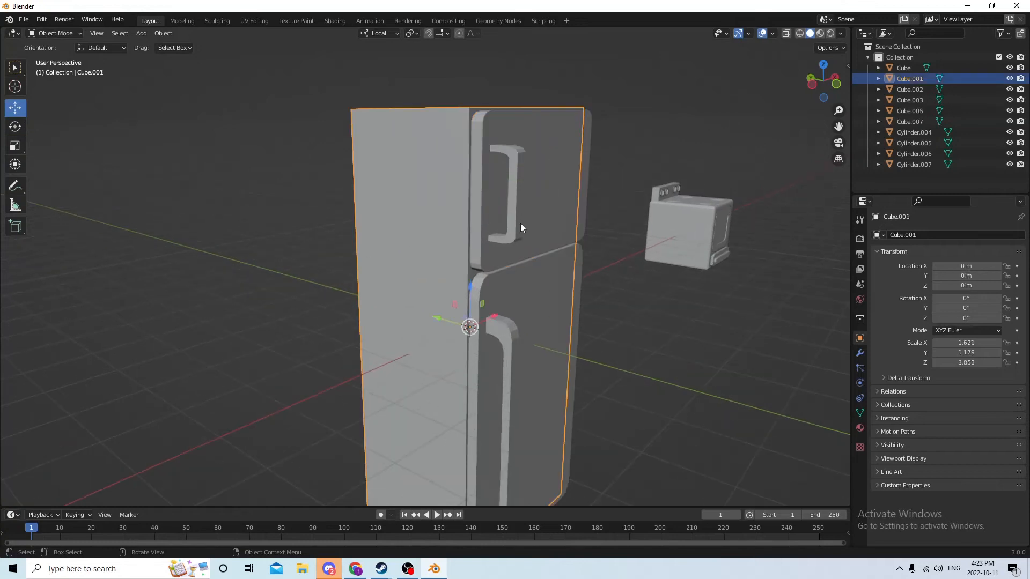
left_click(513, 218)
left_click(503, 387, "shift")
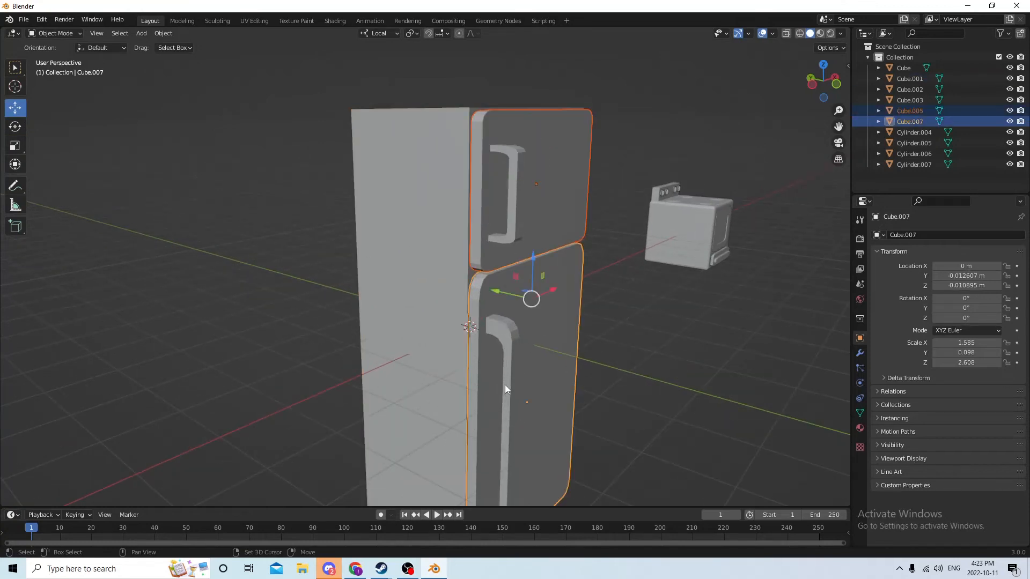
middle_click_drag(504, 384, 528, 368)
left_click_drag(488, 277, 703, 262)
mouse_move(702, 263)
middle_mouse_down()
mouse_move(642, 245)
mouse_move(678, 254)
mouse_move(661, 247)
mouse_move(749, 239)
mouse_move(713, 279)
middle_mouse_up()
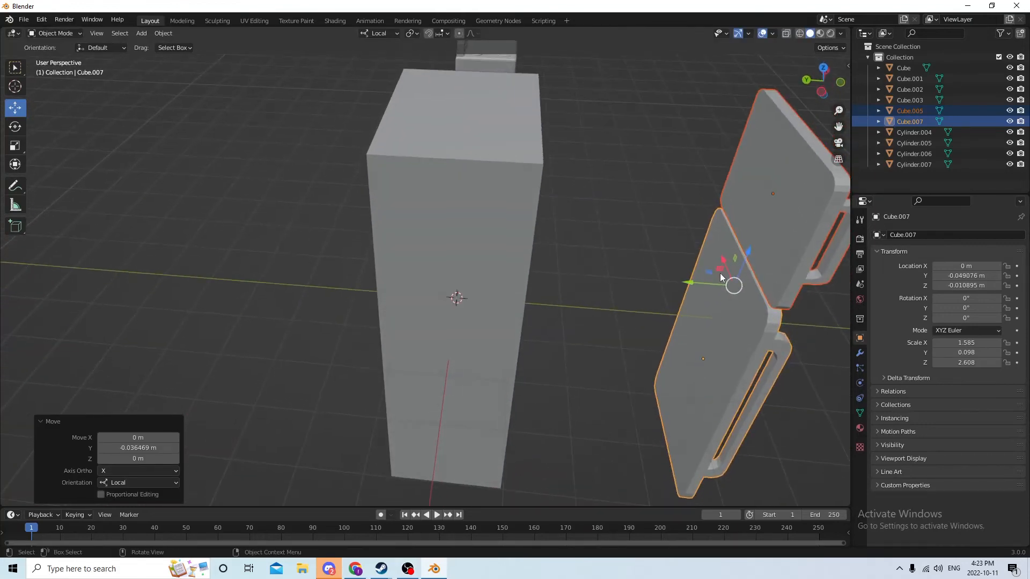
- Move both doors along local Y against the front of the refrigerator body, with the lower door at about Y -0.0126 m
key("g")
key("y")
key("y")
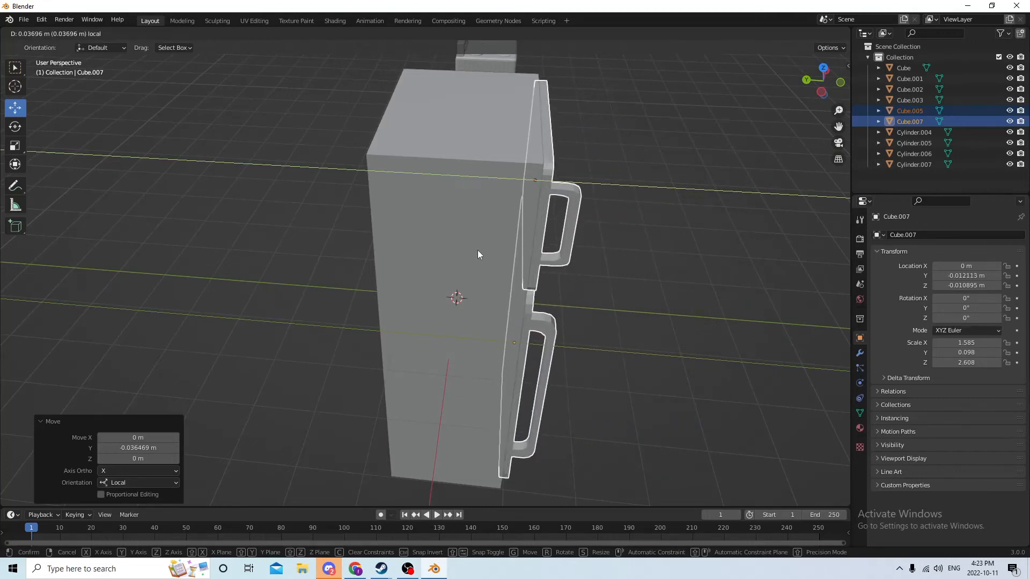
left_click(478, 250)
middle_click_drag(477, 250, 449, 252)
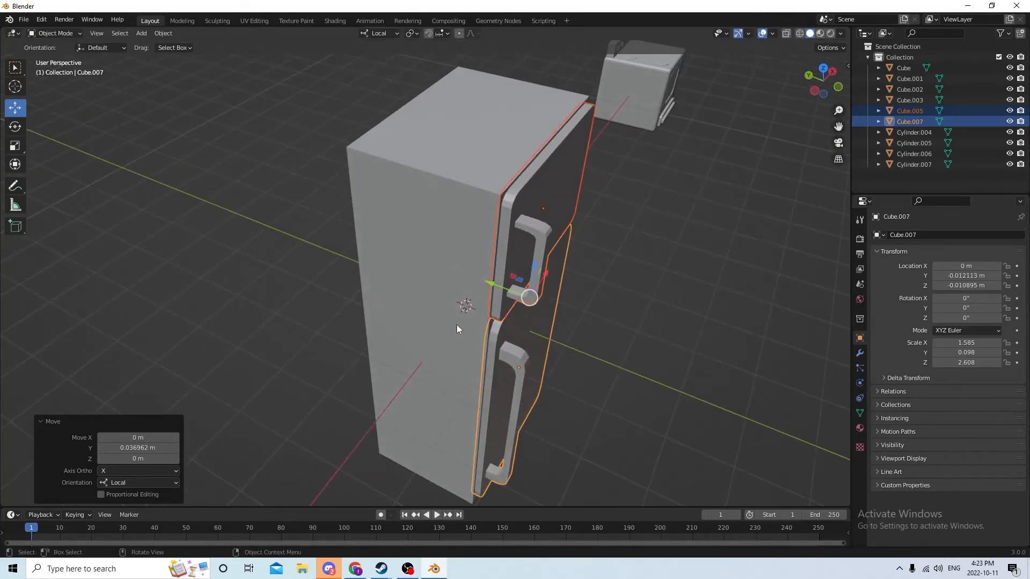
key("g")
key("y")
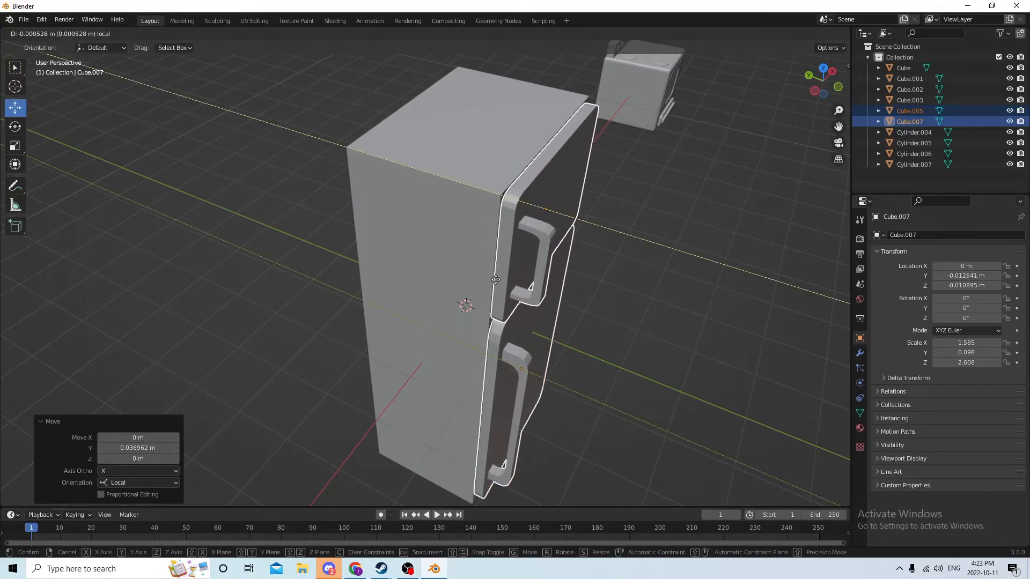
left_click(495, 279)
middle_click_drag(494, 278, 613, 263)
scroll(535, 254, "down", 2)
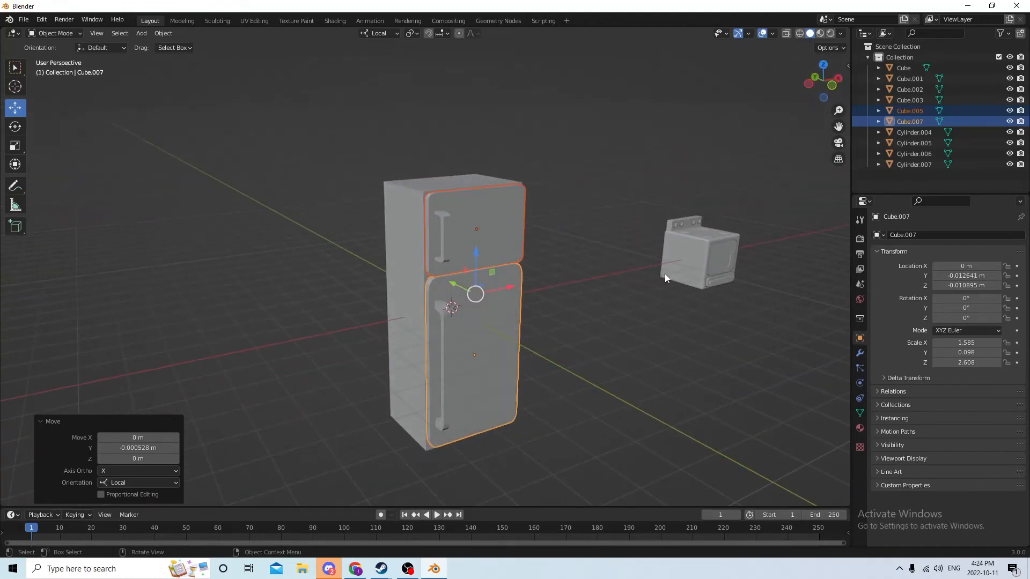
middle_click_drag(532, 235, 561, 242)
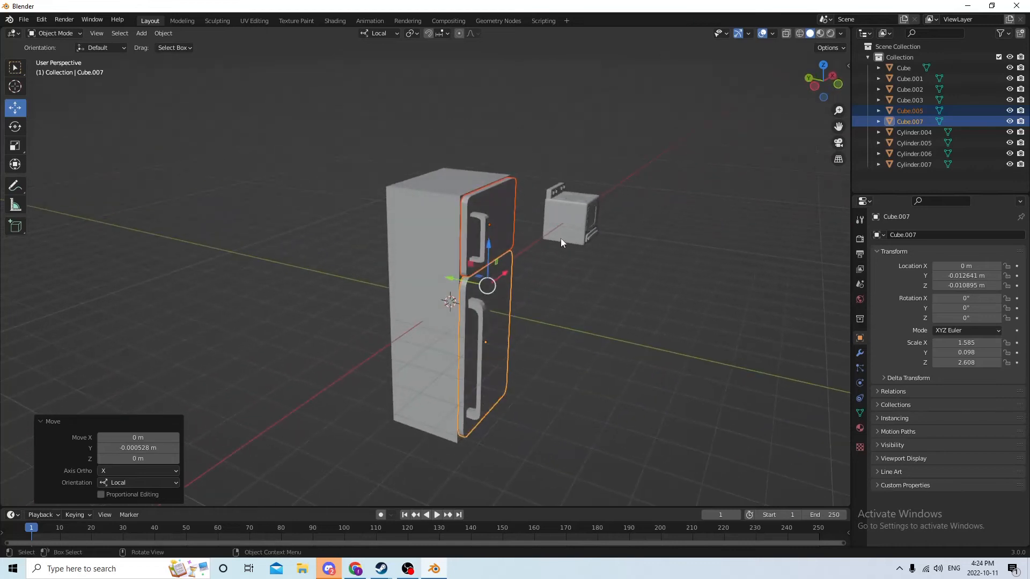
middle_click_drag(584, 283, 560, 236)
scroll(562, 235, "up", 6)
scroll(570, 233, "down", 6)
scroll(585, 237, "up", 5)
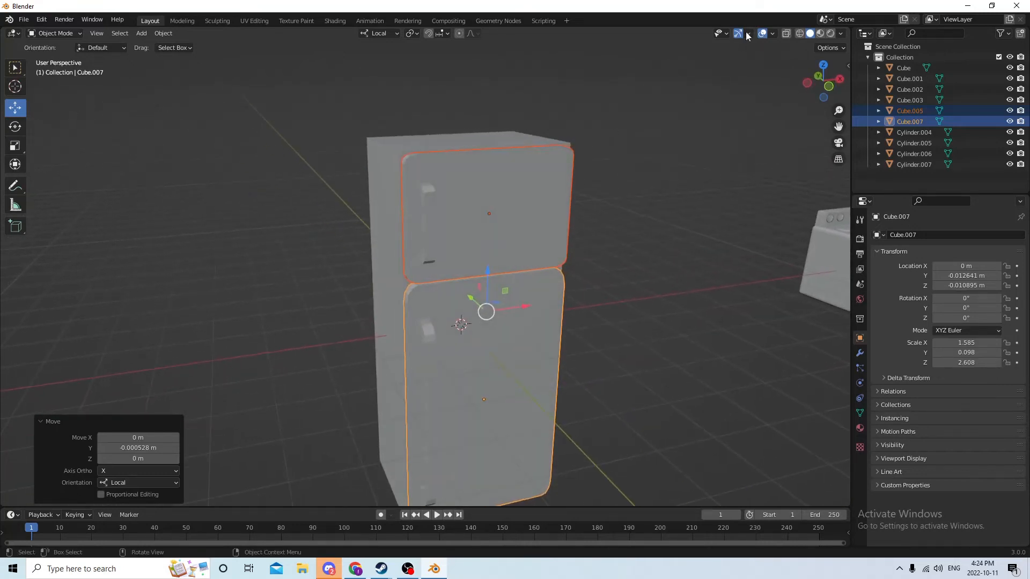
- Switch the viewport to Material Preview shading and open the material properties
left_click(819, 33)
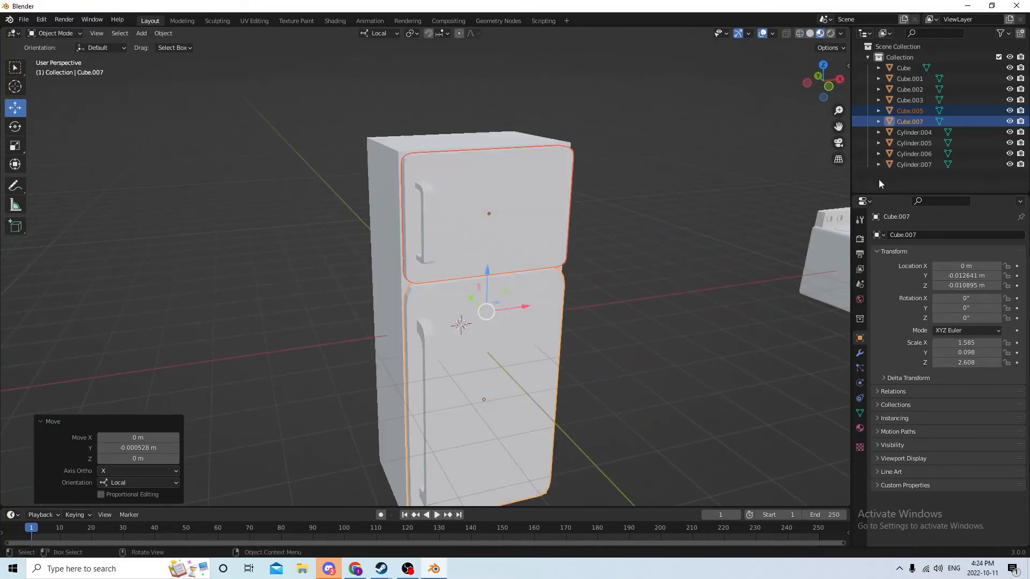
left_click(860, 429)
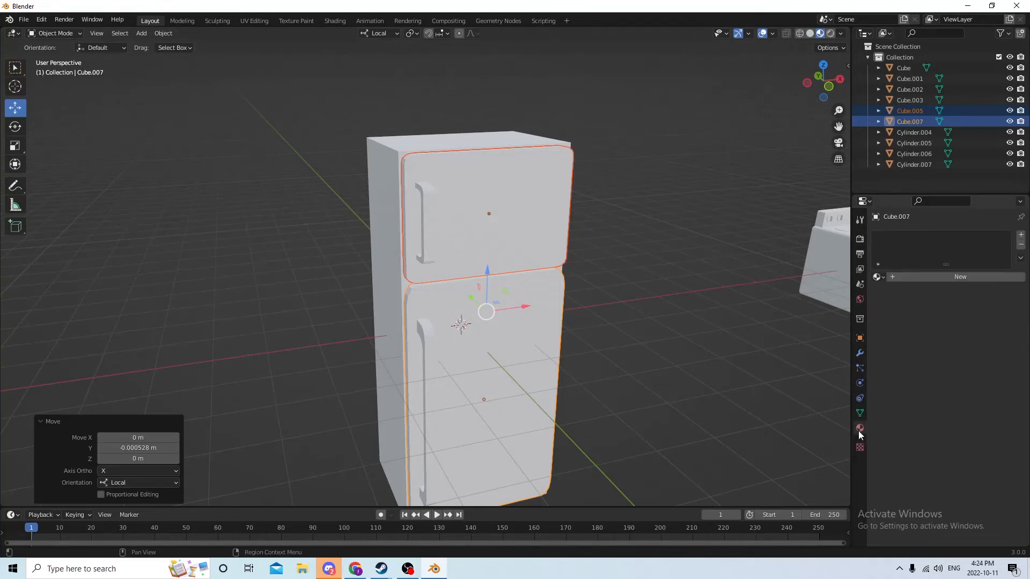
middle_click_drag(823, 413, 703, 295)
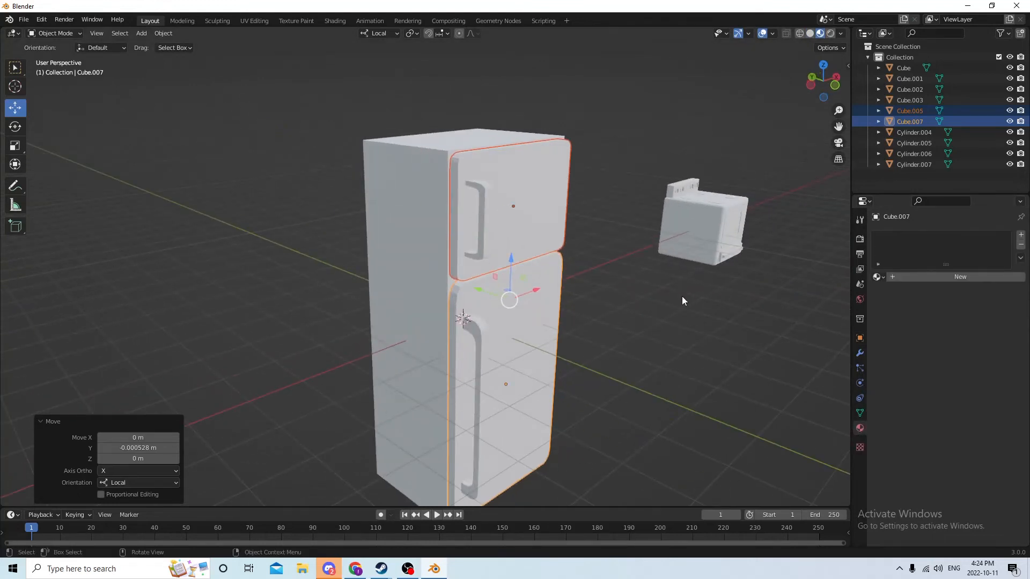
- Select only the upper door with its handle and enter Edit Mode
left_click(679, 295)
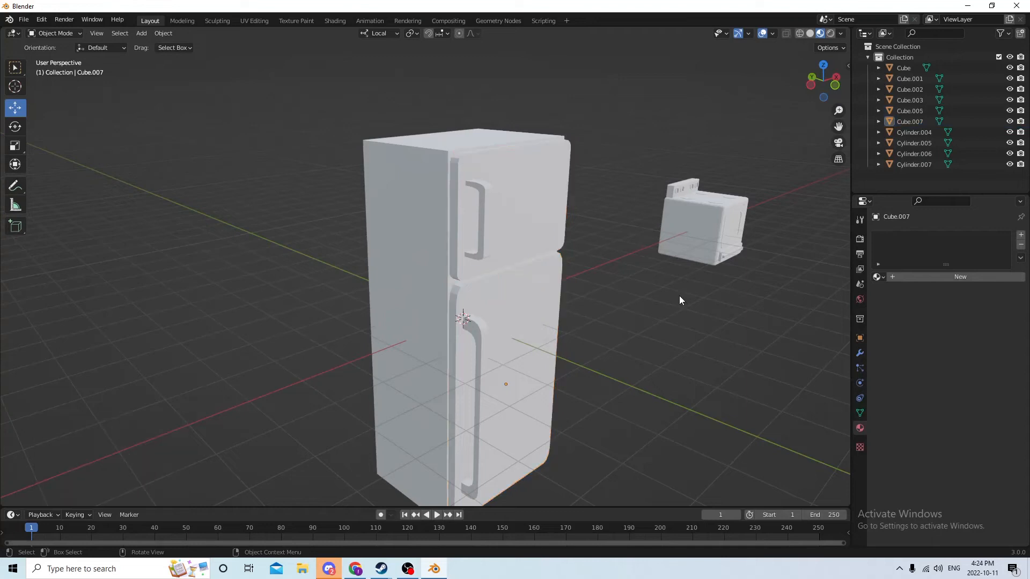
middle_click_drag(679, 295, 478, 169)
left_click(497, 198)
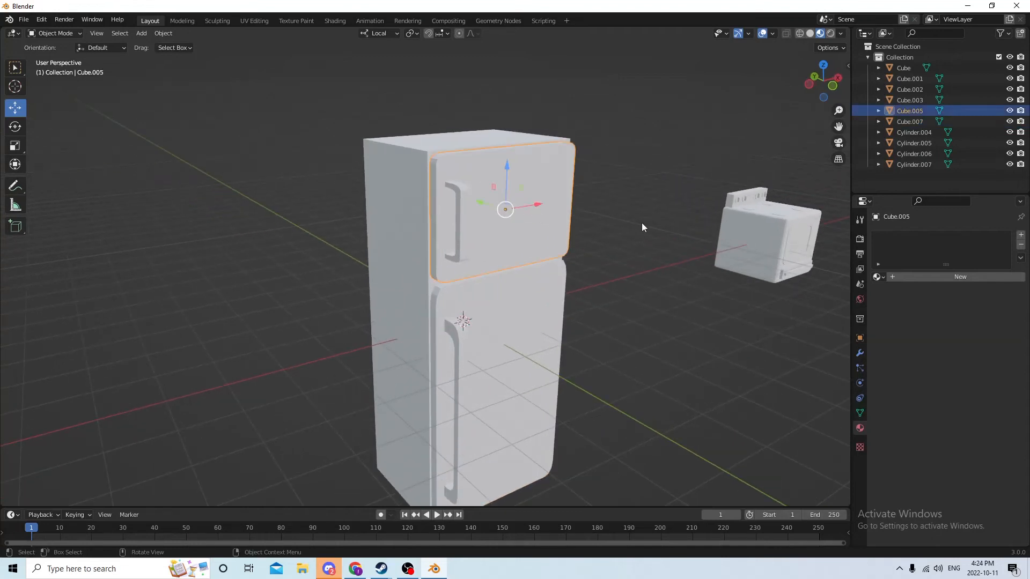
key("Tab")
middle_click_drag(666, 230, 602, 228)
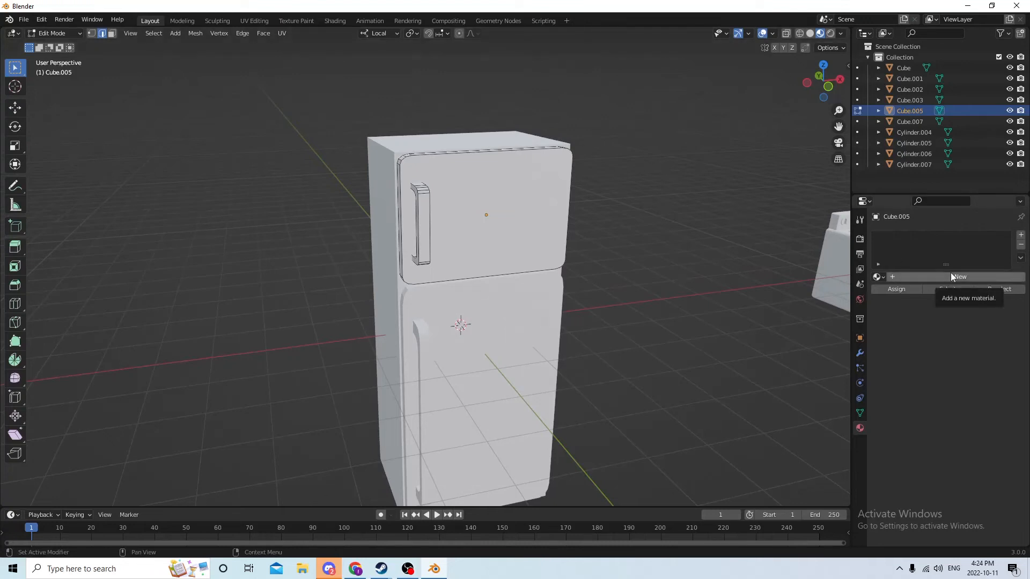
- Add a new material to the upper door and set its base color to green, about H 0.356, S 0.970
left_click(1020, 235)
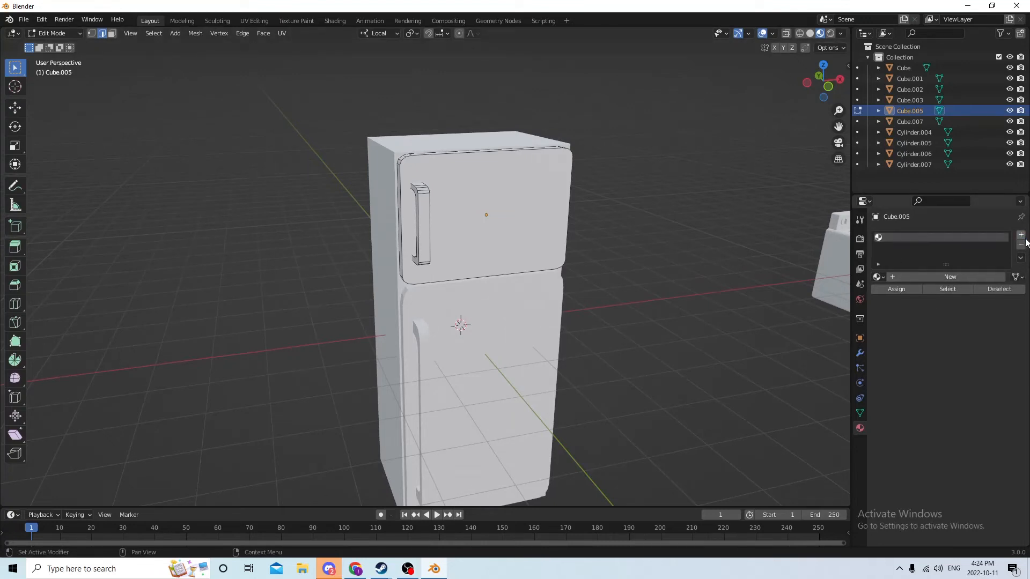
left_click(951, 277)
left_click(977, 397)
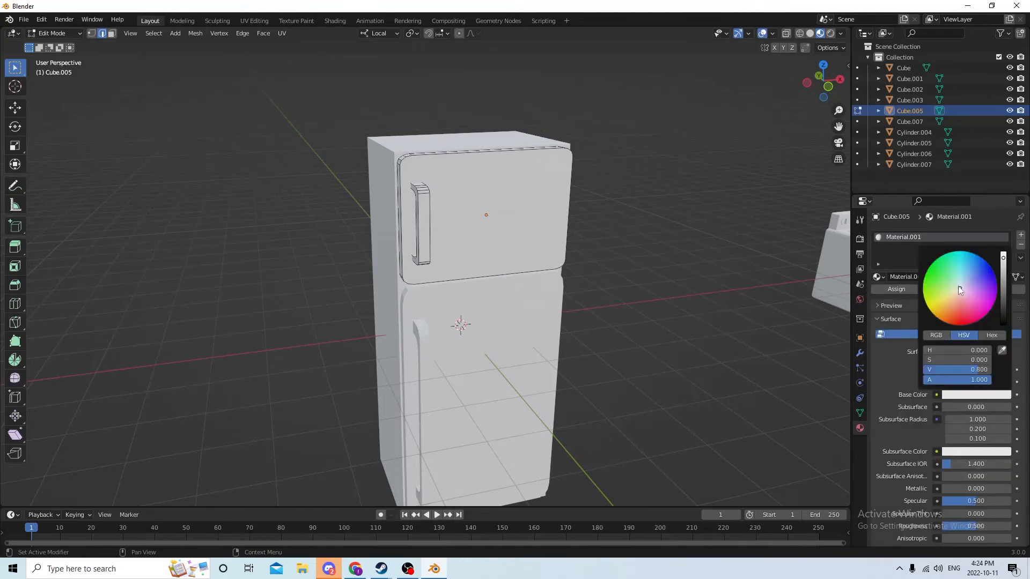
left_click(939, 265)
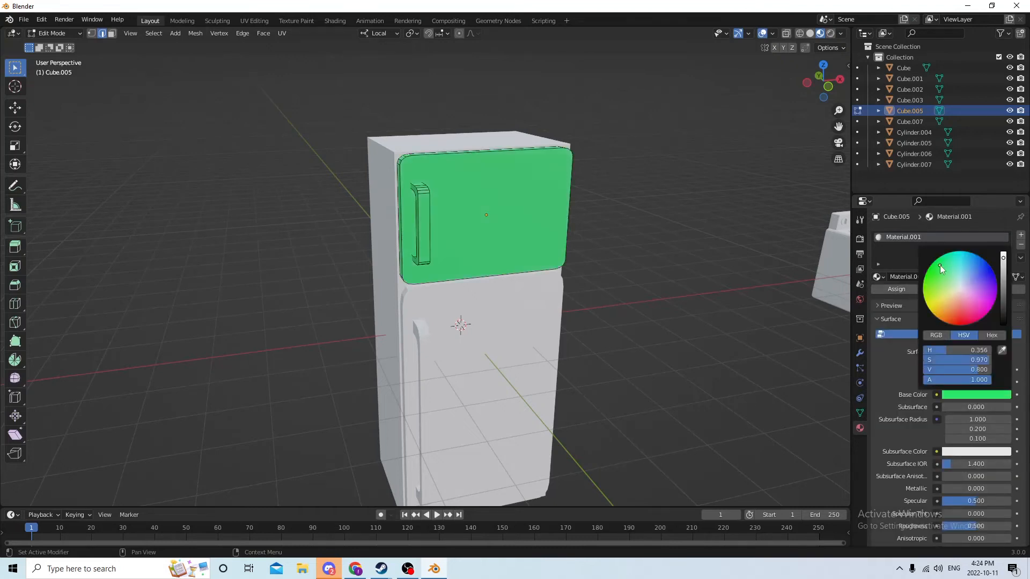
left_click(899, 290)
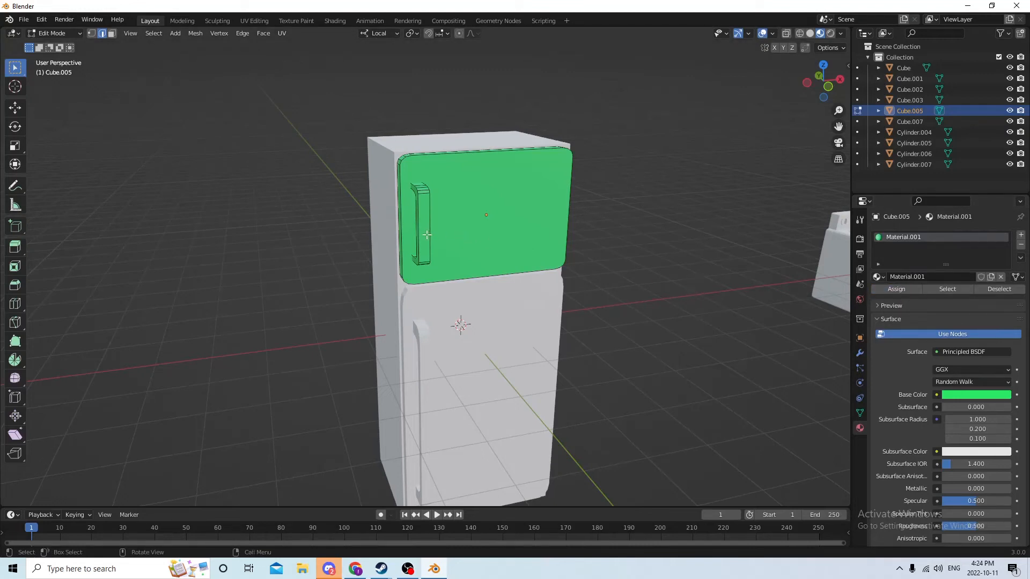
- Select the upper door's linked handle geometry and assign it a second new material in blue, about H 0.559, S 0.979
key("l")
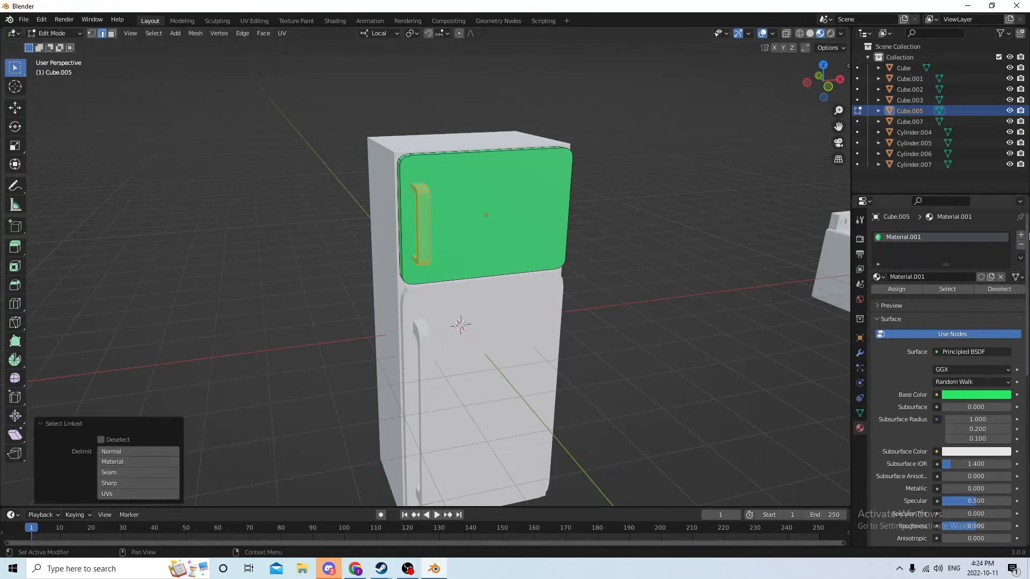
left_click(1021, 236)
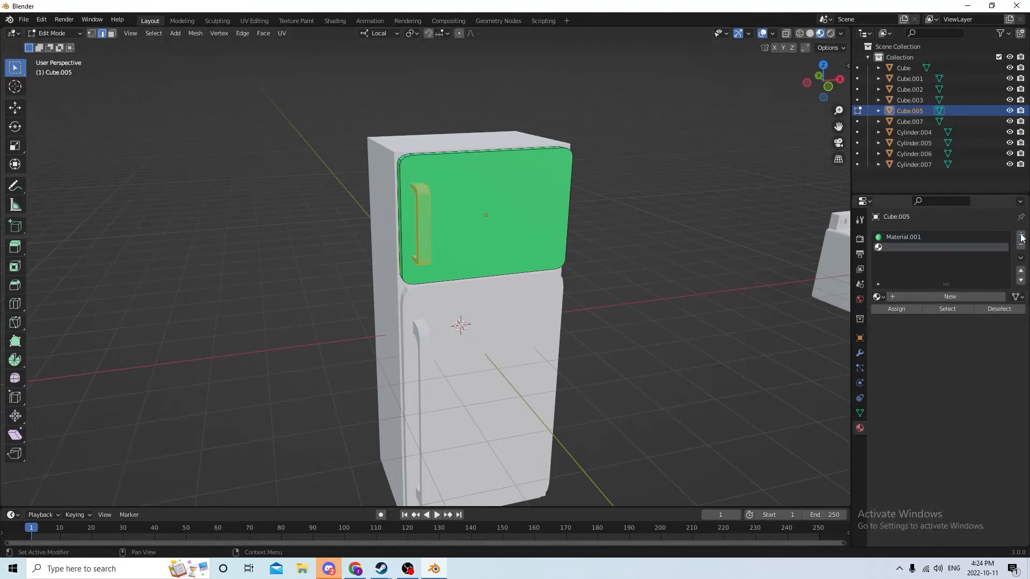
left_click(931, 297)
left_click(955, 414)
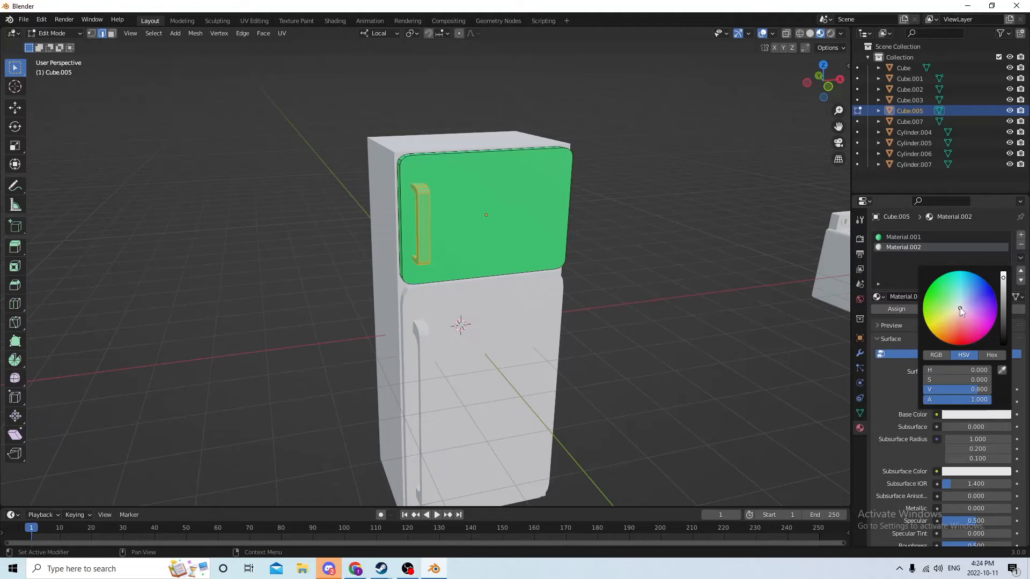
mouse_move(960, 309)
left_mouse_down()
mouse_move(957, 288)
mouse_move(972, 282)
left_mouse_up()
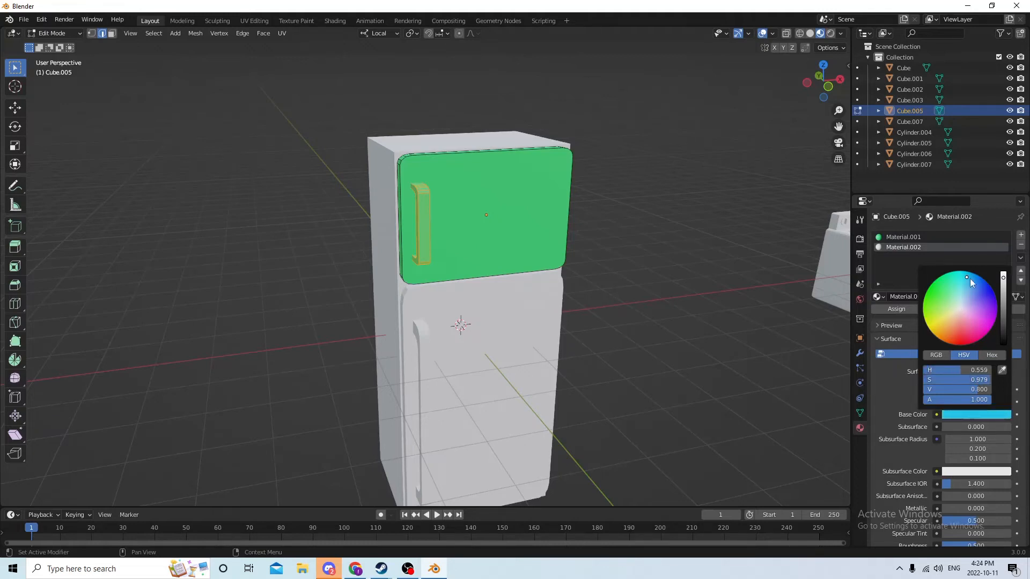
left_click(880, 310)
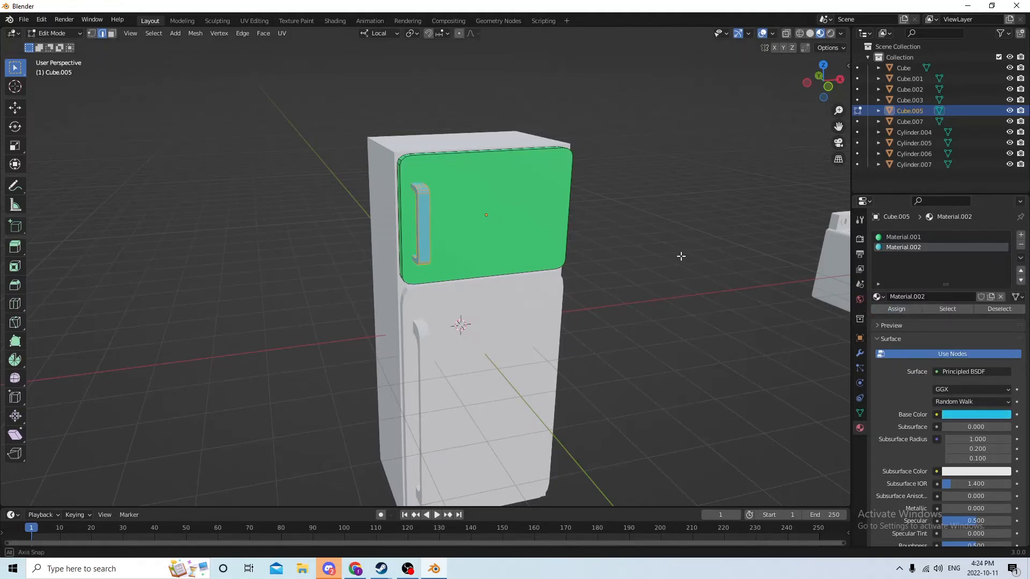
- Switch to editing the lower door and give it a new material with a green base color
middle_click_drag(680, 255, 674, 228)
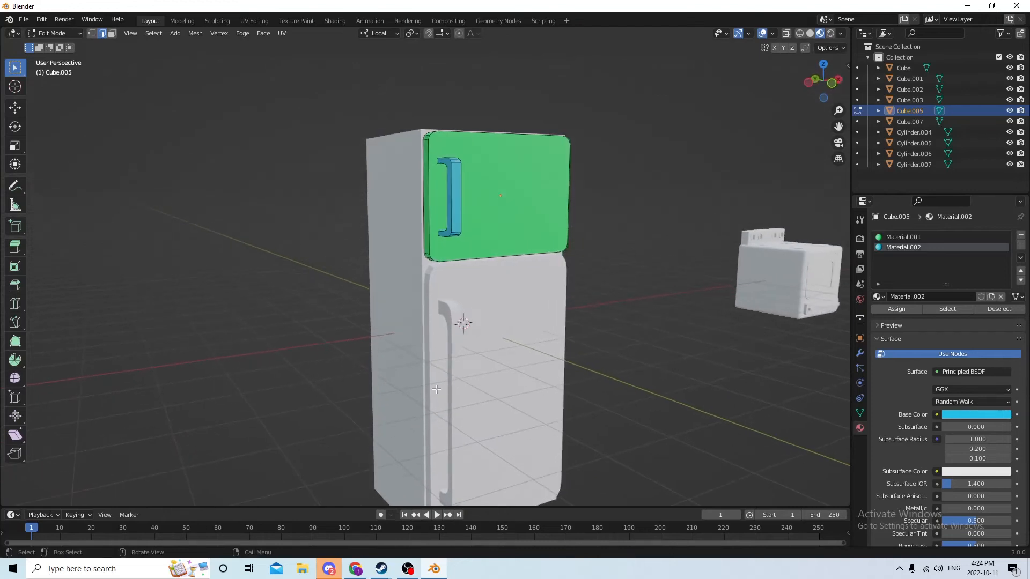
key("Tab")
left_click(487, 364)
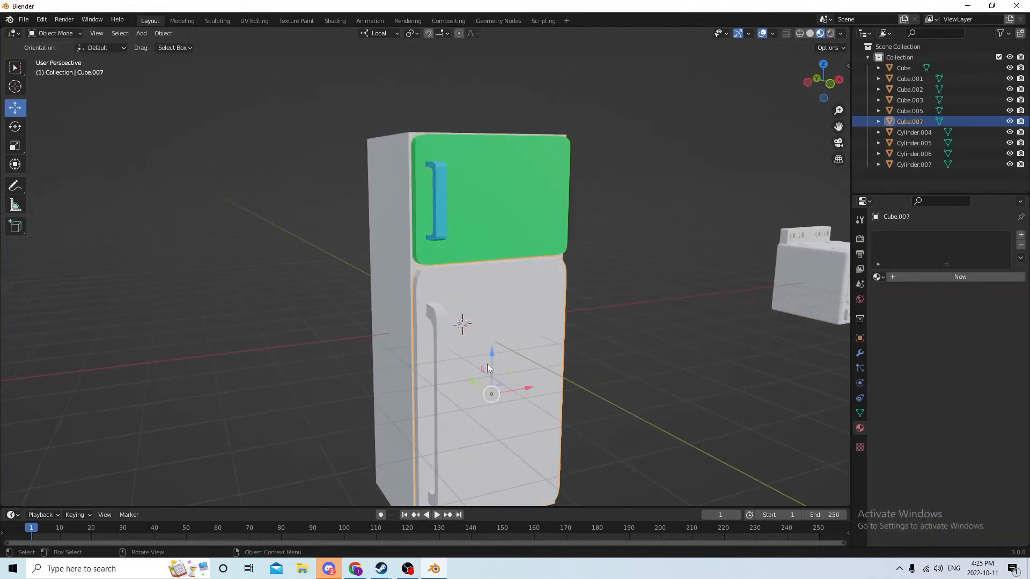
middle_click_drag(487, 364, 553, 362)
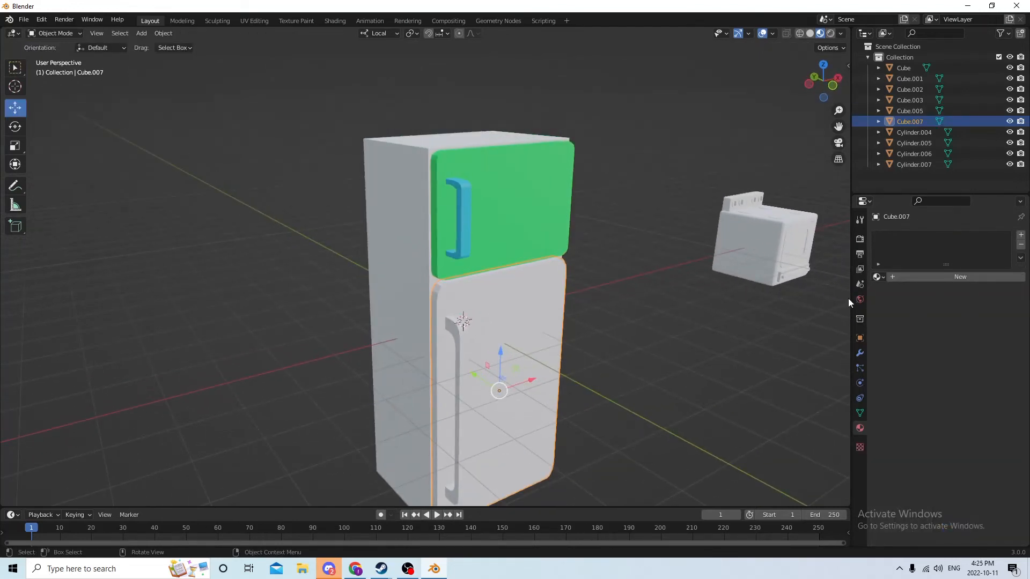
key("Tab")
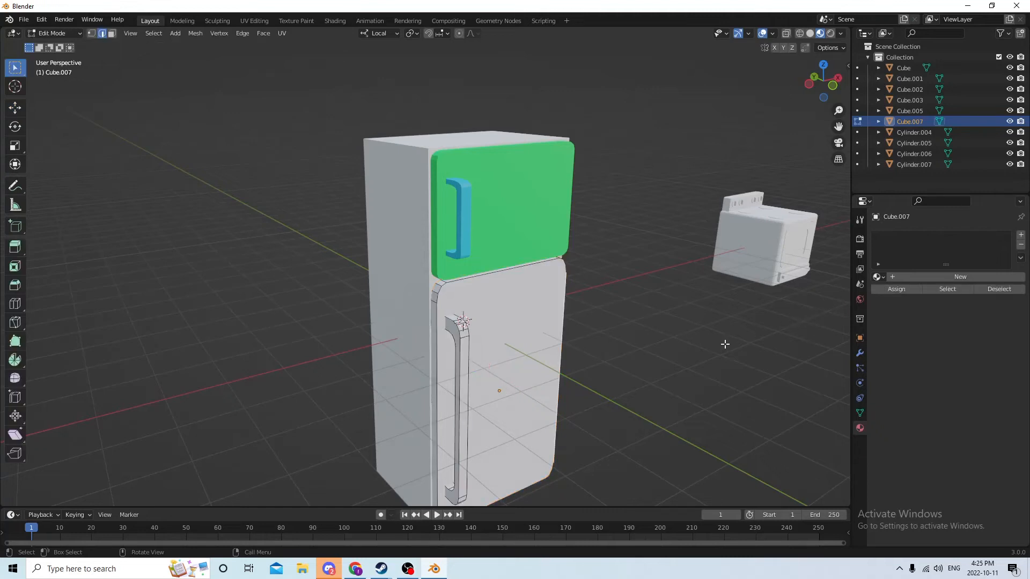
left_click(965, 277)
left_click(970, 397)
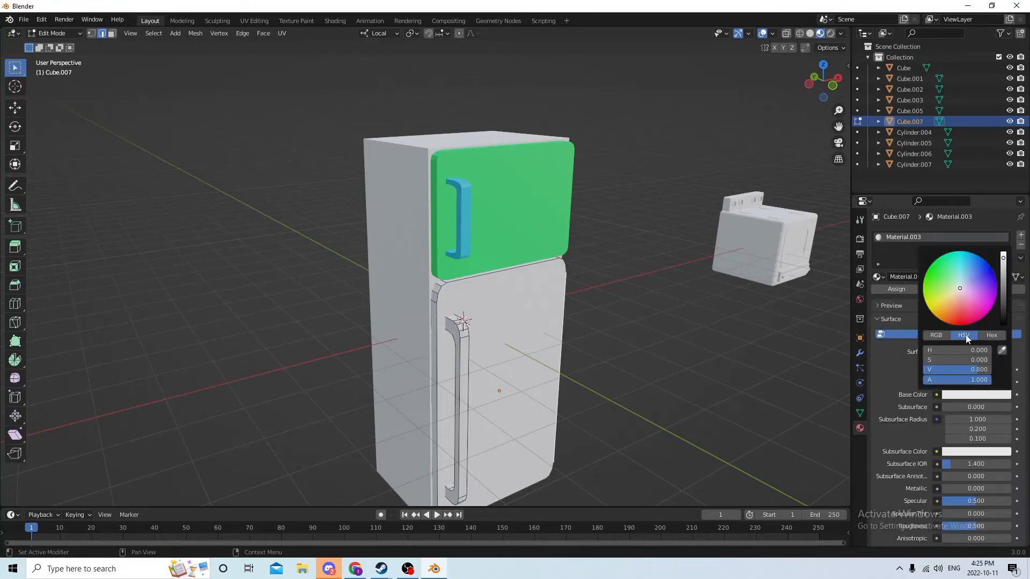
left_click(929, 290)
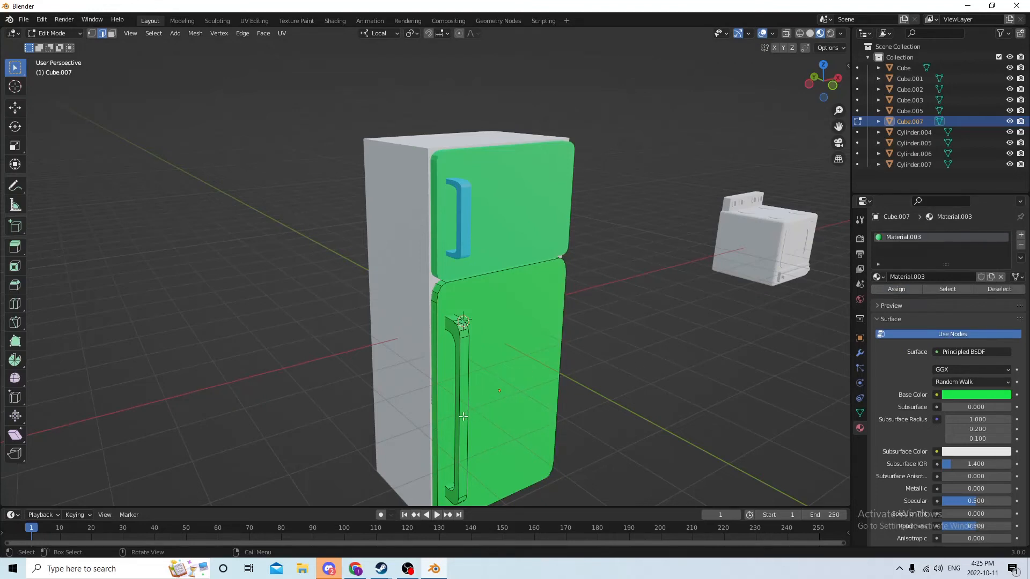
- Assign a second new material with a cyan base color to the lower door's linked handle geometry and return to Object Mode
key("l")
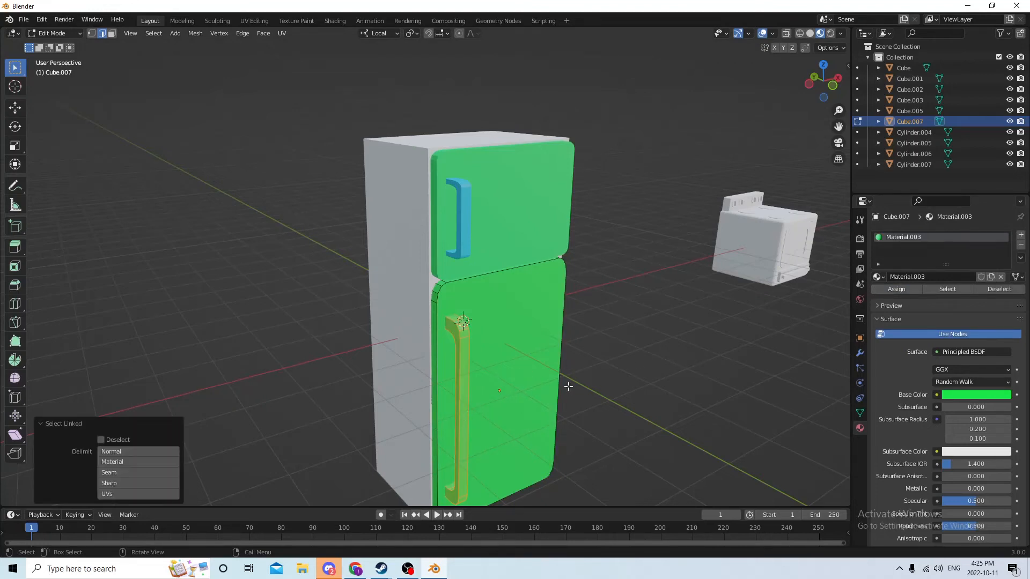
left_click(1021, 234)
left_click(931, 297)
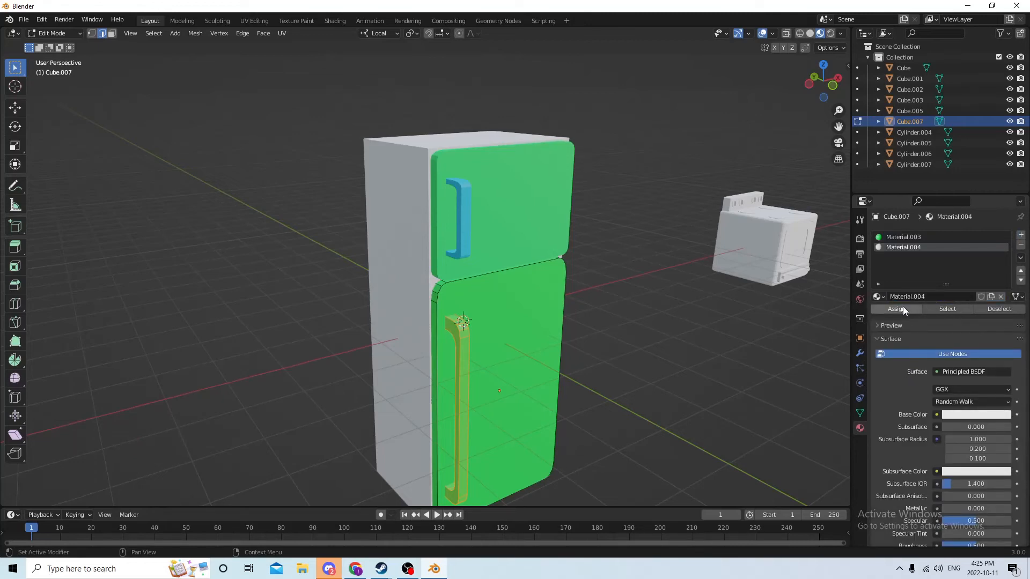
left_click(958, 416)
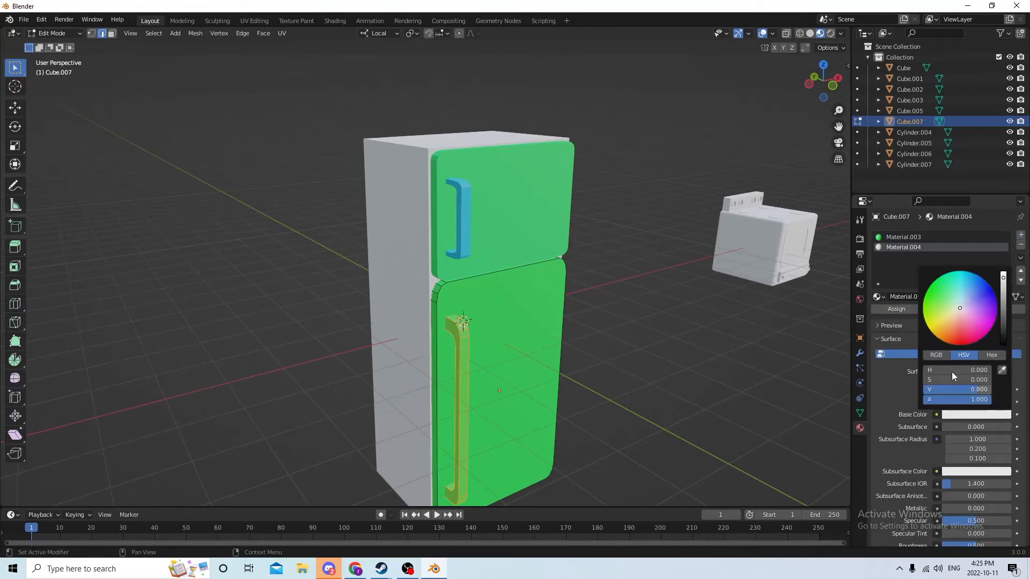
left_click(961, 287)
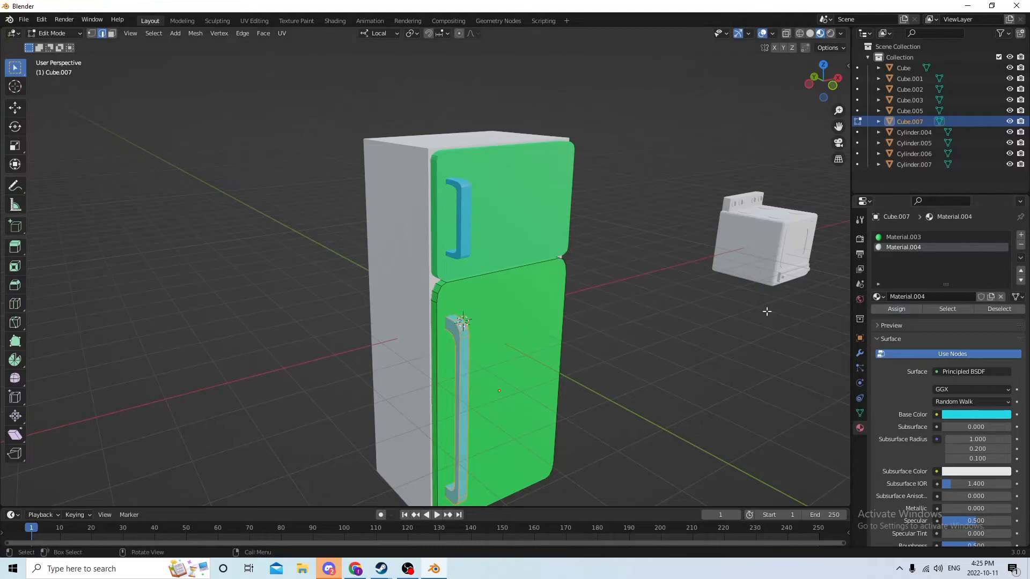
scroll(646, 288, "down", 3)
middle_click_drag(646, 287, 626, 277)
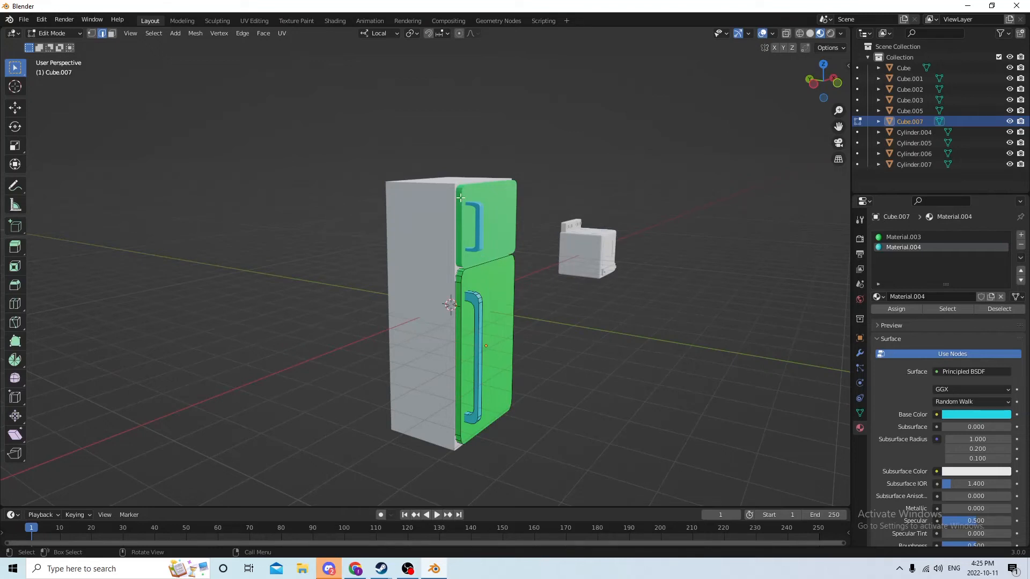
middle_click_drag(427, 123, 478, 397)
middle_click_drag(423, 269, 450, 292)
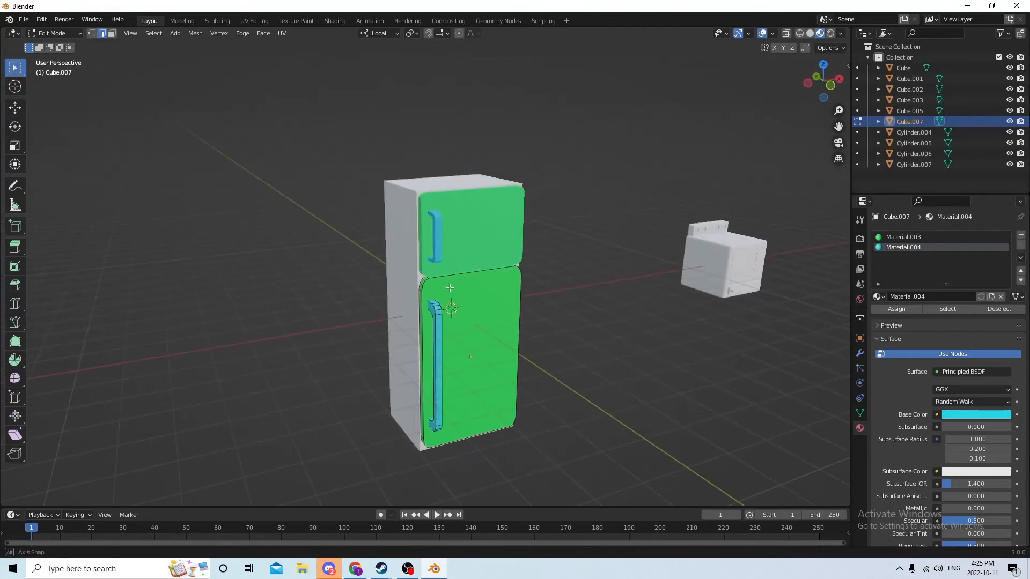
scroll(494, 301, "up", 5)
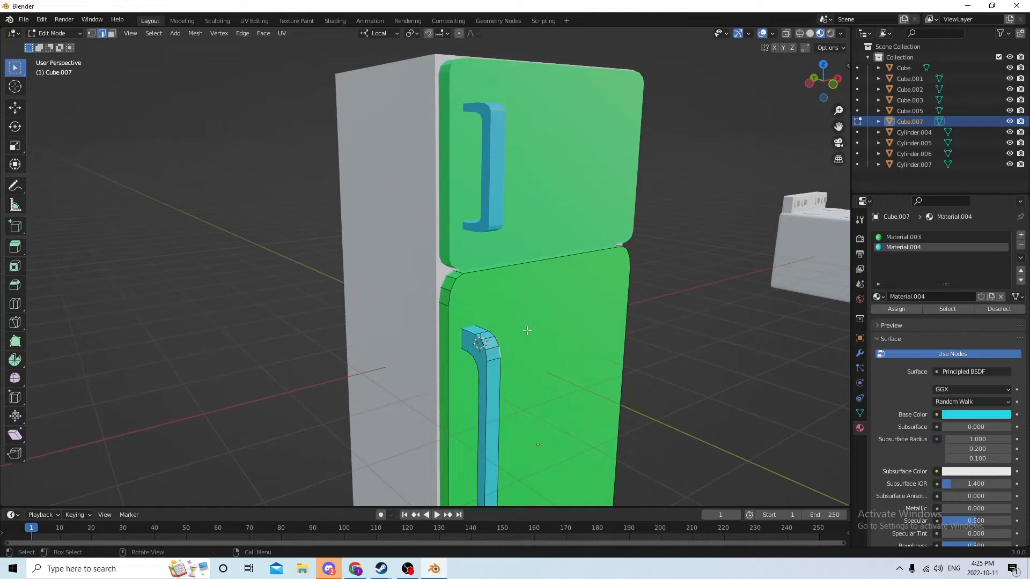
key("Tab")
- Pull both doors about 0.0285 m away from the refrigerator along local Y to reveal the interior, and undo that move
scroll(616, 341, "down", 3)
middle_click_drag(593, 339, 607, 339)
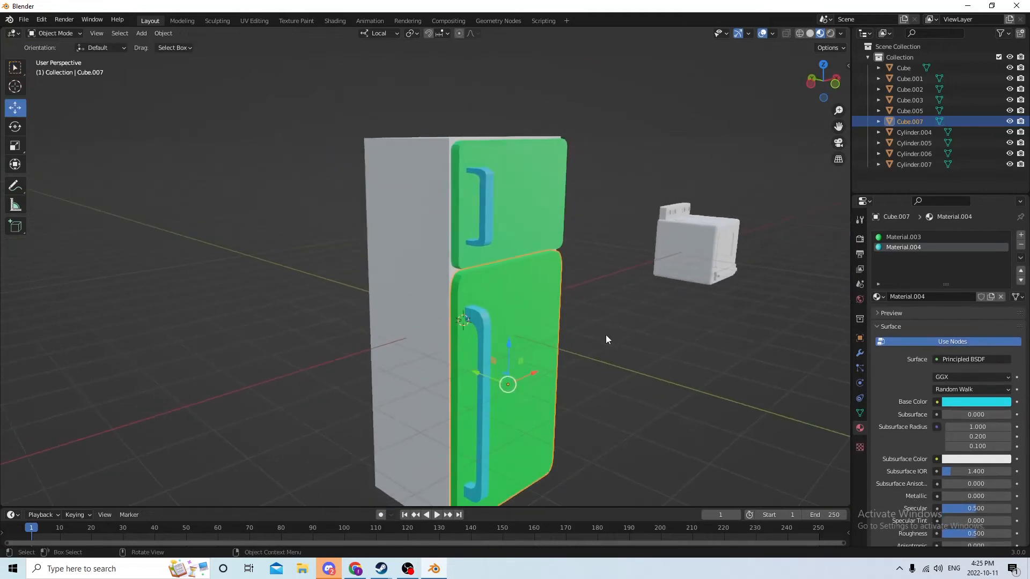
left_click(555, 199)
left_click(529, 350, "shift")
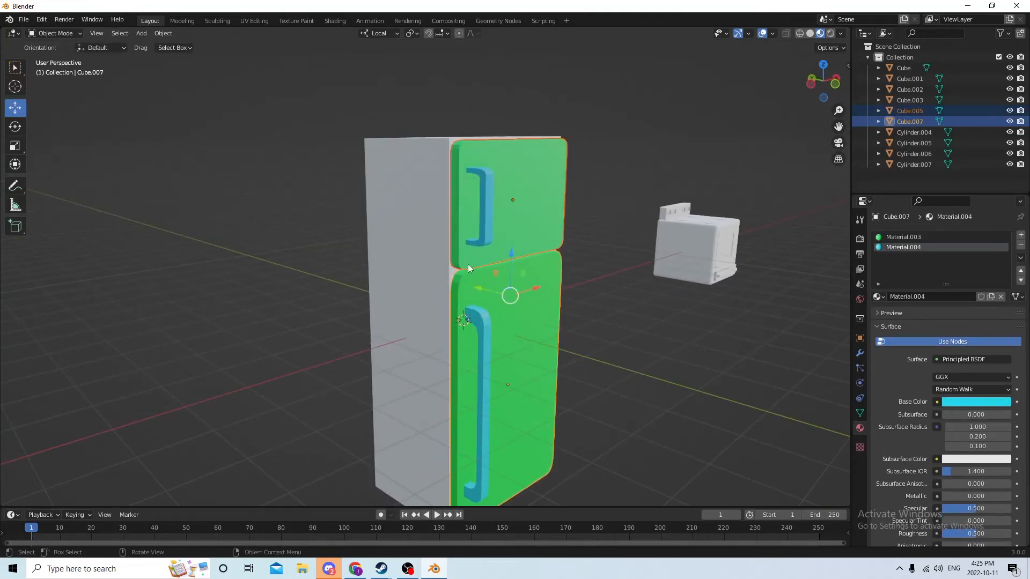
key("g")
key("x")
key("x")
left_click(621, 305)
middle_click_drag(533, 336, 517, 340)
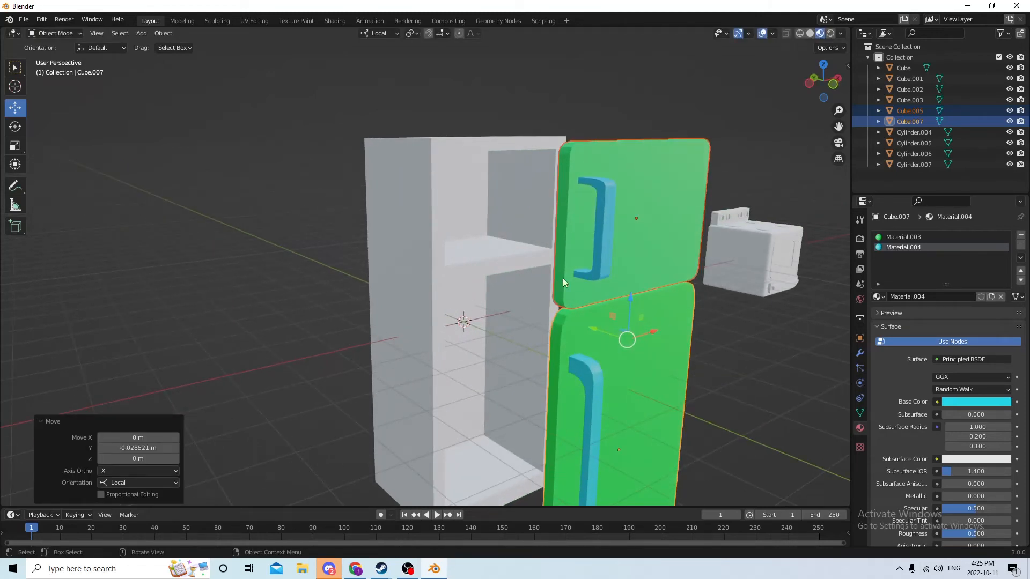
middle_click_drag(636, 255, 410, 240)
left_click(42, 19)
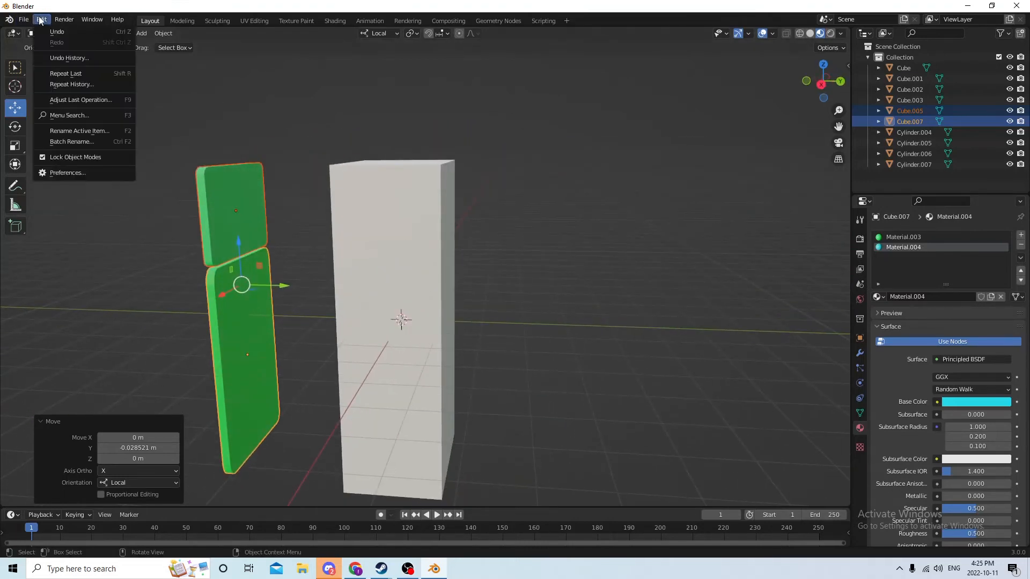
left_click(56, 32)
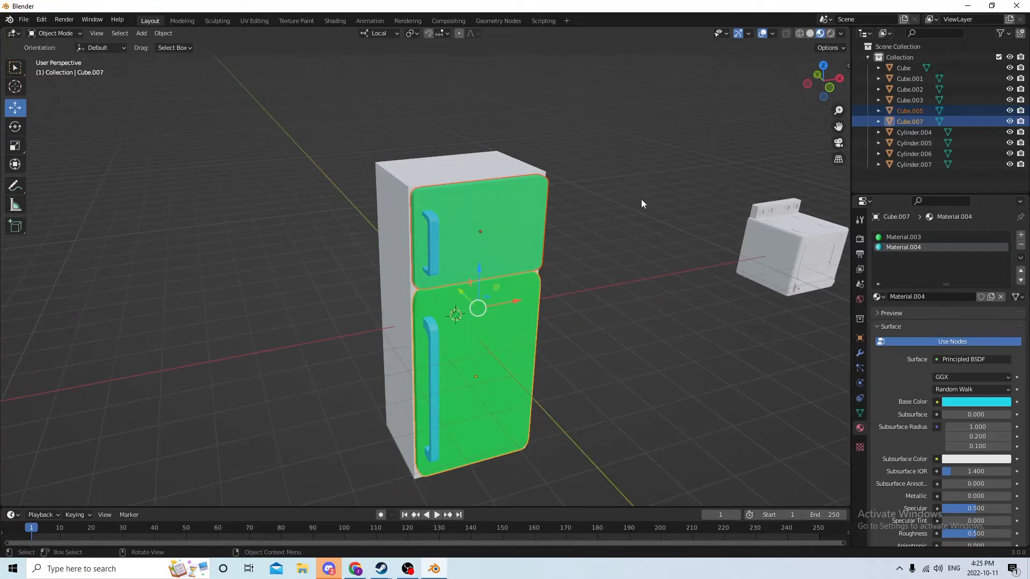
- Select the stove's oven door and examine its mesh in Edit Mode from several sides
middle_click_drag(641, 203, 612, 274)
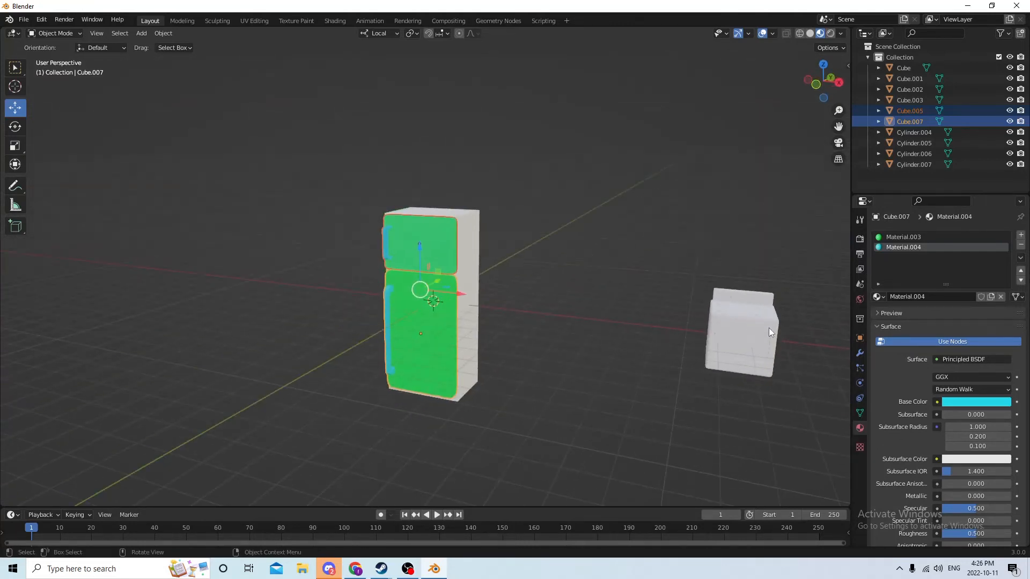
left_click(764, 337)
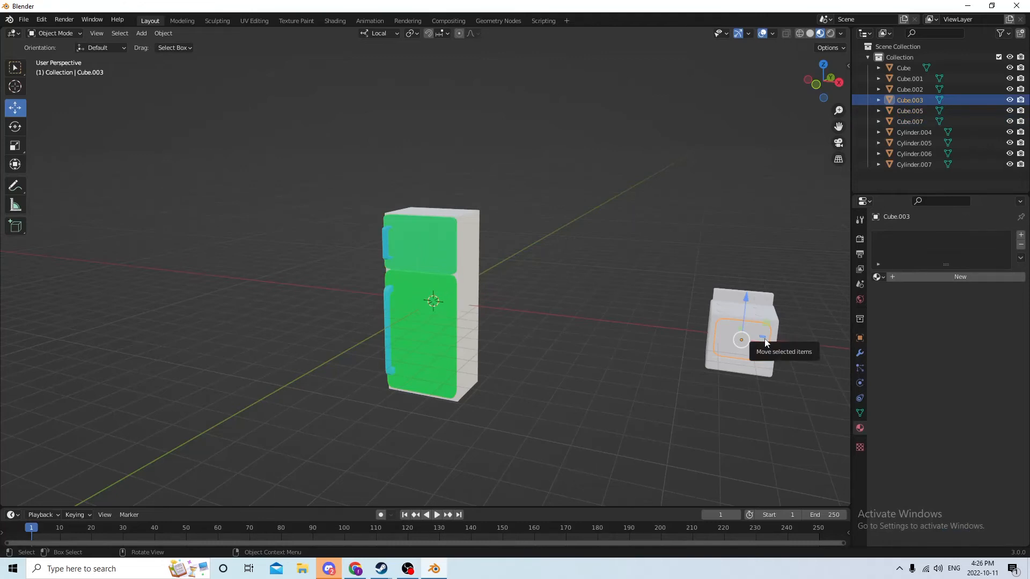
key("Tab")
left_click_drag(838, 126, 424, 26)
scroll(630, 195, "up", 3)
middle_click_drag(630, 195, 673, 204)
scroll(696, 215, "up", 4)
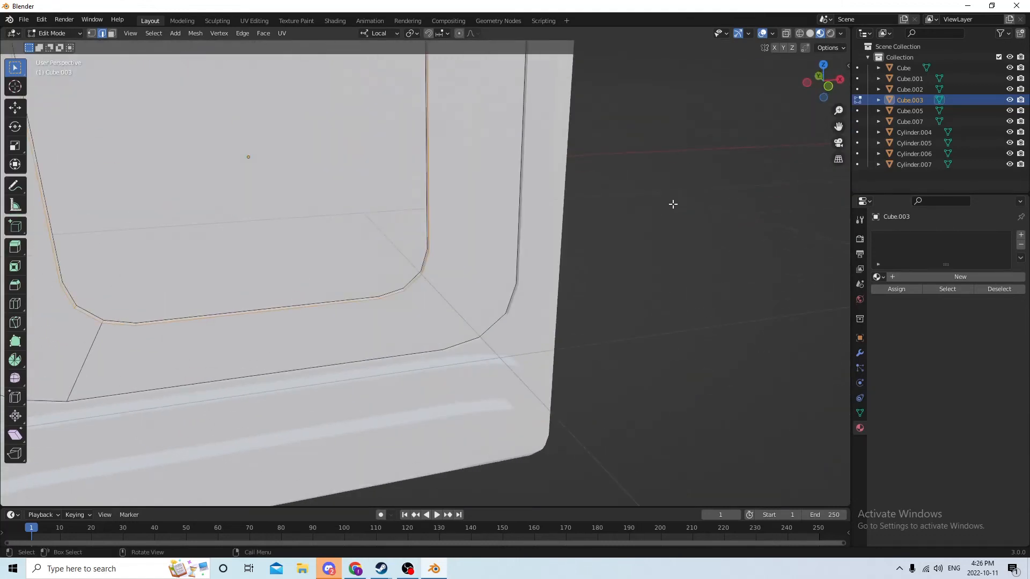
scroll(672, 204, "down", 6)
middle_click_drag(538, 224, 522, 218)
middle_click_drag(415, 198, 488, 394)
scroll(443, 215, "down", 4)
middle_click_drag(554, 368, 543, 357)
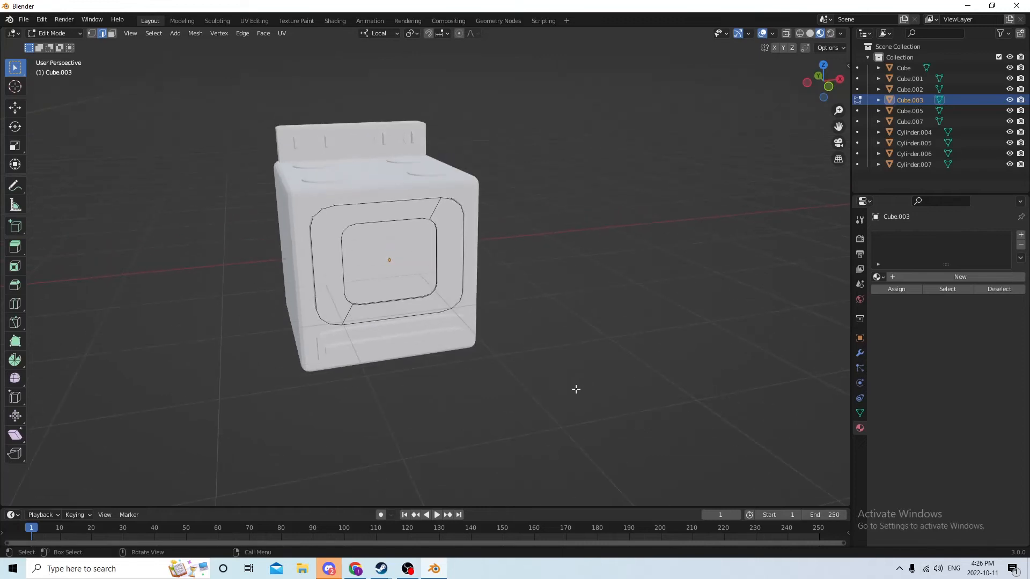
scroll(555, 362, "up", 3)
scroll(536, 342, "down", 3)
key("Tab")
- Add a cube to the scene and move it about 0.078 m along local X toward the stove
key("shift+a")
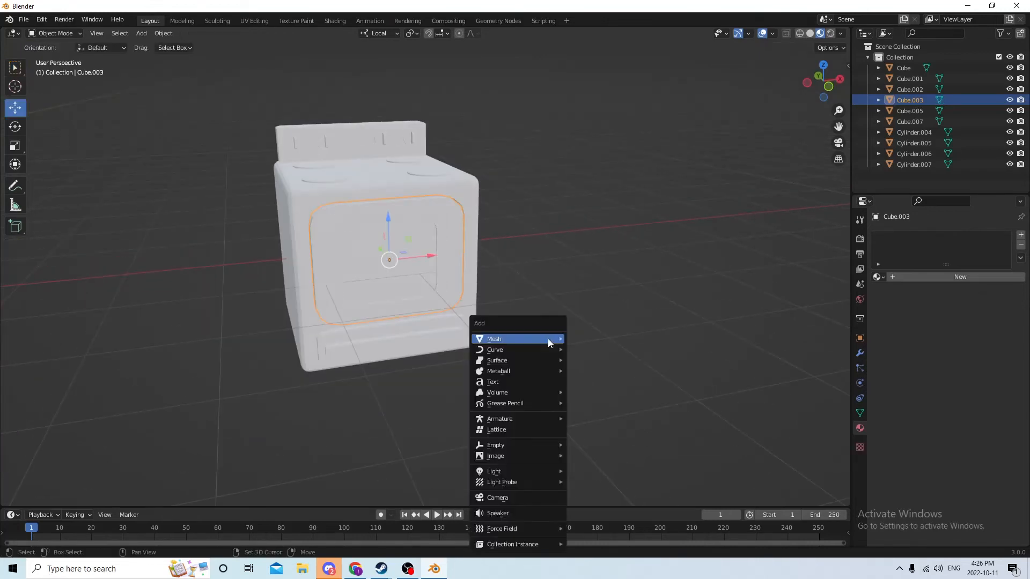
mouse_move(548, 339)
left_click(581, 352)
middle_click_drag(581, 352, 646, 353)
left_click_drag(139, 307, 371, 285)
scroll(361, 298, "up", 7)
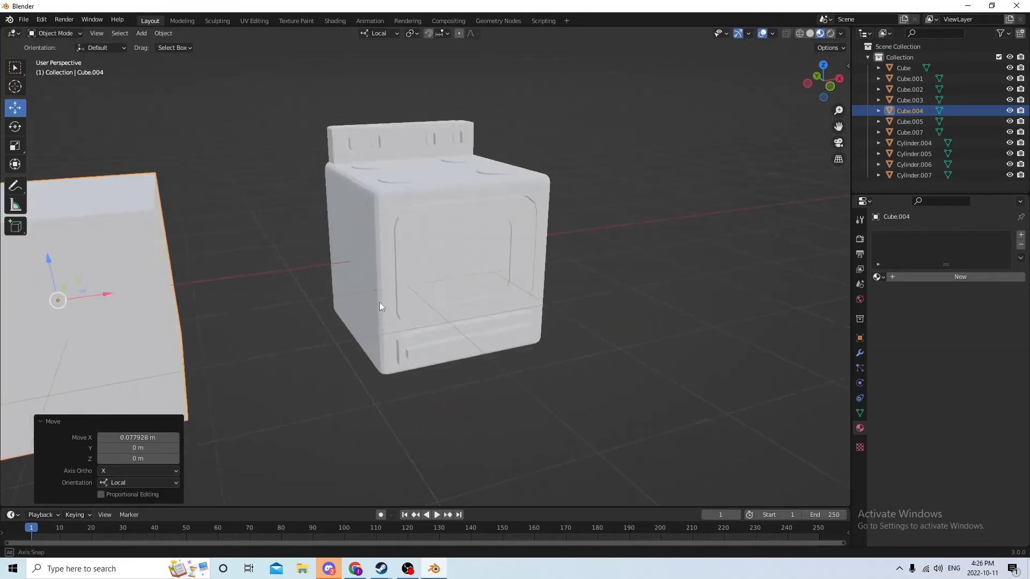
- Move the new cube in front of the stove, finishing with a shift of about -0.0022 m along local X
scroll(408, 292, "down", 3)
middle_click_drag(379, 302, 472, 339)
scroll(473, 339, "down", 2)
left_click_drag(421, 342, 689, 321)
middle_click_drag(691, 311, 656, 292)
left_click_drag(432, 315, 494, 299)
mouse_move(414, 269)
middle_mouse_down()
mouse_move(428, 286)
mouse_move(412, 262)
mouse_move(426, 275)
middle_mouse_up()
left_click_drag(441, 274, 425, 273)
- Scale the new cube uniformly by 0.243, and stretch it by 3.220 along local X into a long block
left_click(15, 144)
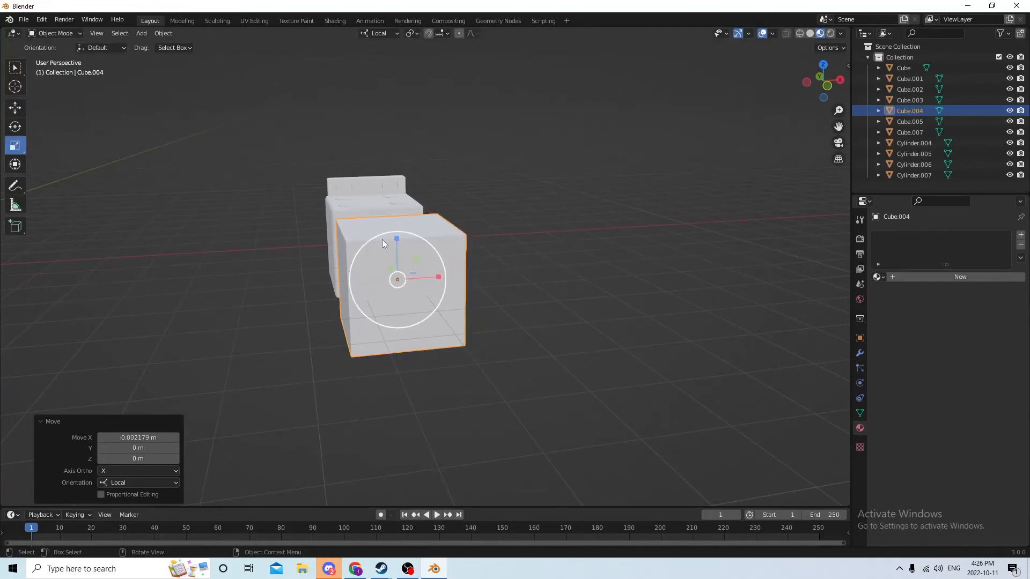
key("s")
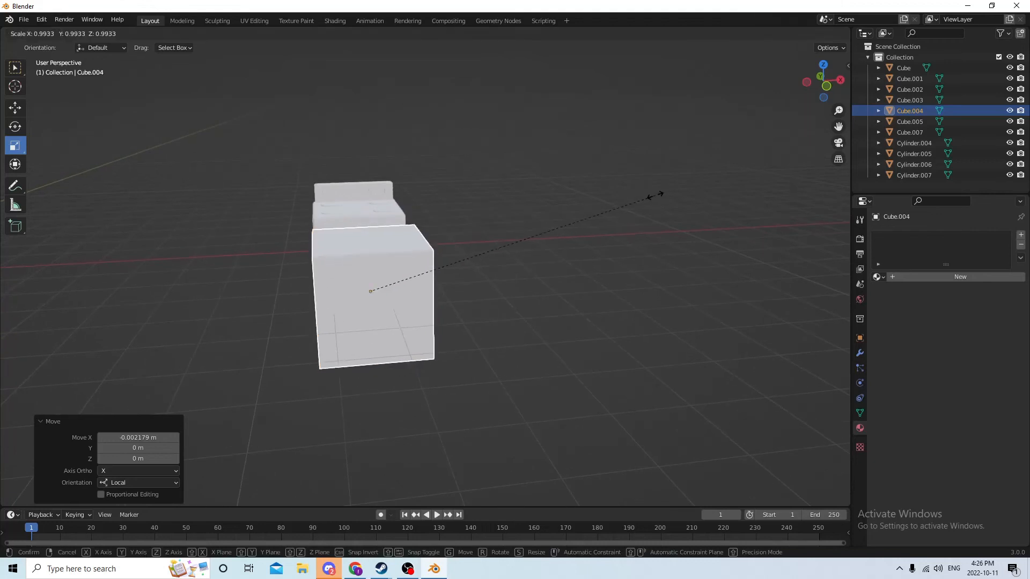
left_click(432, 268)
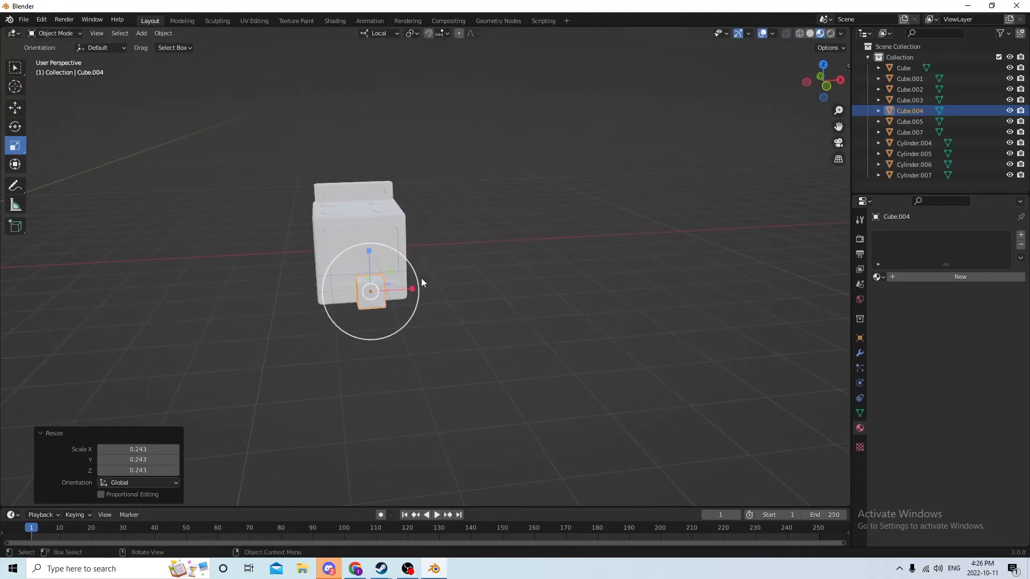
key("s")
key("x")
key("x")
left_click(496, 287)
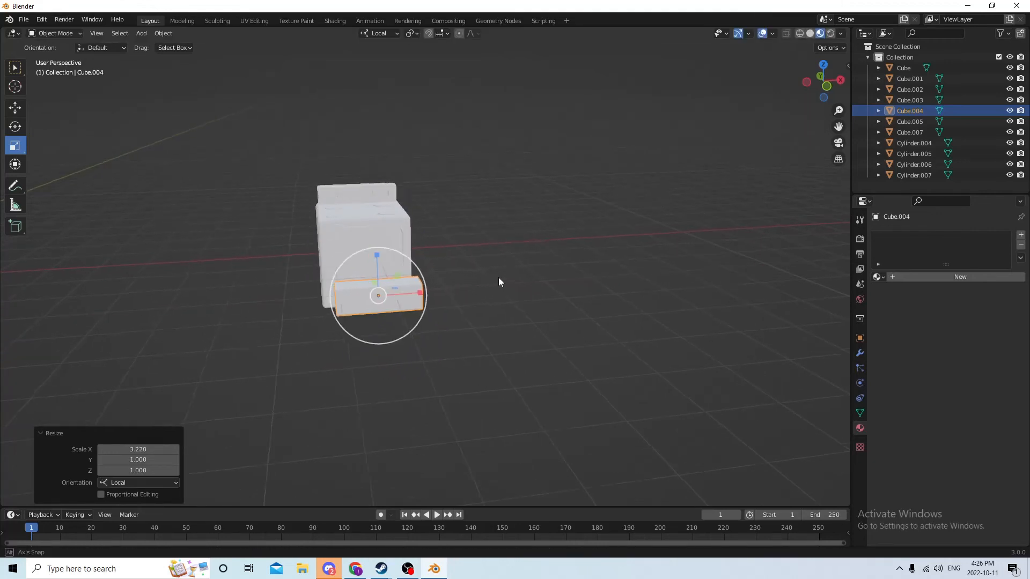
middle_click_drag(498, 278, 443, 254)
scroll(511, 281, "up", 2)
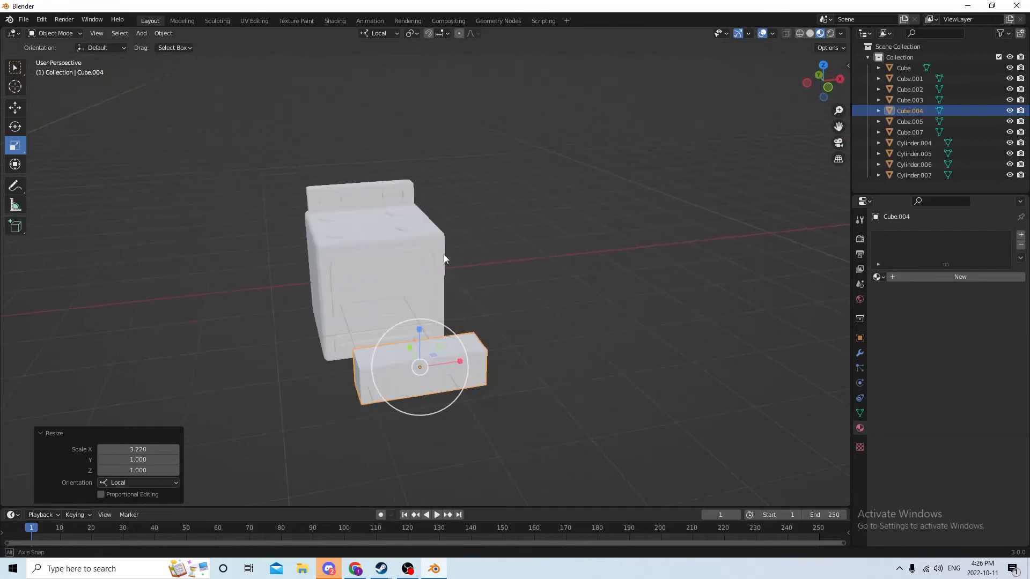
- Scale the long block in front of the stove uniformly by 0.709
scroll(441, 253, "down", 2)
key("s")
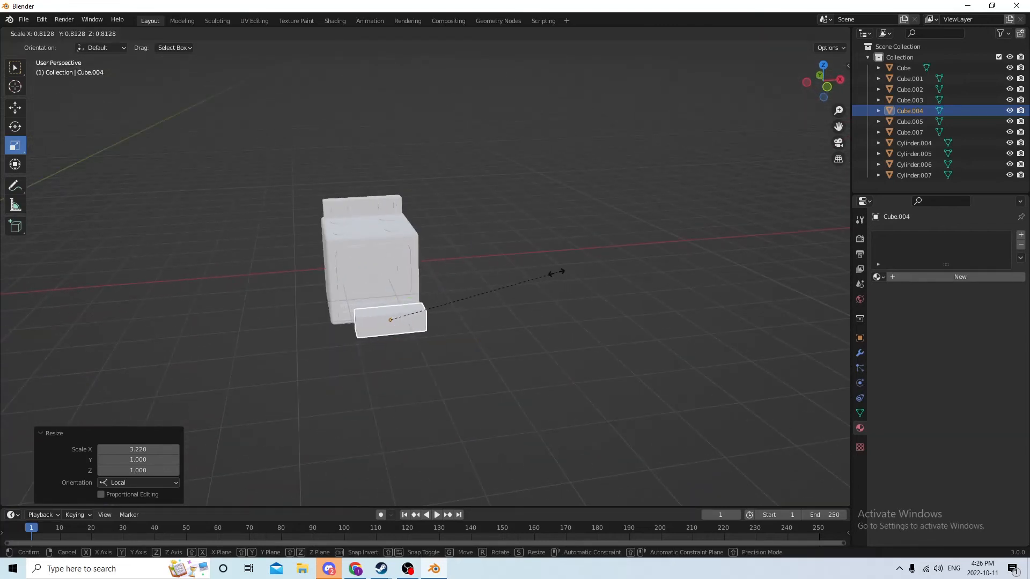
left_click(536, 273)
scroll(528, 280, "up", 5)
scroll(528, 276, "up", 2)
scroll(547, 276, "down", 6)
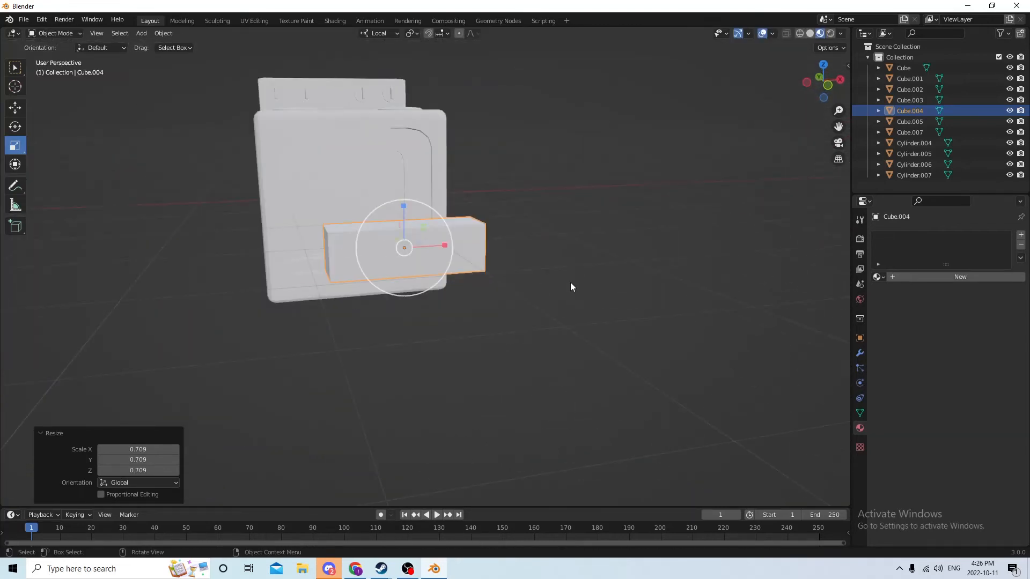
middle_click_drag(576, 288, 577, 282)
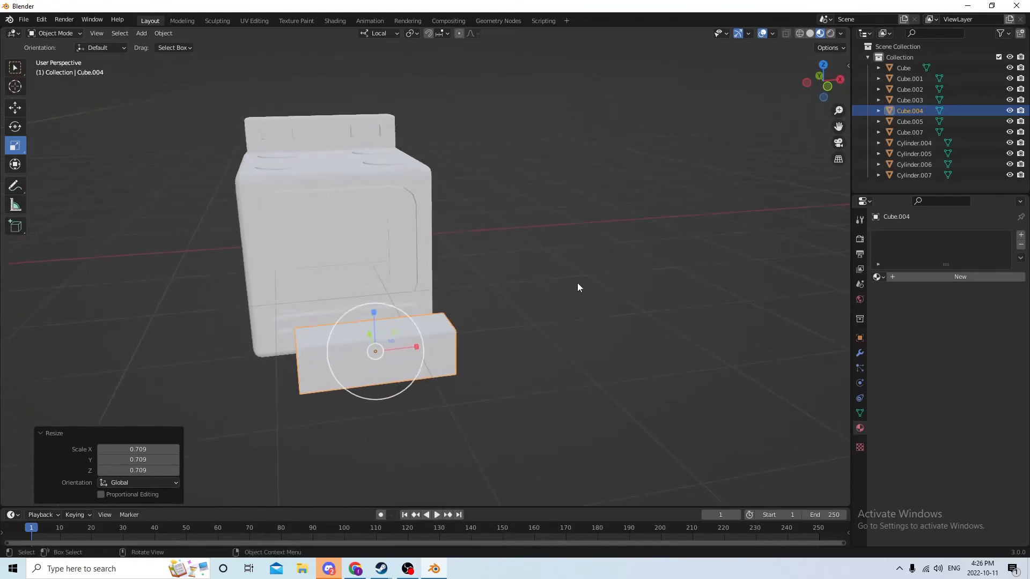
- Bevel the block's two front vertical edges in Edit Mode with 3 segments and a width of about 0.0049 m
key("Tab")
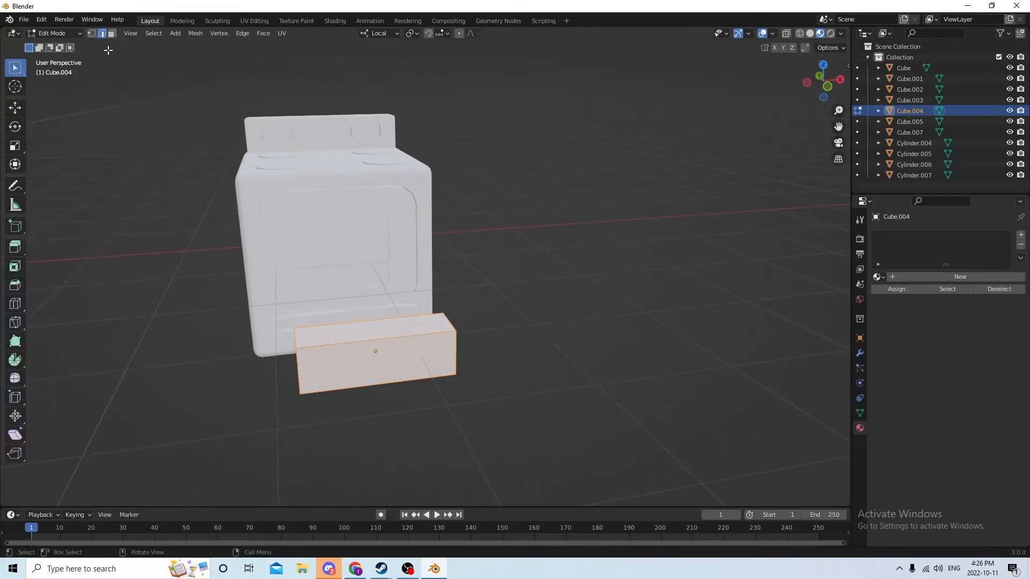
left_click(458, 348)
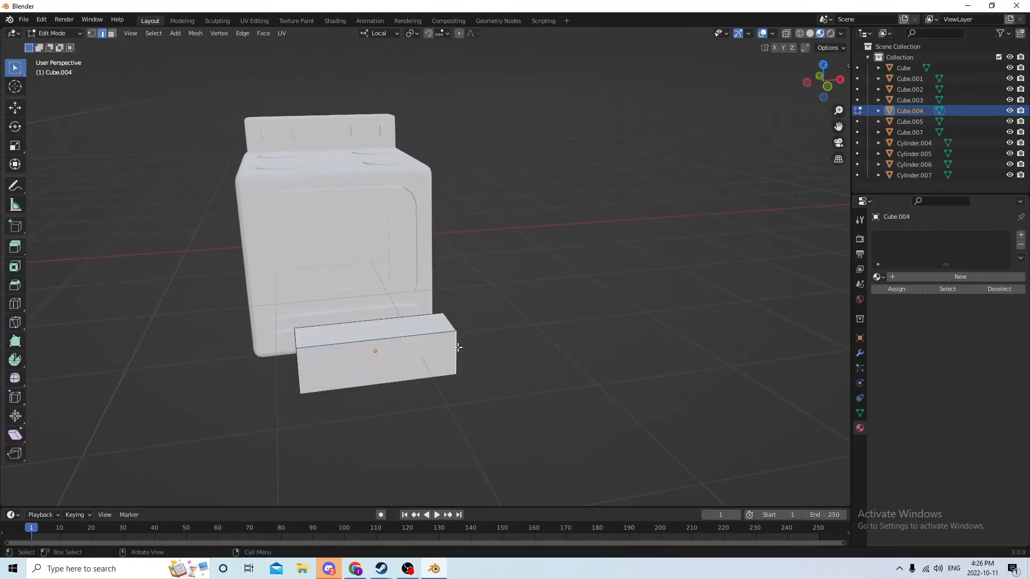
left_click(297, 368, "shift")
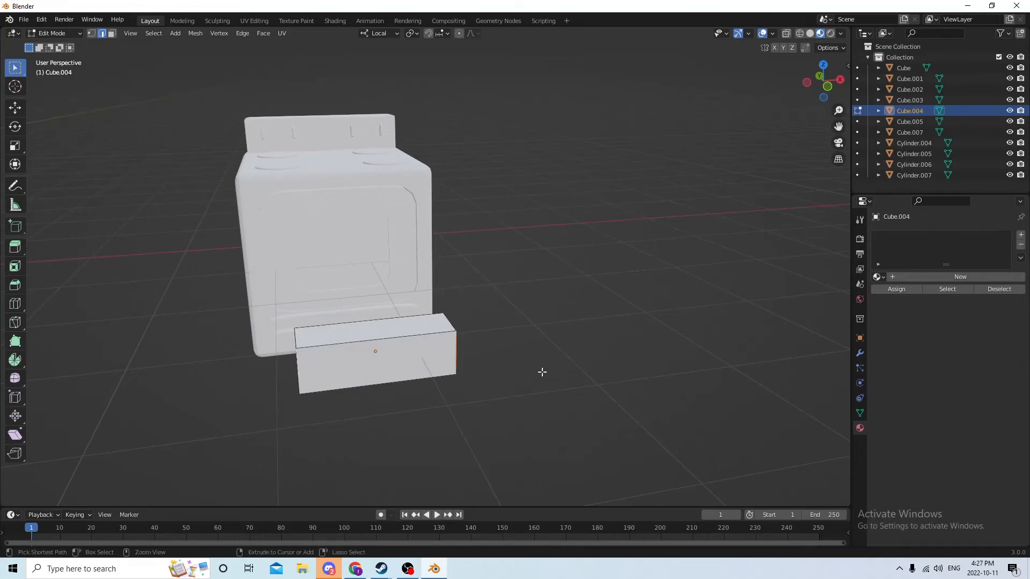
key("ctrl+b")
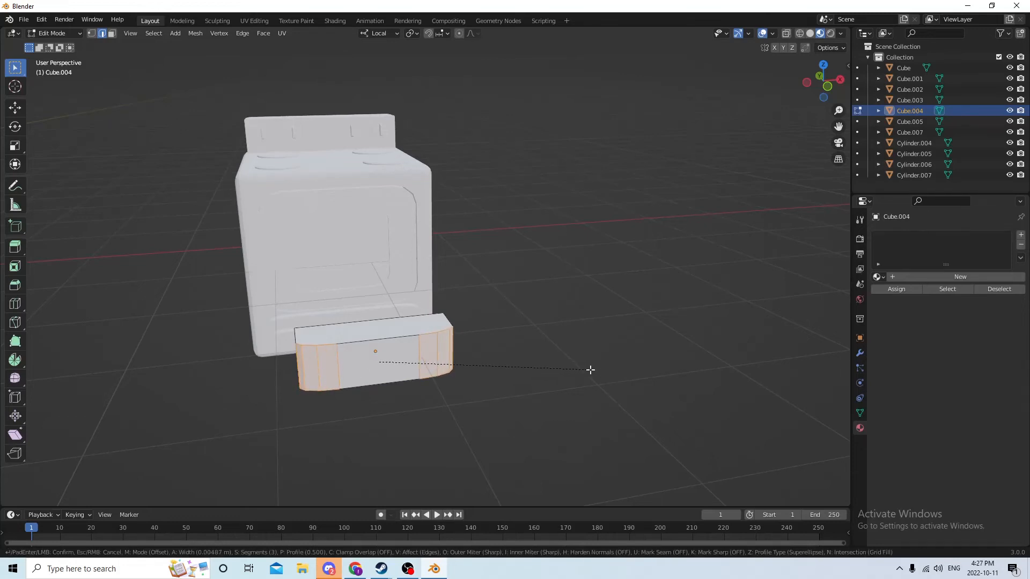
left_click(590, 370)
mouse_move(590, 370)
middle_mouse_down()
mouse_move(604, 344)
mouse_move(590, 351)
middle_mouse_up()
key("Tab")
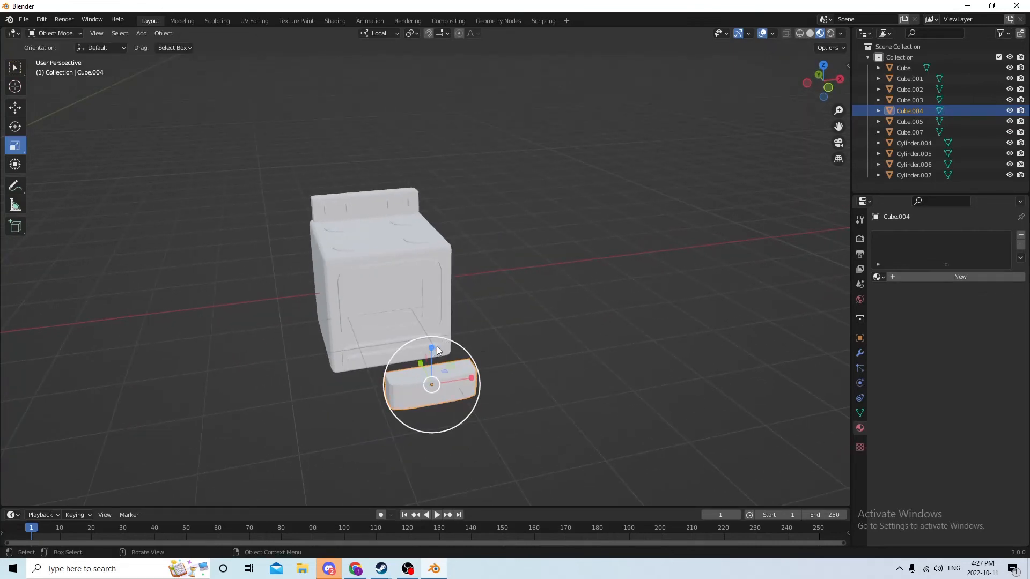
- Duplicate the rounded block in place, flatten the copy by 0.367 along local Z, and scale it uniformly by 1.291
key("shift+d")
right_click(473, 315)
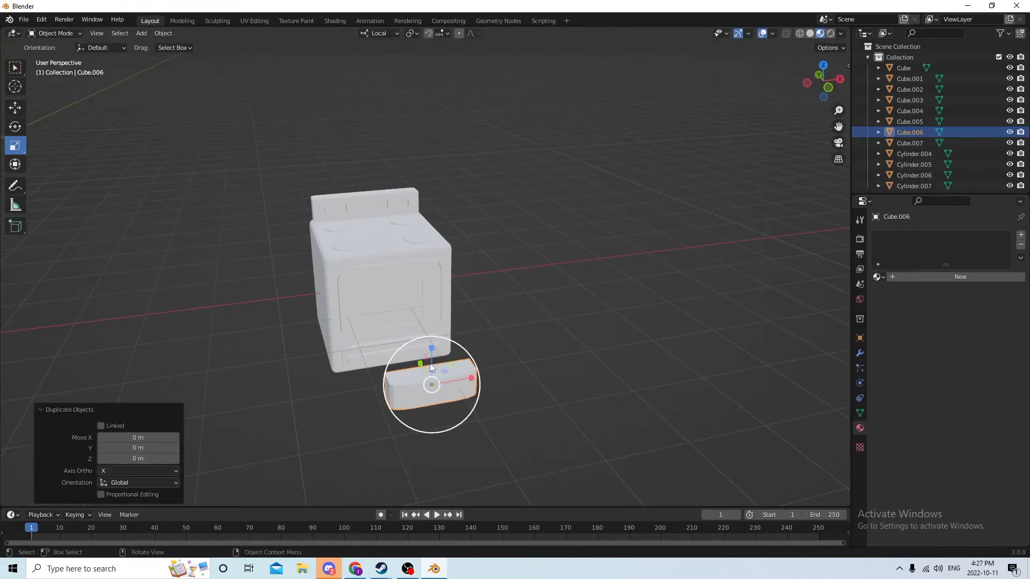
left_click_drag(431, 354, 429, 372)
middle_click_drag(429, 372, 503, 404)
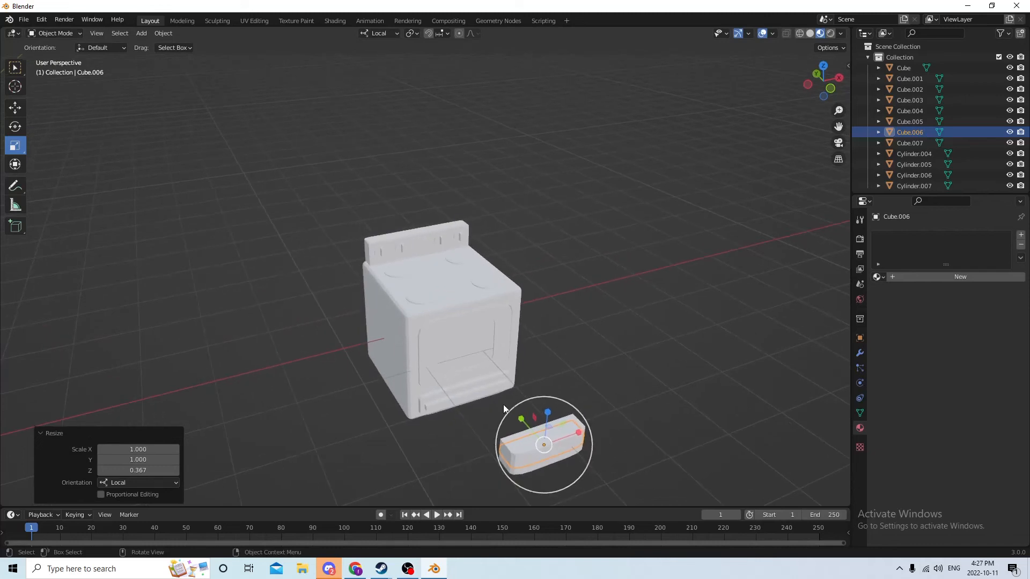
key("s")
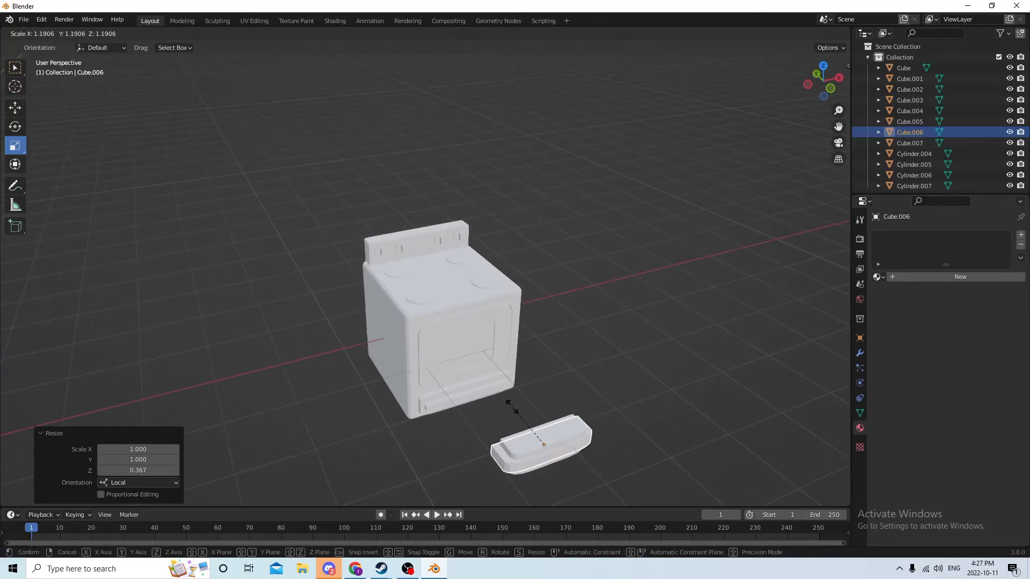
left_click(524, 414)
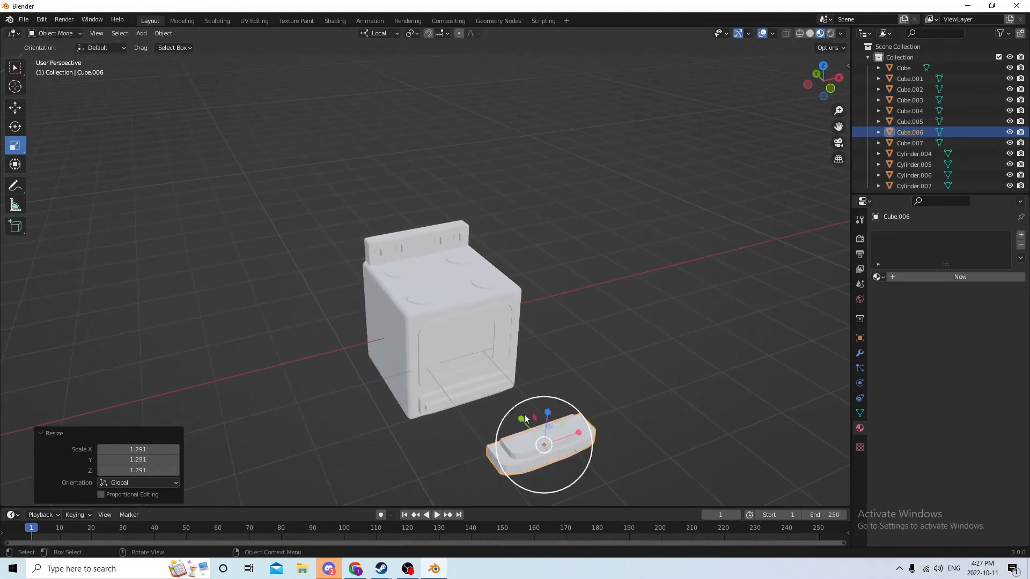
- Stretch the taller inner block by 1.129 along local X
left_click(524, 443)
left_click(500, 461, "shift")
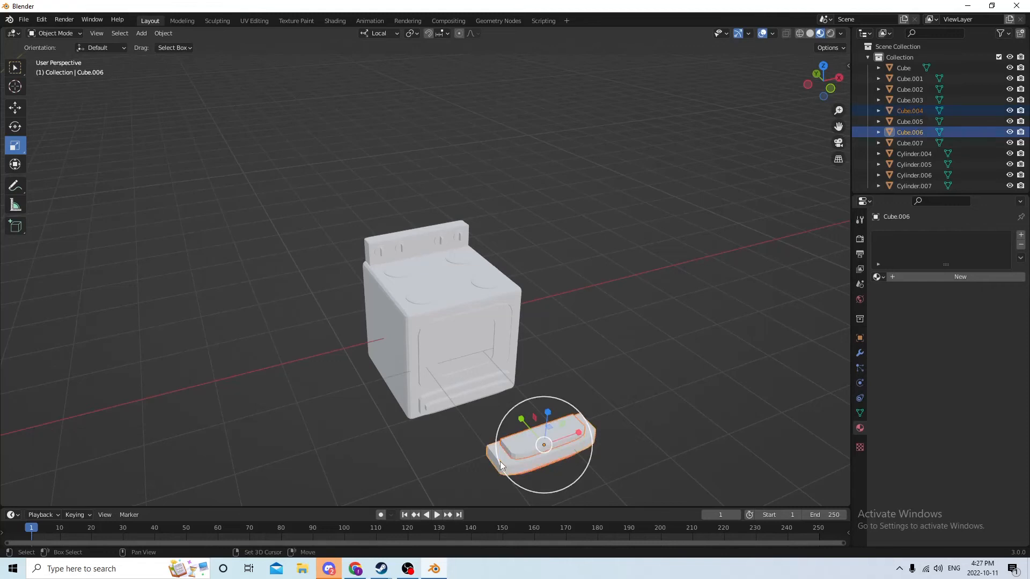
left_click(172, 38)
middle_click_drag(421, 266, 455, 262)
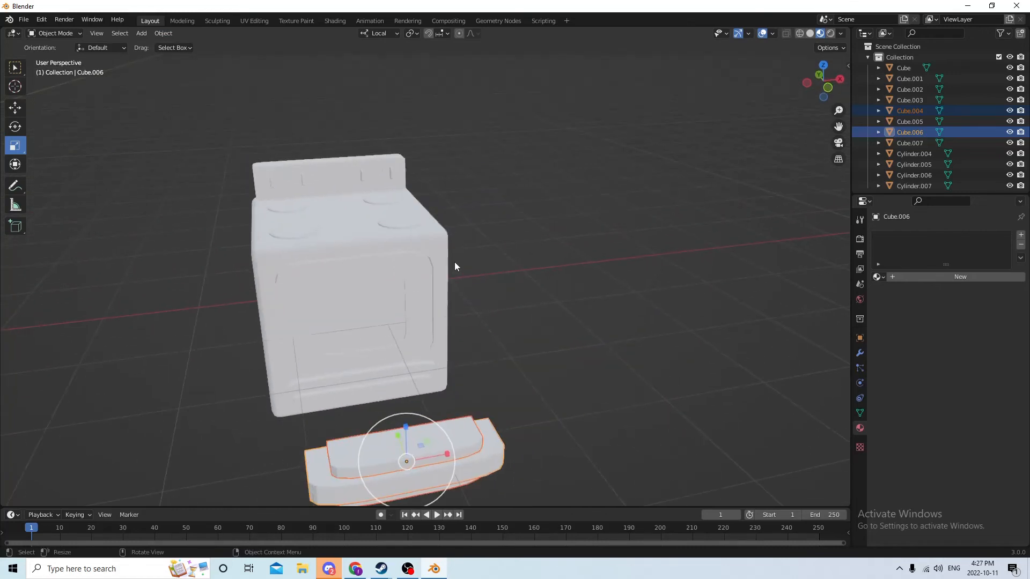
left_click_drag(446, 457, 454, 453)
left_click(447, 436)
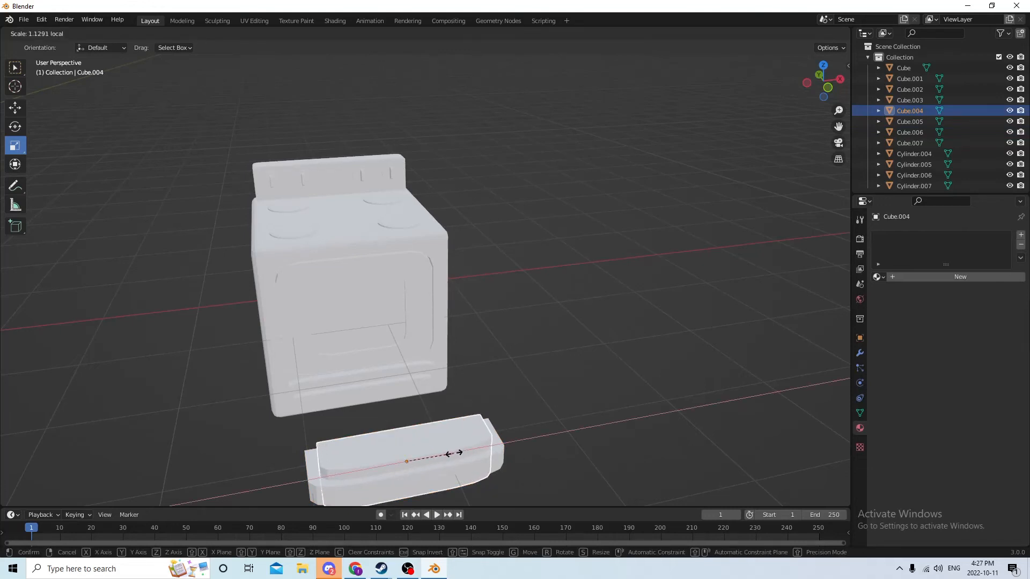
left_click_drag(453, 453, 454, 452)
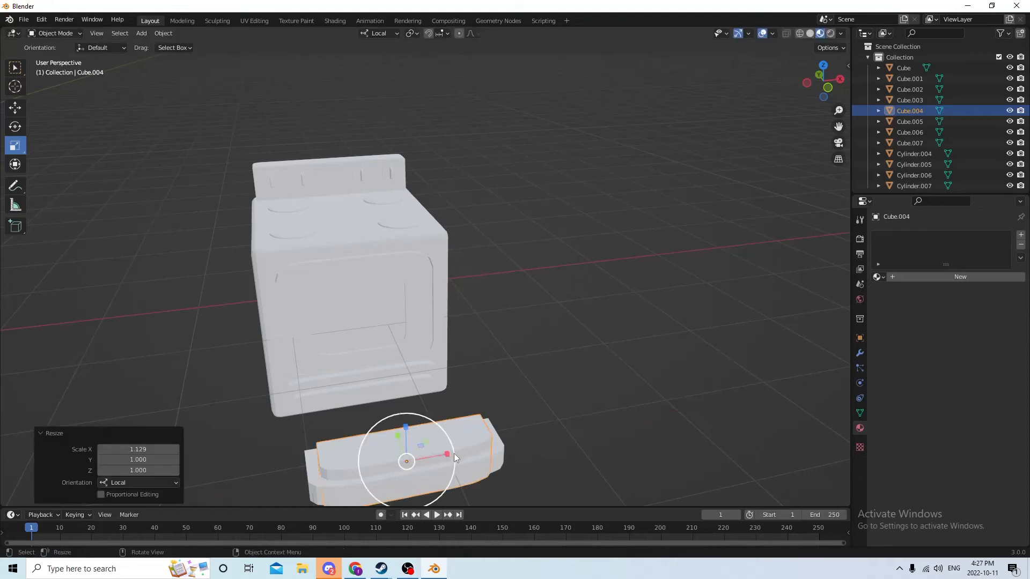
- Subtract the inner block from the wider flat block with the Bool Tool's Auto Boolean Difference, and undo the cut
left_click(493, 446)
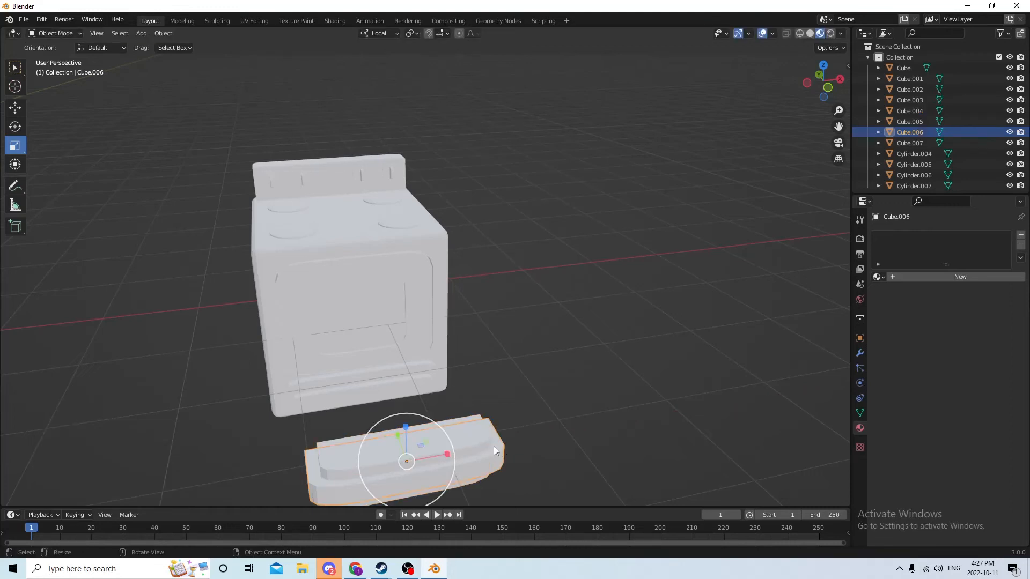
left_click(481, 440)
left_click(498, 448, "shift")
middle_click_drag(486, 381, 252, 77)
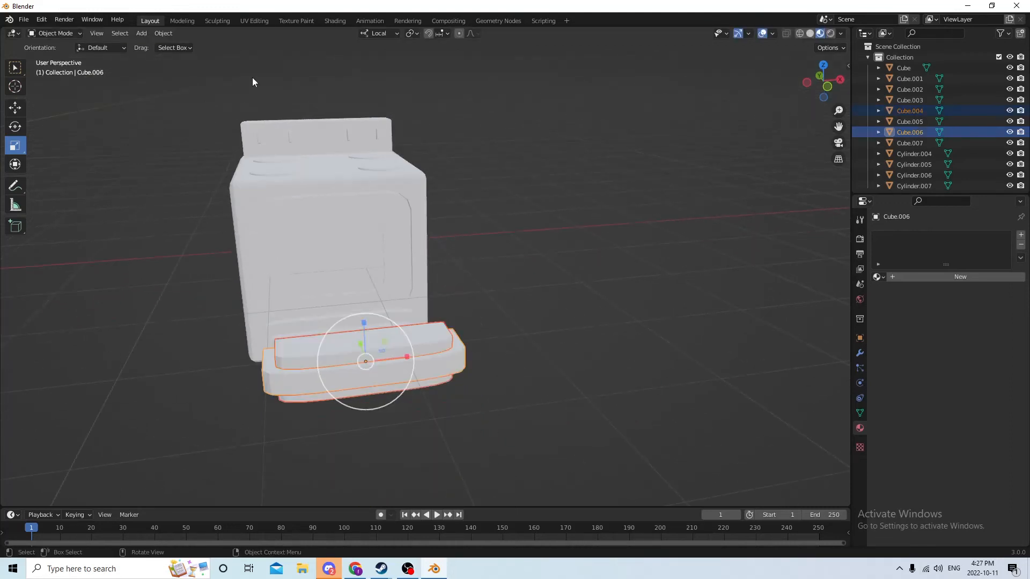
left_click(164, 34)
mouse_move(207, 389)
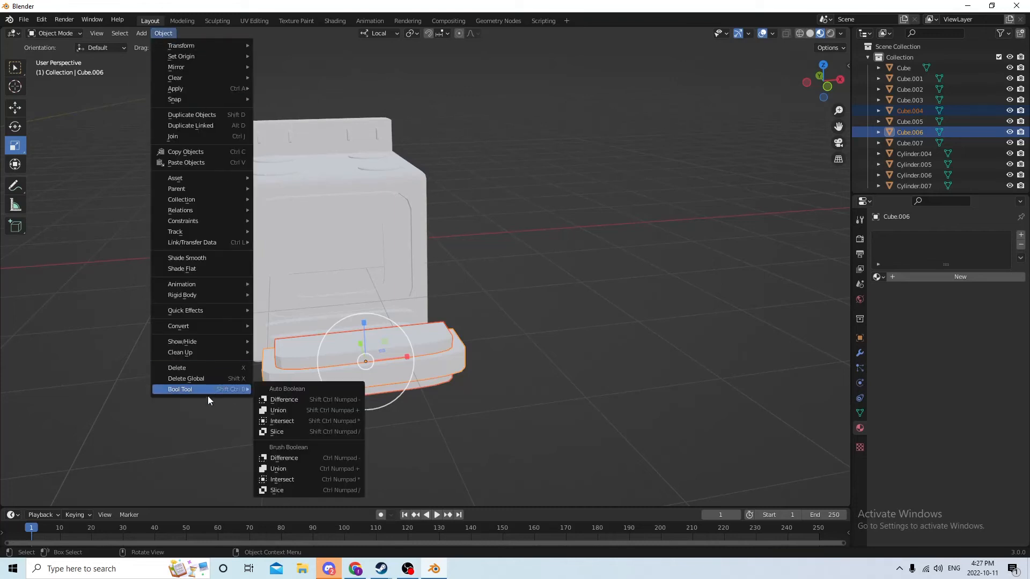
left_click(282, 404)
middle_click_drag(375, 358, 584, 336)
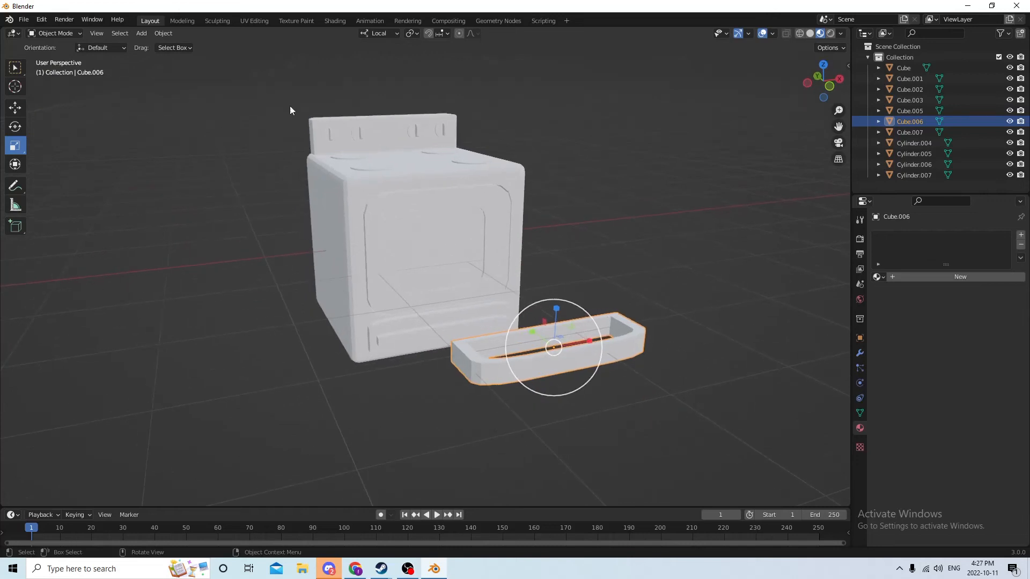
left_click(46, 19)
left_click(55, 33)
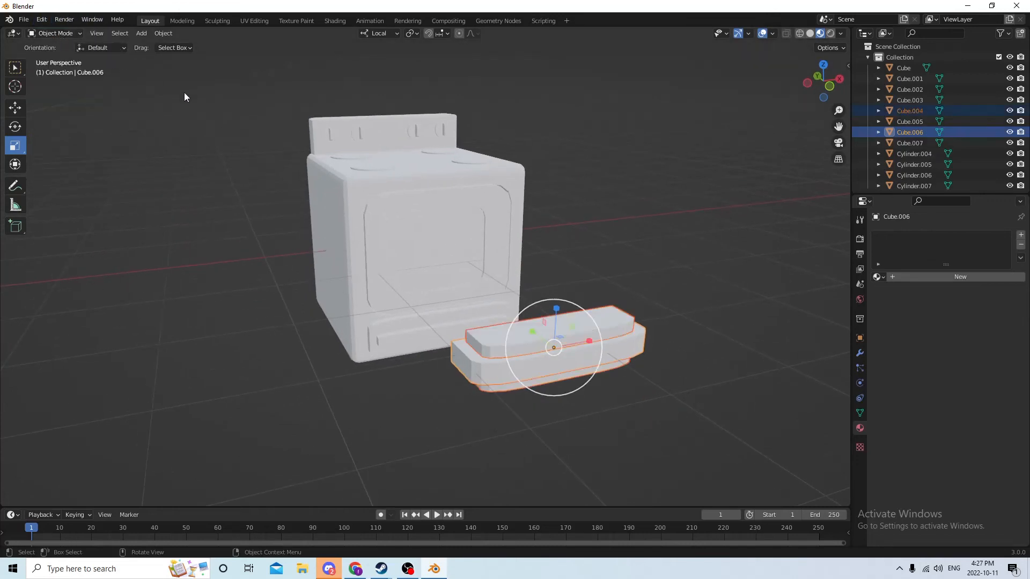
middle_click_drag(184, 93, 336, 162)
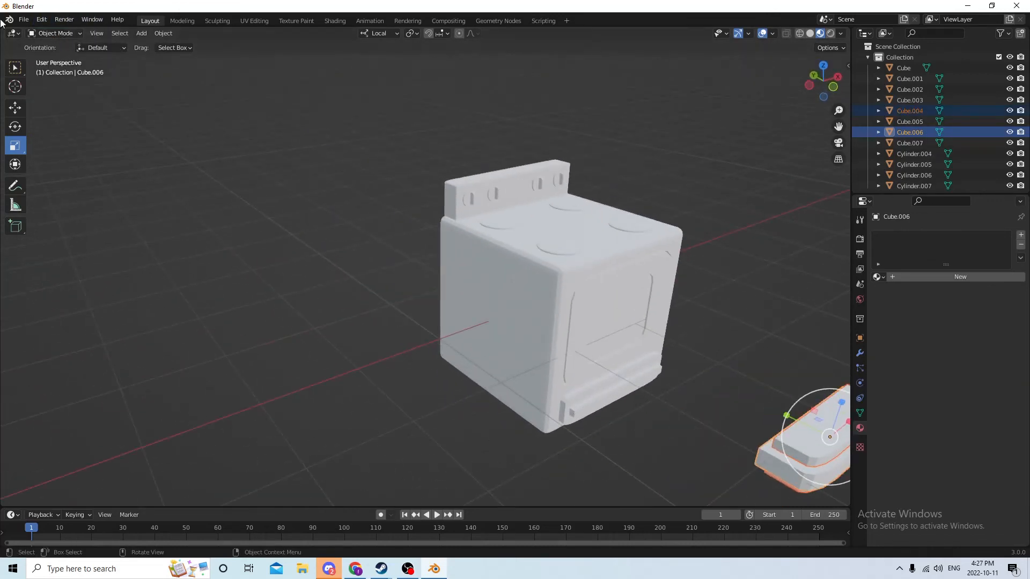
left_click(18, 109)
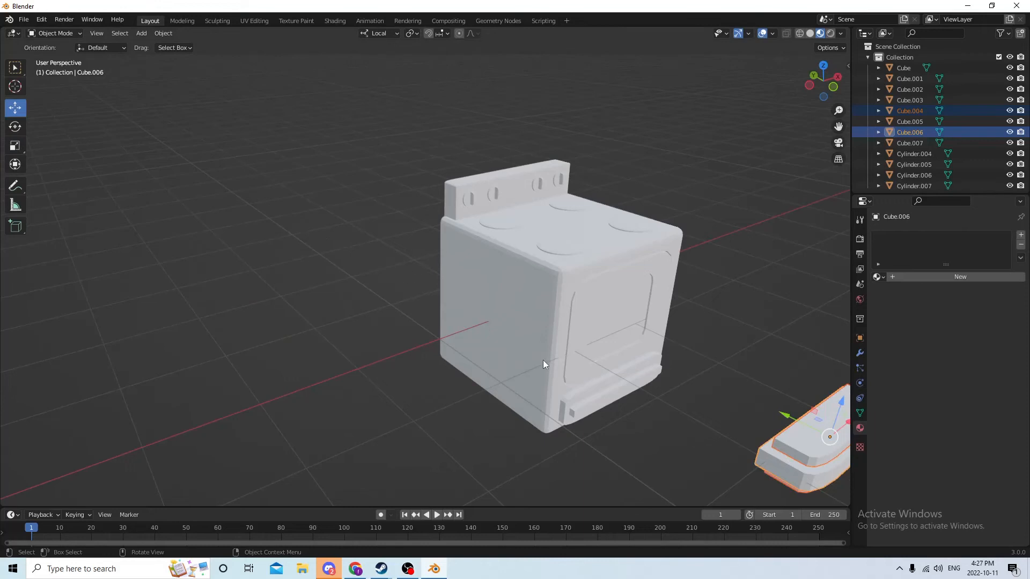
left_click_drag(781, 415, 778, 409)
right_click(778, 410)
- Stretch the inner block by 1.088 along local Y and shift it along local Y toward the stove, past the outer block's back
left_click(15, 145)
left_click(804, 433)
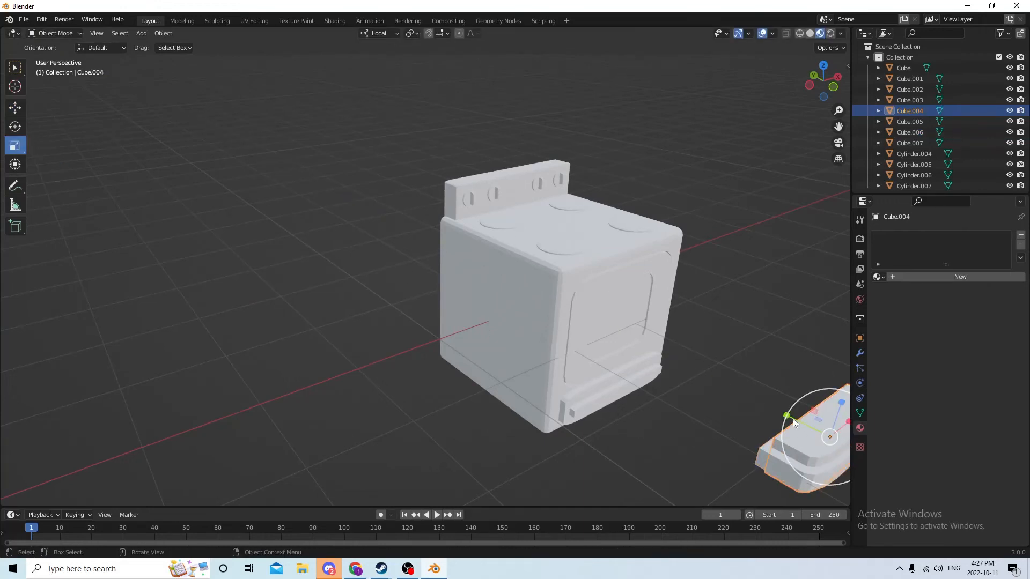
left_click_drag(793, 419, 782, 412)
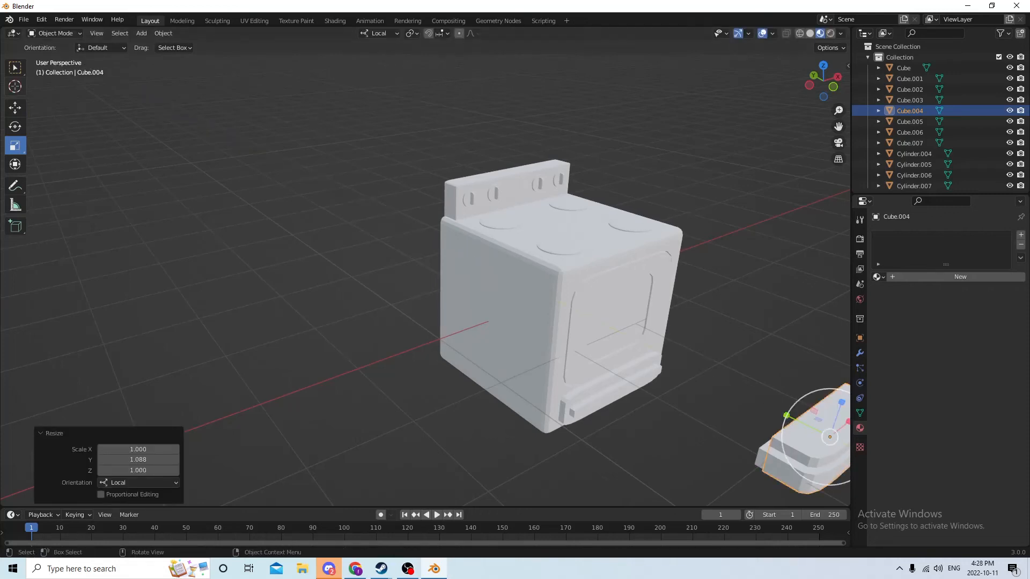
left_click(15, 108)
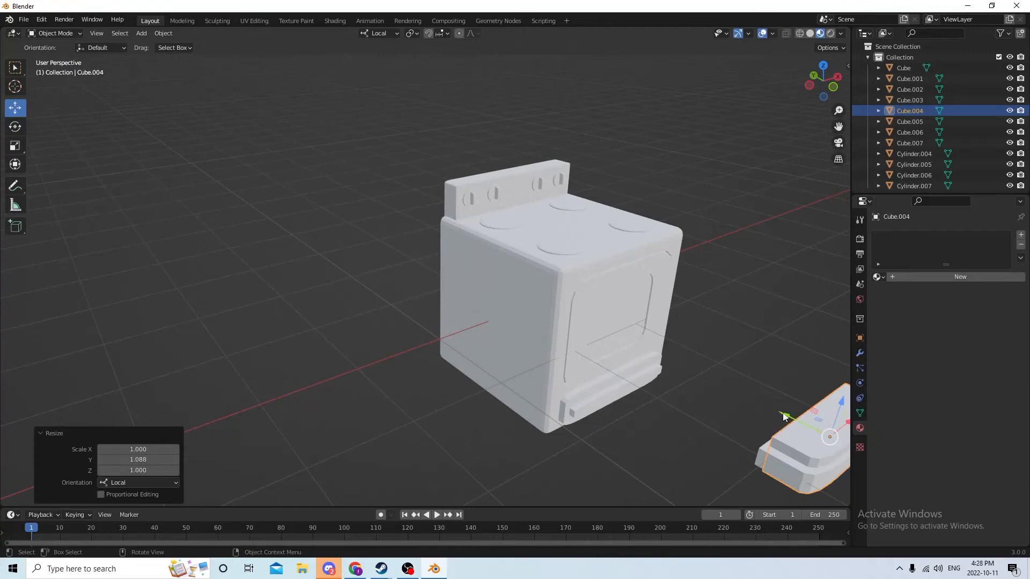
left_click_drag(783, 416, 771, 407)
middle_click_drag(771, 407, 617, 359)
- Subtract the inner block from the wider flat block with Auto Boolean Difference to form an open-backed handle, and clear the selection
left_click(377, 318)
left_click(376, 323)
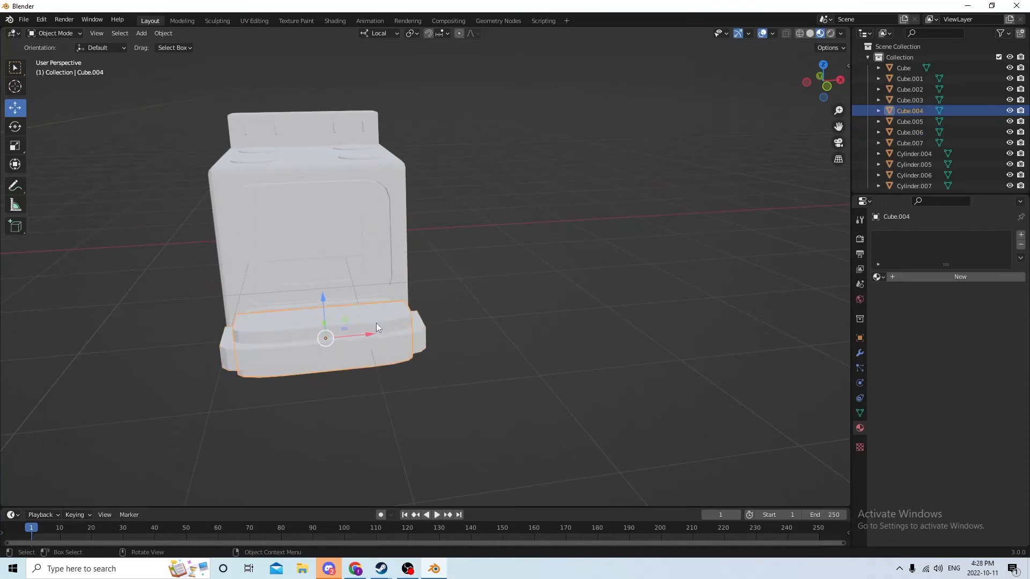
left_click(387, 341, "shift")
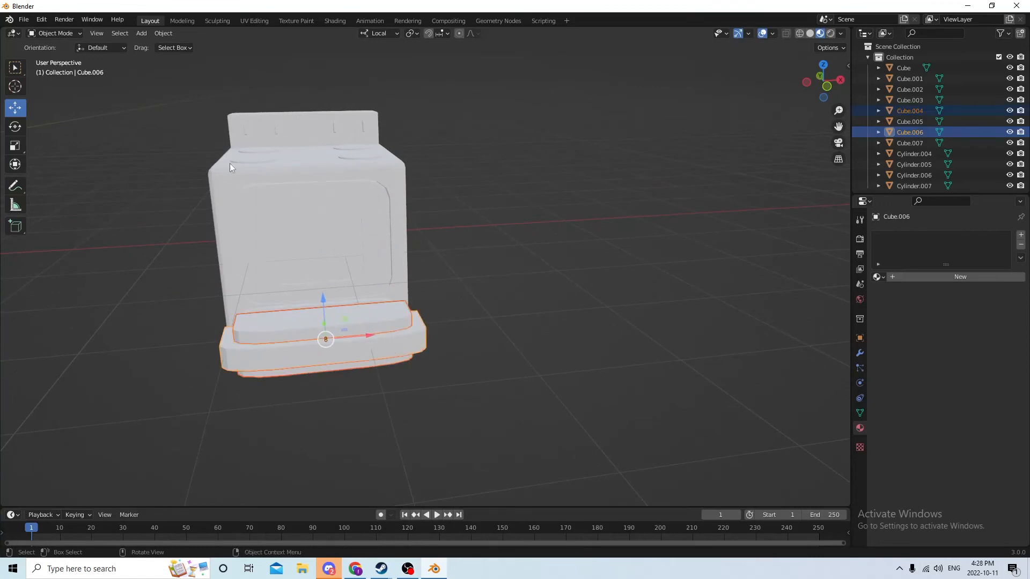
left_click(163, 33)
mouse_move(184, 390)
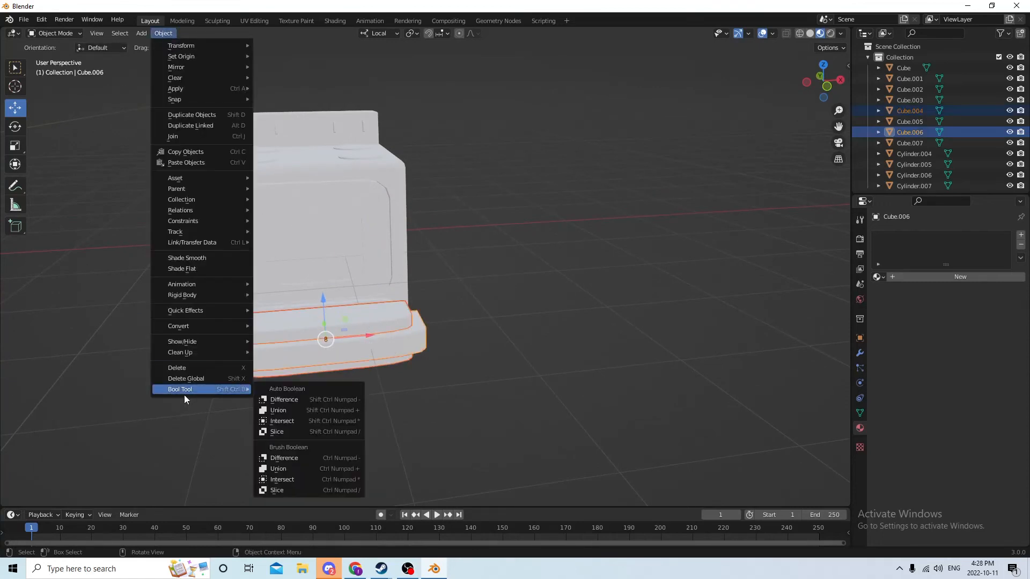
left_click(283, 399)
left_click(621, 288)
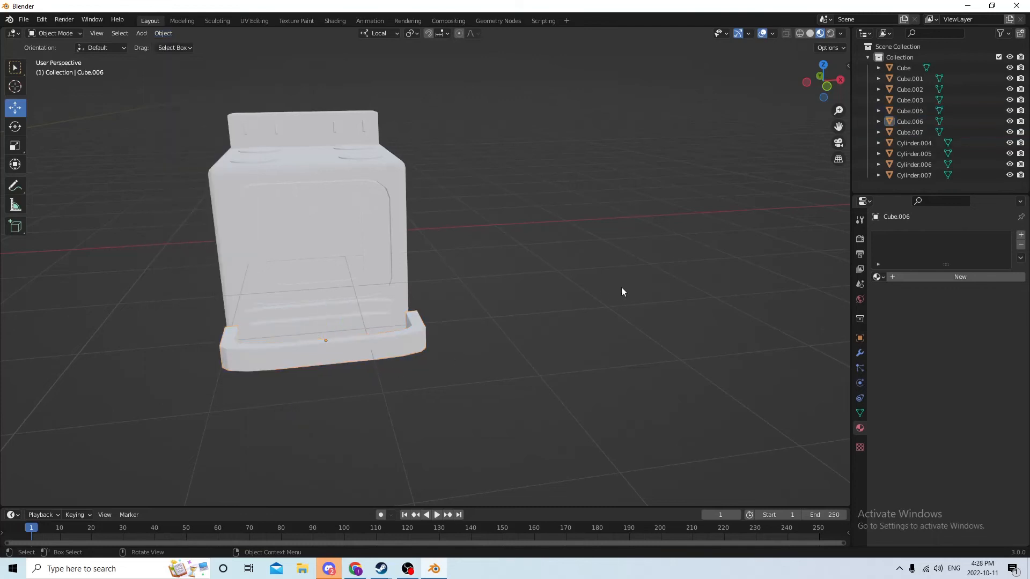
- Move the handle onto the front of the oven door, raise it near the door's upper edge, and centre it along local X
middle_click_drag(623, 291, 682, 344)
left_click(704, 447)
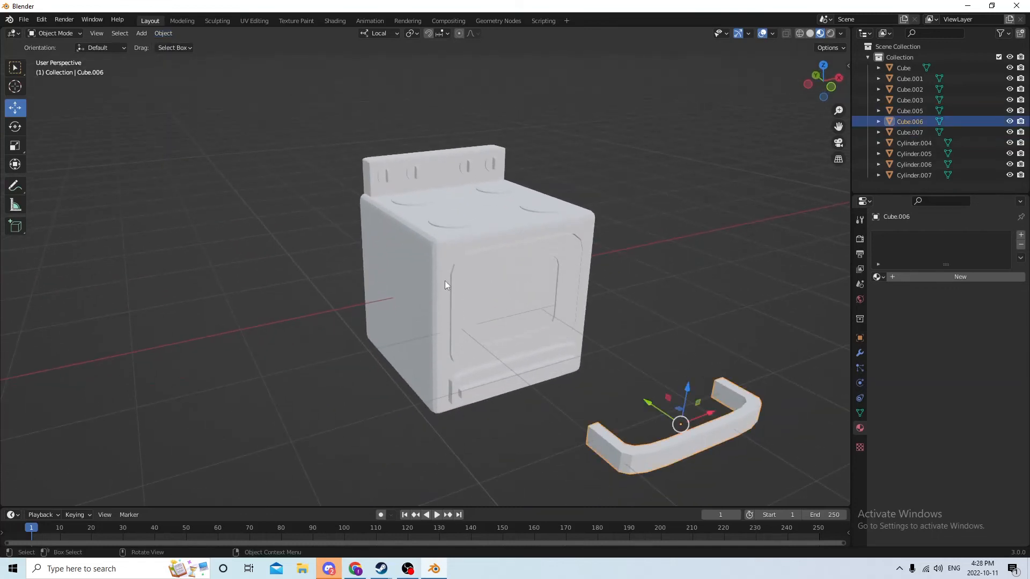
left_click_drag(645, 402, 542, 276)
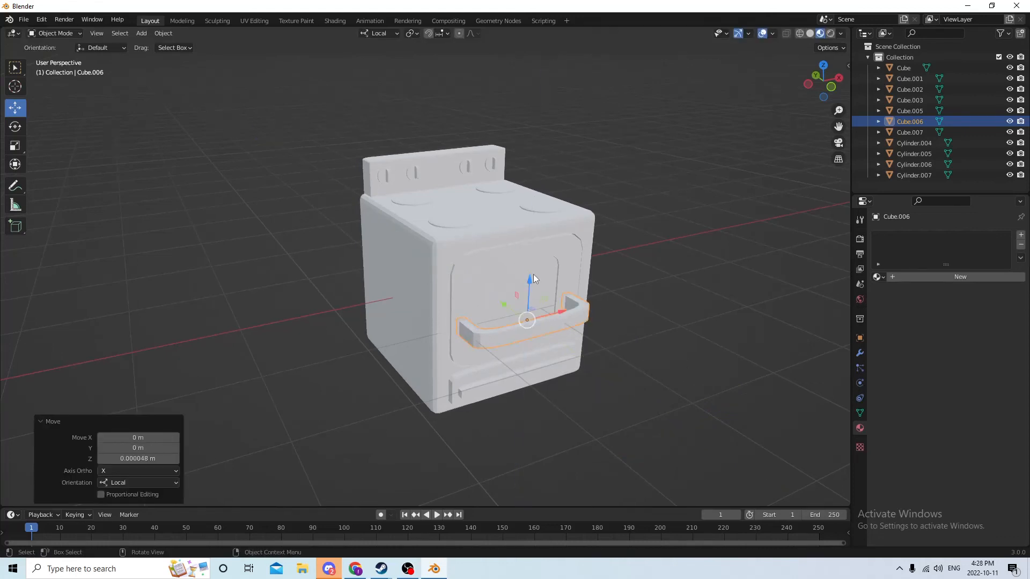
left_click(539, 285)
left_click(557, 317)
left_click_drag(536, 290, 524, 237)
middle_click_drag(523, 237, 502, 230)
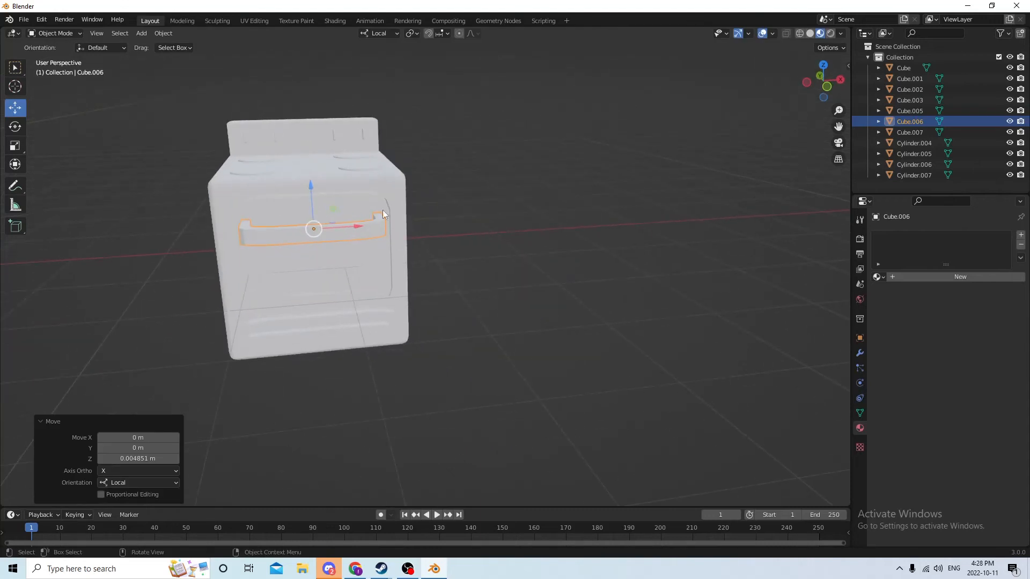
left_click_drag(355, 224, 352, 224)
middle_click_drag(352, 224, 378, 239)
scroll(368, 224, "up", 4)
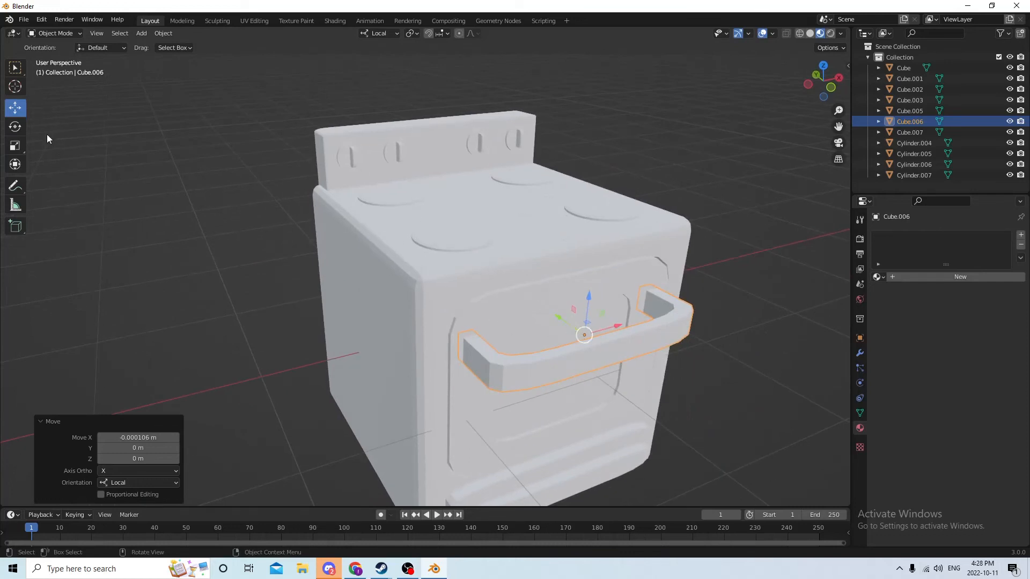
- Scale the handle to 0.545 along local Y so it projects less from the oven door
middle_click_drag(235, 161, 251, 169)
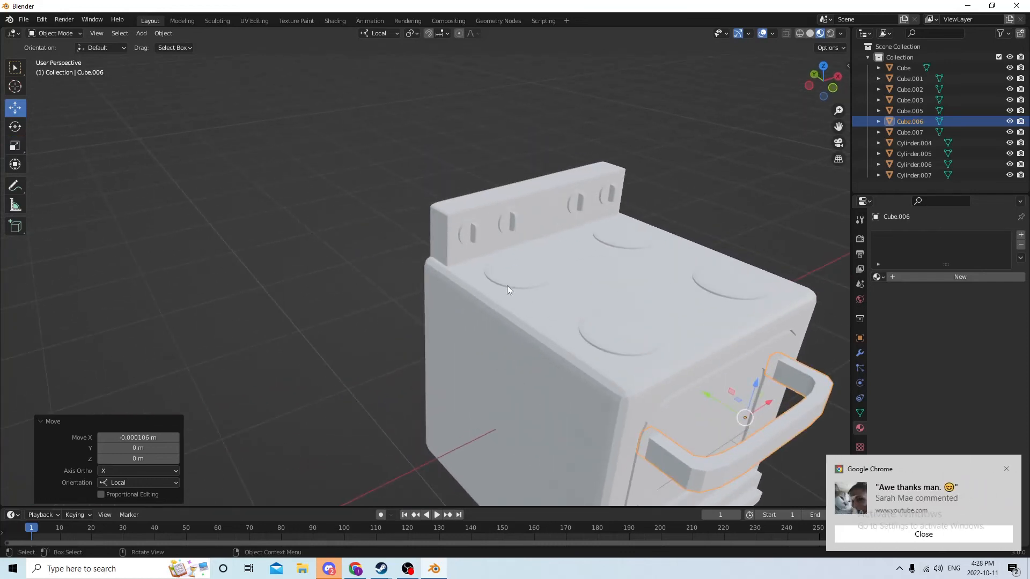
left_click(1006, 470)
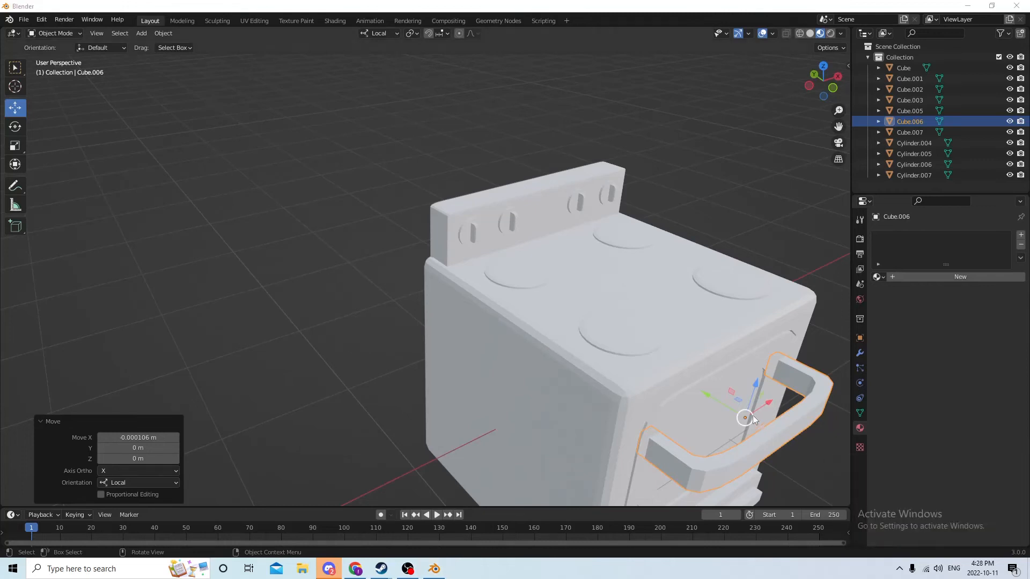
left_click(14, 146)
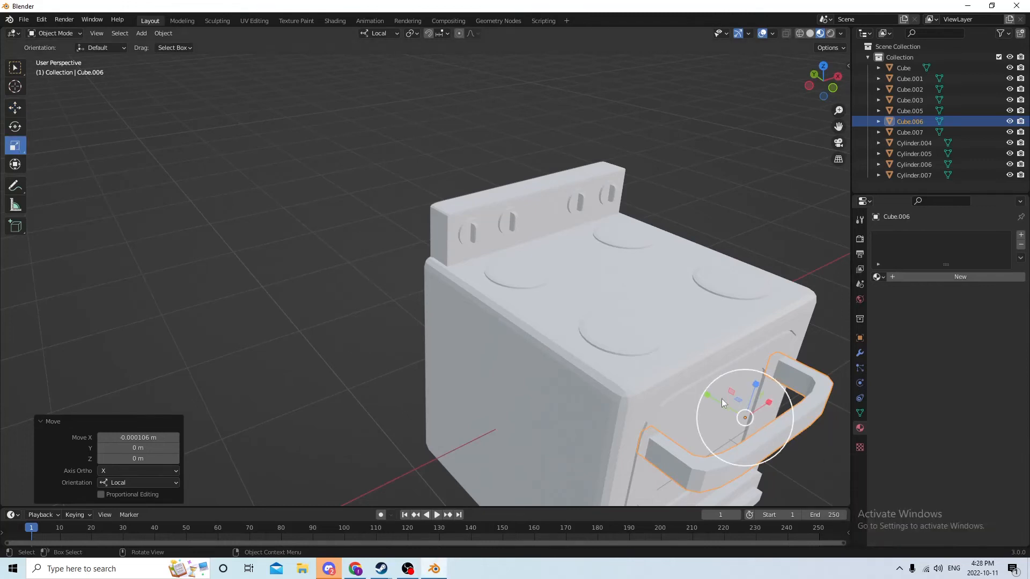
left_click_drag(708, 394, 727, 400)
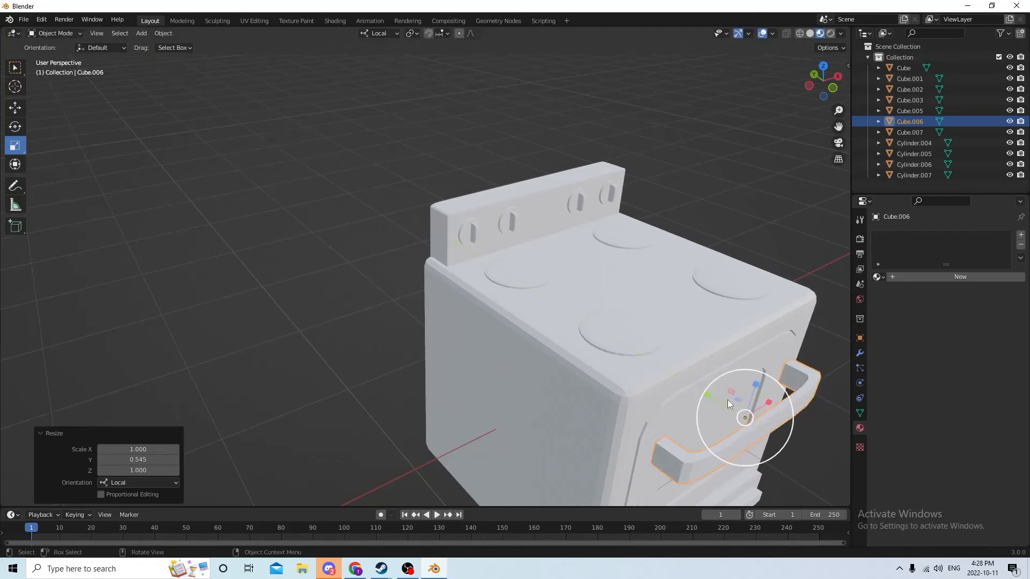
middle_click_drag(728, 400, 703, 385)
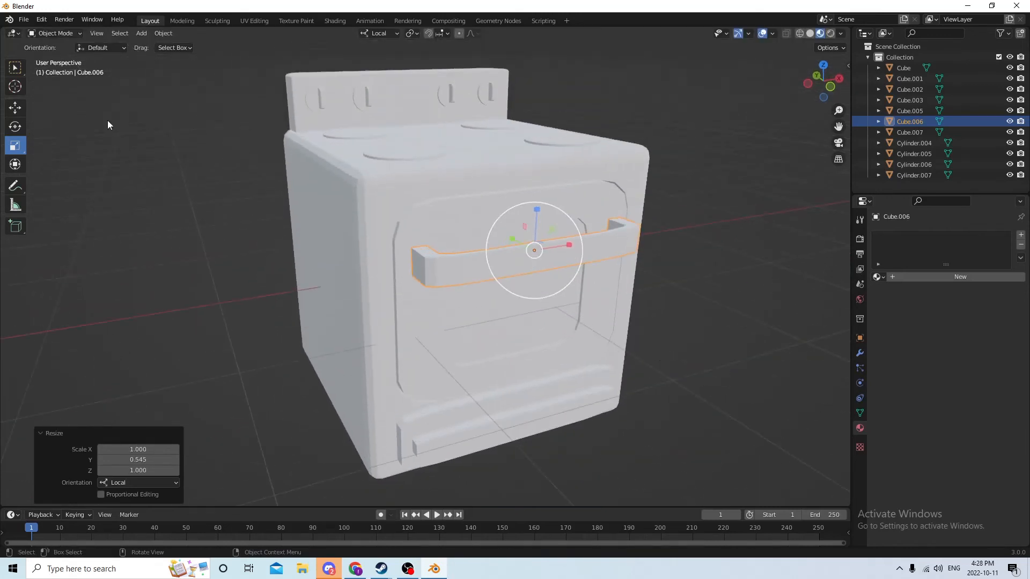
- Raise the handle 0.001276 m along local Z and push it 0.000748 m along local Y into the oven door
left_click(13, 103)
left_click_drag(538, 208, 531, 181)
mouse_move(532, 184)
middle_mouse_down()
mouse_move(549, 208)
mouse_move(552, 197)
mouse_move(541, 199)
middle_mouse_up()
scroll(605, 239, "down", 3)
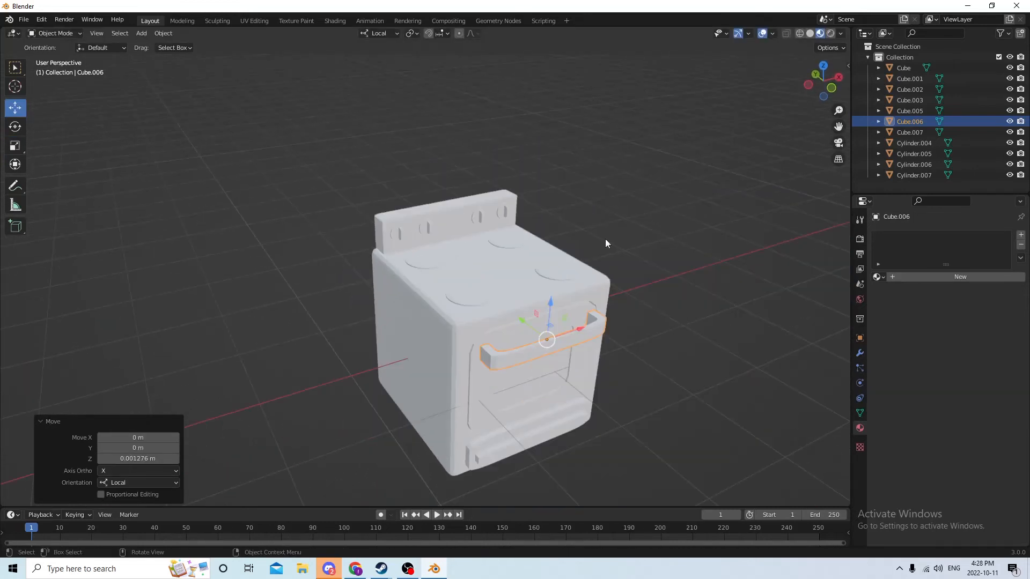
left_click_drag(524, 318, 520, 309)
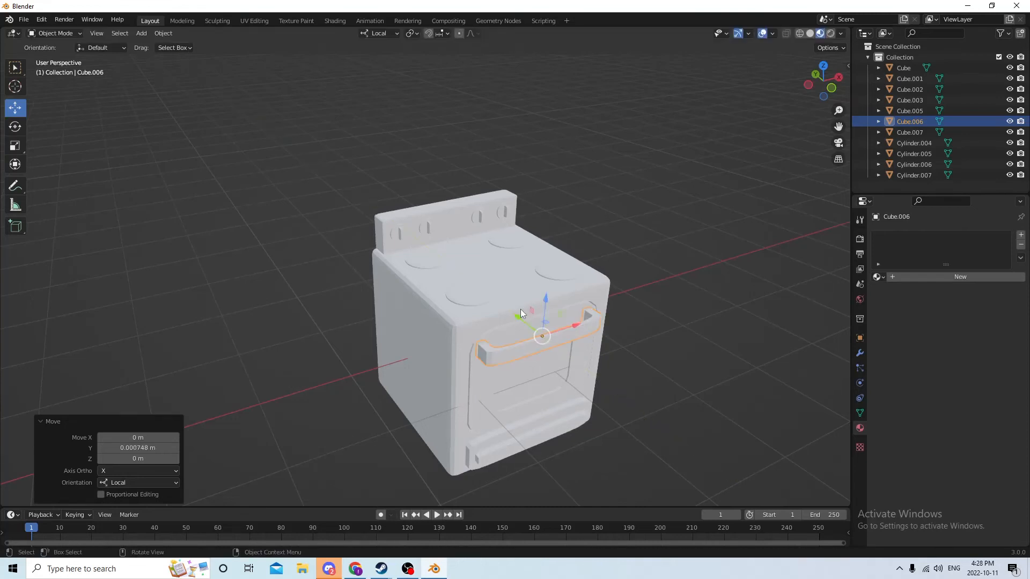
- Join the handle to the oven door panel as a single object
middle_click_drag(521, 309, 535, 283)
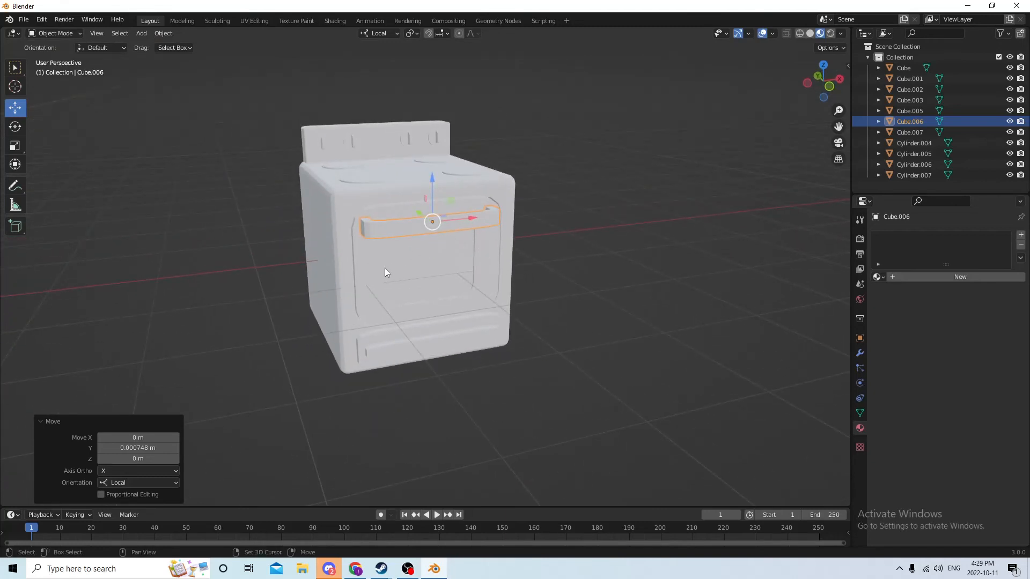
left_click(375, 284, "shift")
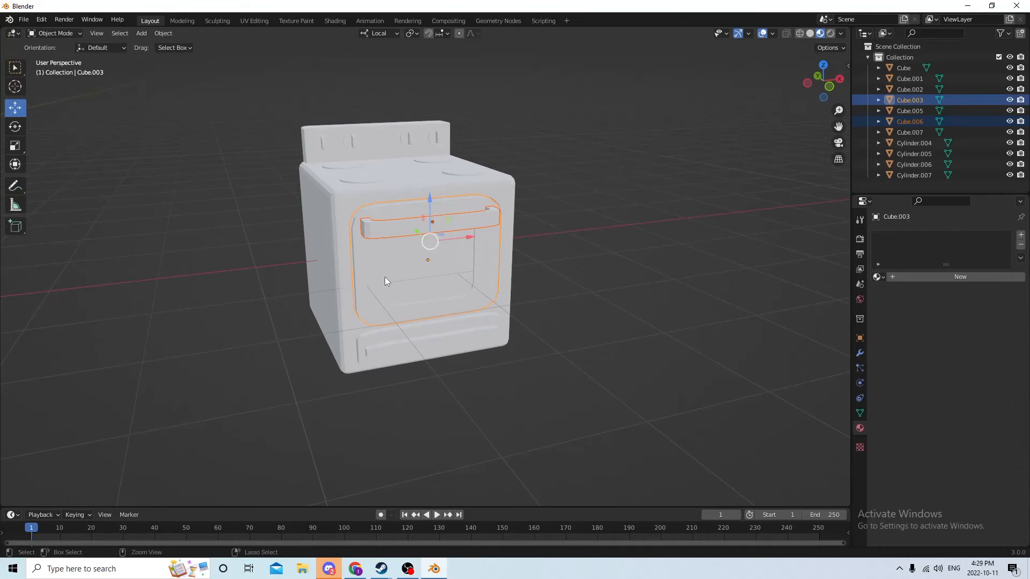
key("ctrl+j")
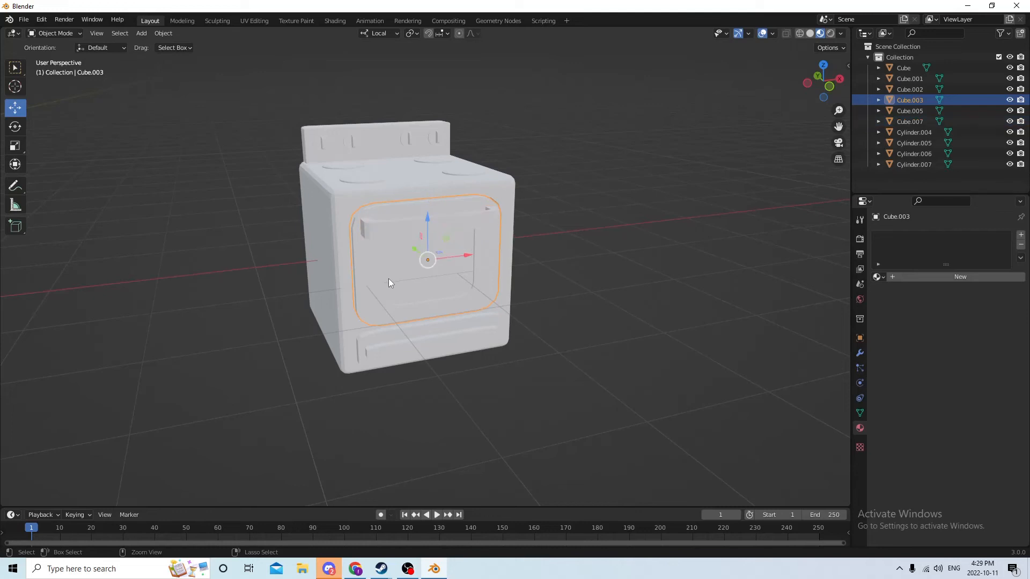
- Test-move the joined door and handle along local Y and along local X, cancelling both moves
mouse_move(559, 248)
middle_mouse_down()
mouse_move(582, 255)
mouse_move(576, 245)
mouse_move(560, 260)
middle_mouse_up()
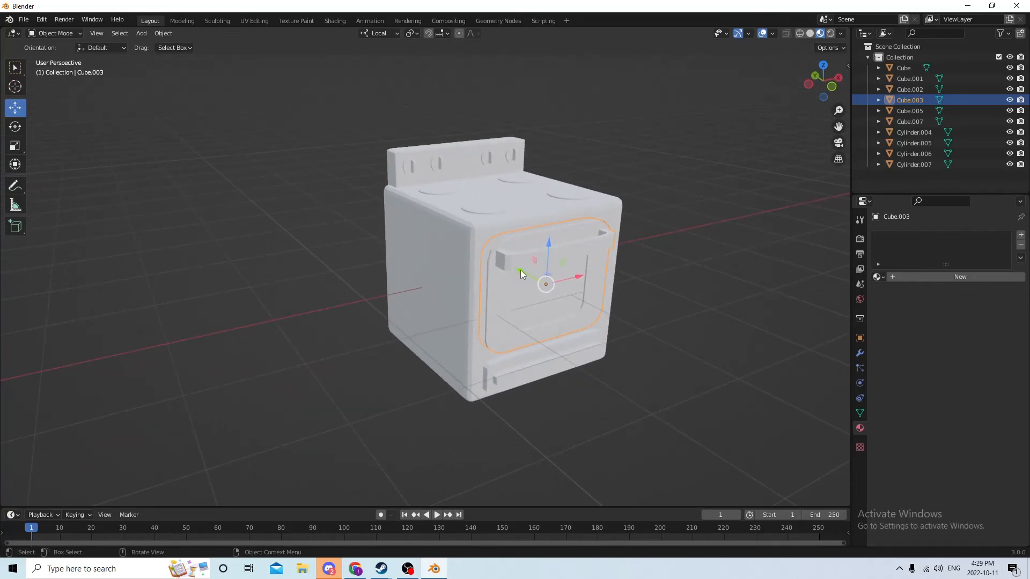
scroll(664, 283, "down", 3)
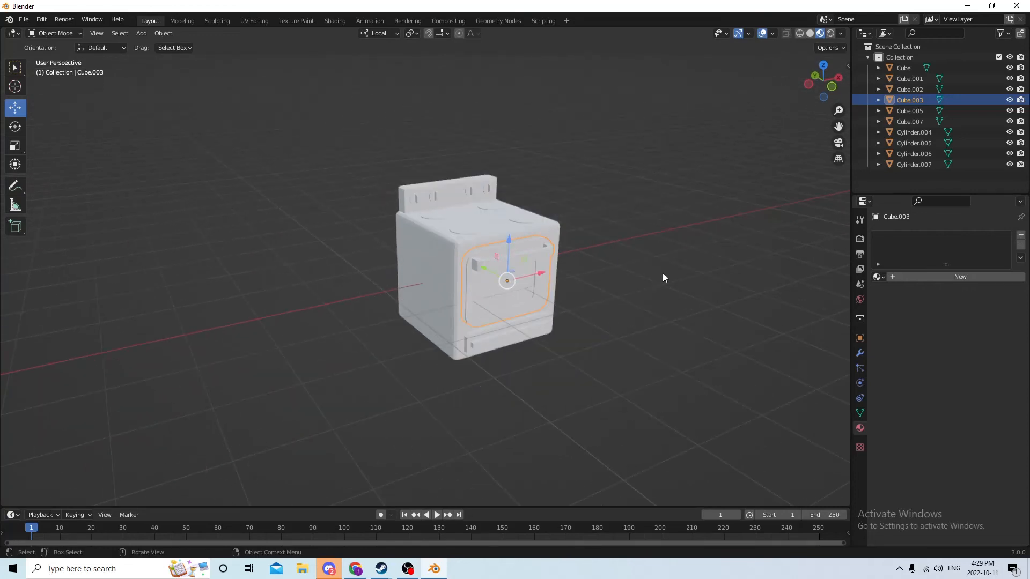
scroll(662, 278, "up", 3)
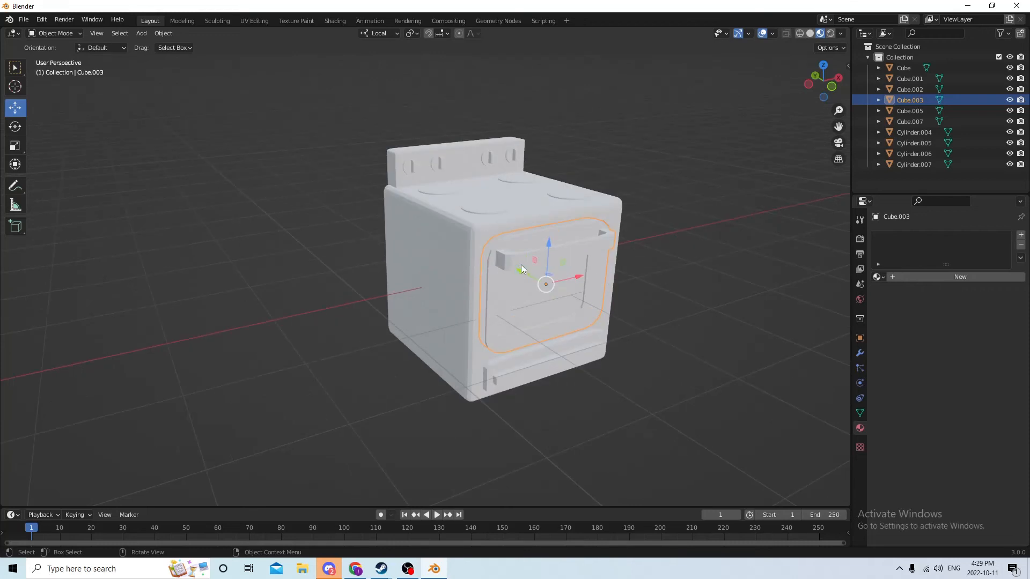
left_click_drag(524, 270, 605, 287)
right_click(604, 287)
middle_click_drag(627, 297, 565, 266)
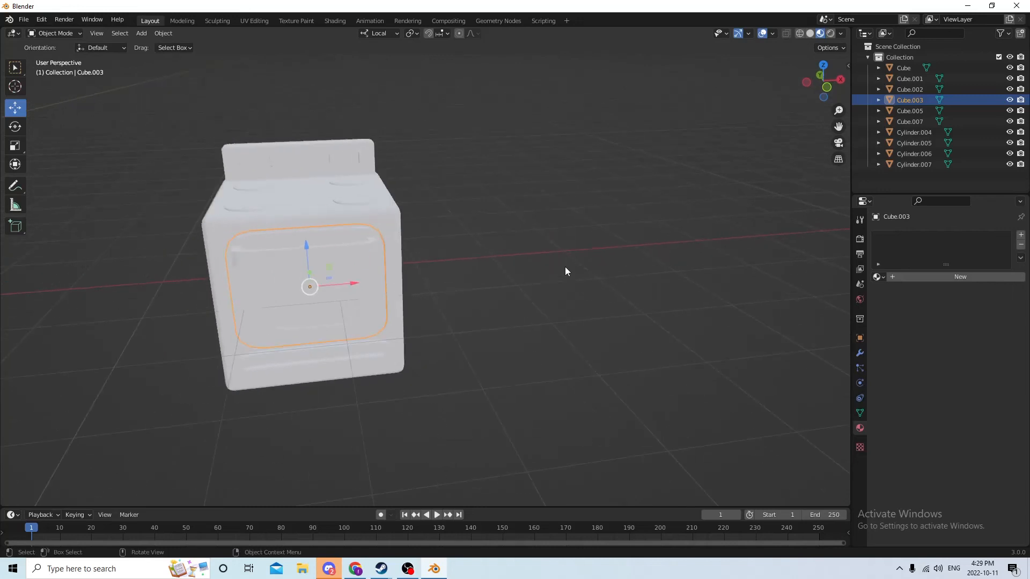
left_click_drag(352, 284, 640, 275)
right_click(639, 274)
middle_click_drag(637, 273, 630, 234)
scroll(662, 241, "up", 6)
scroll(646, 236, "down", 5)
scroll(637, 226, "down", 5)
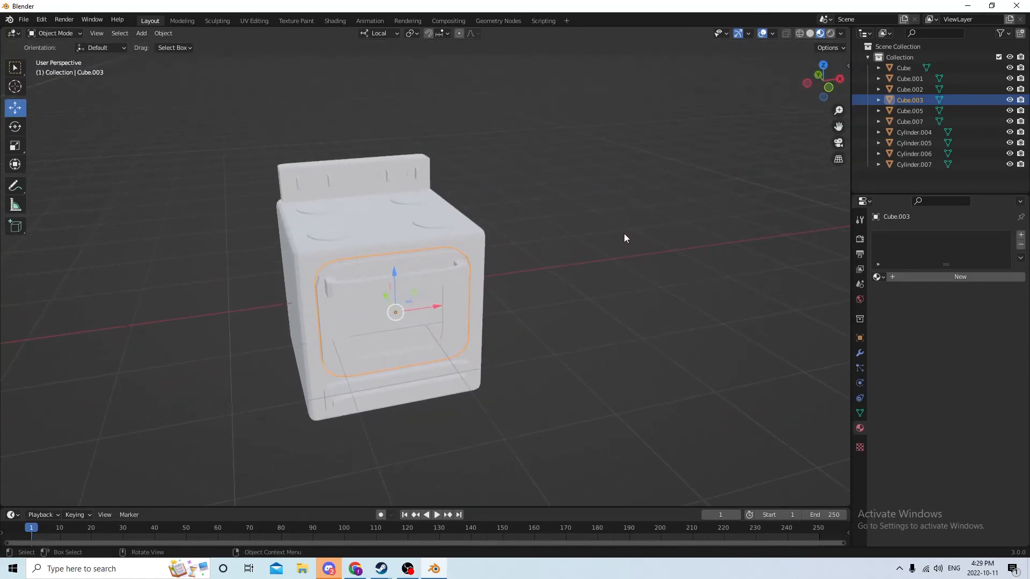
- Select the entire mesh of the door and handle and give it a new material with a bright green base color
key("Tab")
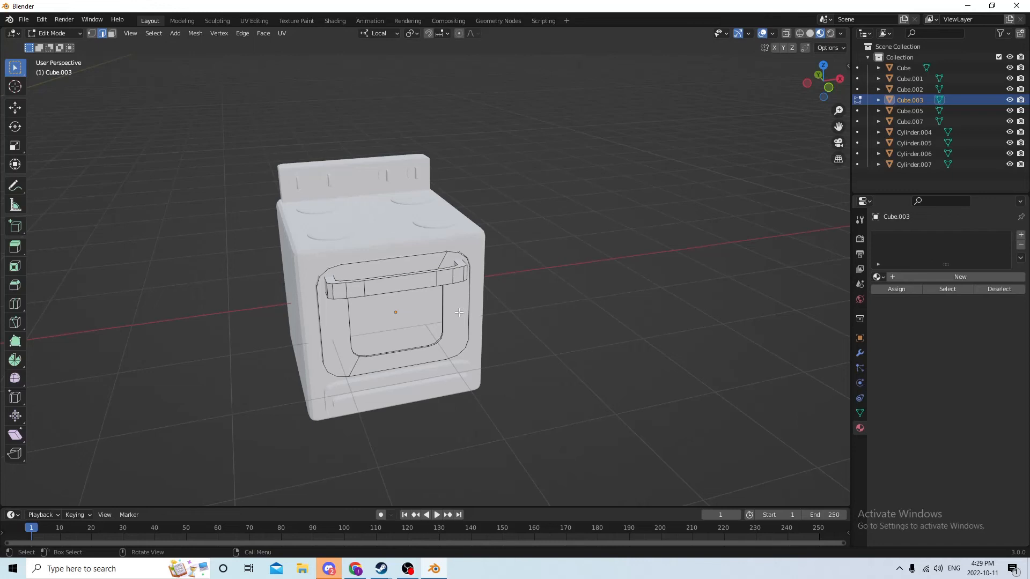
key("a")
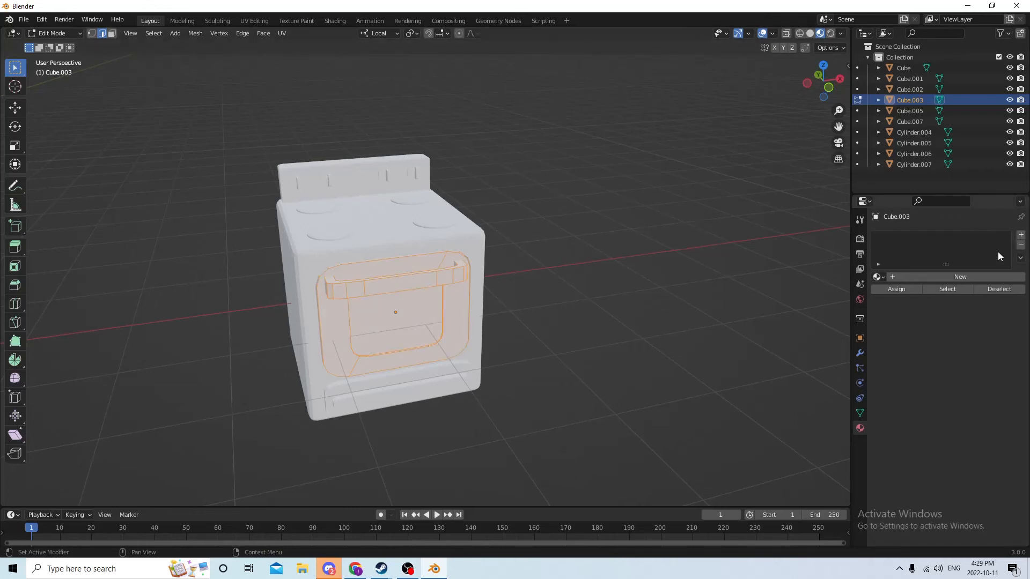
left_click(961, 276)
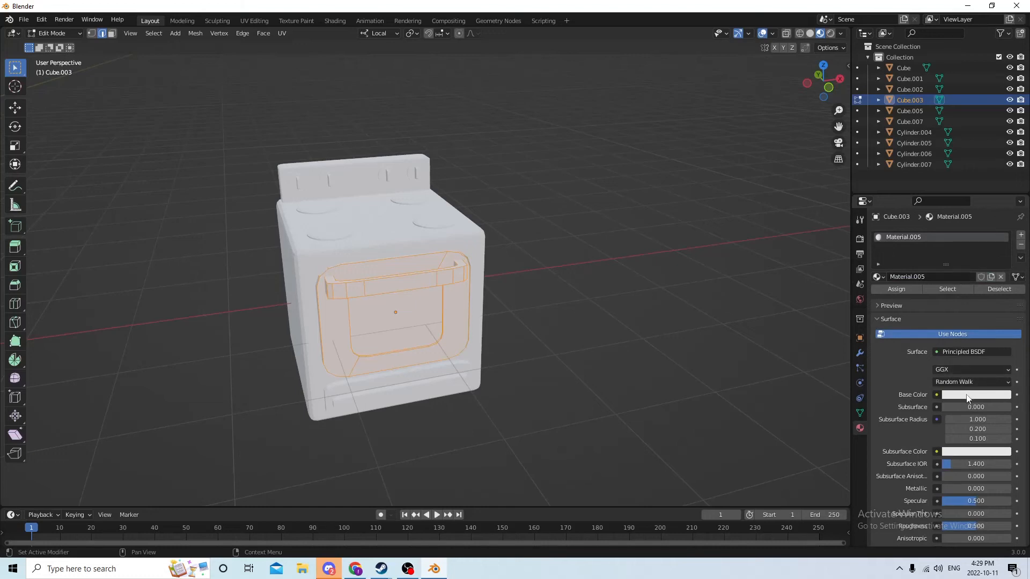
left_click(967, 395)
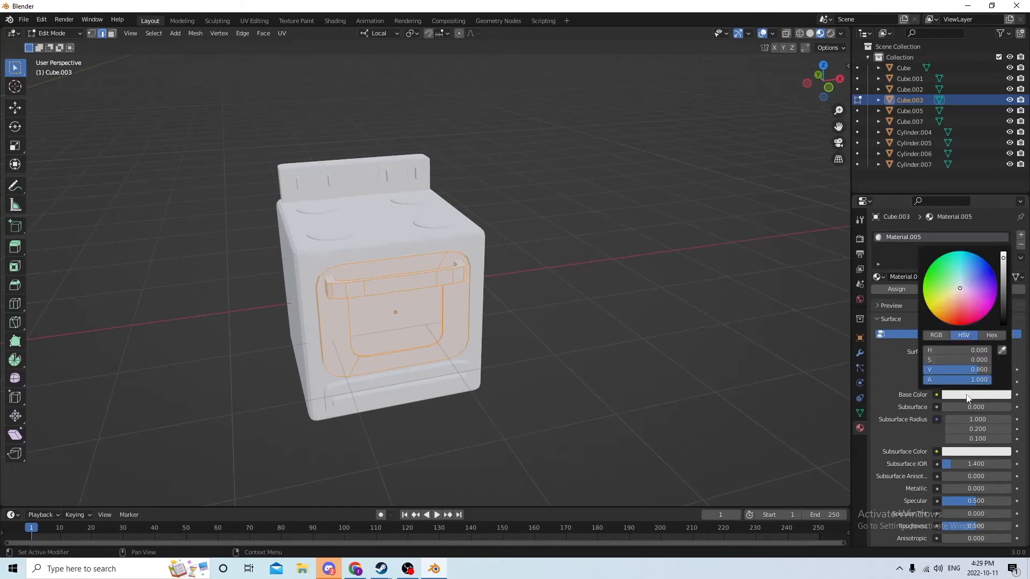
left_click(956, 287)
left_click_drag(956, 288, 929, 285)
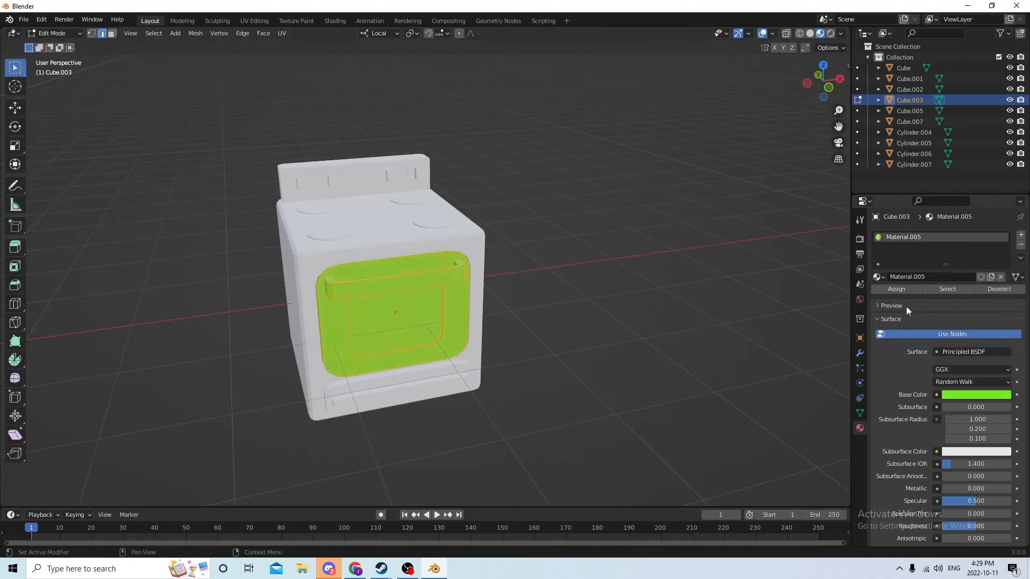
- Assign a second new material with a blue base color (H 0.663, S 0.913, V 0.800) to the oven door's window face only
middle_click_drag(688, 289, 695, 281)
key("alt+a")
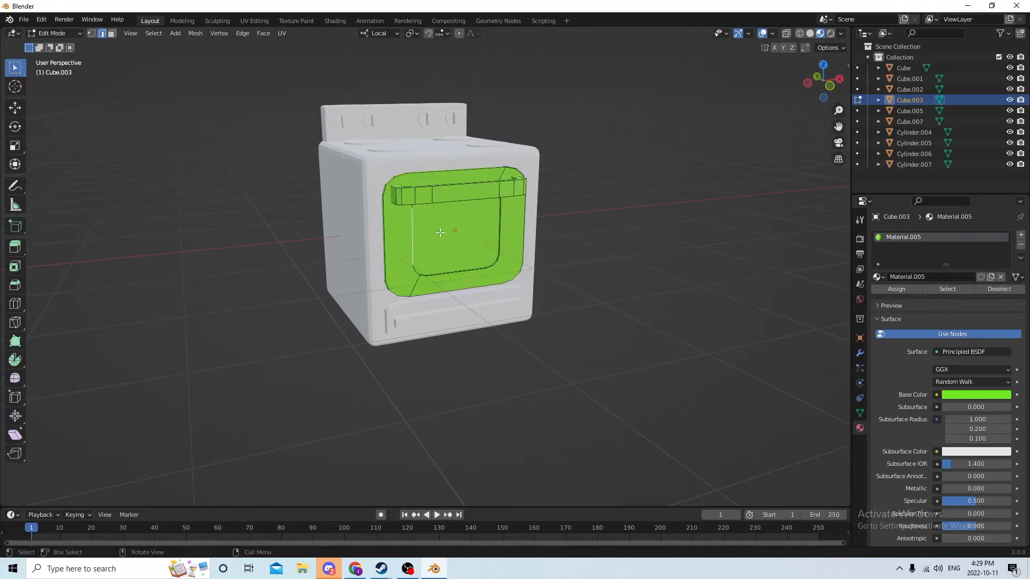
left_click(111, 35)
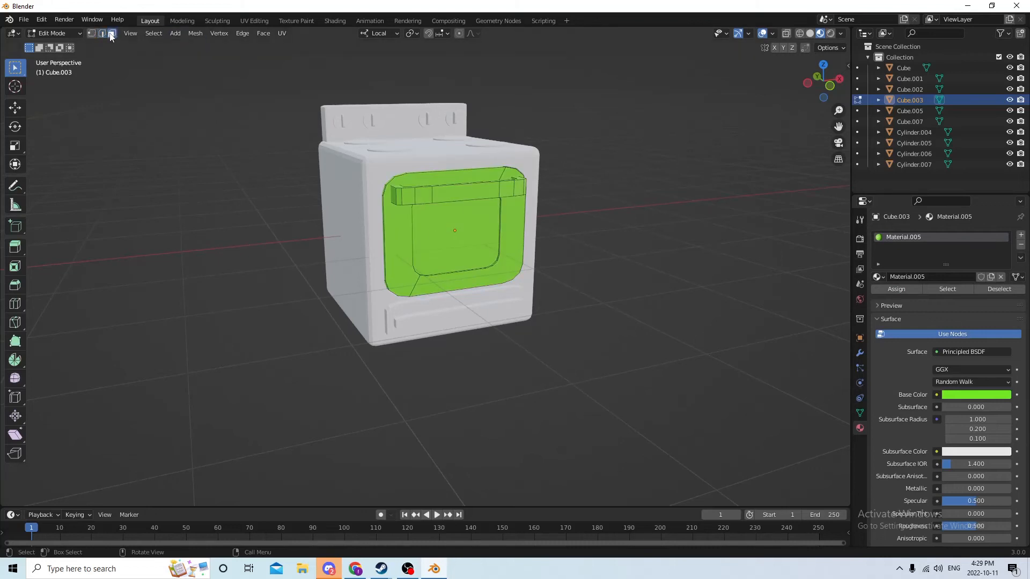
left_click(436, 237)
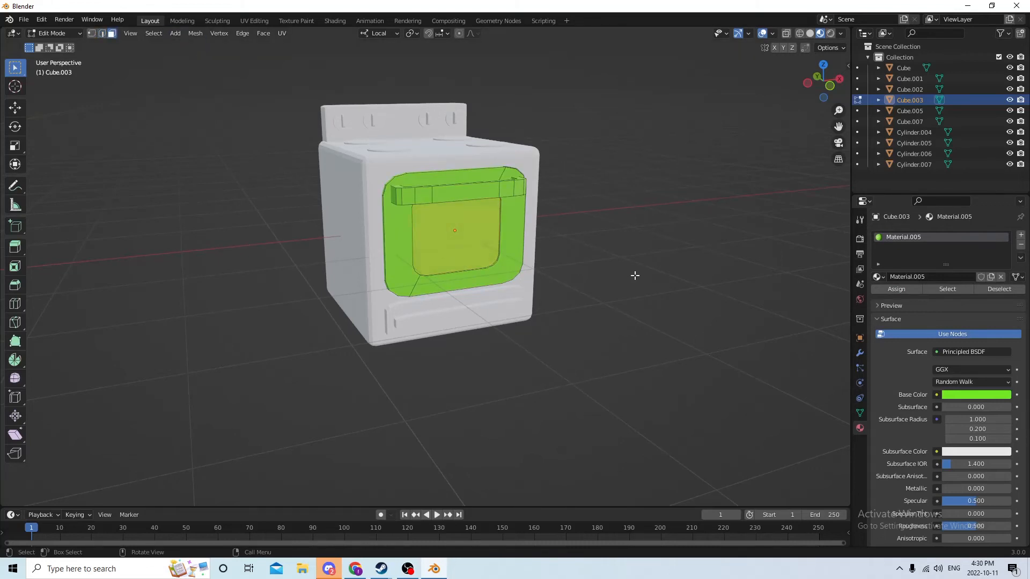
left_click(1021, 235)
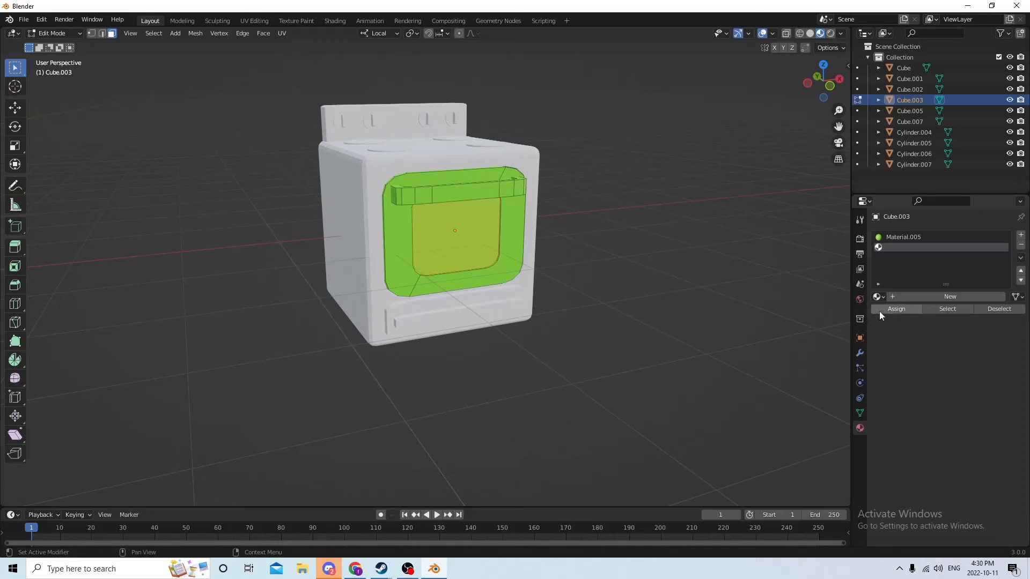
left_click(922, 298)
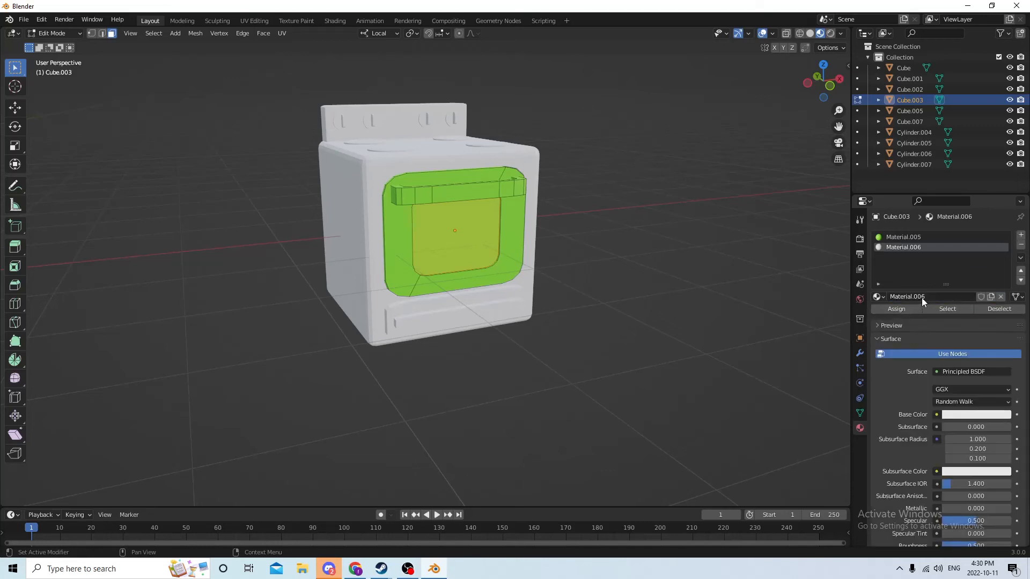
left_click(974, 416)
left_click_drag(960, 307, 981, 294)
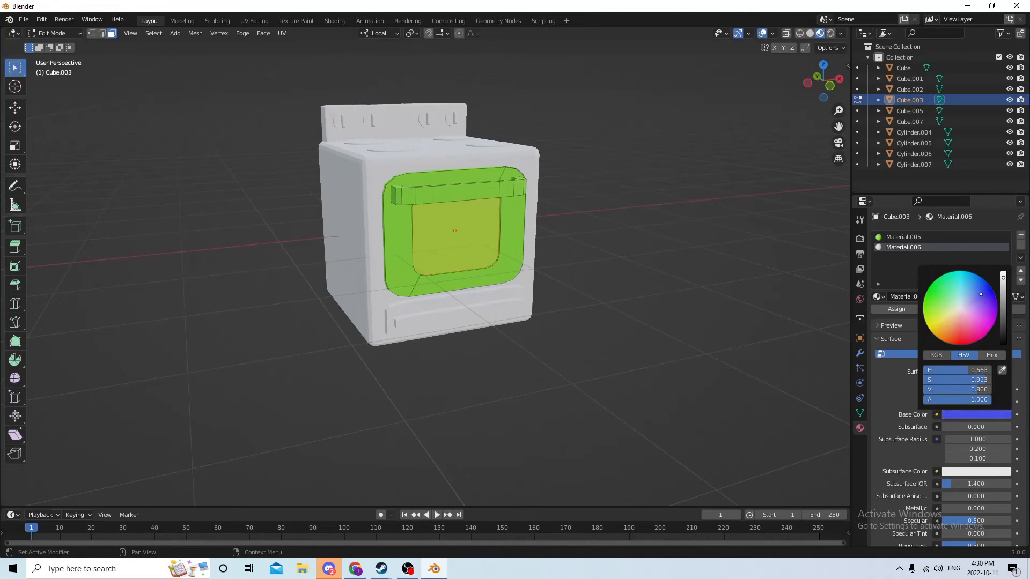
left_click(895, 309)
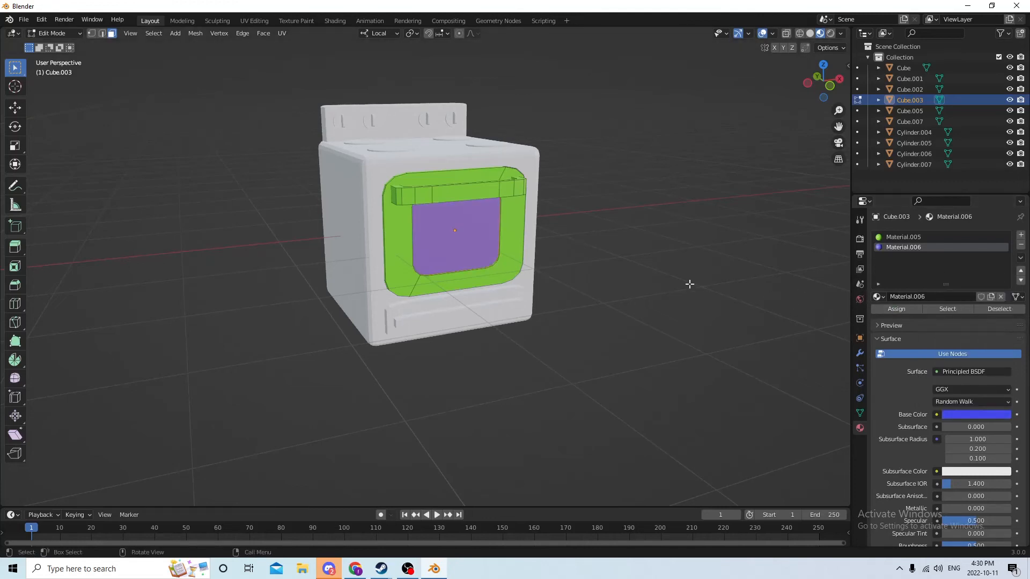
- Select the oven door handle's linked geometry and assign it a third new material with a turquoise base color
scroll(685, 282, "up", 6)
scroll(666, 288, "down", 4)
mouse_move(665, 288)
middle_mouse_down()
mouse_move(655, 307)
mouse_move(666, 295)
middle_mouse_up()
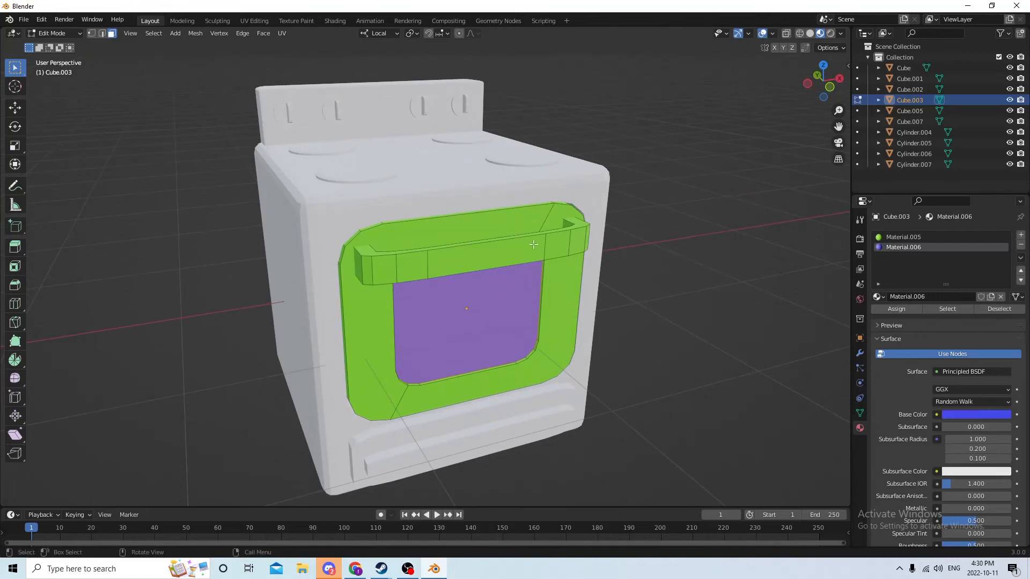
key("l")
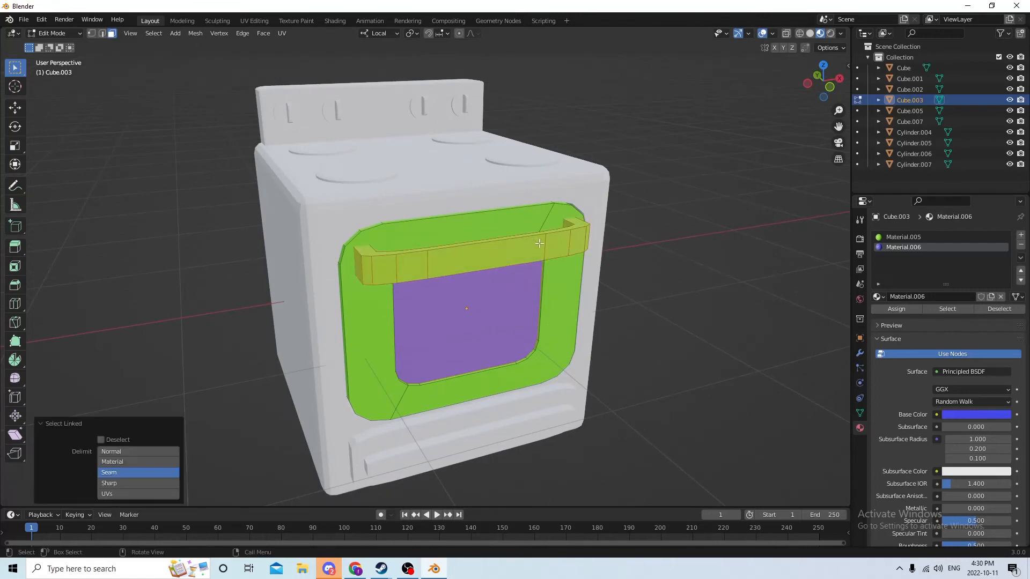
left_click(1020, 234)
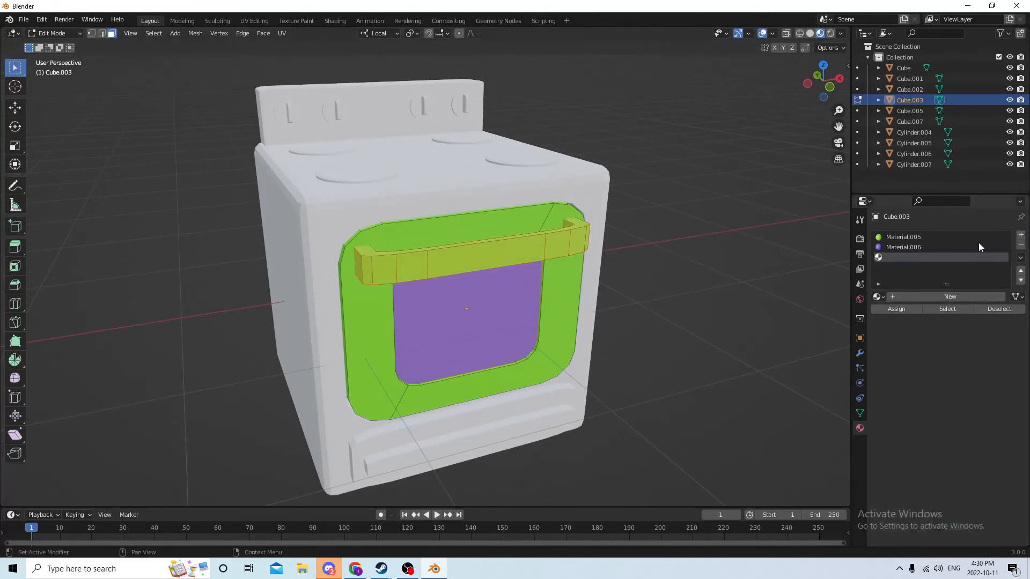
left_click(922, 294)
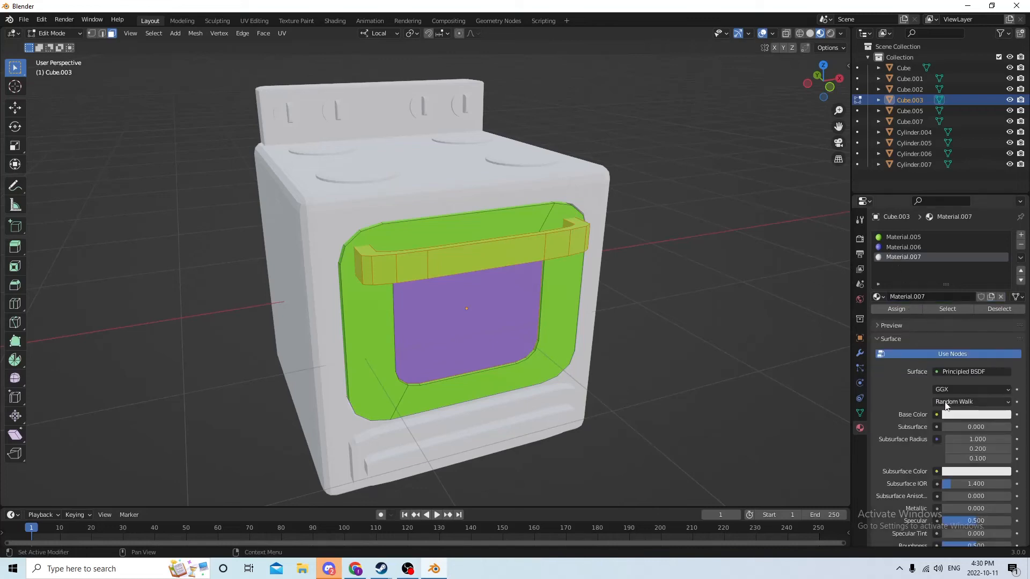
left_click(961, 416)
left_click(960, 416)
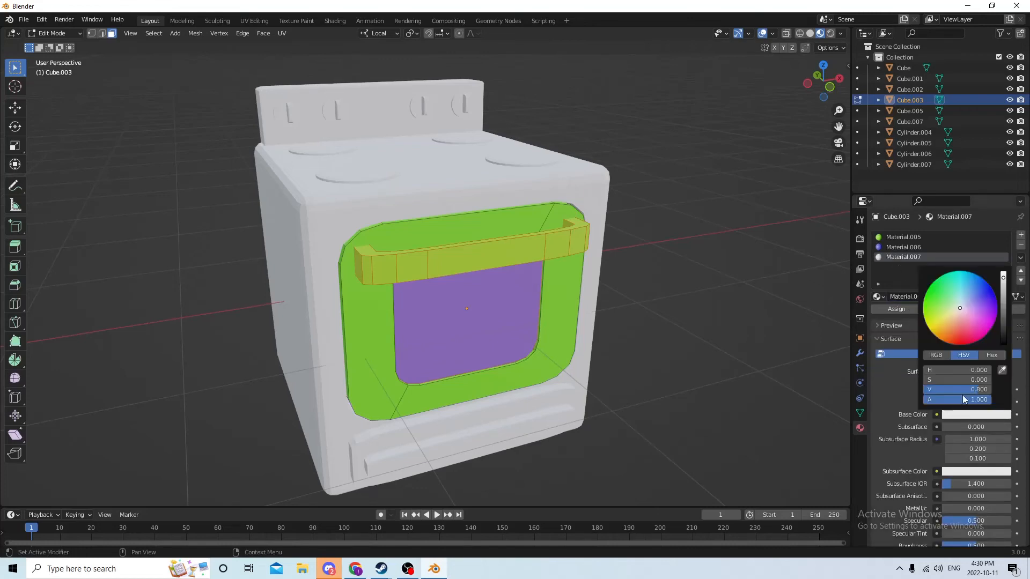
left_click(952, 282)
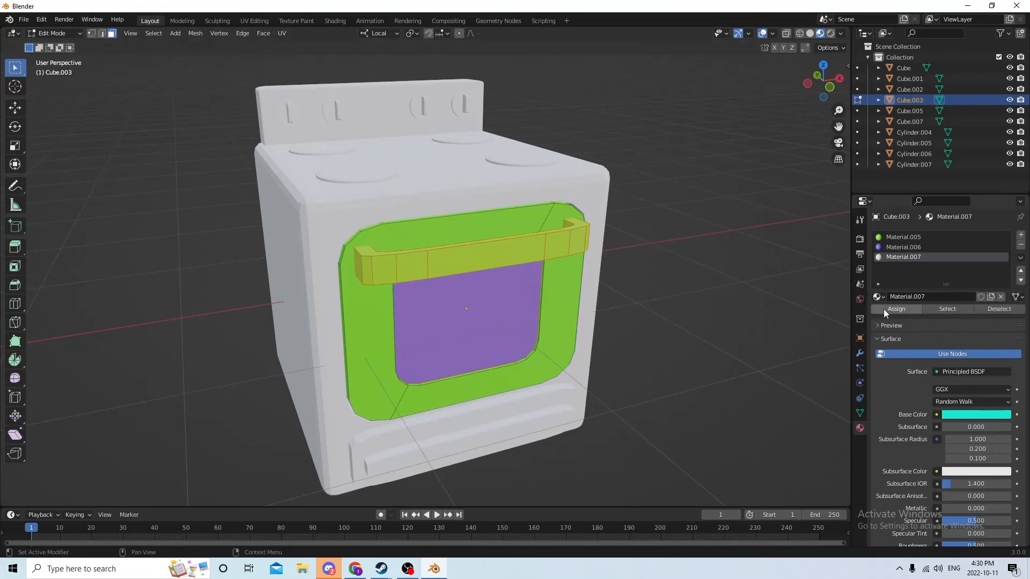
- Reassign the existing blue material to the oven door's window face, finish editing the door and deselect it
middle_click_drag(749, 252, 724, 223)
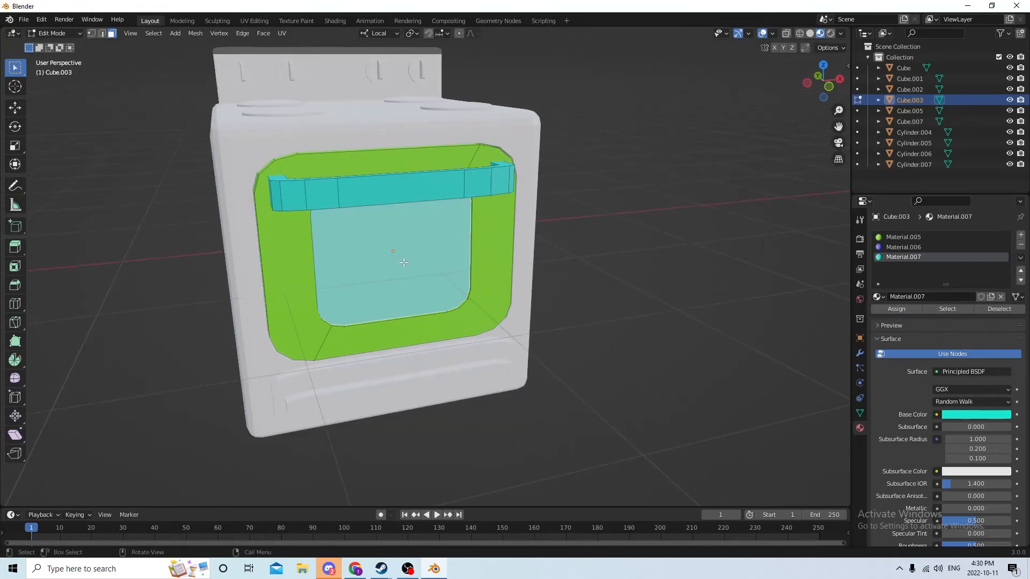
left_click(894, 247)
left_click(874, 307)
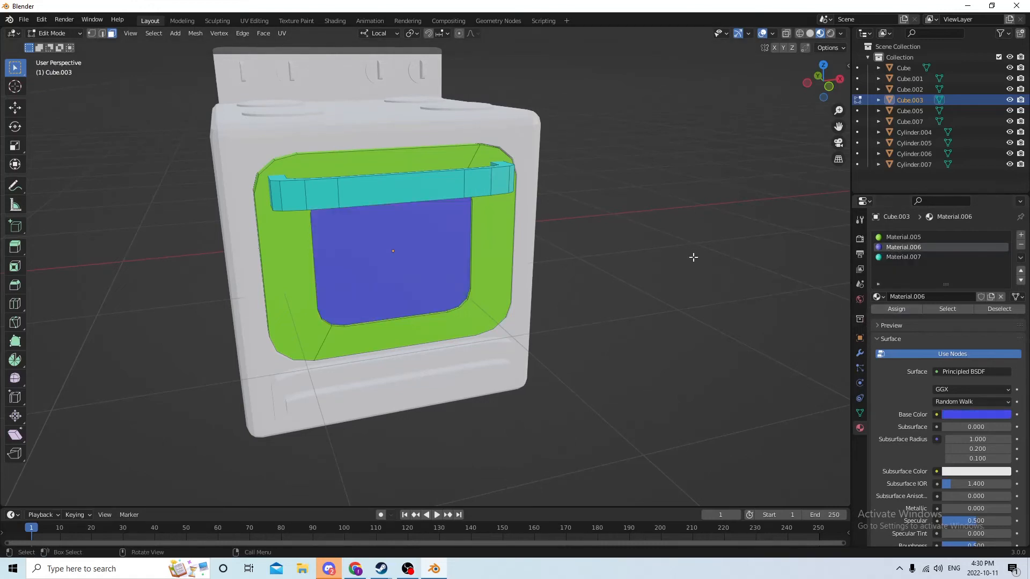
scroll(697, 246, "down", 3)
middle_click_drag(696, 246, 708, 246)
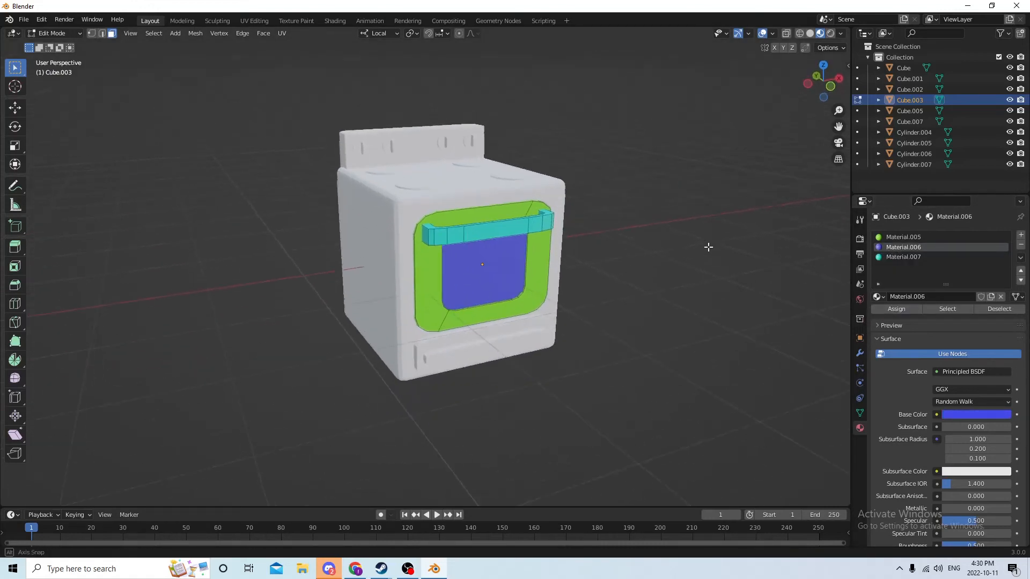
scroll(708, 246, "up", 2)
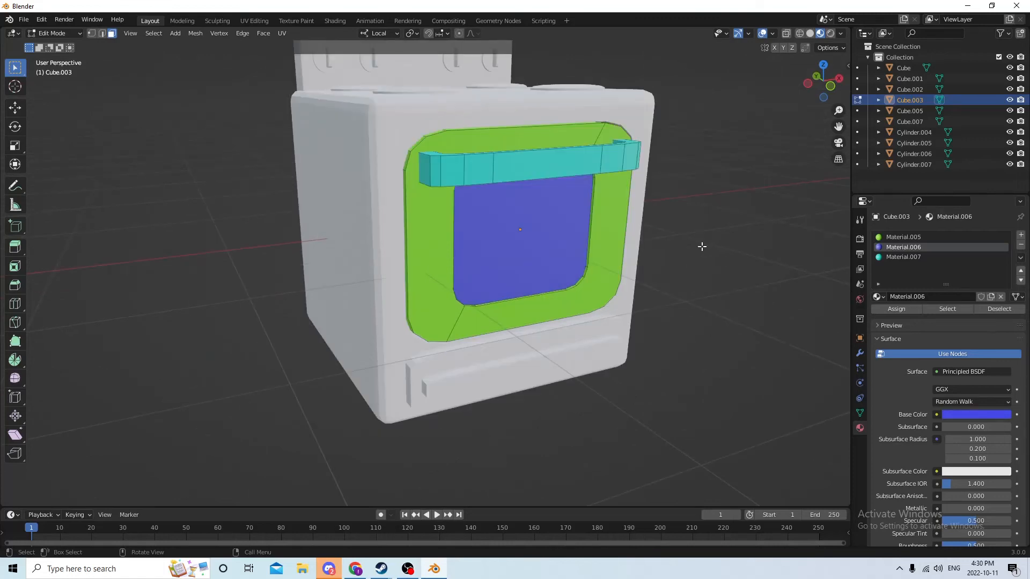
scroll(702, 246, "down", 2)
scroll(701, 245, "up", 2)
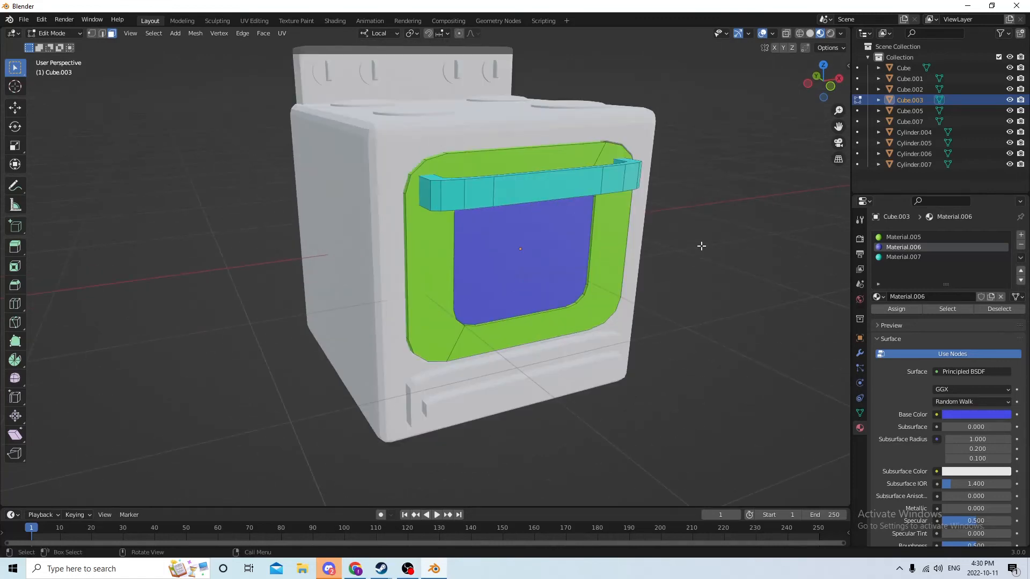
key("Tab")
scroll(699, 236, "up", 3)
left_click(659, 244)
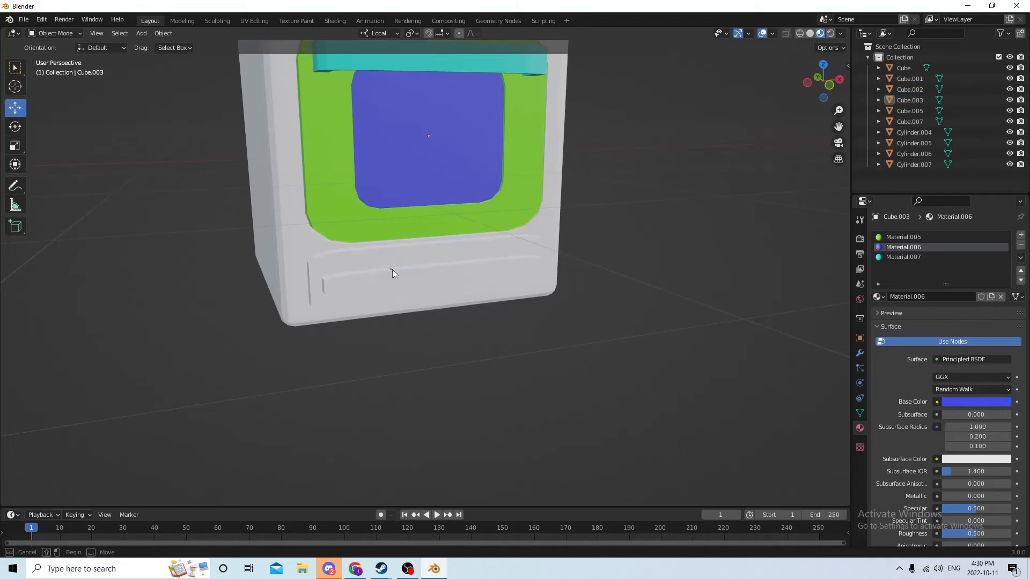
- Edit the drawer panel below the oven door and assign its whole mesh a new material with a bright green base color
left_click(391, 269)
left_click(488, 259)
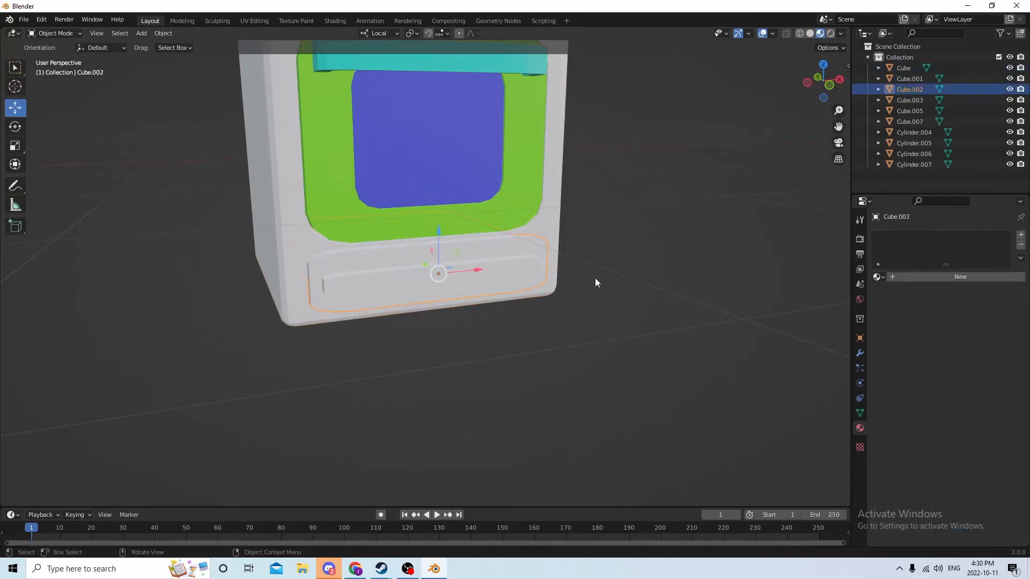
key("Tab")
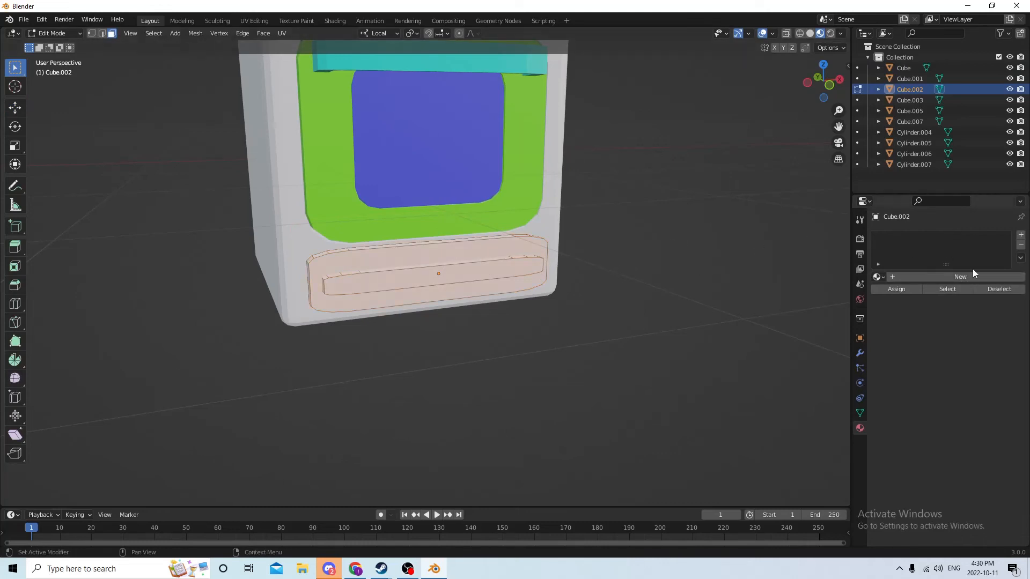
left_click(1021, 234)
left_click(946, 277)
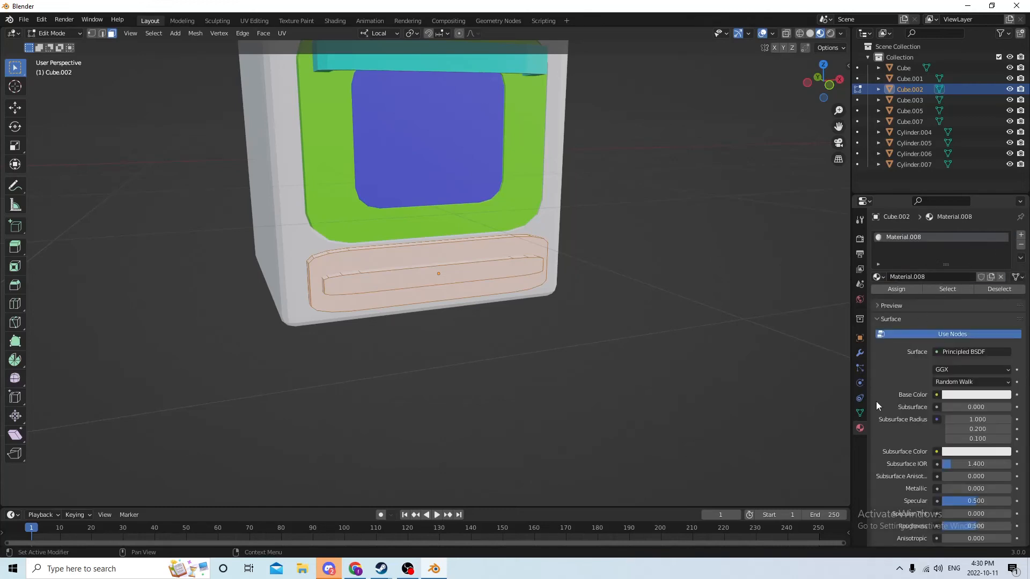
left_click(967, 395)
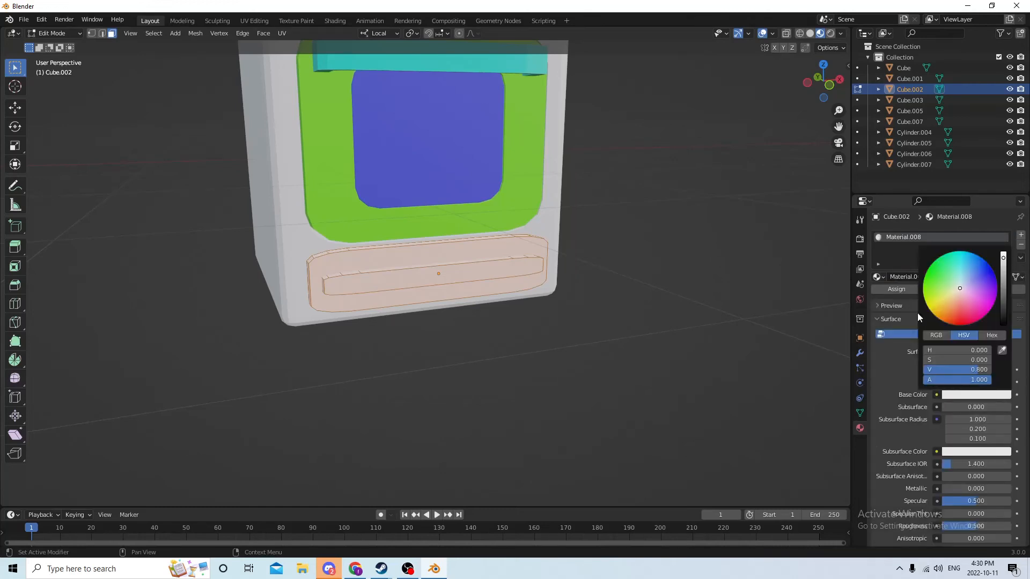
left_click(928, 278)
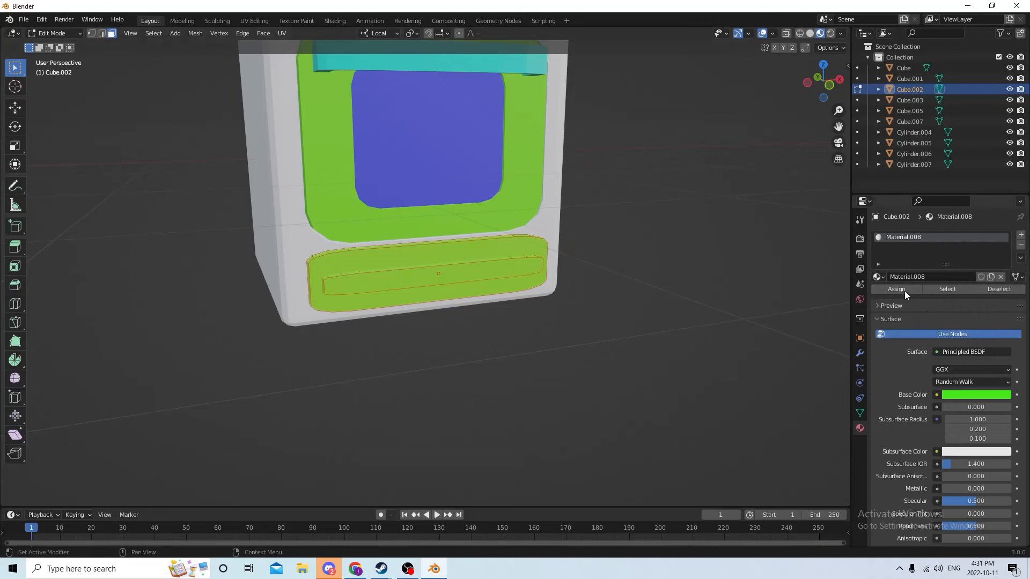
left_click(703, 304)
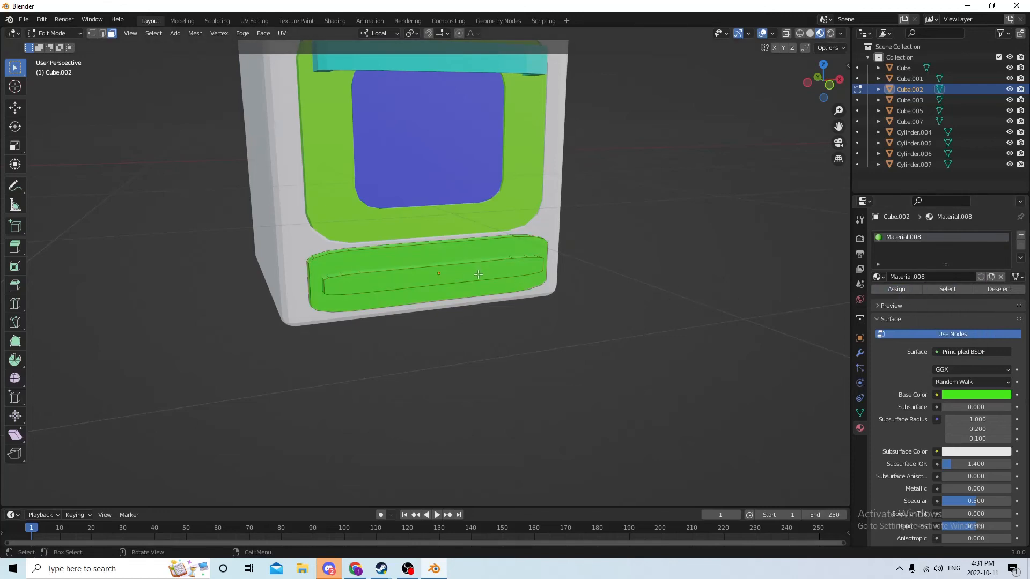
- Assign the drawer's handle bar a second new material with a cyan base color (H 0.527, S 0.998, V 0.800)
key("l")
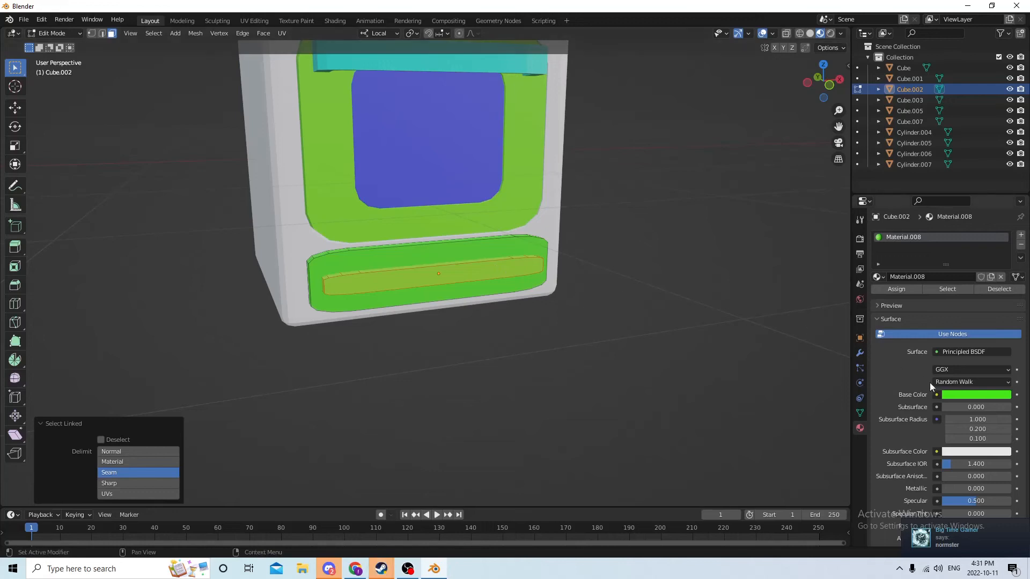
left_click(1020, 236)
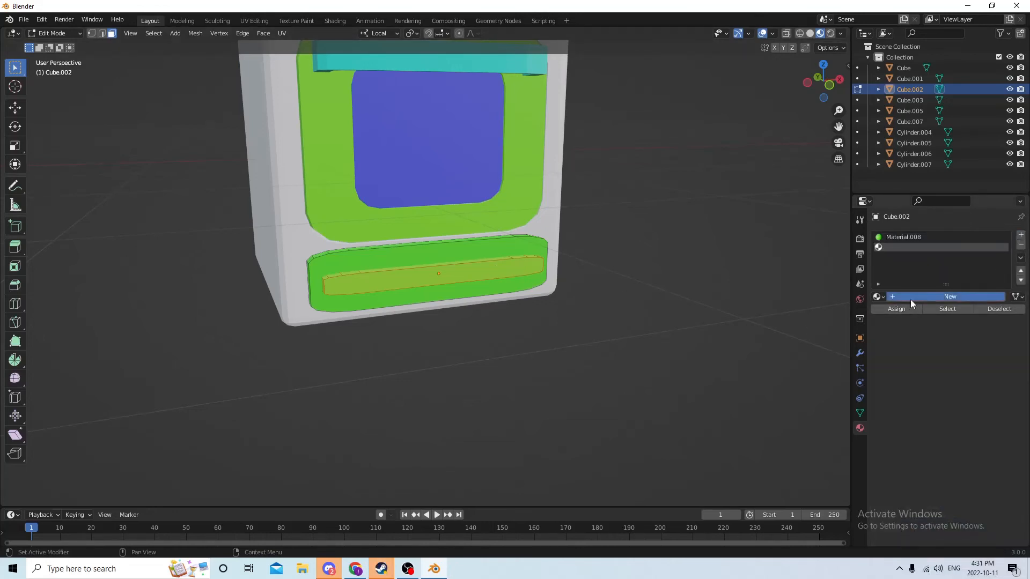
left_click(910, 298)
left_click(978, 416)
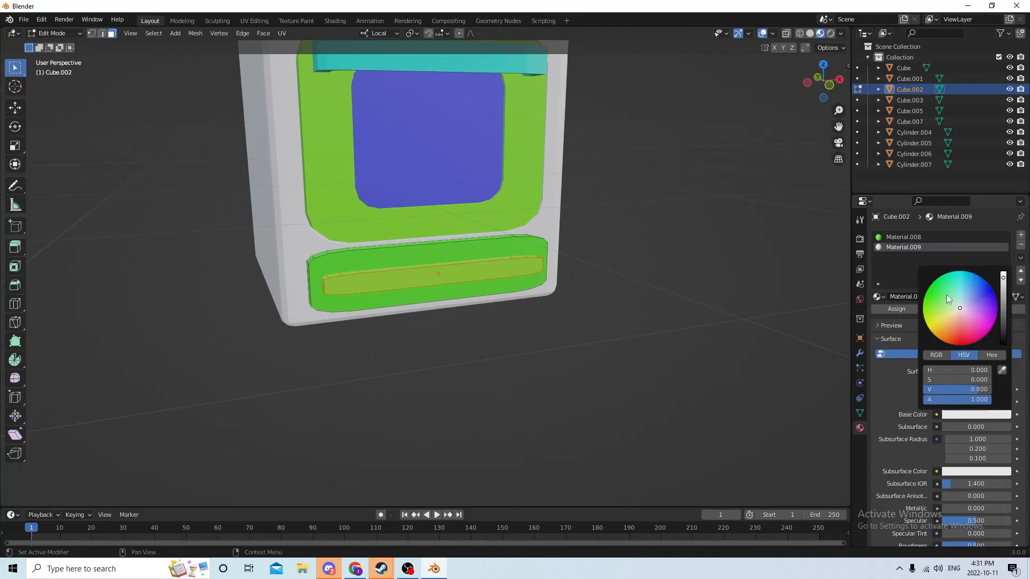
left_click(963, 271)
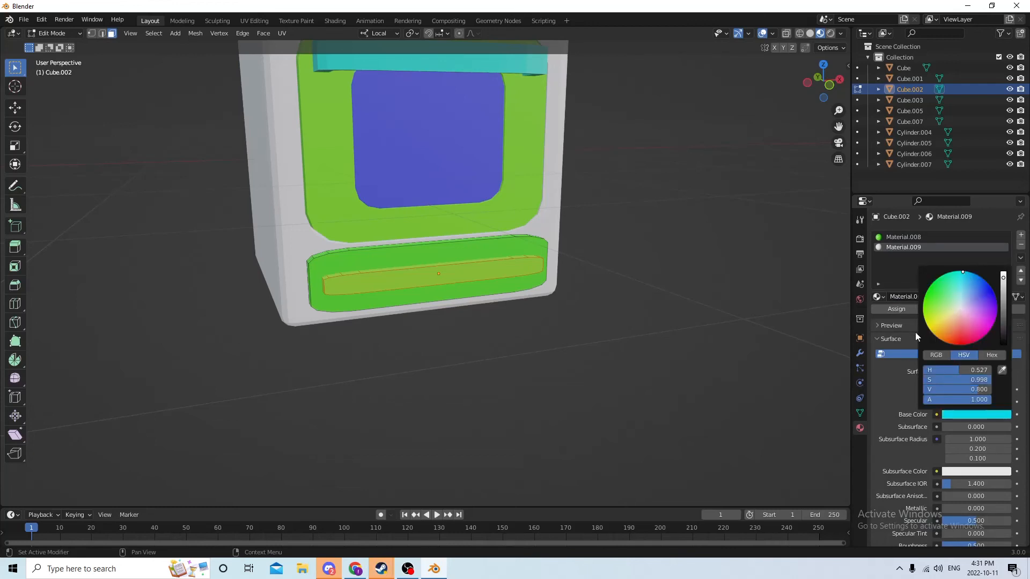
left_click(884, 309)
- Examine the stove's cooktop and knob panel from above and from different angles
scroll(610, 274, "down", 5)
middle_click_drag(616, 292, 555, 303)
scroll(538, 268, "up", 3)
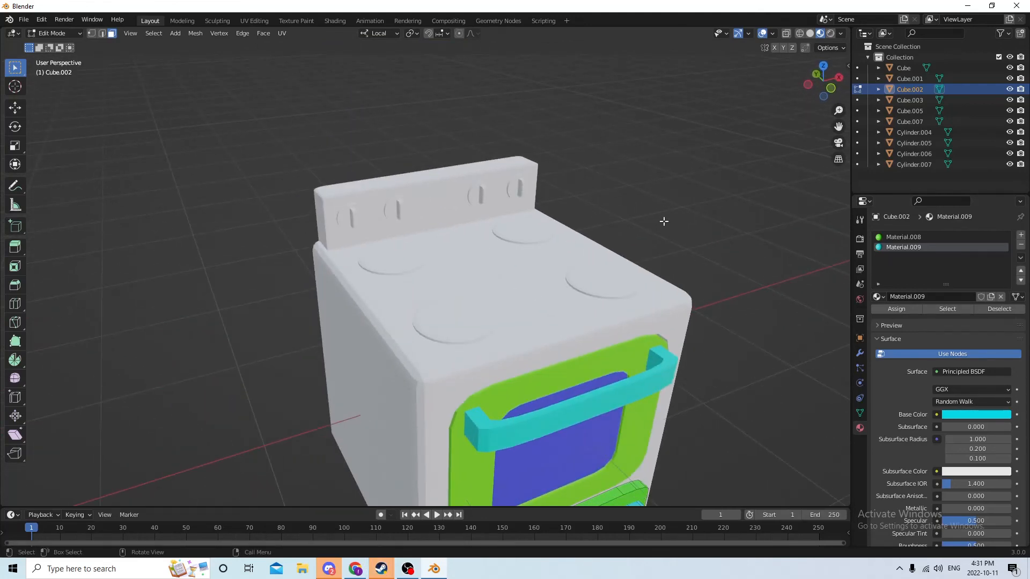
middle_click_drag(587, 213, 469, 177)
scroll(457, 182, "up", 1)
scroll(459, 180, "down", 1)
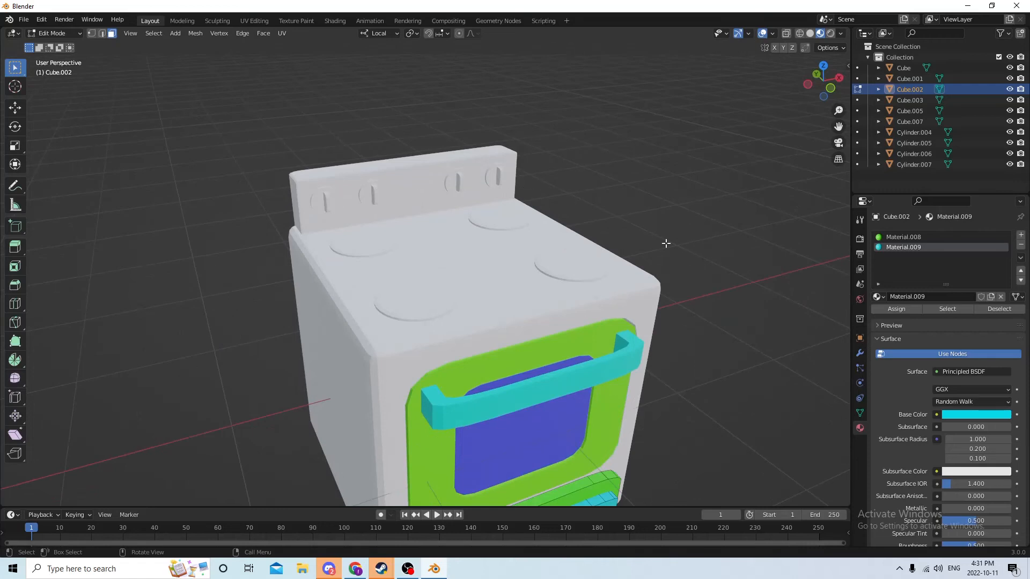
scroll(687, 264, "up", 2)
middle_click_drag(687, 264, 414, 200)
scroll(665, 258, "down", 2)
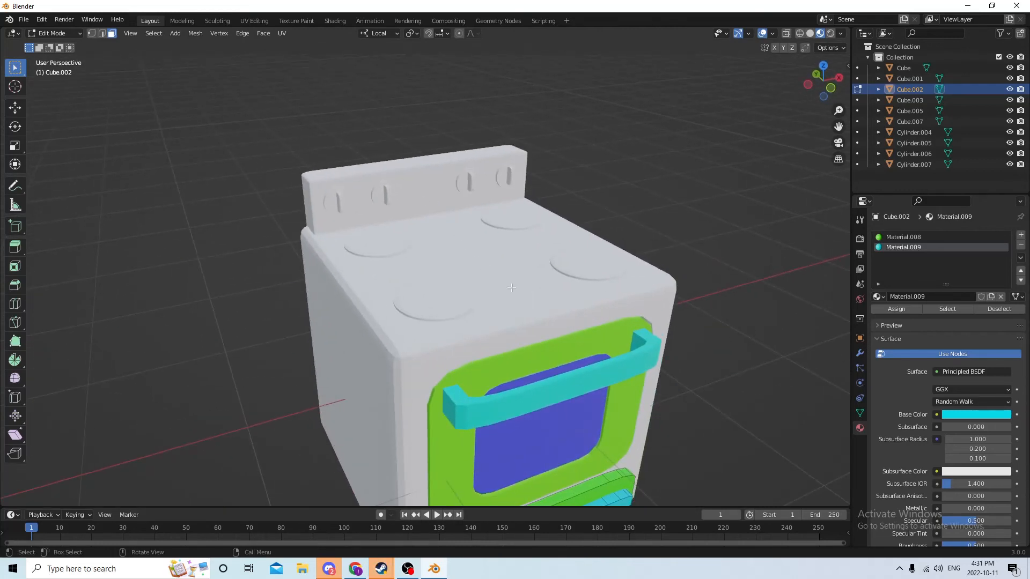
- Edit the stove body, select its entire mesh and change its existing material's base color to green
key("Tab")
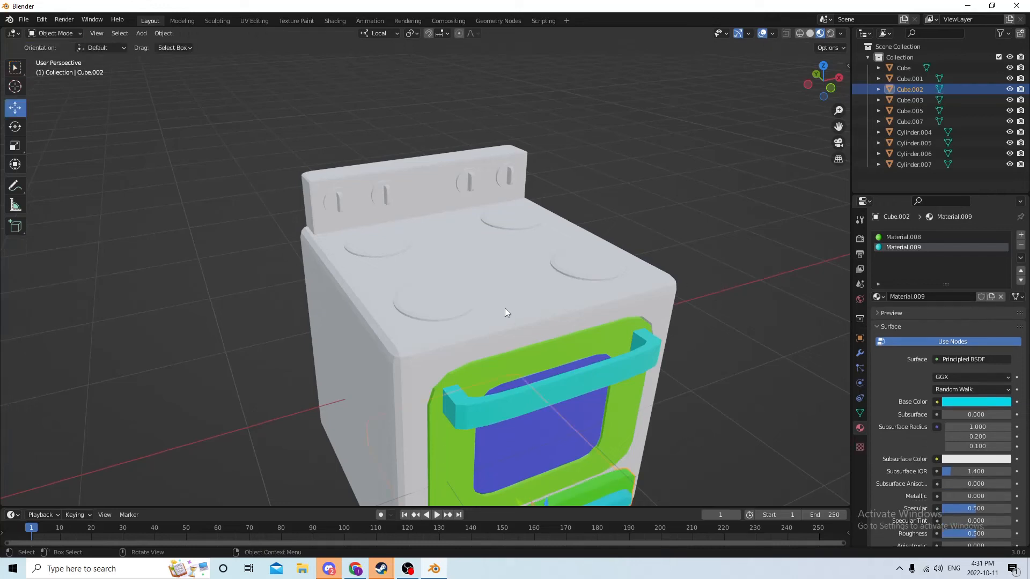
left_click(526, 291)
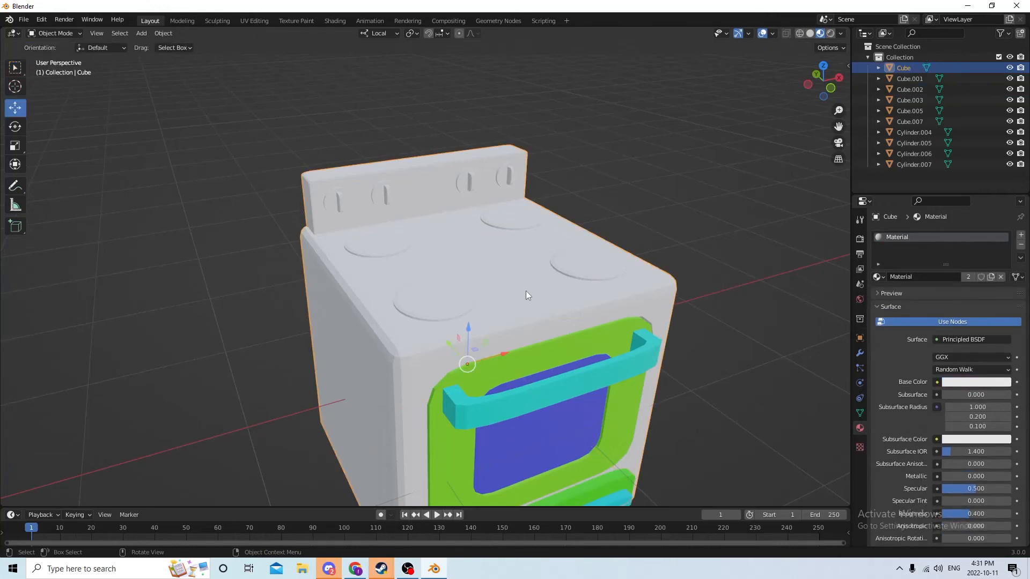
left_click(719, 192)
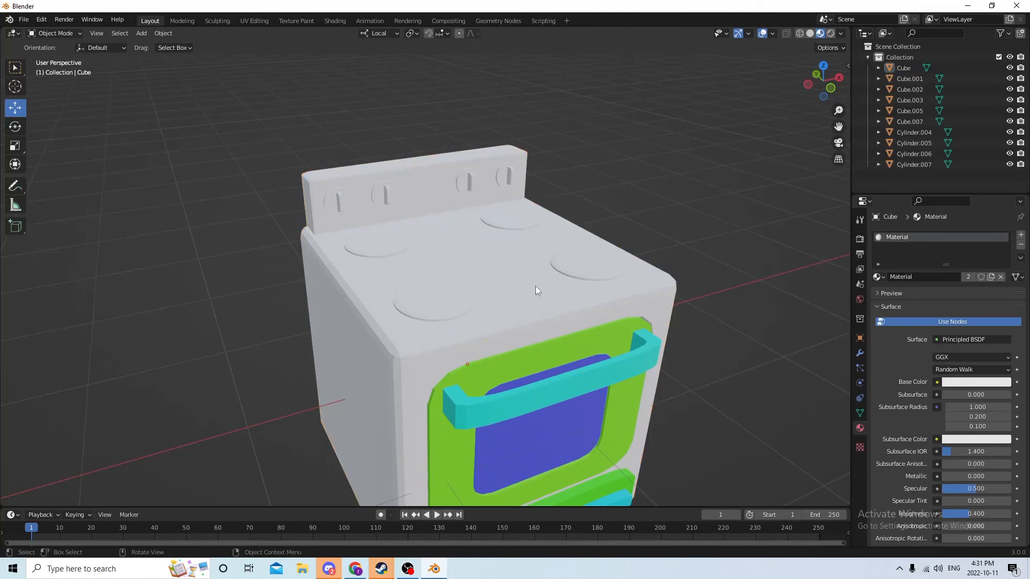
left_click(541, 278)
key("Tab")
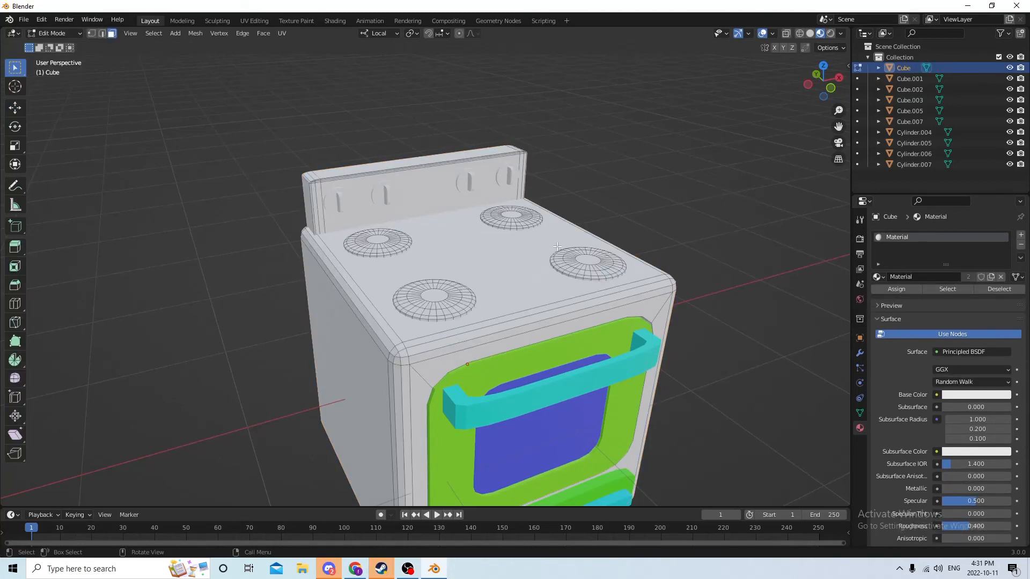
key("a")
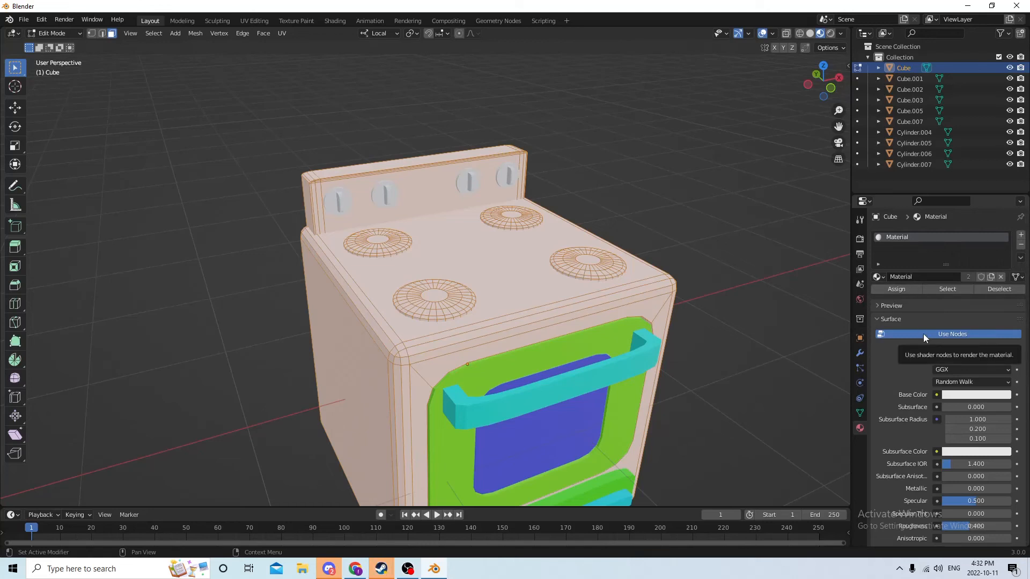
left_click(966, 397)
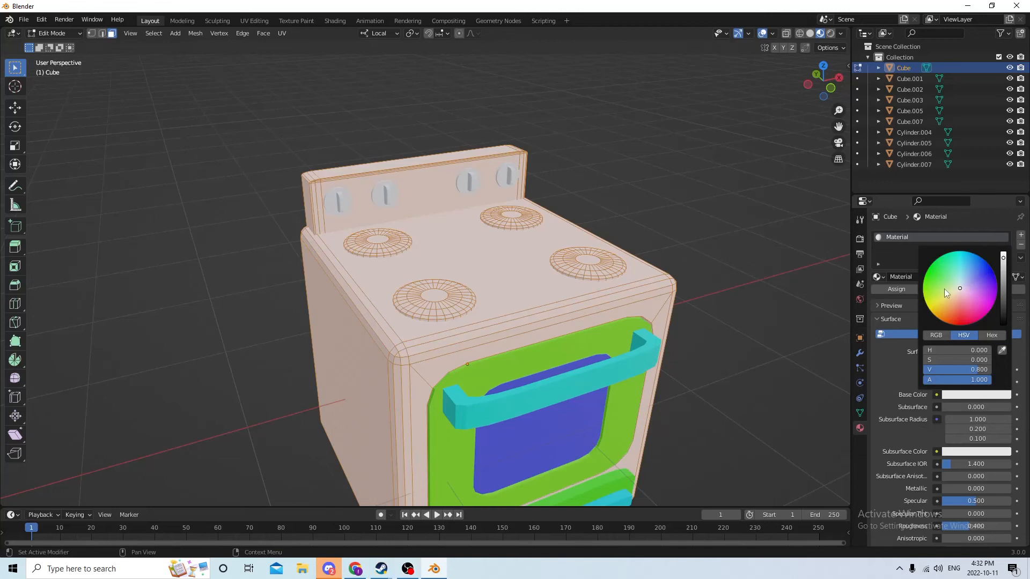
left_click(943, 262)
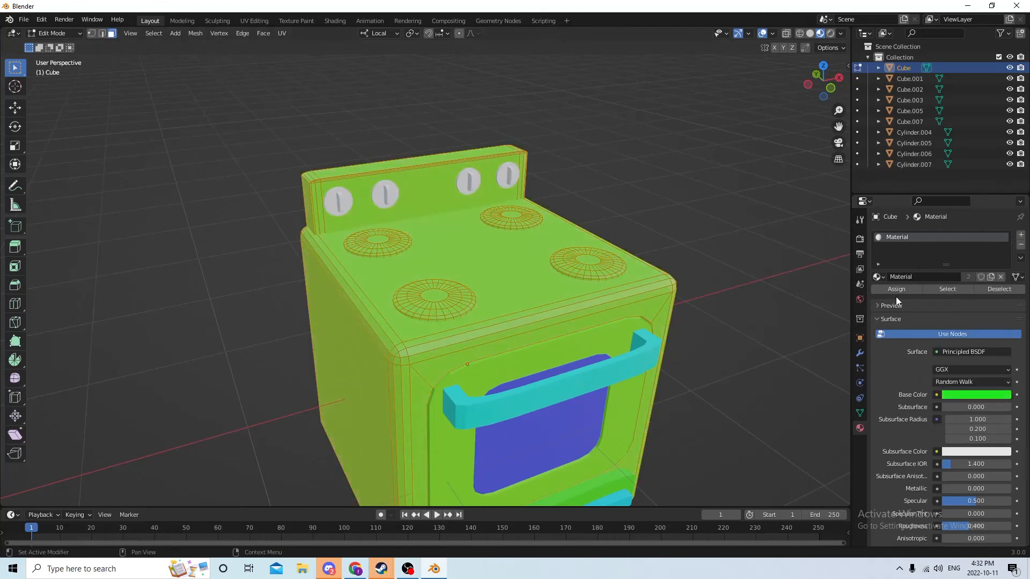
left_click(730, 240)
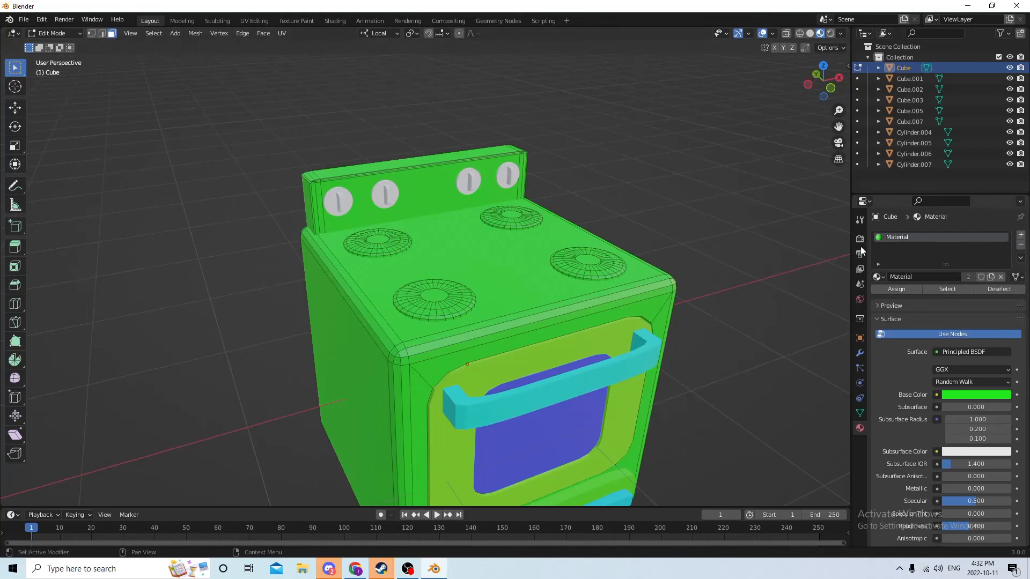
- Select the four burners on the stove's cooktop and assign them a new second material with a near-black base color
middle_click_drag(722, 229, 619, 259)
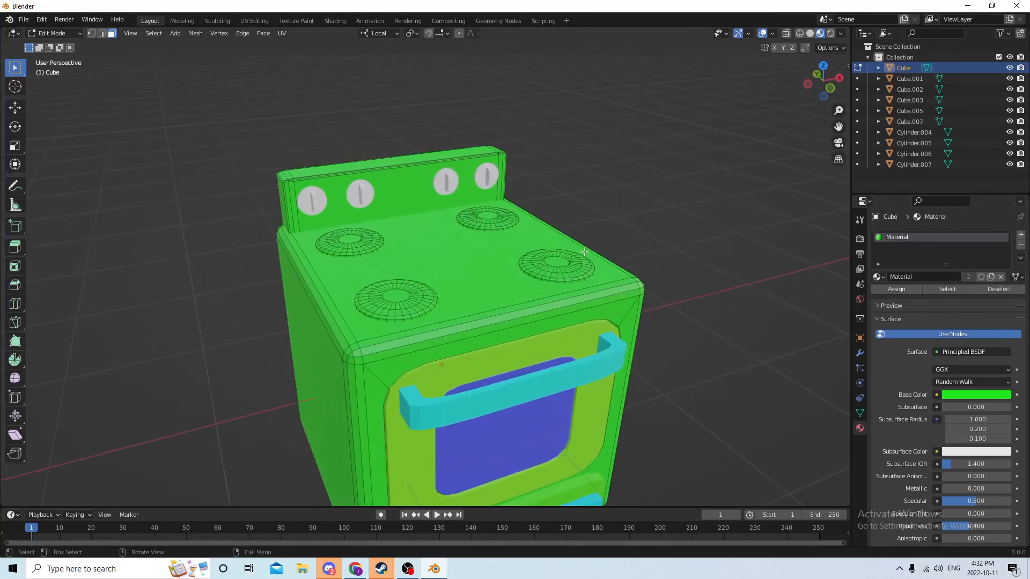
key("l")
key("l")
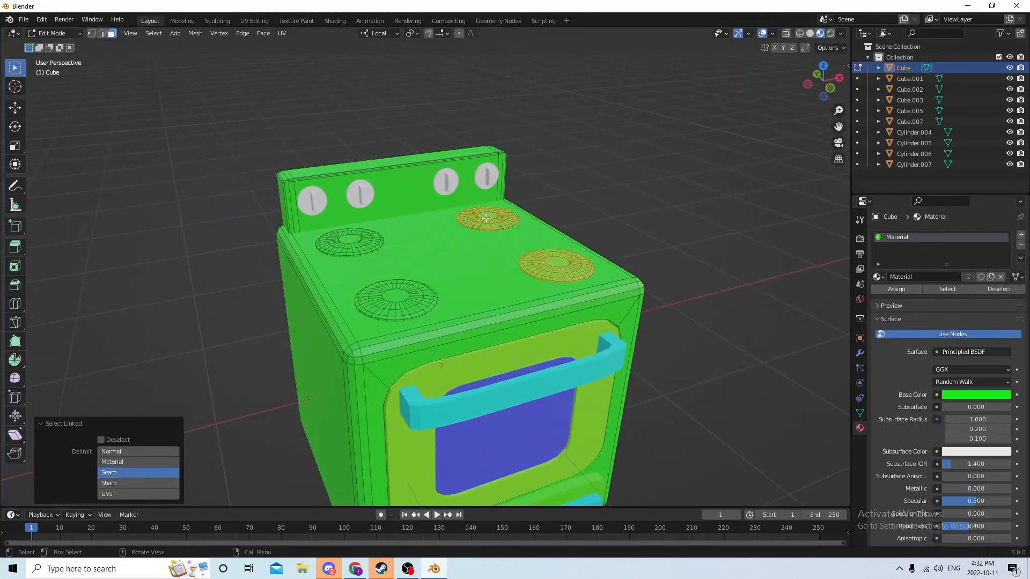
key("l")
key("l")
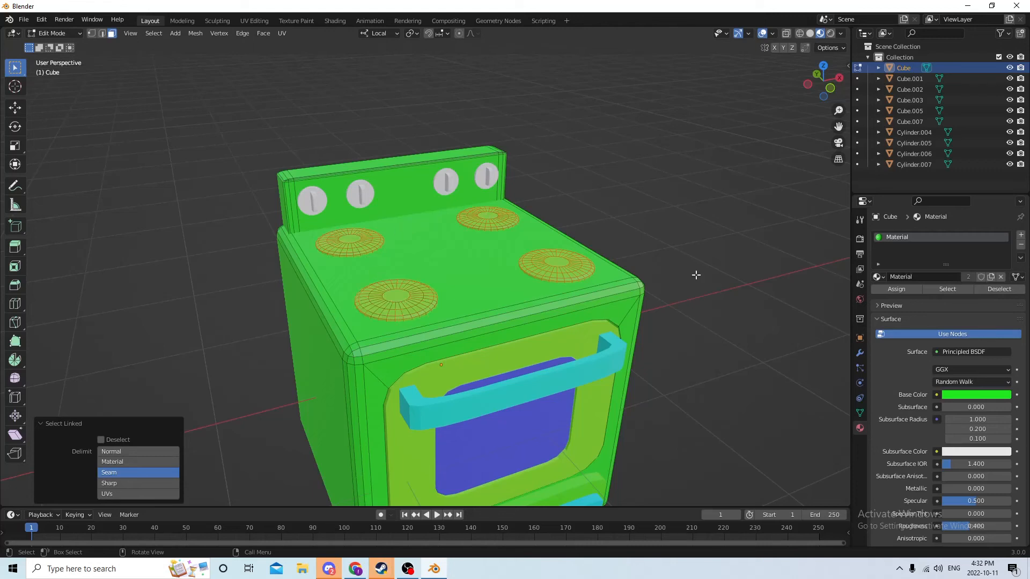
left_click(1019, 238)
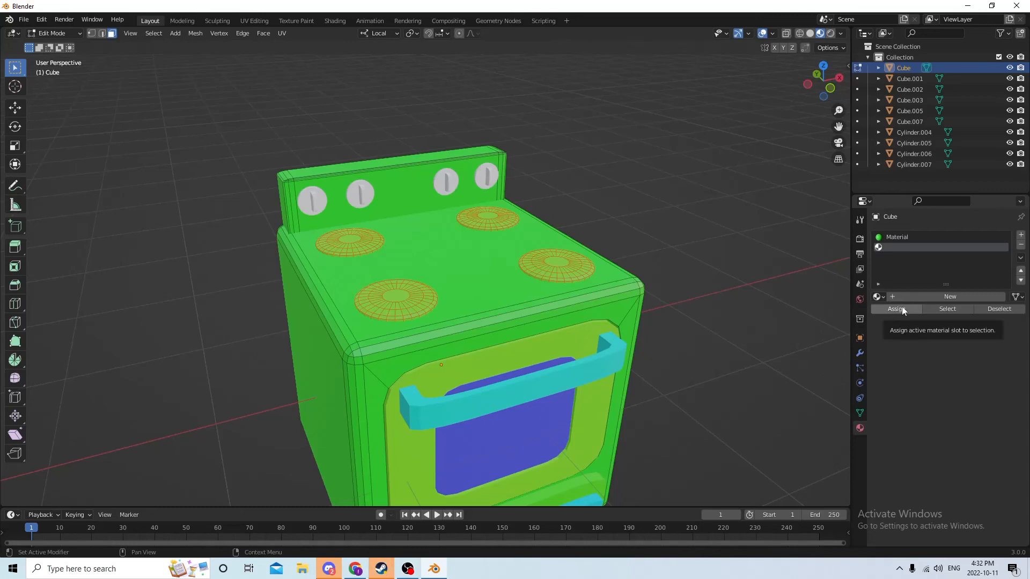
left_click(932, 296)
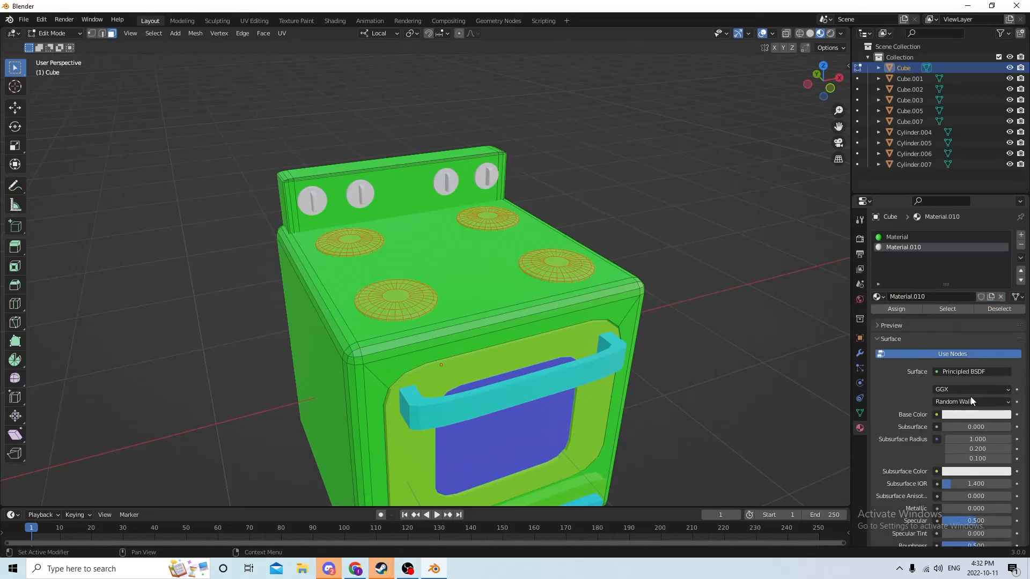
left_click(972, 414)
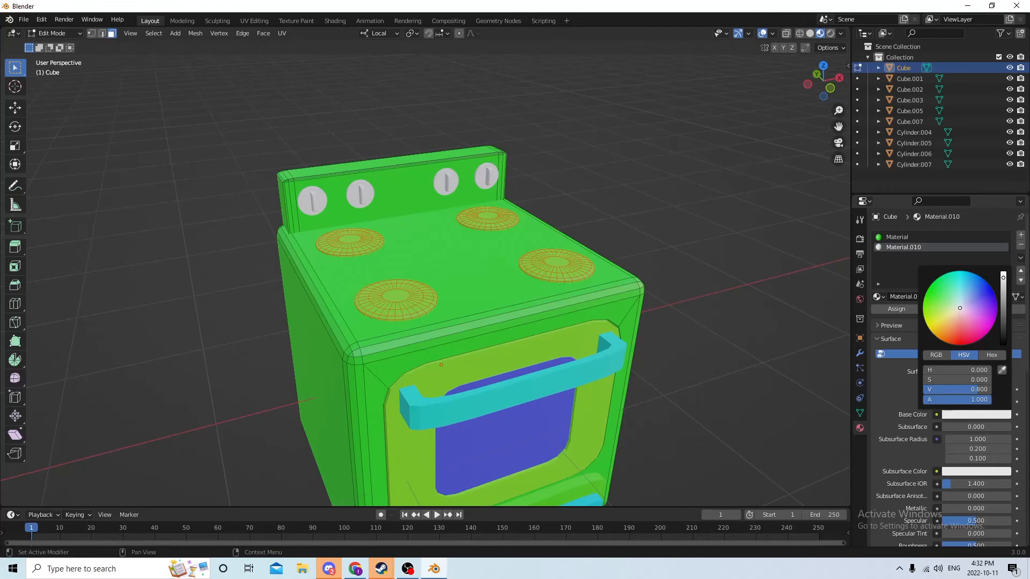
left_click_drag(1003, 278, 1003, 338)
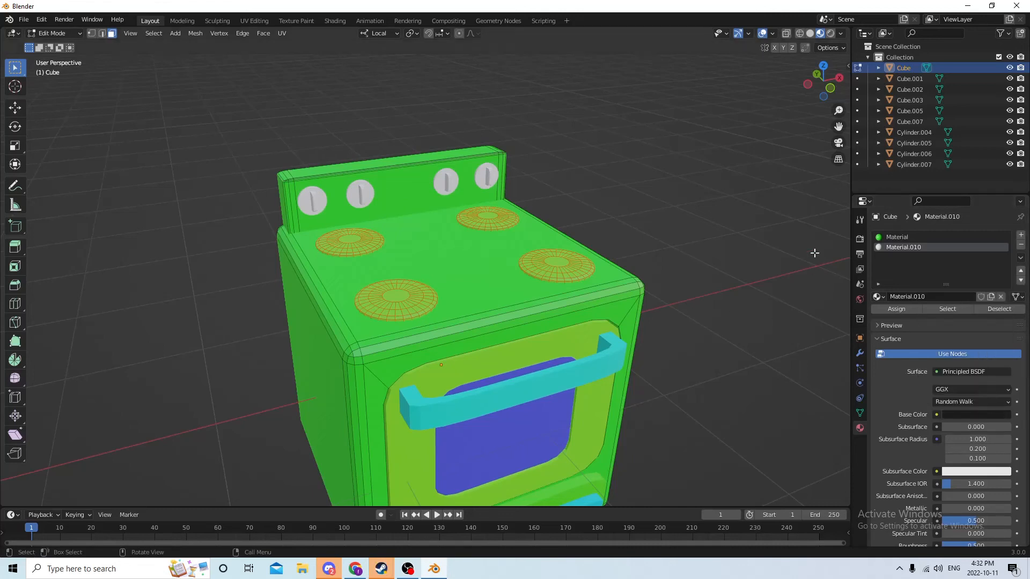
left_click(896, 309)
left_click(742, 264)
- Examine the cooktop's burners and the knob panel from several angles and distances
scroll(679, 244, "down", 3)
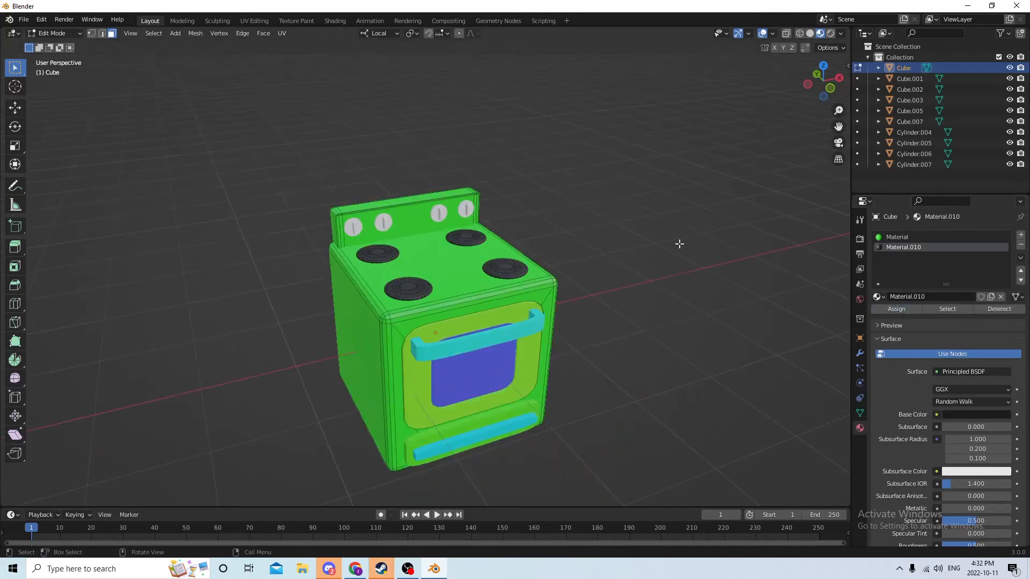
middle_click_drag(679, 243, 659, 235)
scroll(514, 218, "up", 2)
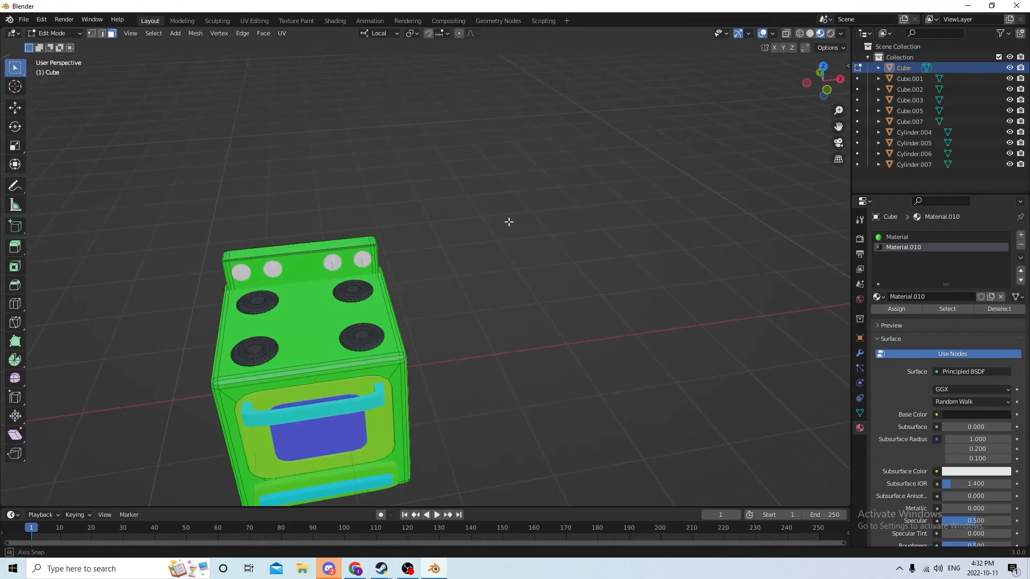
scroll(453, 210, "up", 2)
scroll(455, 204, "up", 2)
mouse_move(456, 204)
middle_mouse_down()
mouse_move(477, 198)
mouse_move(463, 197)
middle_mouse_up()
scroll(462, 197, "down", 2)
- Leave the stove body's mesh and edit the rightmost knob, giving it a new material with a red base color
key("Tab")
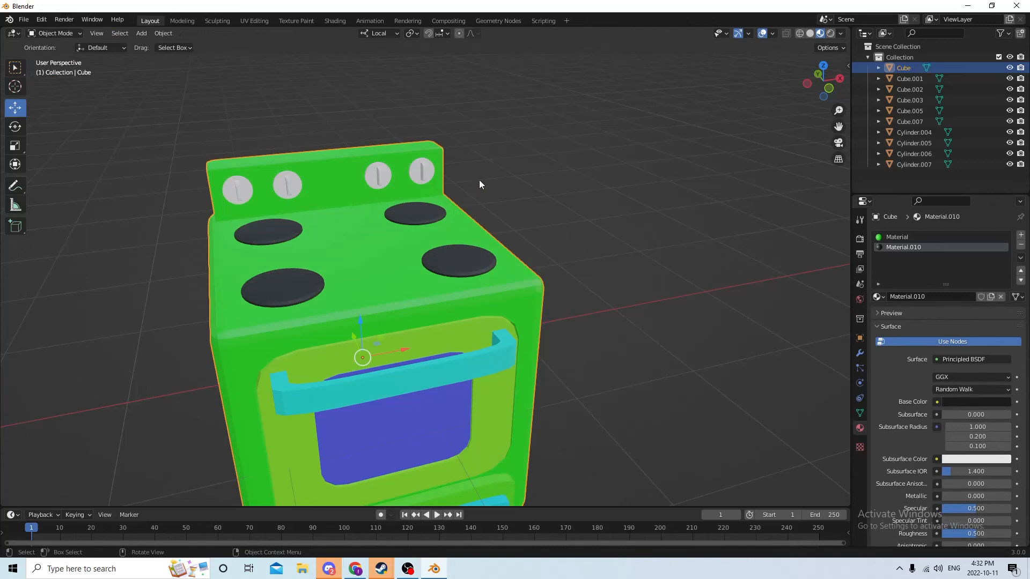
left_click(479, 179)
left_click(426, 170)
middle_click_drag(425, 170, 433, 182)
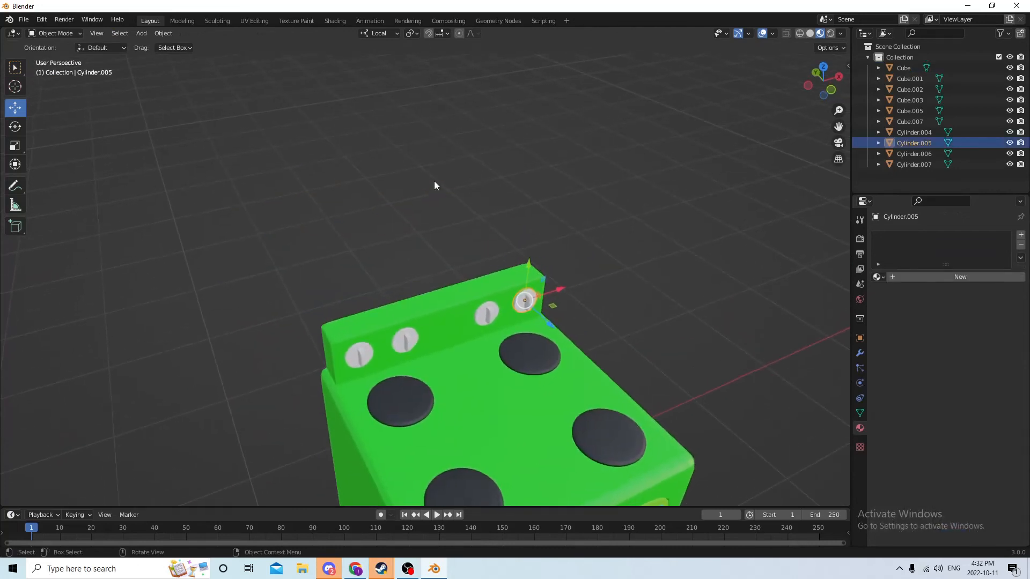
scroll(439, 176, "up", 4)
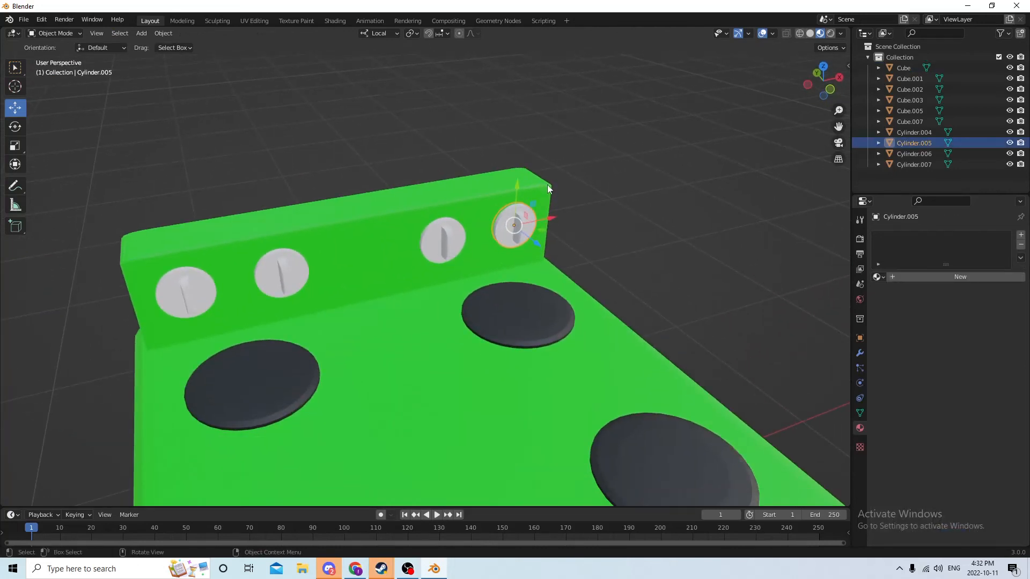
middle_click_drag(547, 184, 547, 184)
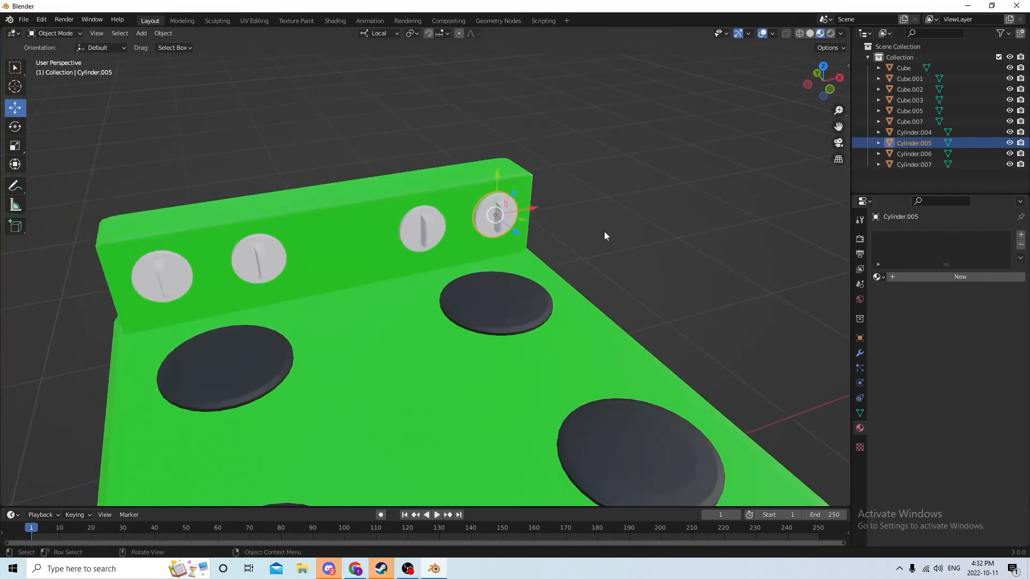
key("Tab")
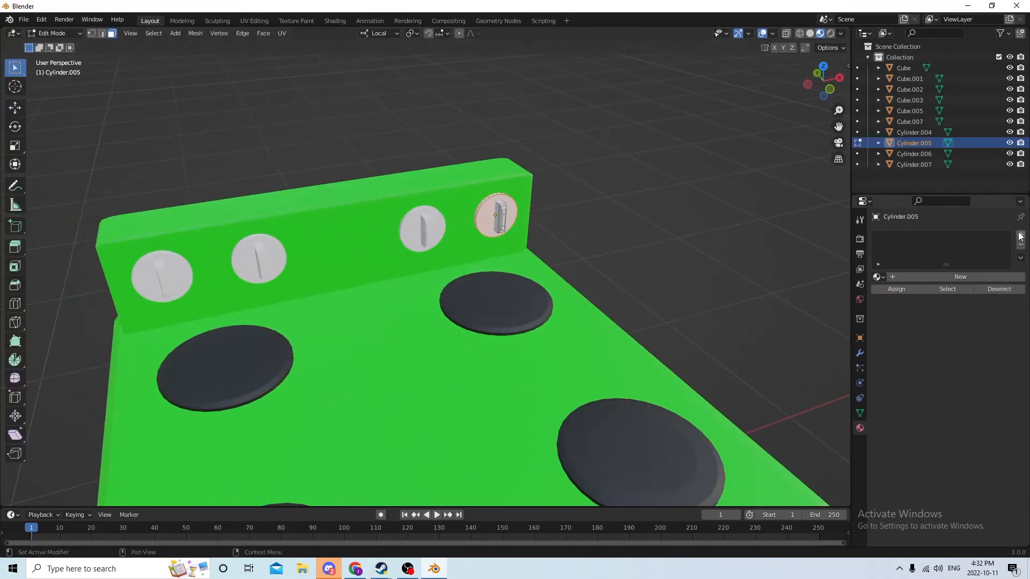
left_click(950, 279)
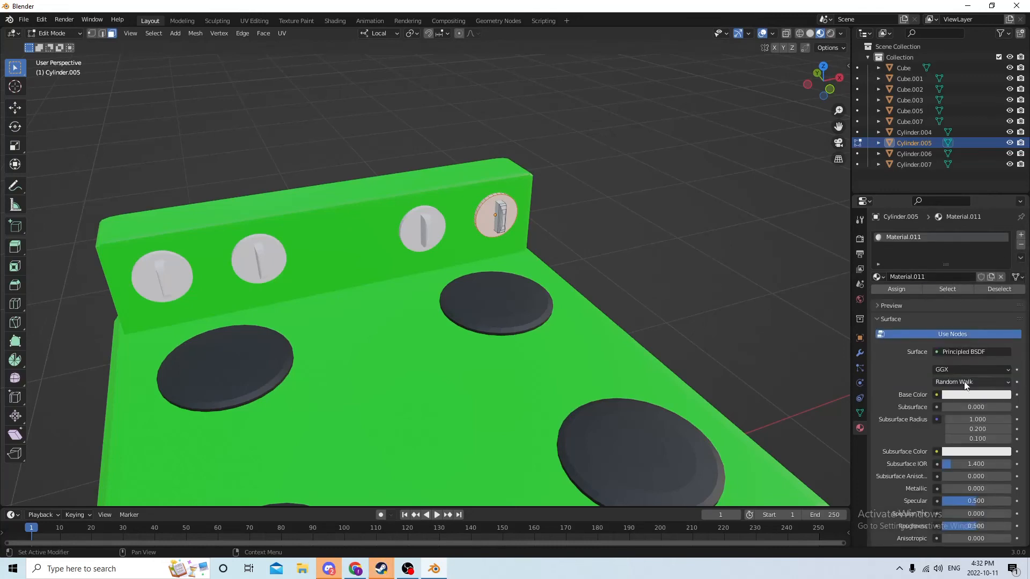
left_click(966, 395)
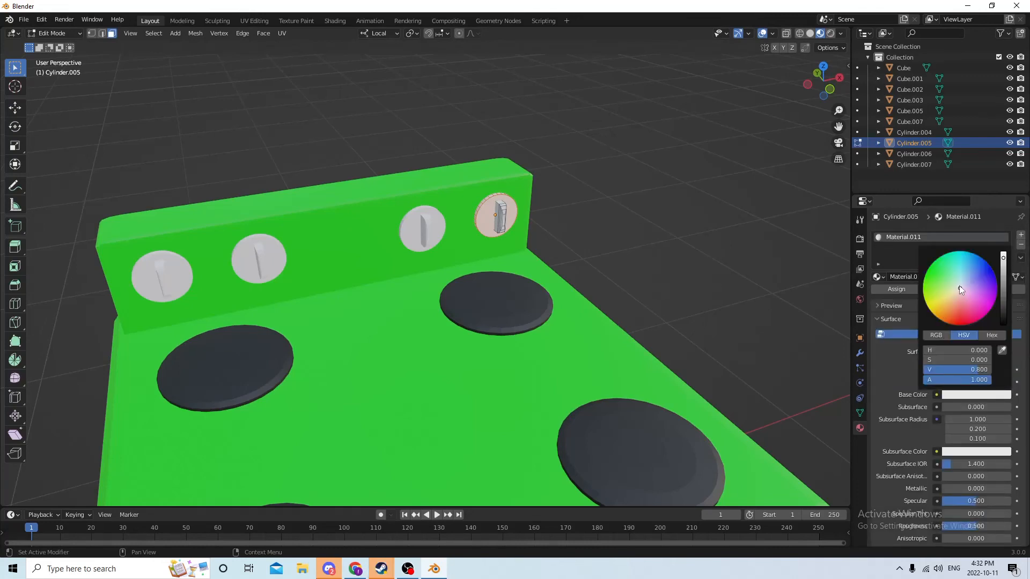
left_click_drag(959, 287, 963, 323)
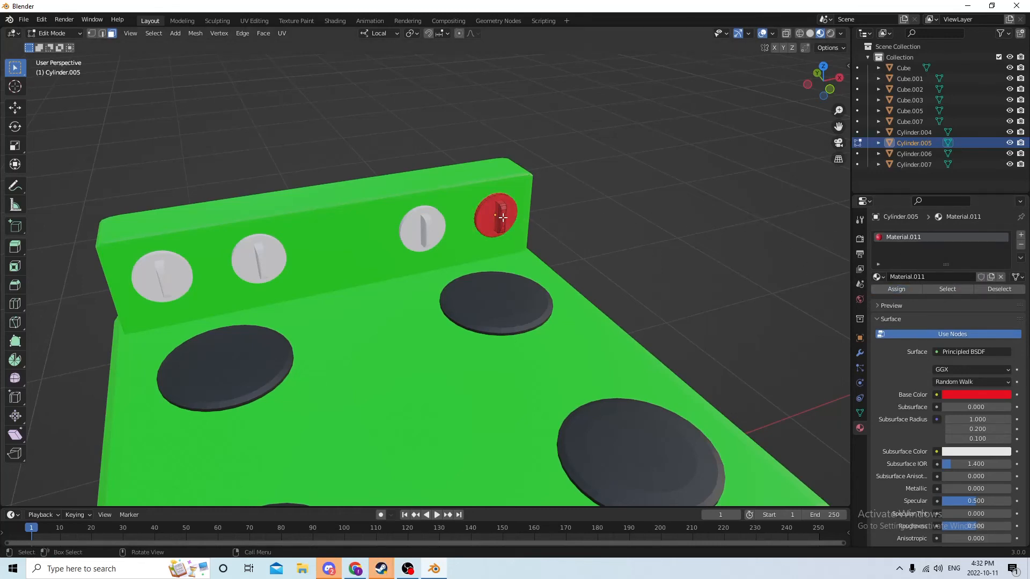
- Assign the rightmost knob's raised grip a second new material with a near-black base color (V 0.006), then finish editing the knob
key("l")
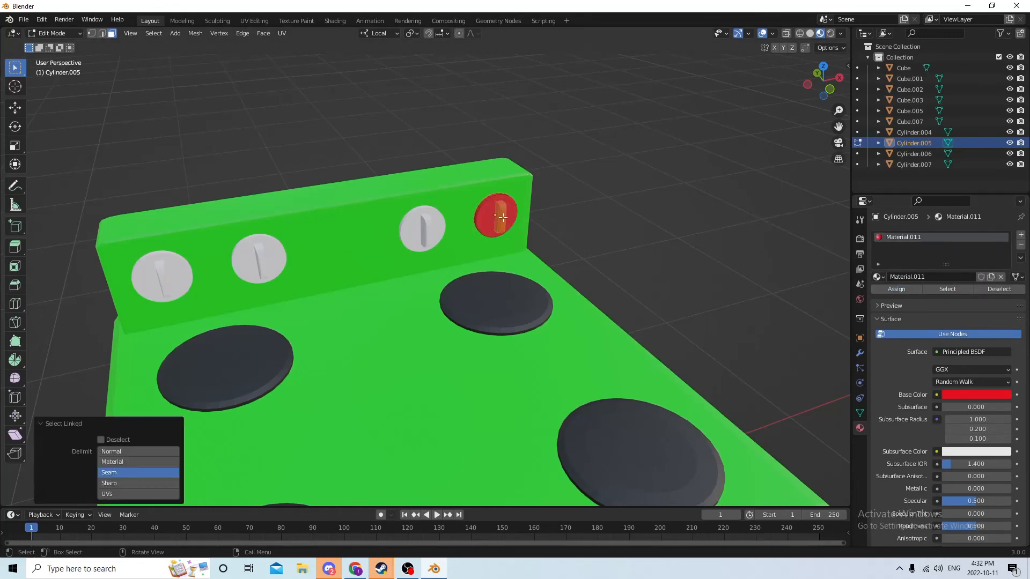
left_click(1021, 237)
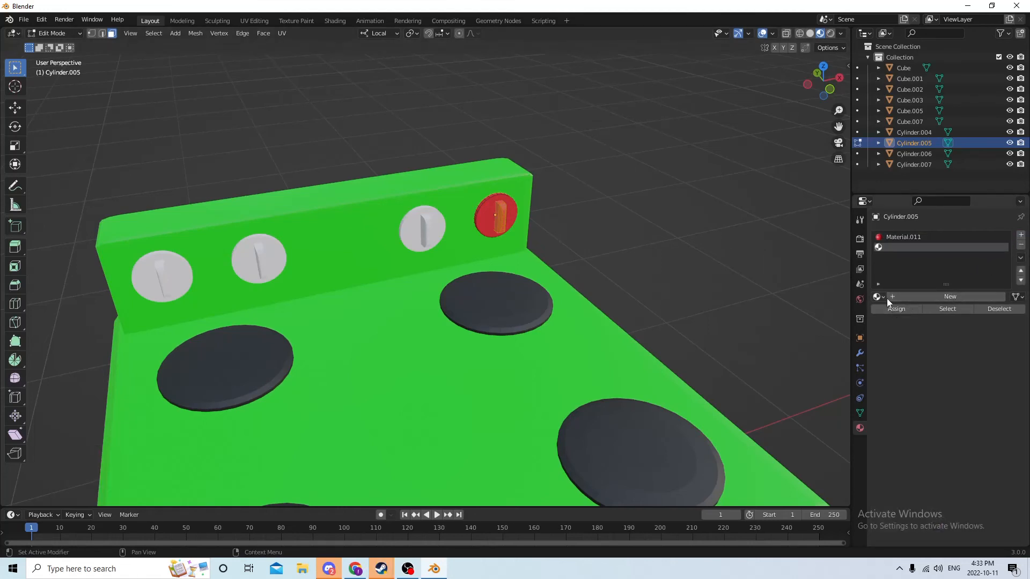
left_click(928, 297)
left_click(963, 416)
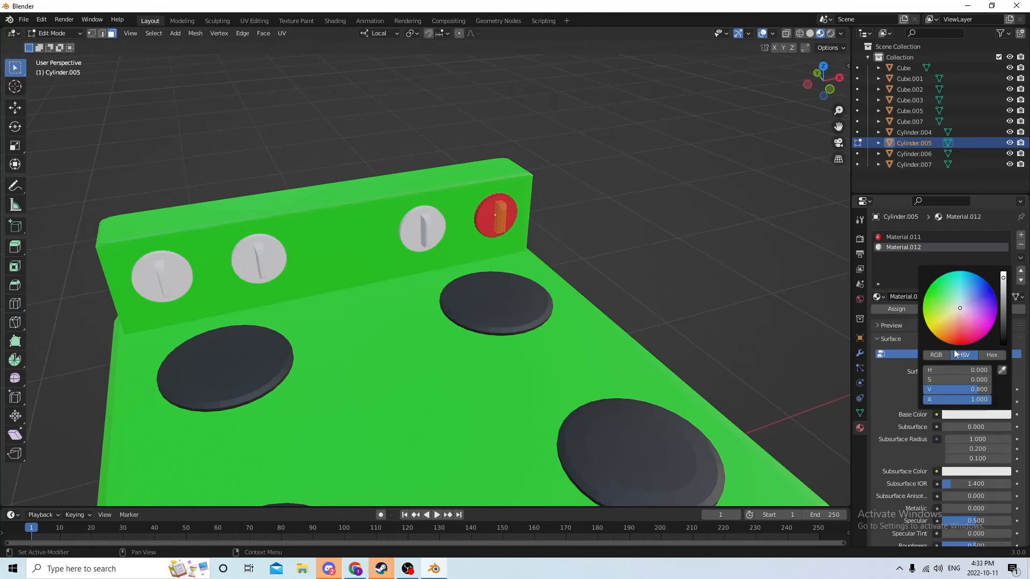
left_click_drag(1003, 278, 1003, 346)
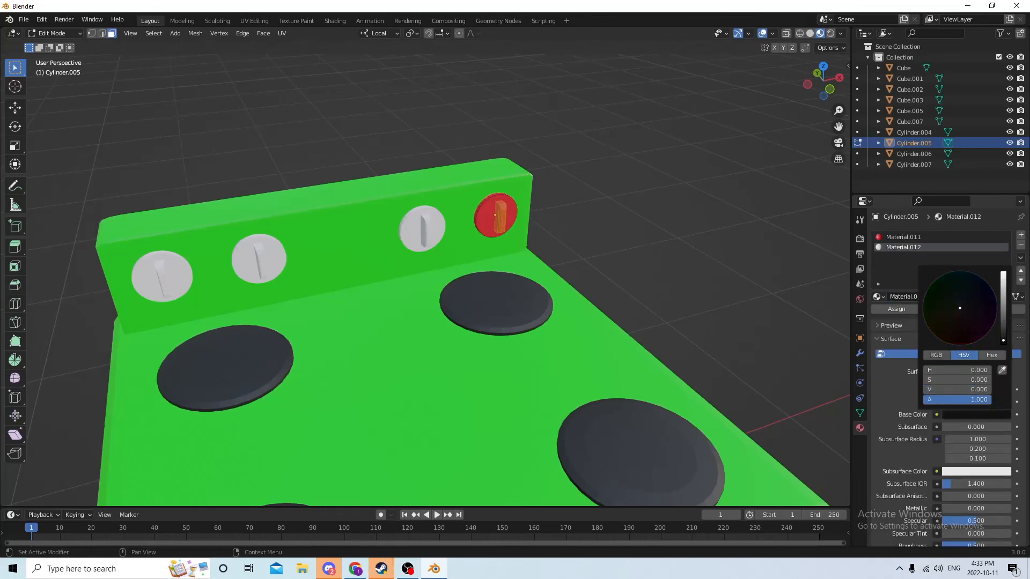
left_click(880, 309)
middle_click_drag(687, 204, 685, 202)
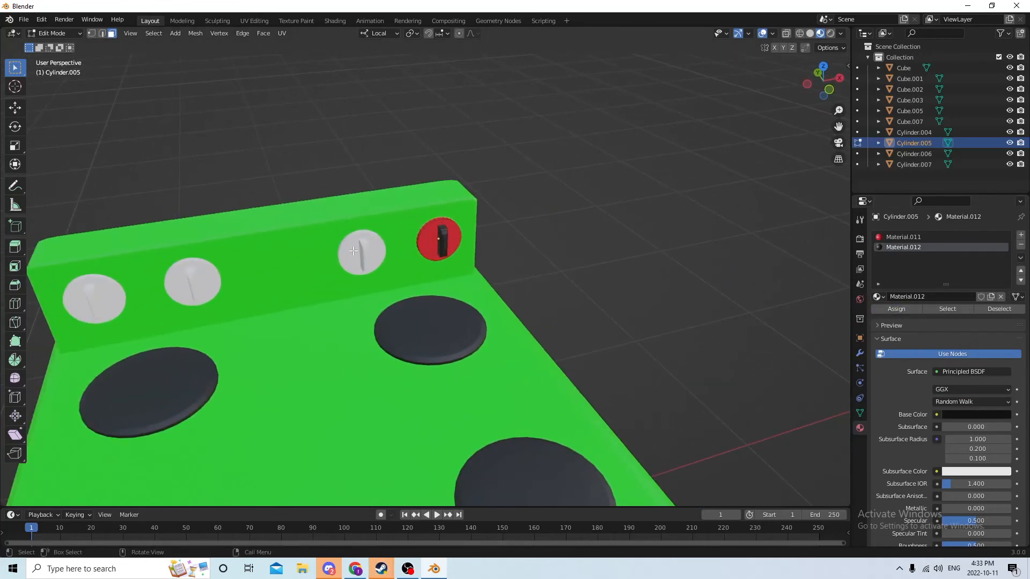
key("Tab")
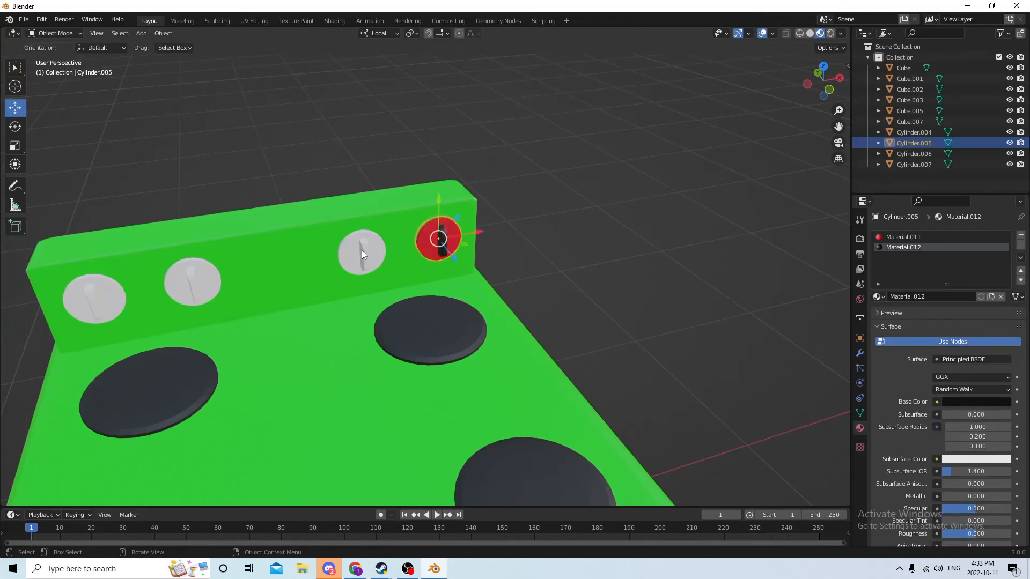
- Edit the second knob from the right on the back panel and give it a new material with a red base color
left_click(362, 250)
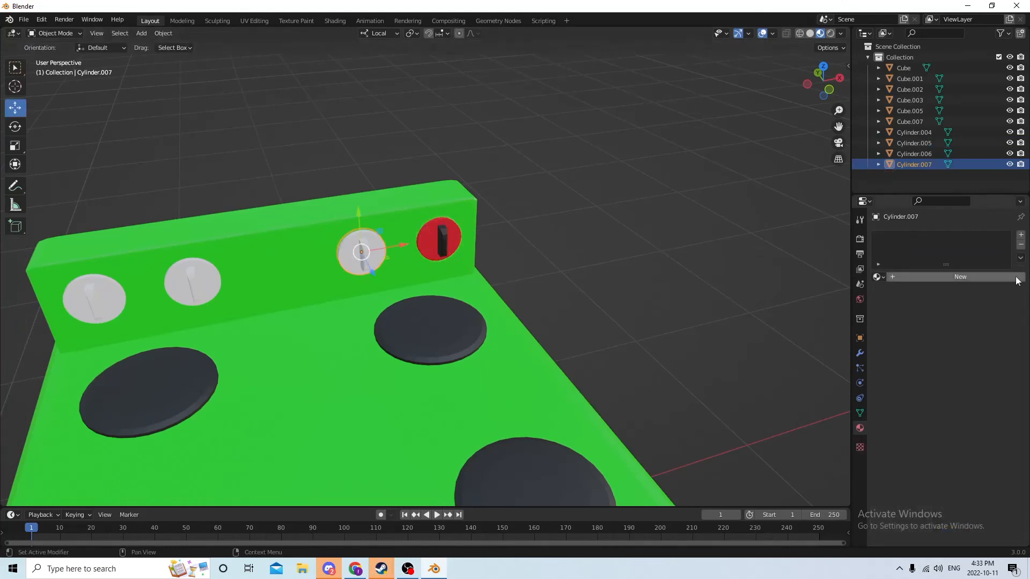
key("Tab")
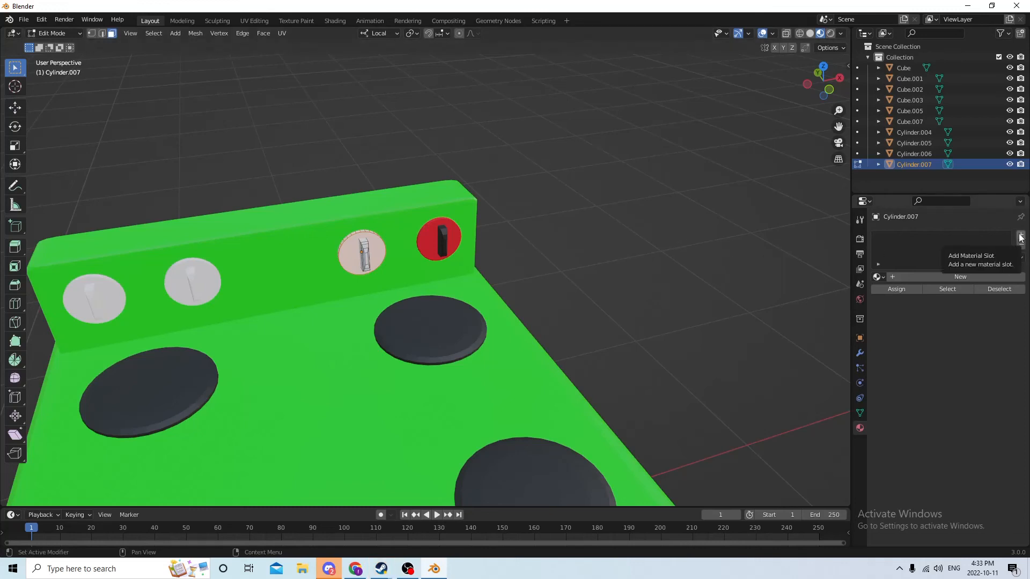
middle_click_drag(782, 239, 778, 239)
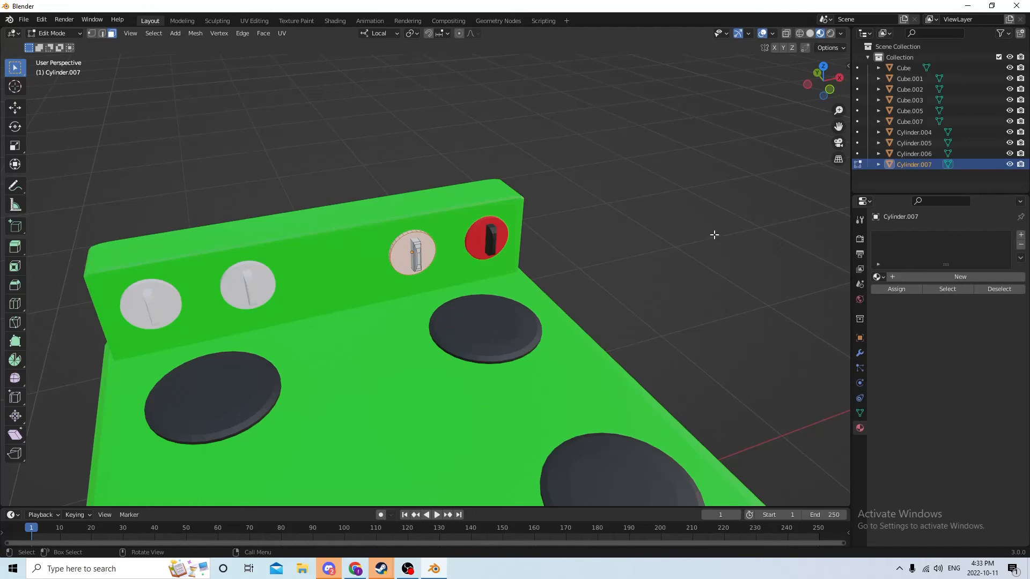
left_click(943, 277)
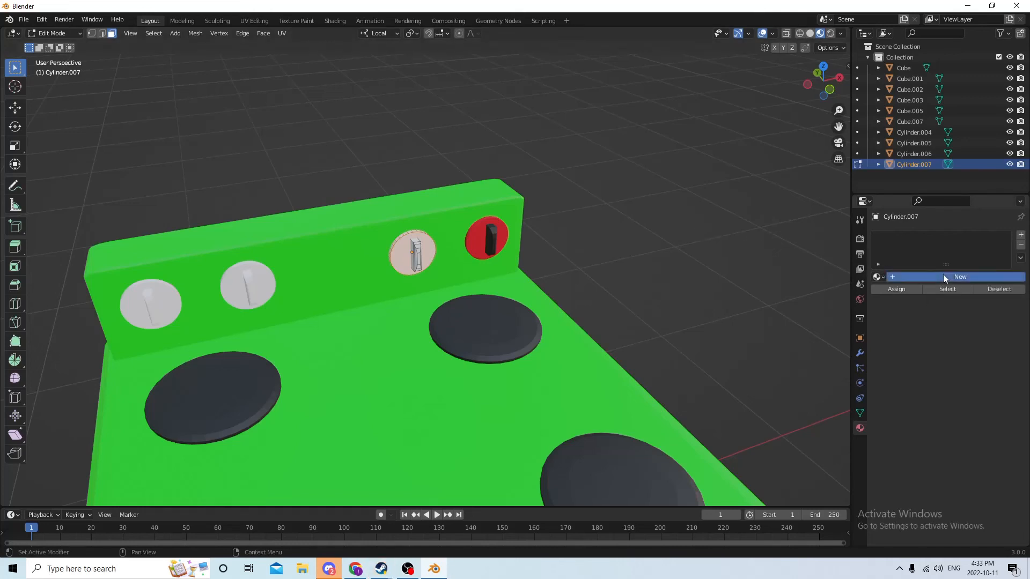
left_click(956, 397)
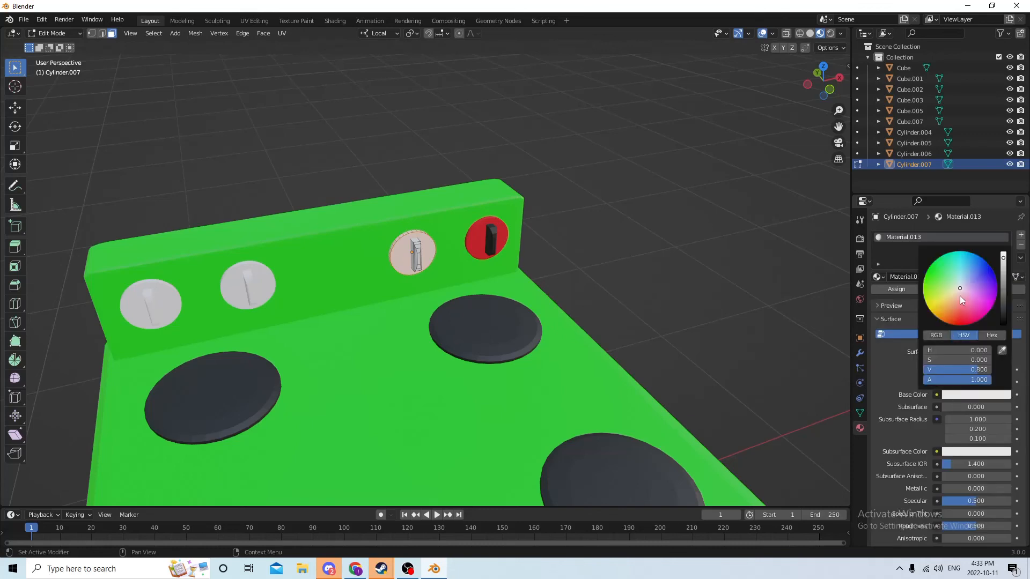
left_click_drag(960, 295, 961, 323)
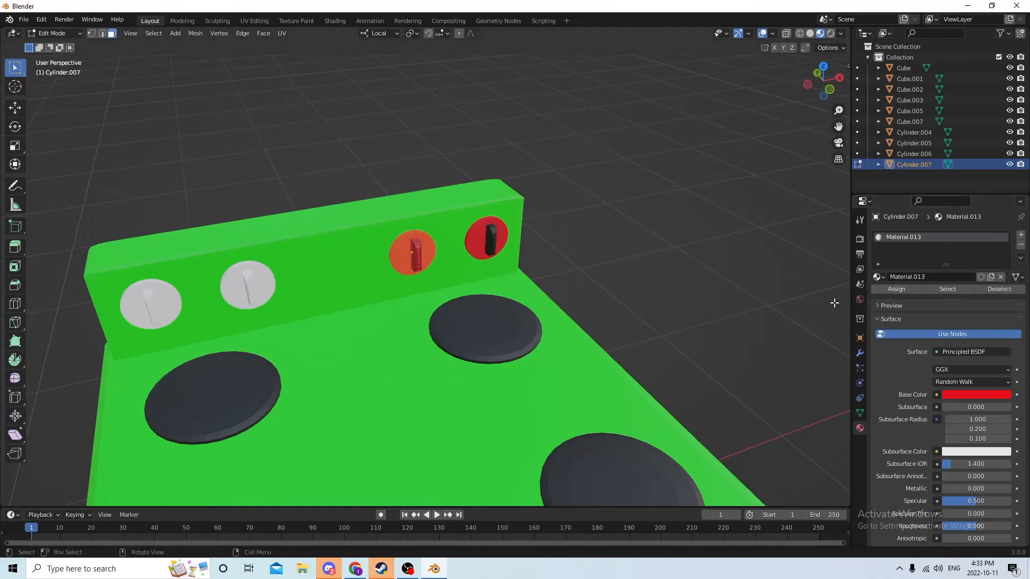
left_click(676, 258)
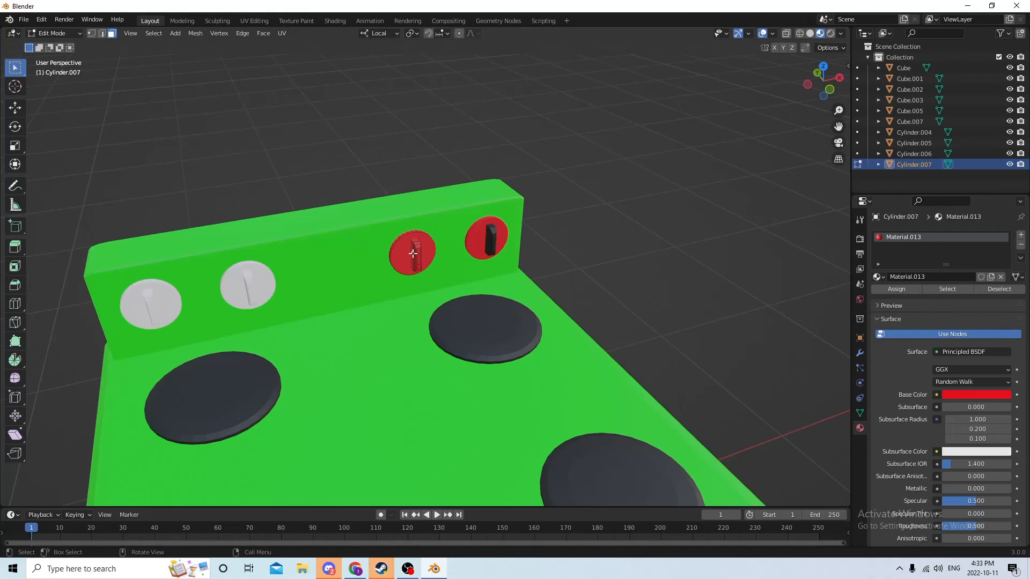
- Assign that knob's raised grip its own second material with a near-black base color and leave the mesh editing
key("l")
left_click(1021, 234)
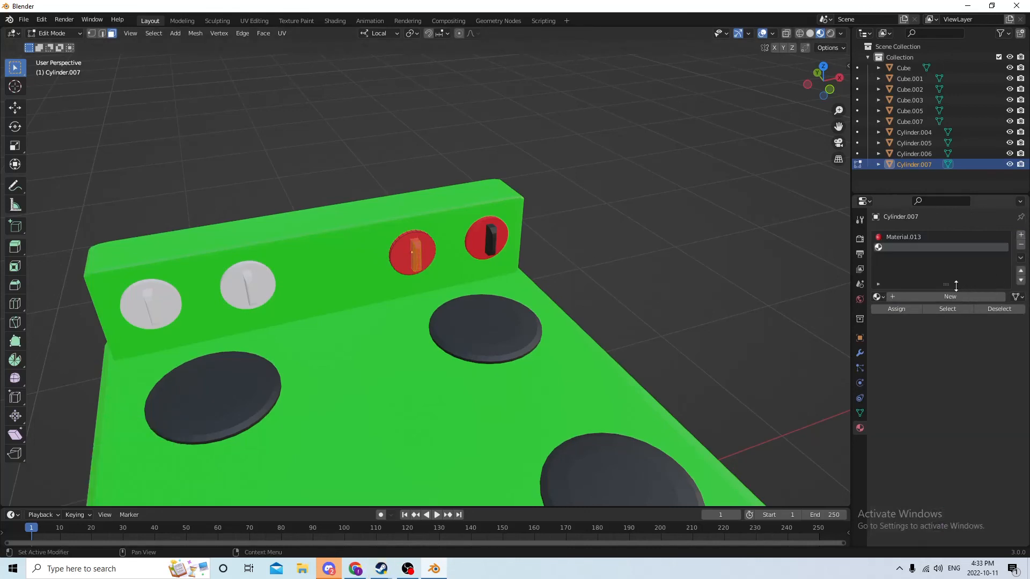
left_click(948, 297)
left_click(947, 300)
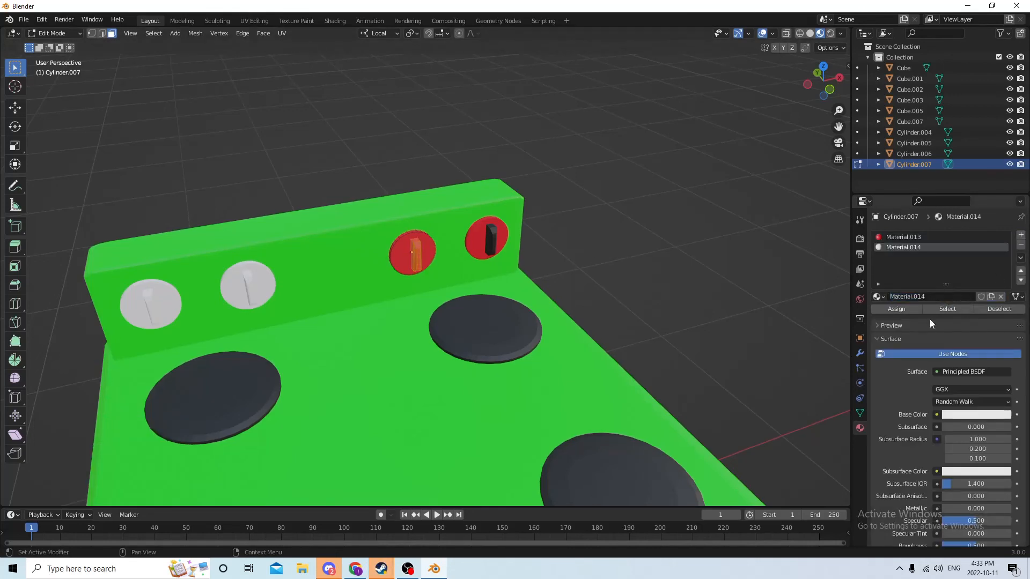
left_click(958, 416)
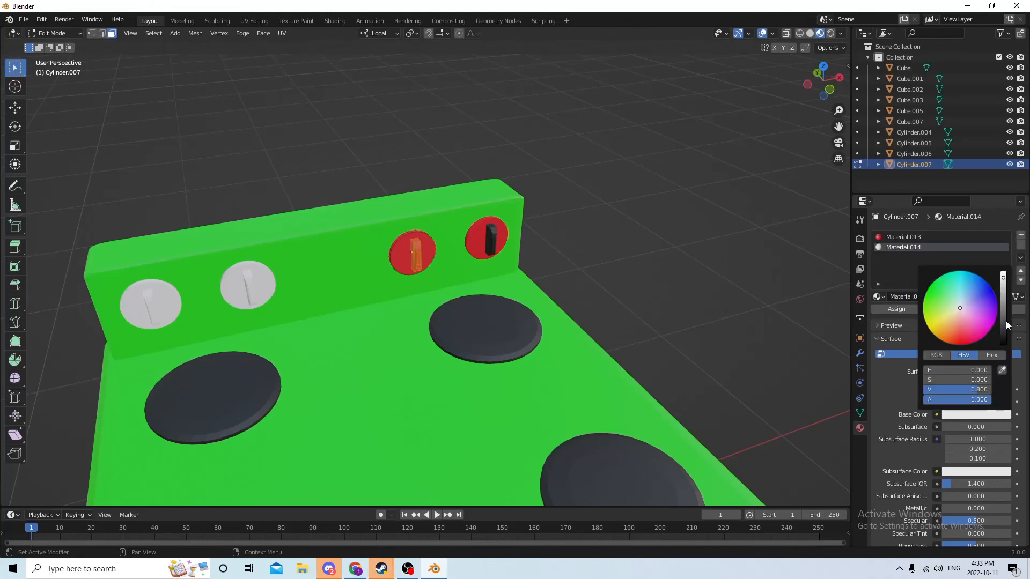
left_click_drag(1004, 275, 1003, 346)
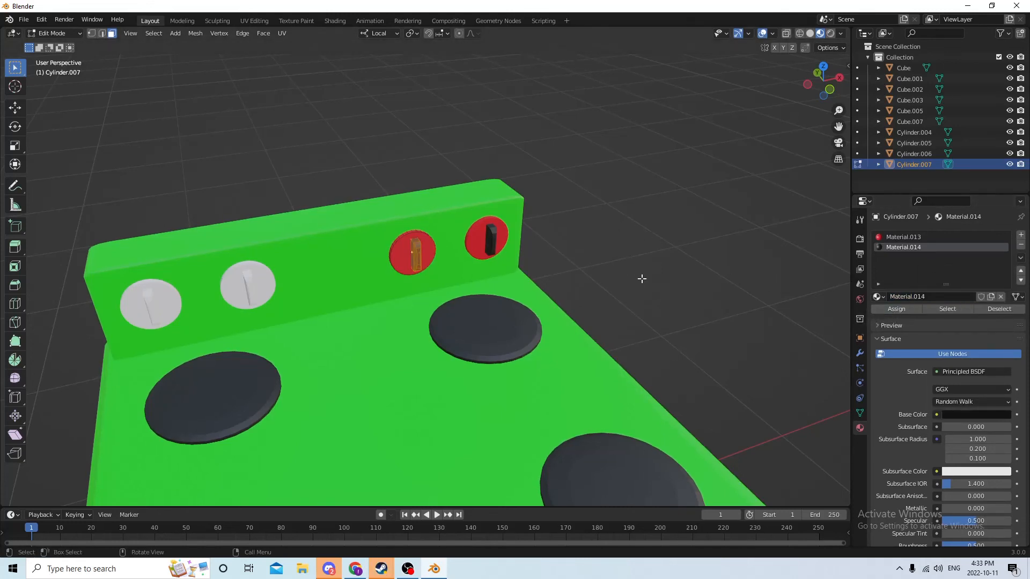
key("Tab")
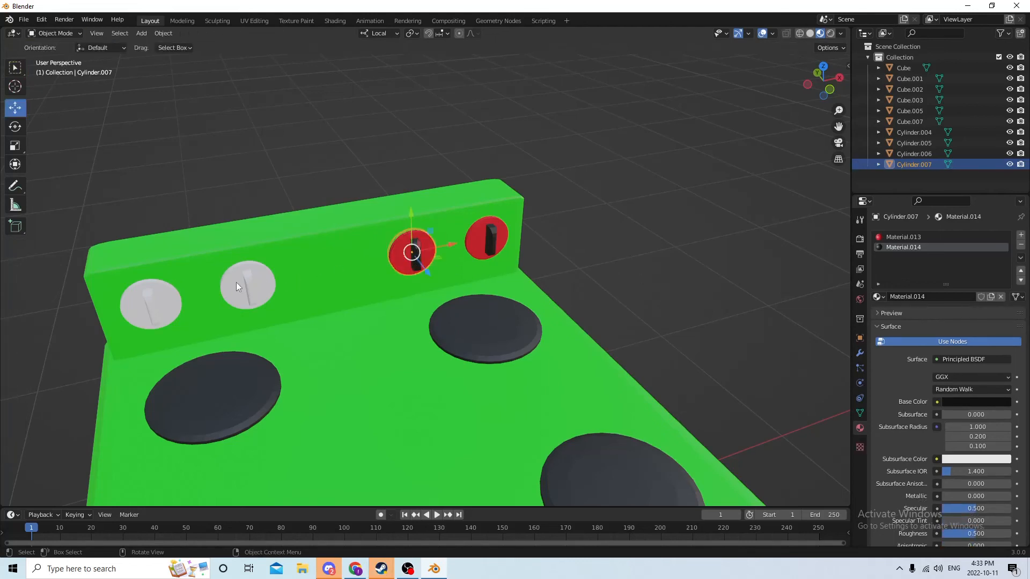
- Edit the second knob from the left on the back panel and give it a new material with a red base color
left_click(242, 282)
key("Tab")
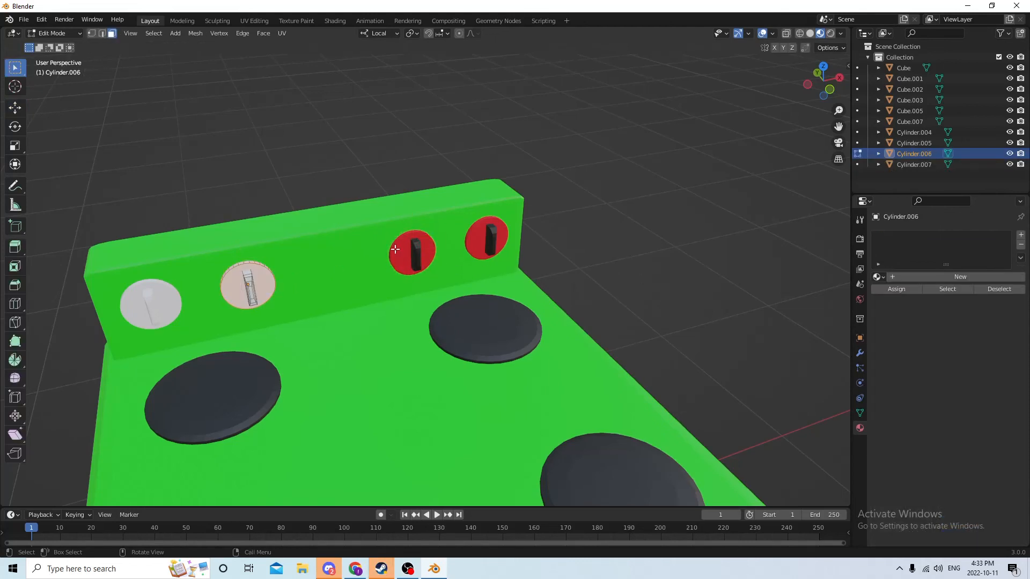
middle_click_drag(395, 249, 405, 274)
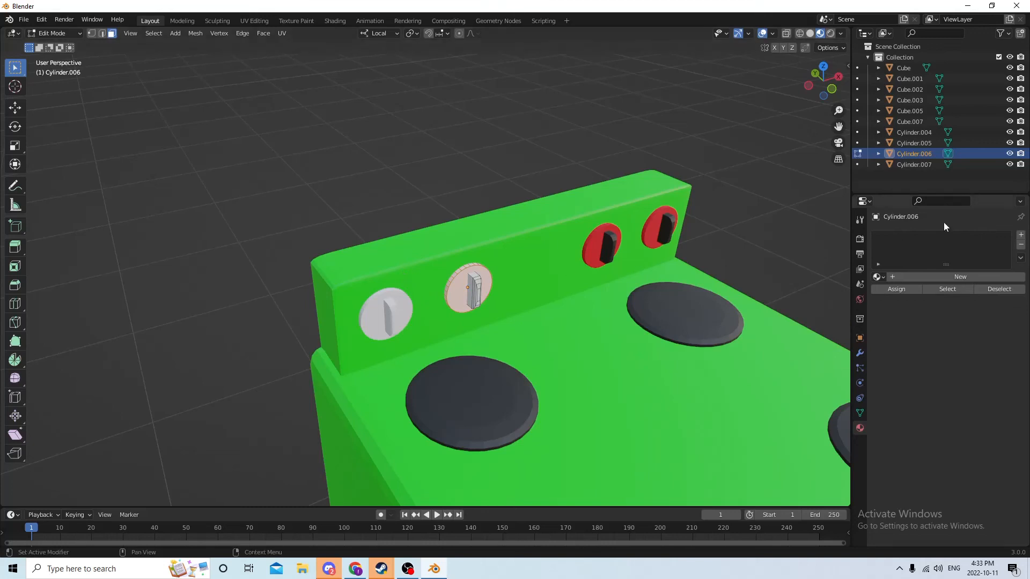
left_click(960, 275)
left_click(968, 396)
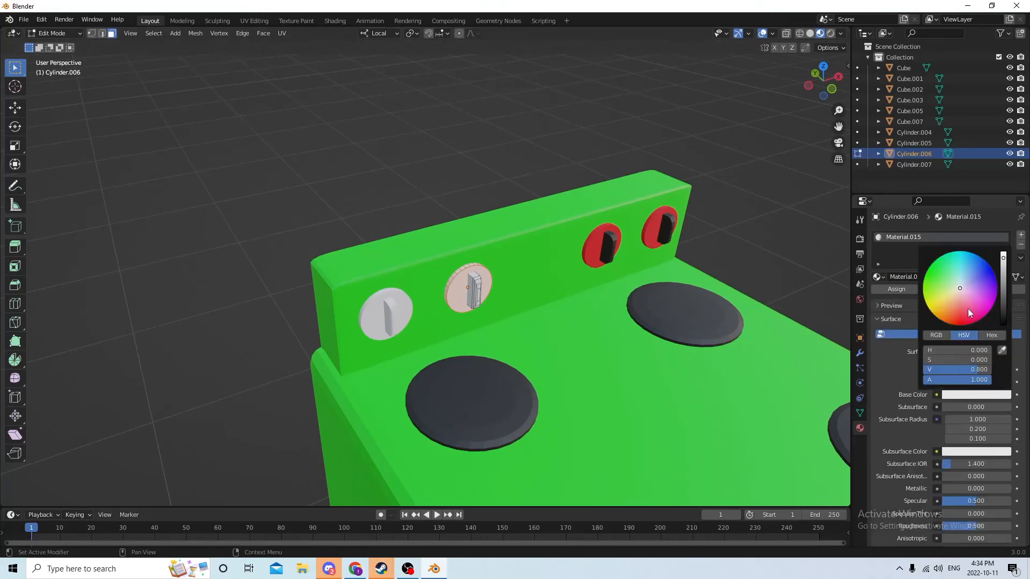
left_click_drag(960, 292, 961, 327)
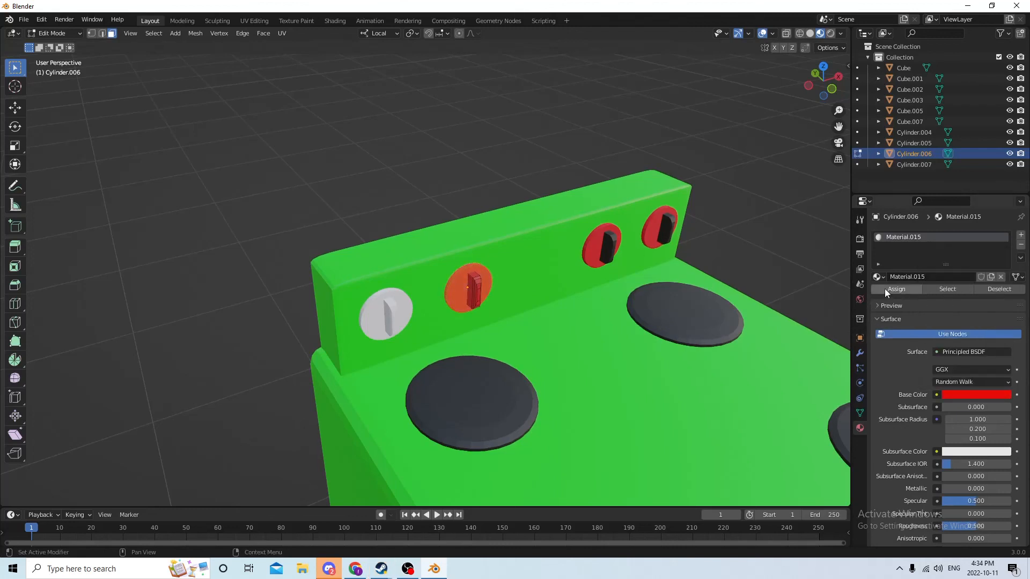
- Assign that knob's raised grip a second new material with a near-black base color (V 0.008), then finish editing the knob
left_click(756, 189)
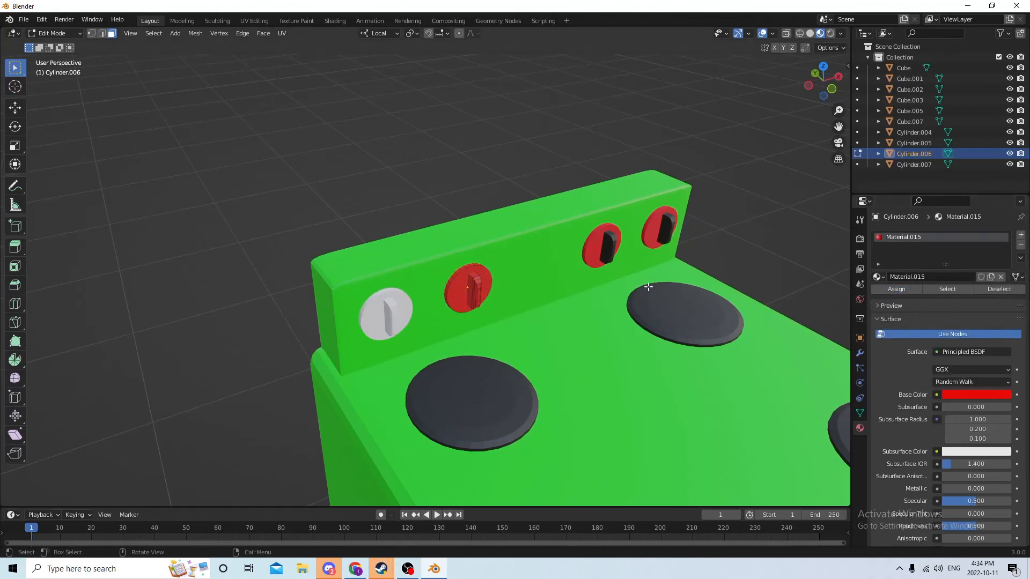
key("l")
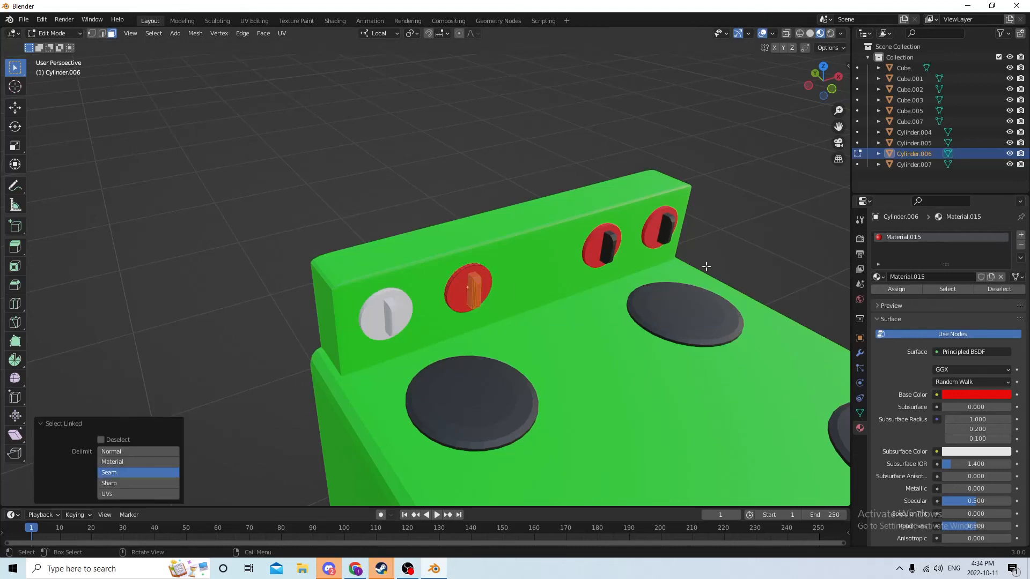
left_click(1020, 236)
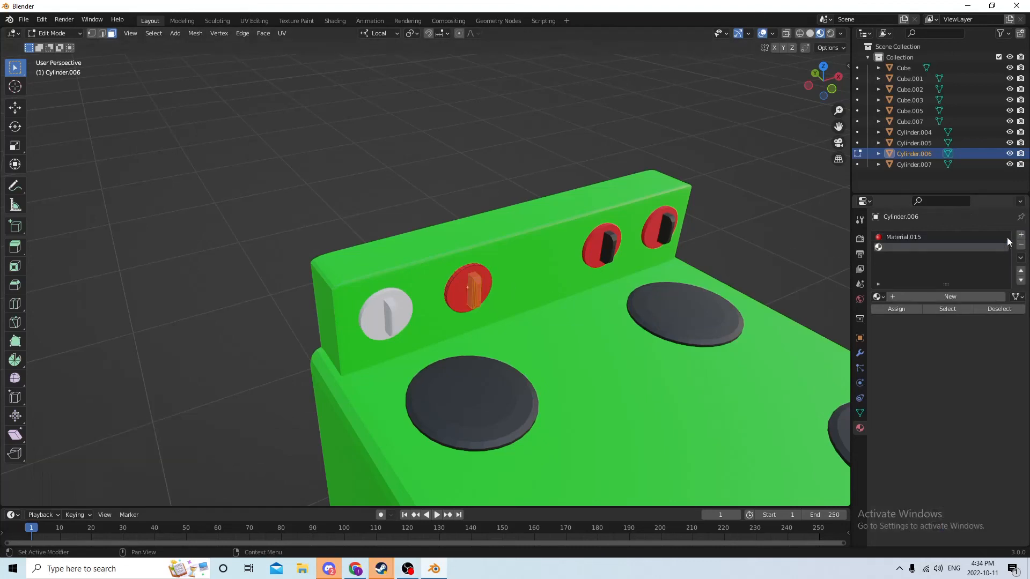
left_click(926, 295)
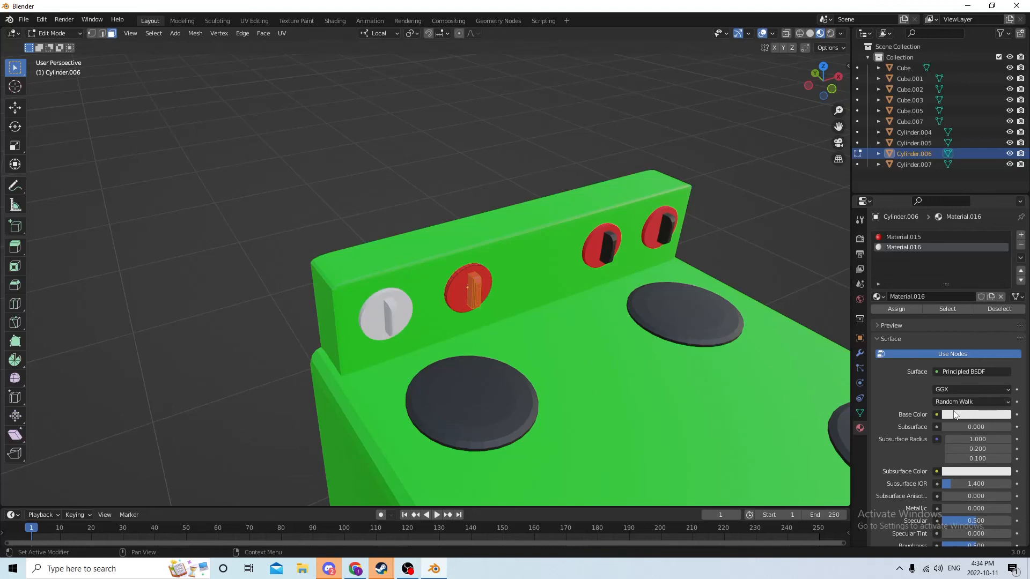
left_click(954, 415)
left_click_drag(1003, 275, 1003, 338)
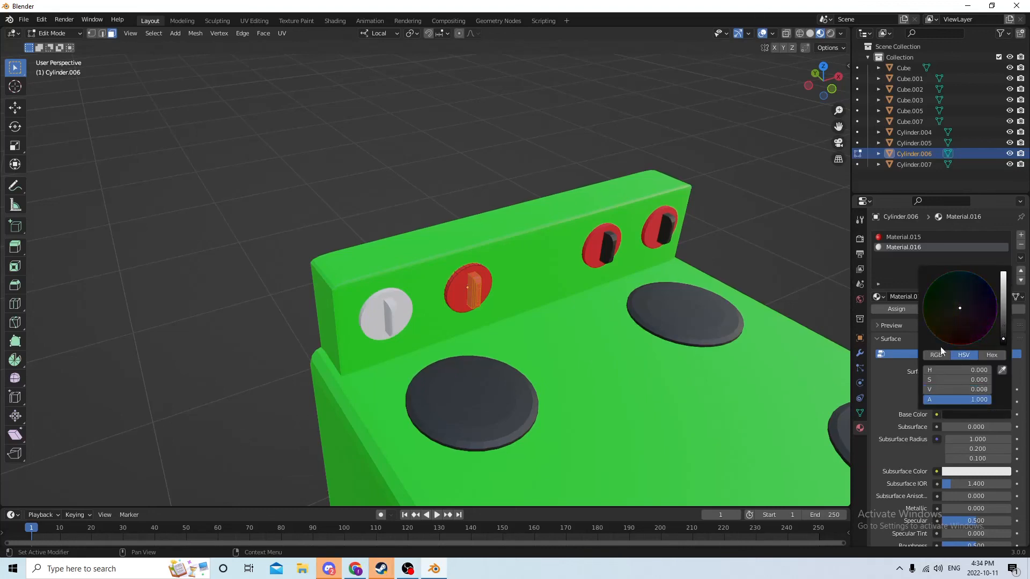
left_click(895, 308)
middle_click_drag(764, 223, 708, 207)
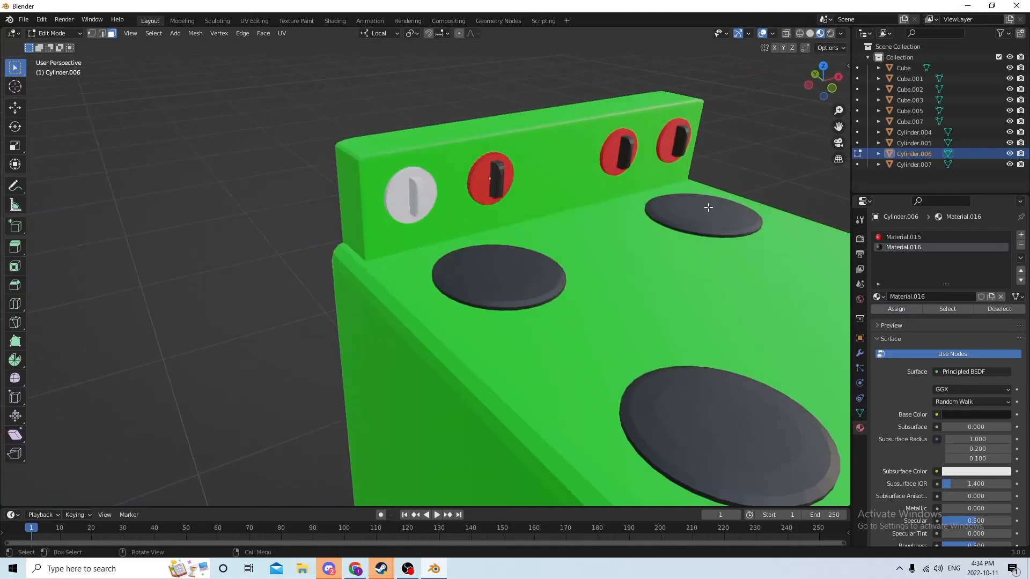
key("Tab")
- Edit the leftmost knob on the back panel and give it a new material with a red base color
left_click(420, 186)
key("Tab")
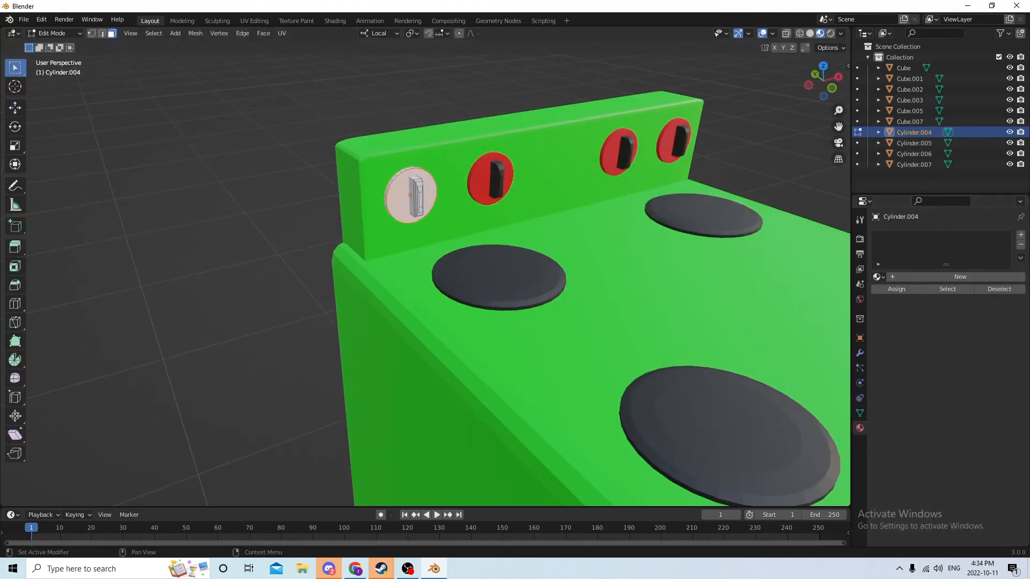
left_click(1020, 236)
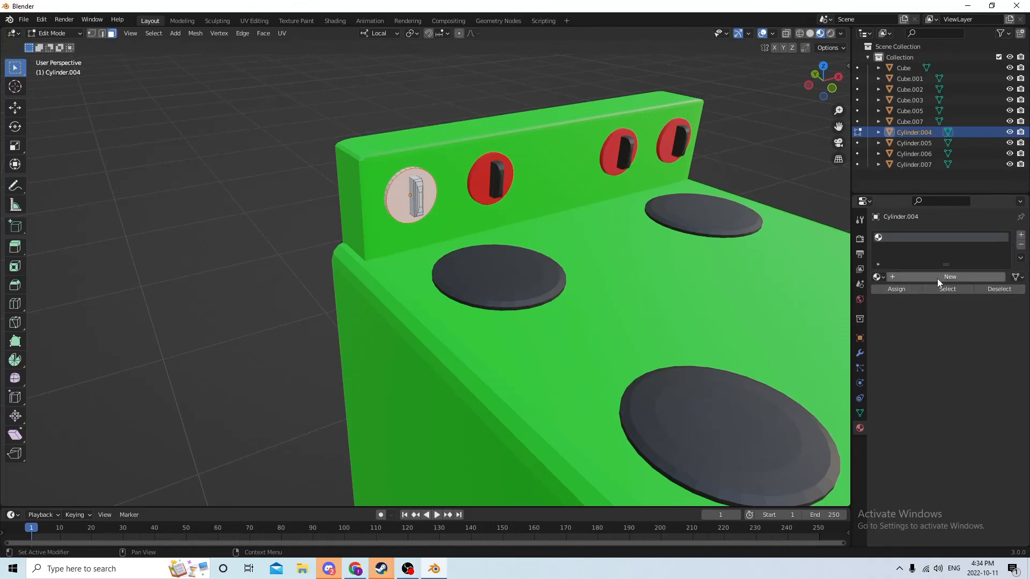
left_click(942, 277)
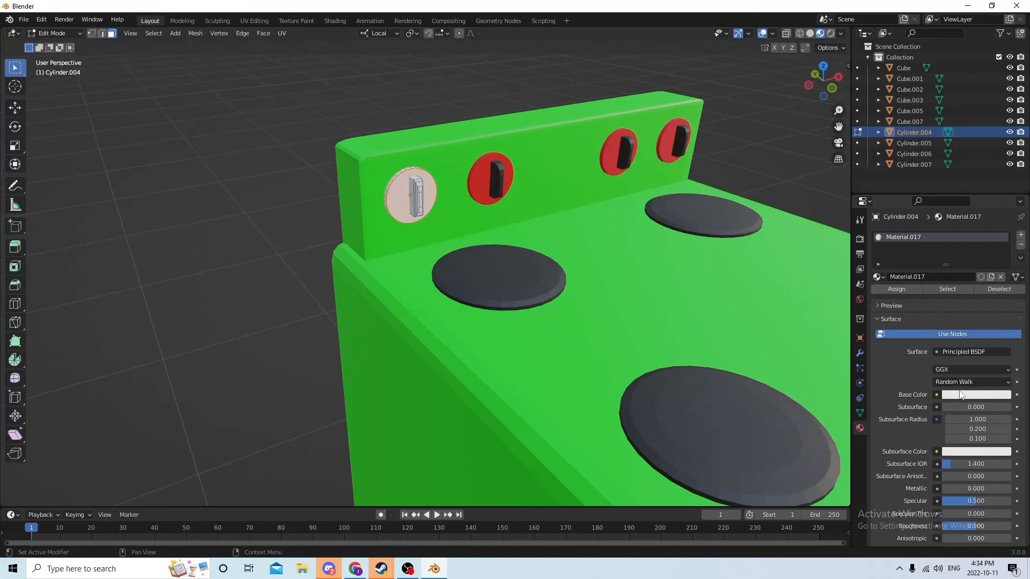
left_click(960, 394)
left_click(960, 314)
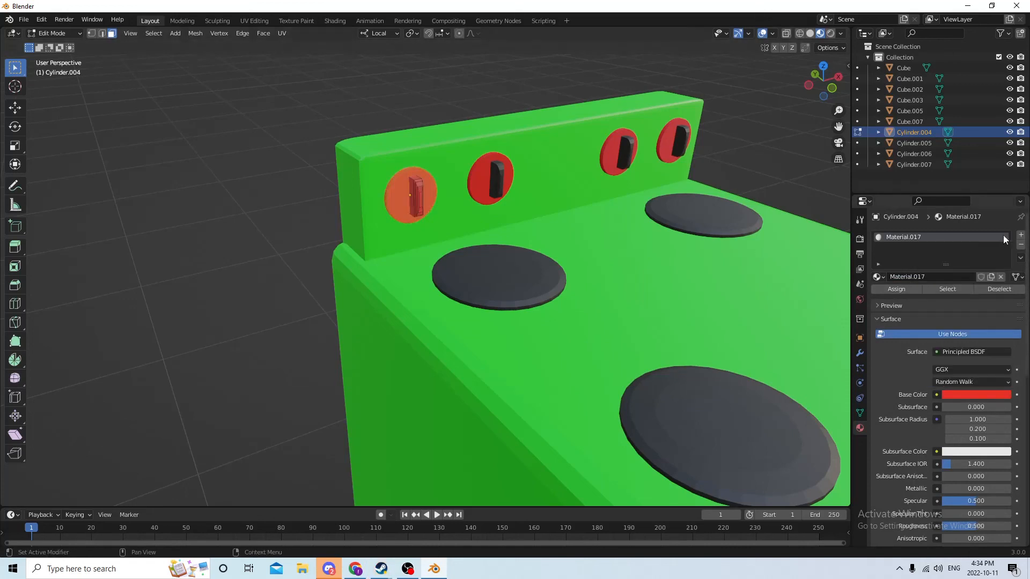
- Add a second material slot to the leftmost knob and assign its raised grip a new material with a black base color
left_click(1021, 234)
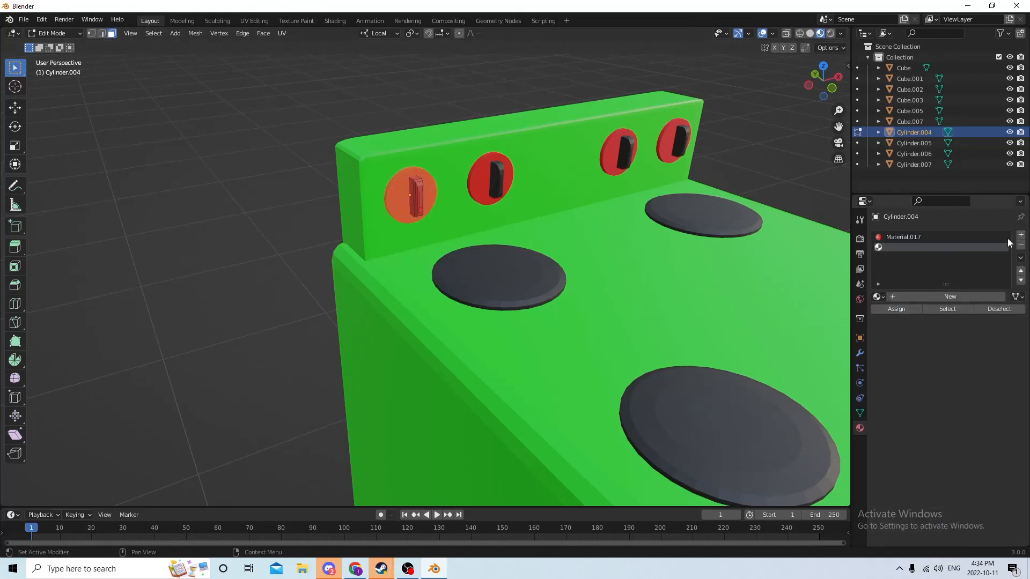
left_click(122, 198)
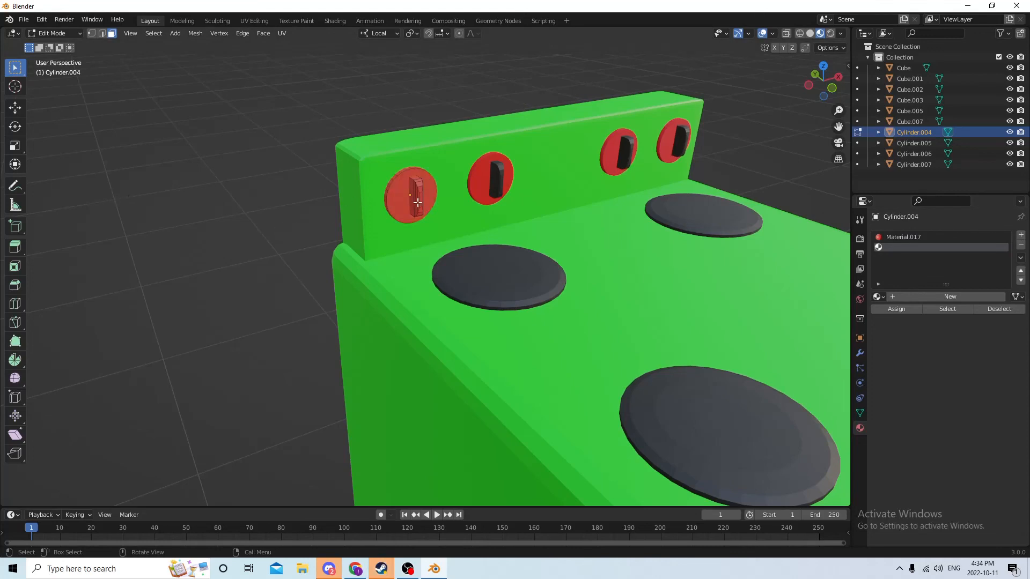
key("l")
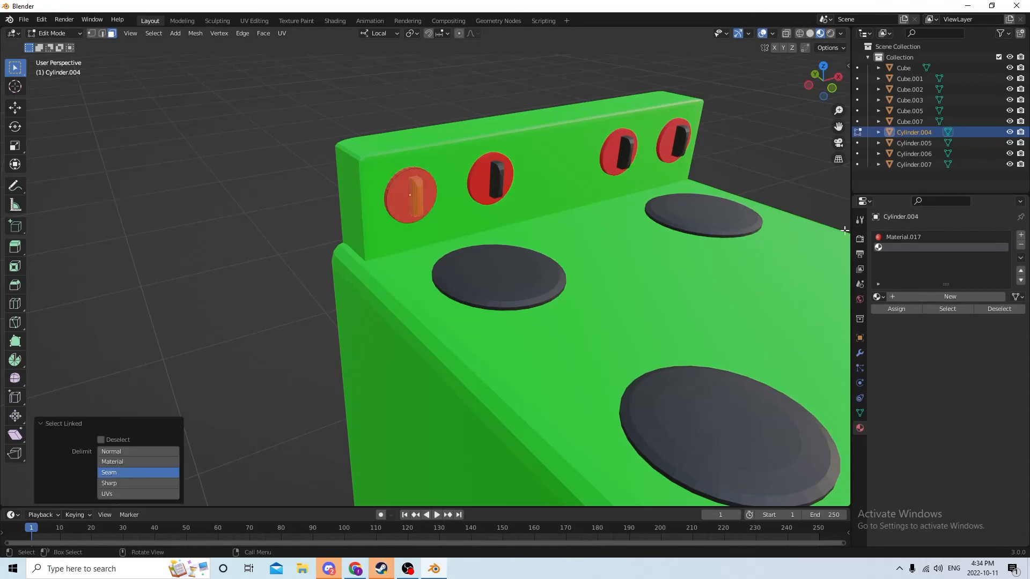
left_click(943, 297)
left_click(959, 414)
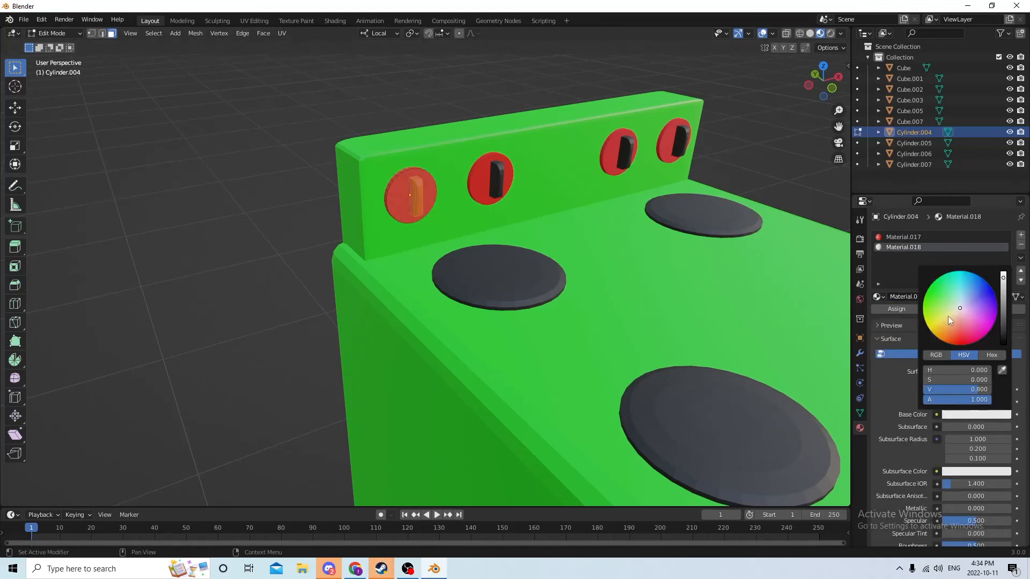
left_click_drag(1006, 286, 1004, 345)
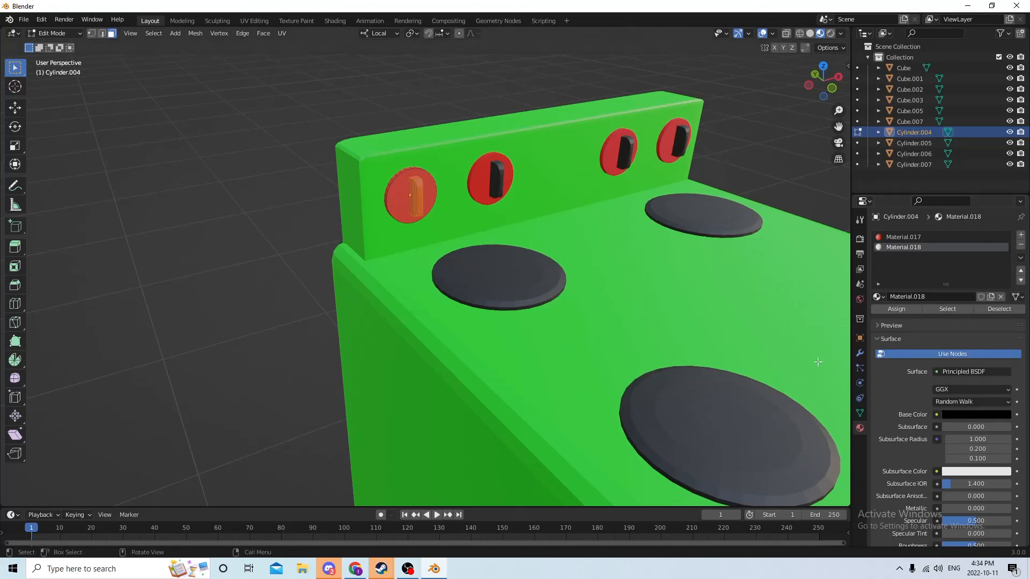
left_click(896, 308)
left_click(247, 196)
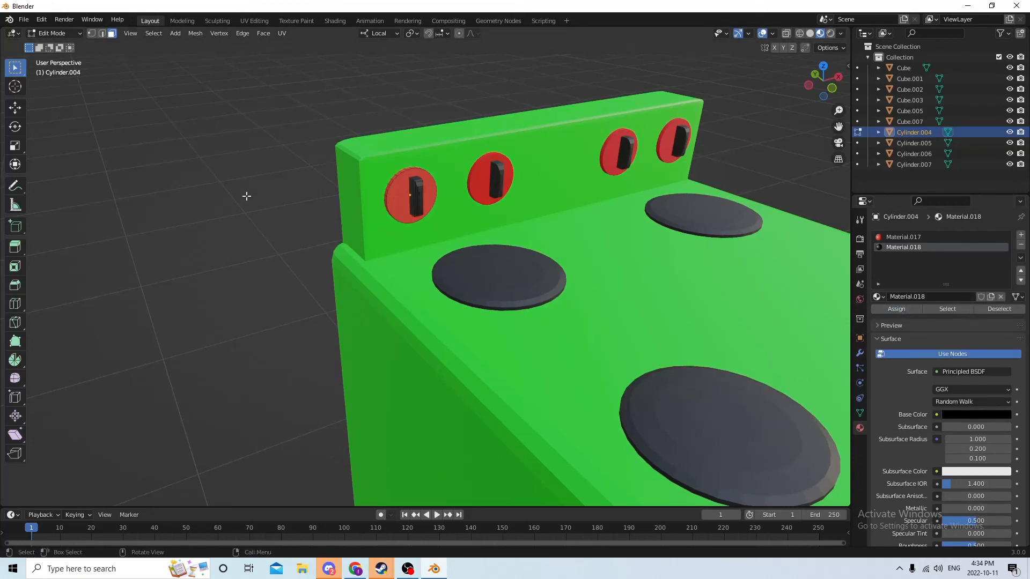
- Examine the colored stove's knobs, burners, door and drawer from several angles and distances
scroll(196, 144, "down", 5)
middle_click_drag(195, 142, 184, 131)
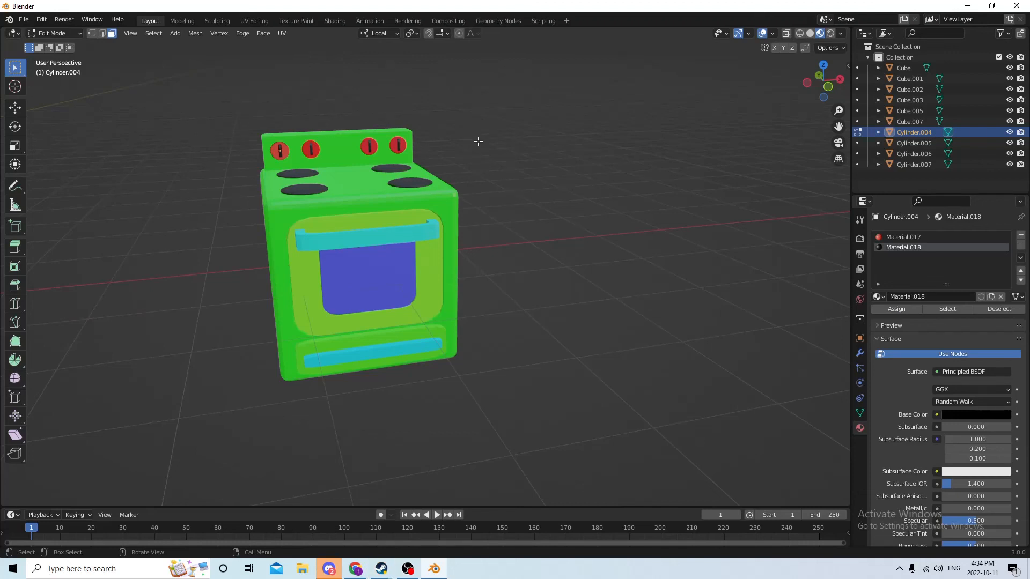
middle_click_drag(478, 140, 517, 163)
scroll(521, 158, "up", 3)
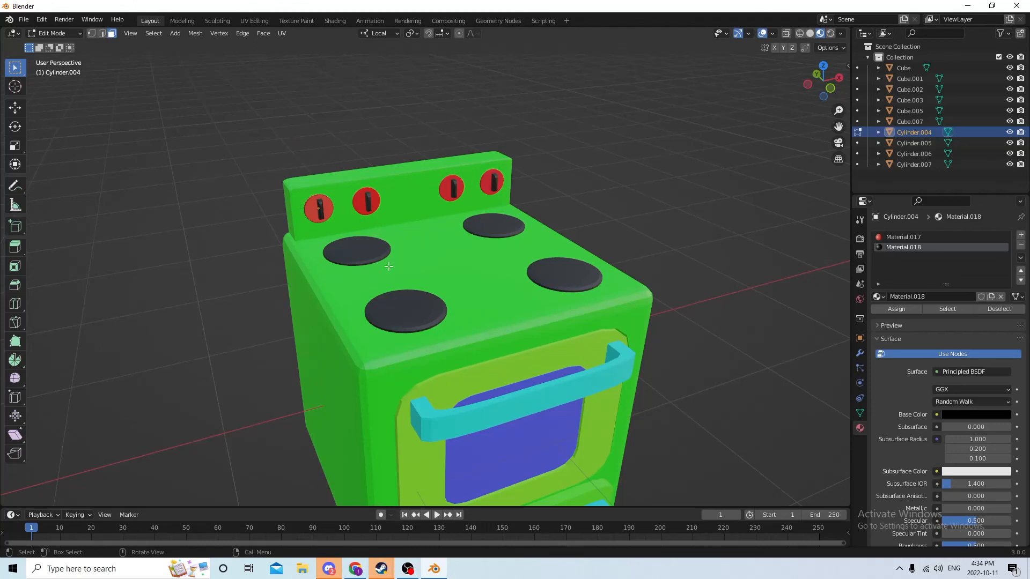
scroll(424, 243, "down", 3)
middle_click_drag(423, 243, 413, 220)
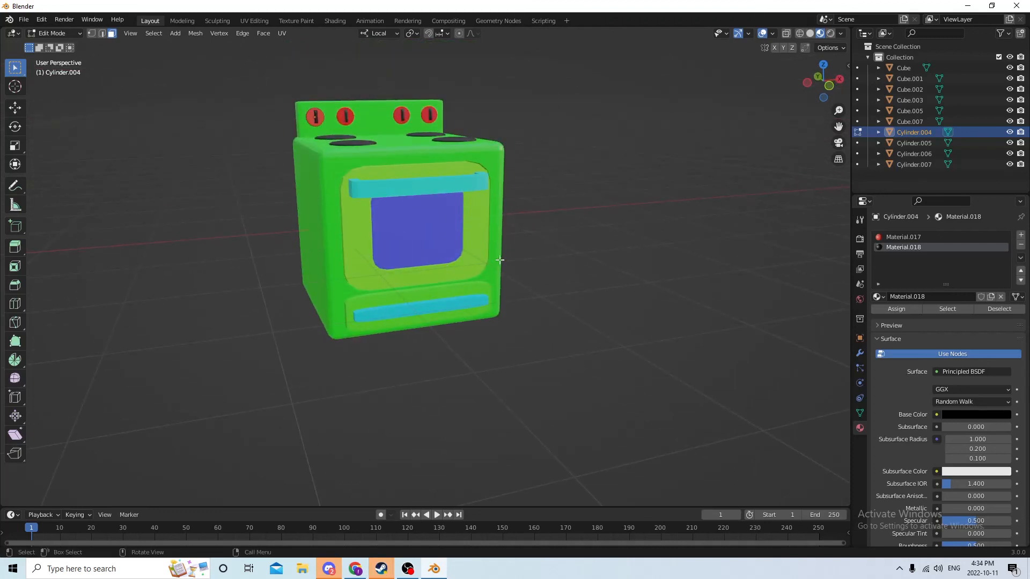
scroll(500, 260, "down", 2)
mouse_move(500, 260)
middle_mouse_down()
mouse_move(520, 262)
mouse_move(494, 255)
middle_mouse_up()
scroll(518, 258, "up", 2)
scroll(518, 257, "up", 3)
scroll(487, 252, "down", 3)
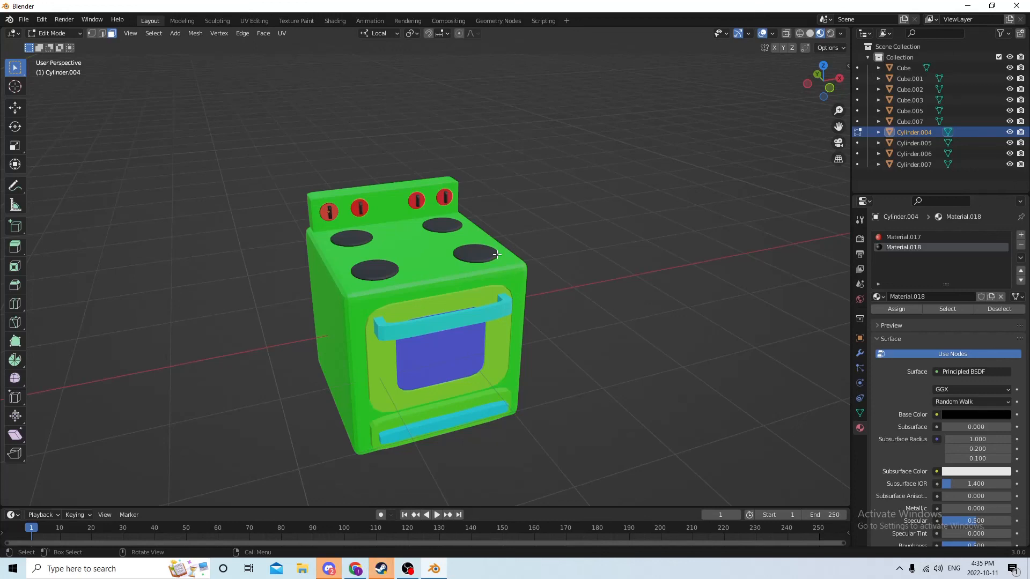
middle_click_drag(534, 239, 572, 285)
scroll(554, 276, "up", 6)
scroll(545, 268, "down", 4)
- Review the stove and the refrigerator together from several angles, dismissing the chat notification
scroll(565, 268, "down", 3)
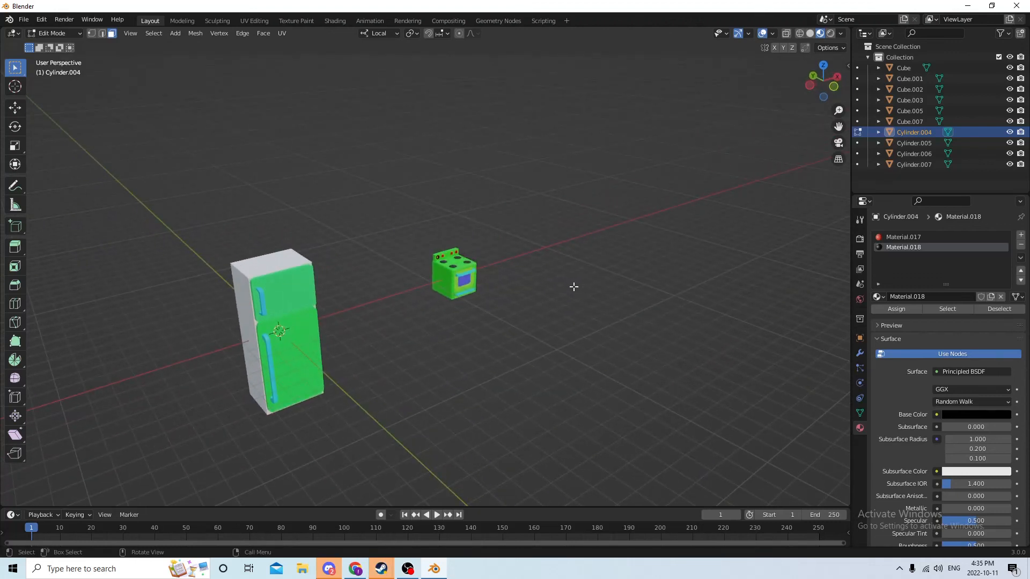
scroll(571, 287, "up", 5)
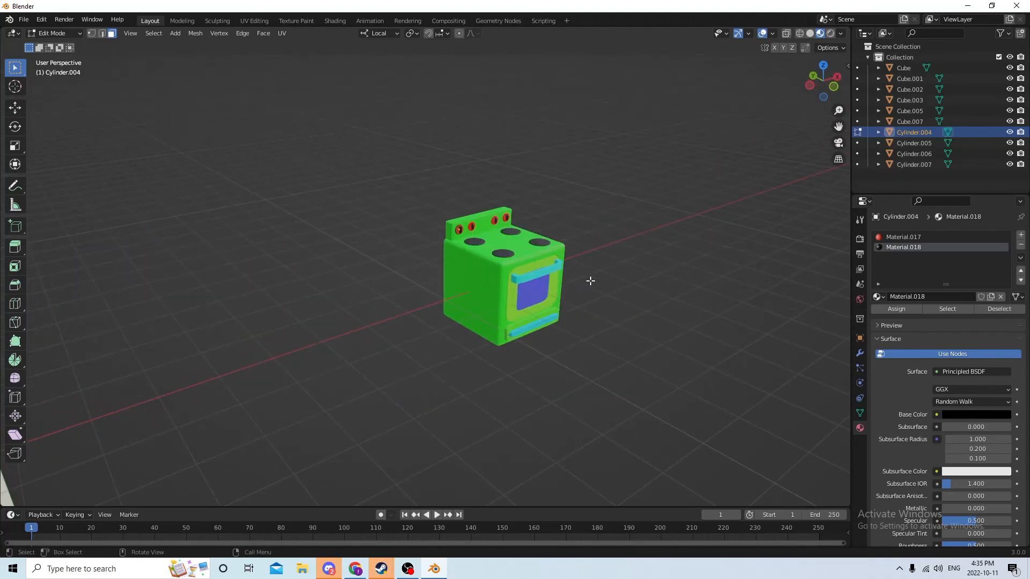
scroll(591, 279, "down", 1)
scroll(612, 271, "down", 2)
mouse_move(618, 269)
middle_mouse_down()
mouse_move(651, 256)
mouse_move(602, 266)
mouse_move(650, 230)
mouse_move(699, 263)
mouse_move(620, 253)
mouse_move(630, 253)
middle_mouse_up()
scroll(612, 267, "up", 4)
scroll(620, 258, "down", 3)
scroll(658, 240, "down", 3)
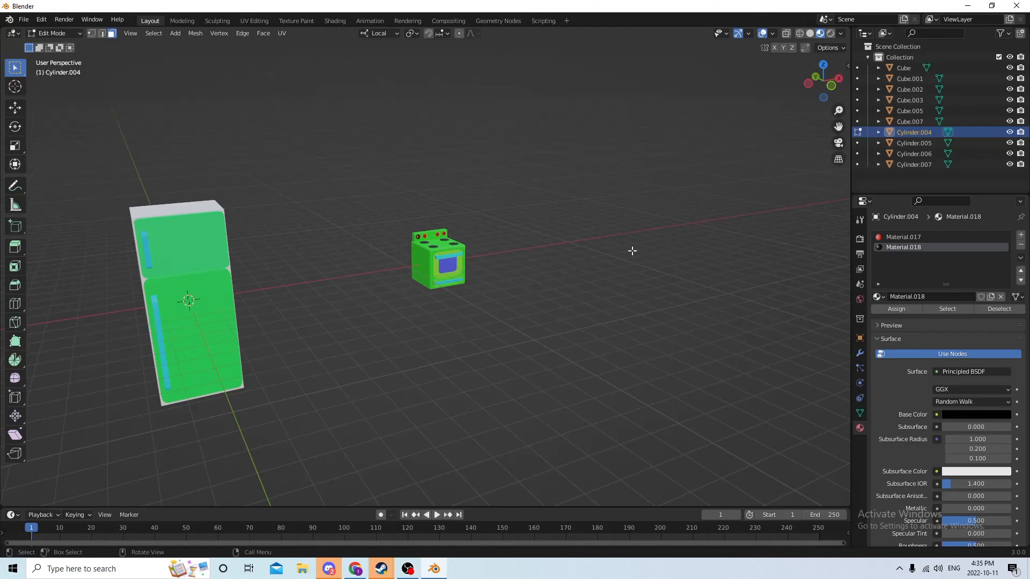
middle_click_drag(631, 250, 596, 239)
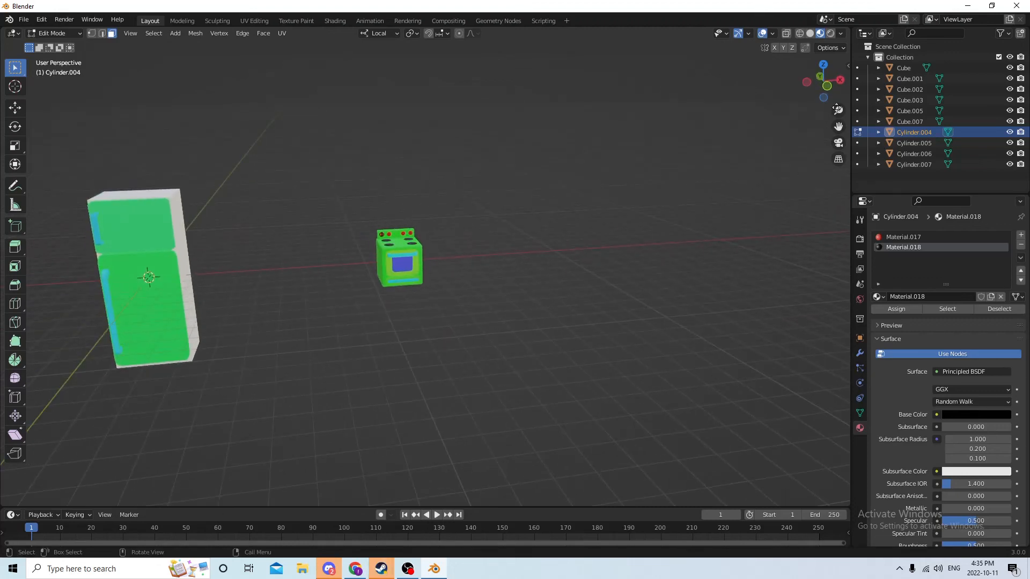
left_click_drag(841, 130, 966, 75)
mouse_move(562, 195)
middle_mouse_down()
mouse_move(579, 209)
mouse_move(648, 200)
mouse_move(637, 175)
mouse_move(540, 197)
mouse_move(522, 211)
mouse_move(545, 216)
mouse_move(561, 212)
mouse_move(515, 214)
mouse_move(446, 188)
mouse_move(540, 188)
mouse_move(524, 195)
mouse_move(509, 194)
mouse_move(556, 182)
middle_mouse_up()
scroll(561, 213, "up", 3)
scroll(528, 185, "up", 3)
scroll(529, 184, "down", 2)
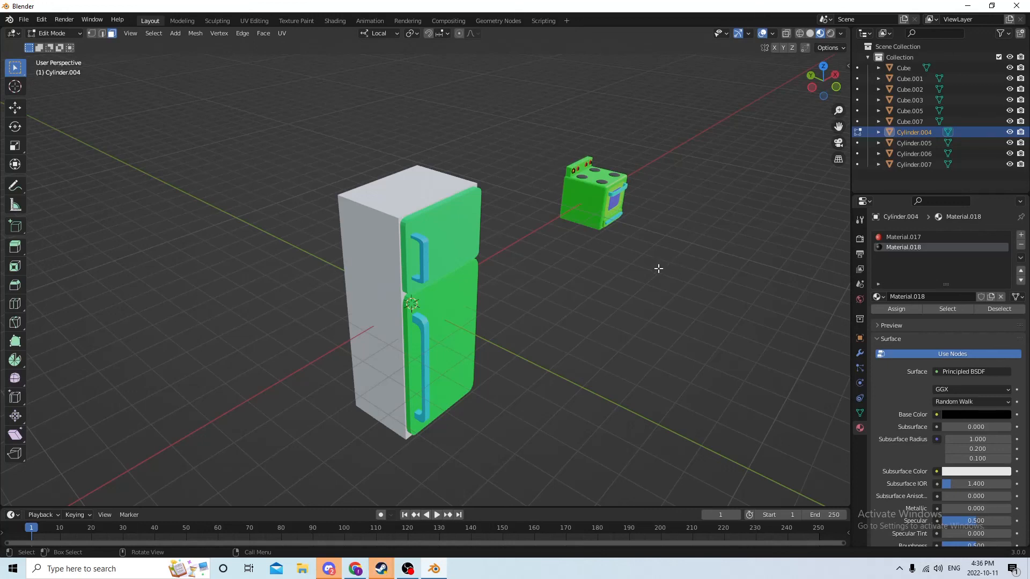
middle_click_drag(658, 268, 653, 269)
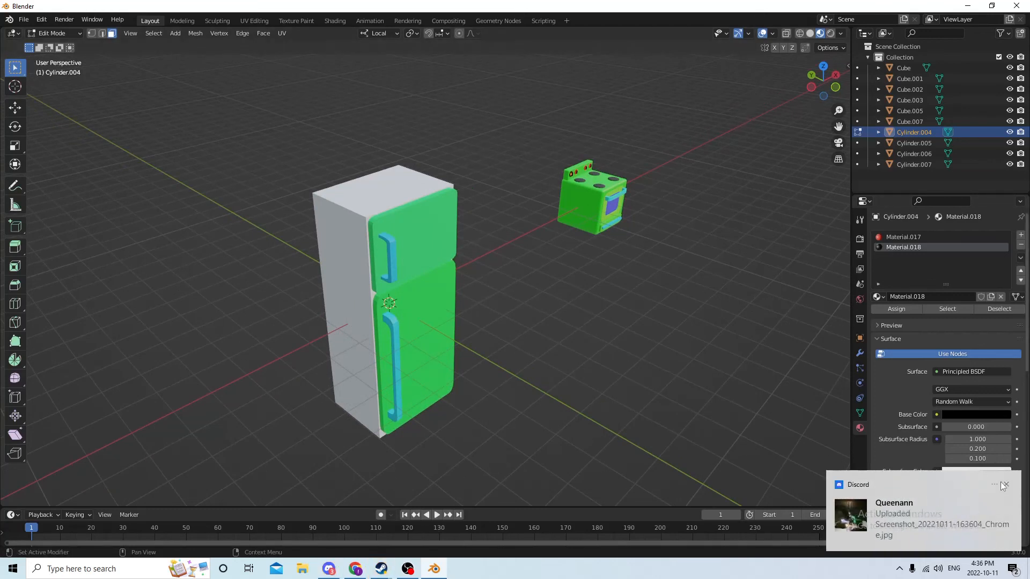
left_click(1001, 483)
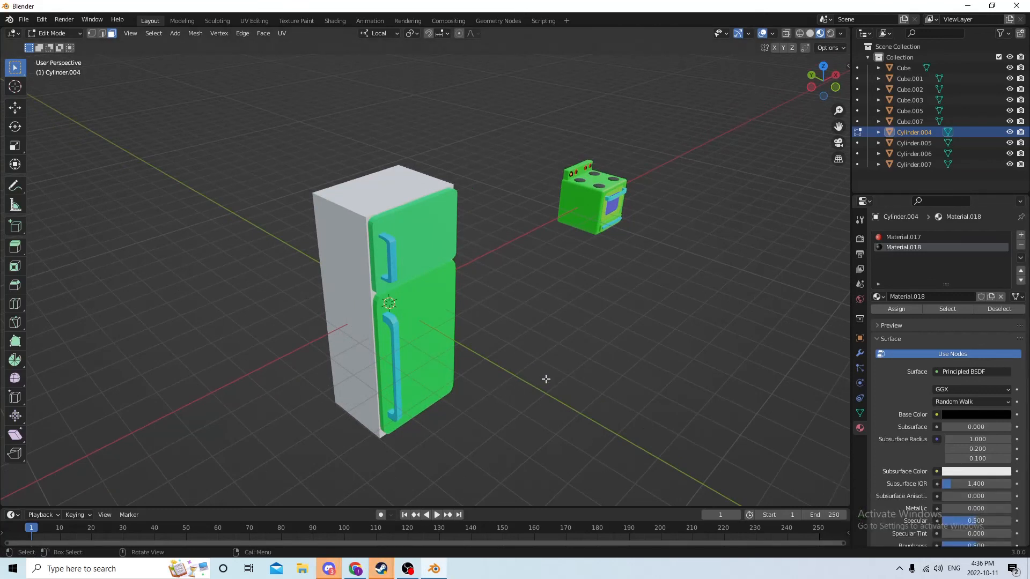